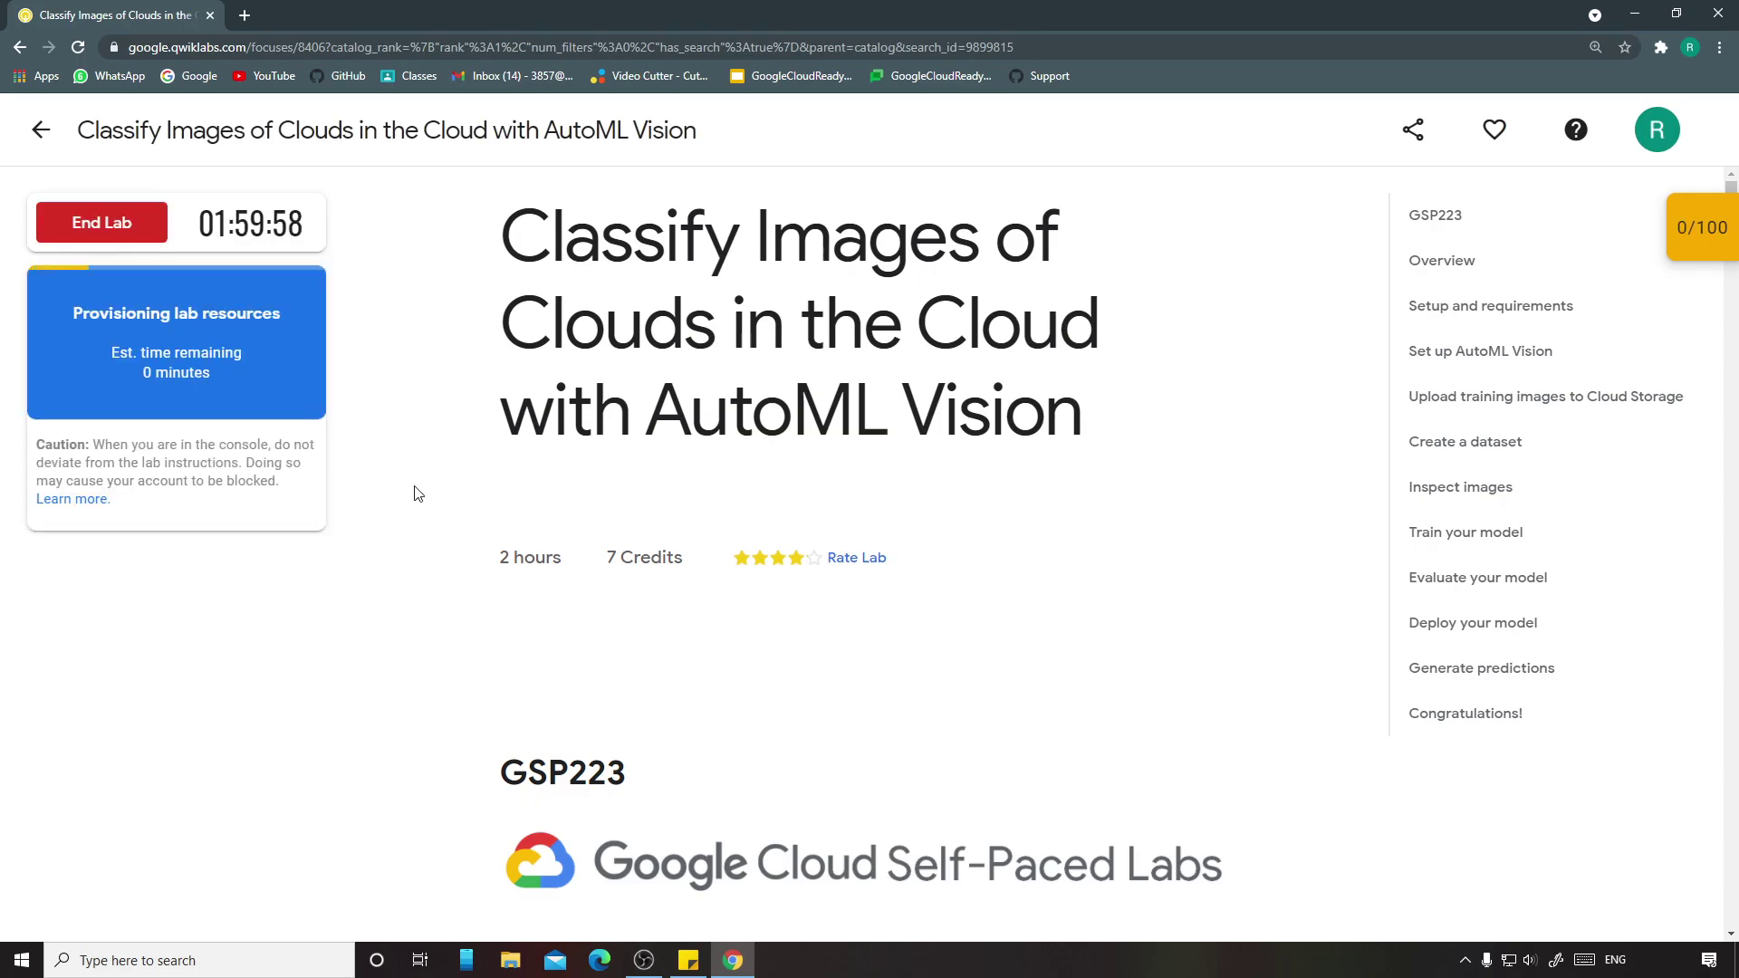
Step: Open the lab's Google Cloud console sign-in page in an incognito window
scroll(774, 608, down, 5)
scroll(779, 606, down, 20)
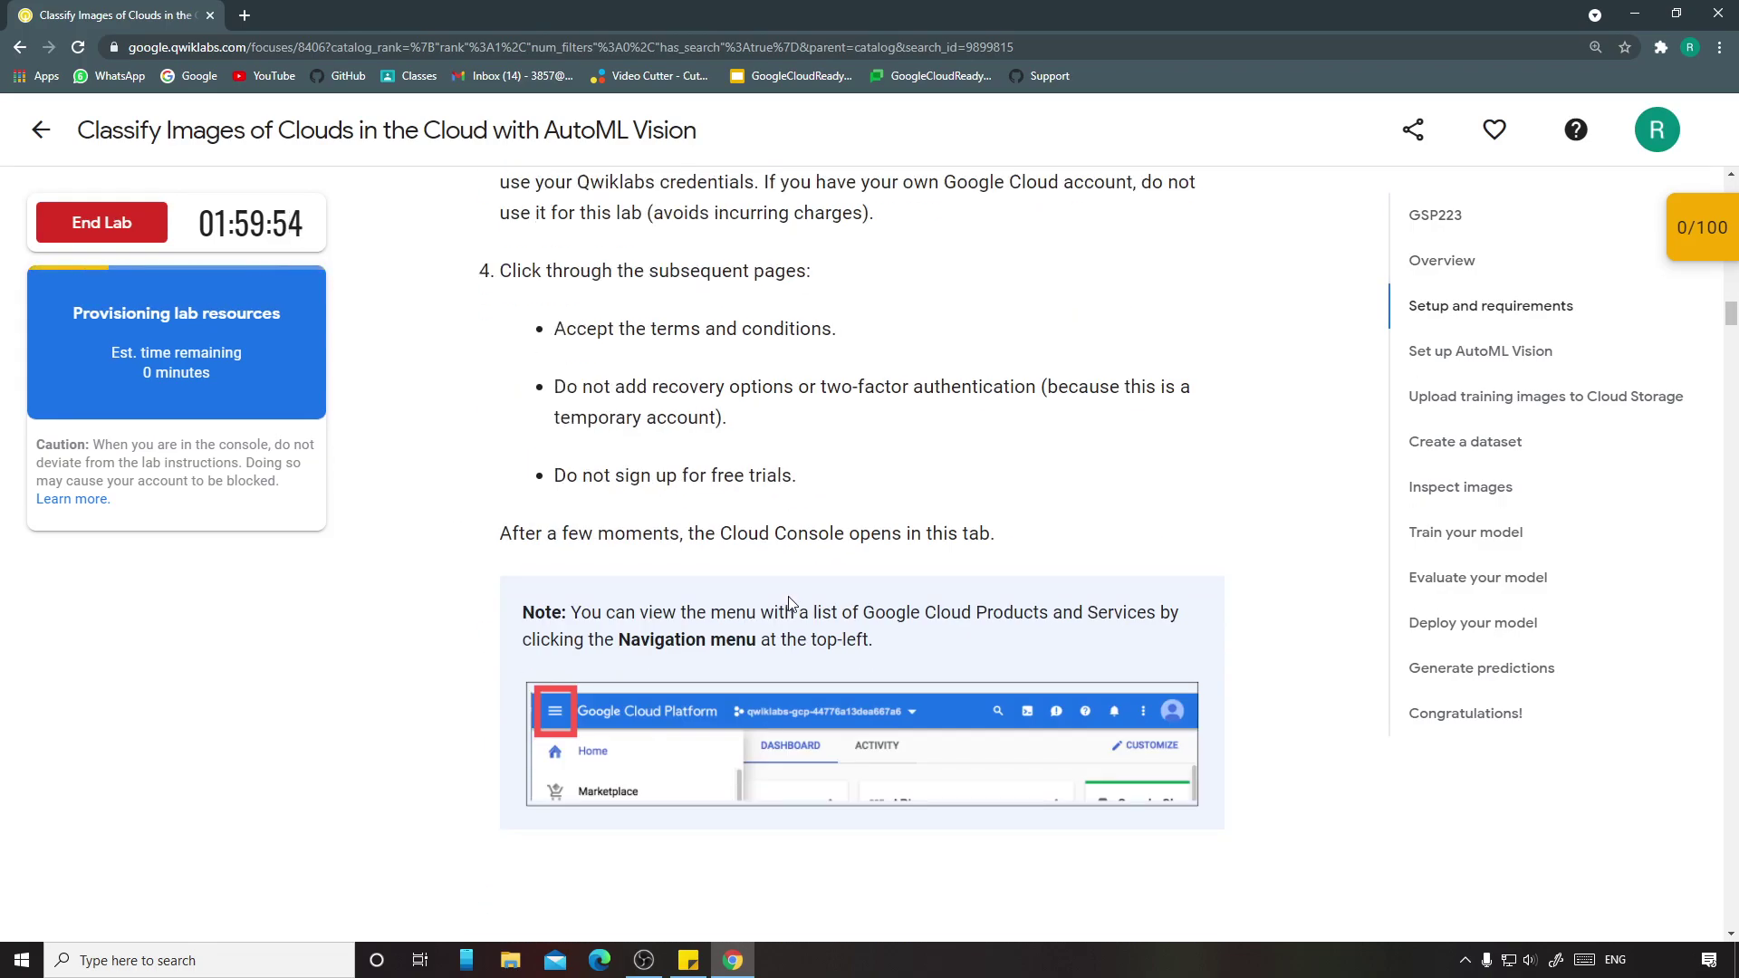
scroll(788, 602, down, 14)
scroll(744, 596, up, 7)
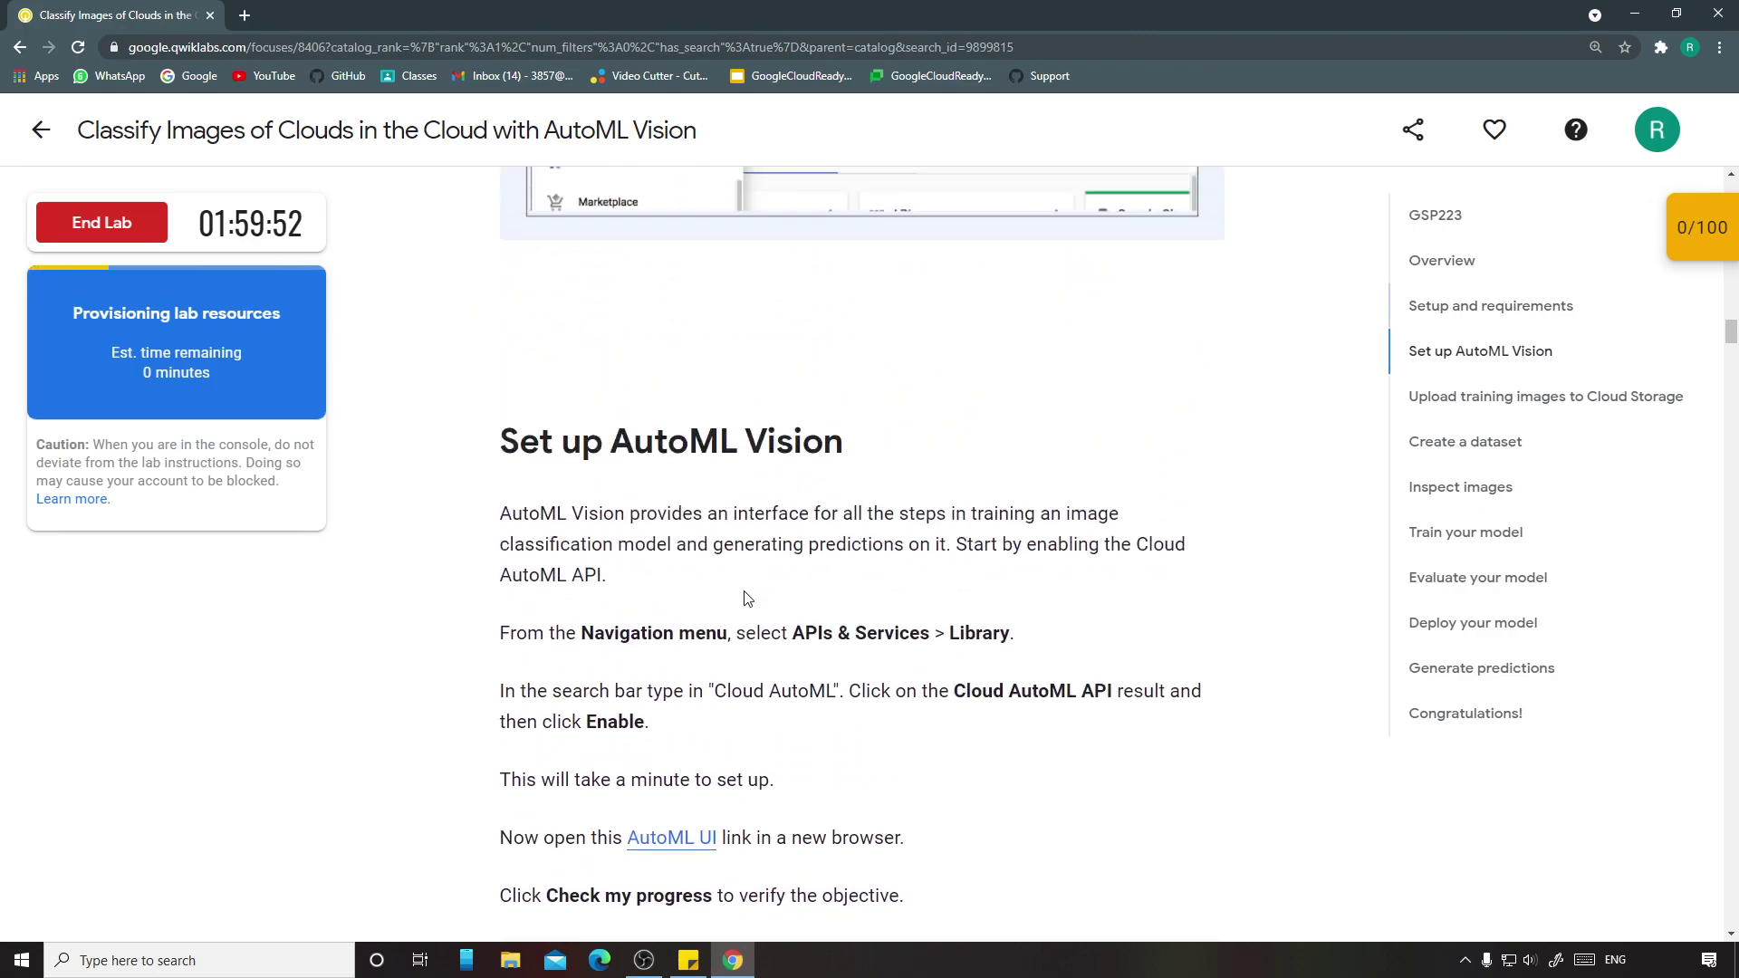
scroll(747, 590, down, 3)
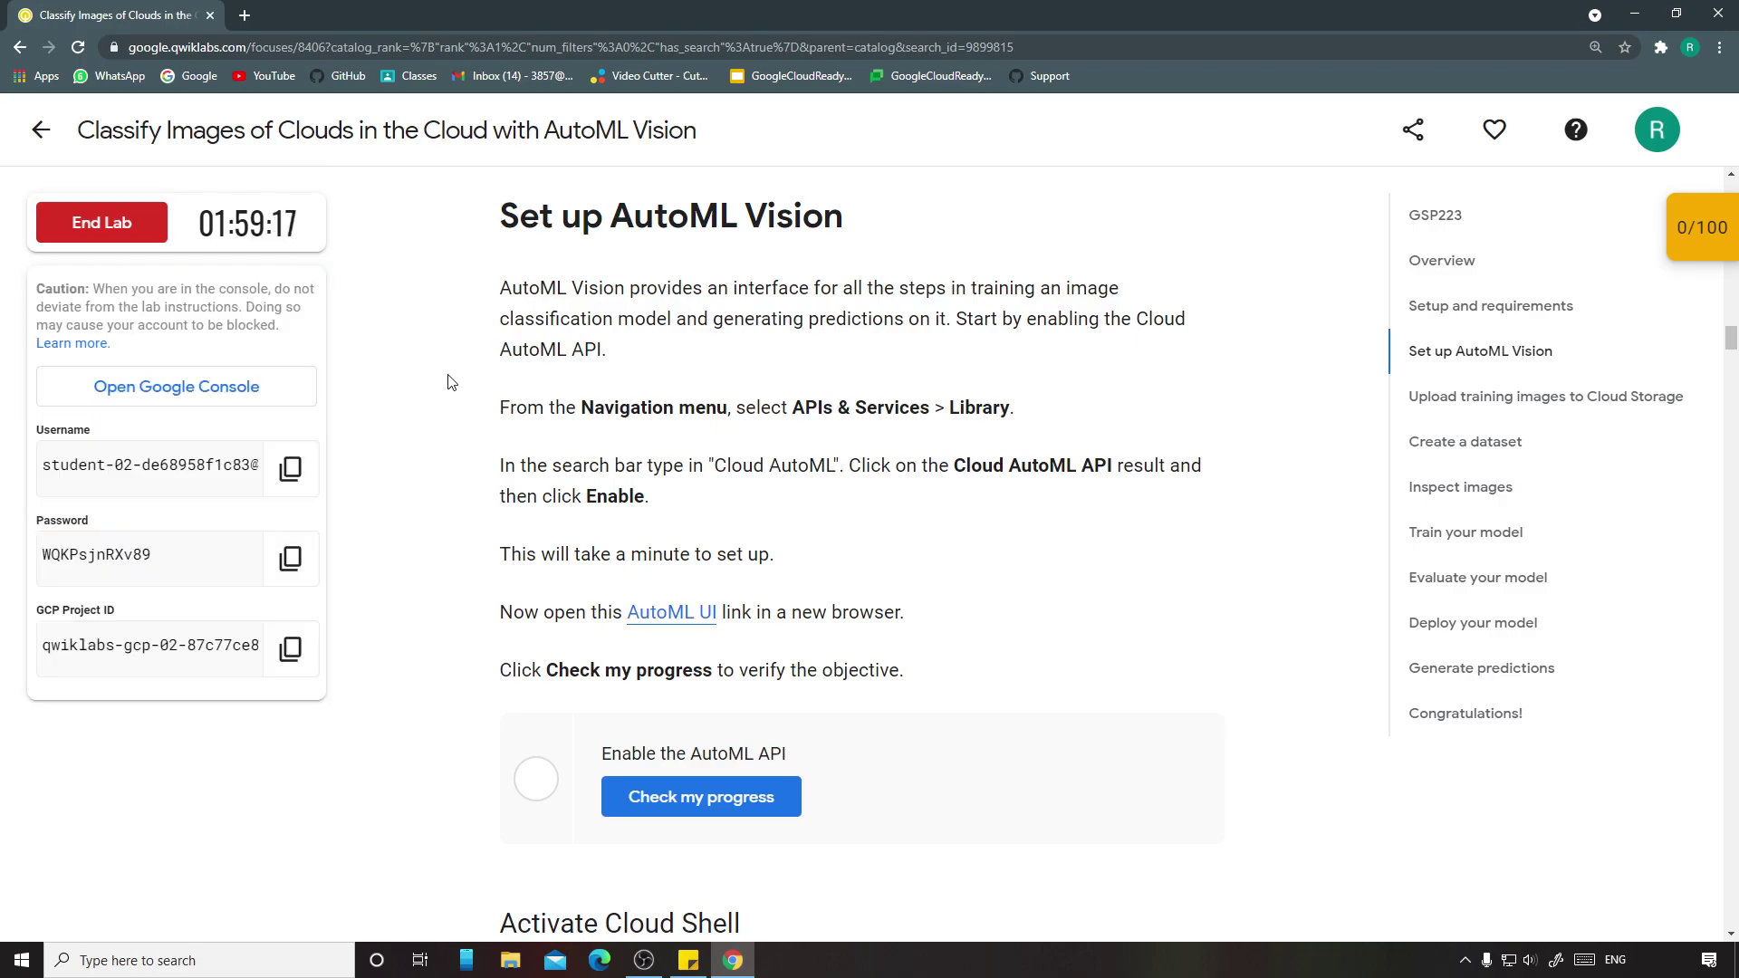
click(272, 396)
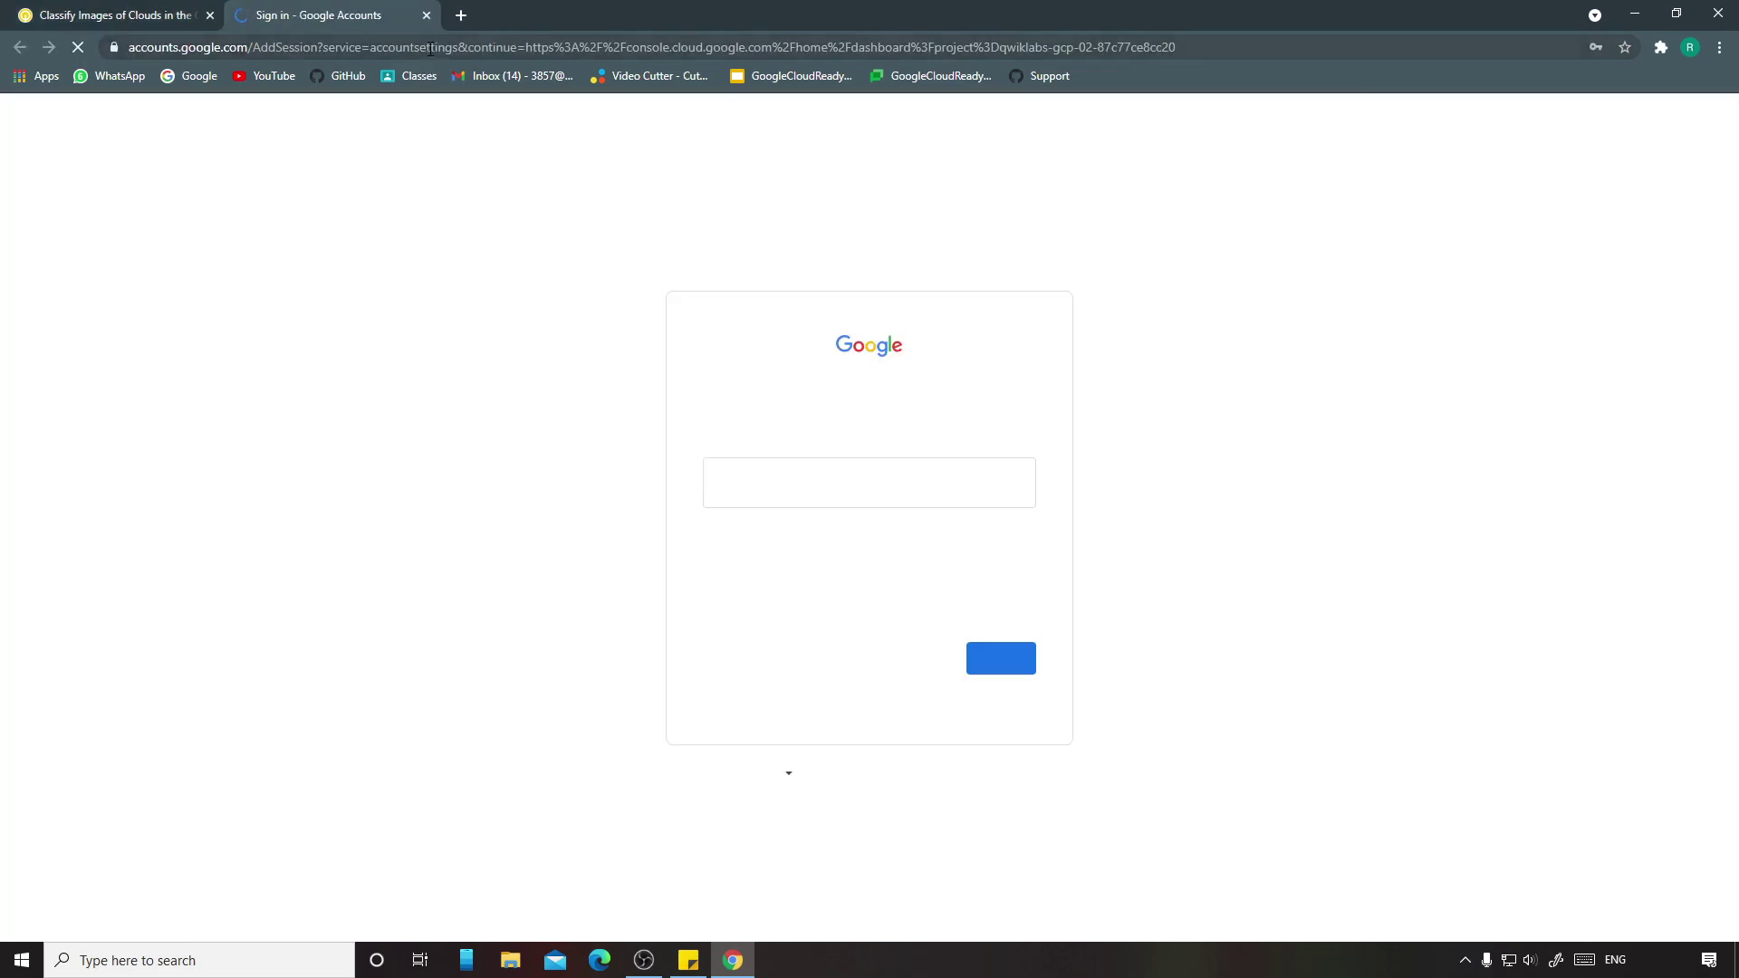
key(ctrl+shift+Tab)
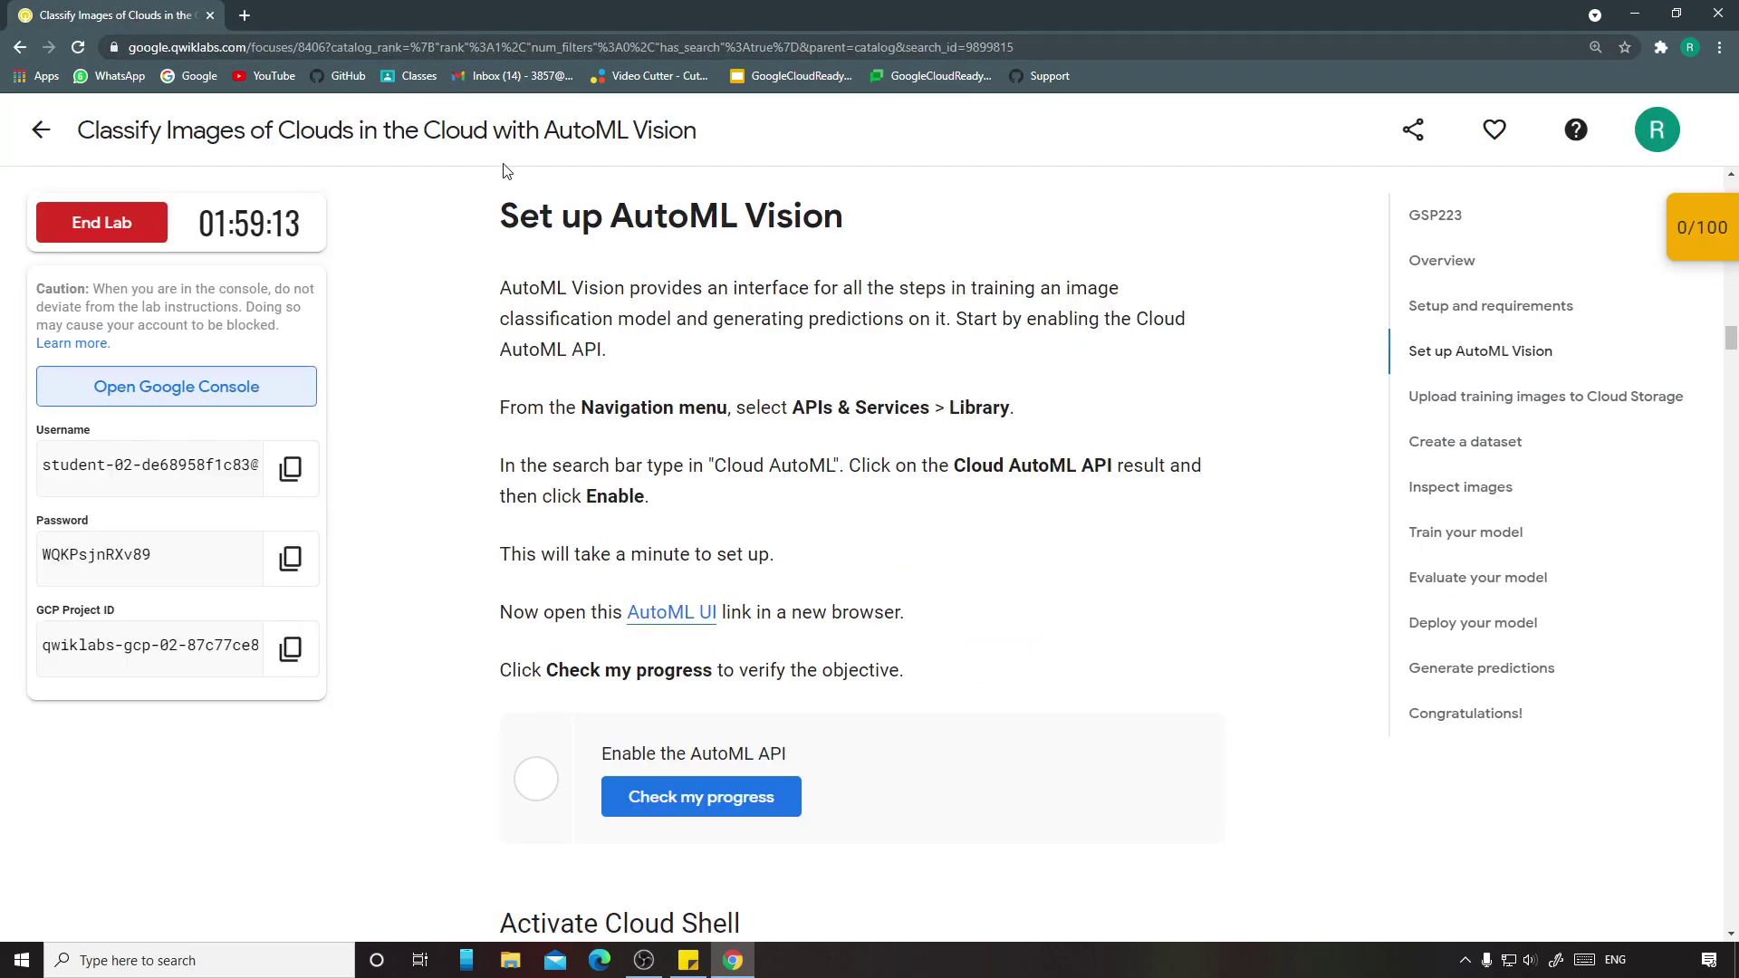
key(ctrl+shift+n)
key(ctrl+v)
key(Return)
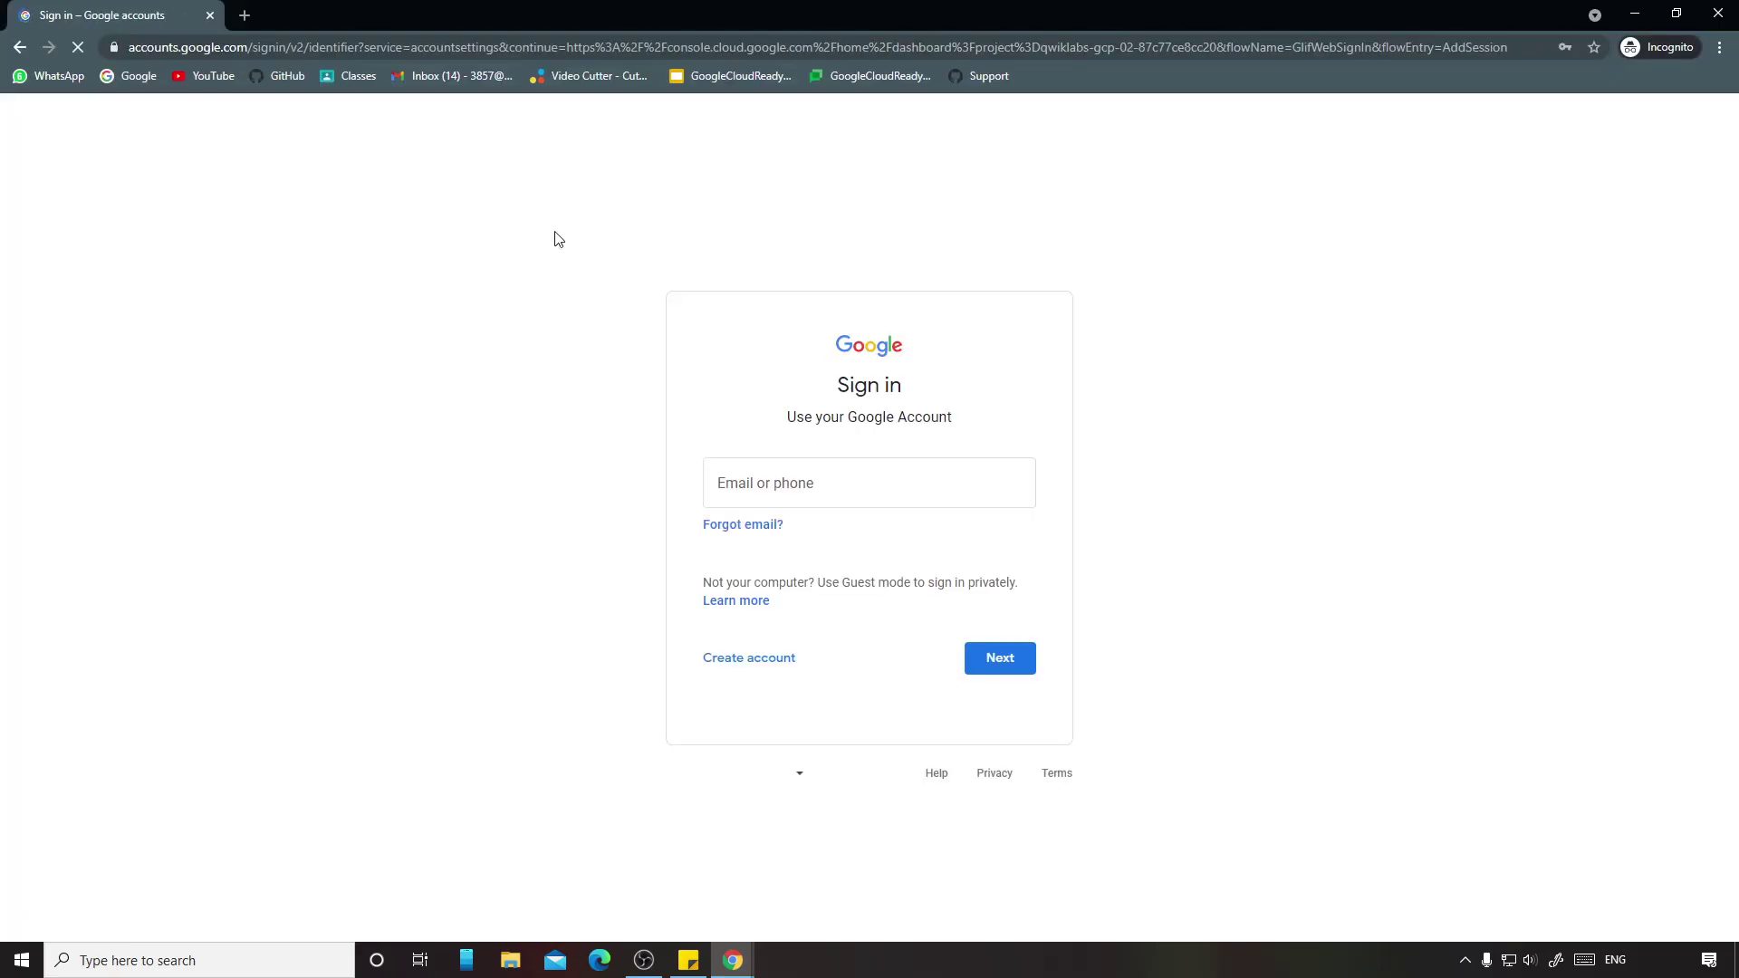
Step: Copy the lab username from the lab page and submit it as the Google sign-in e-mail
key(alt+Tab)
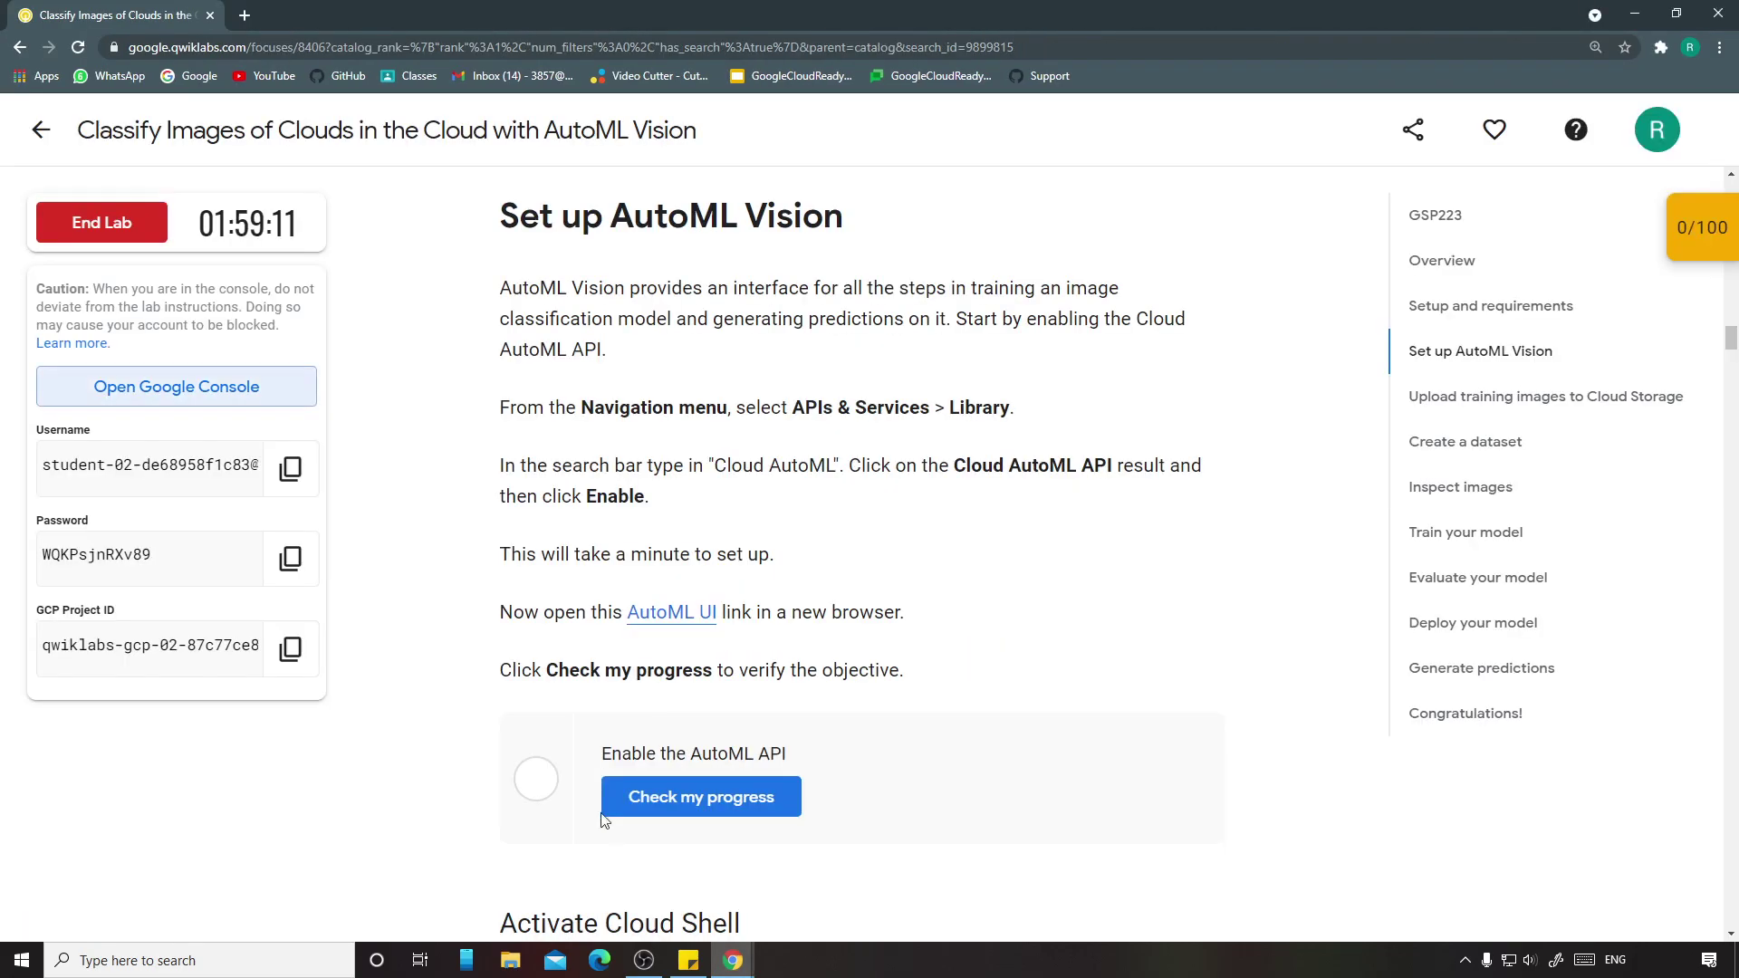
click(290, 480)
mouse_move(732, 960)
click(844, 856)
key(ctrl+v)
key(Return)
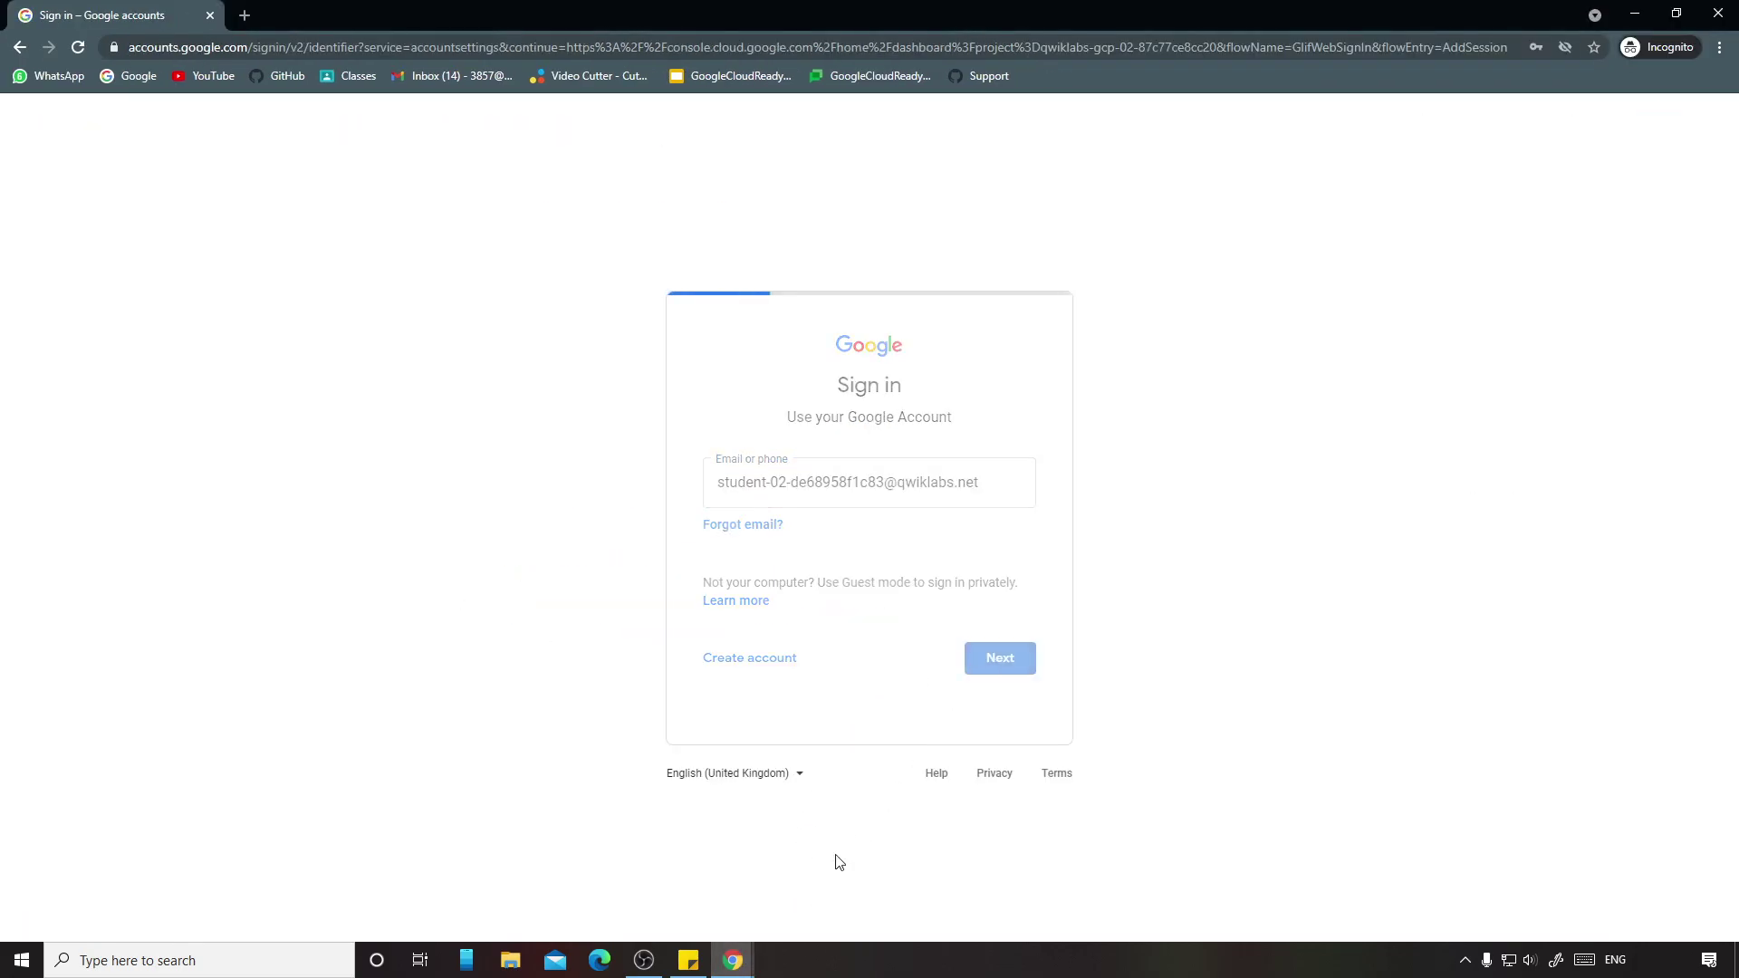
Step: Copy the lab password into the Google sign-in password field and accept the new account's welcome terms
click(634, 878)
click(290, 558)
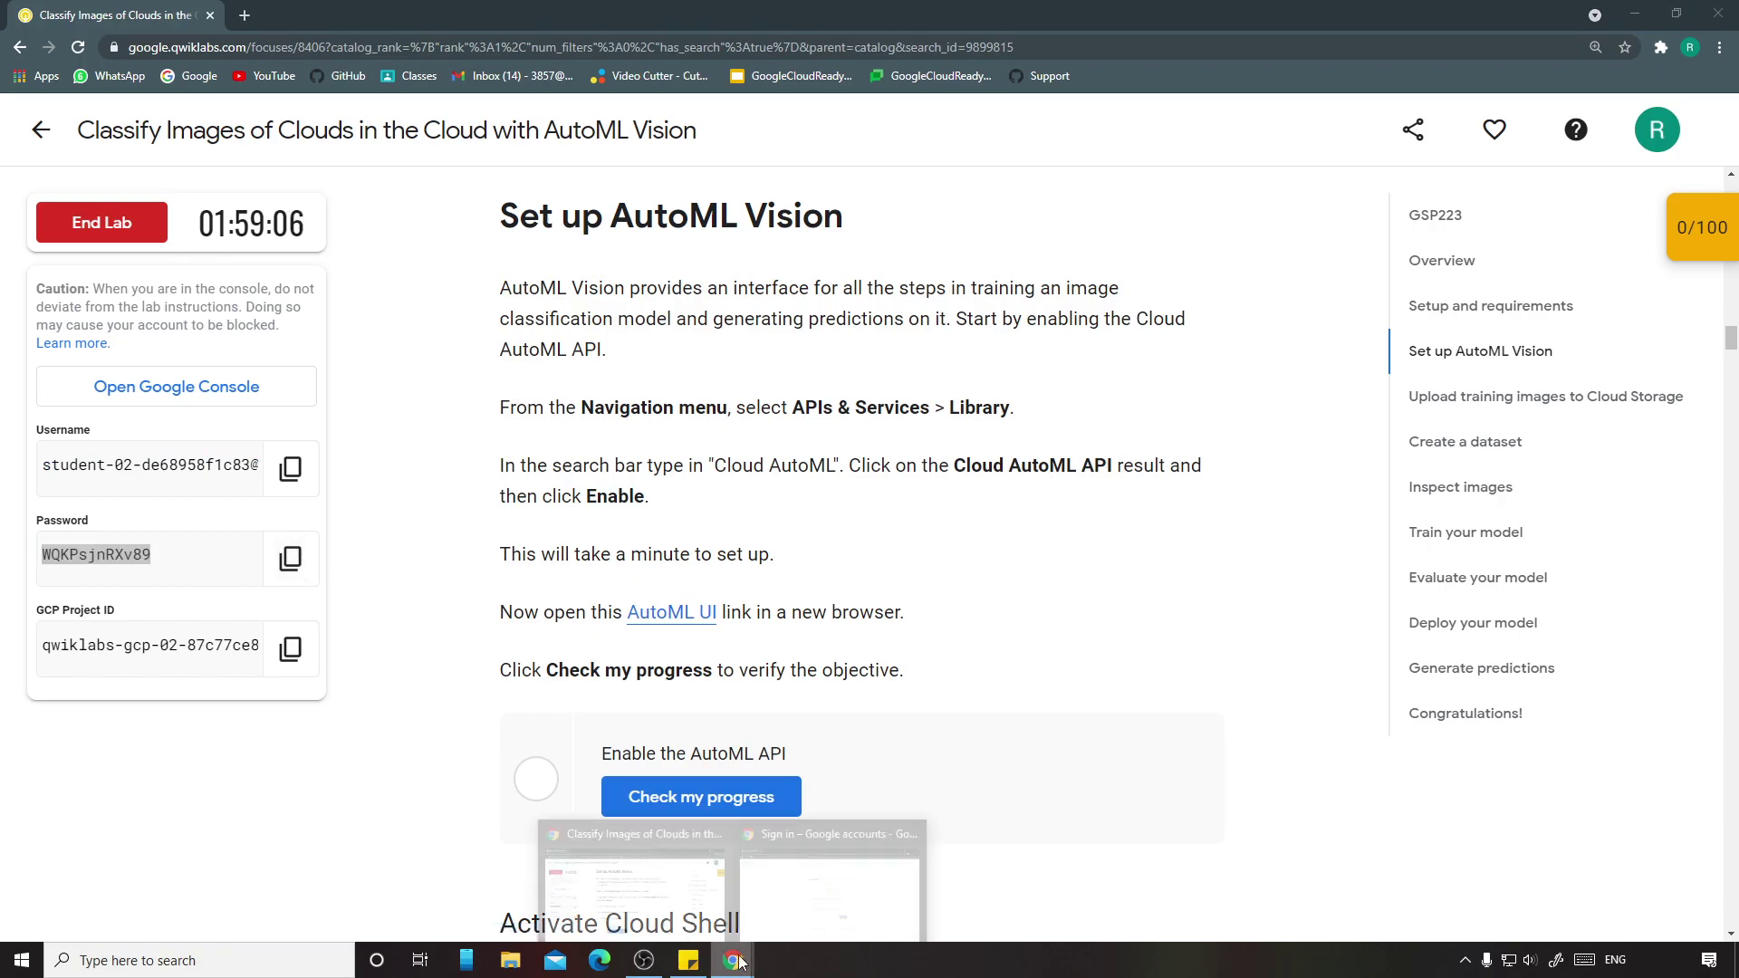
click(830, 892)
key(ctrl+v)
click(1000, 609)
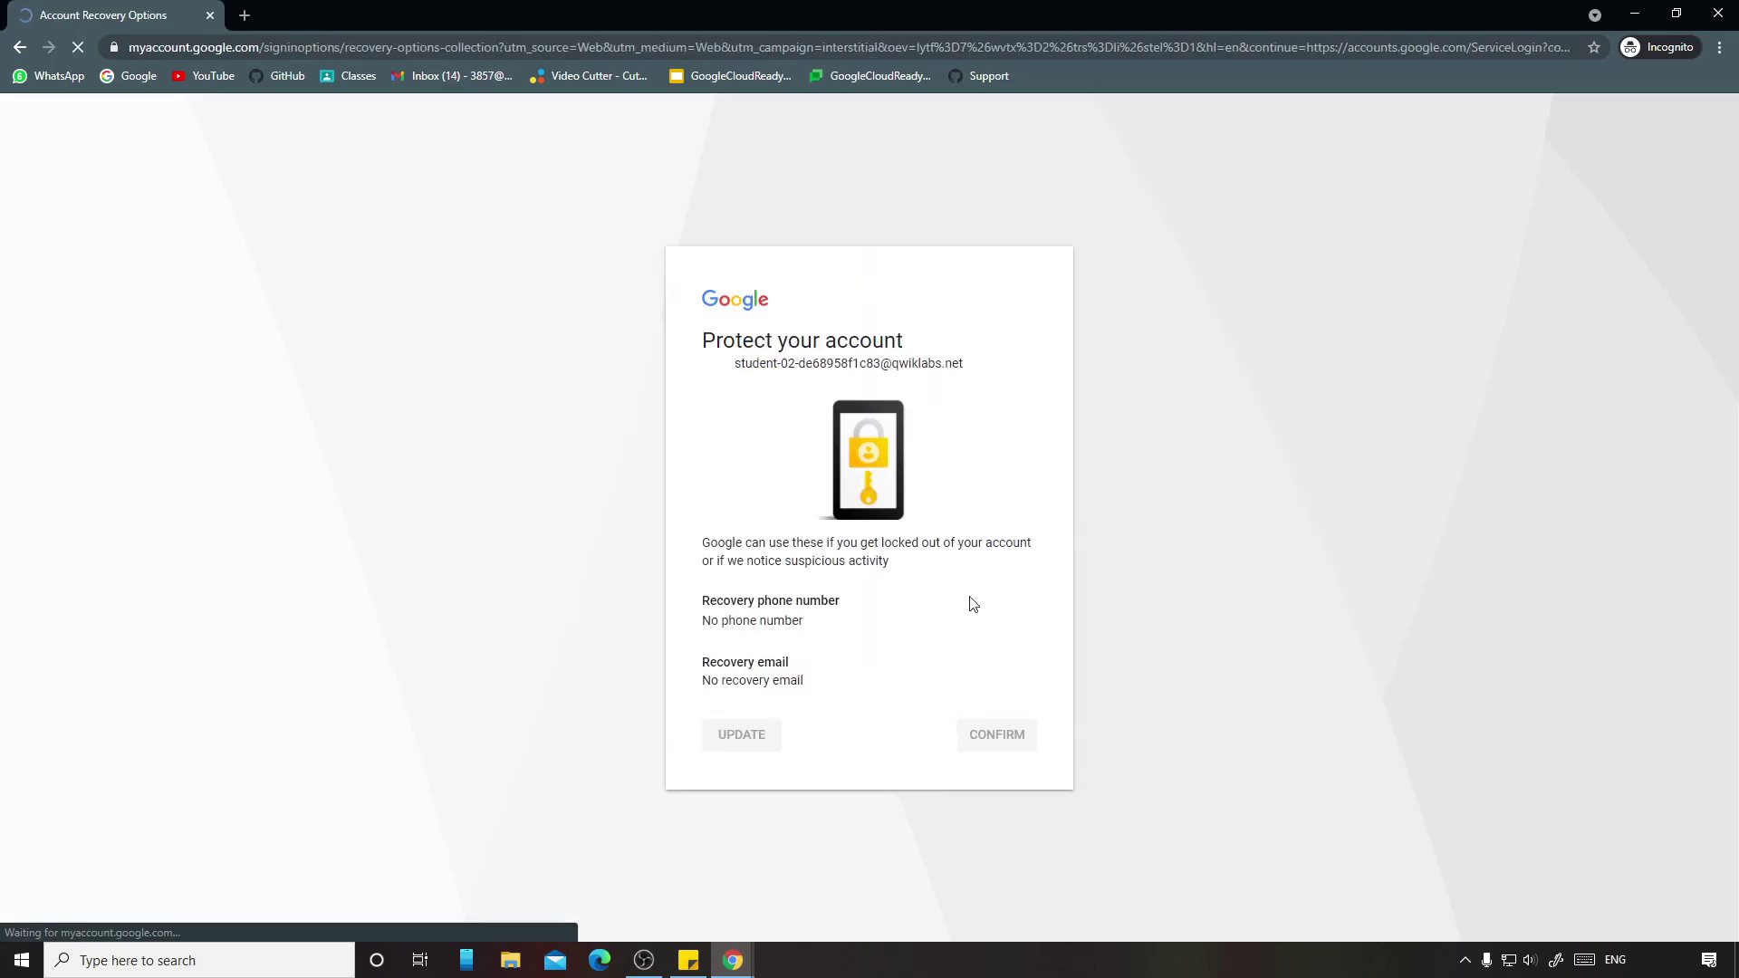
Step: Confirm the account recovery options without adding any, and agree to the Google Cloud Platform Terms of Service
click(1000, 735)
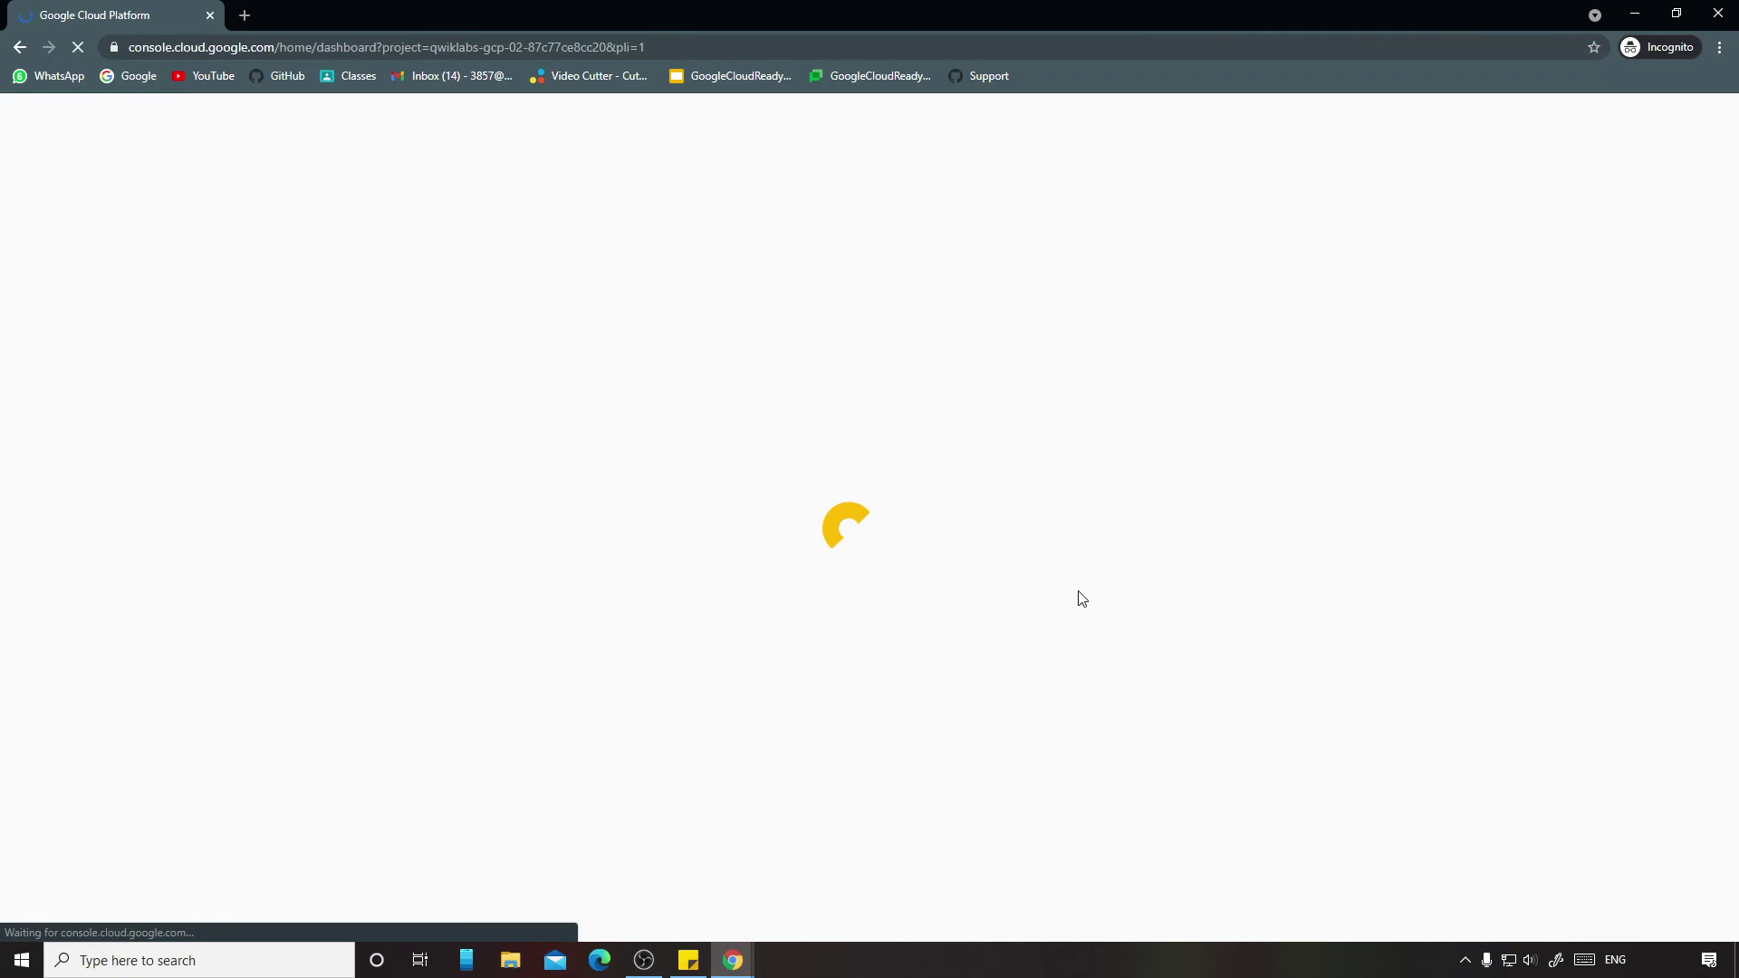
key(ctrl+plus)
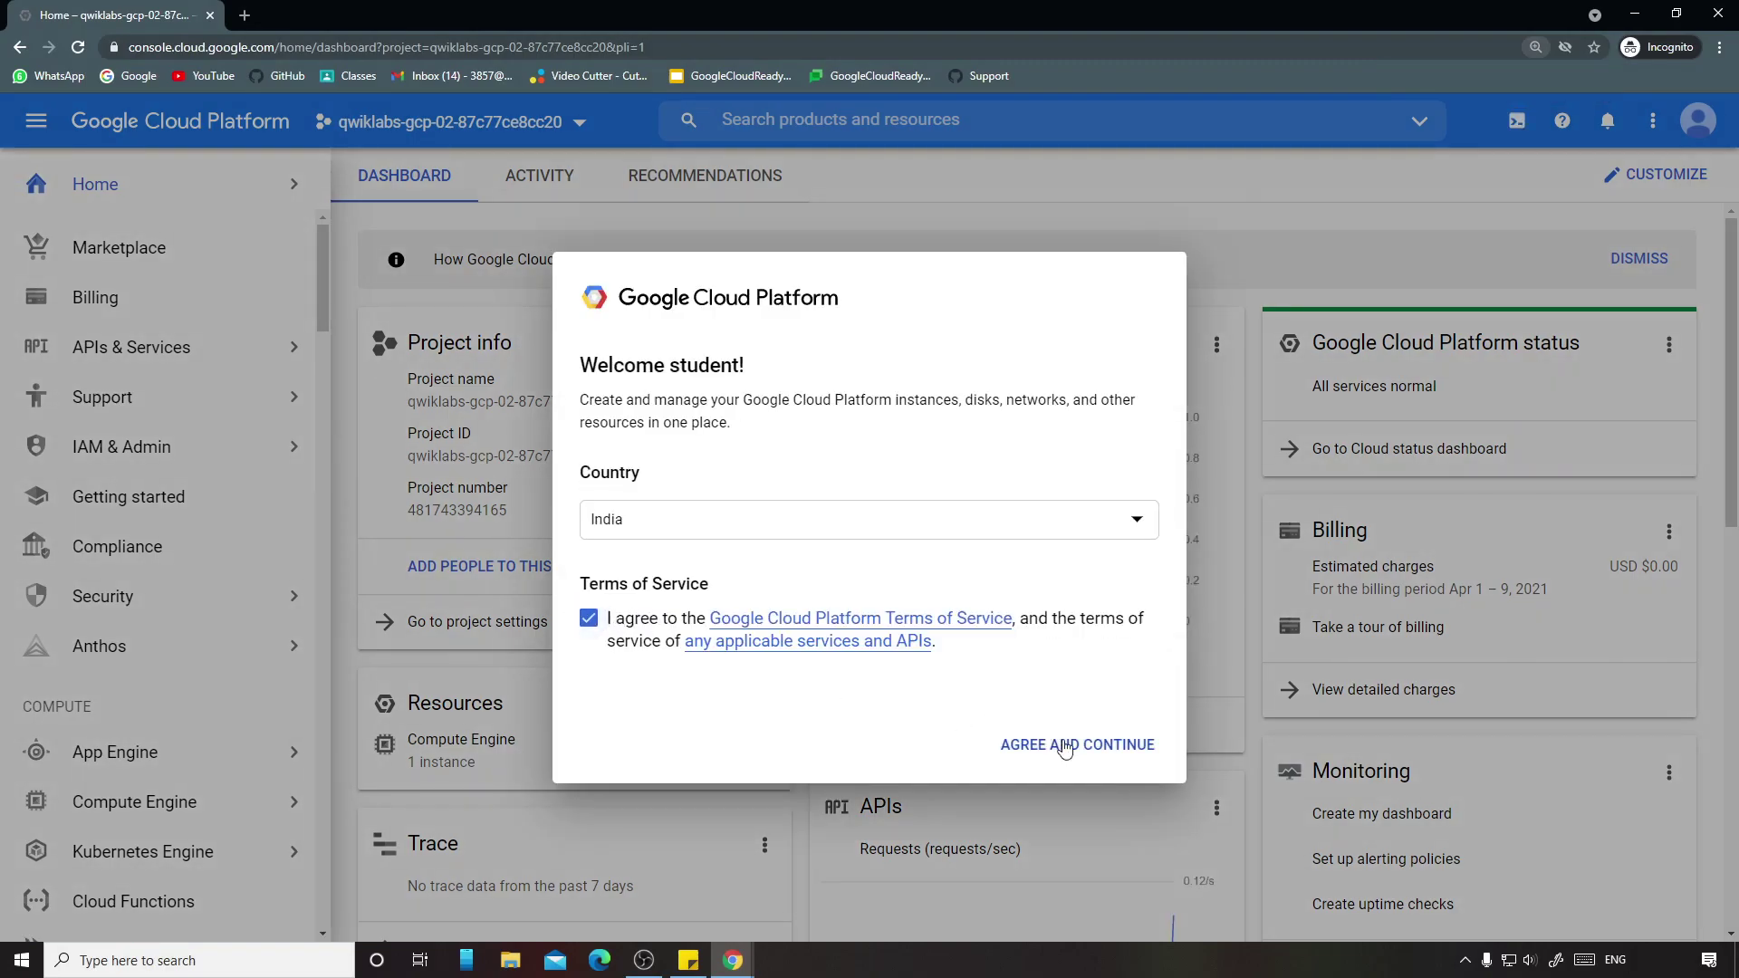
click(1065, 747)
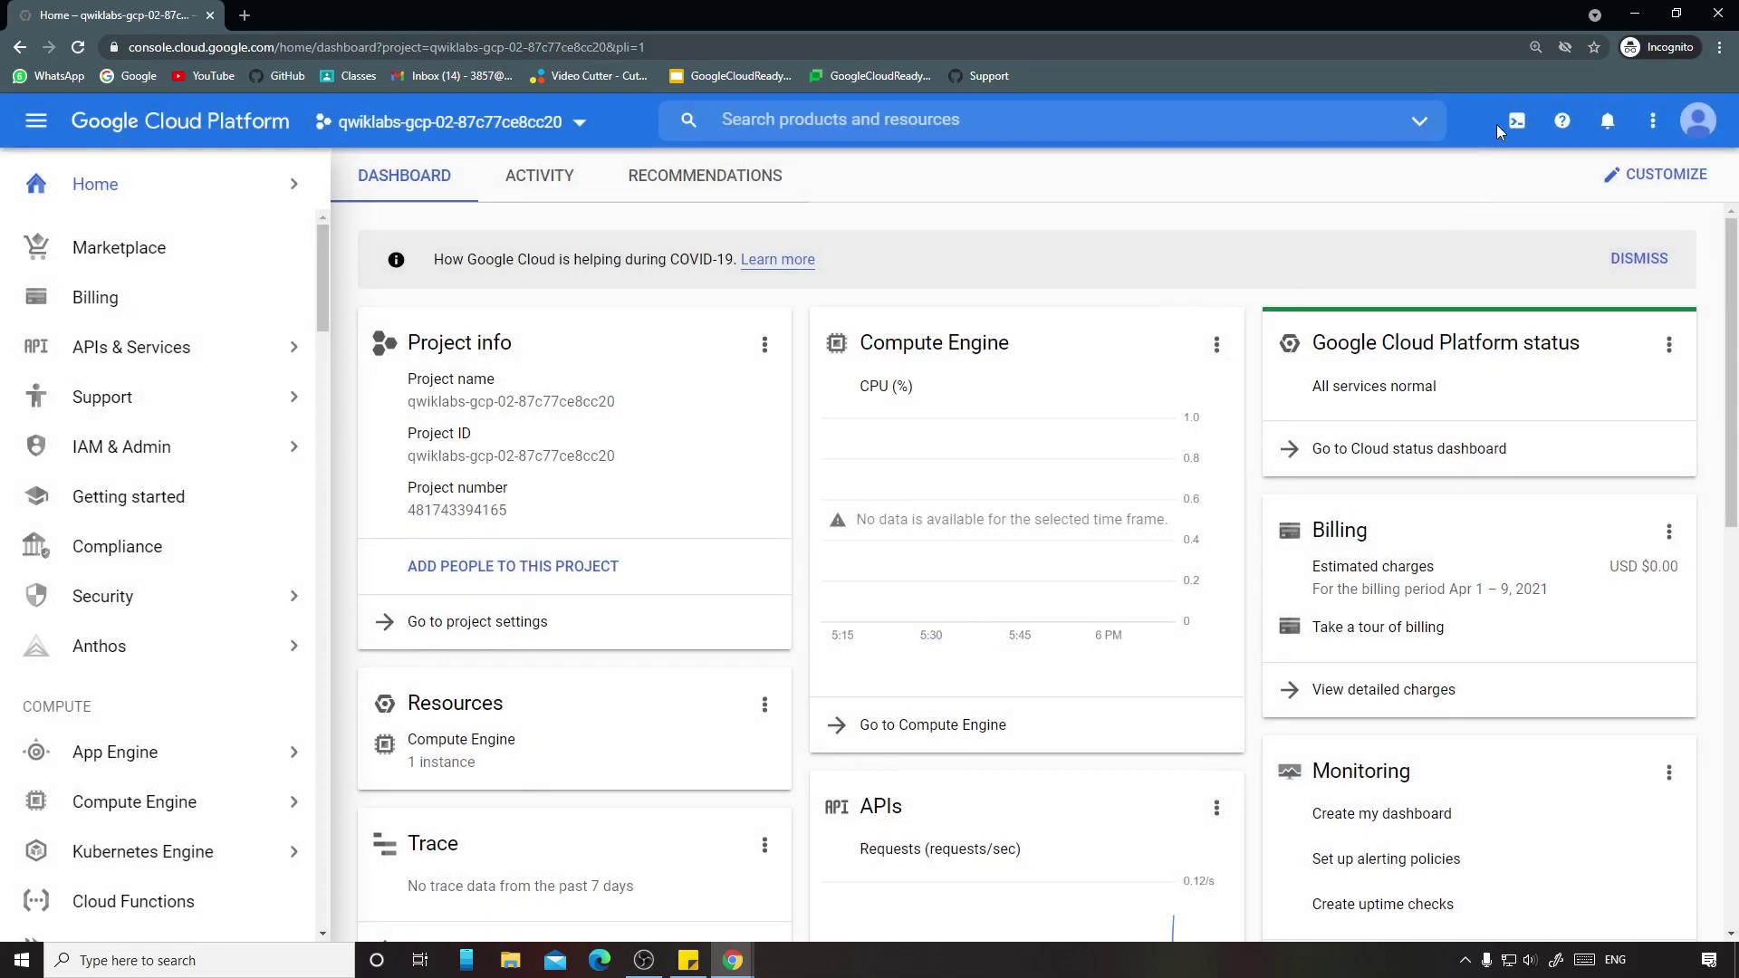
Step: Open the API Library and start a Cloud Shell session with its terminal minimized
click(1513, 122)
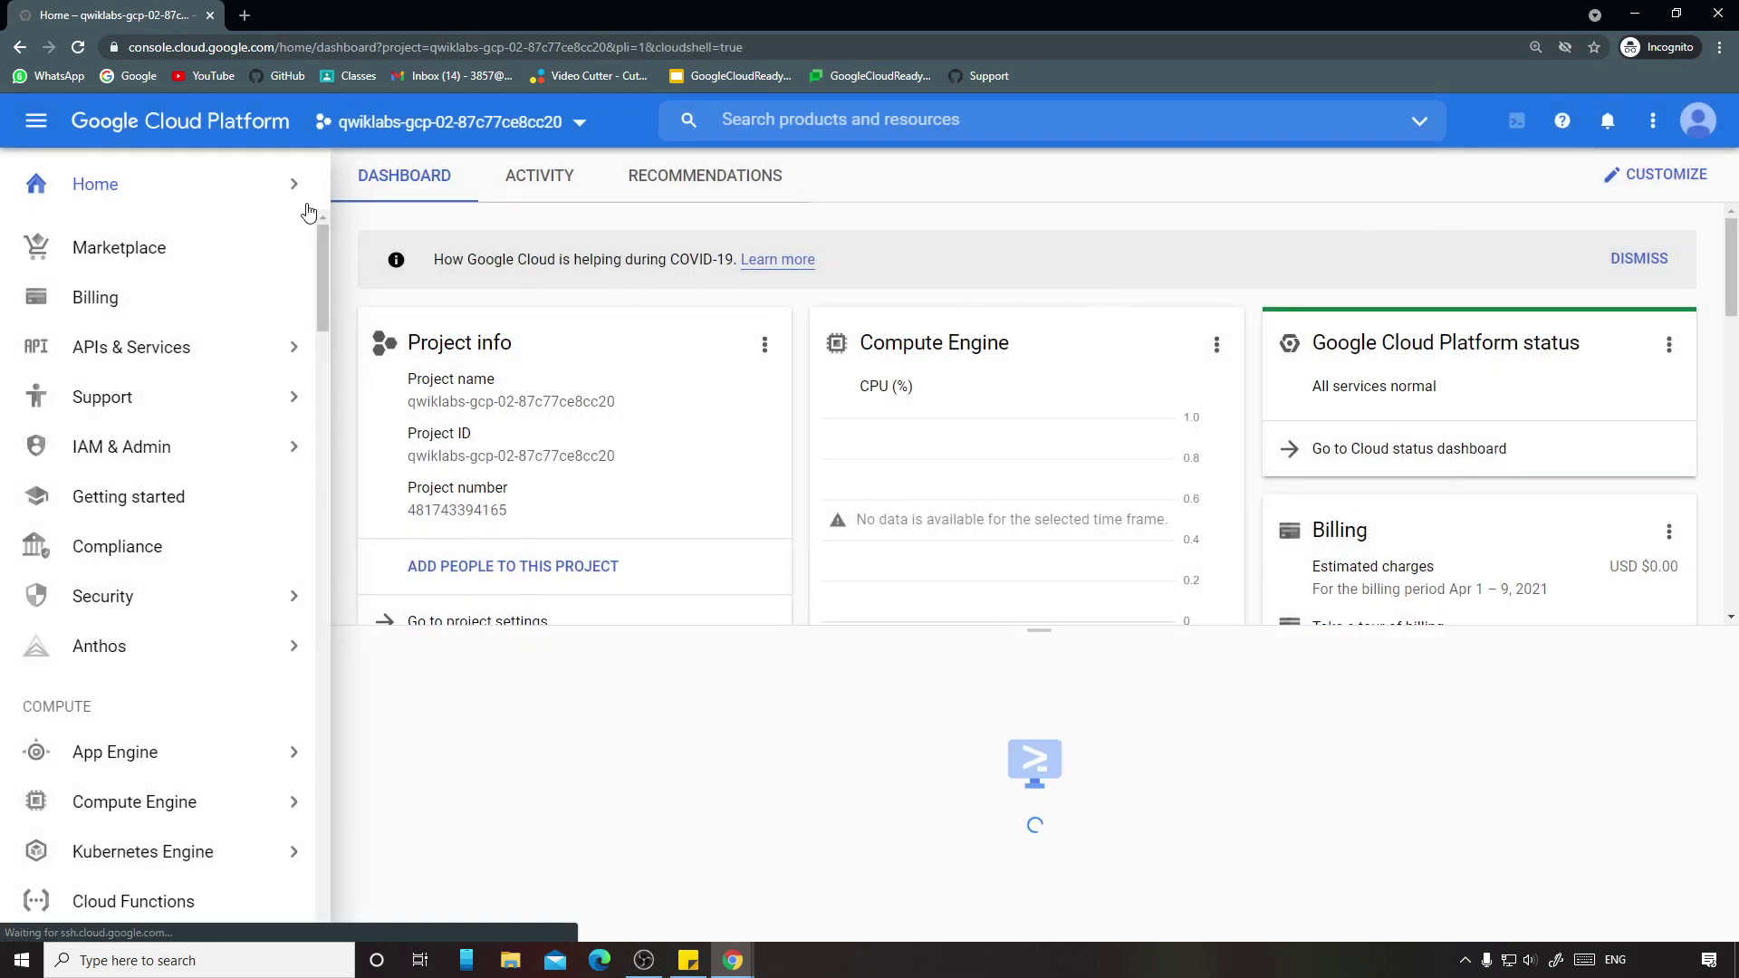
mouse_move(147, 358)
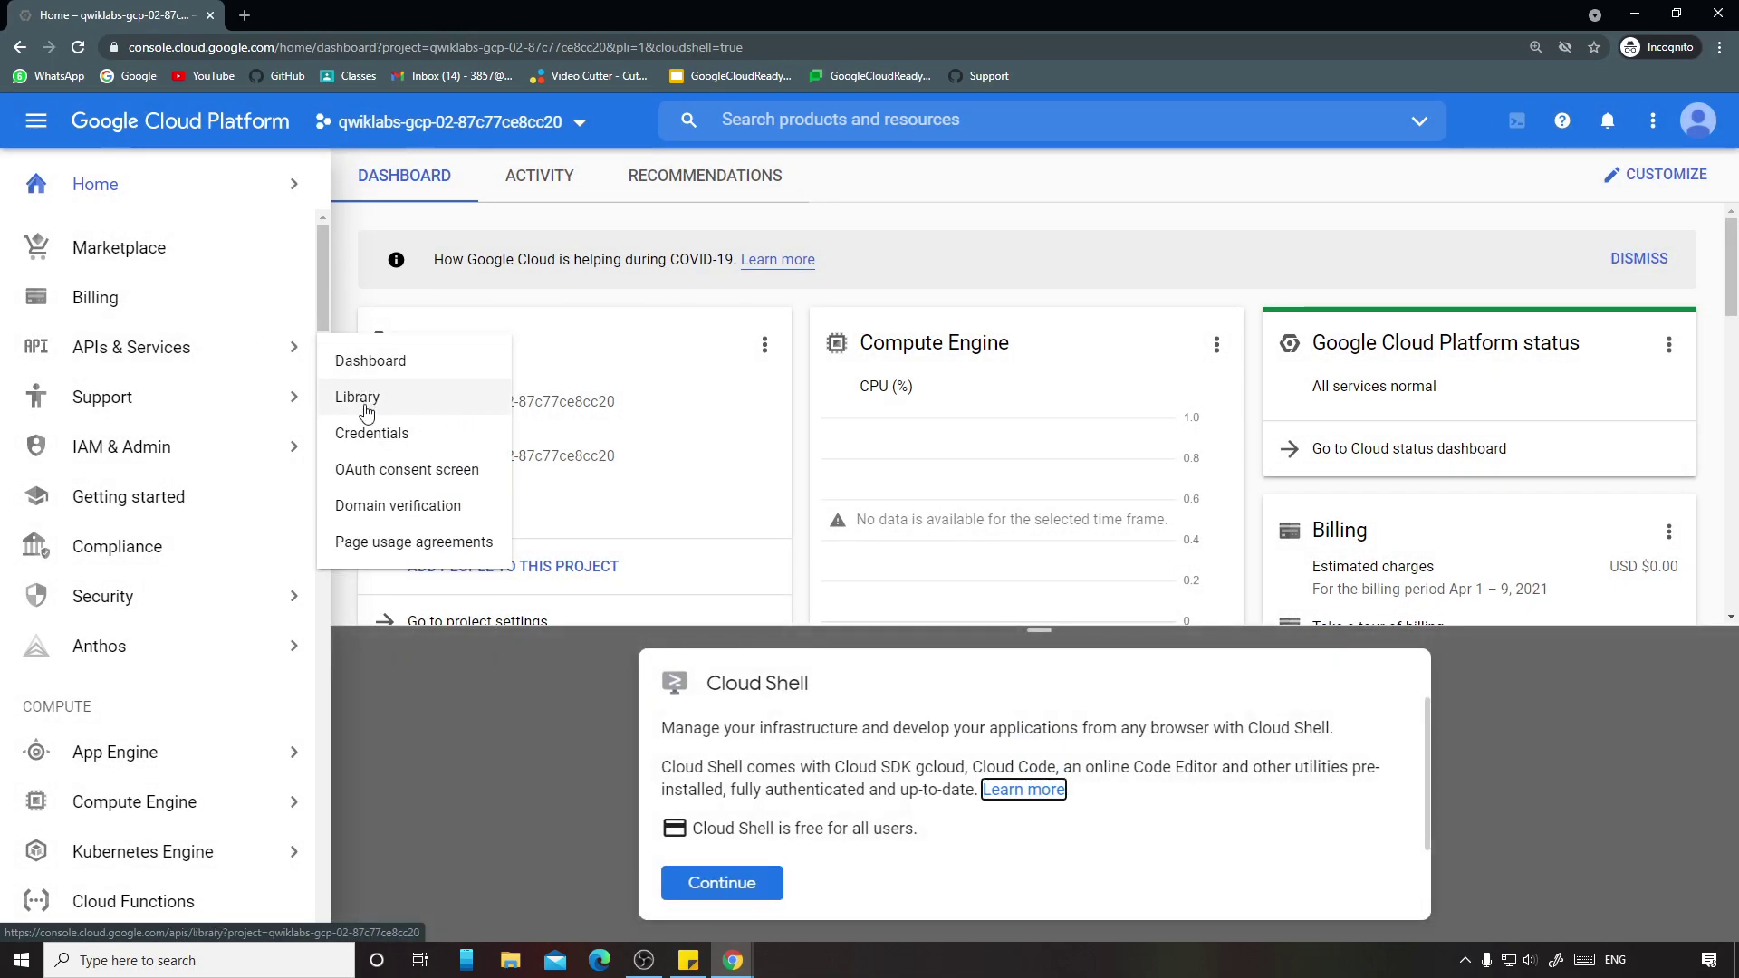
click(371, 398)
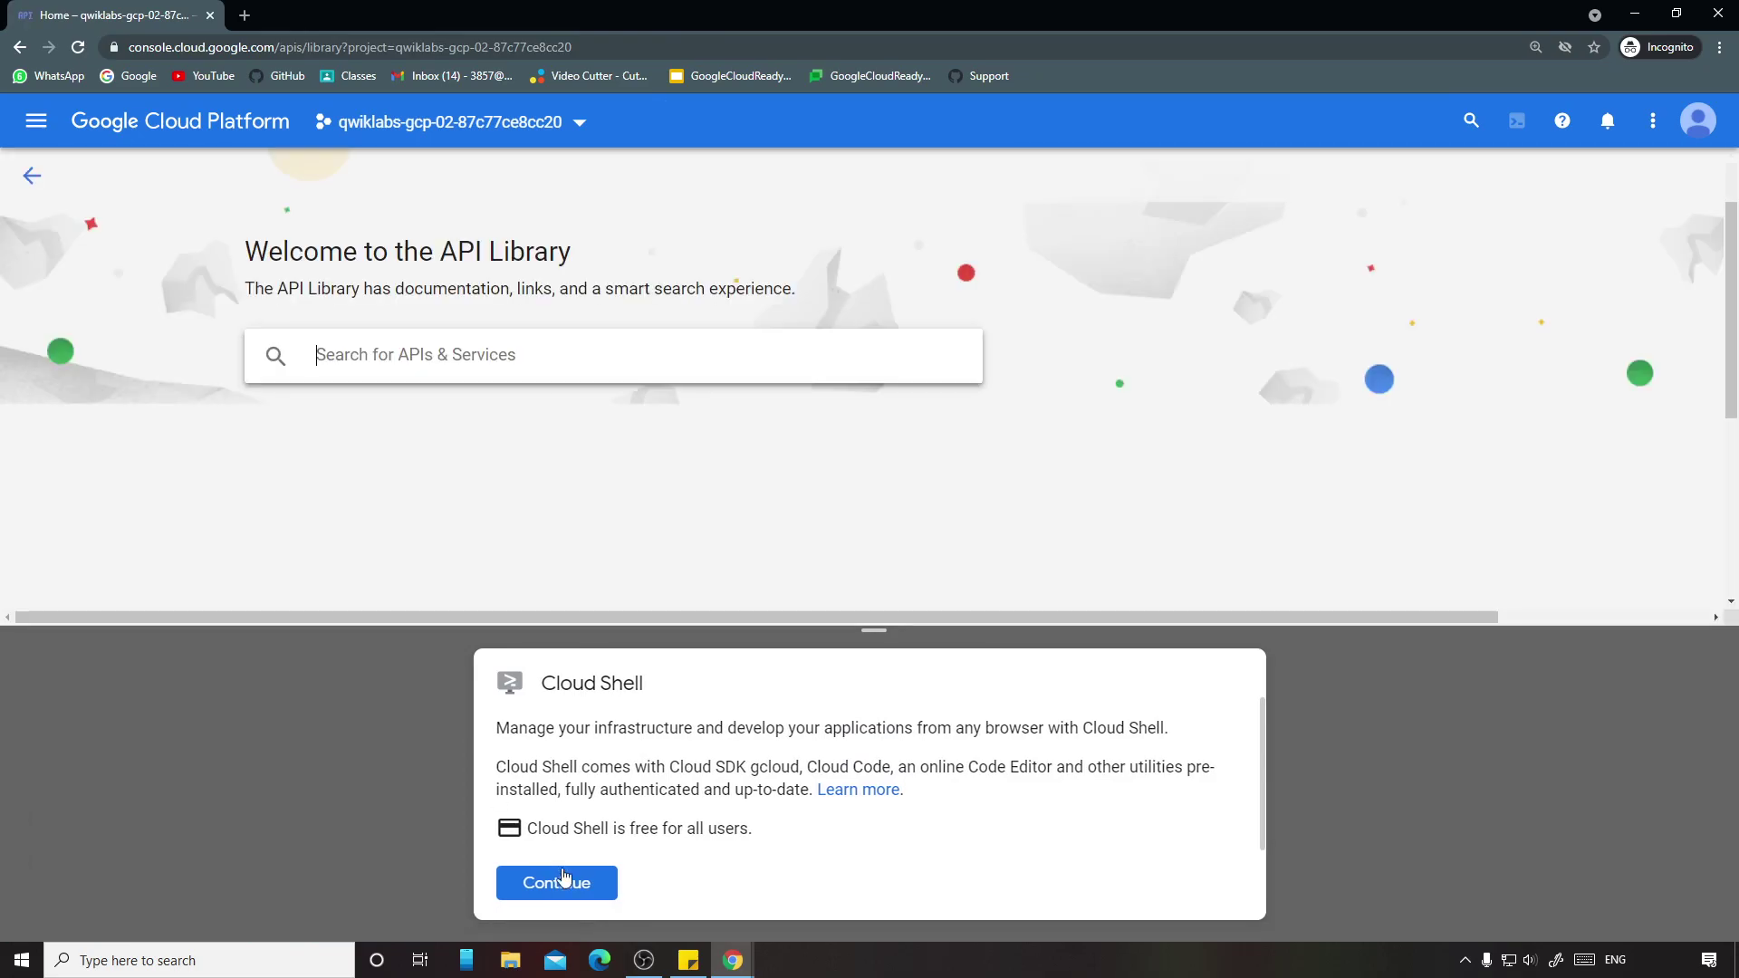
click(555, 881)
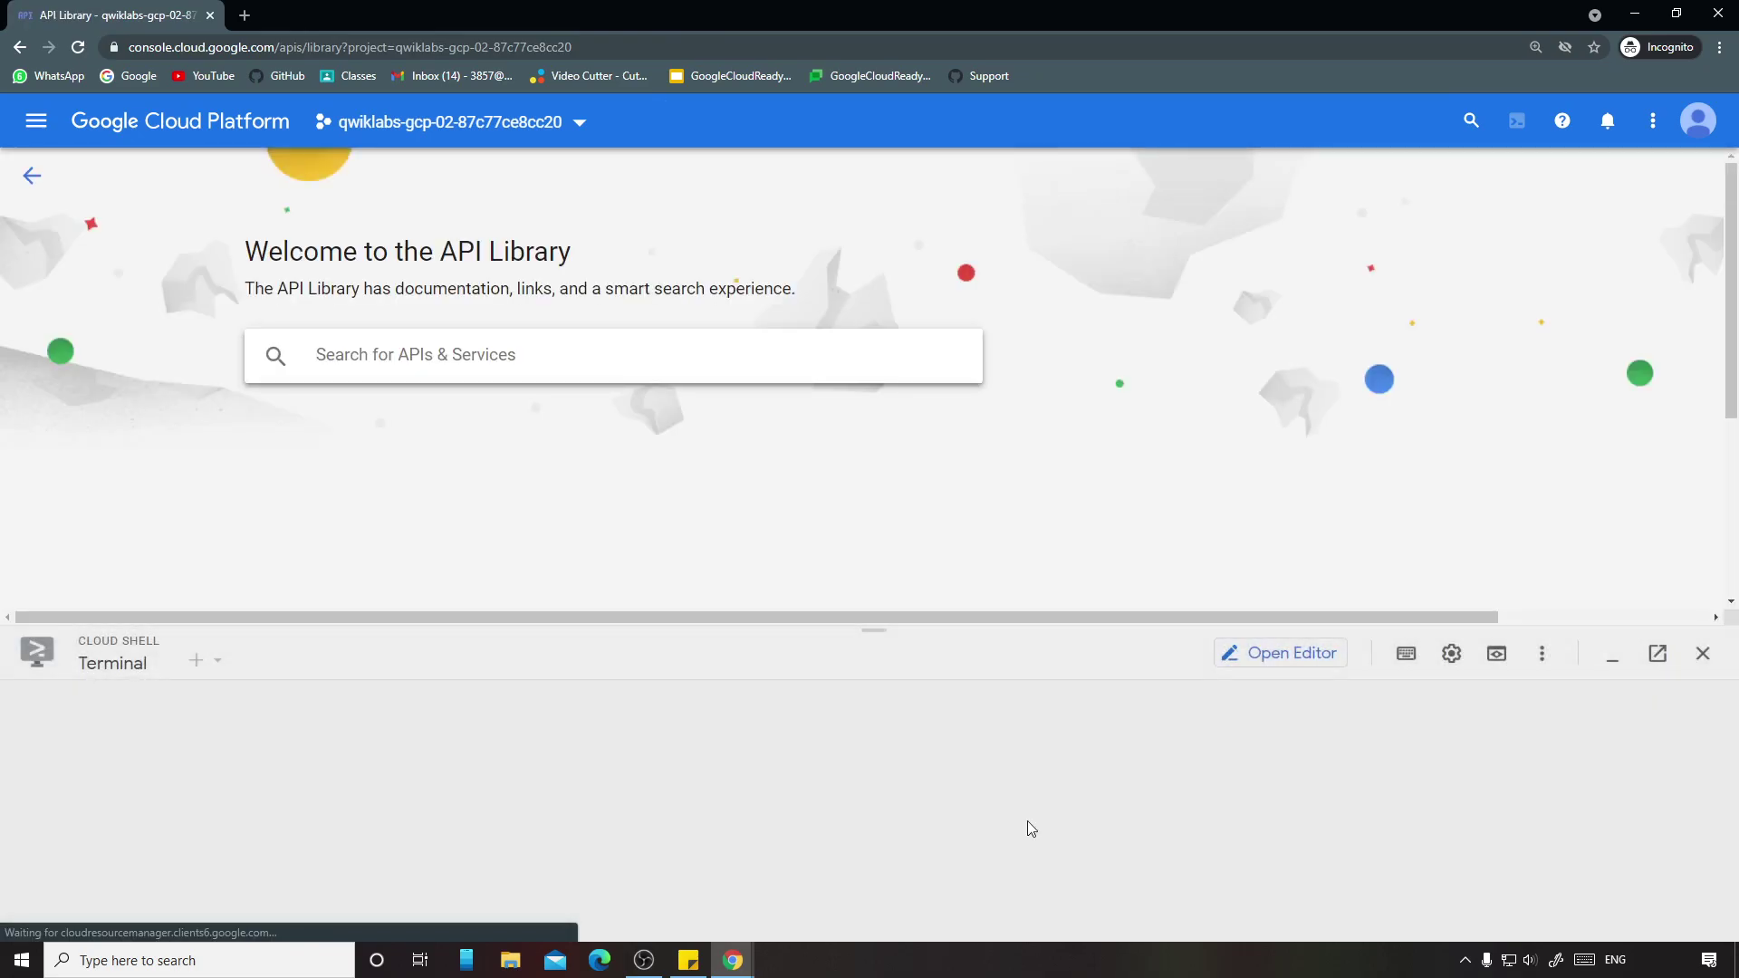
click(1612, 654)
Step: Copy "Cloud AutoML" from the lab instructions and search the API Library for it
mouse_move(733, 960)
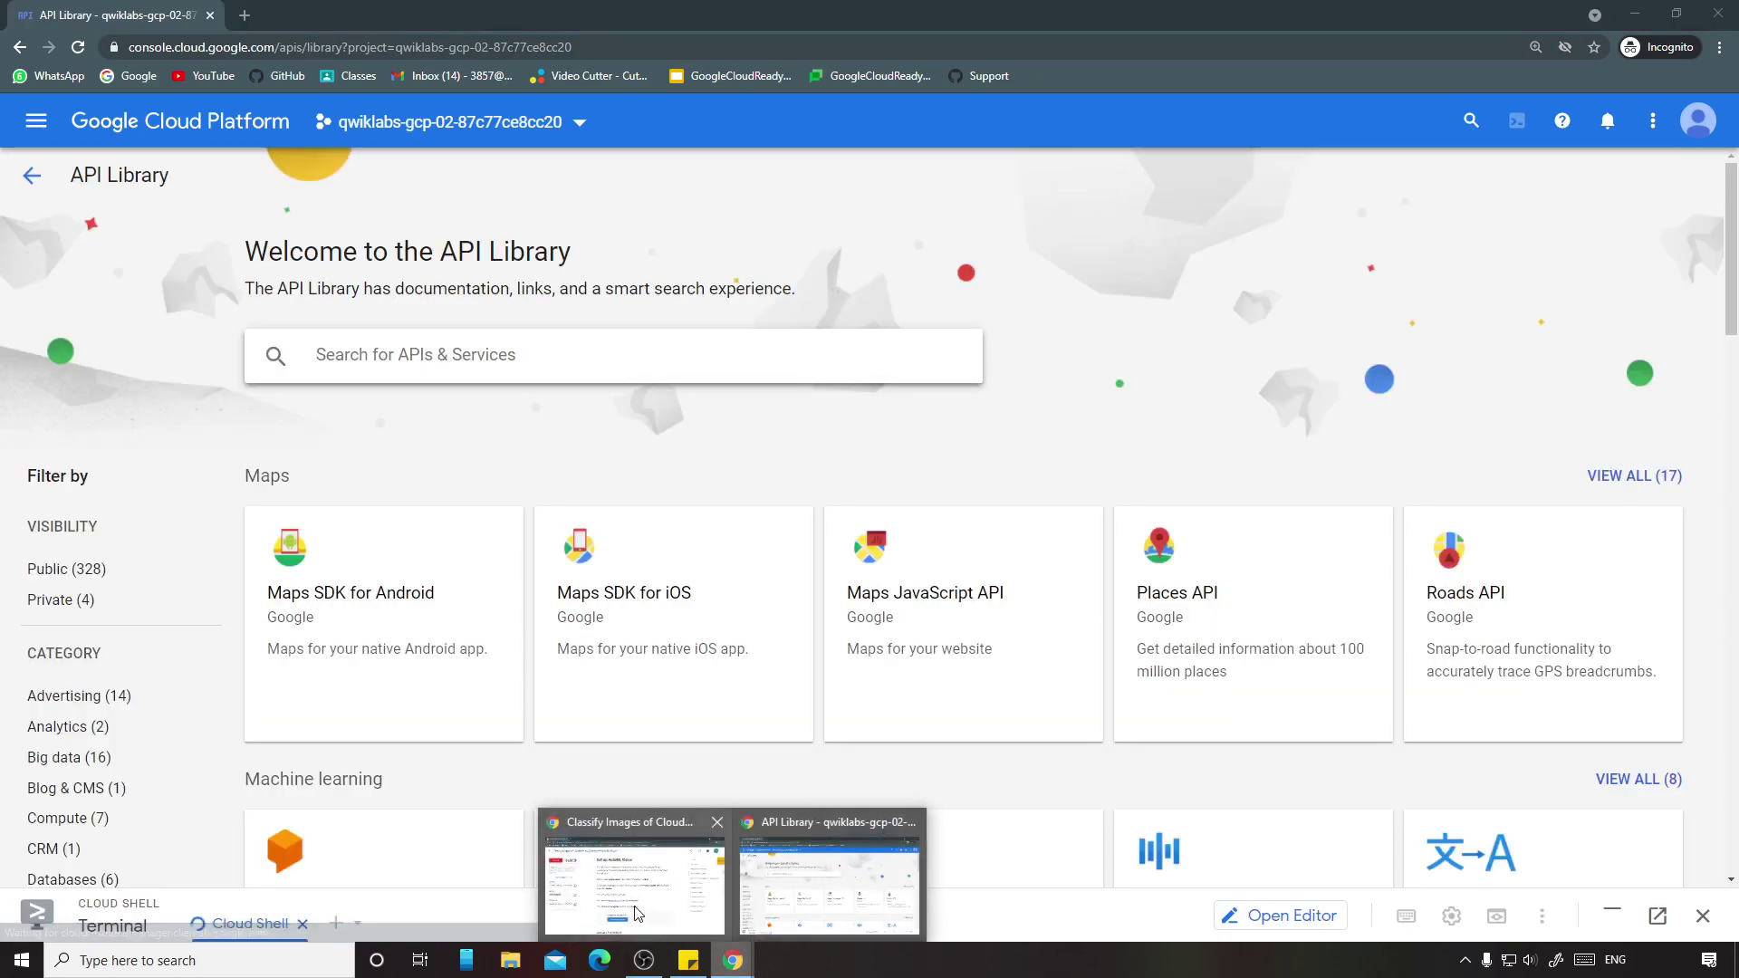
click(638, 869)
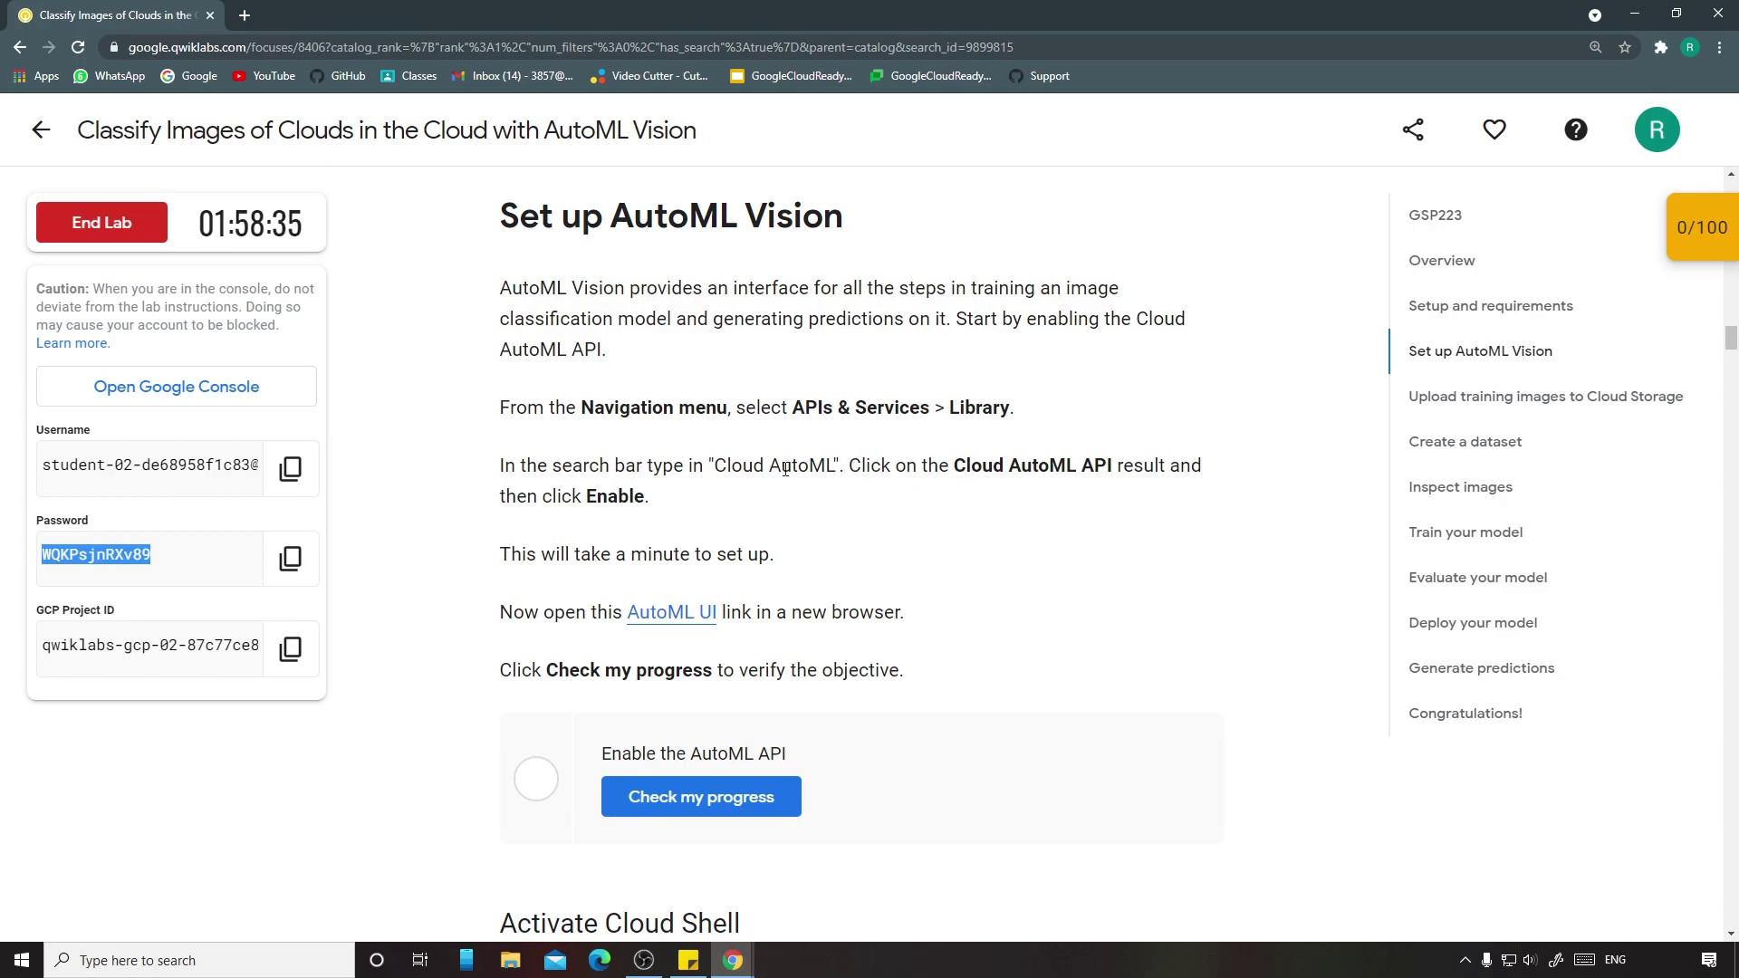
drag(717, 468, 810, 470)
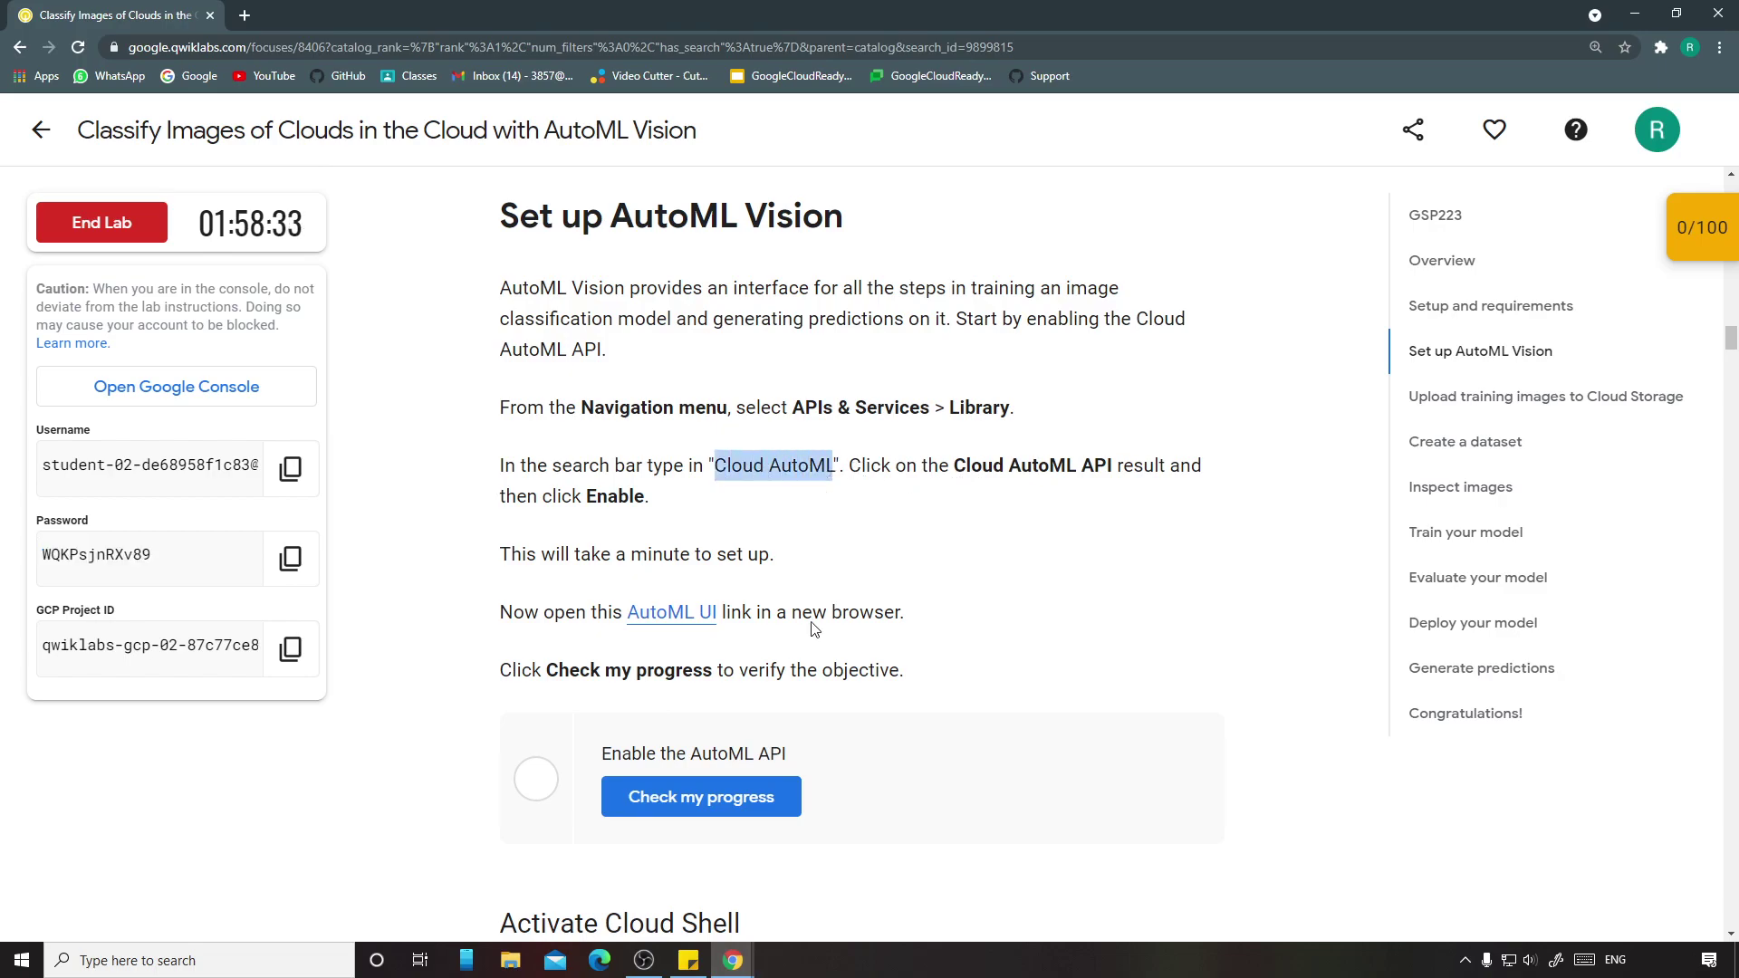
mouse_move(733, 960)
click(736, 811)
click(466, 377)
key(ctrl+v)
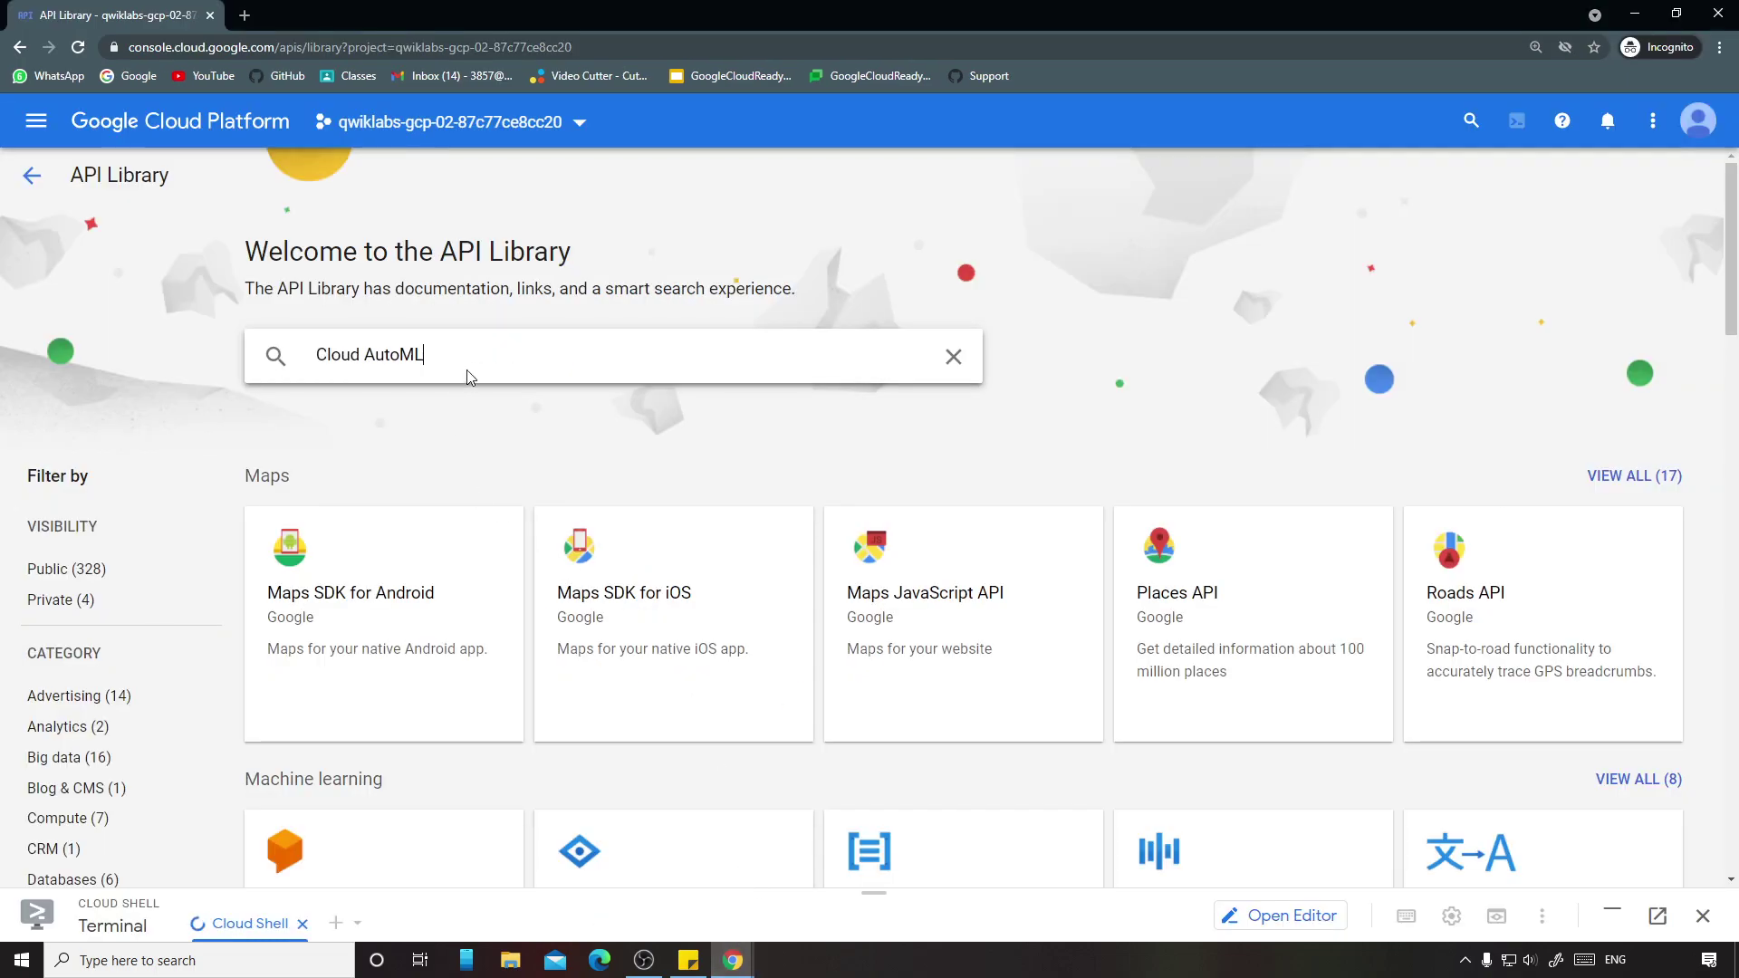
key(Return)
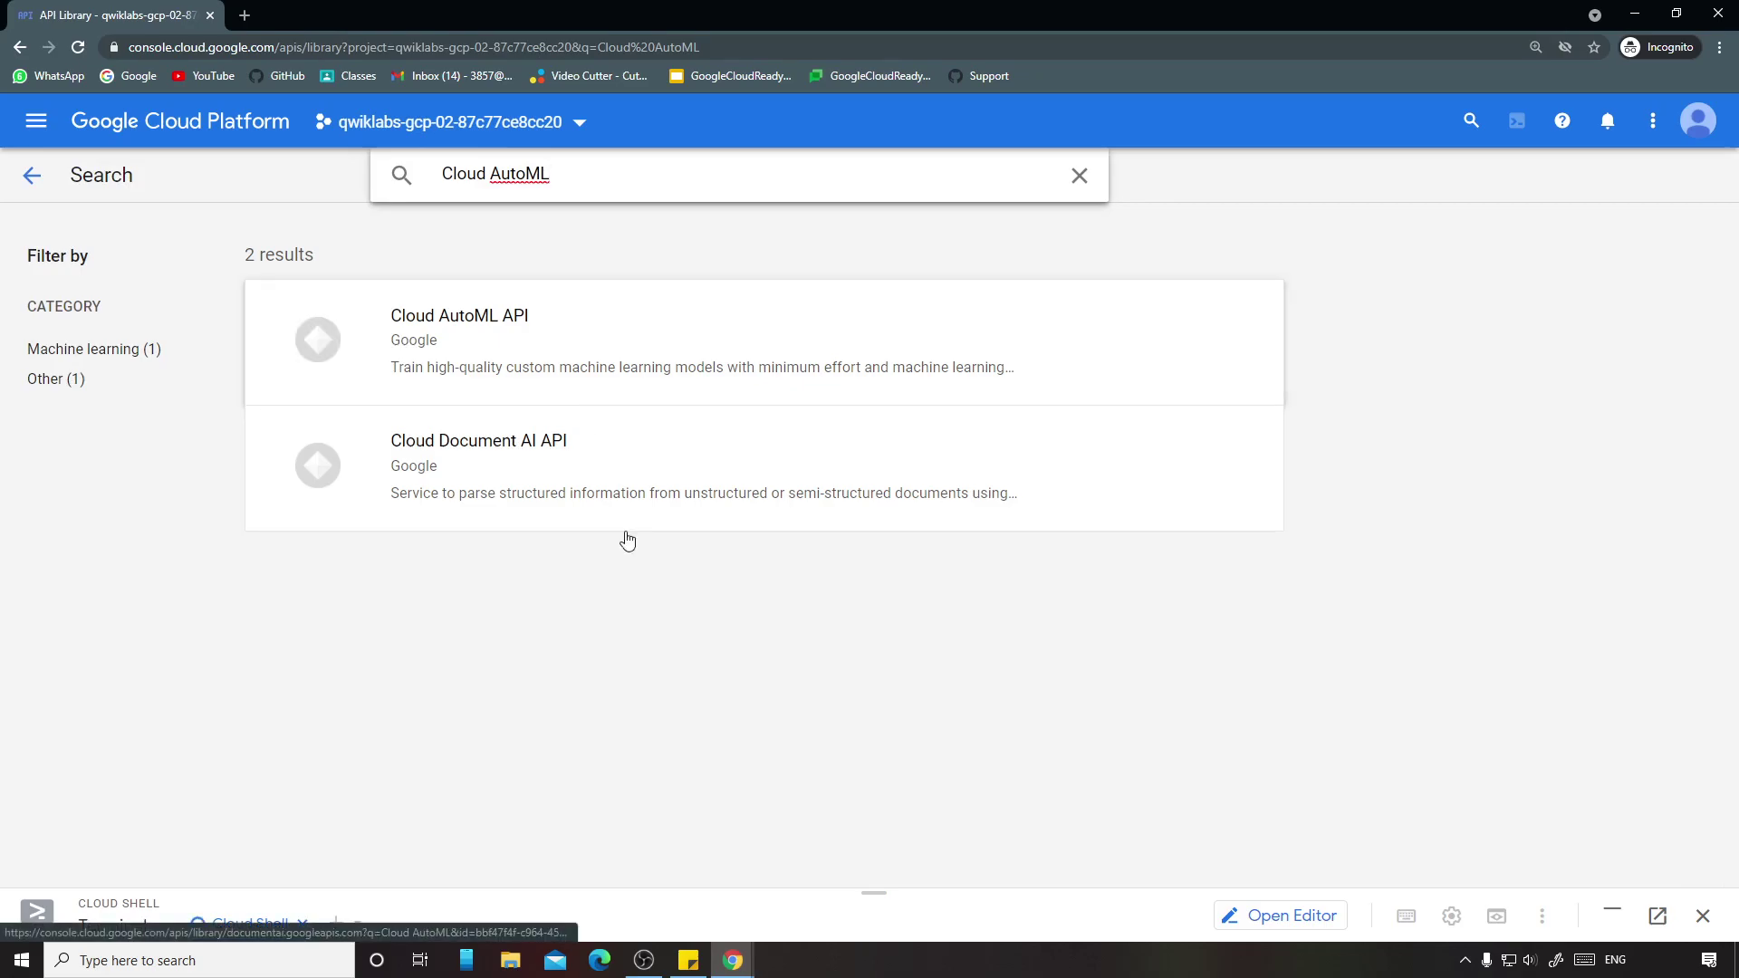
Step: Open the Cloud AutoML API from the search results and enable it for the lab project
click(497, 349)
click(631, 861)
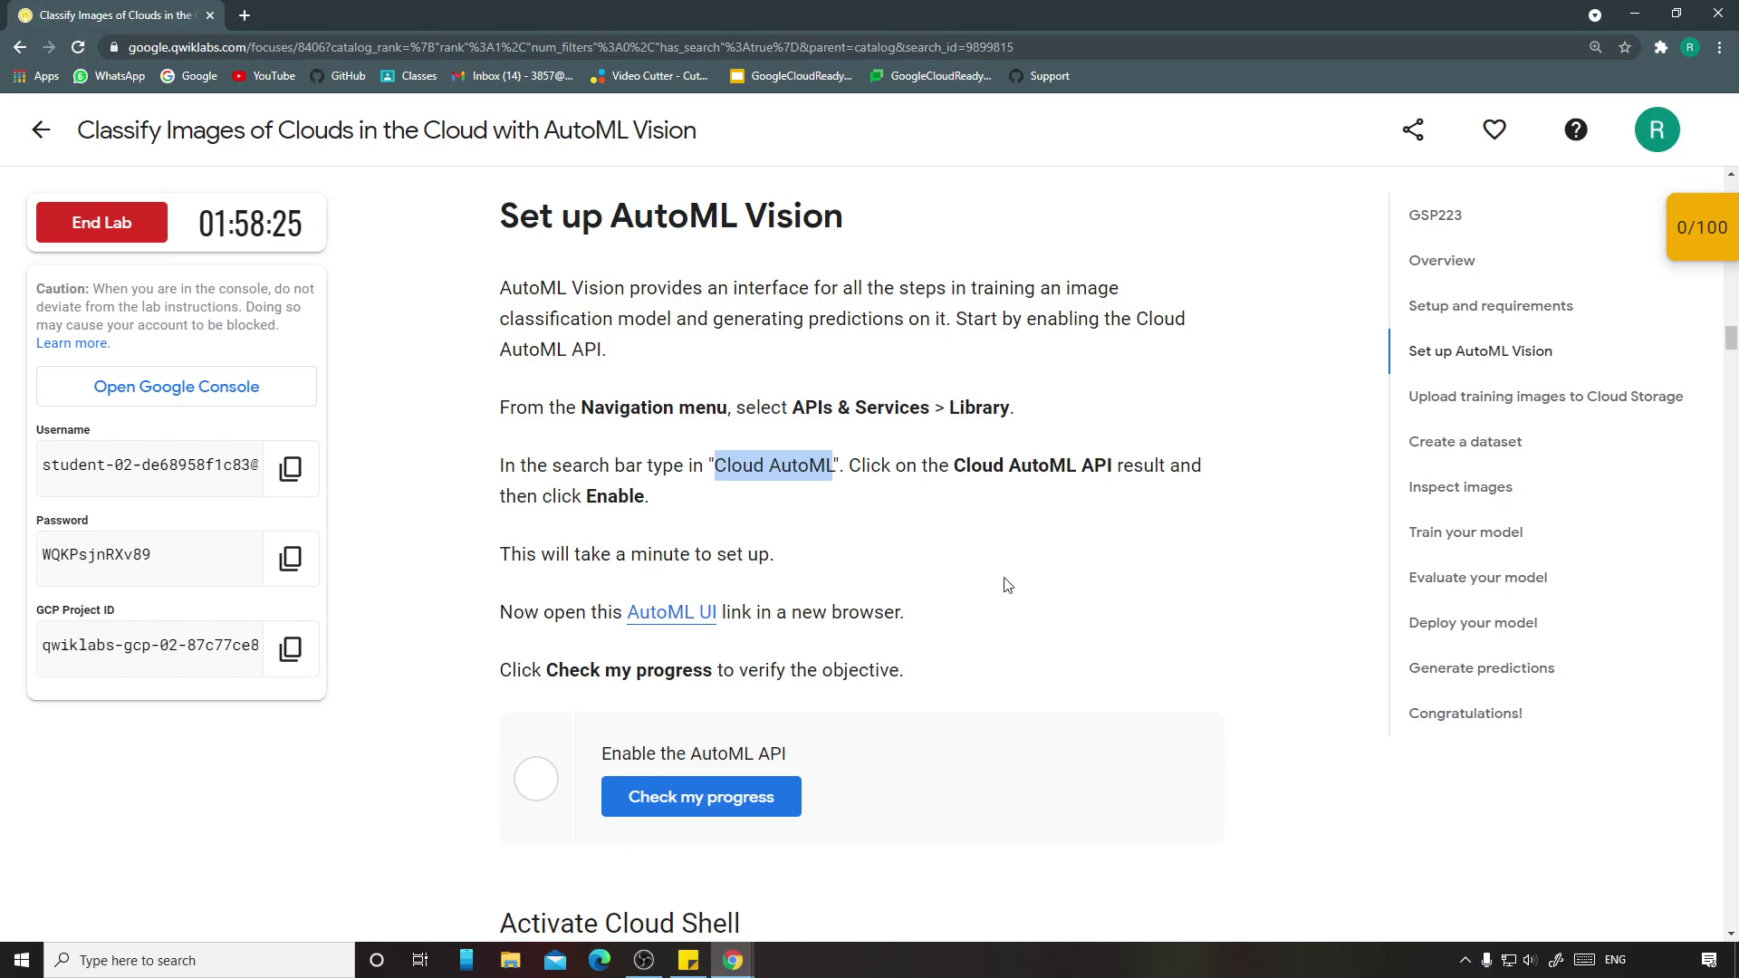
mouse_move(732, 960)
click(835, 872)
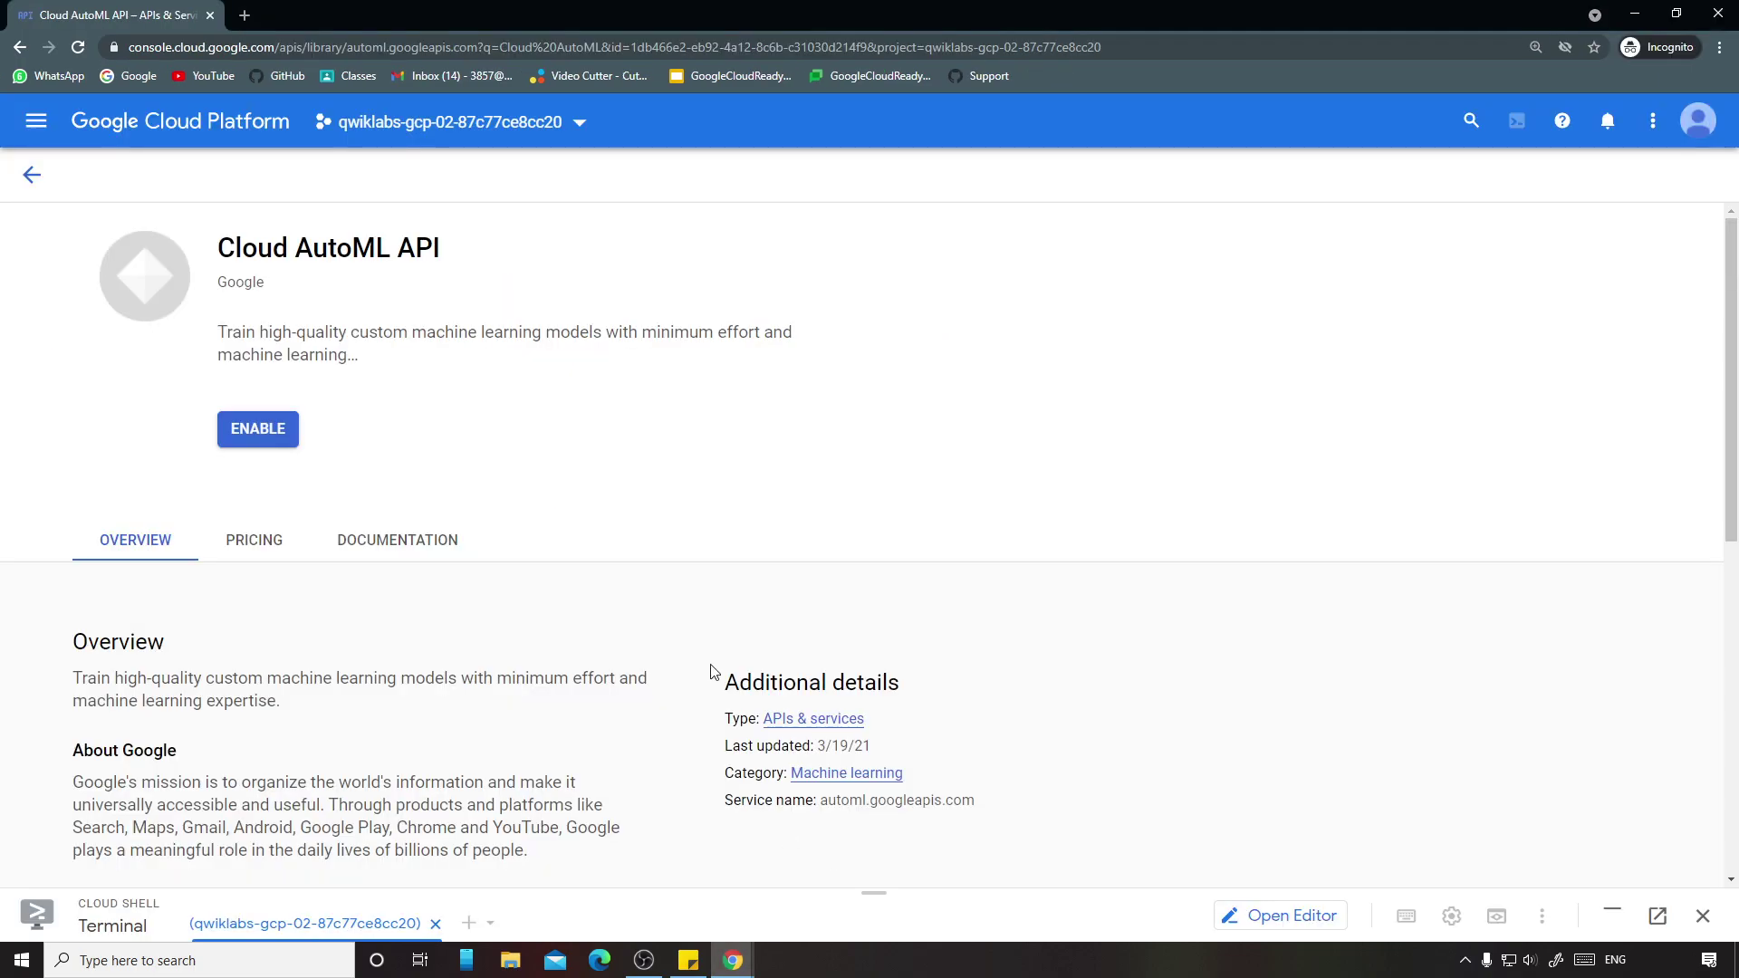
click(282, 432)
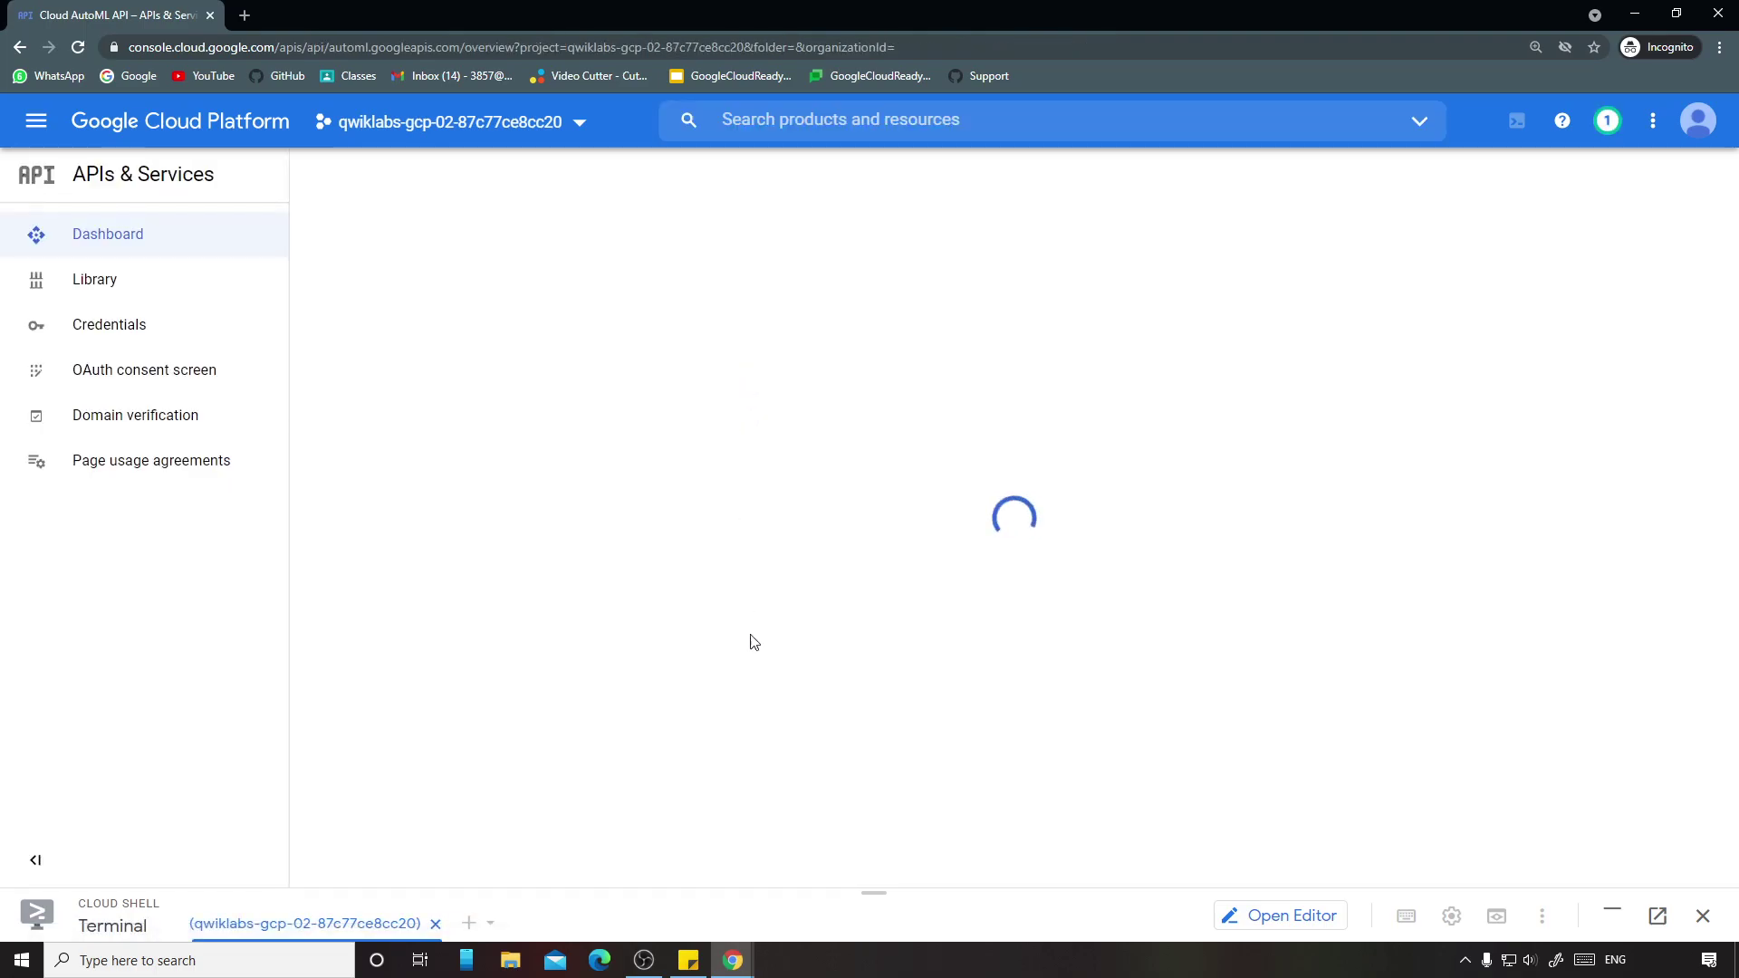
Step: Copy the lab's AutoML UI link address and open it in a new tab of the incognito window
key(alt+Tab)
right_click(688, 614)
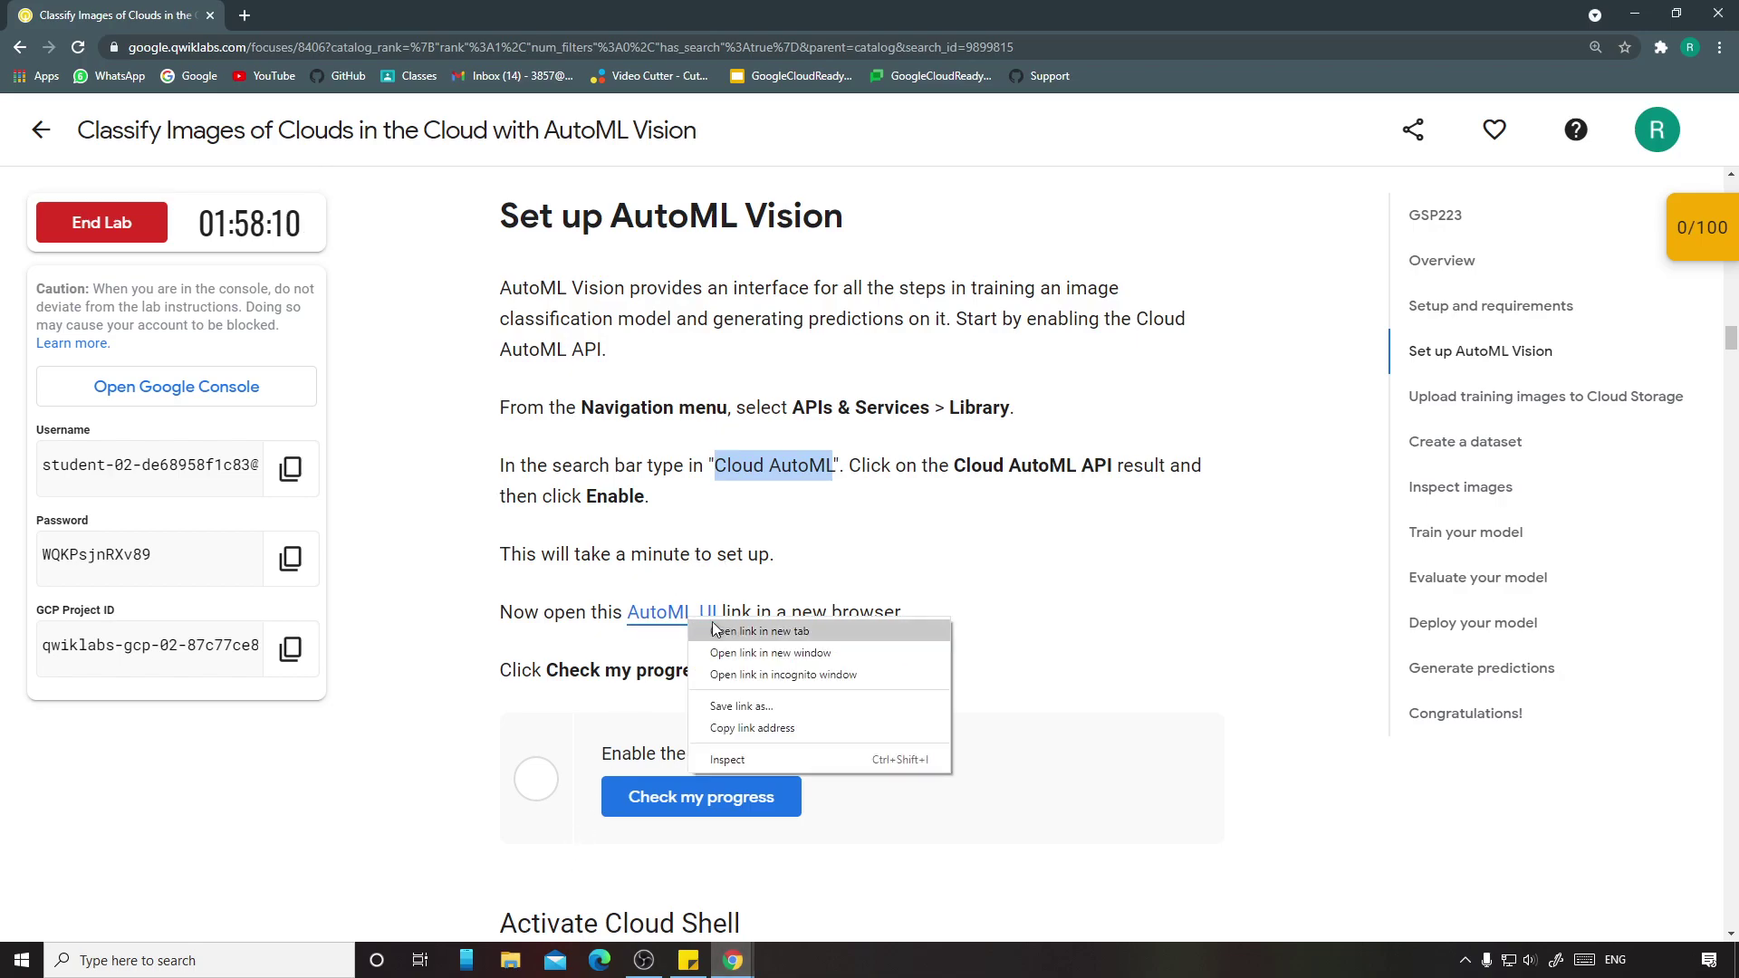
click(759, 712)
click(836, 874)
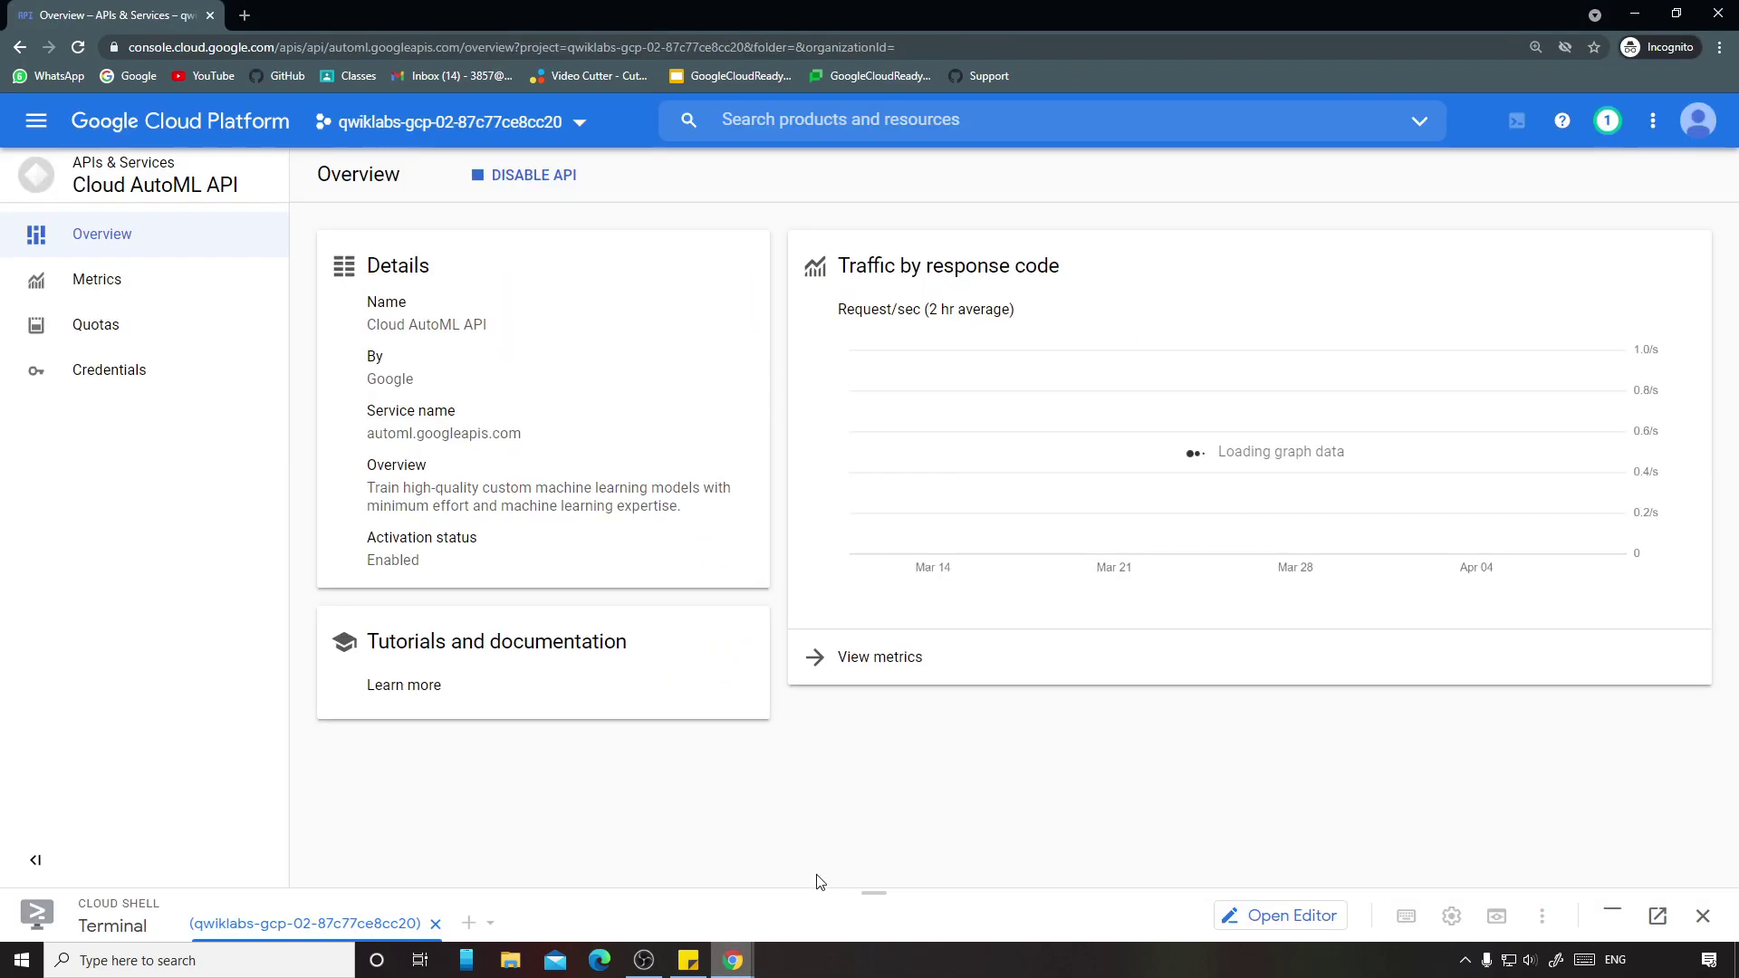
click(244, 16)
key(ctrl+v)
key(Return)
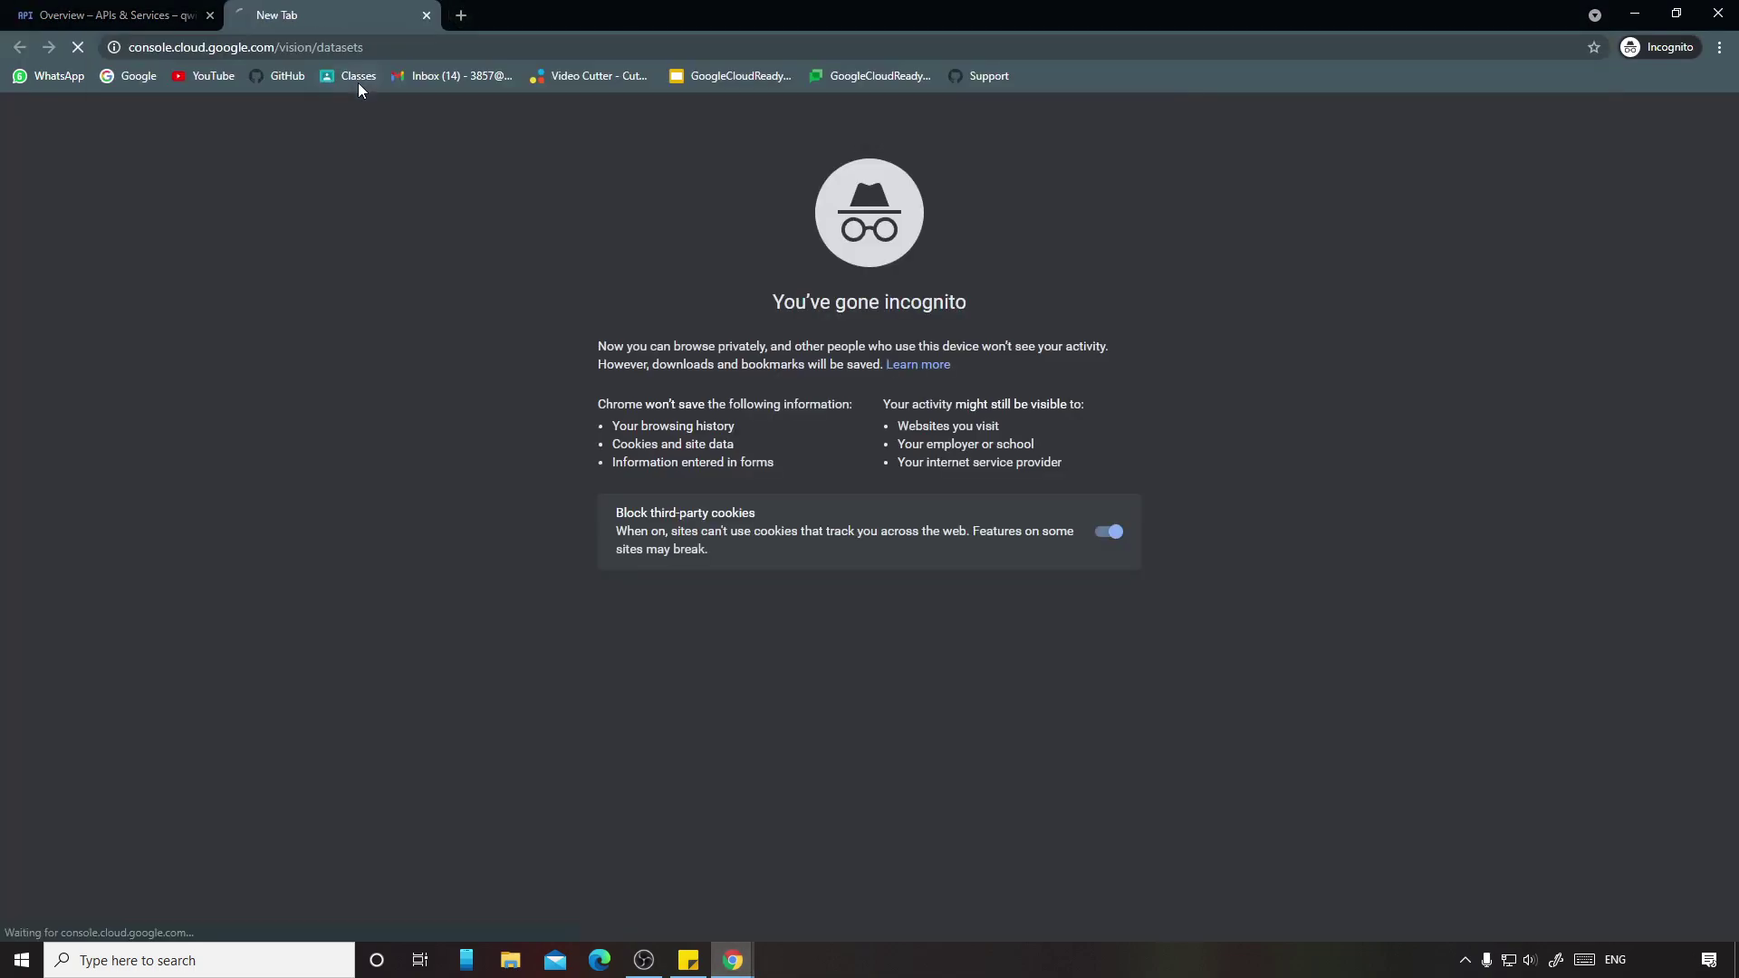
click(108, 15)
click(1535, 46)
key(ctrl+Tab)
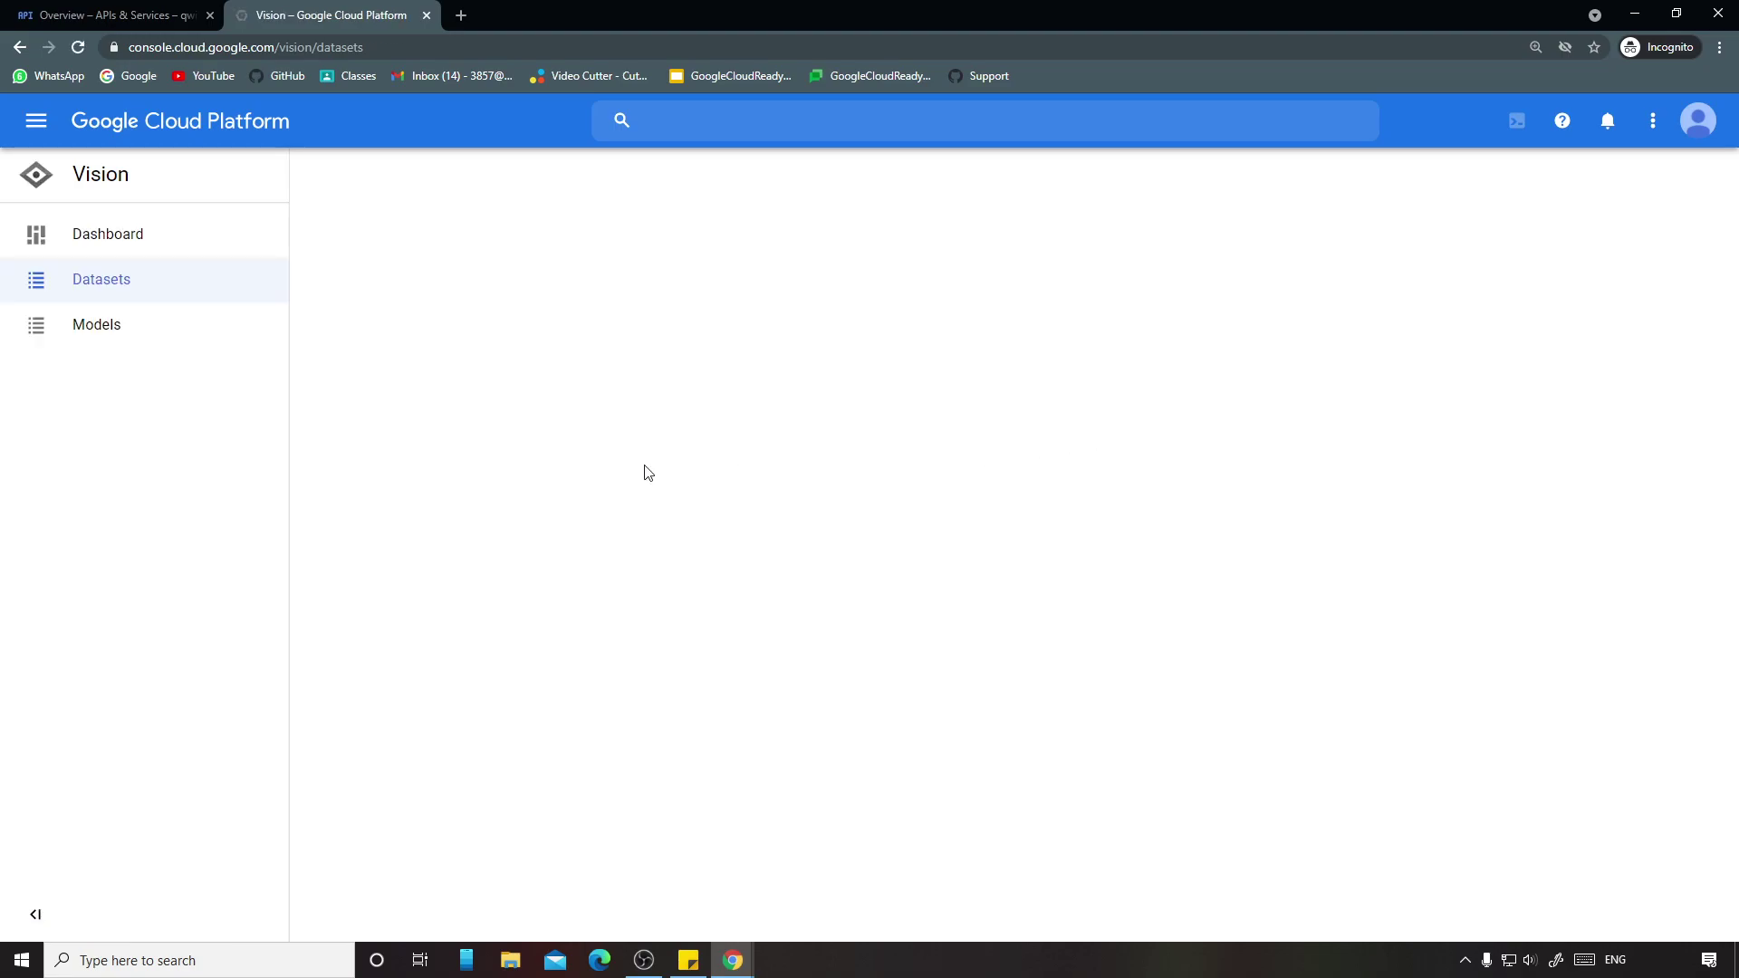
Step: Return to the lab page and check the progress of the "Enable the AutoML API" objective
click(732, 960)
click(634, 883)
scroll(739, 662, down, 1)
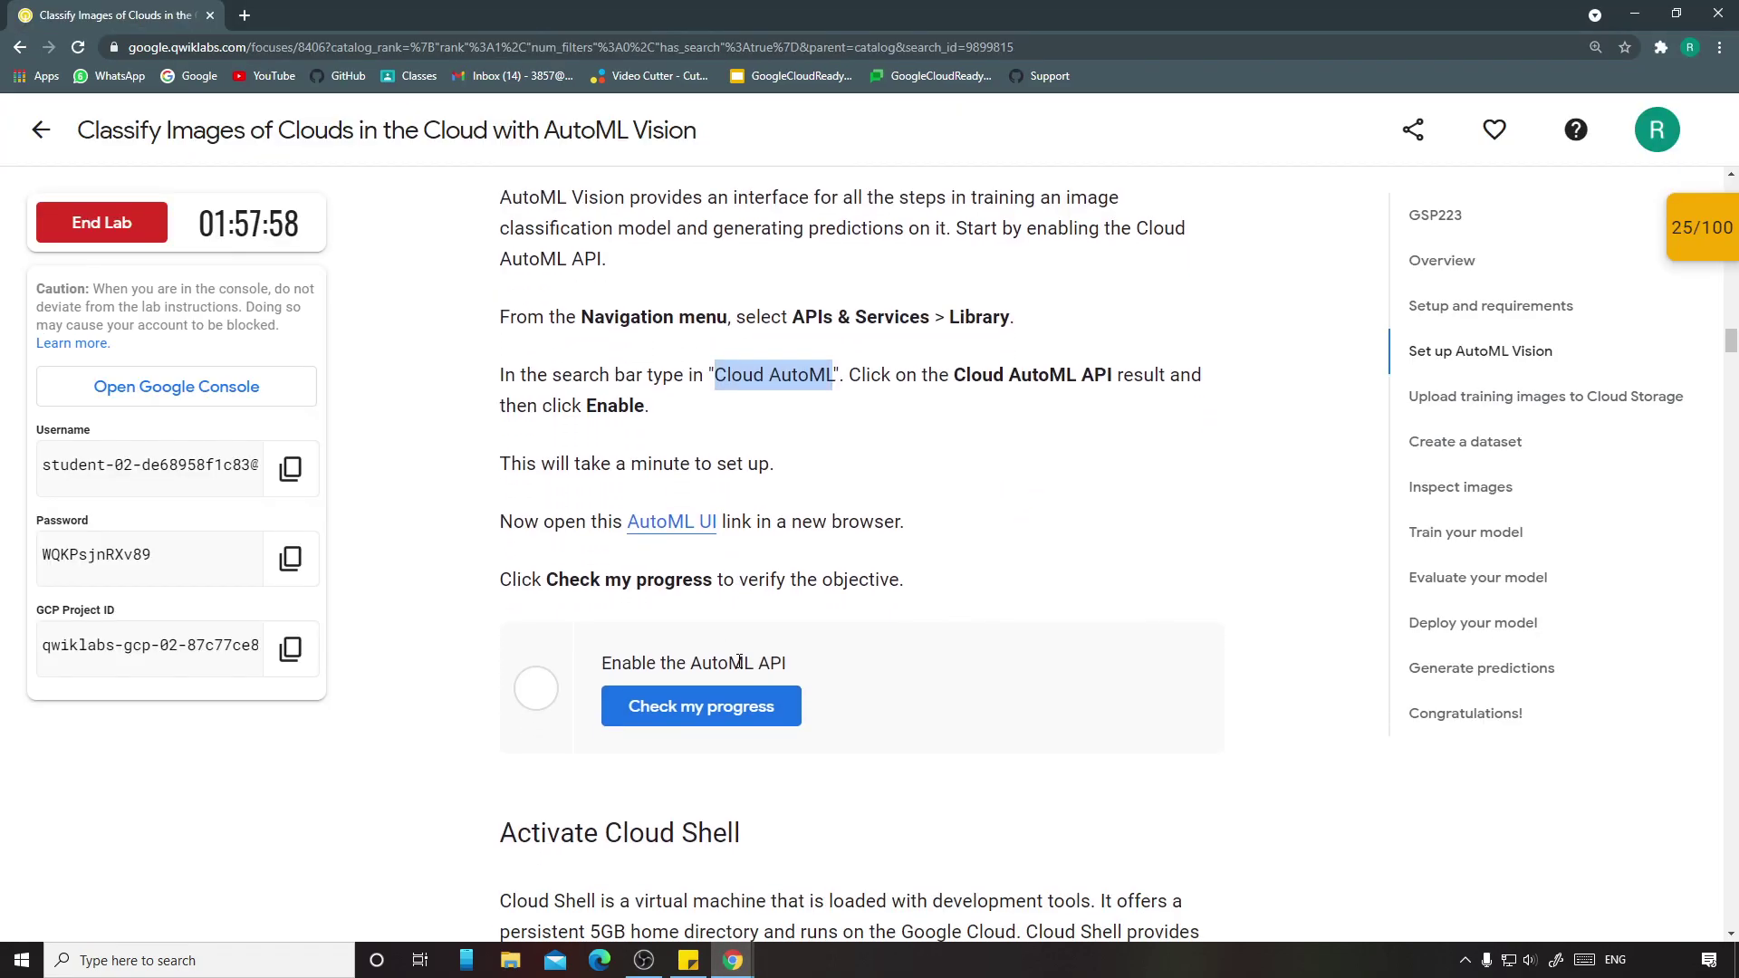
mouse_move(732, 960)
click(834, 869)
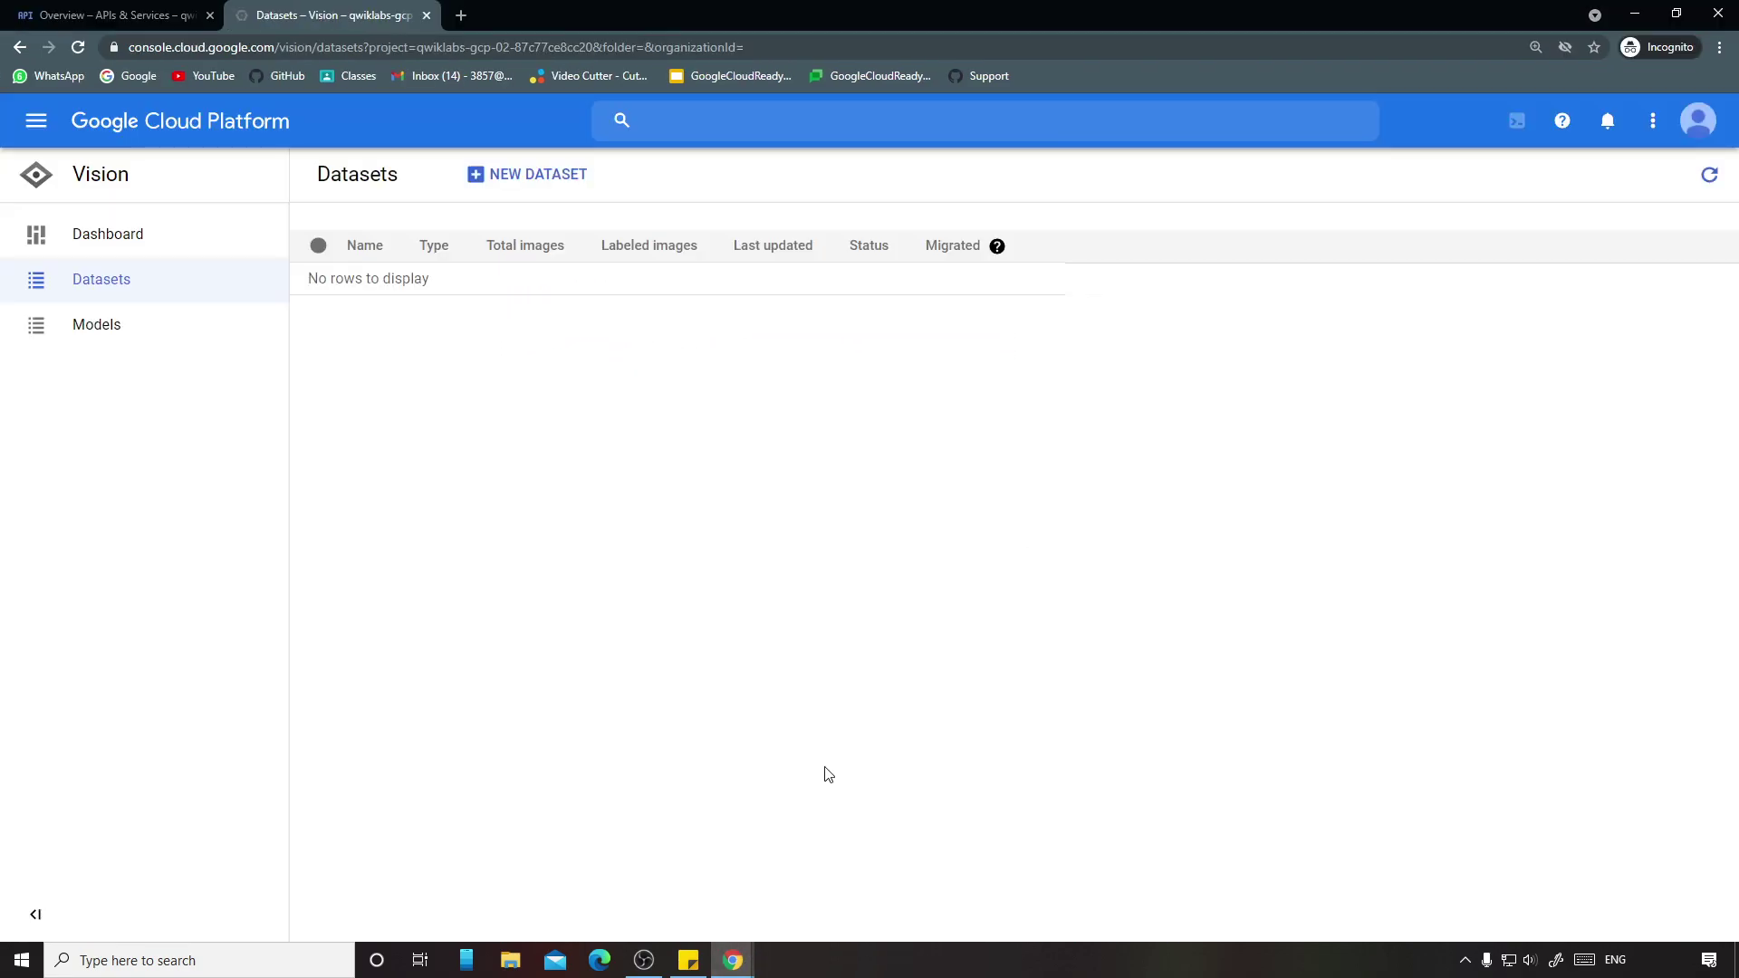
click(634, 884)
click(702, 707)
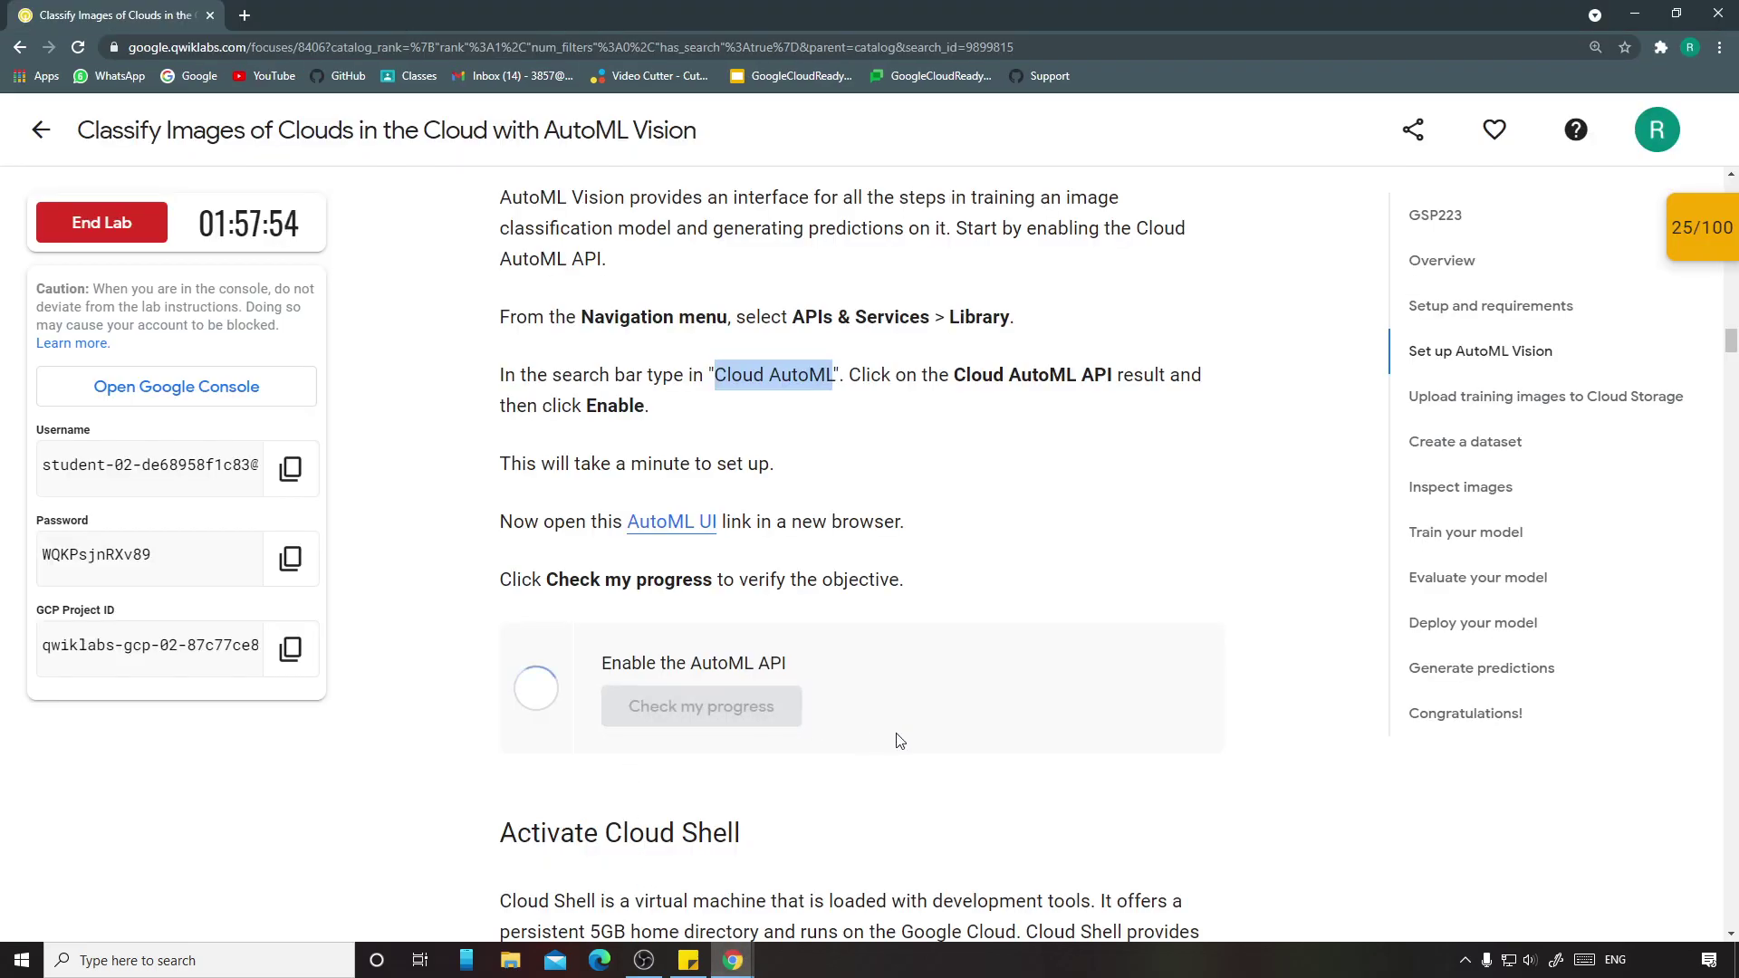
Step: Review the Activate Cloud Shell instructions down to the gcloud account and project commands
scroll(1047, 732, down, 2)
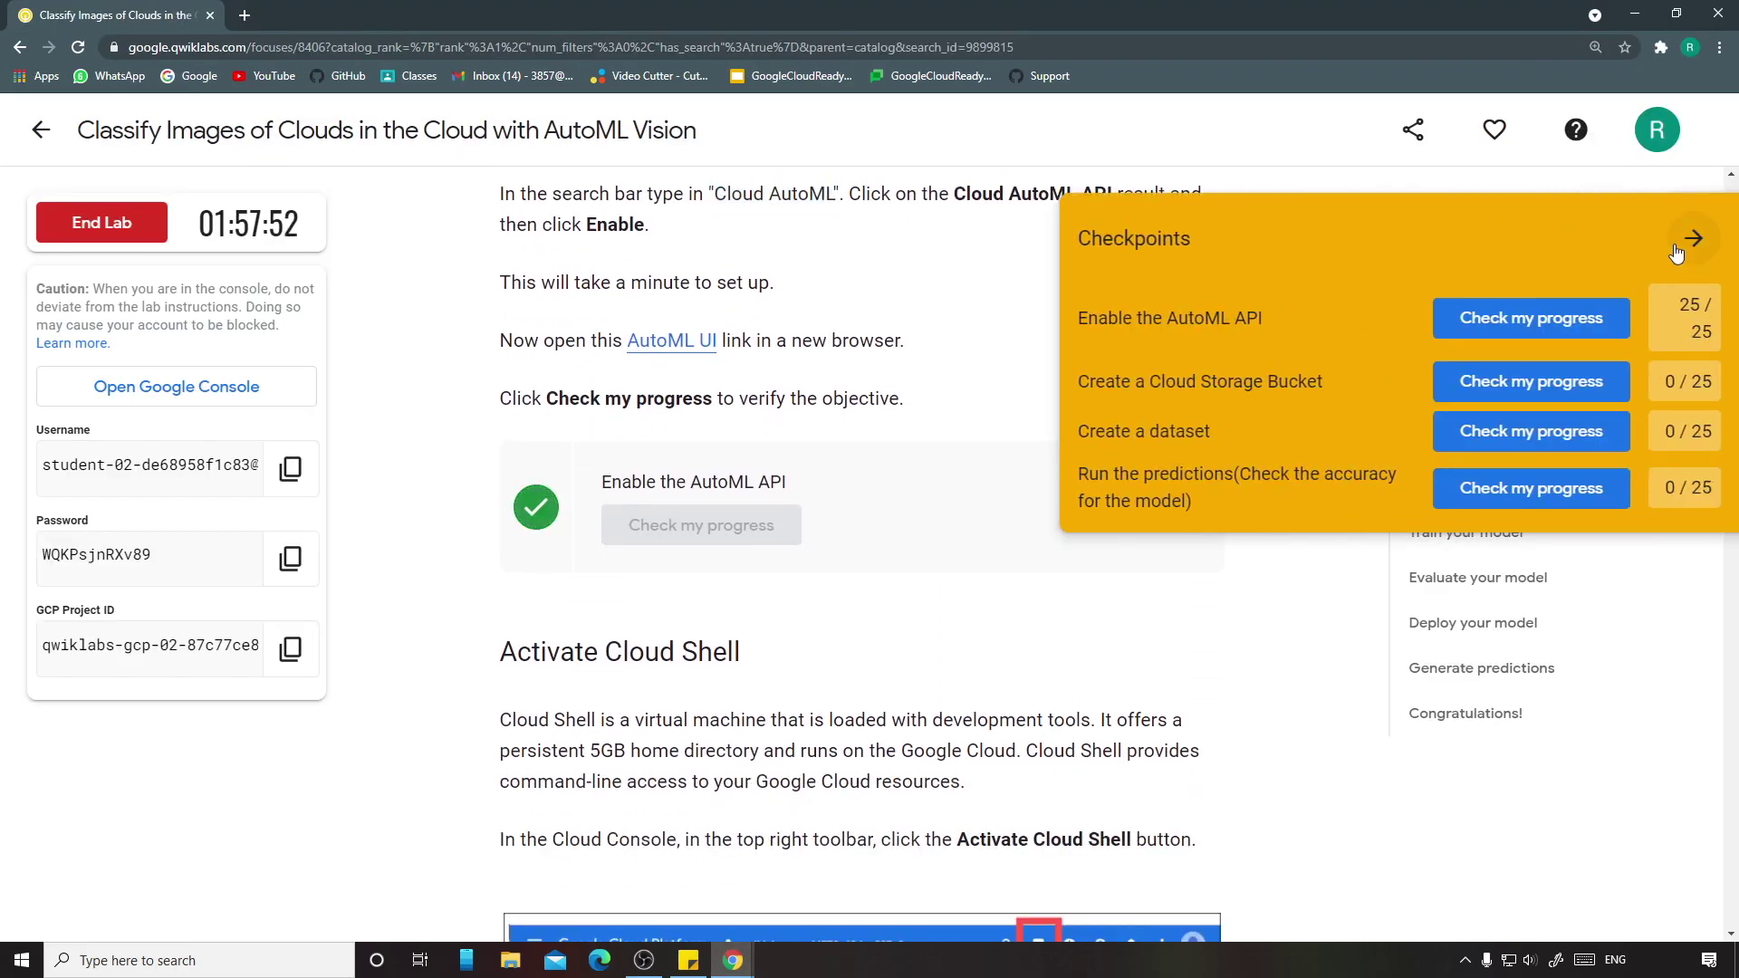
scroll(797, 598, down, 10)
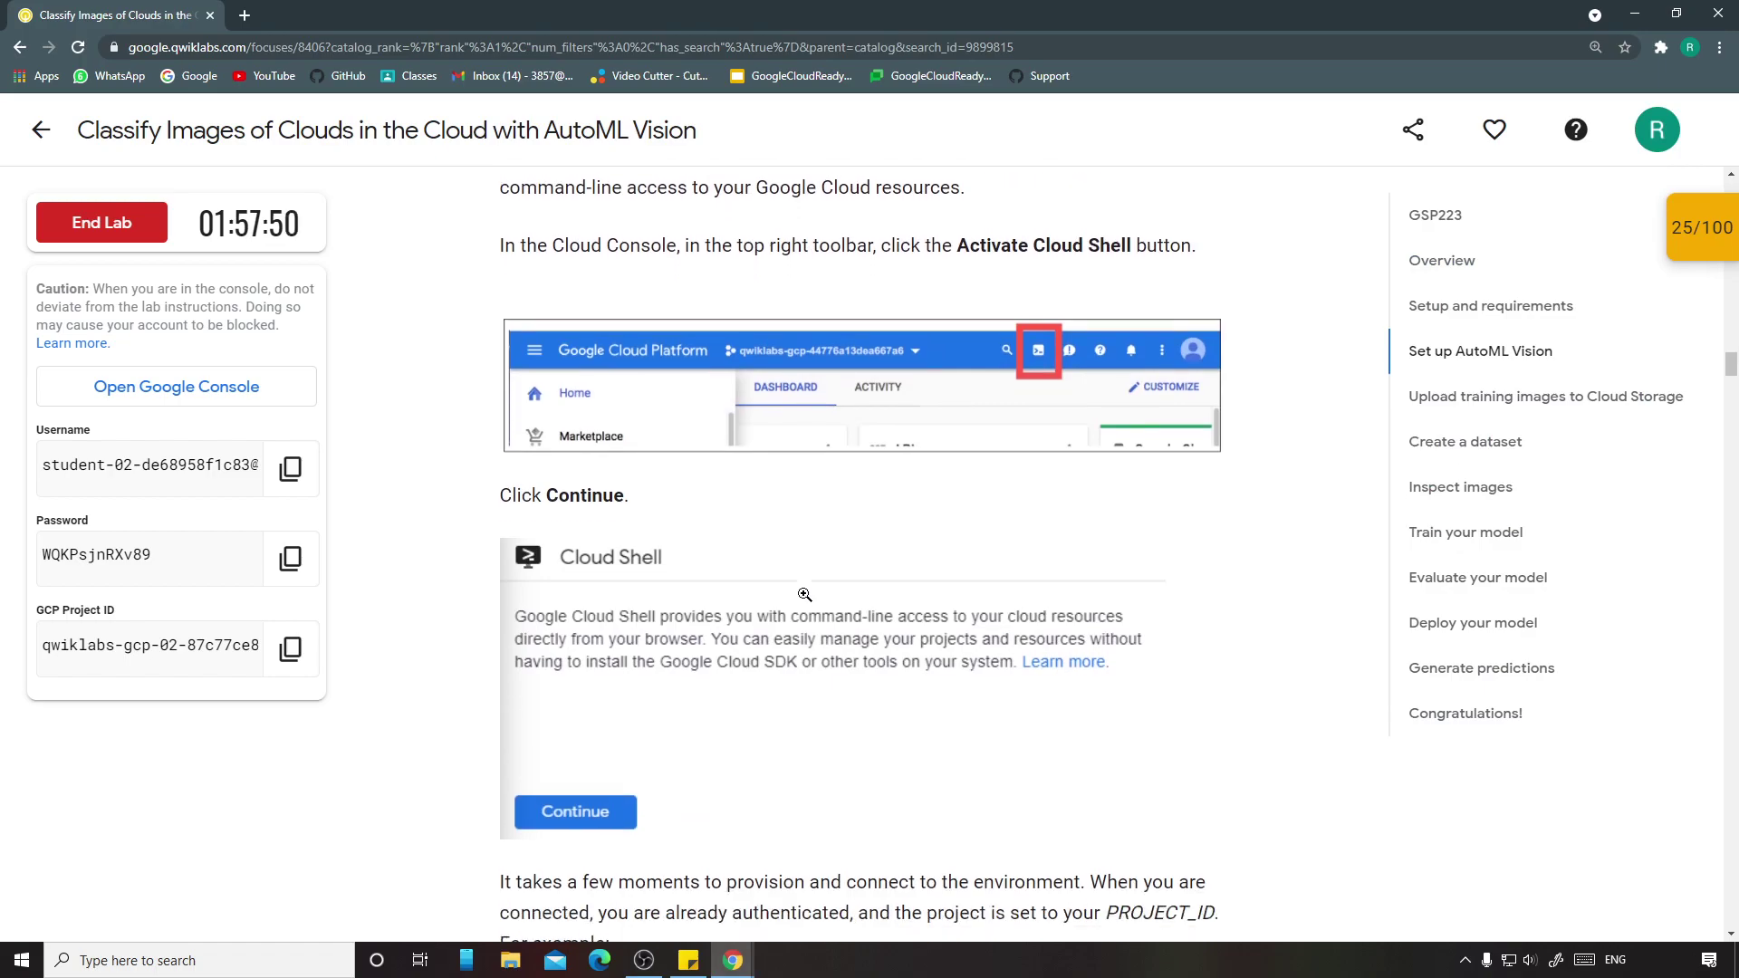
scroll(801, 590, down, 4)
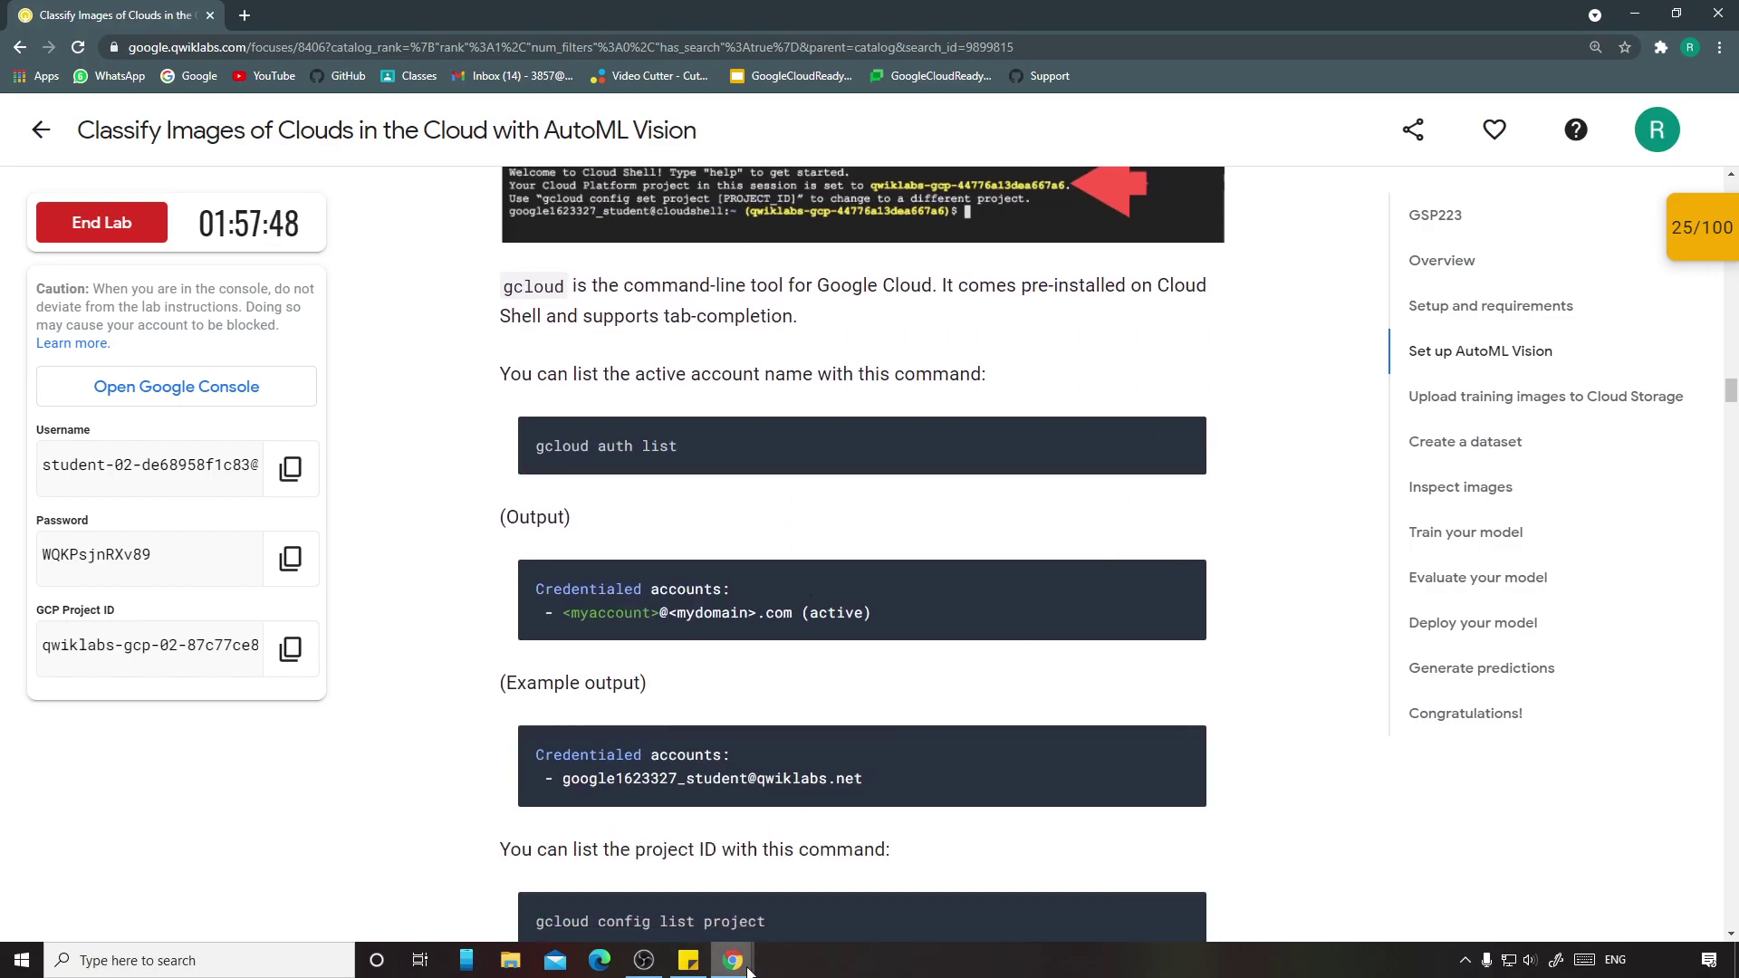
Step: Switch to the Cloud AutoML API console window and restore the minimised Cloud Shell terminal
mouse_move(733, 960)
click(865, 892)
click(118, 15)
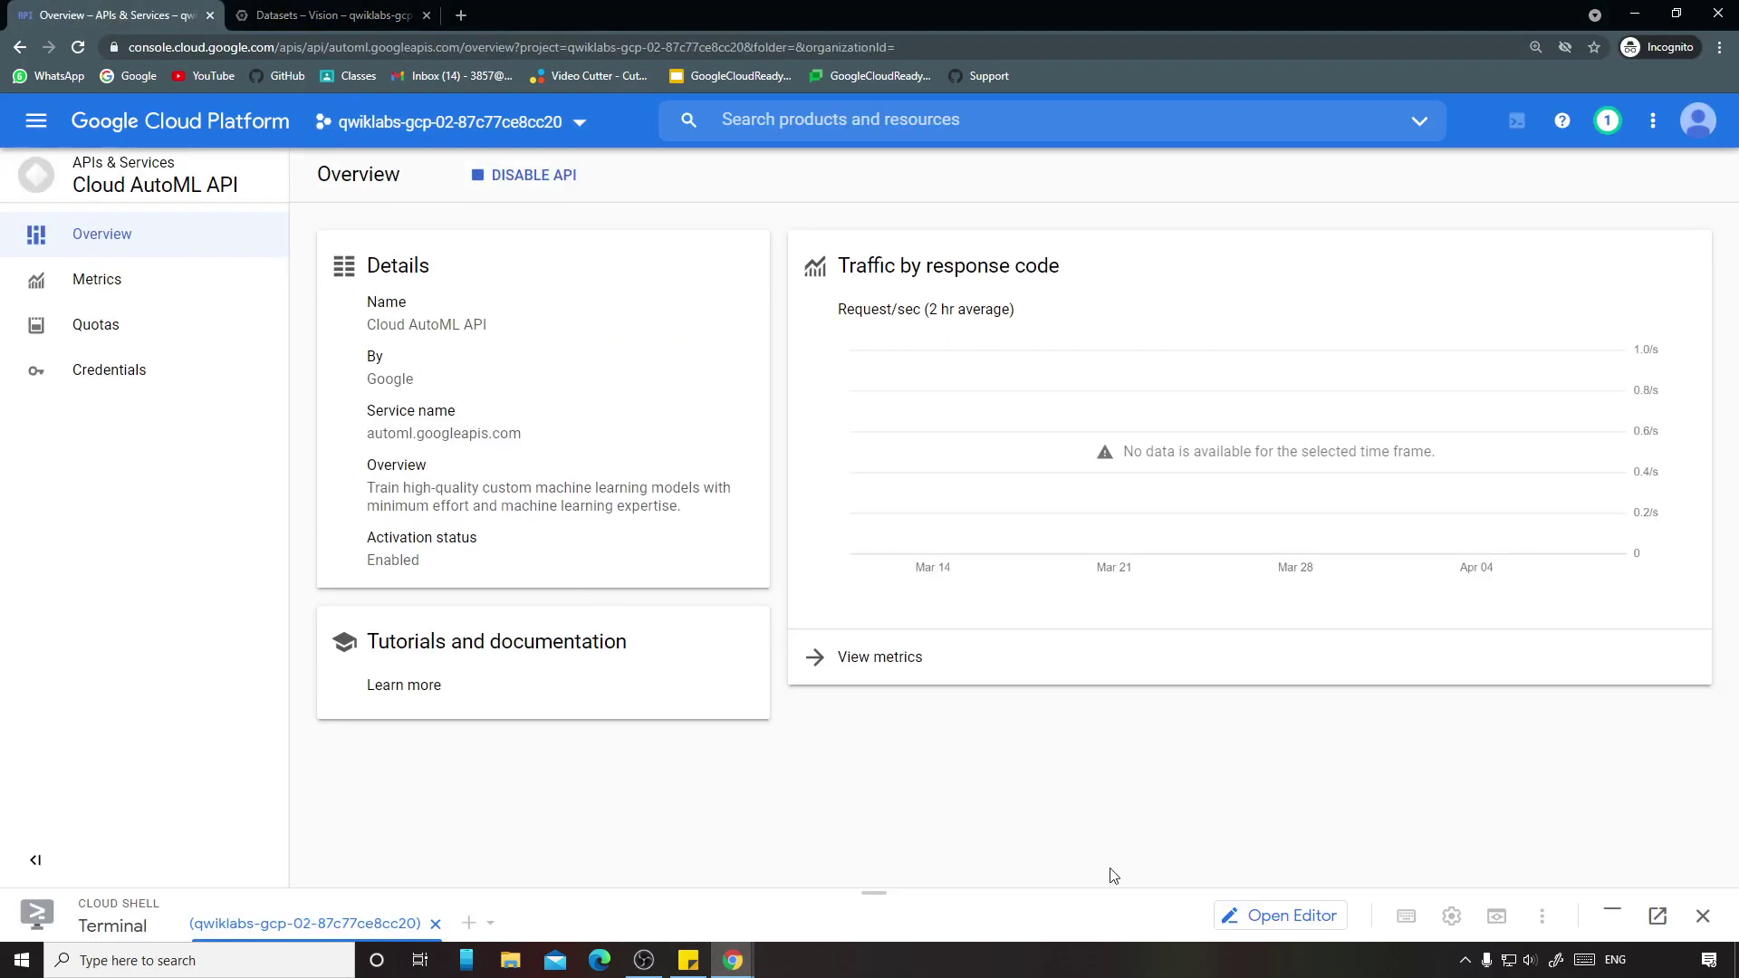
click(1605, 918)
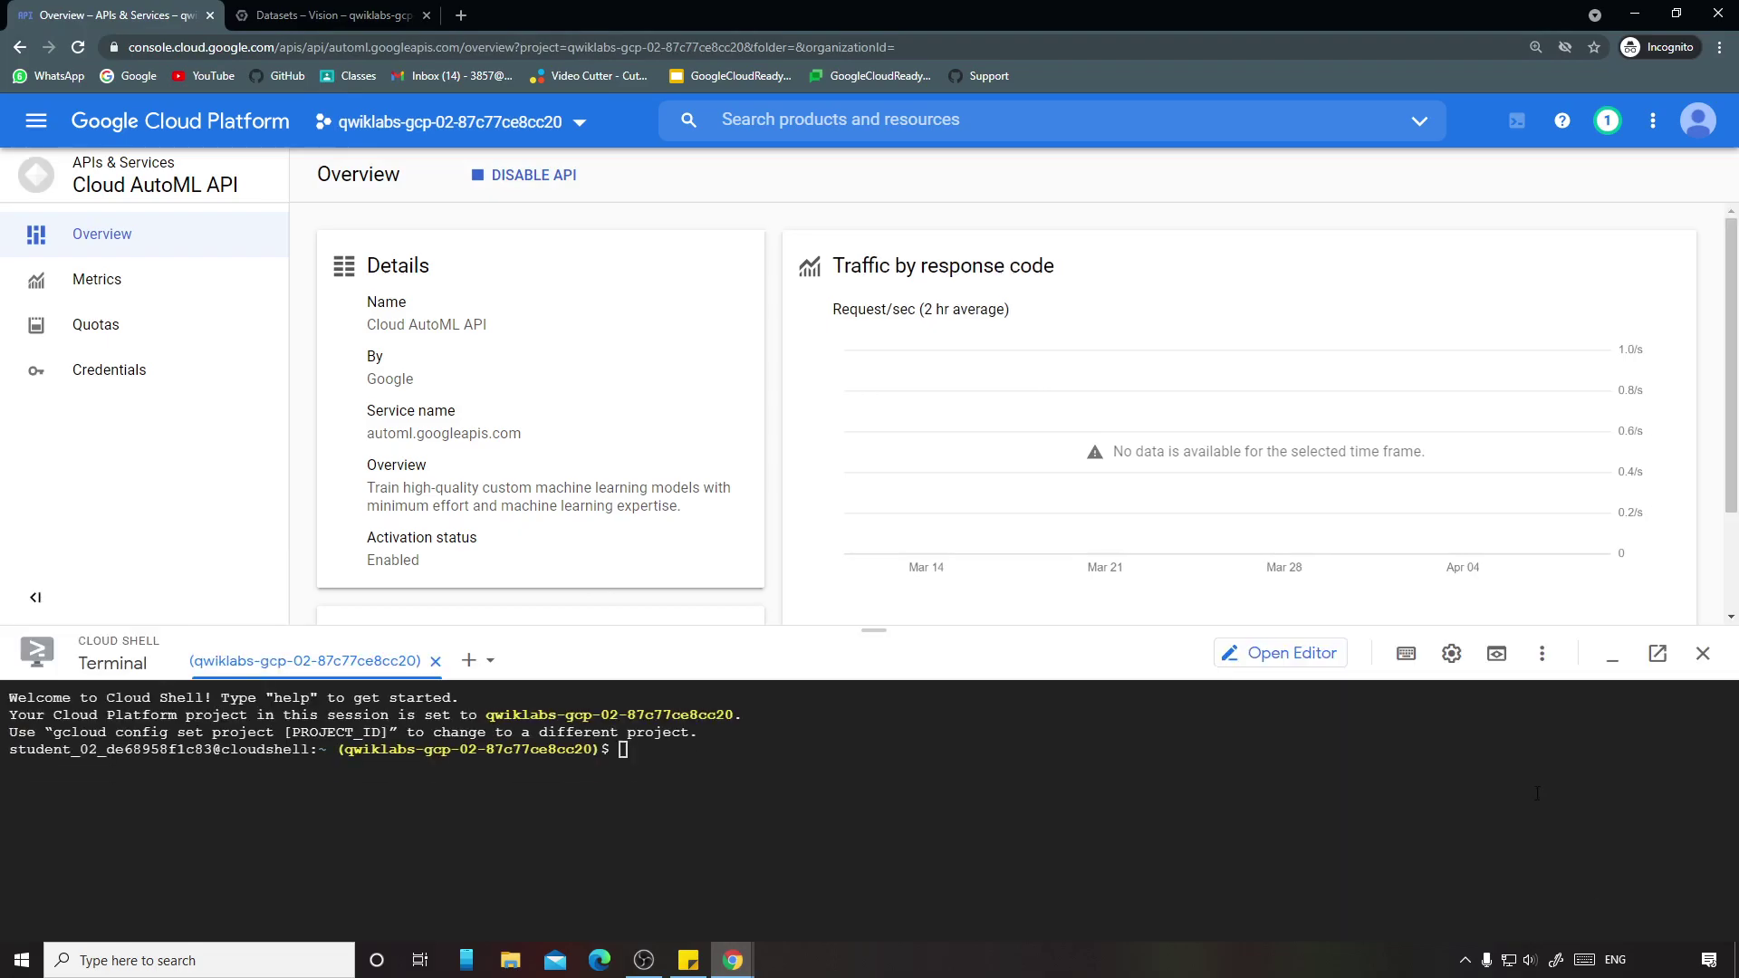
Step: Increase the Cloud Shell terminal's text size and make its pane taller
click(1451, 653)
mouse_move(1368, 762)
mouse_move(958, 759)
click(750, 805)
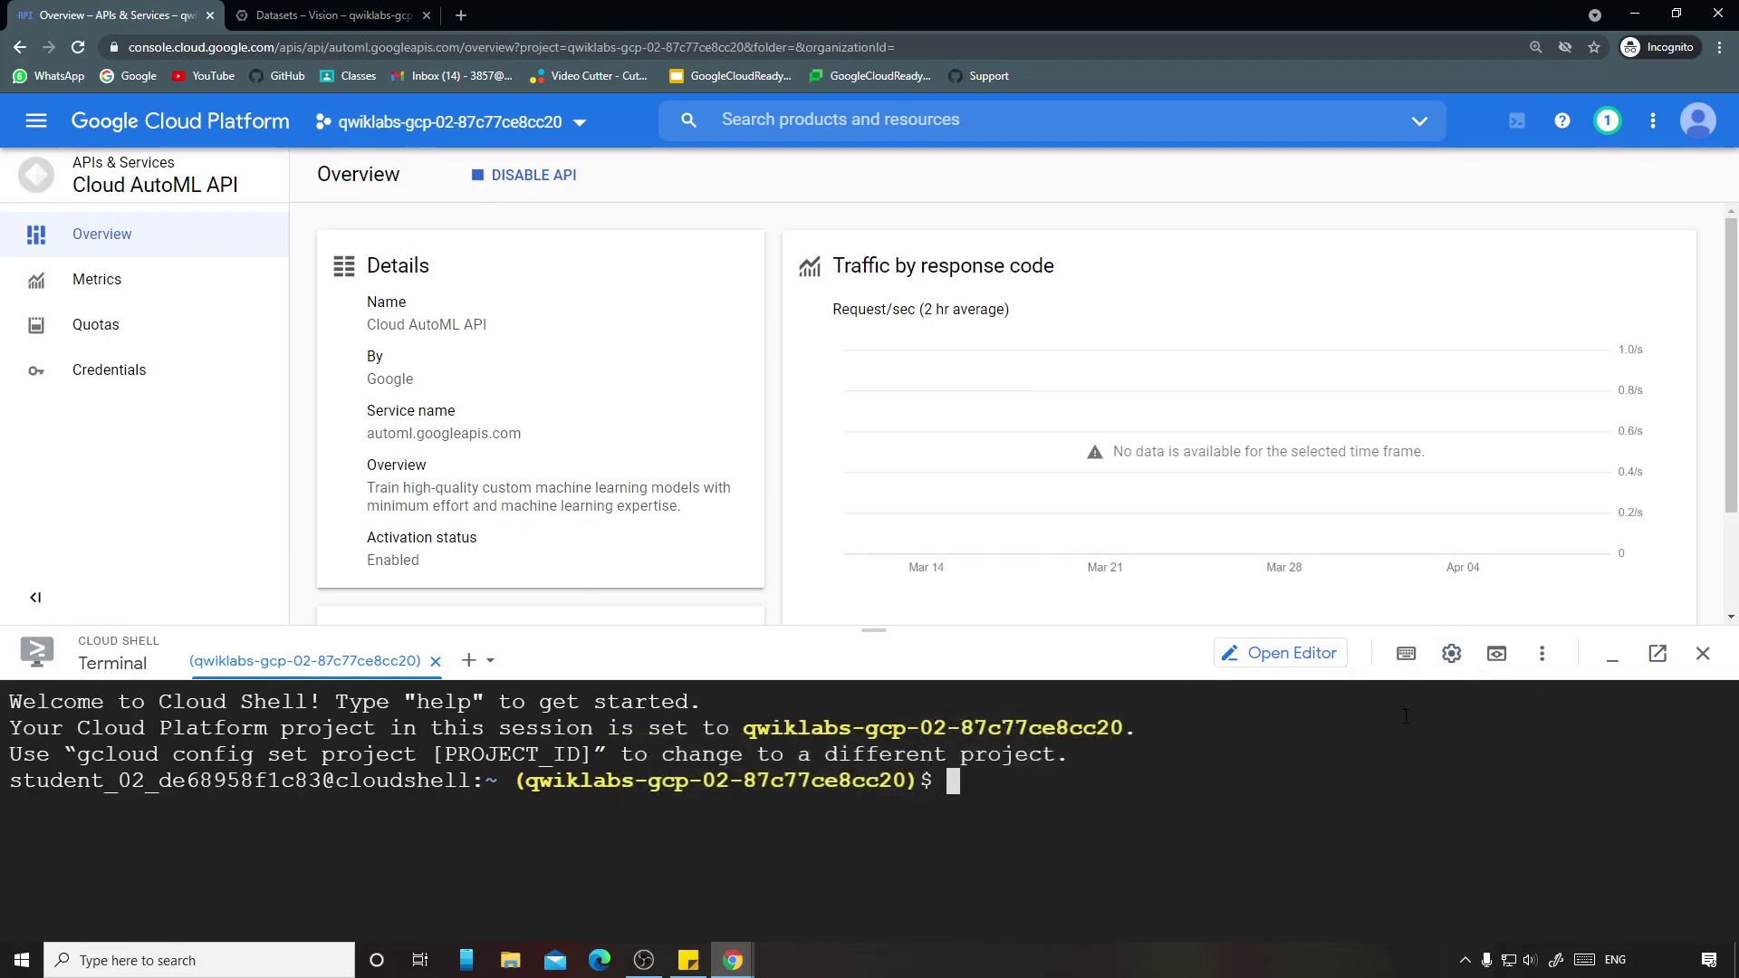
drag(820, 625, 826, 424)
Step: Run the copied gcloud auth list command in Cloud Shell and authorize its credential request
key(ctrl+v)
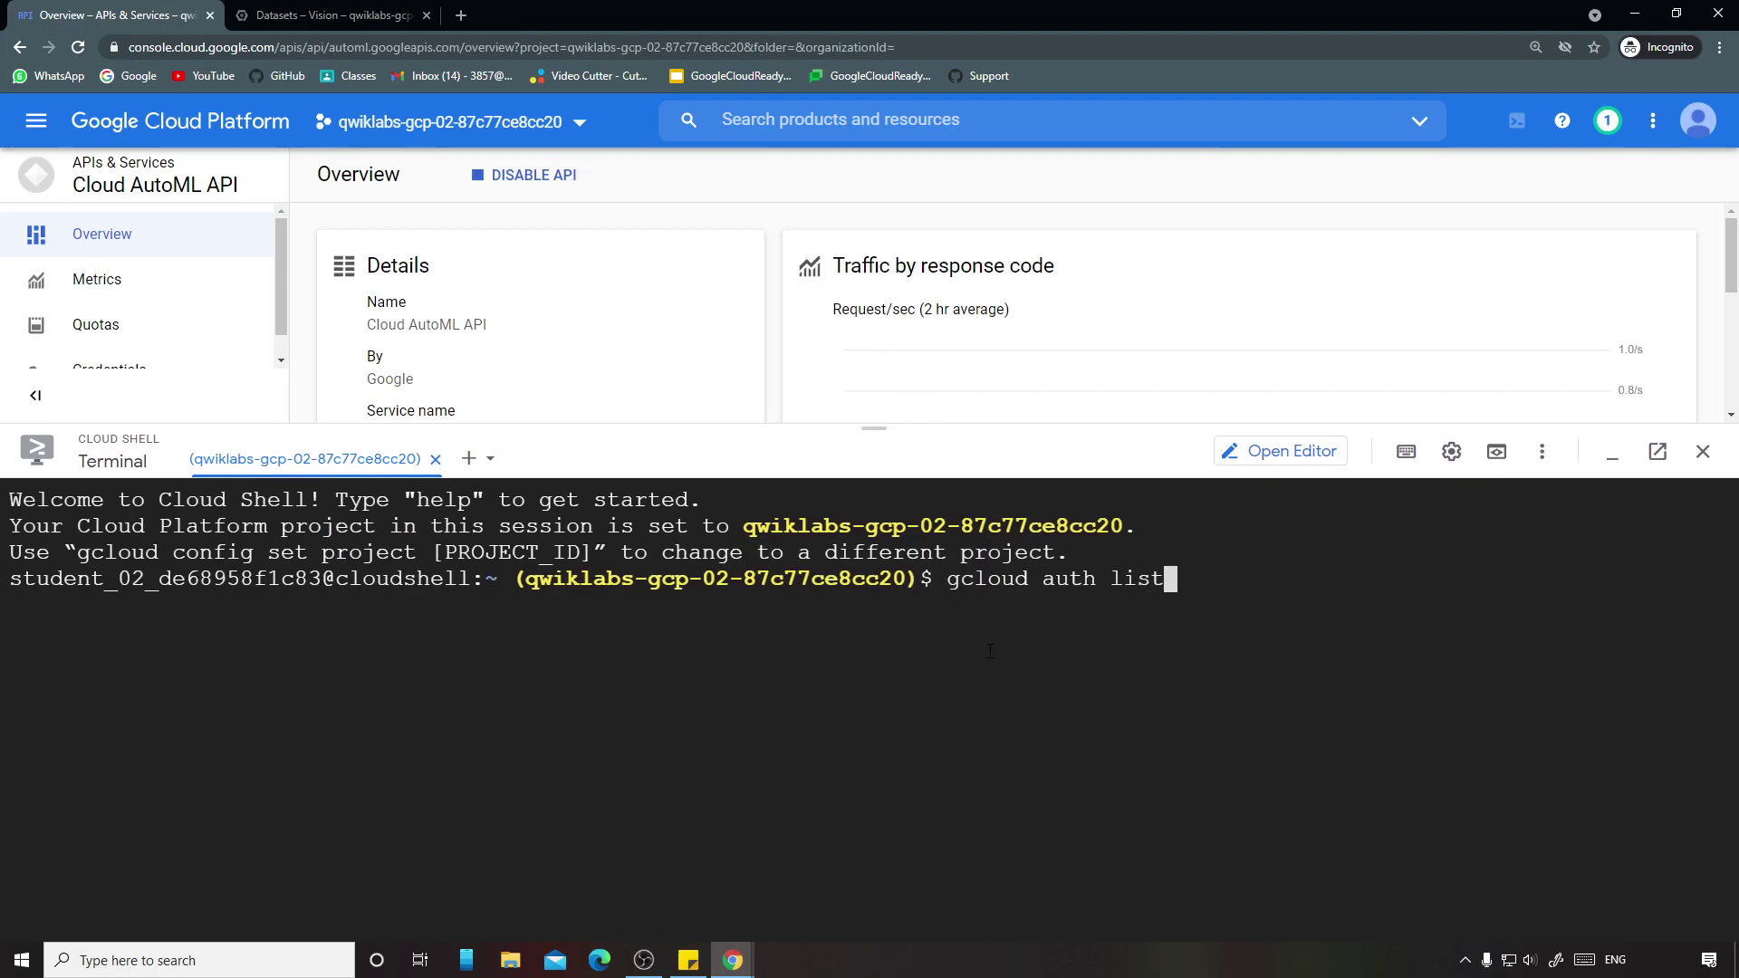
key(Return)
click(576, 776)
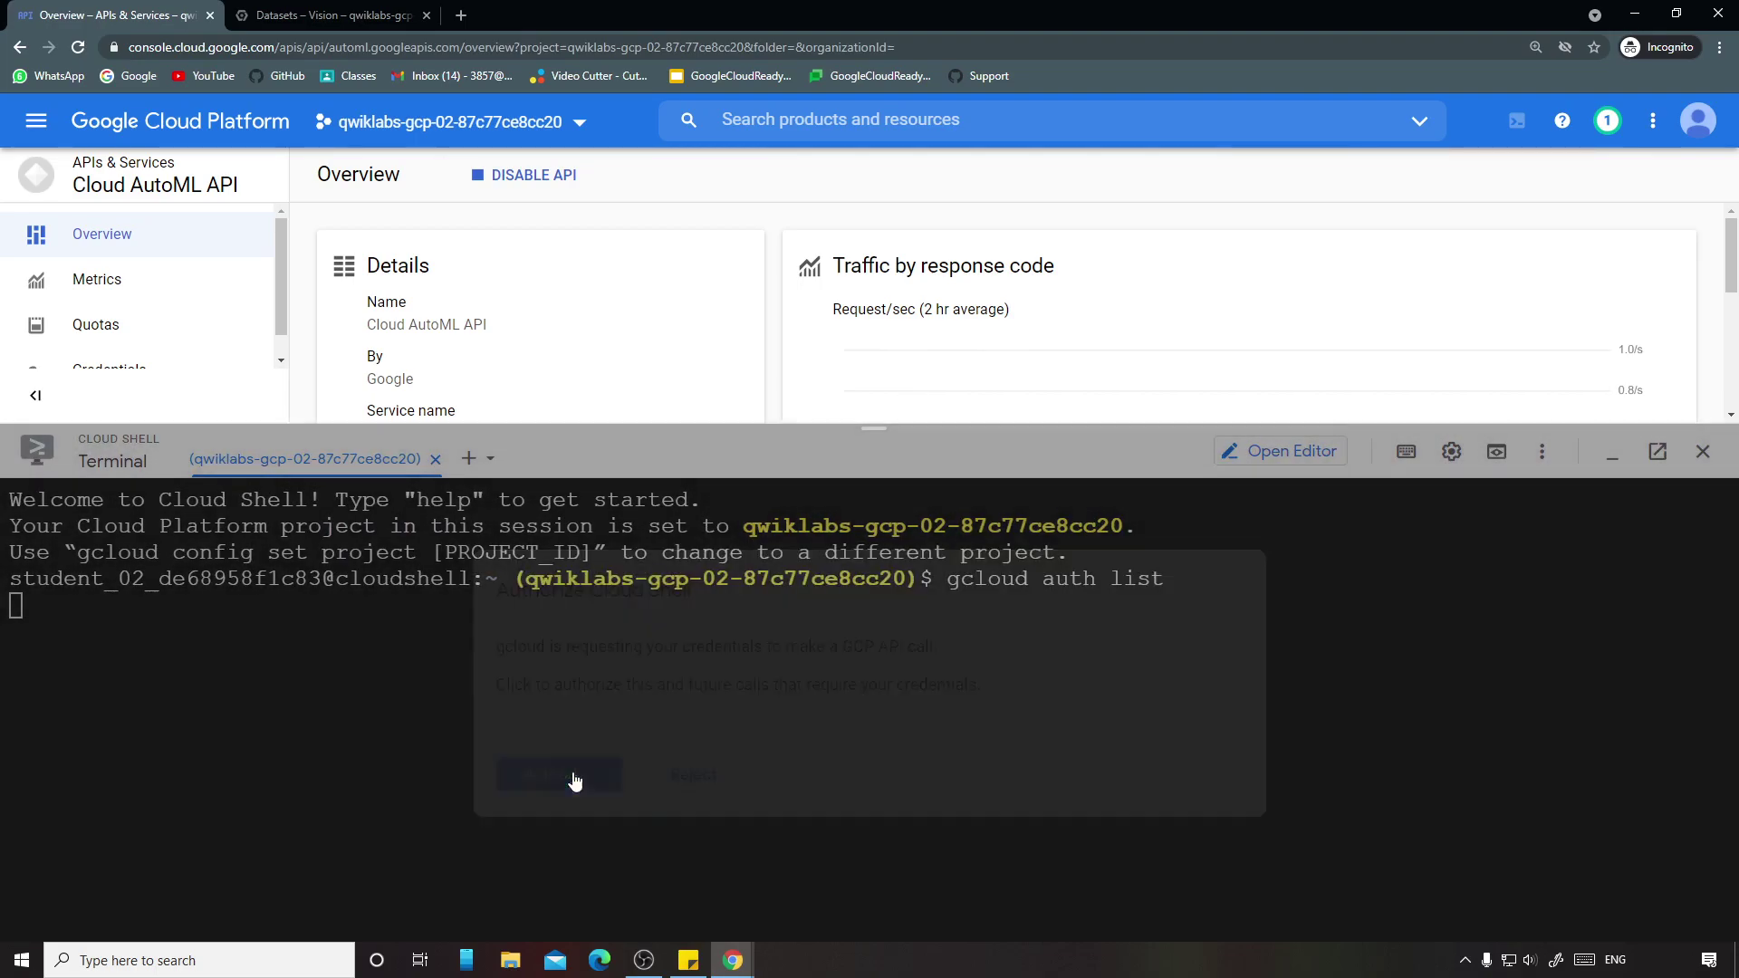
Step: Copy the project ID export command from the lab page and run export PROJECT_ID=$DEVSHELL_PROJECT_ID in Cloud Shell
click(634, 870)
scroll(774, 584, down, 10)
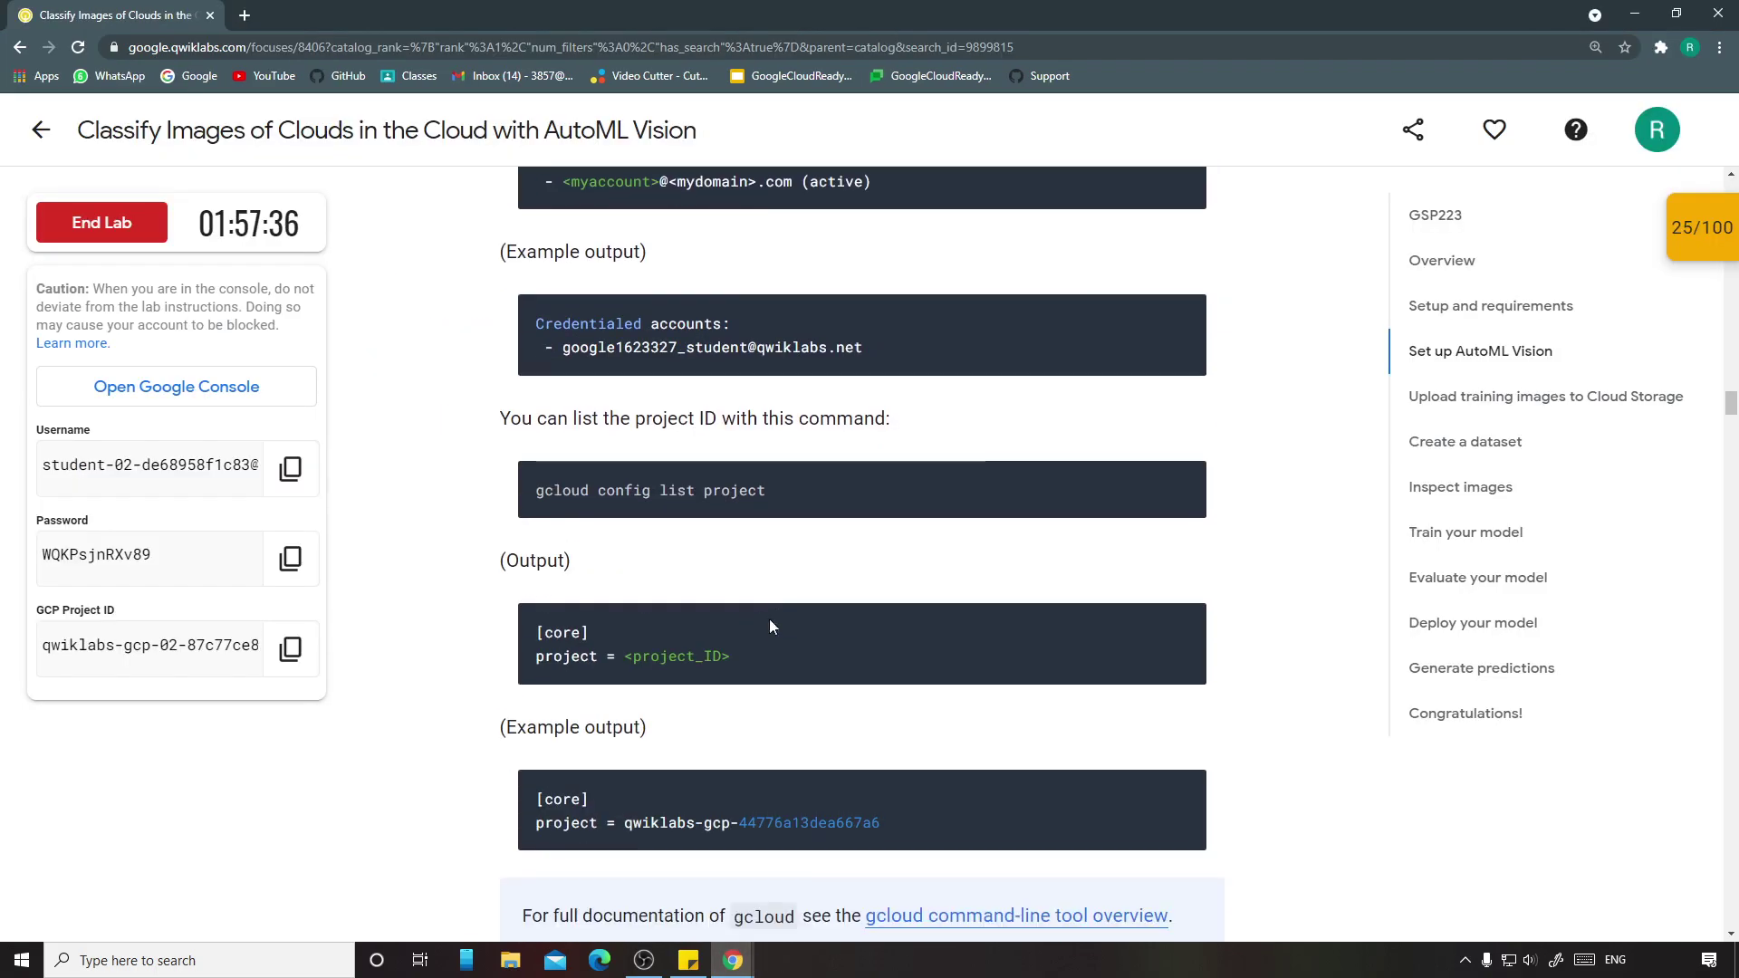
scroll(774, 585, down, 5)
scroll(815, 602, up, 5)
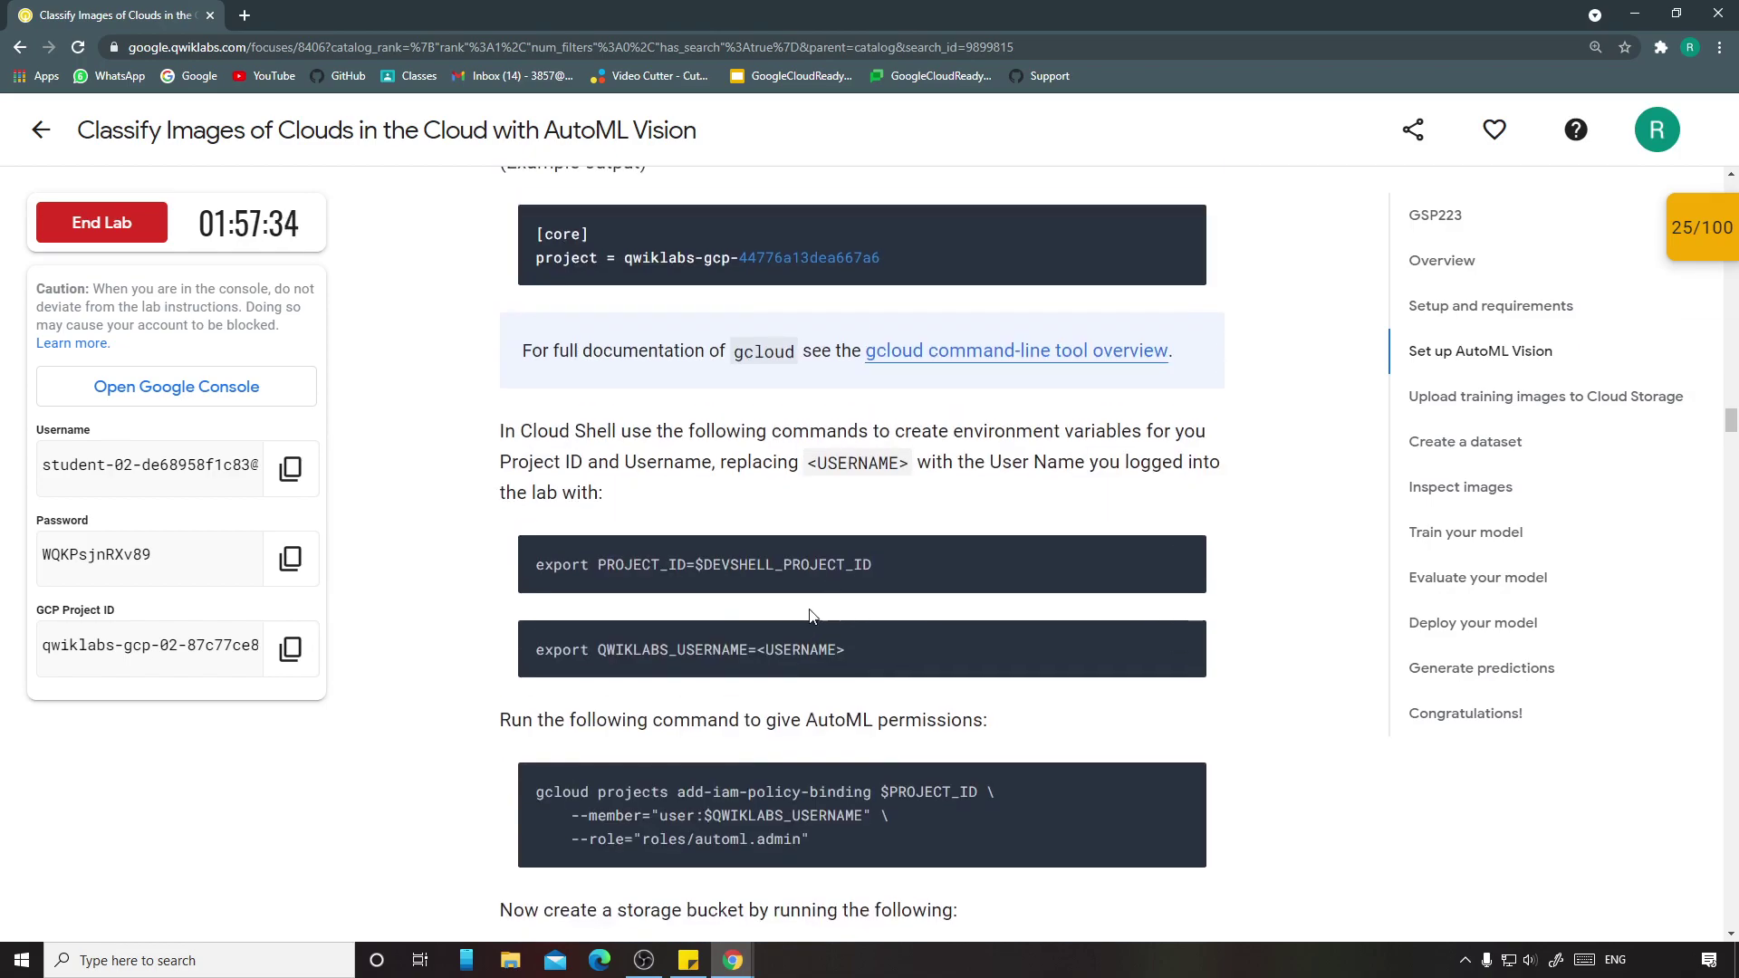
scroll(809, 614, up, 1)
scroll(809, 613, down, 1)
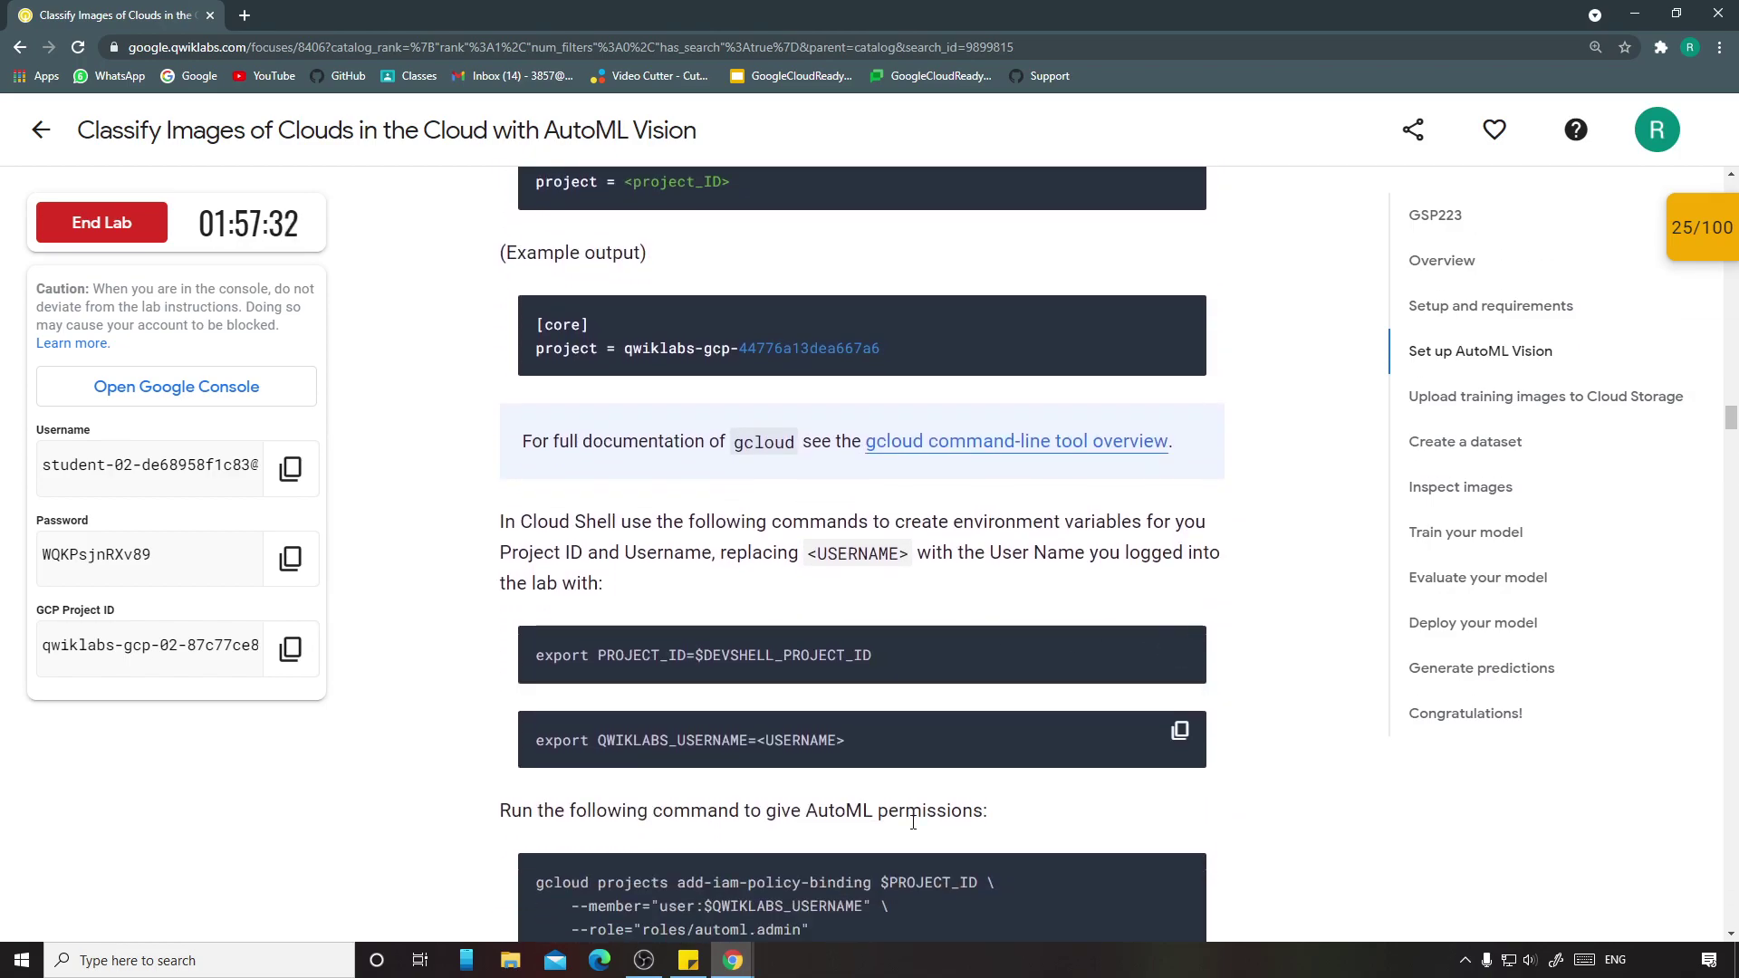
mouse_move(738, 960)
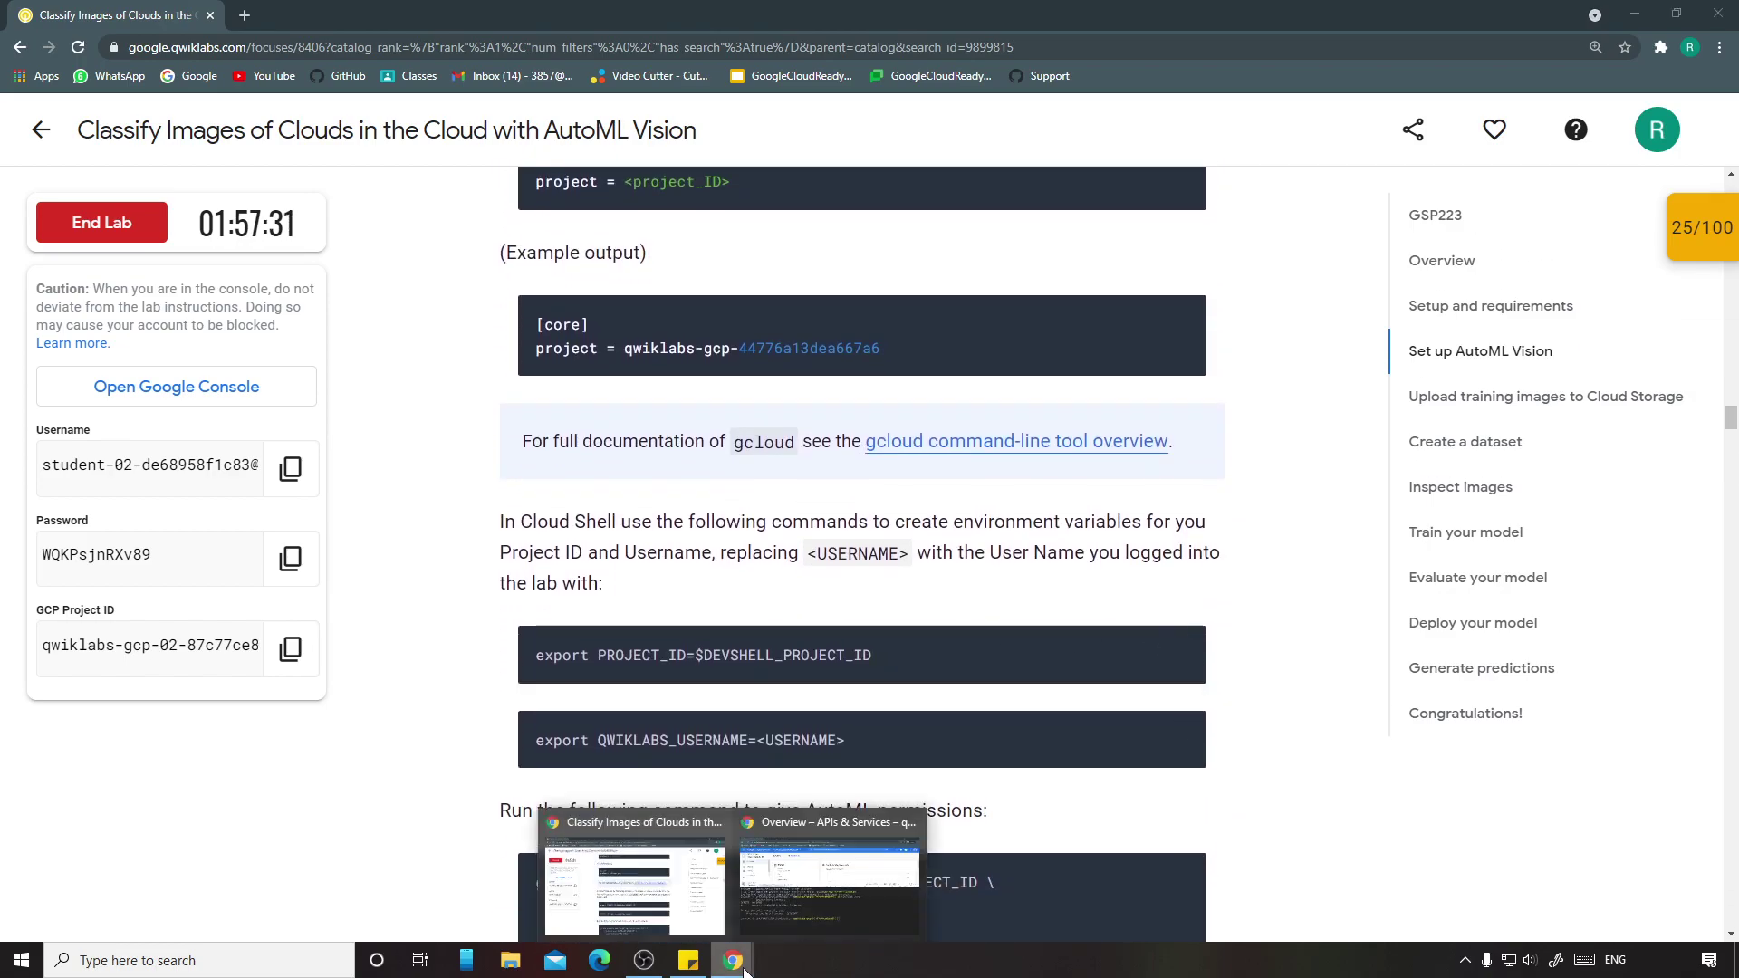
click(797, 905)
text(export PROJECT_ID=$DEVSHELL_PROJECT_ID)
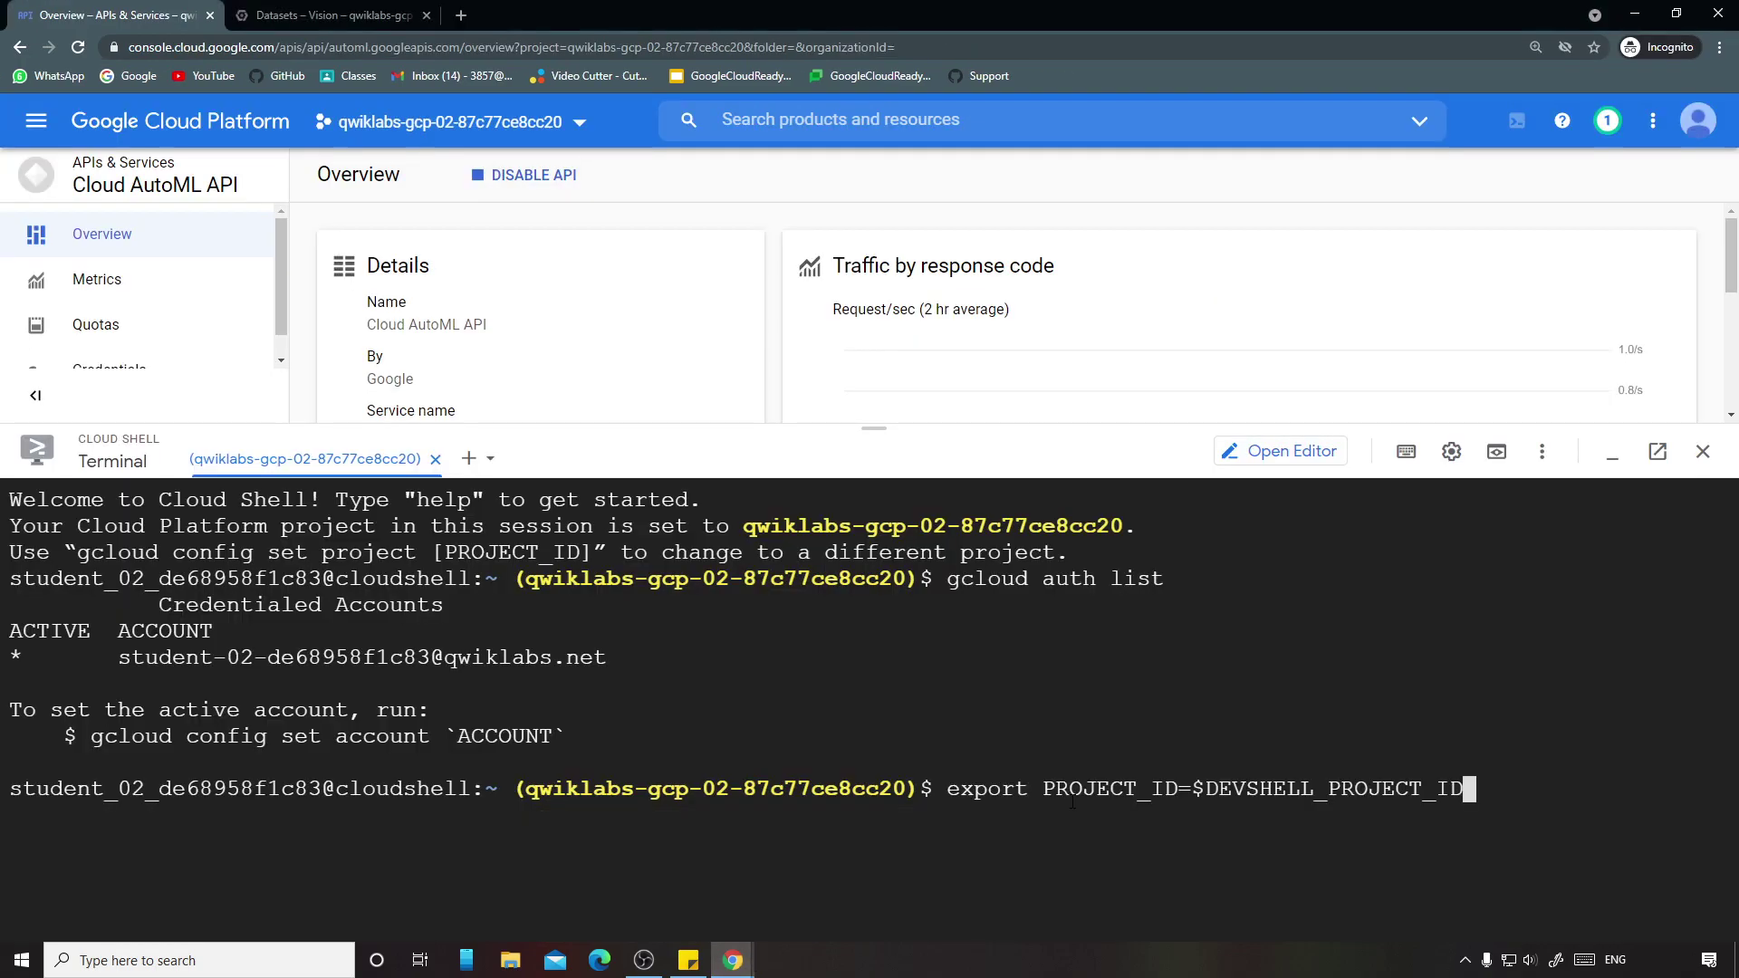
key(Return)
Step: Export QWIKLABS_USERNAME in Cloud Shell, using the lab's command with the username copied from the lab credentials
mouse_move(732, 961)
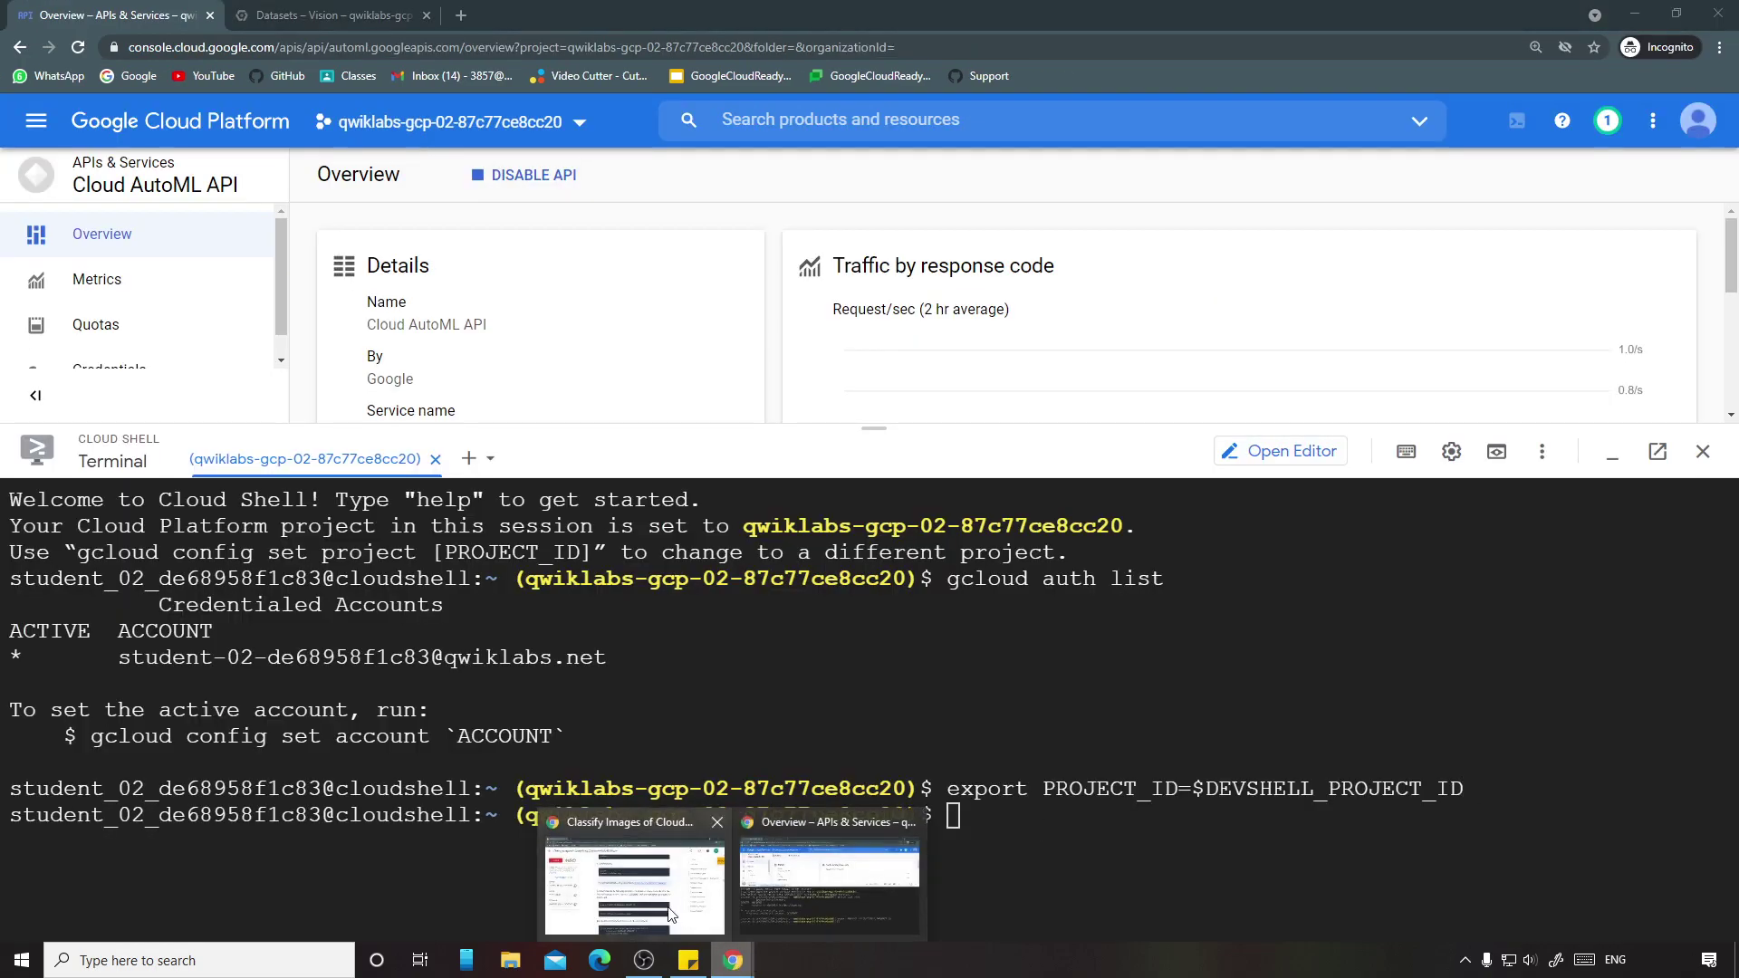
click(650, 910)
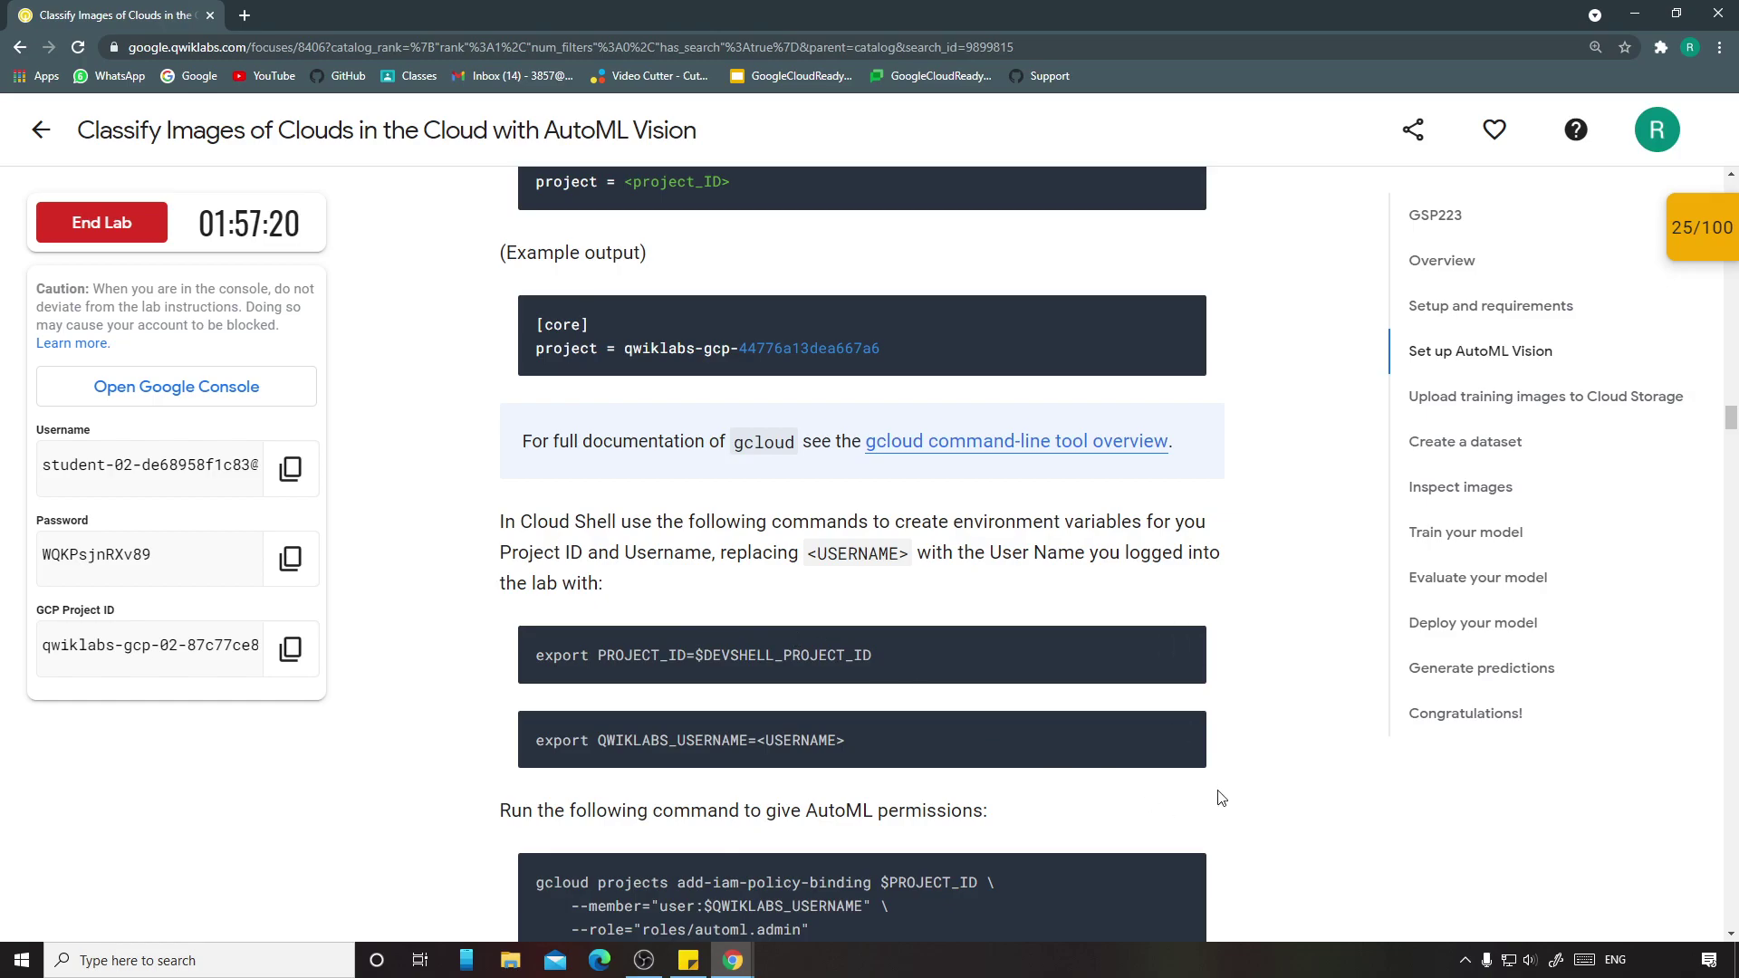
drag(756, 740, 536, 740)
key(ctrl+c)
mouse_move(747, 938)
click(829, 871)
key(ctrl+v)
click(634, 874)
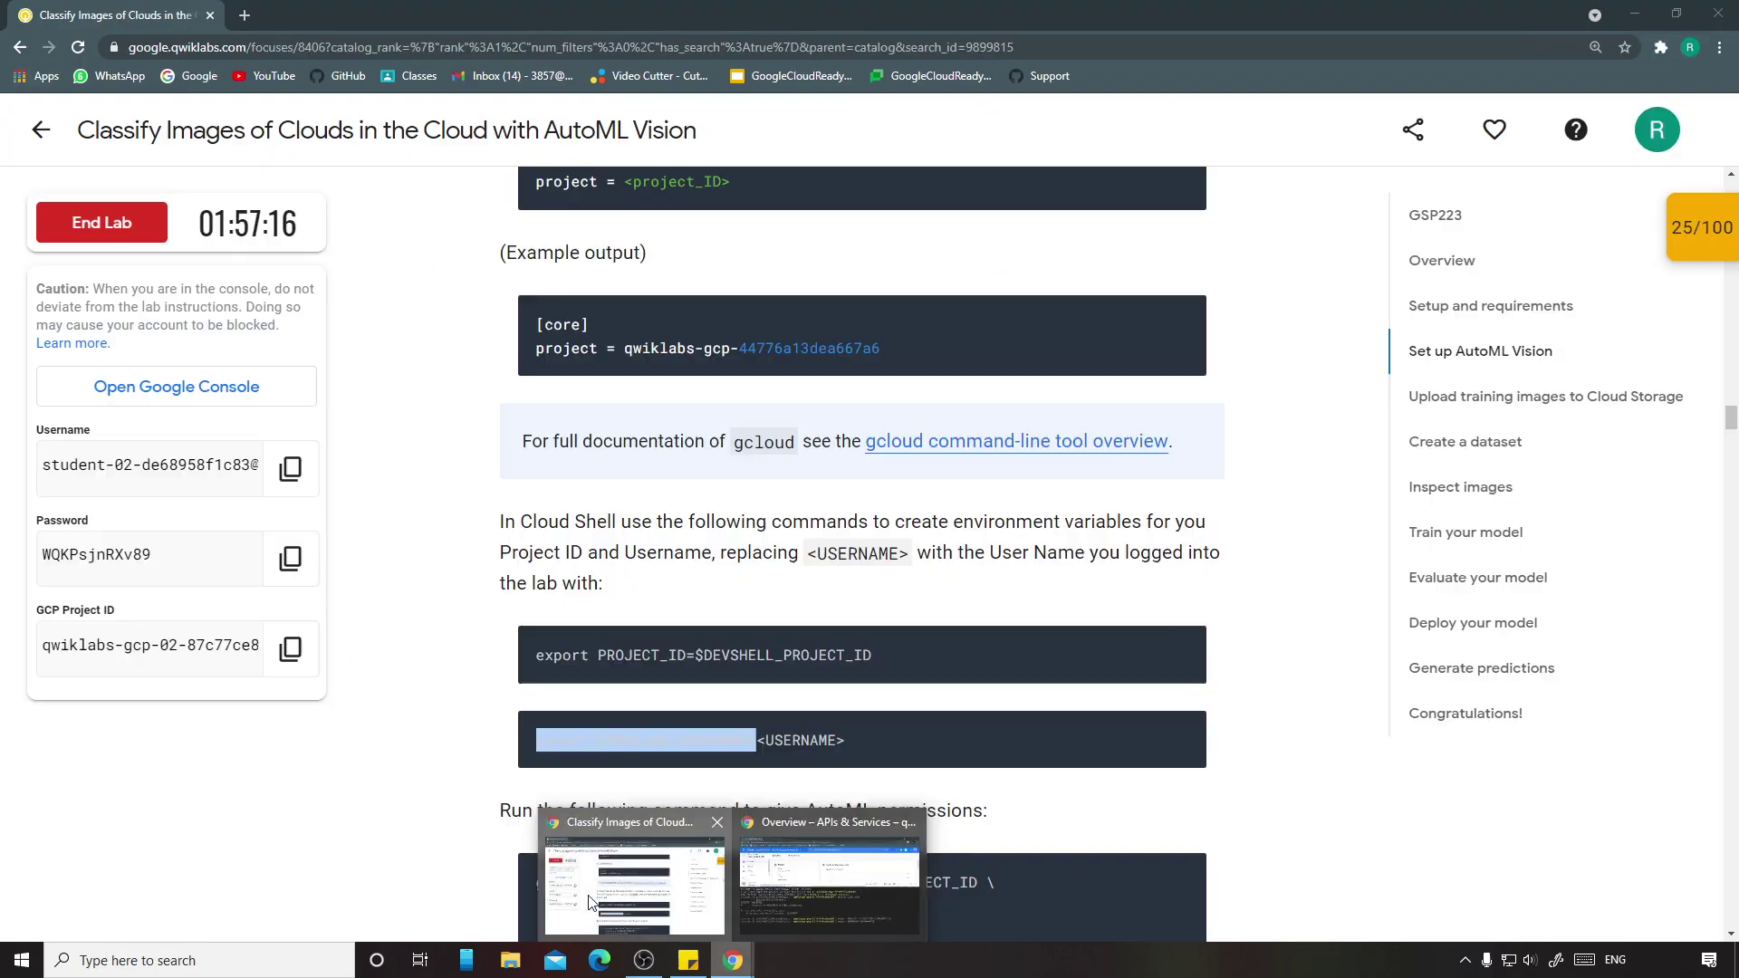
click(290, 468)
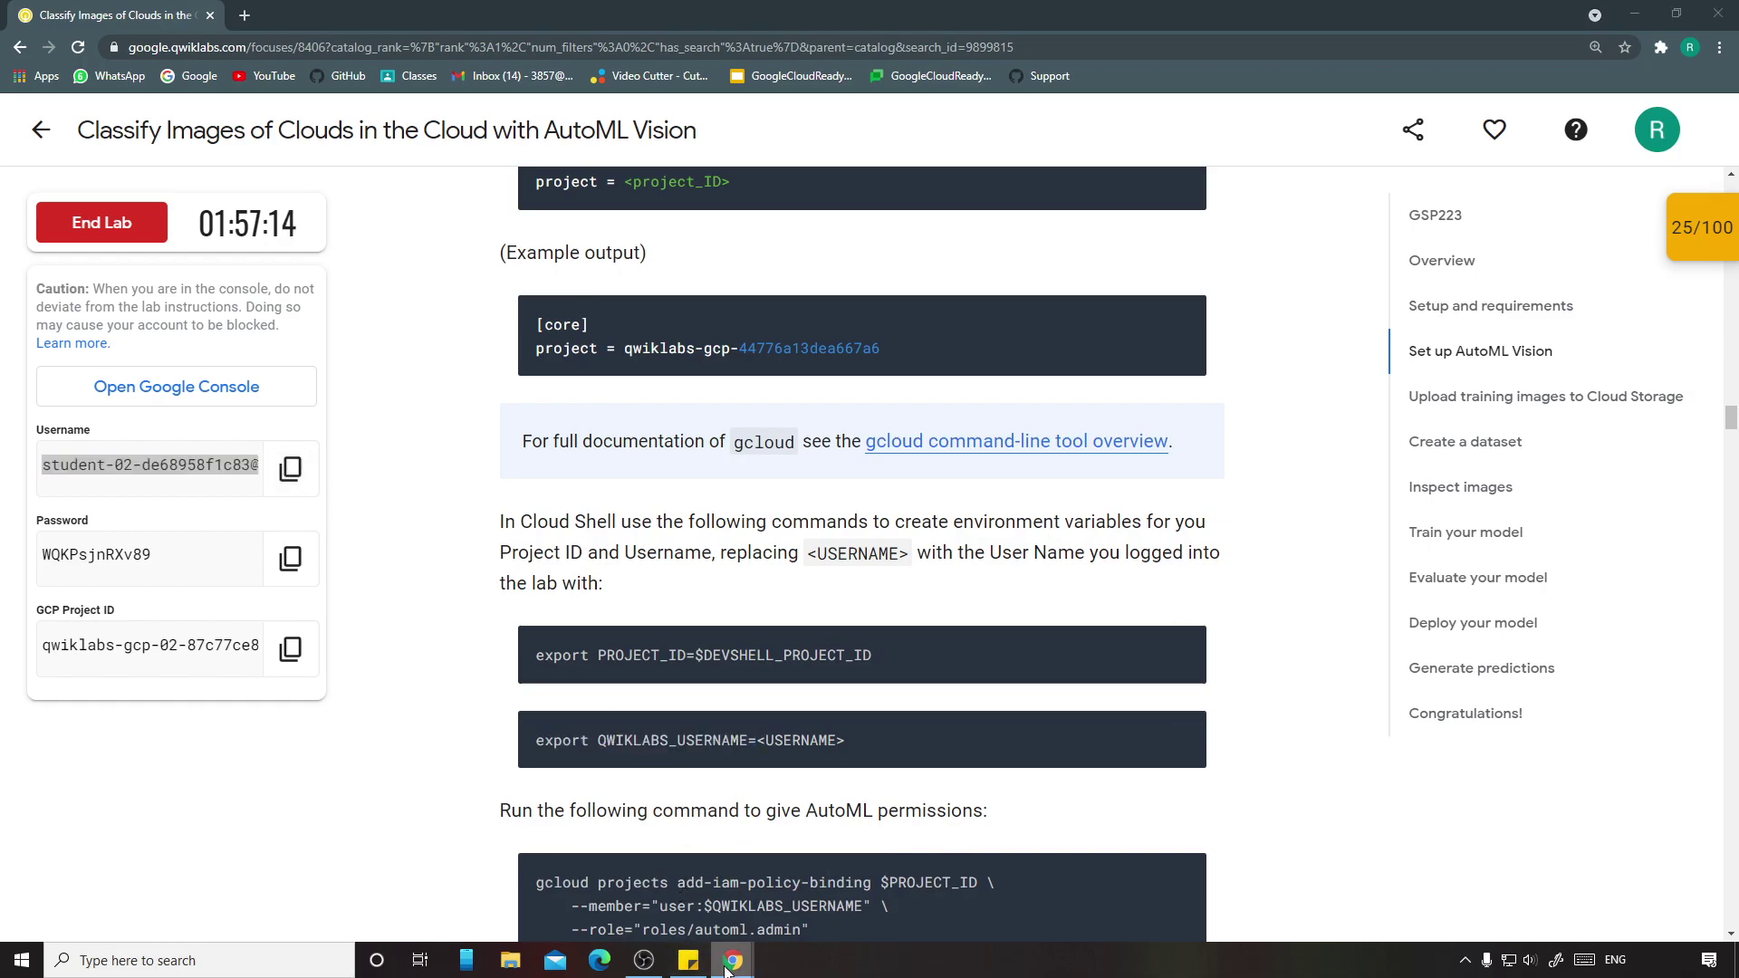
click(829, 871)
key(ctrl+v)
key(Return)
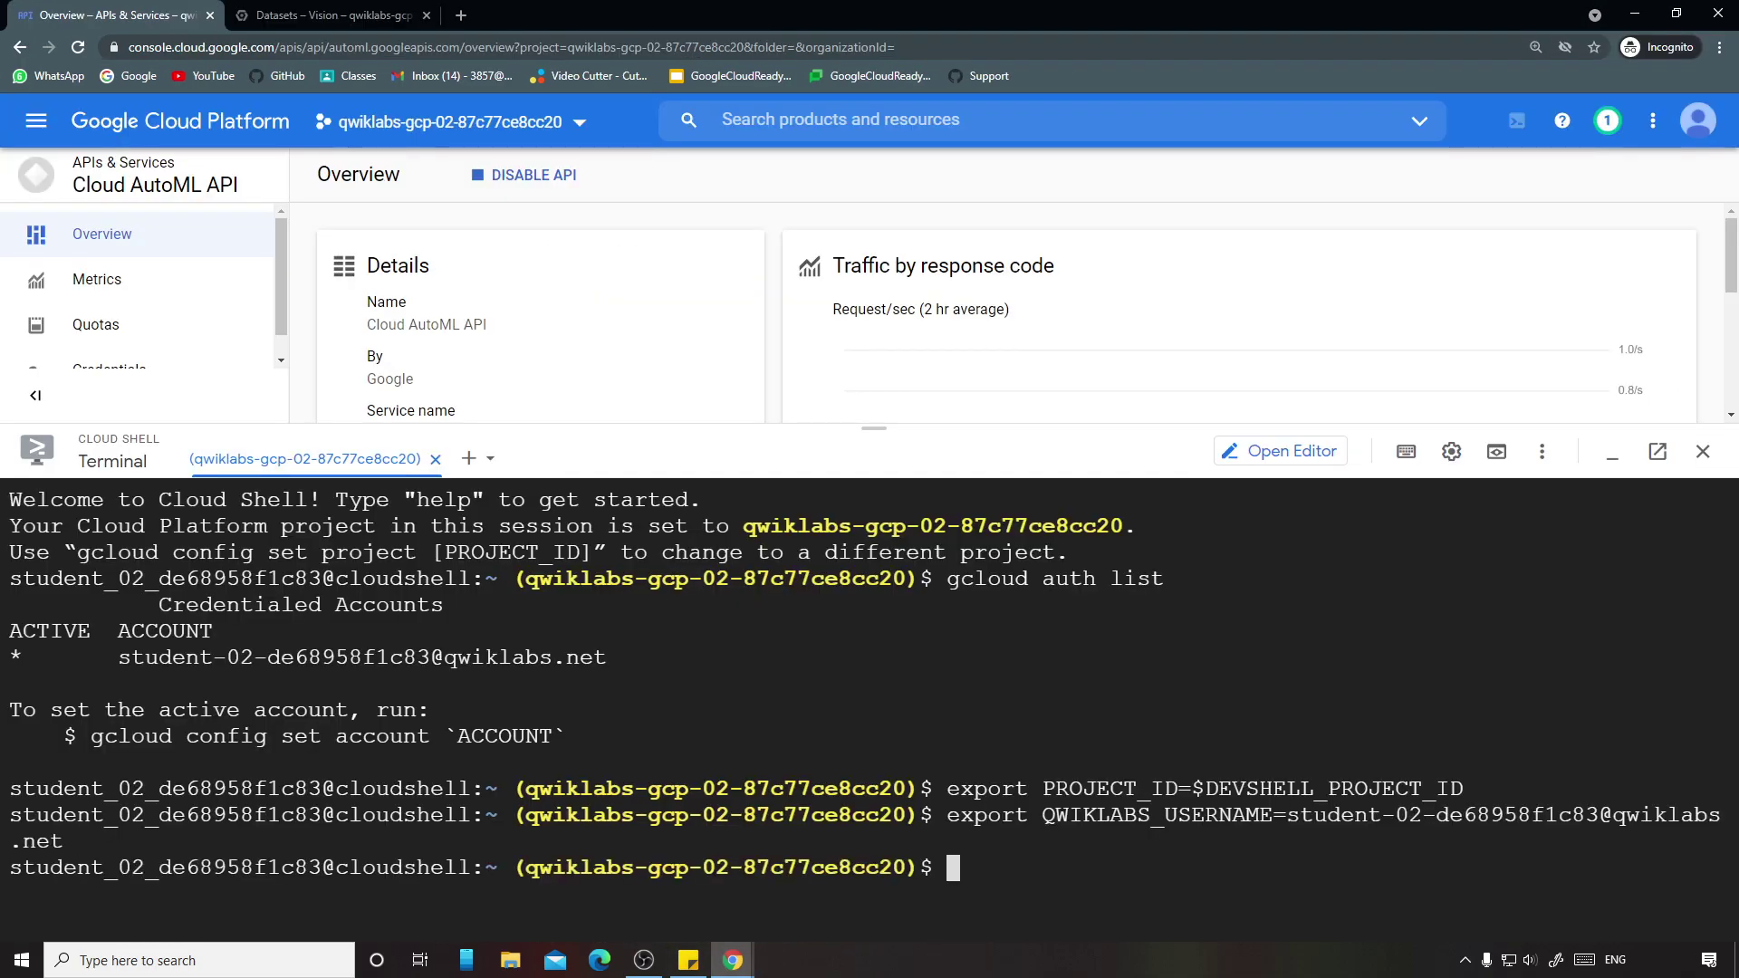
Step: Grant the lab user the roles/automl.admin role by running the lab's gcloud projects add-iam-policy-binding command in Cloud Shell
click(734, 958)
scroll(1153, 552, down, 3)
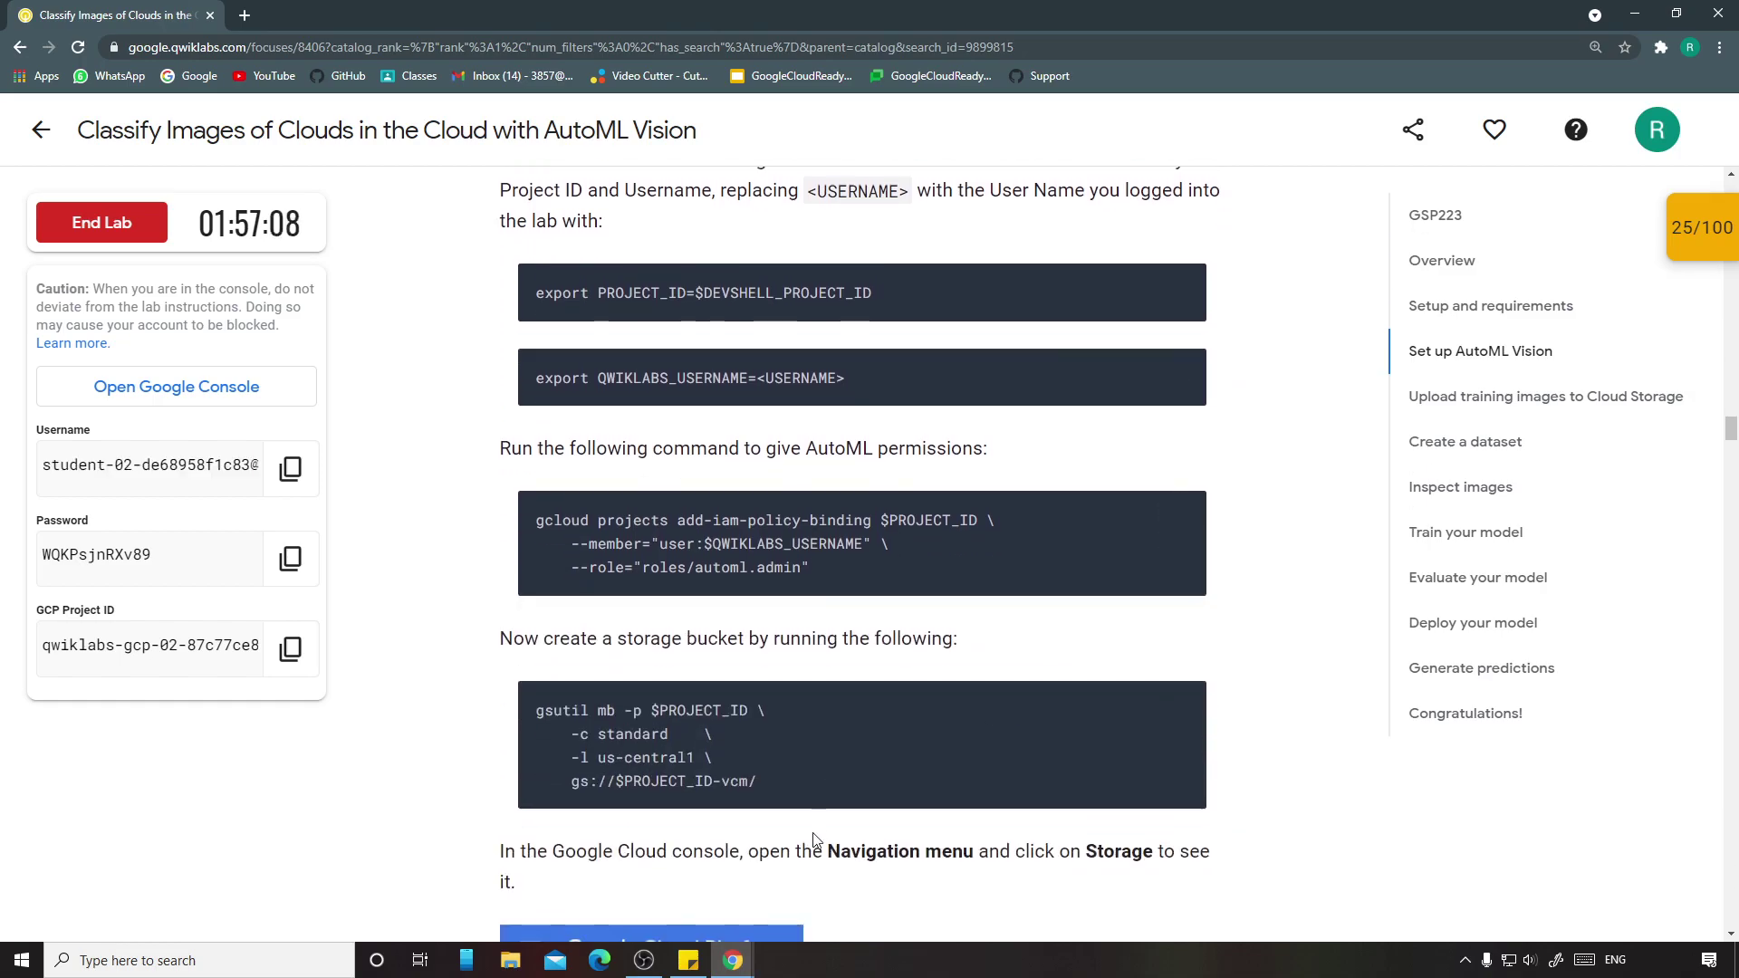
click(734, 959)
click(813, 910)
key(ctrl+v)
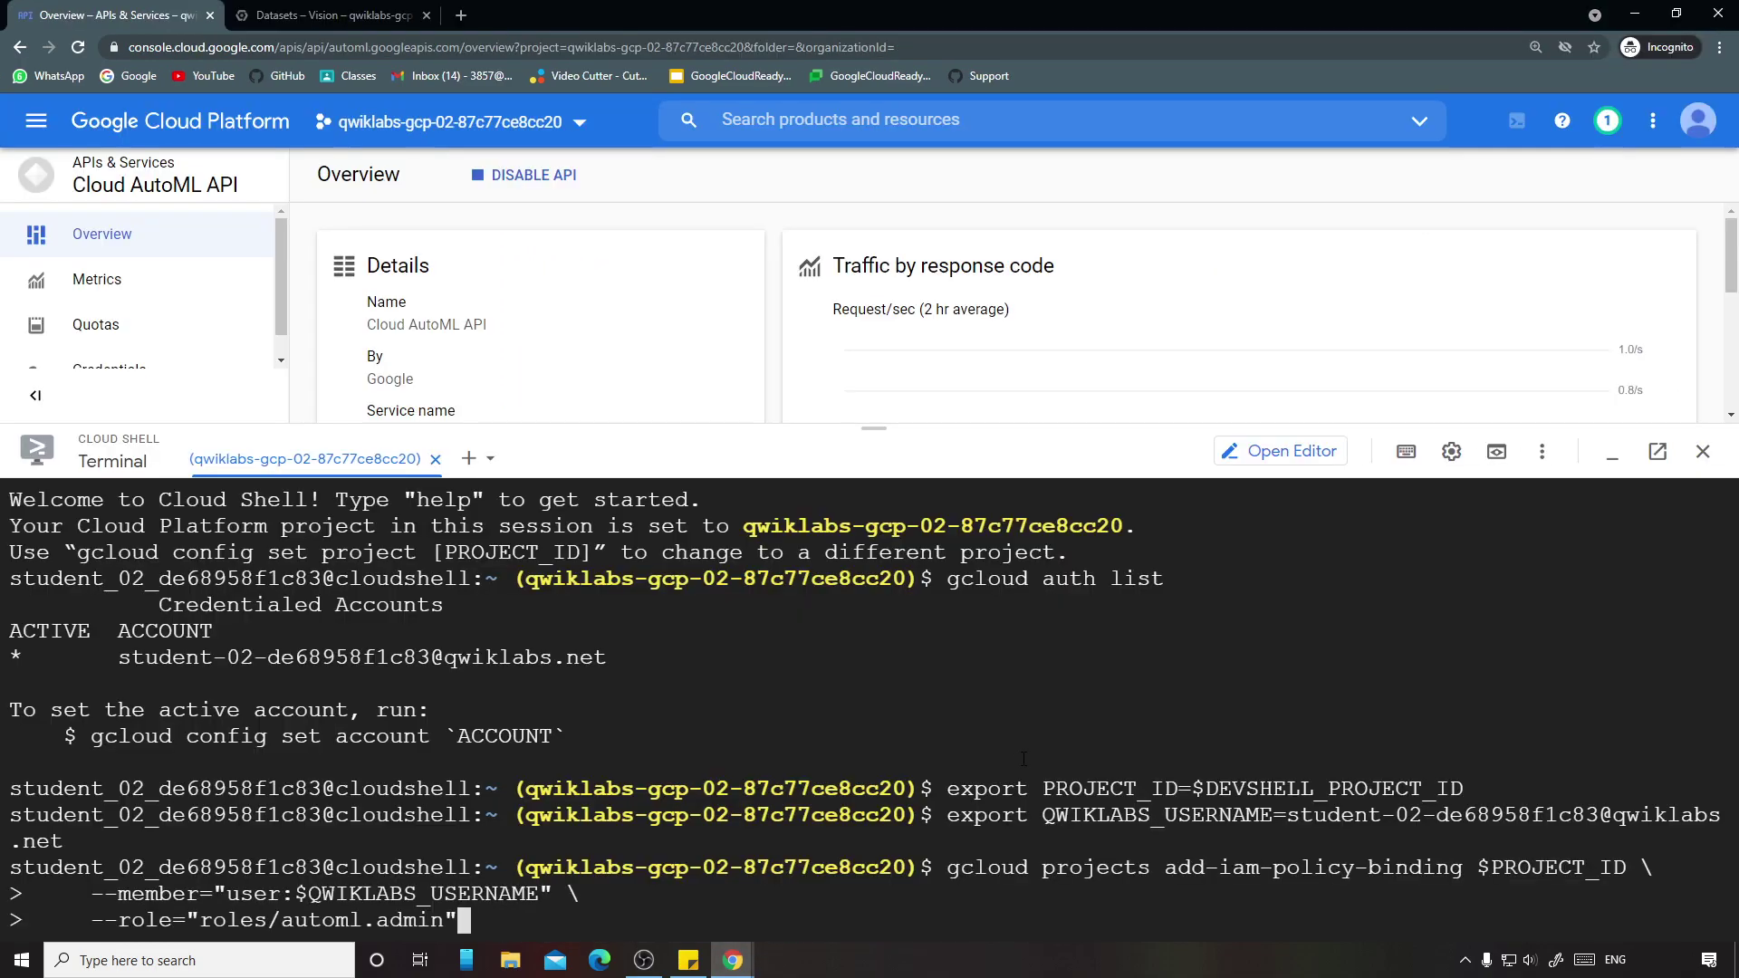
key(Return)
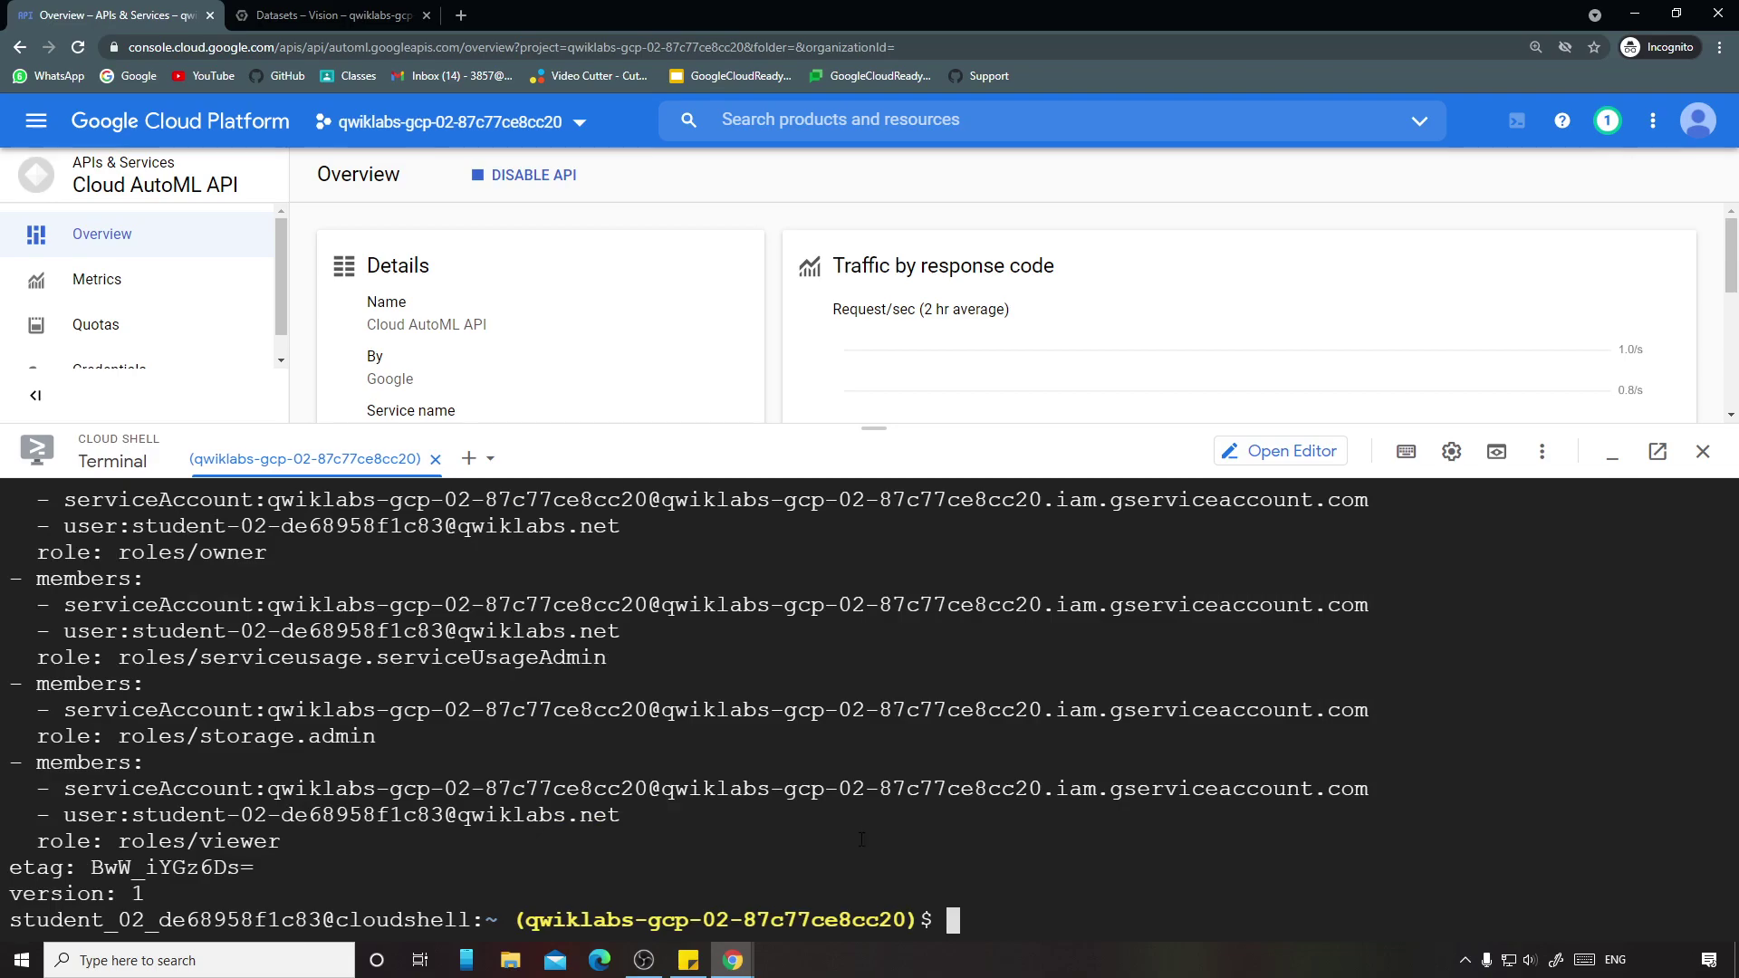
Step: Create the gs://$PROJECT_ID-vcm storage bucket with standard class in us-central1 by running the lab's gsutil mb command
mouse_move(752, 965)
click(688, 910)
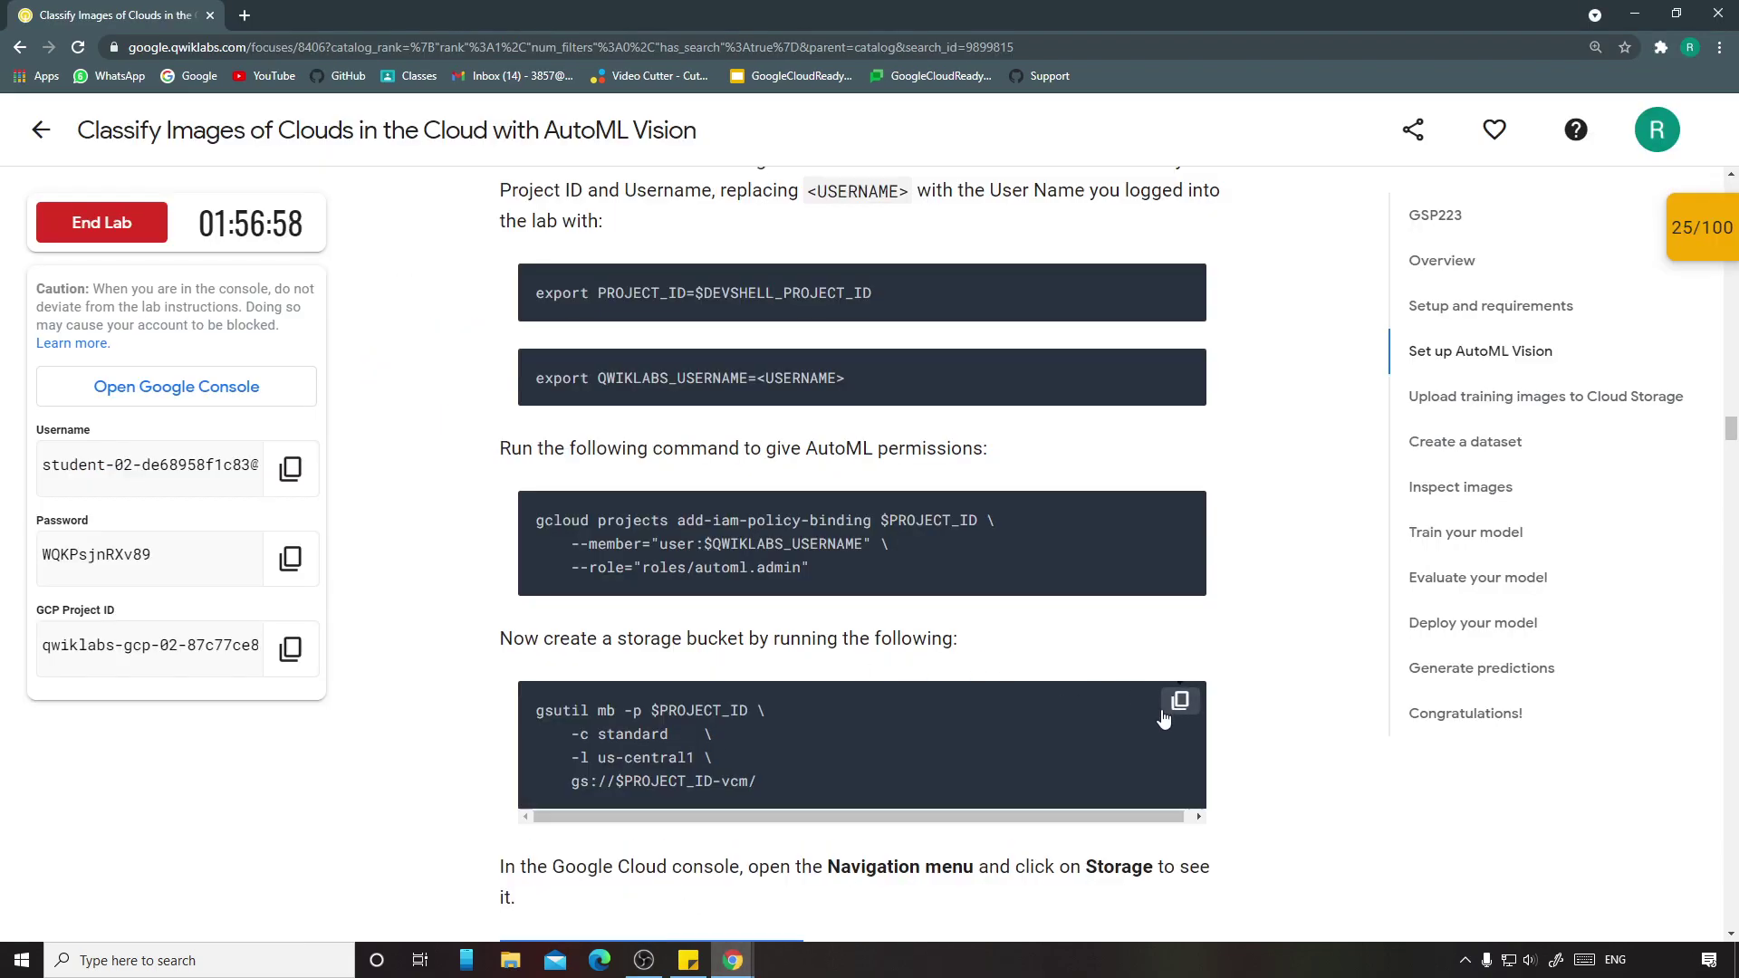
click(1179, 700)
click(817, 890)
key(ctrl+v)
key(Return)
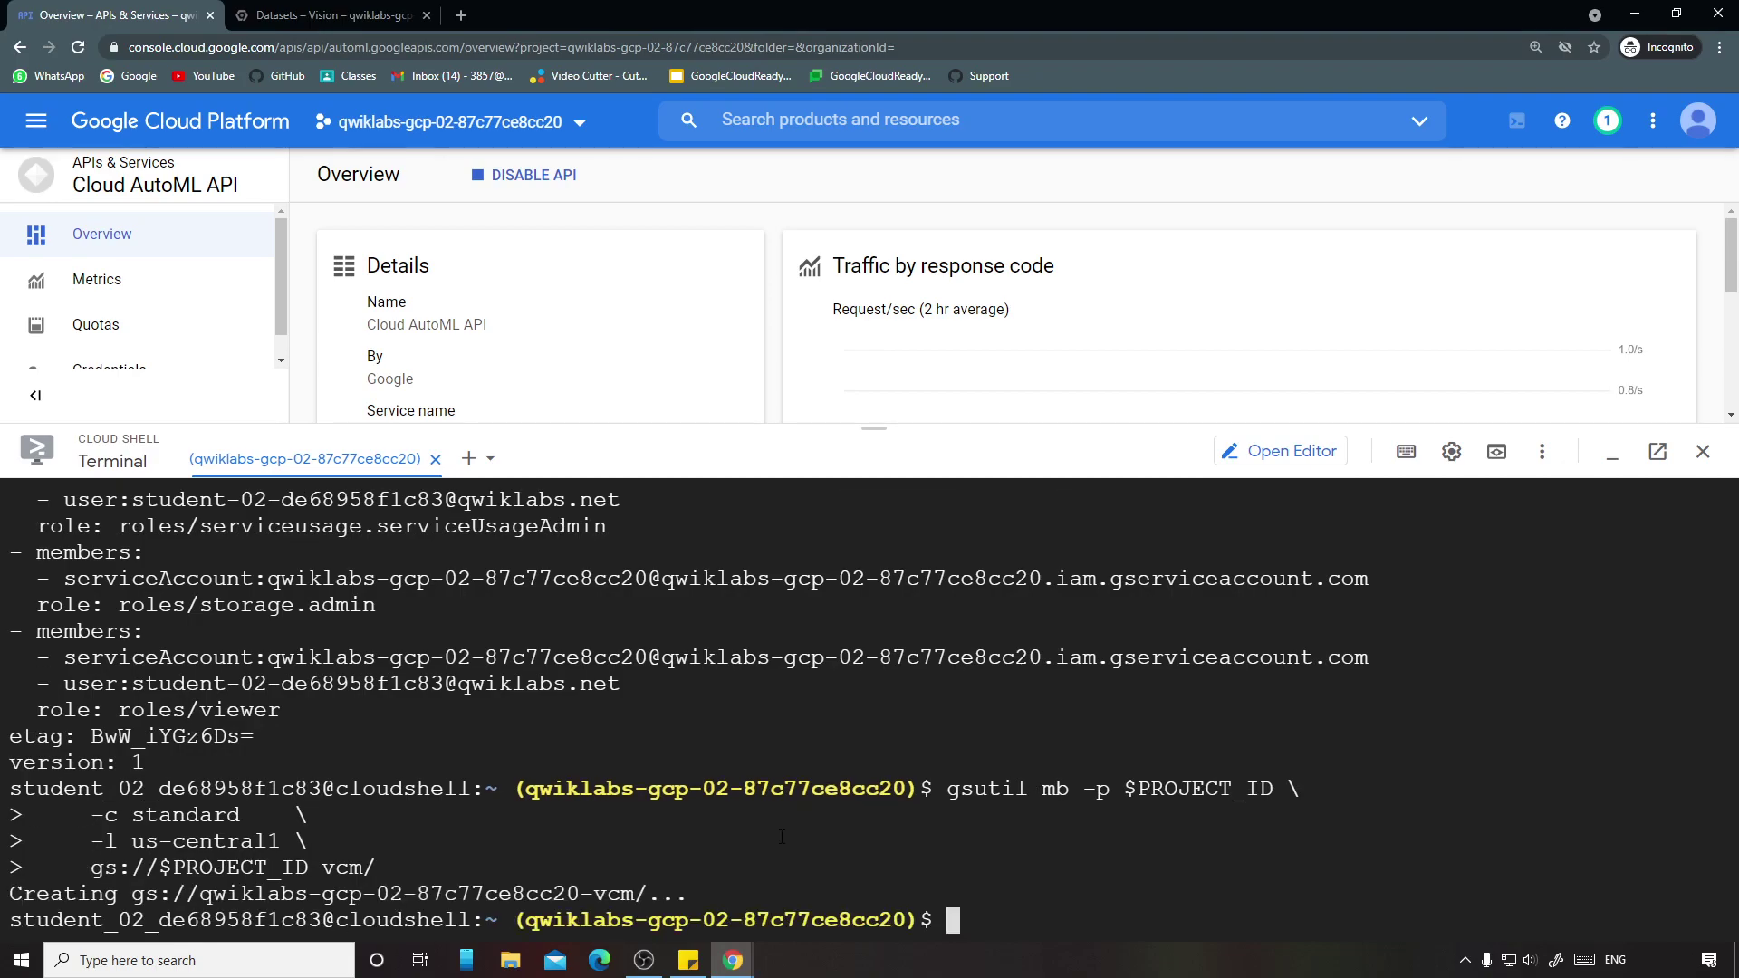
Step: Return to the lab page and check the progress of the "Create a Cloud Storage Bucket" objective
mouse_move(733, 960)
click(632, 874)
scroll(713, 773, down, 8)
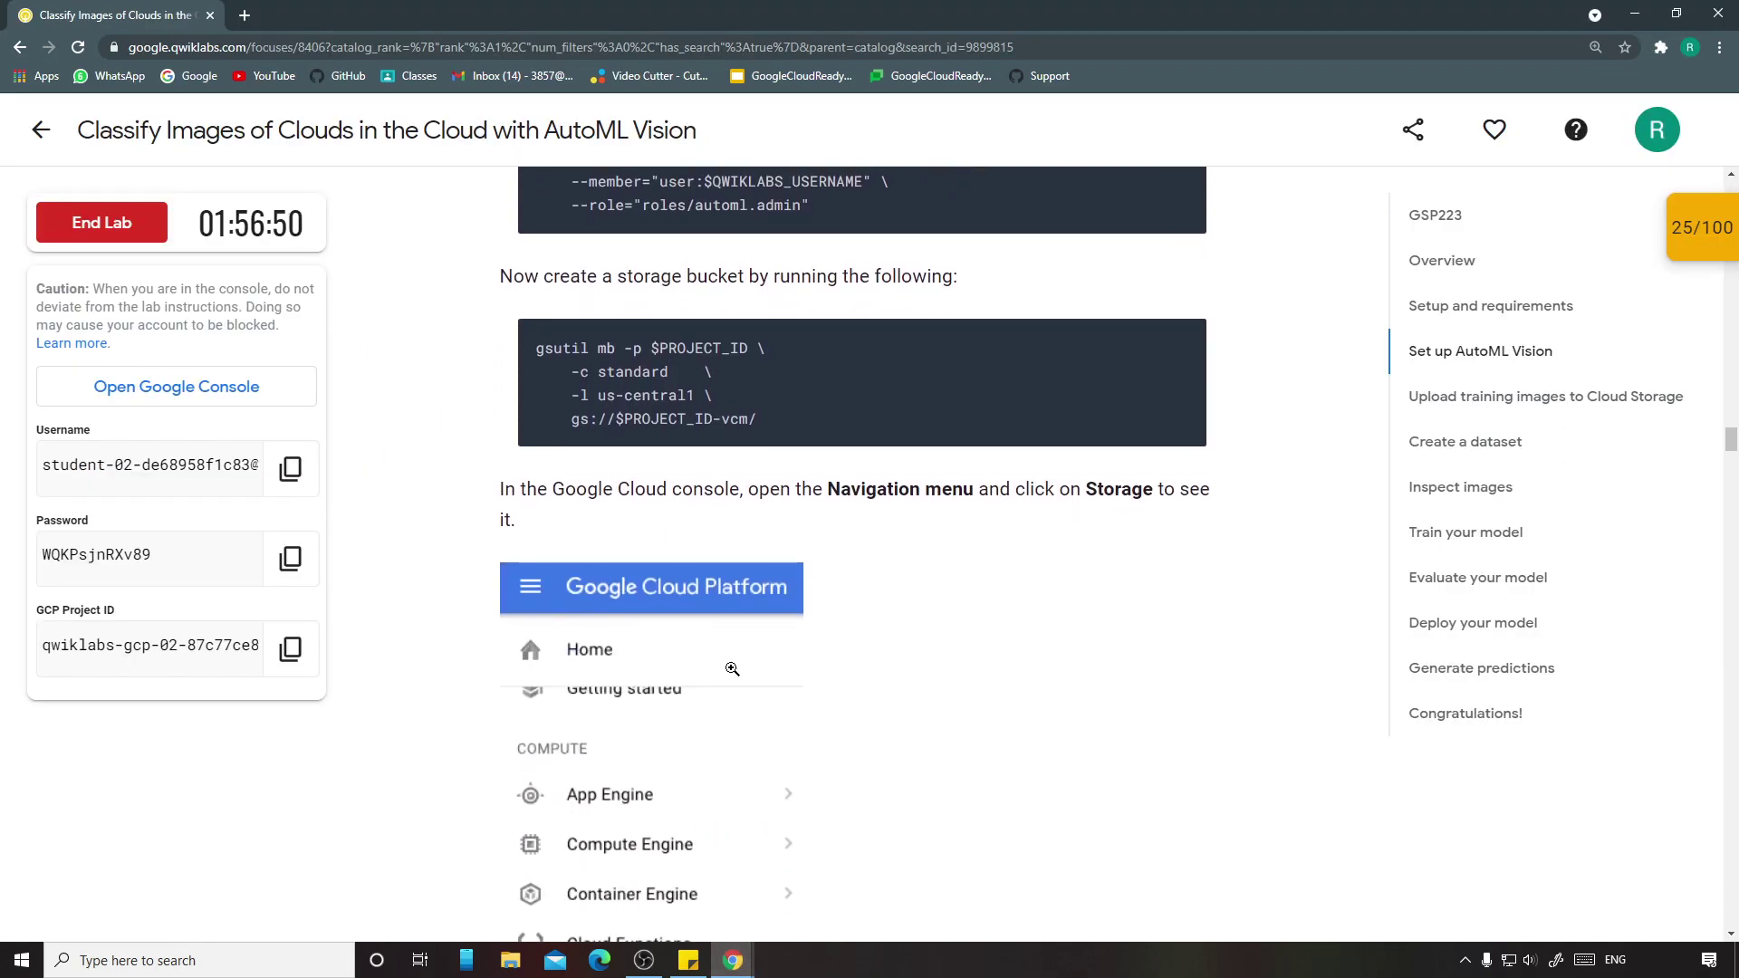
click(758, 678)
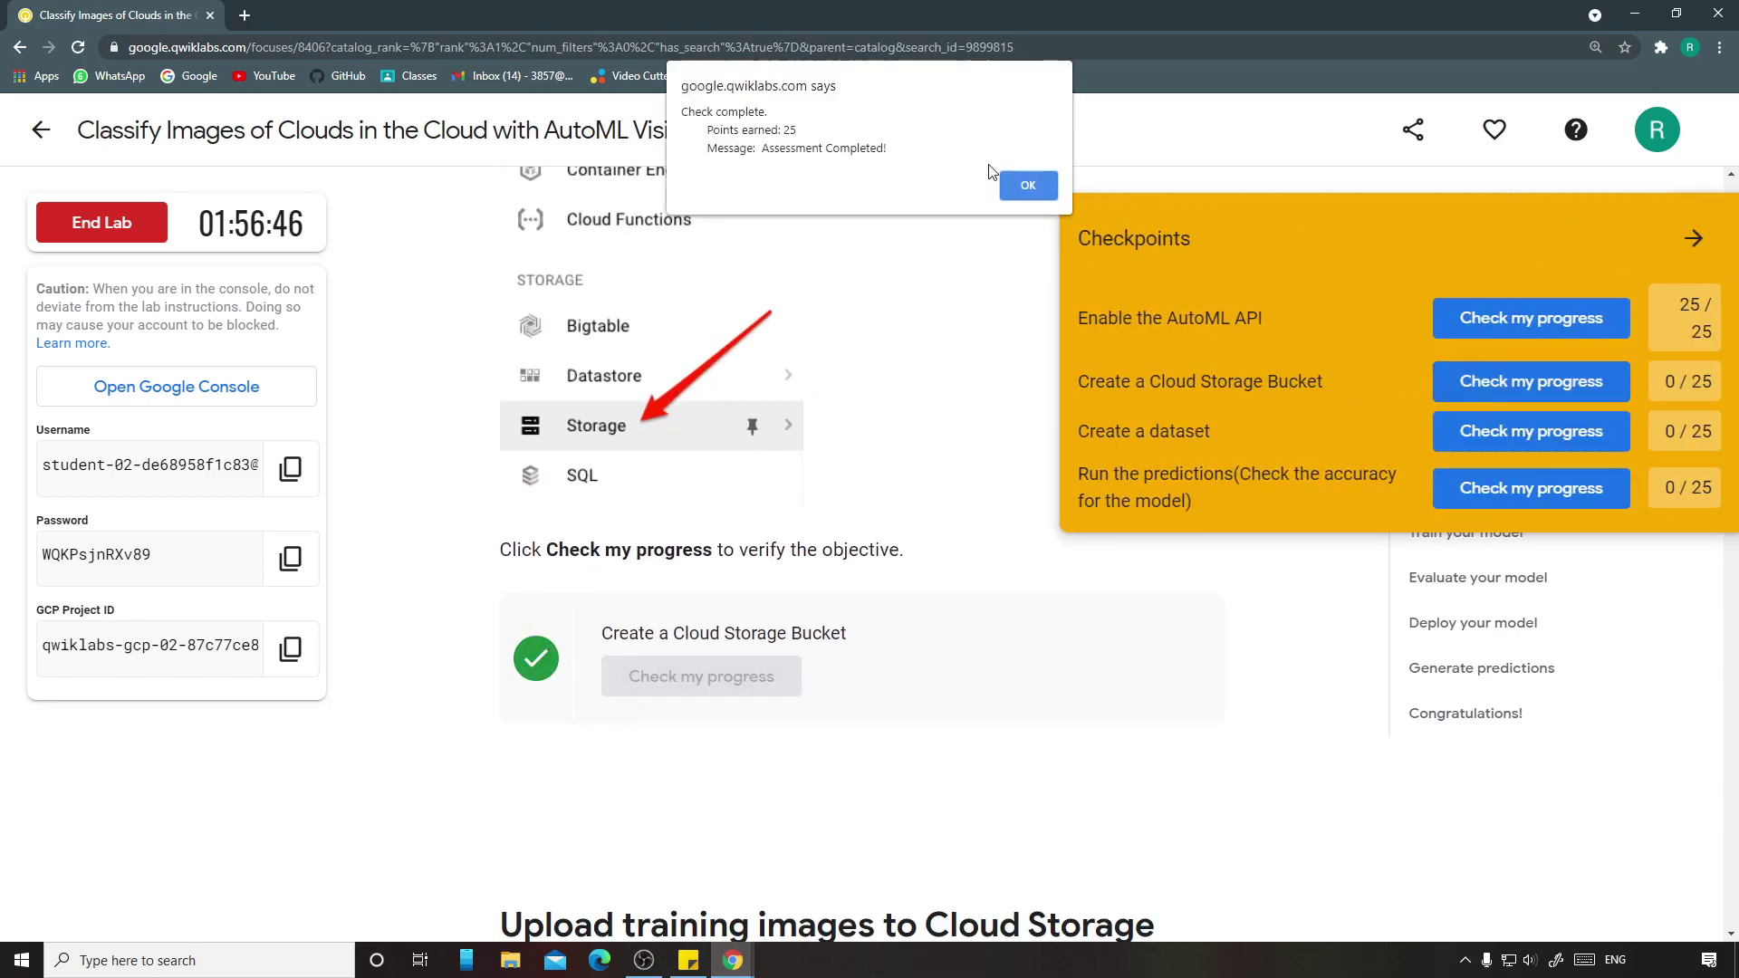
click(1019, 182)
Step: Copy the bucket variable command from the upload section and run export BUCKET=$PROJECT_ID-vcm in Cloud Shell
scroll(1105, 516, down, 10)
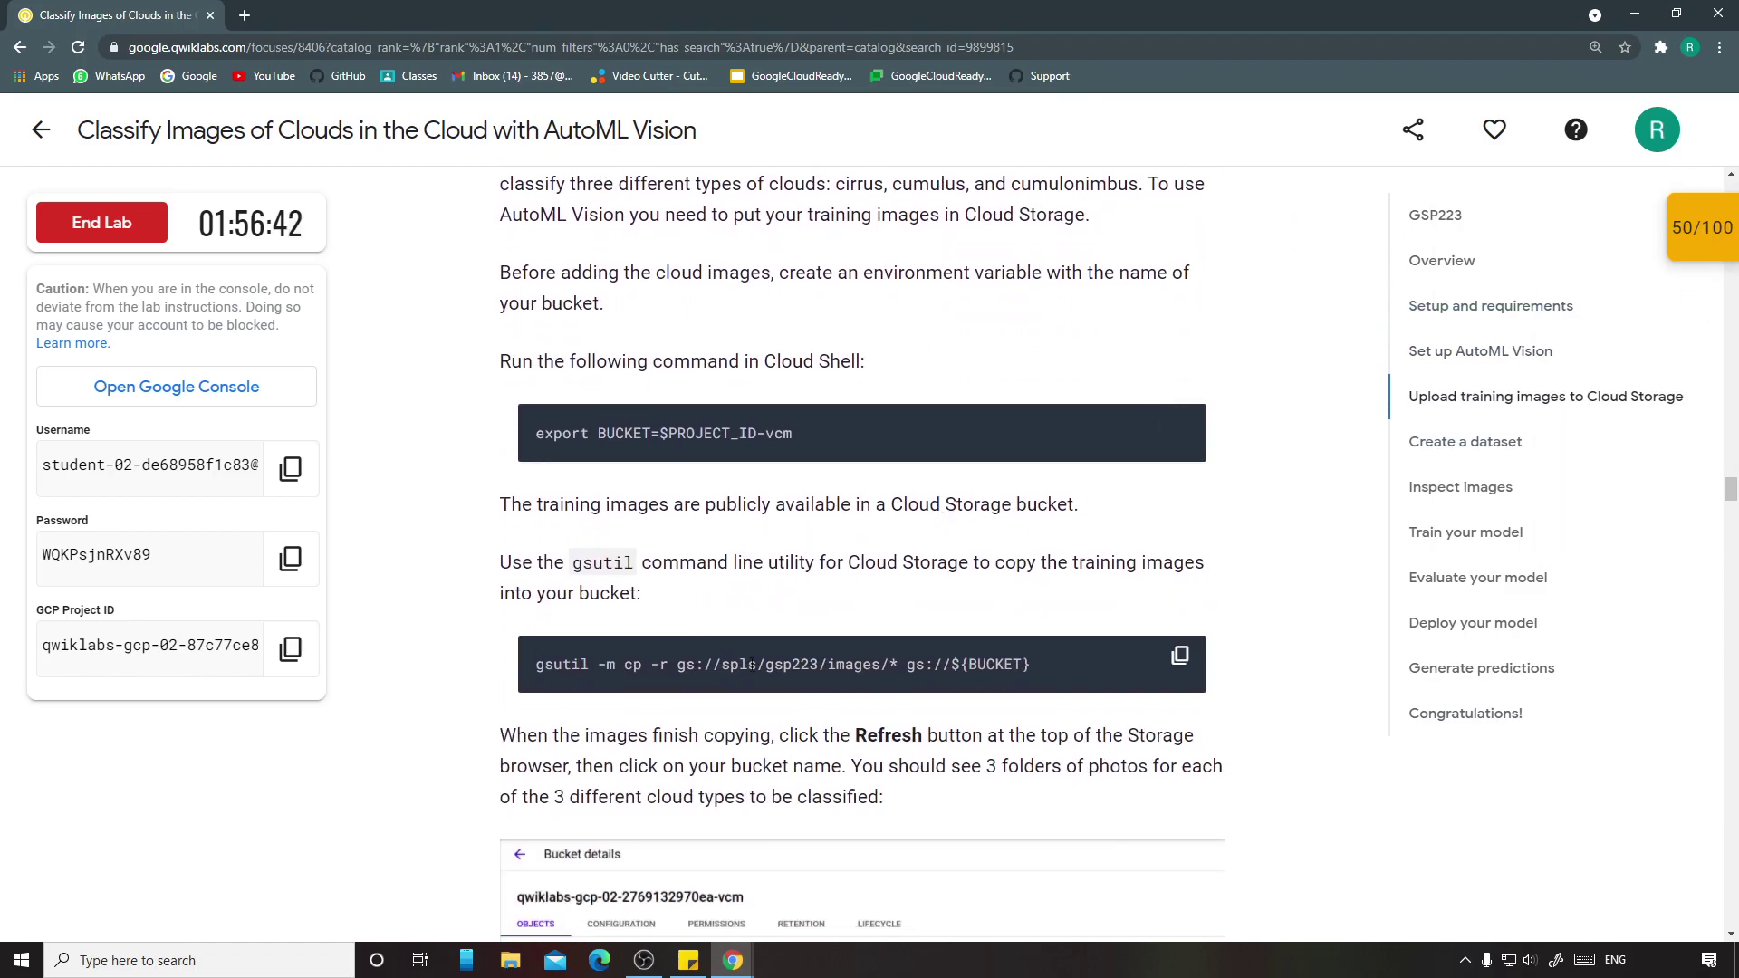
mouse_move(742, 951)
click(861, 752)
key(ctrl+v)
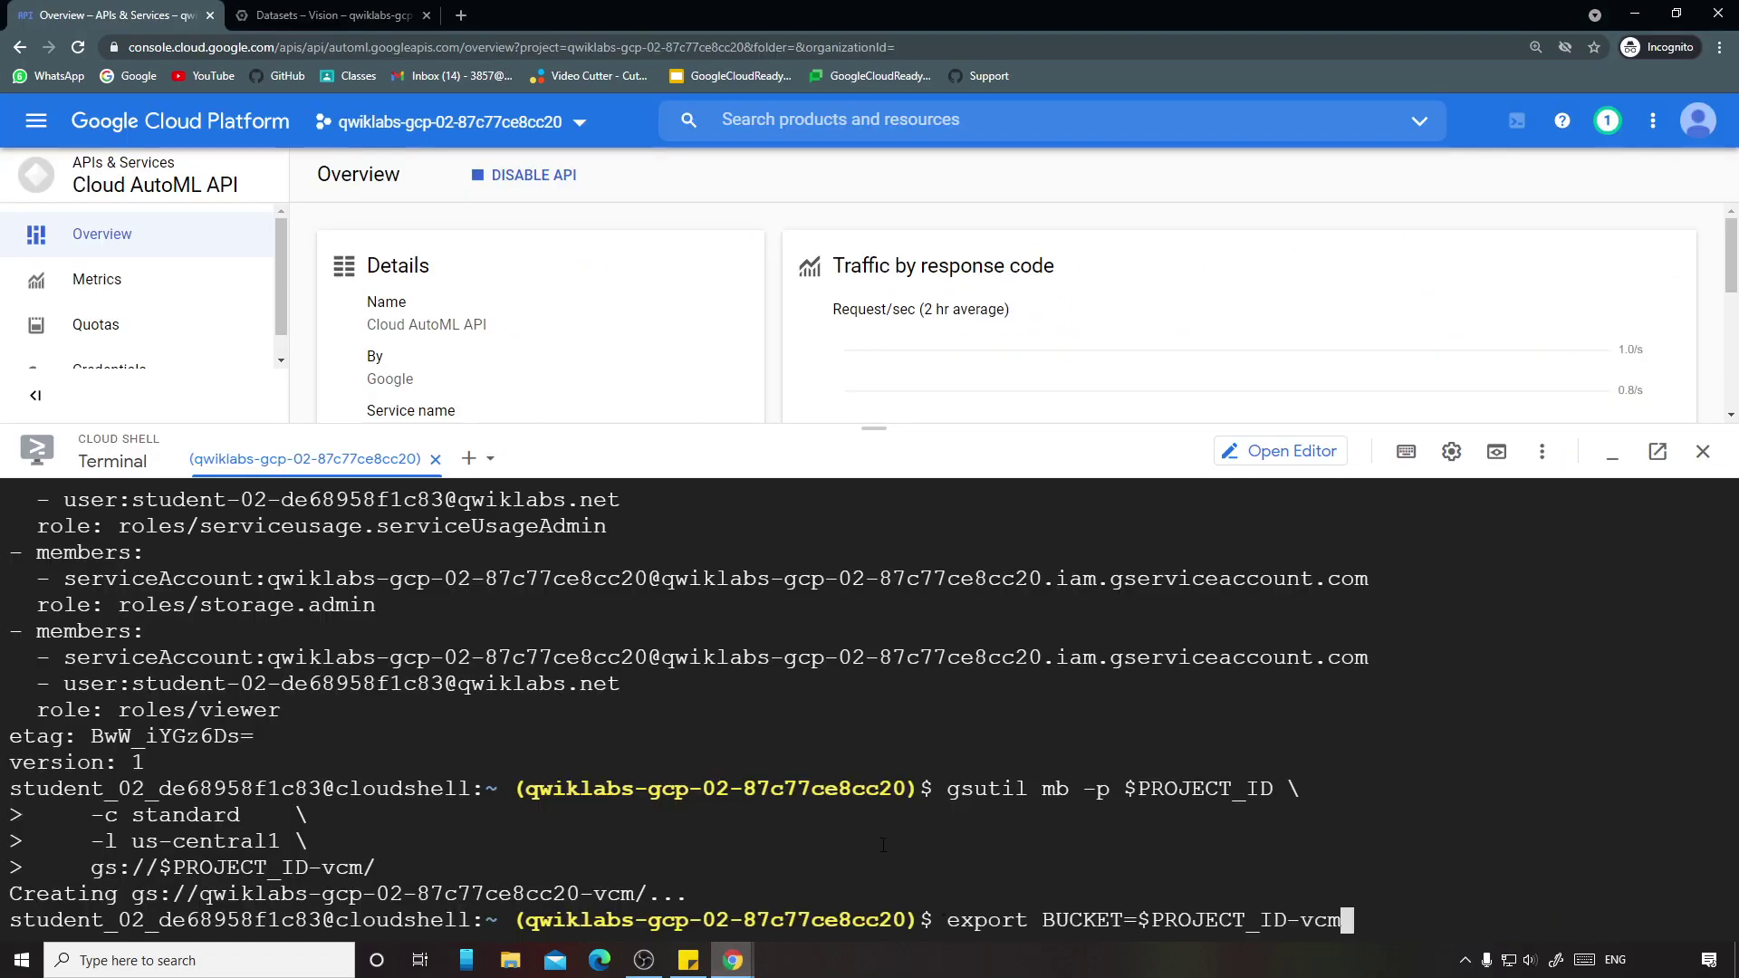
key(Return)
Step: Copy the training images into the bucket by running gsutil -m cp -r gs://spls/gsp223/images/* gs://${BUCKET}
mouse_move(733, 959)
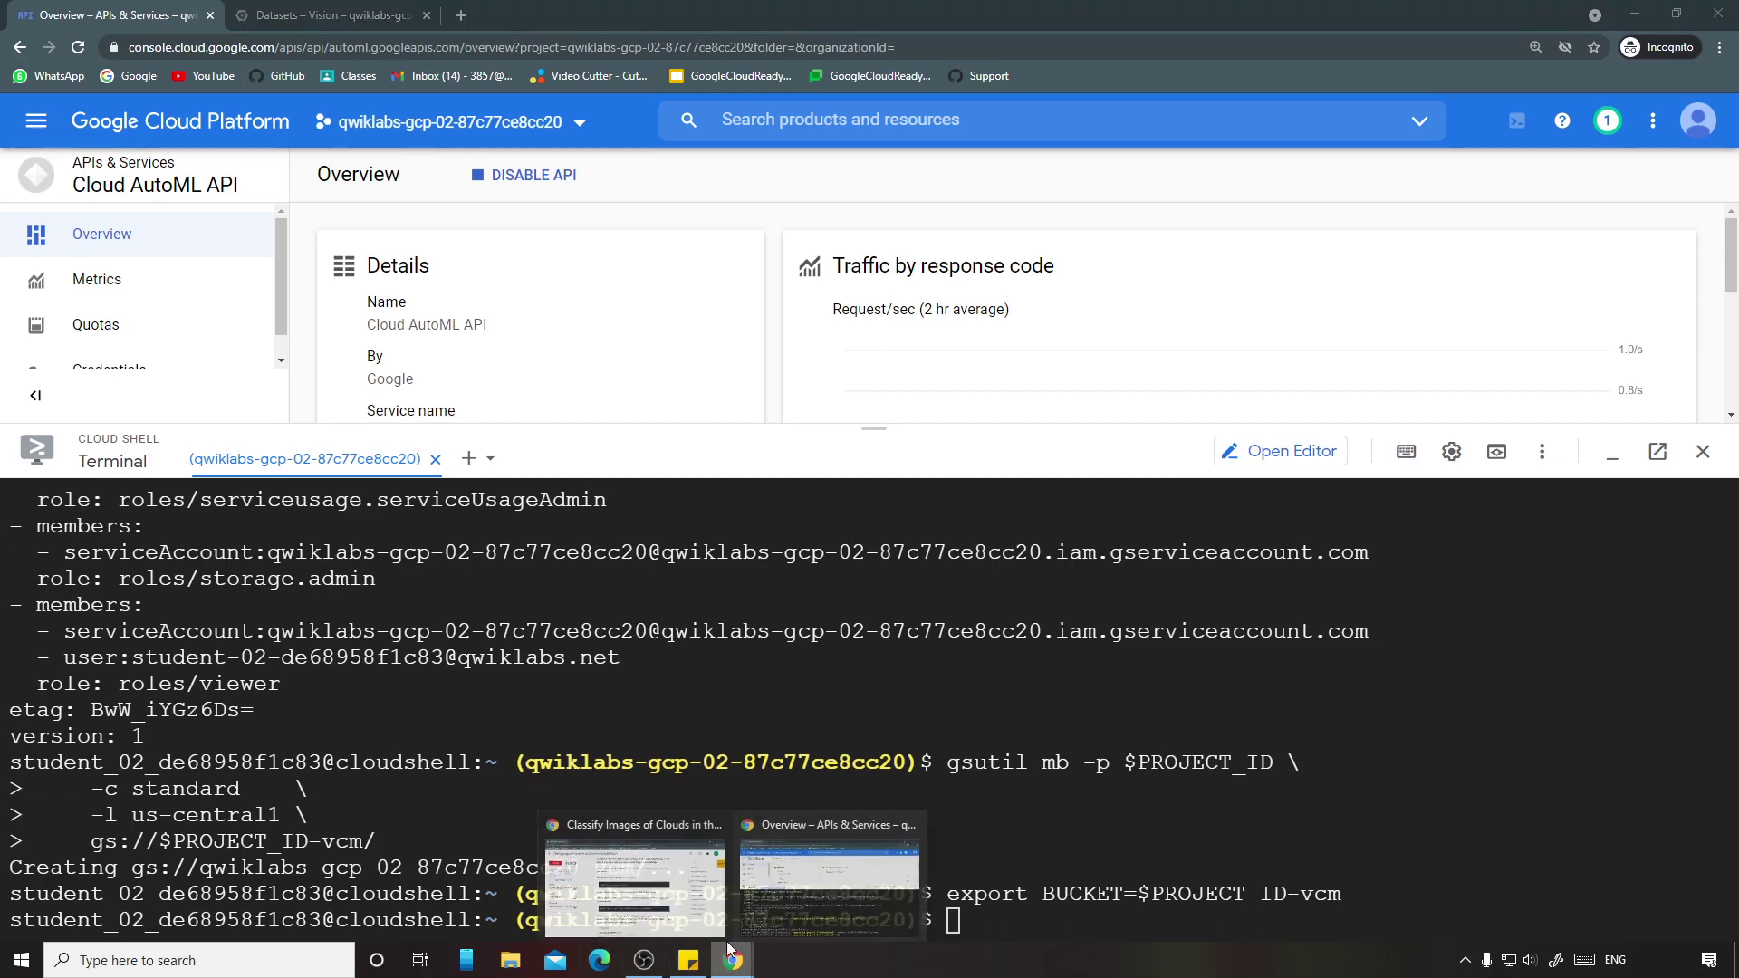
click(991, 757)
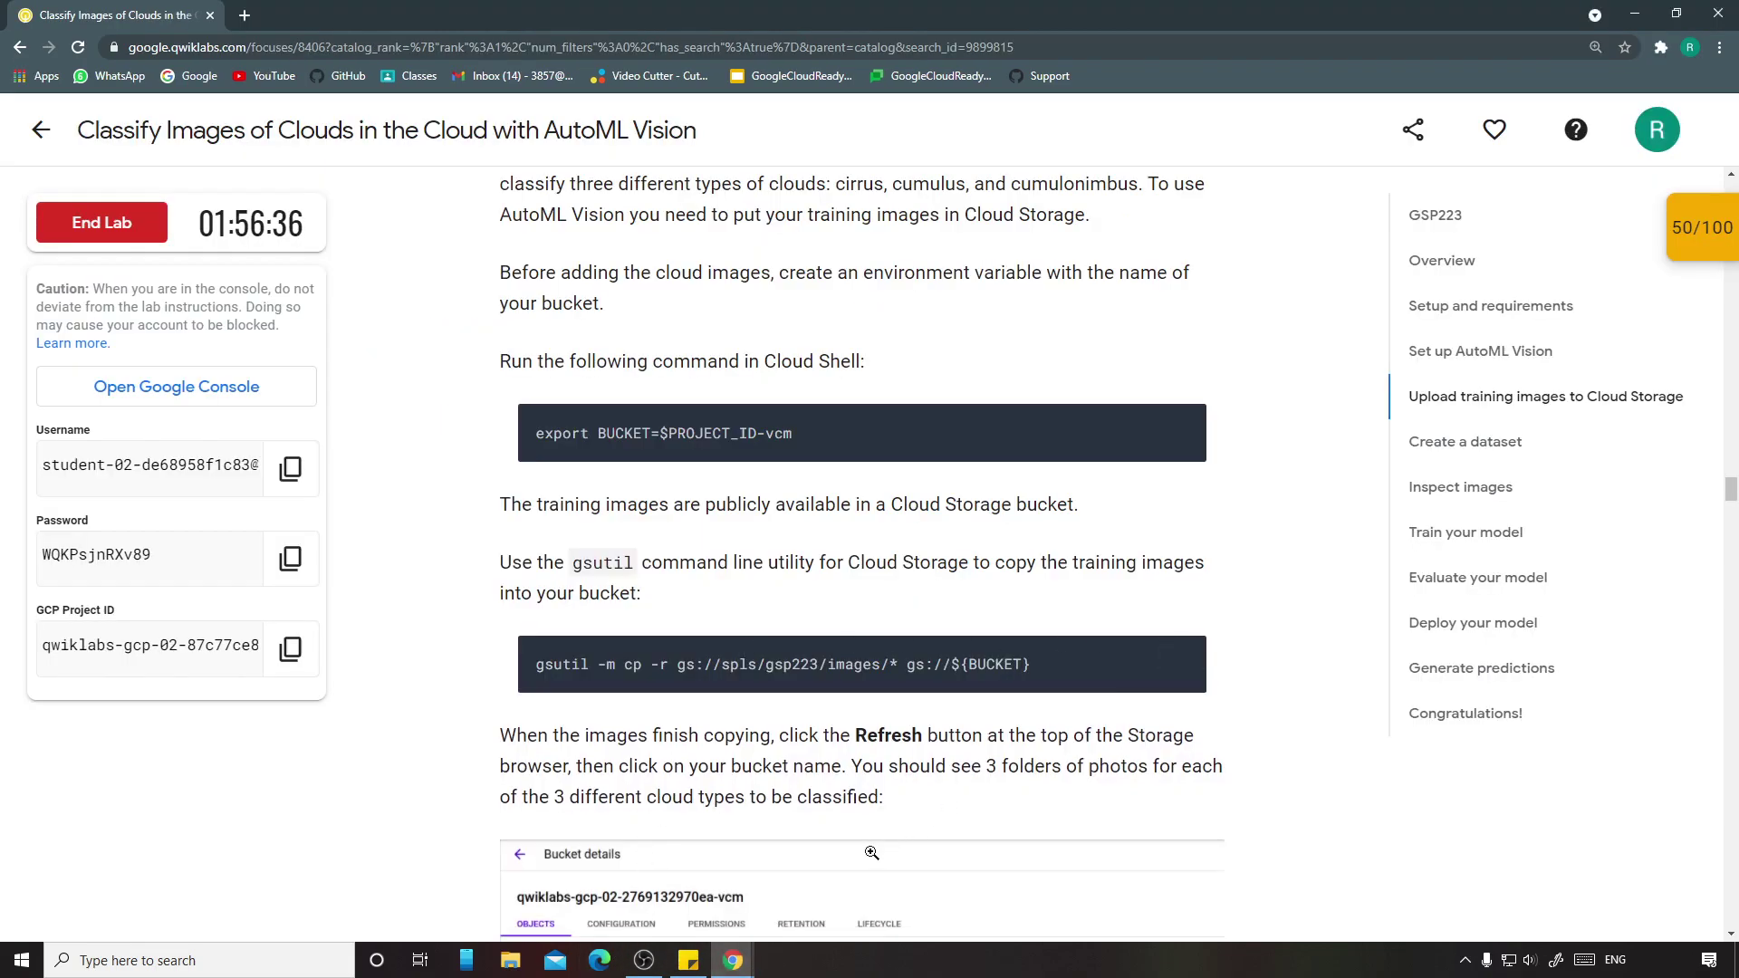
mouse_move(733, 958)
click(734, 870)
key(ctrl+v)
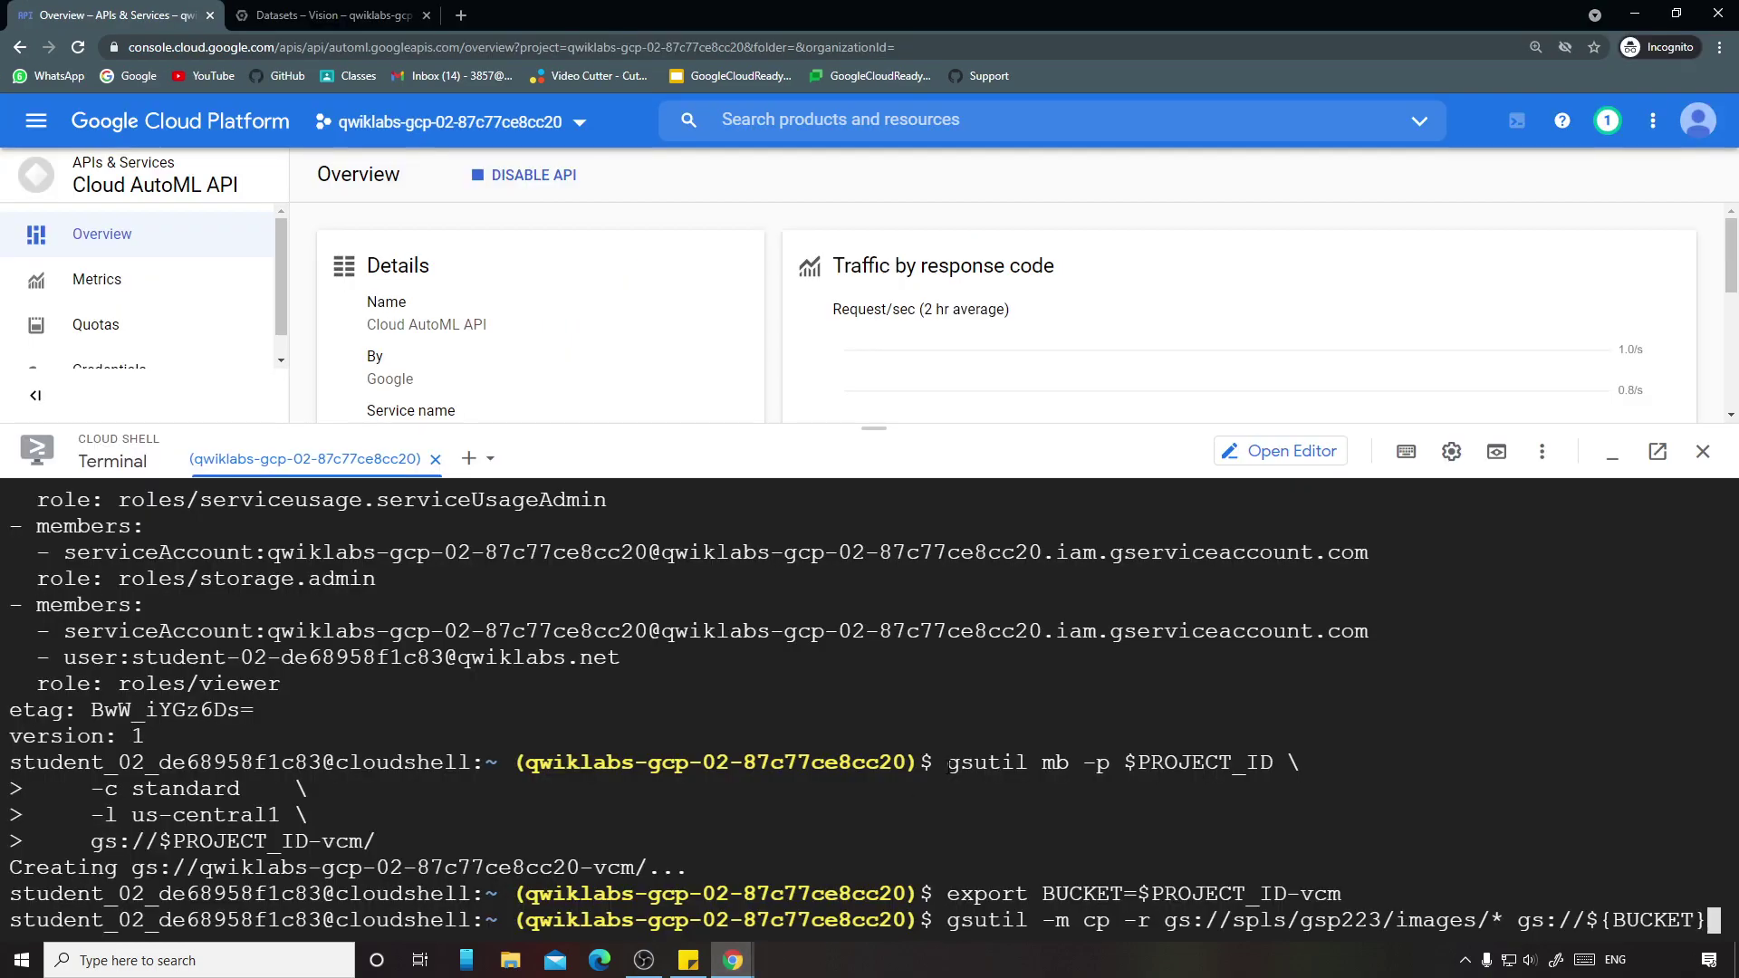
key(Return)
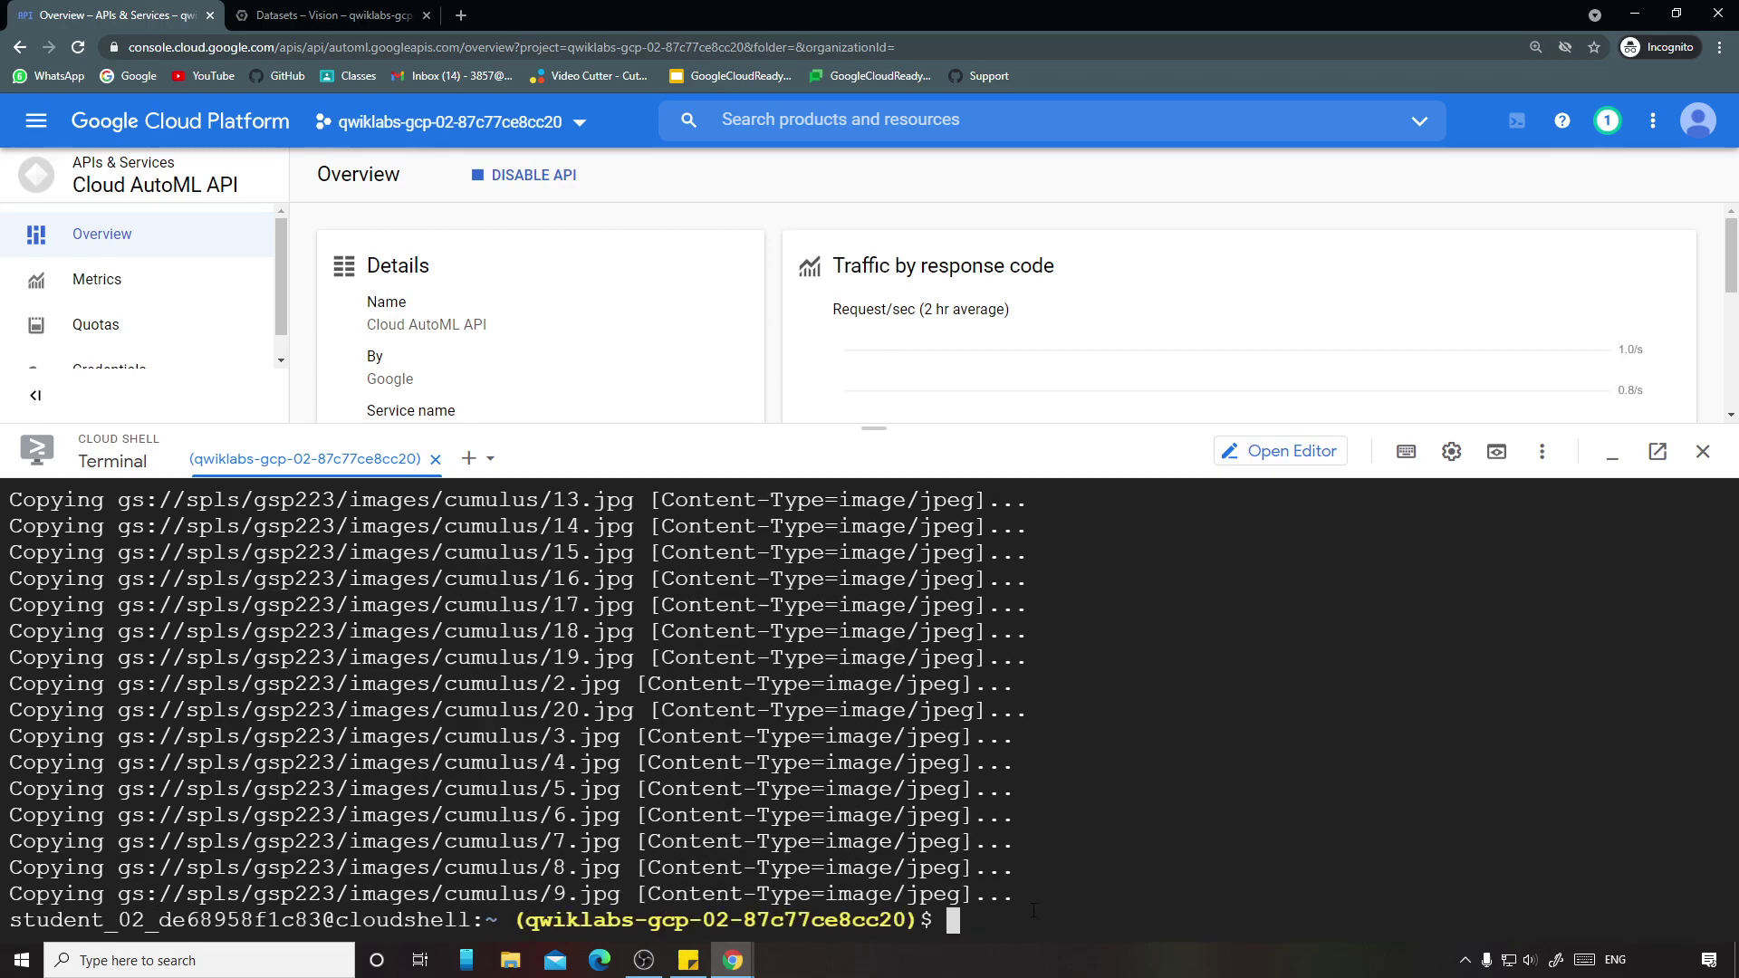
Step: Copy the dataset CSV to the Cloud Shell instance by running gsutil cp gs://spls/gsp223/data.csv . from the lab's "Create a dataset" section
mouse_move(734, 958)
click(634, 865)
scroll(895, 802, down, 5)
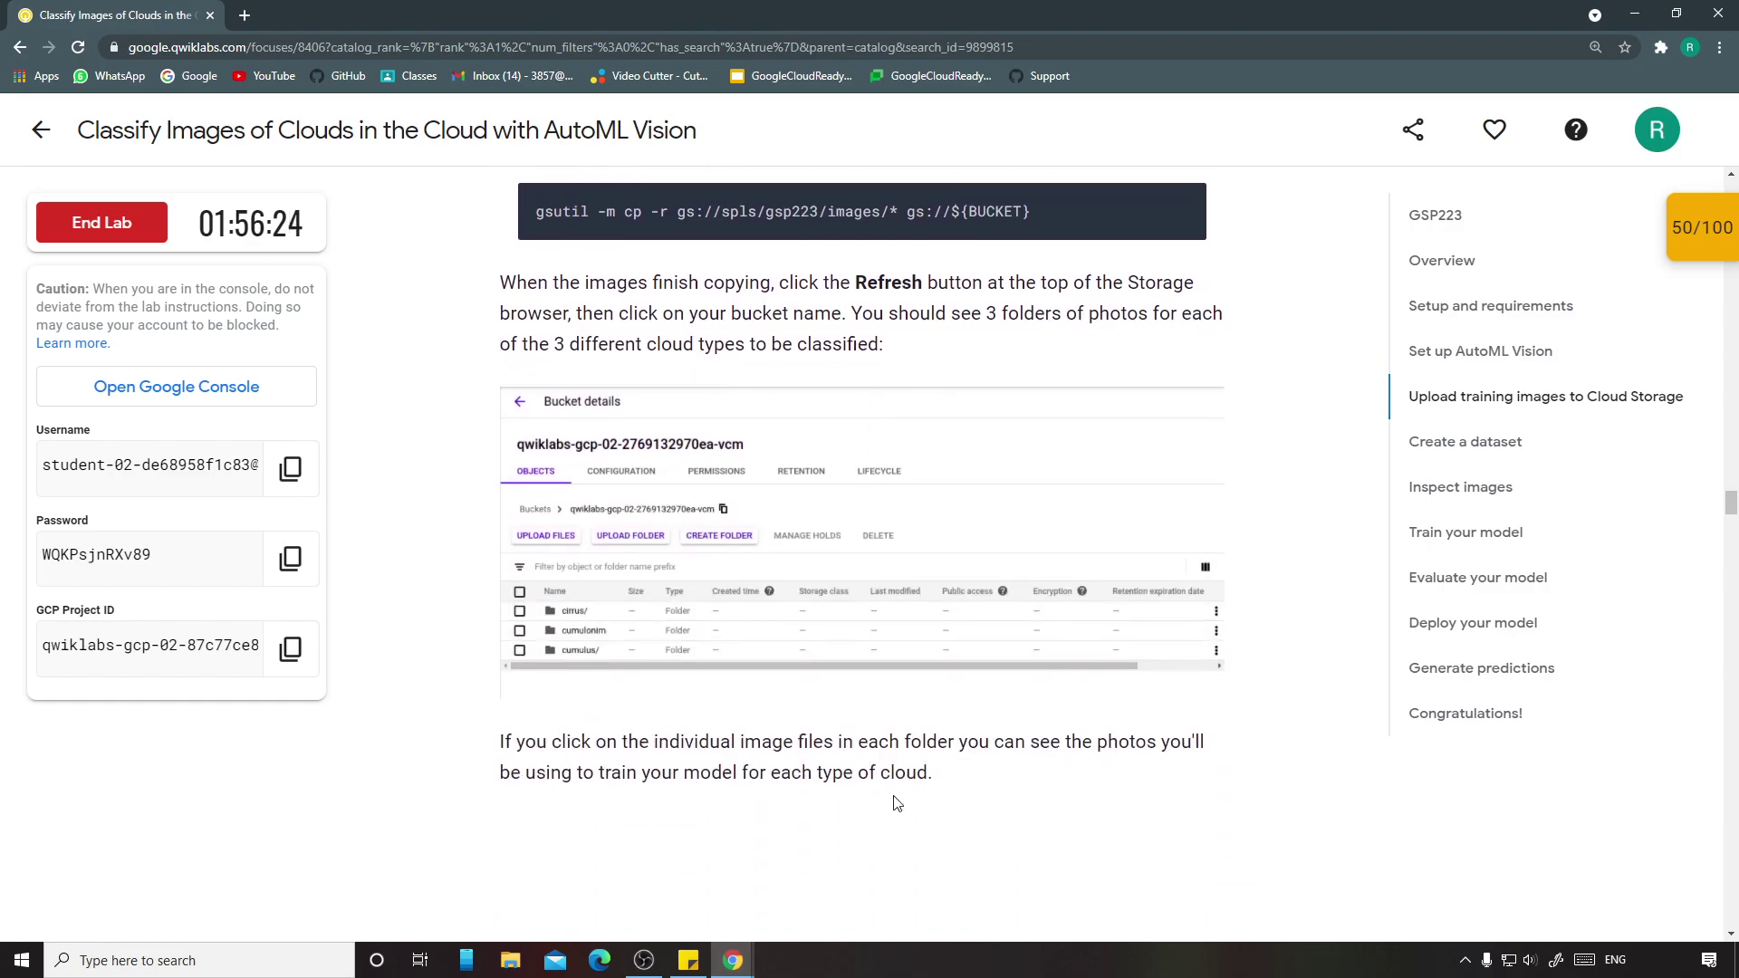
scroll(874, 669, down, 9)
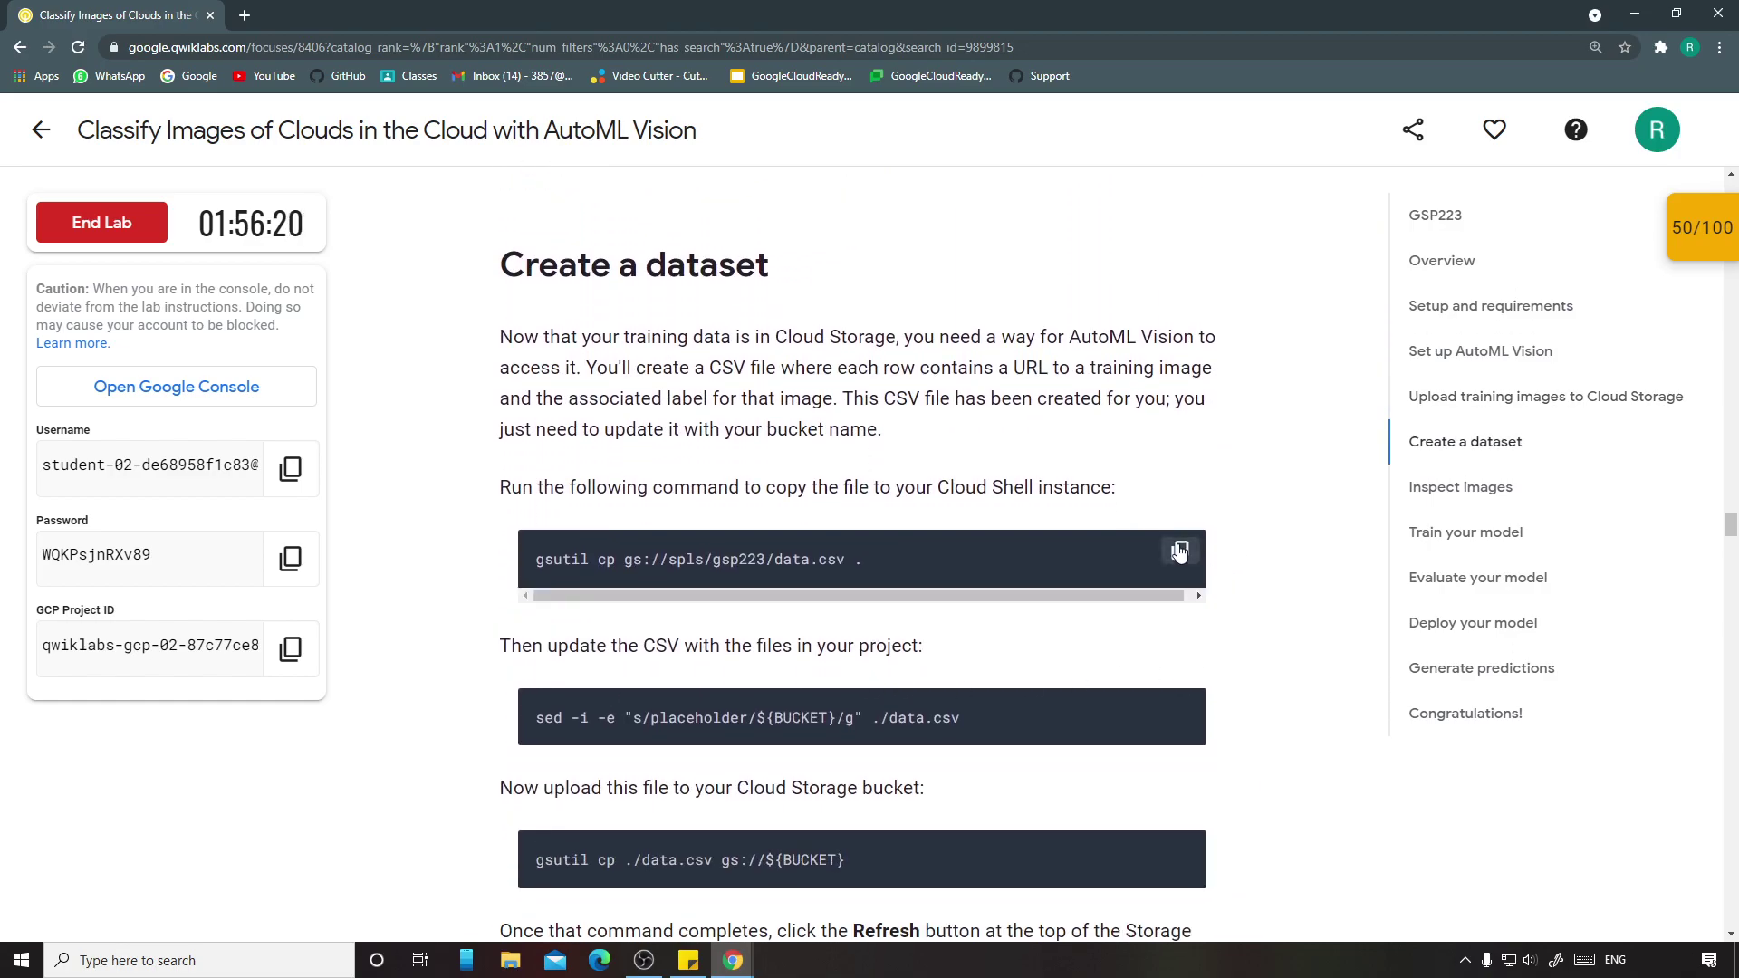
mouse_move(734, 959)
click(893, 885)
key(ctrl+v)
key(Return)
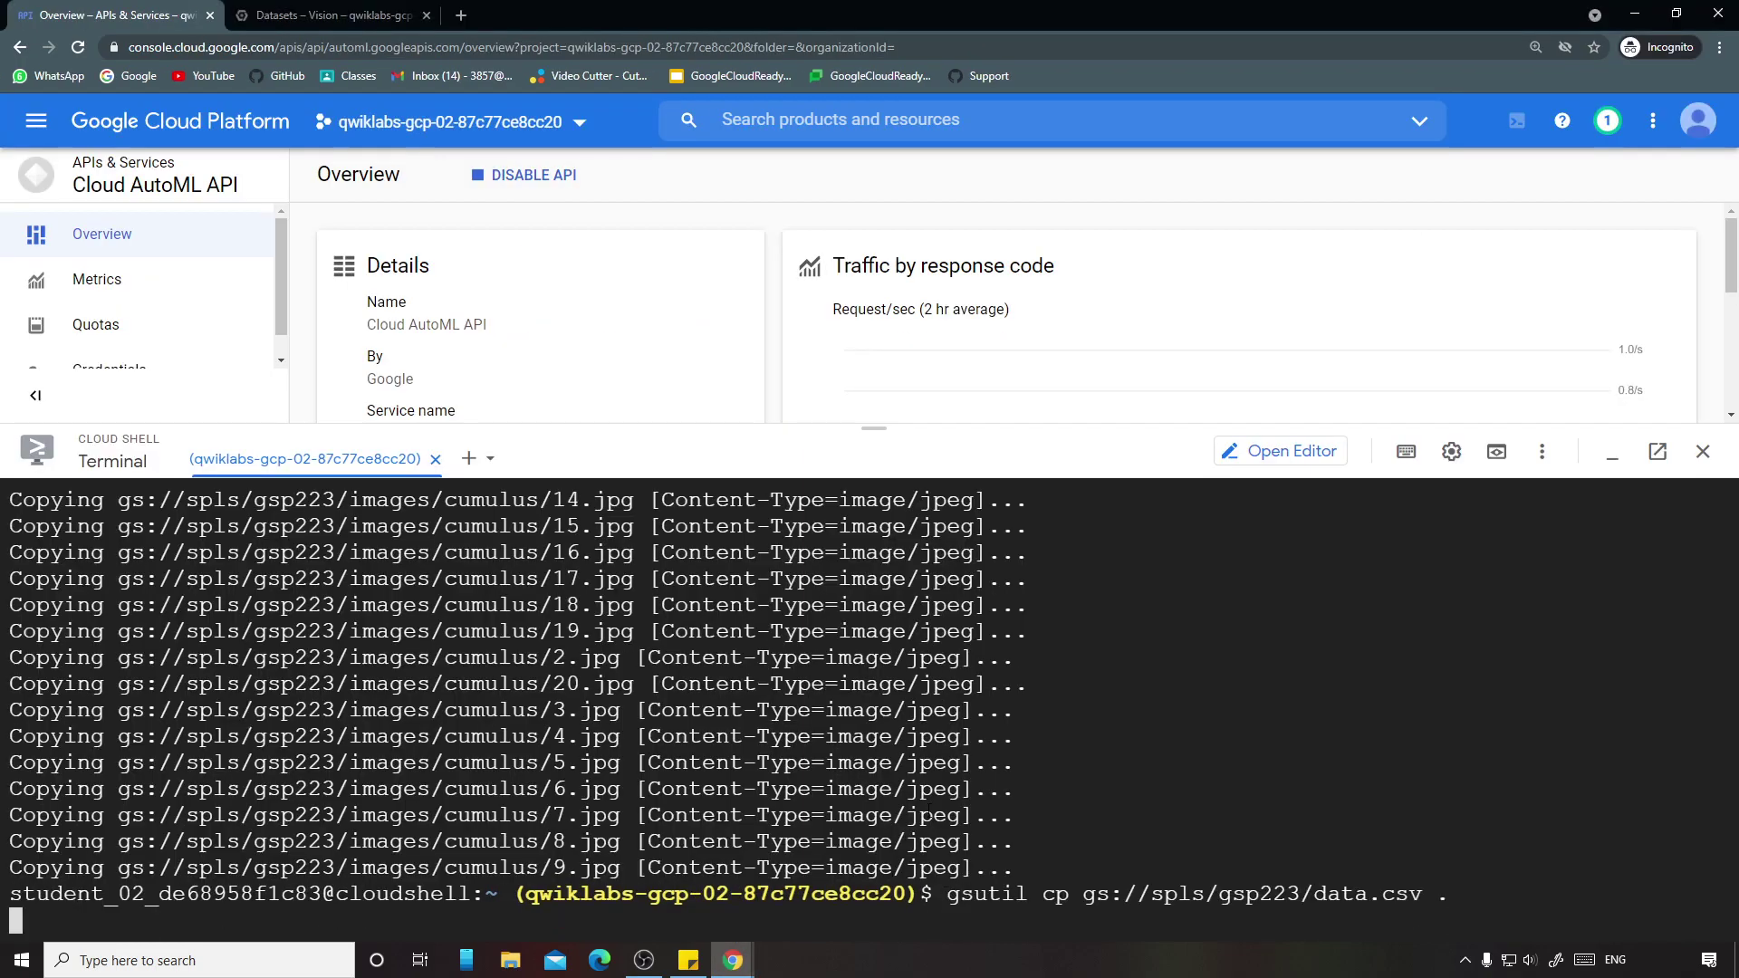
Step: Update data.csv with the bucket name by running sed -i -e "s/placeholder/${BUCKET}/g" ./data.csv in Cloud Shell
mouse_move(733, 958)
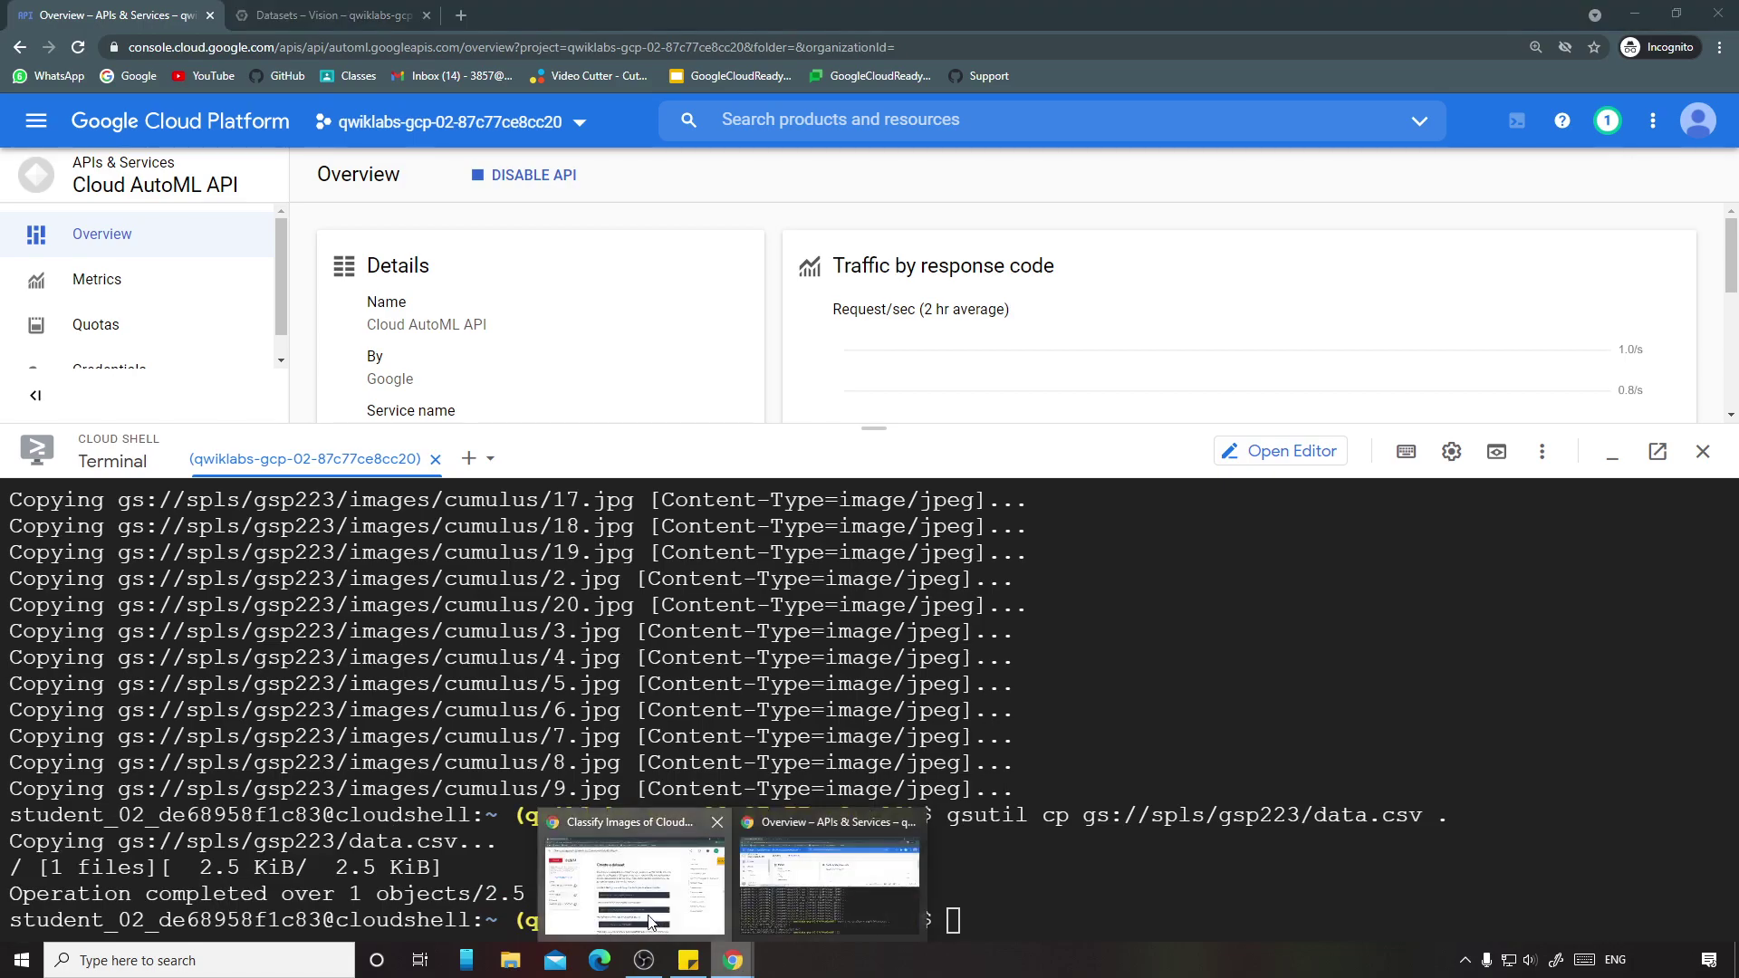
click(679, 923)
click(1180, 693)
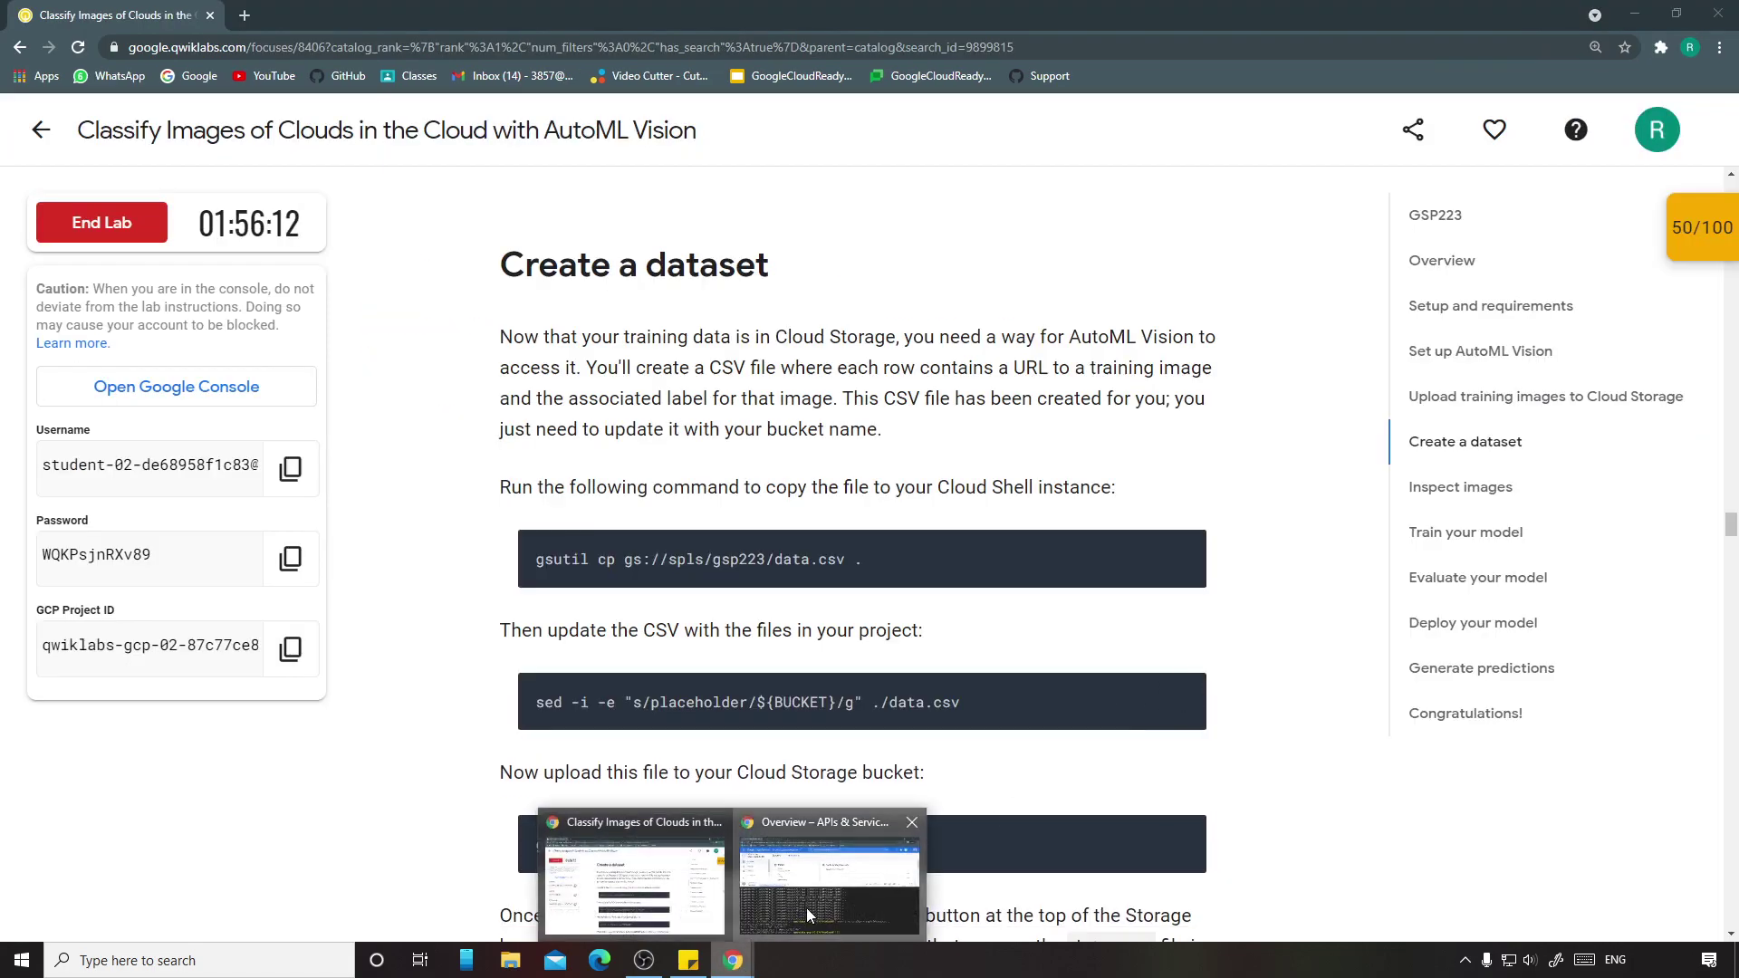
click(815, 869)
key(ctrl+v)
key(Return)
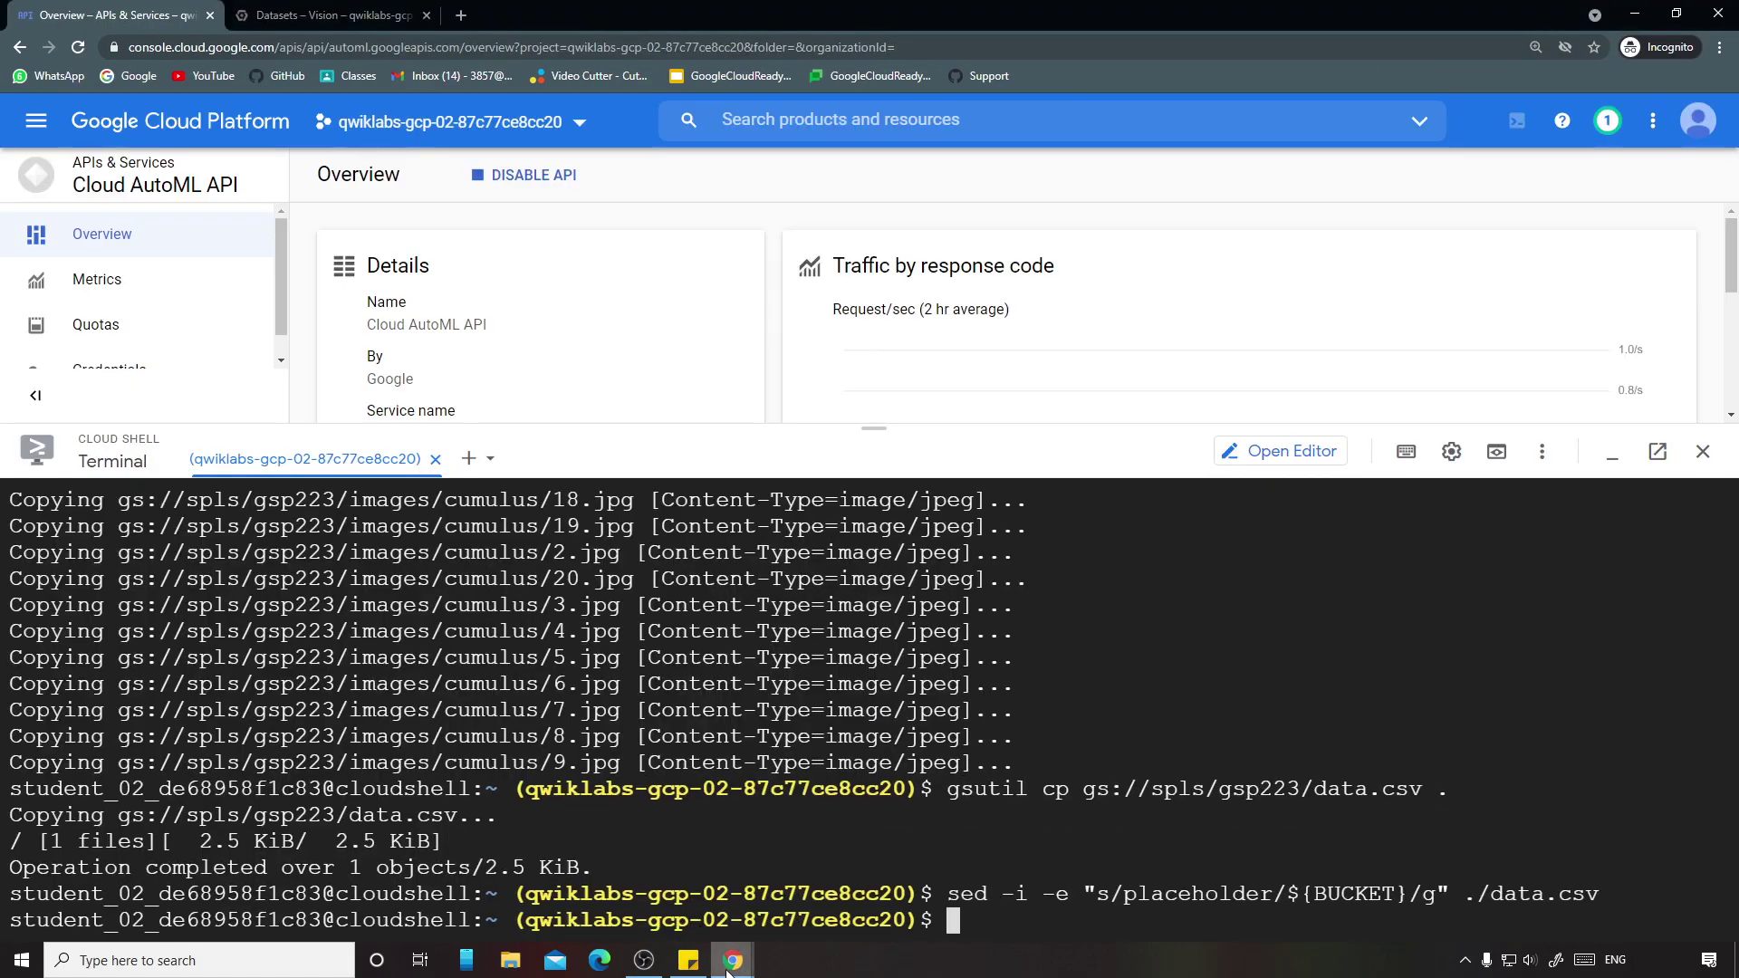
Step: Upload the updated CSV to the Cloud Storage bucket by running gsutil cp ./data.csv gs://${BUCKET} in Cloud Shell
click(652, 870)
scroll(1205, 821, down, 5)
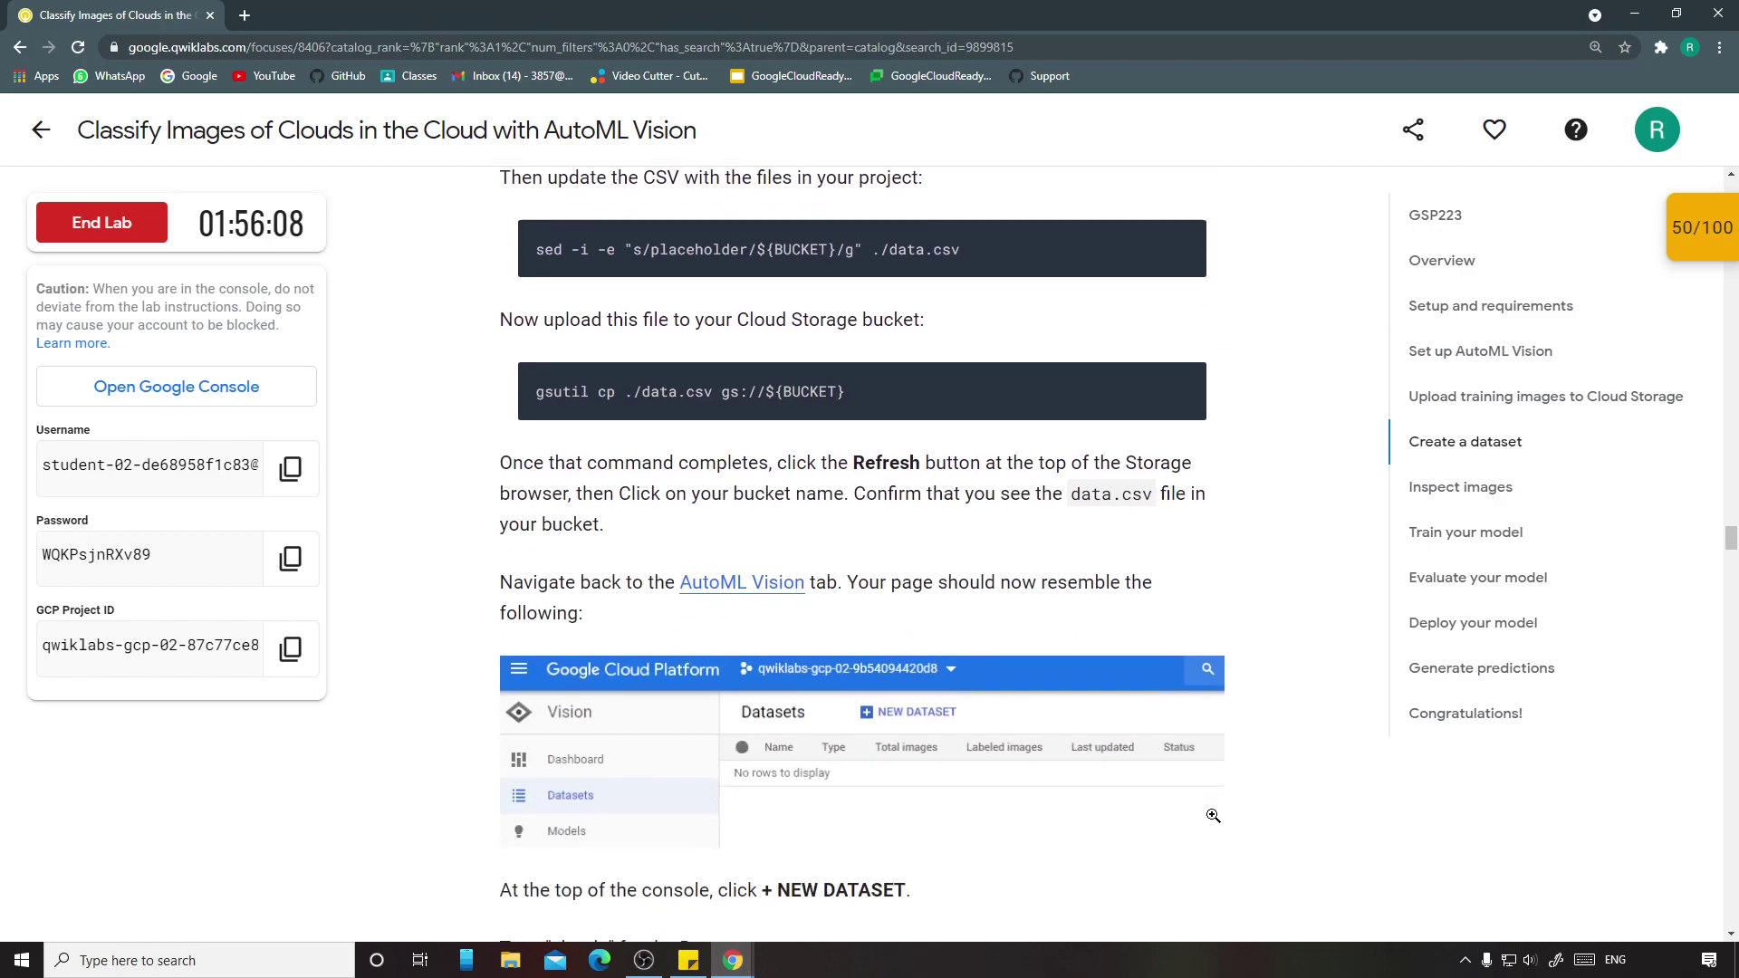
mouse_move(733, 958)
click(815, 870)
key(ctrl+v)
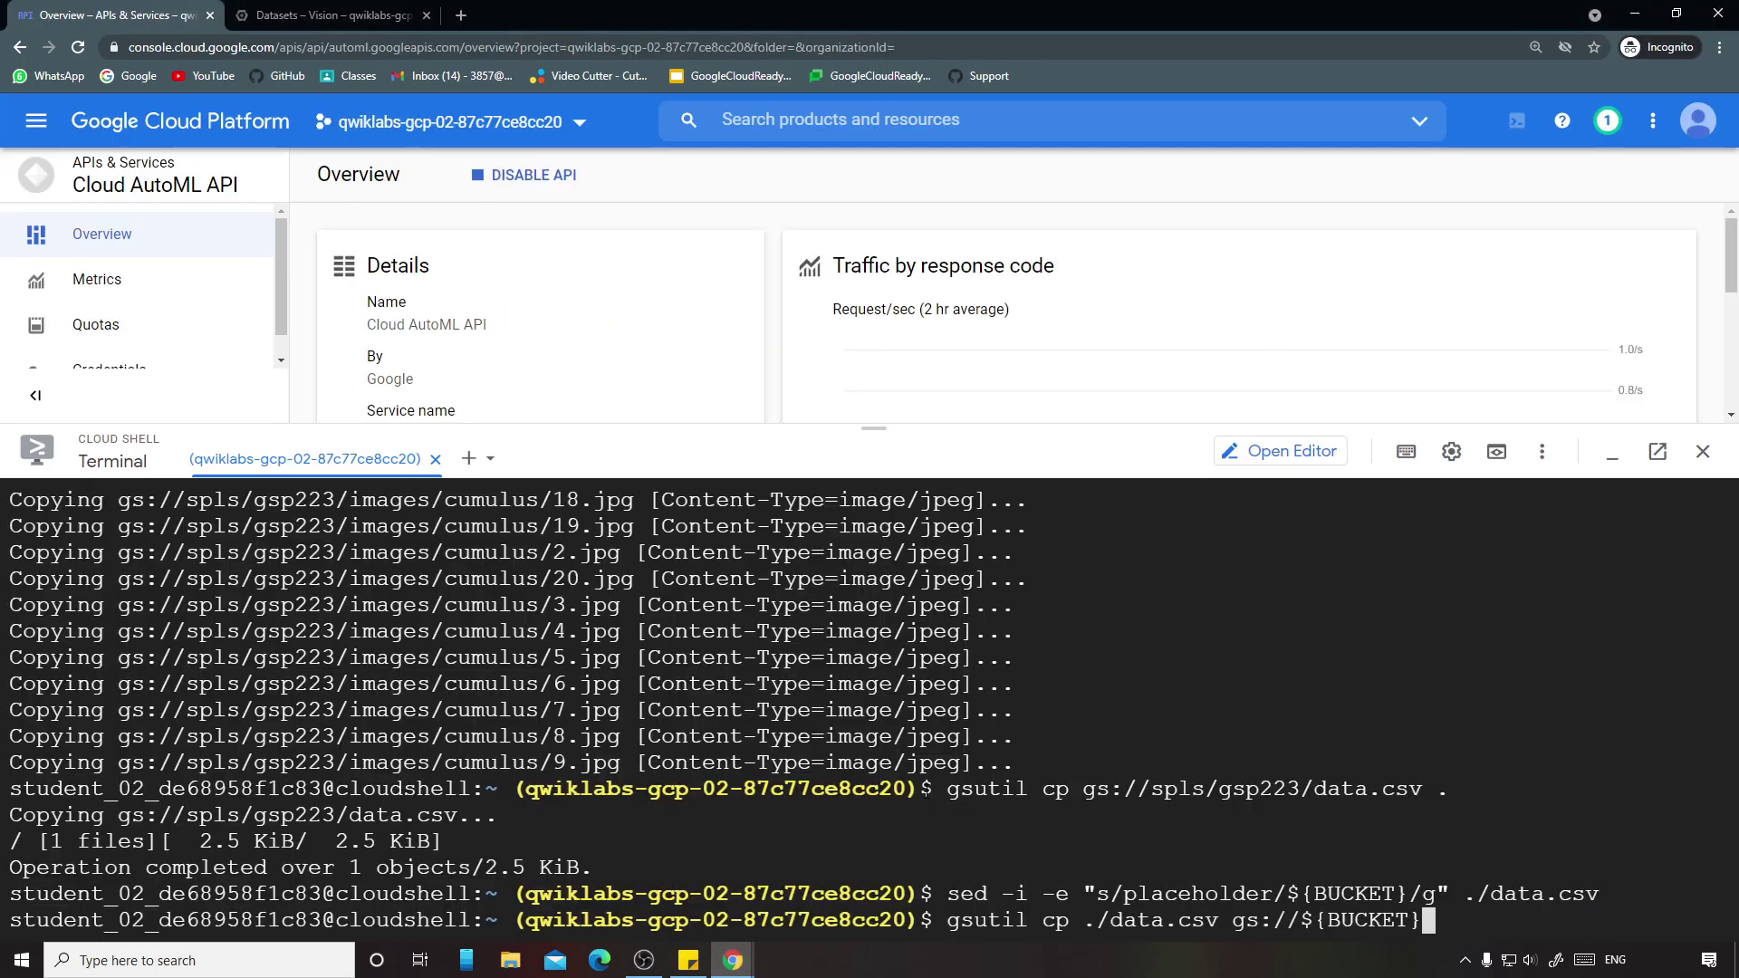
key(Return)
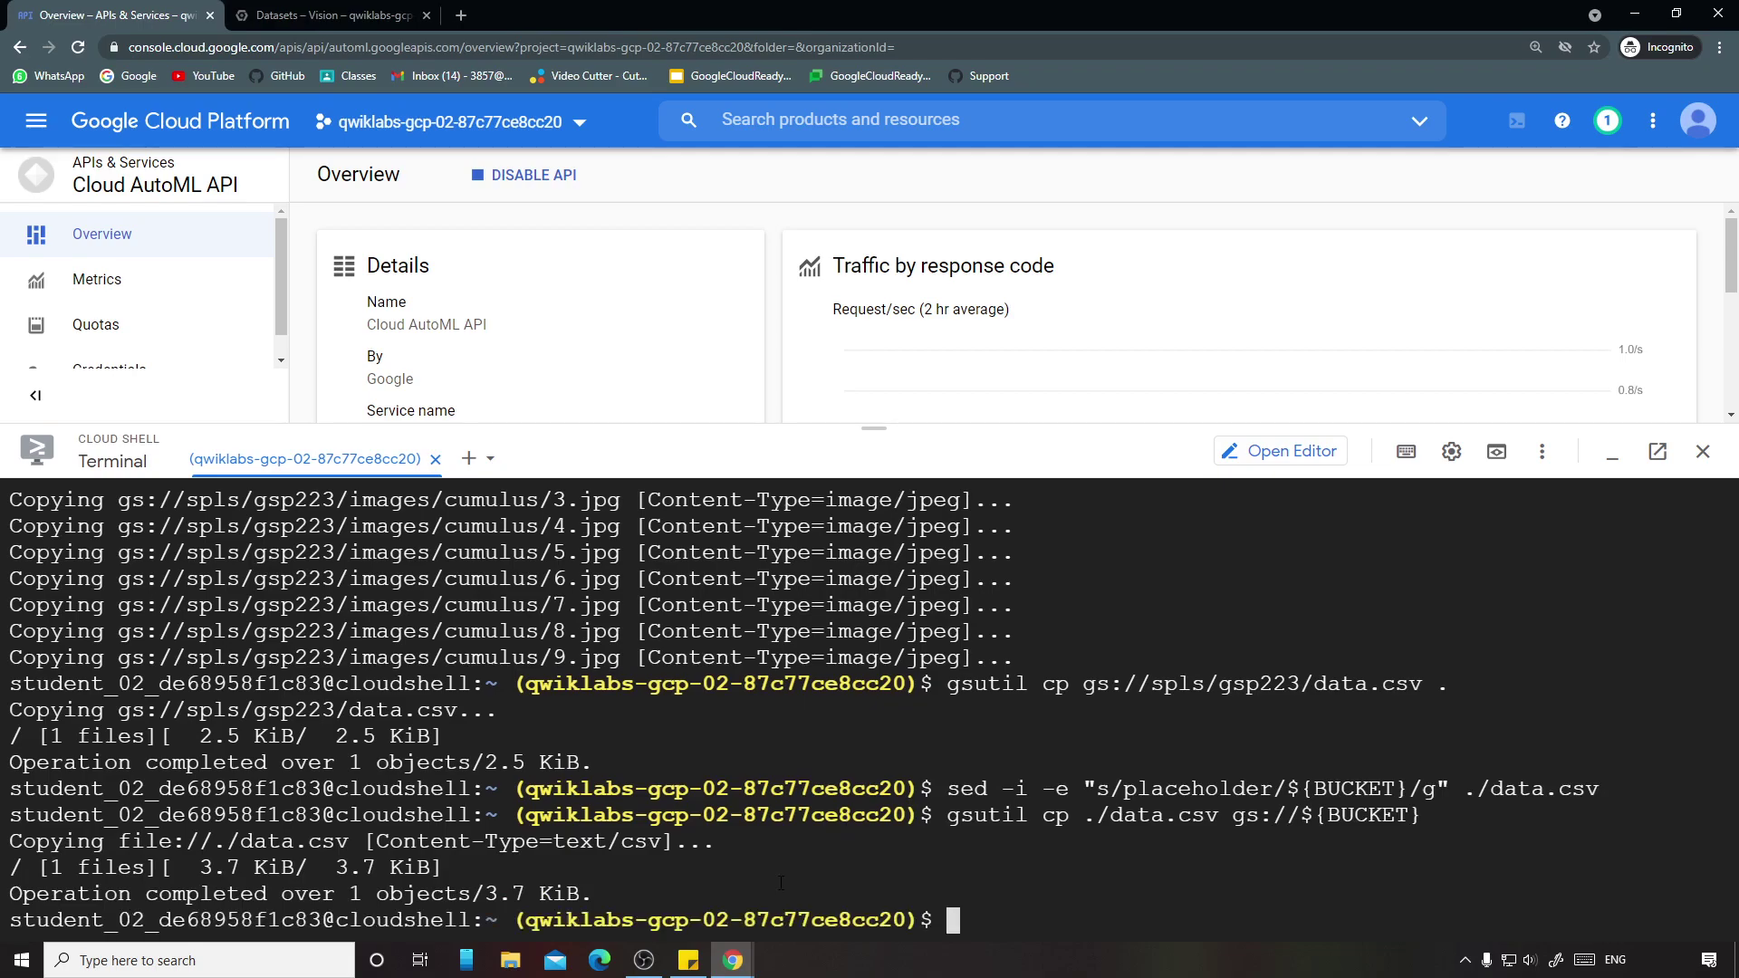
Step: Read the lab's new dataset instructions and start a new dataset on the Vision Datasets page
mouse_move(733, 958)
click(690, 901)
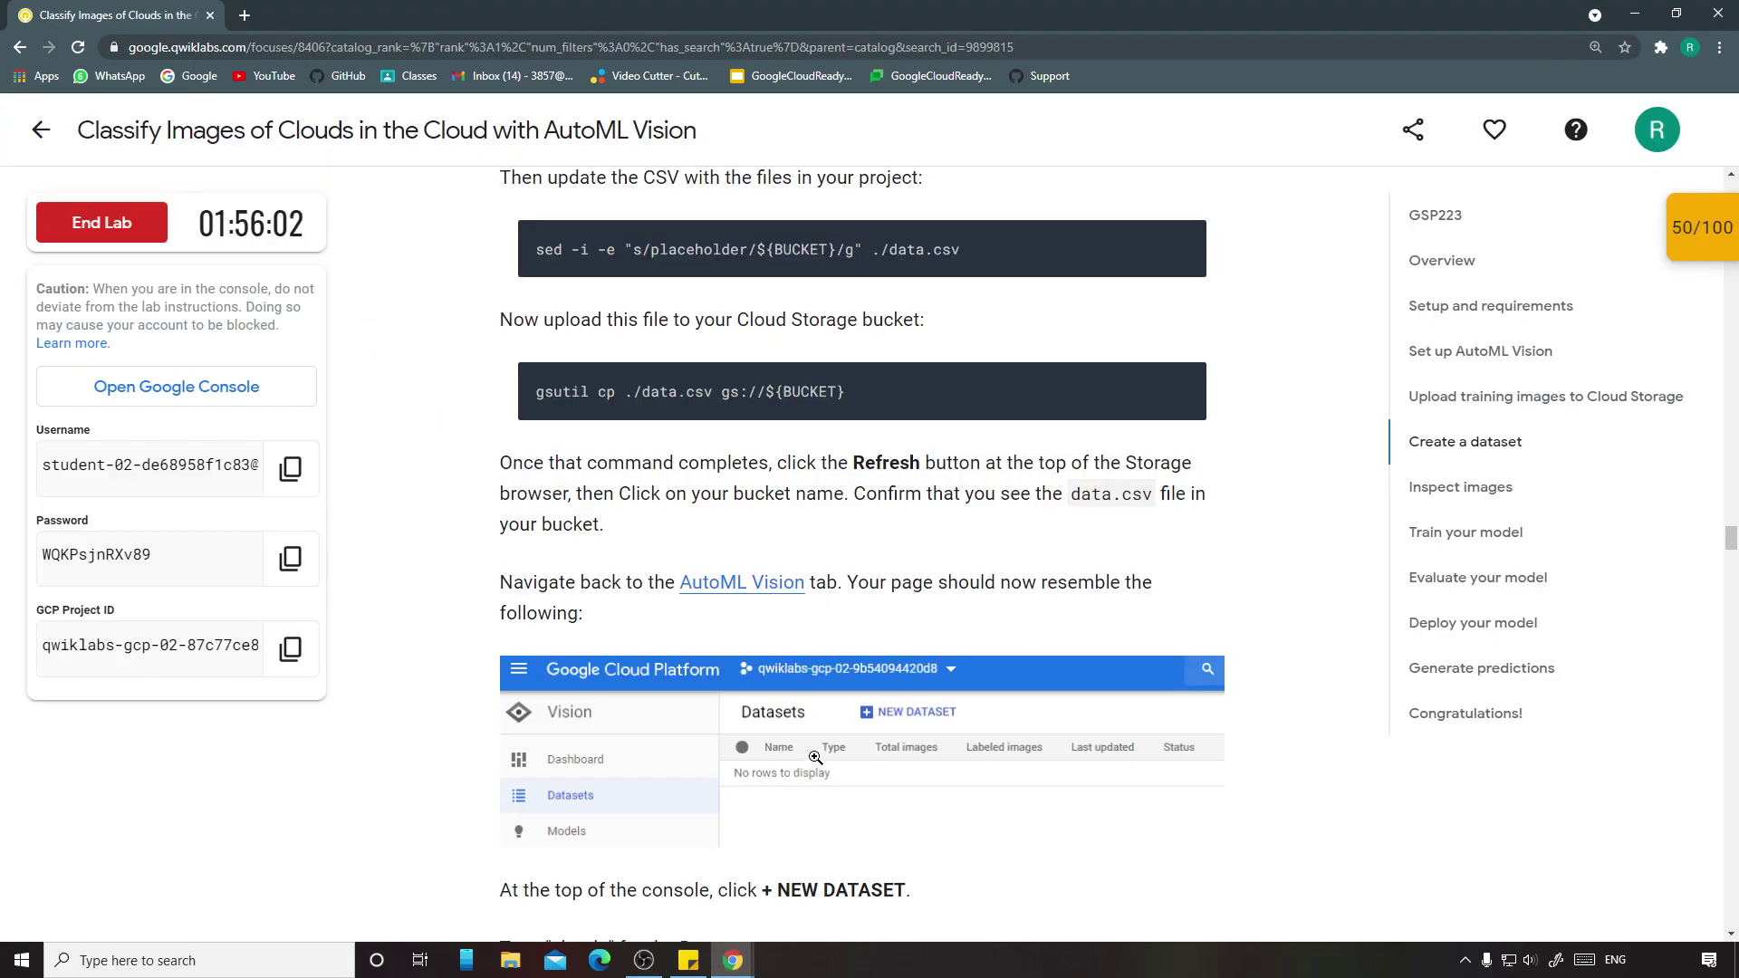
scroll(962, 638, down, 3)
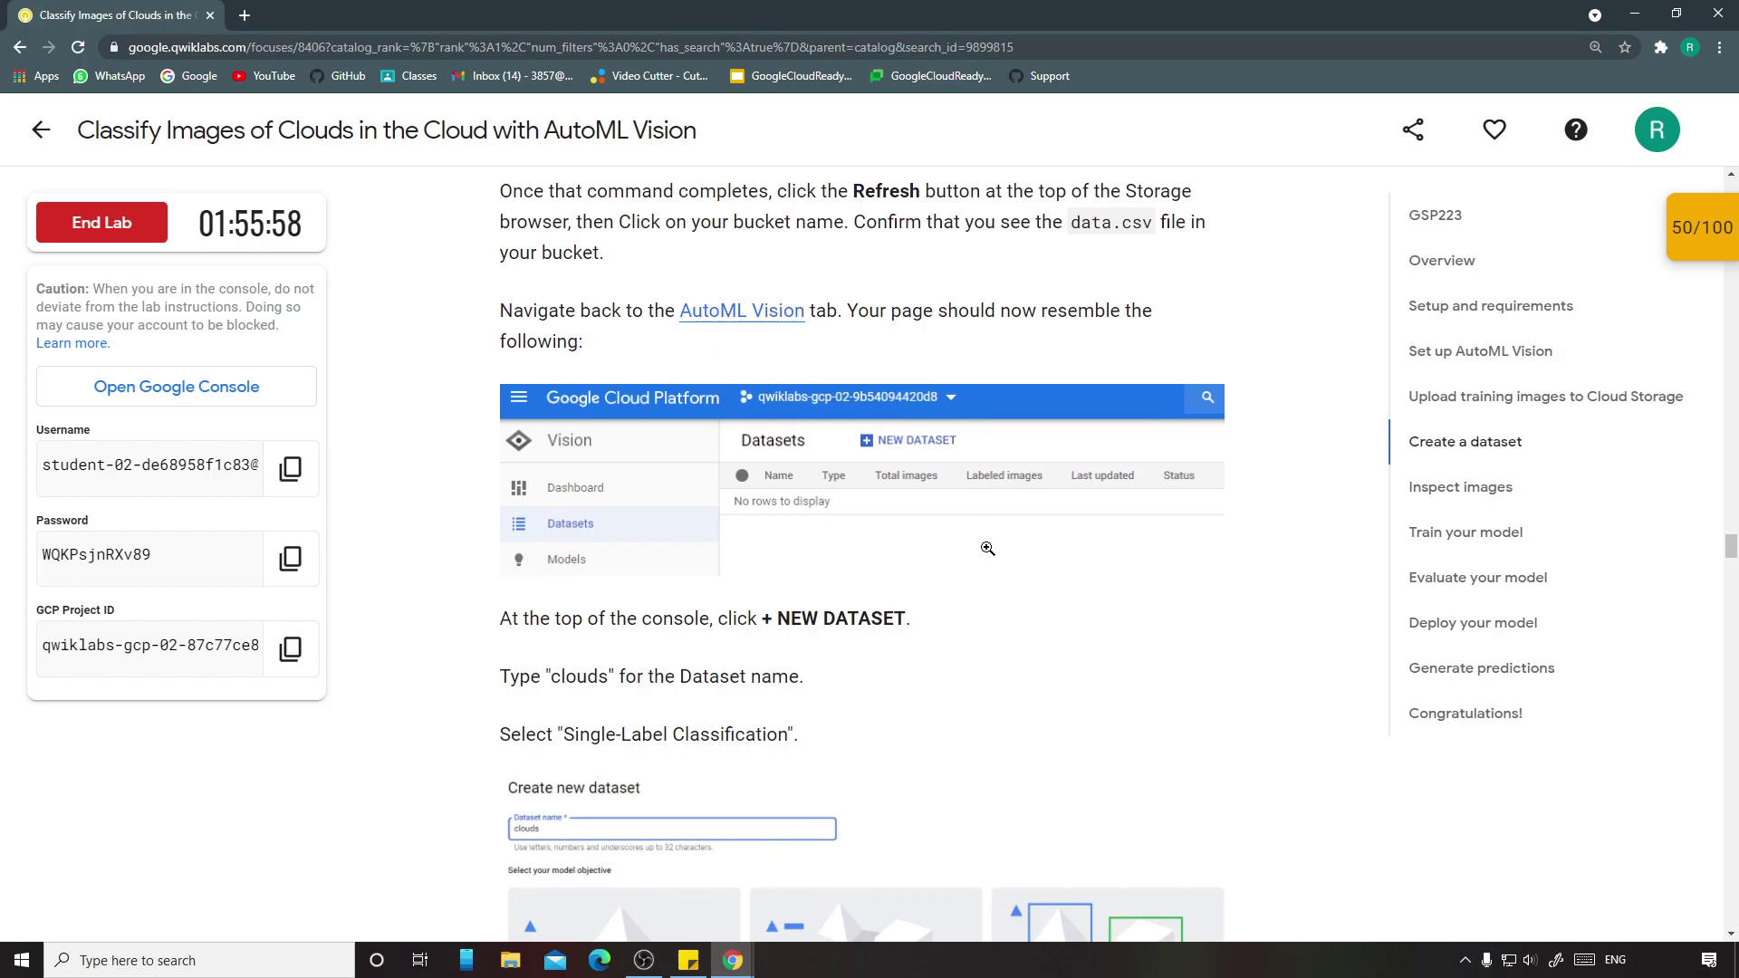
scroll(930, 603, down, 2)
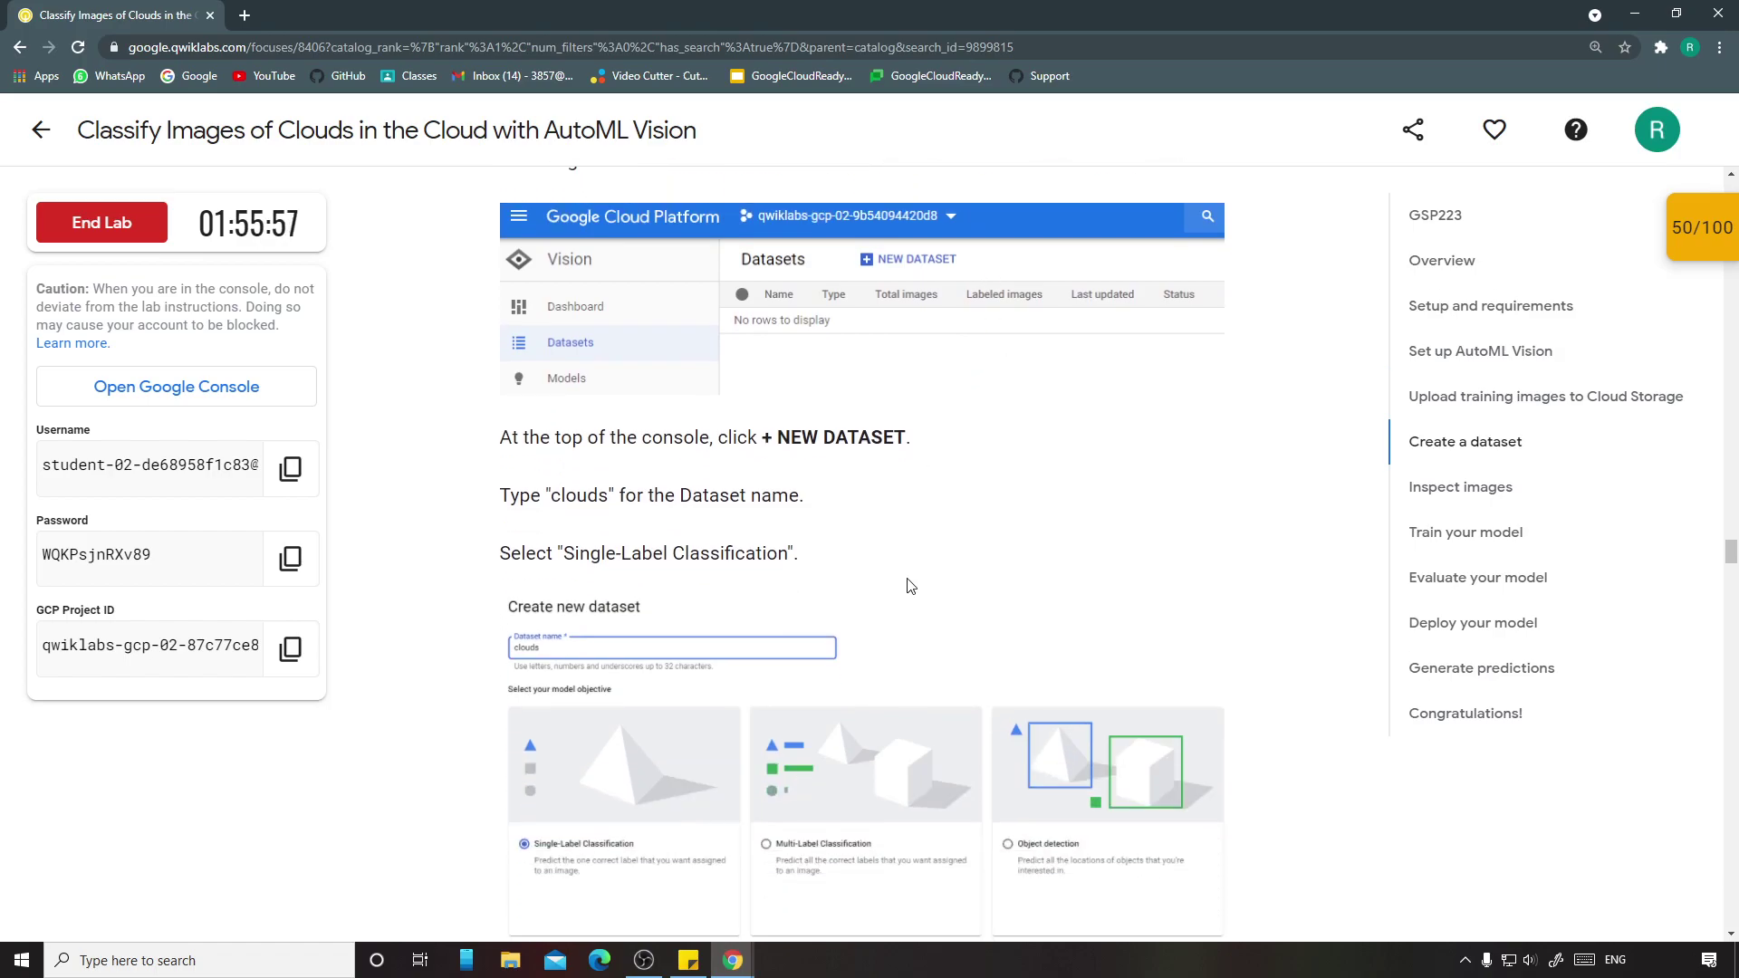
mouse_move(733, 960)
click(751, 909)
click(426, 8)
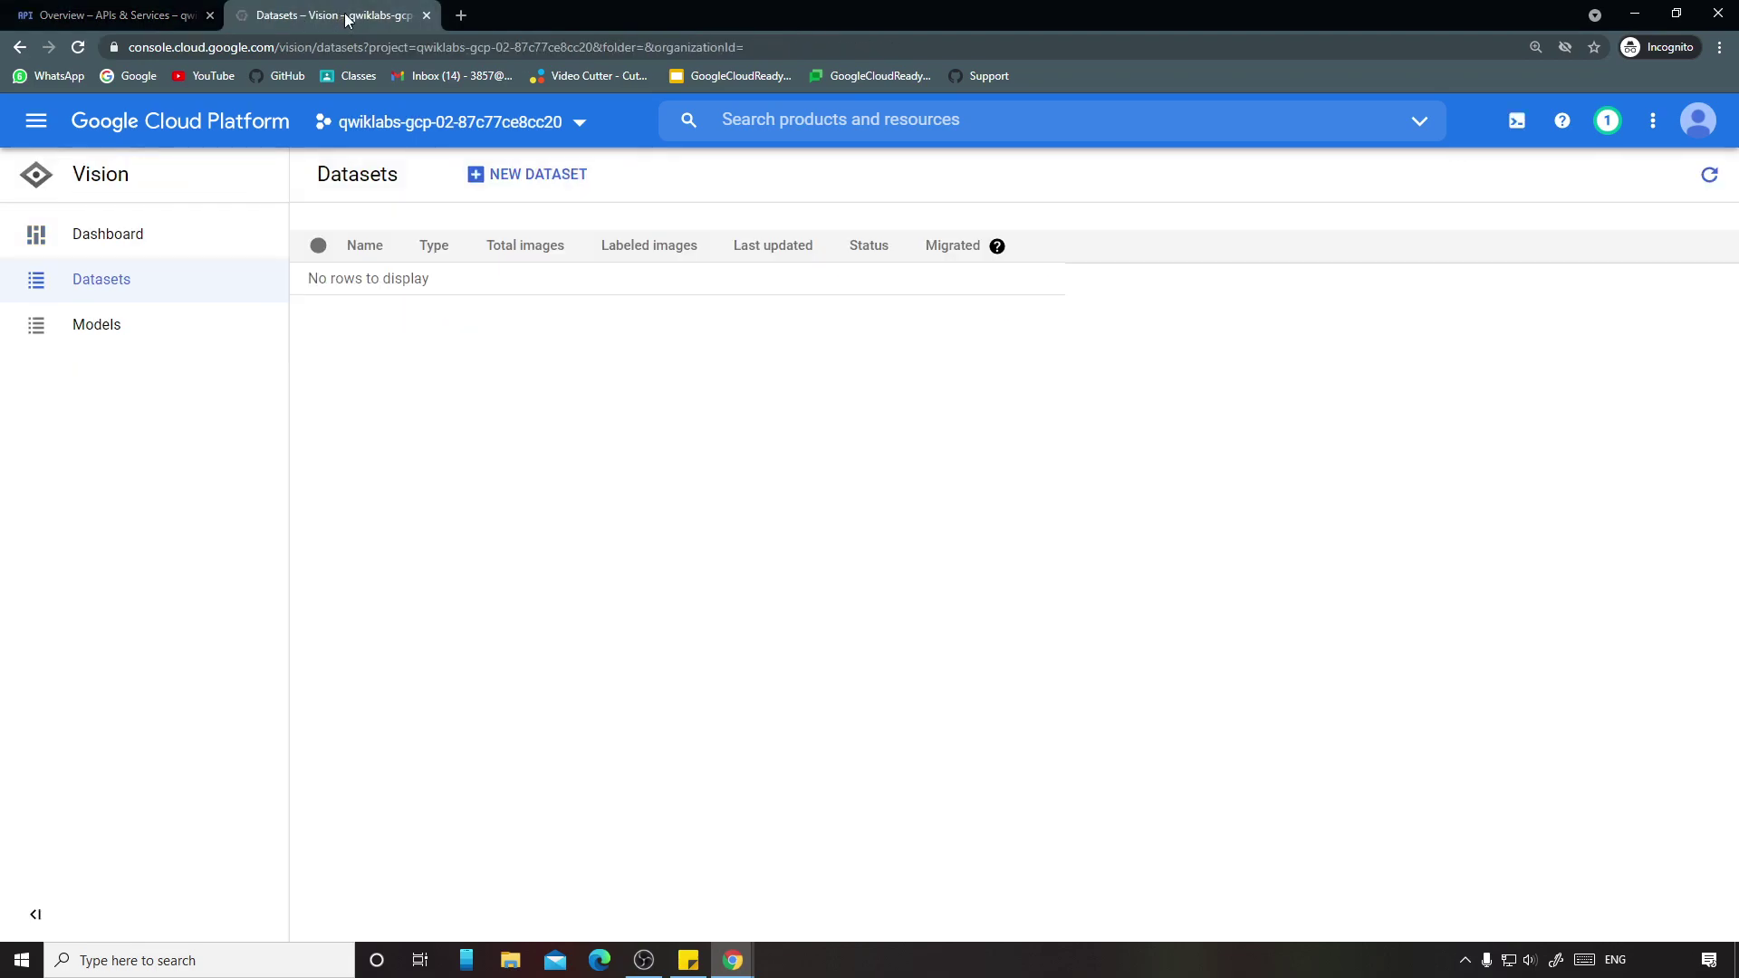
click(511, 181)
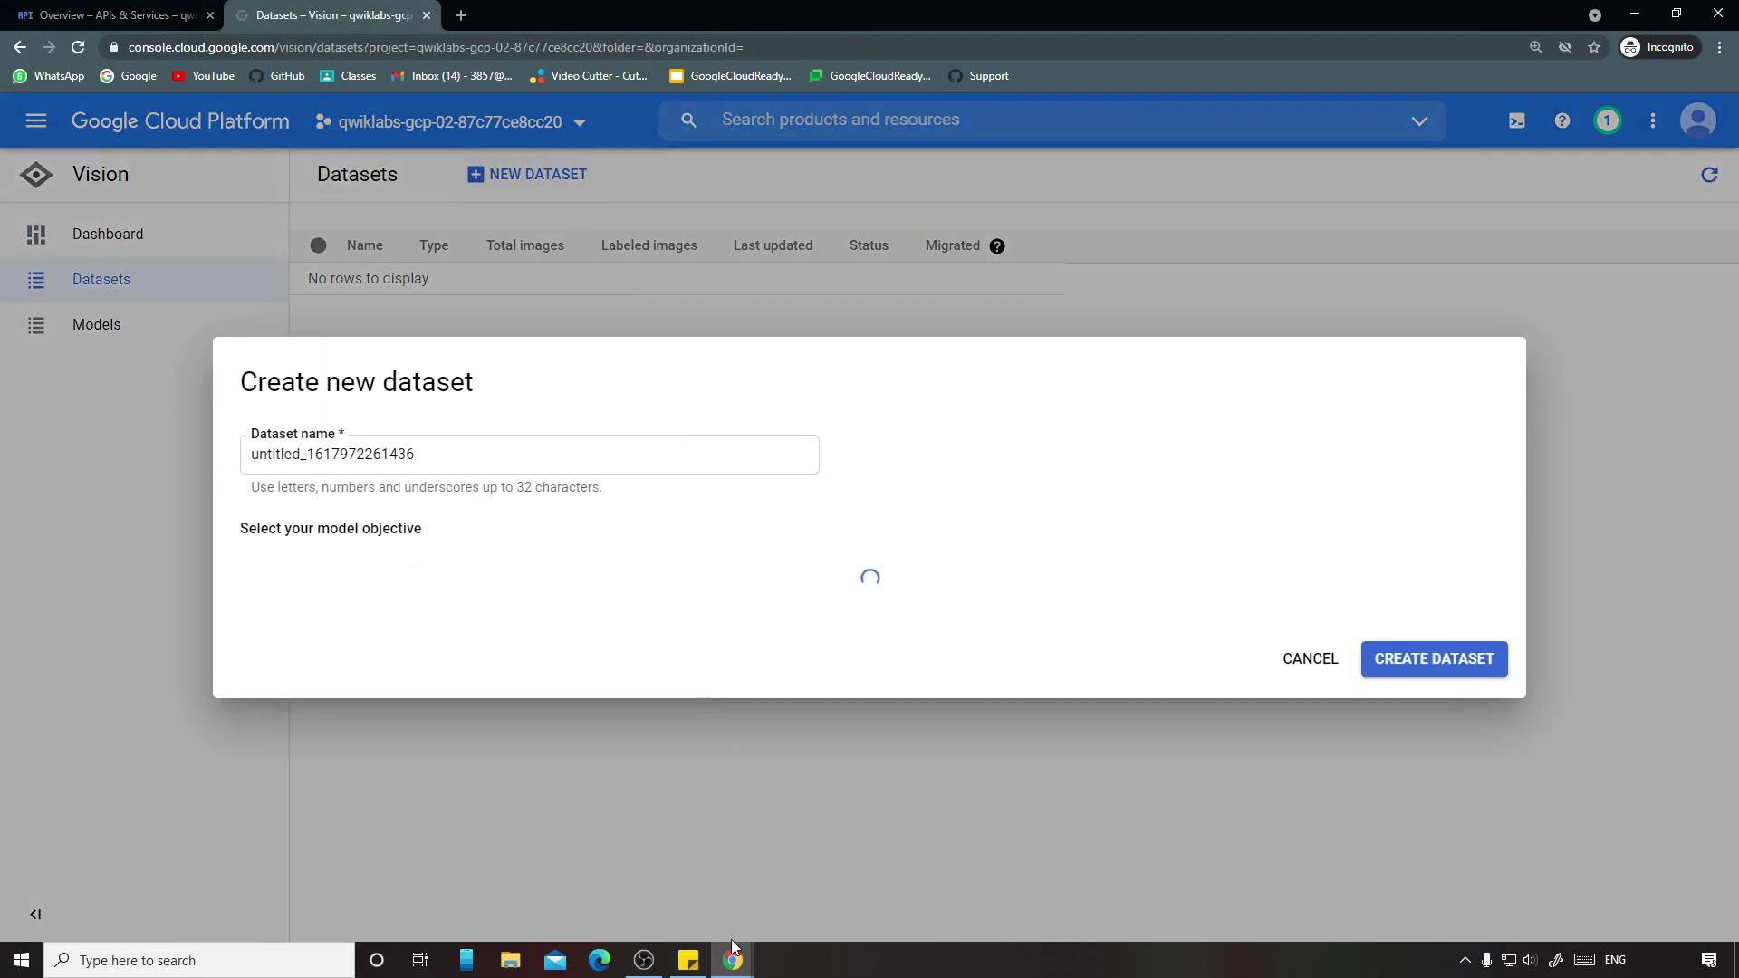
Step: Name the dataset clouds as given in the lab, keep the Single-Label Classification objective, and create the dataset
mouse_move(732, 942)
click(661, 896)
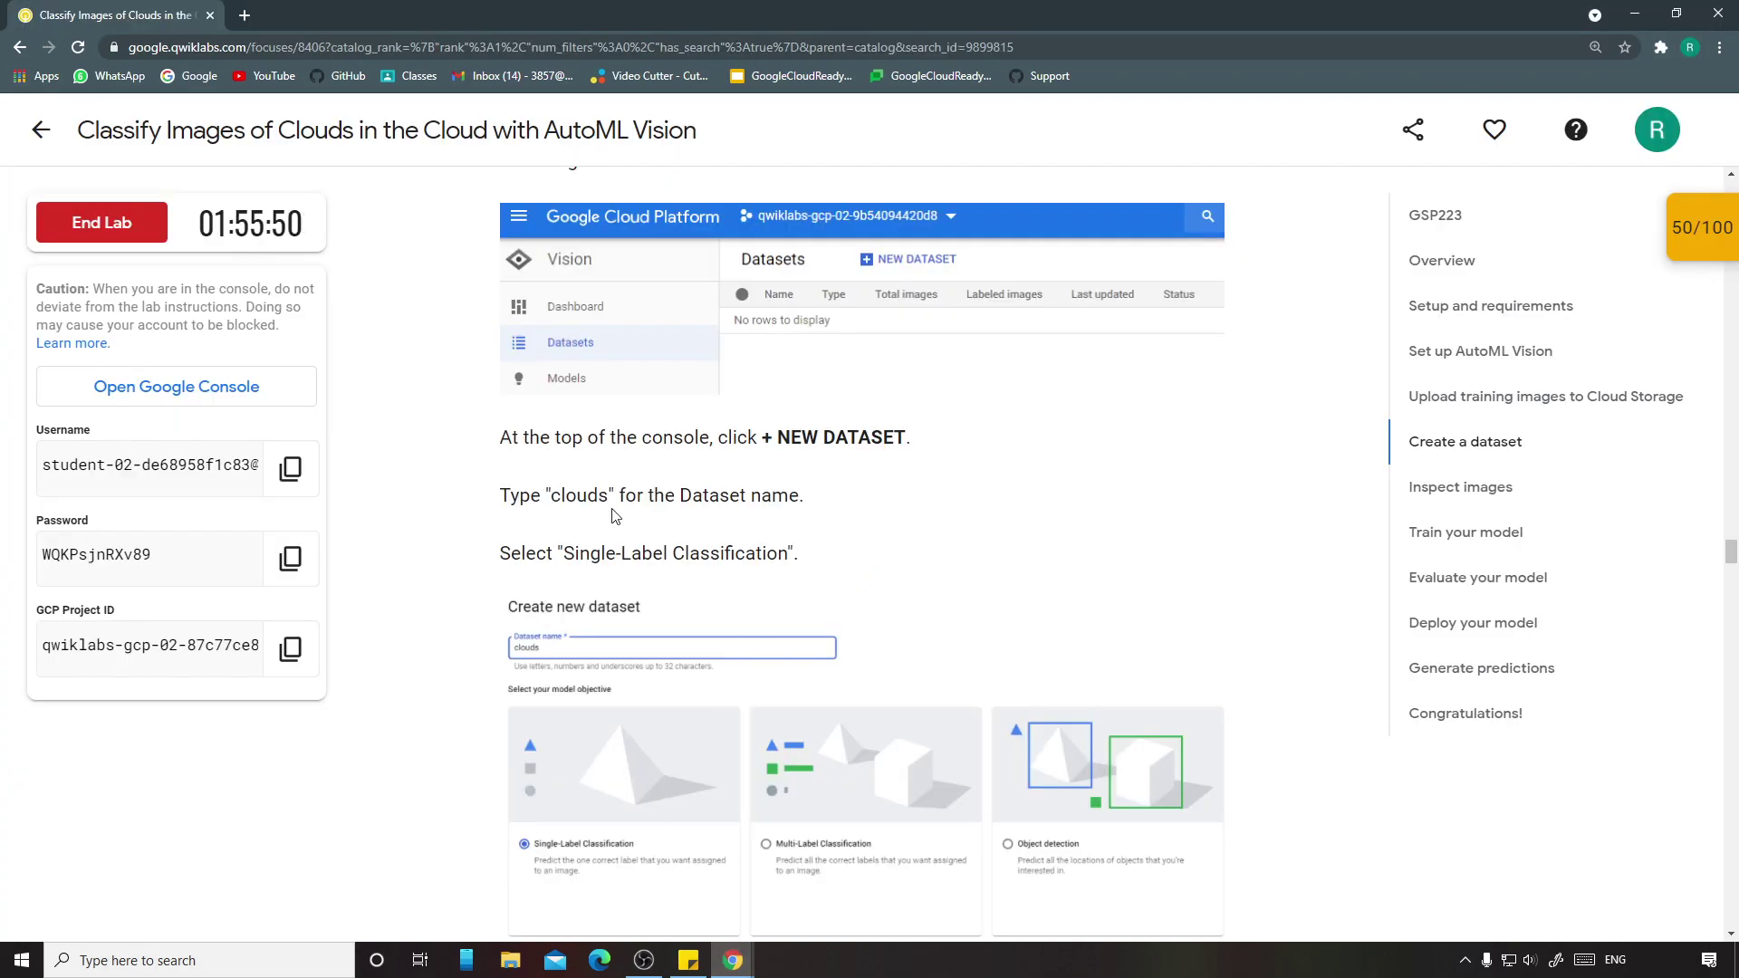
drag(552, 501, 605, 497)
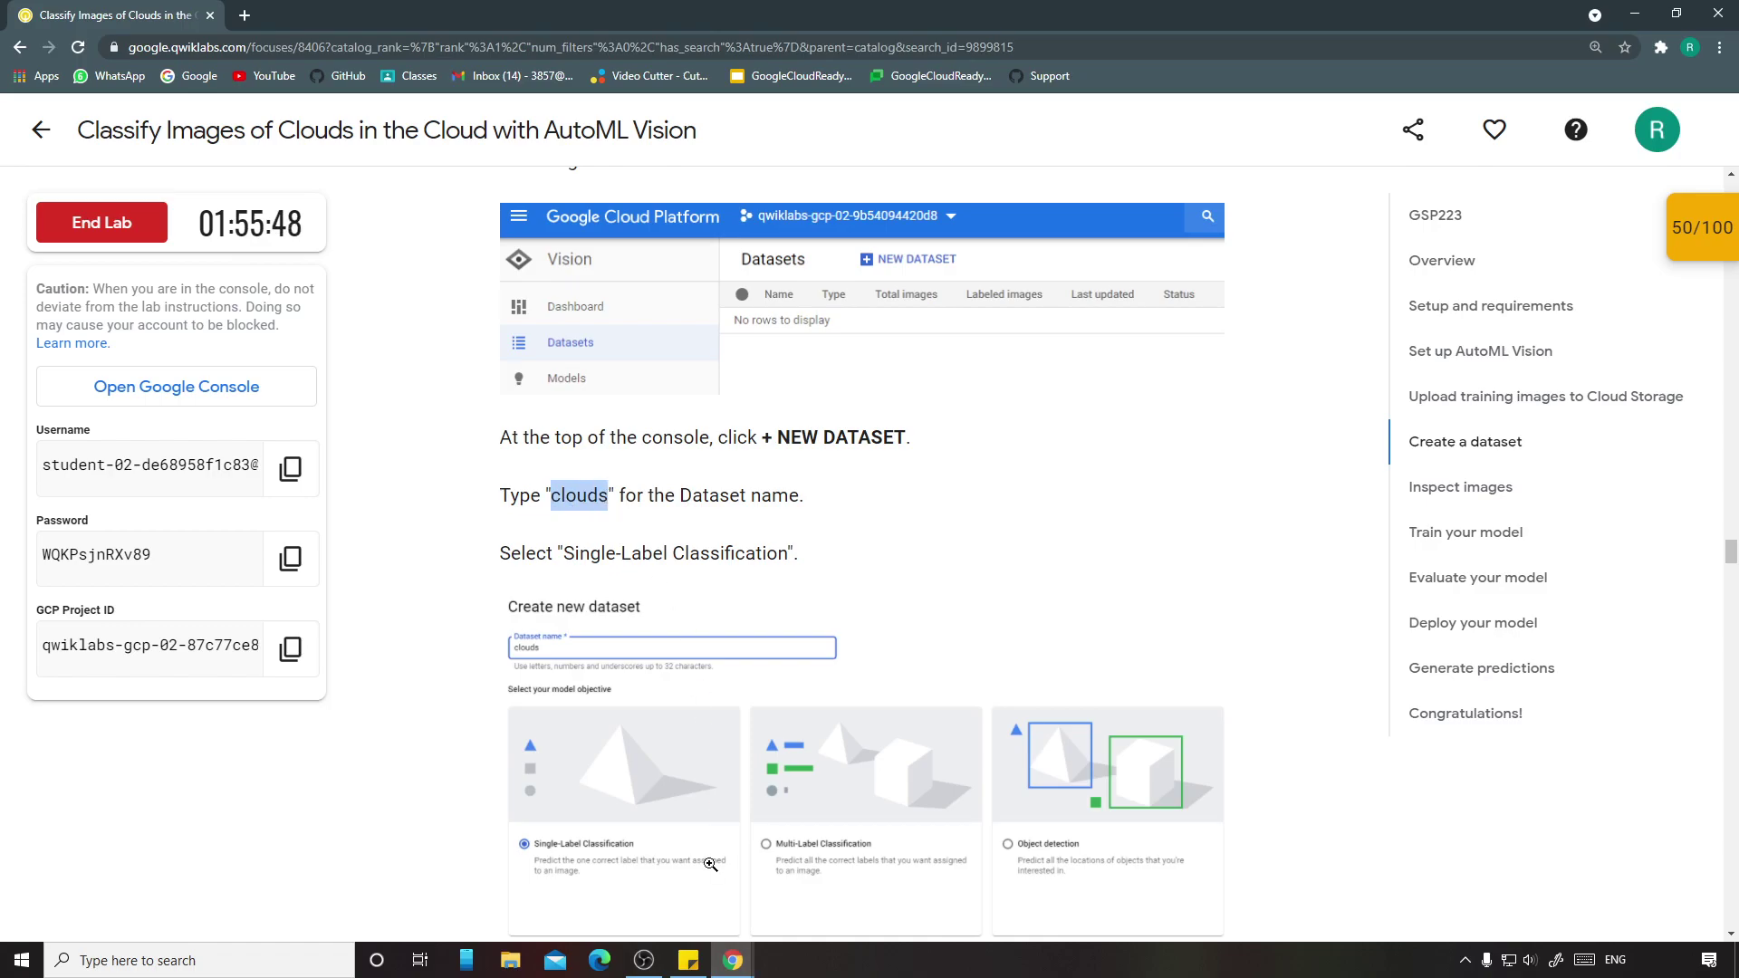
mouse_move(734, 951)
click(837, 870)
click(444, 340)
double_click(443, 340)
key(ctrl+v)
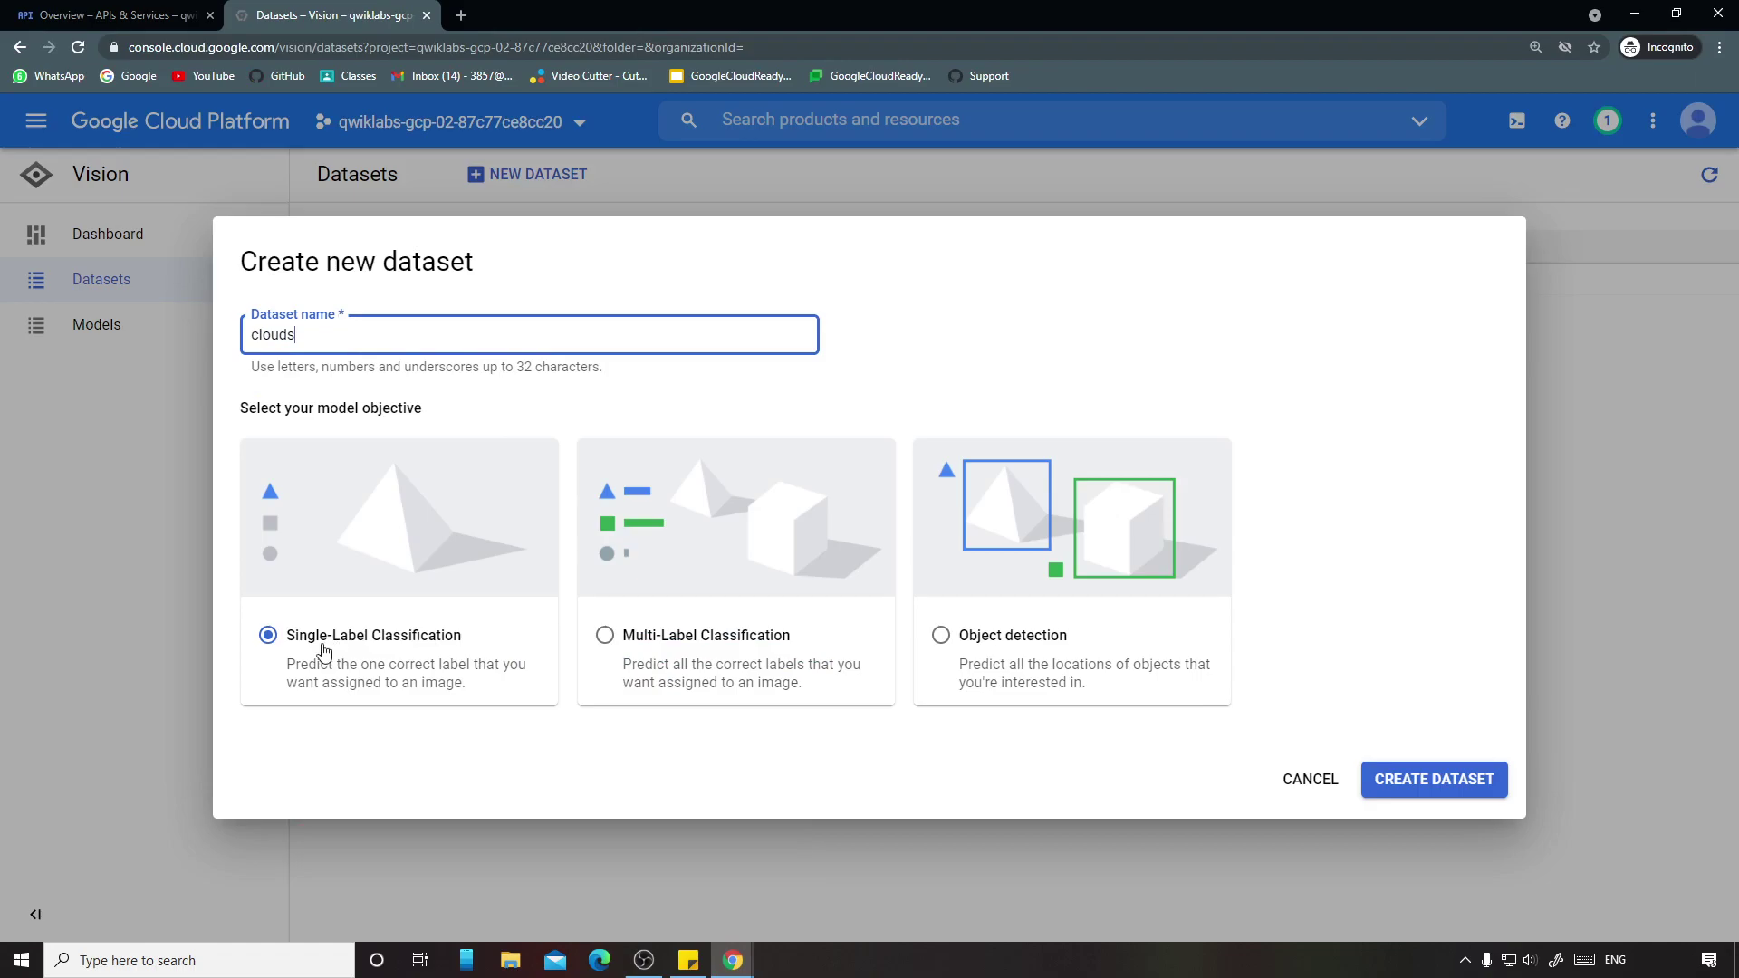
click(1435, 783)
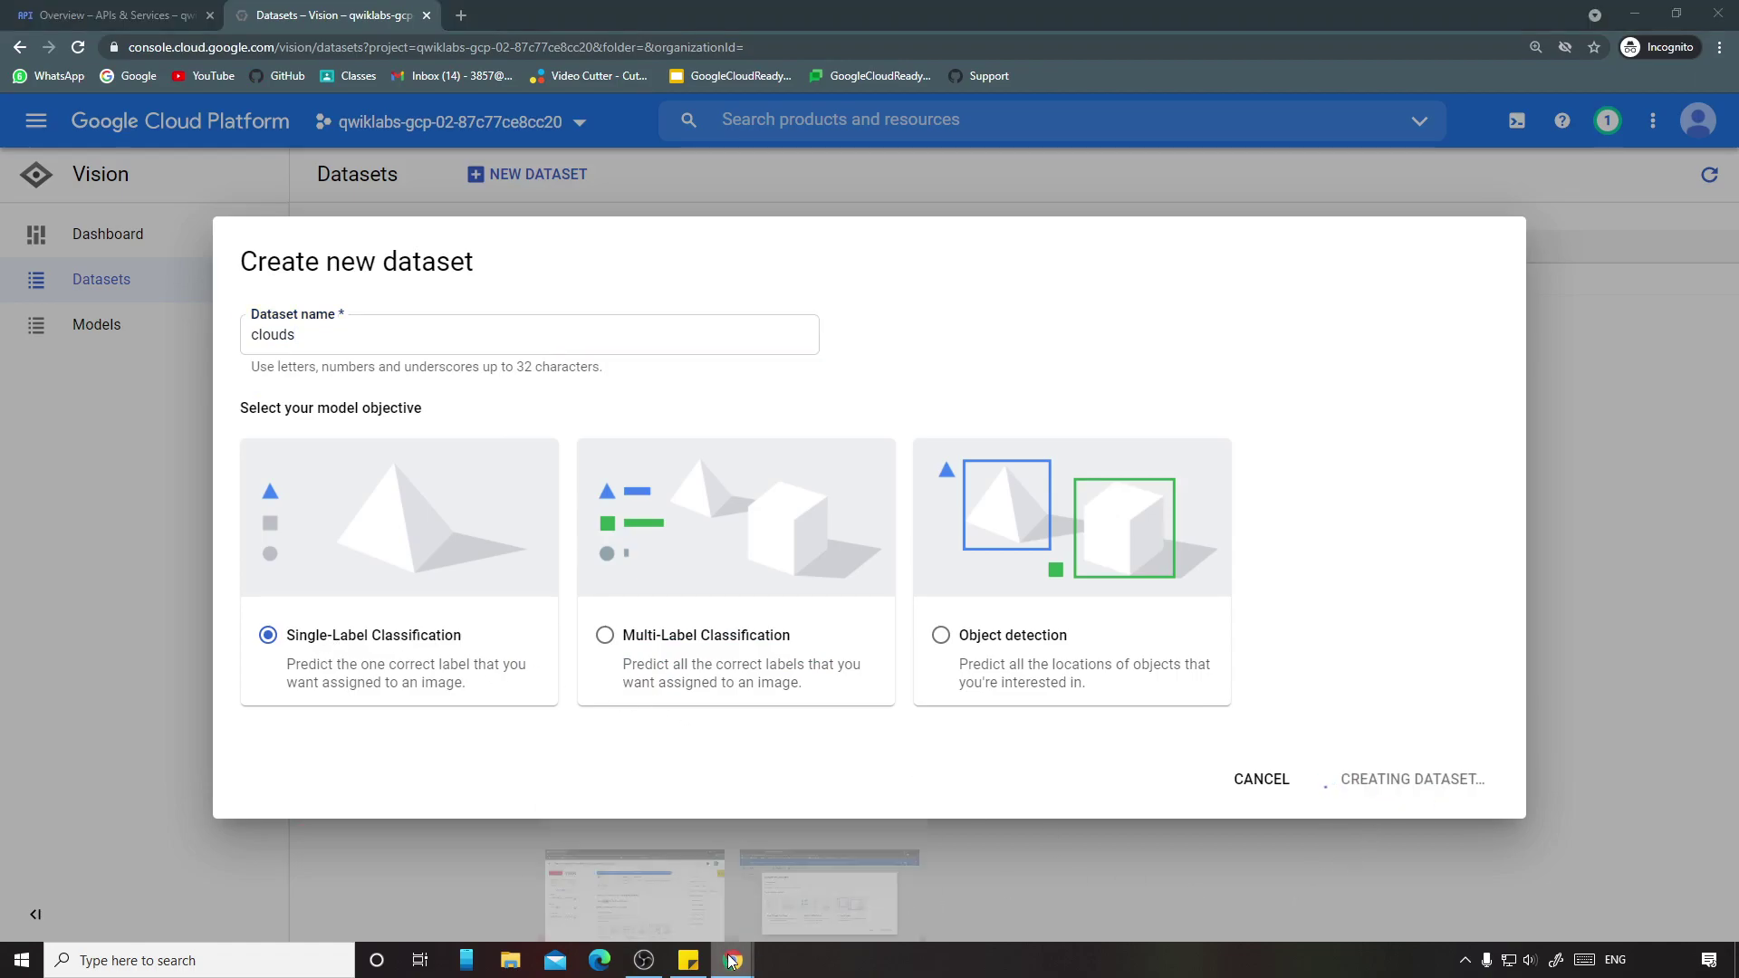
Step: Check the lab's import instructions and set the clouds dataset's import source to "Select a CSV file on Cloud Storage"
key(alt+Tab)
scroll(740, 766, down, 6)
scroll(740, 766, down, 2)
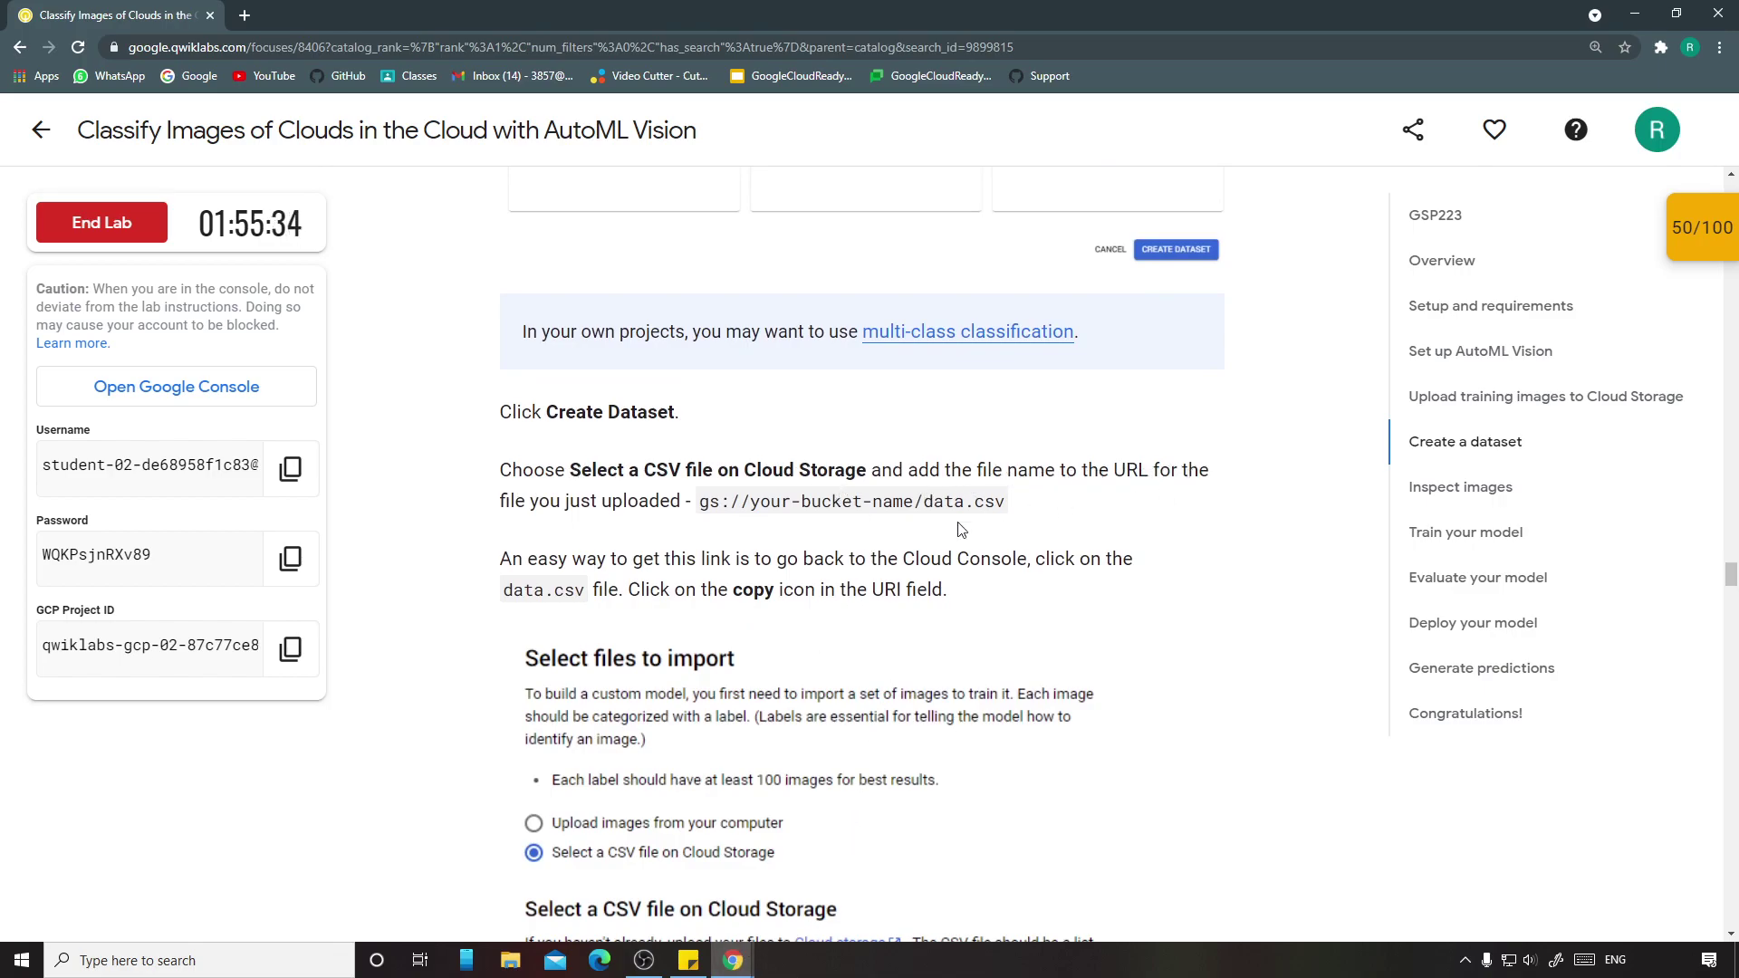
drag(705, 506, 1025, 508)
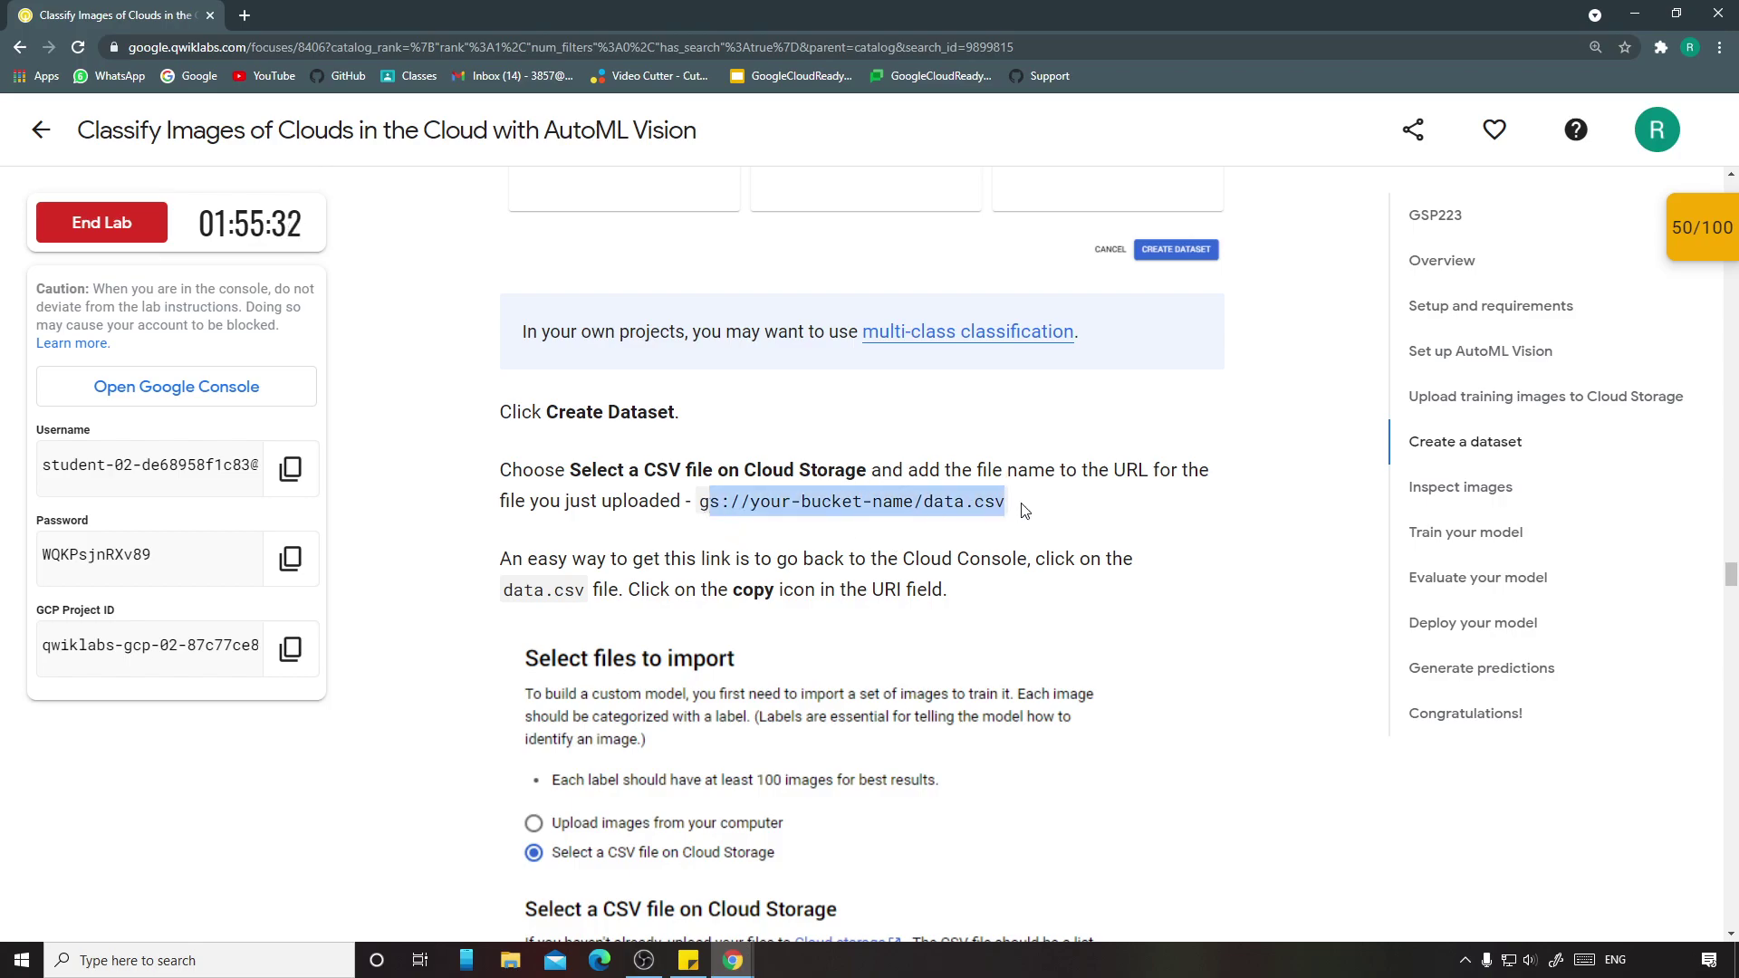
mouse_move(733, 960)
click(869, 859)
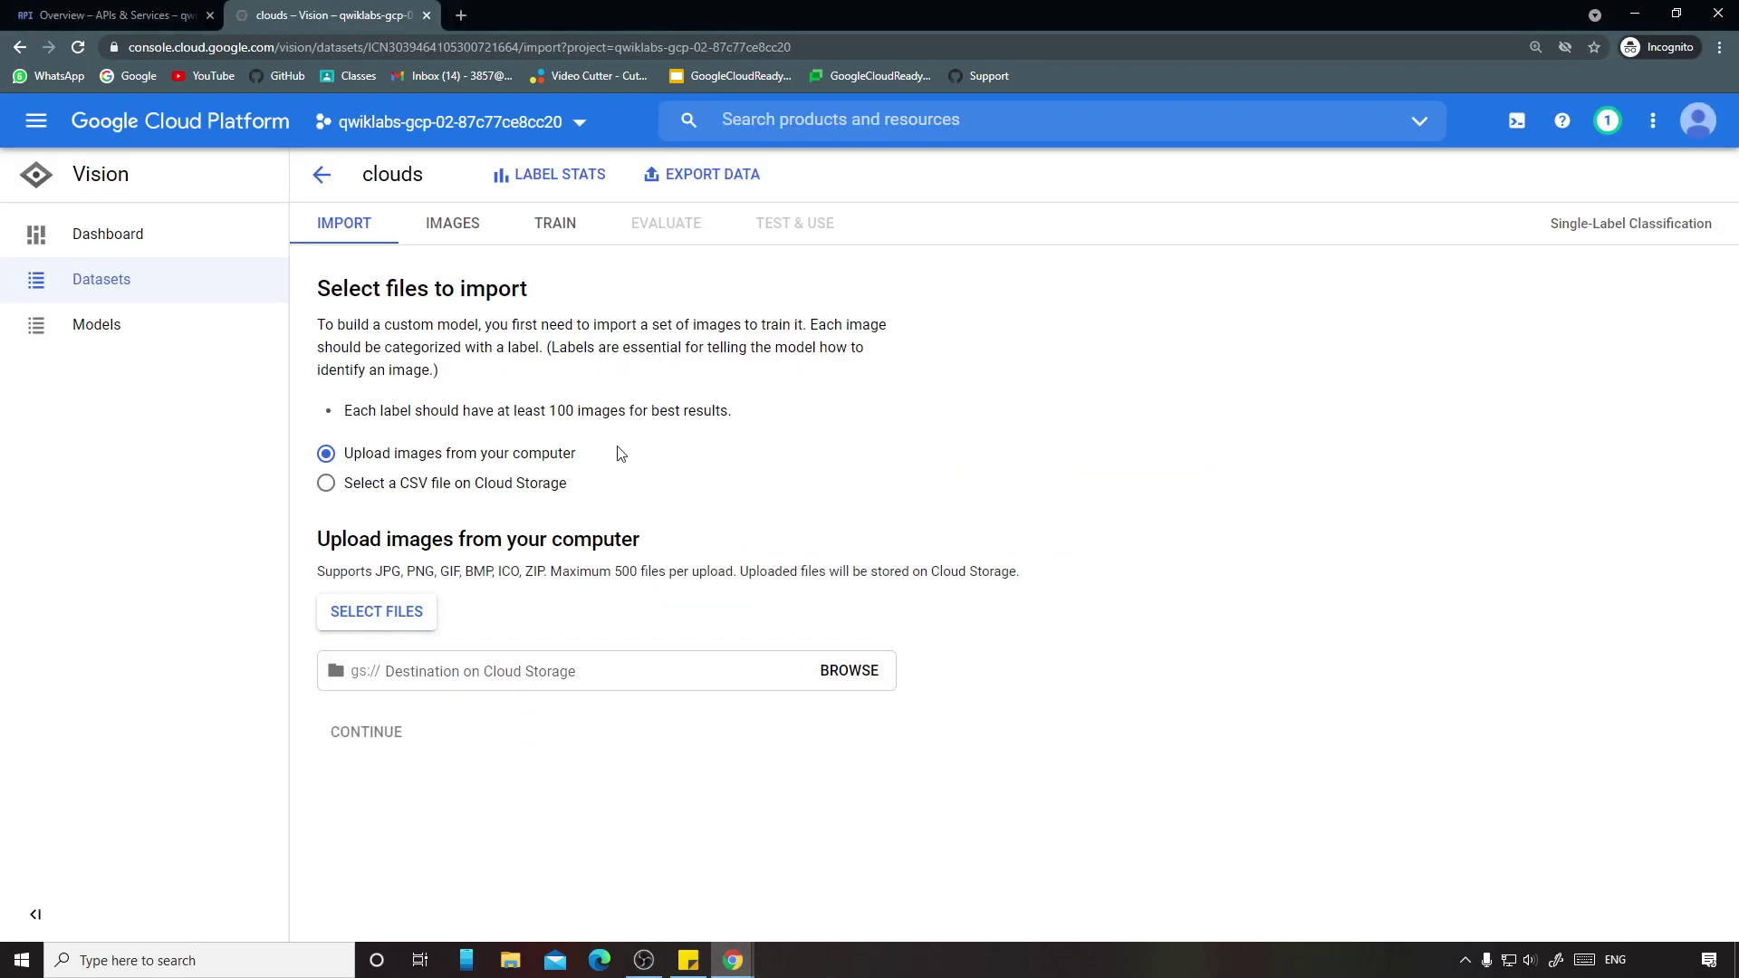
click(534, 488)
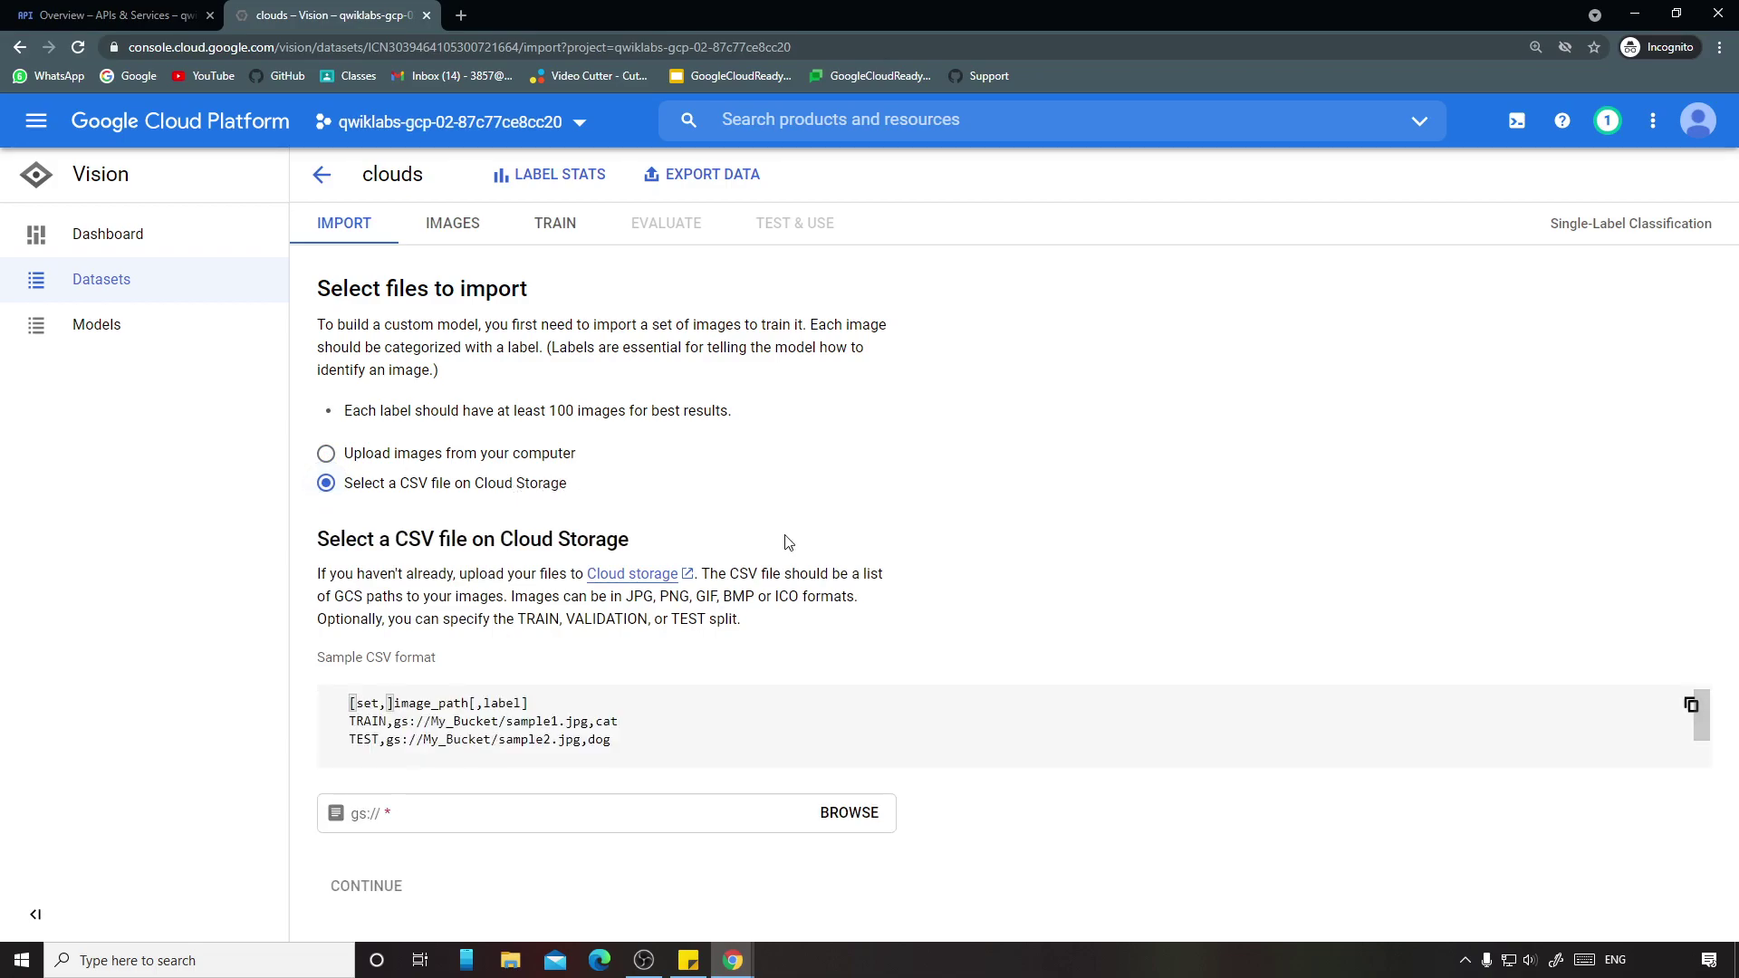
click(849, 812)
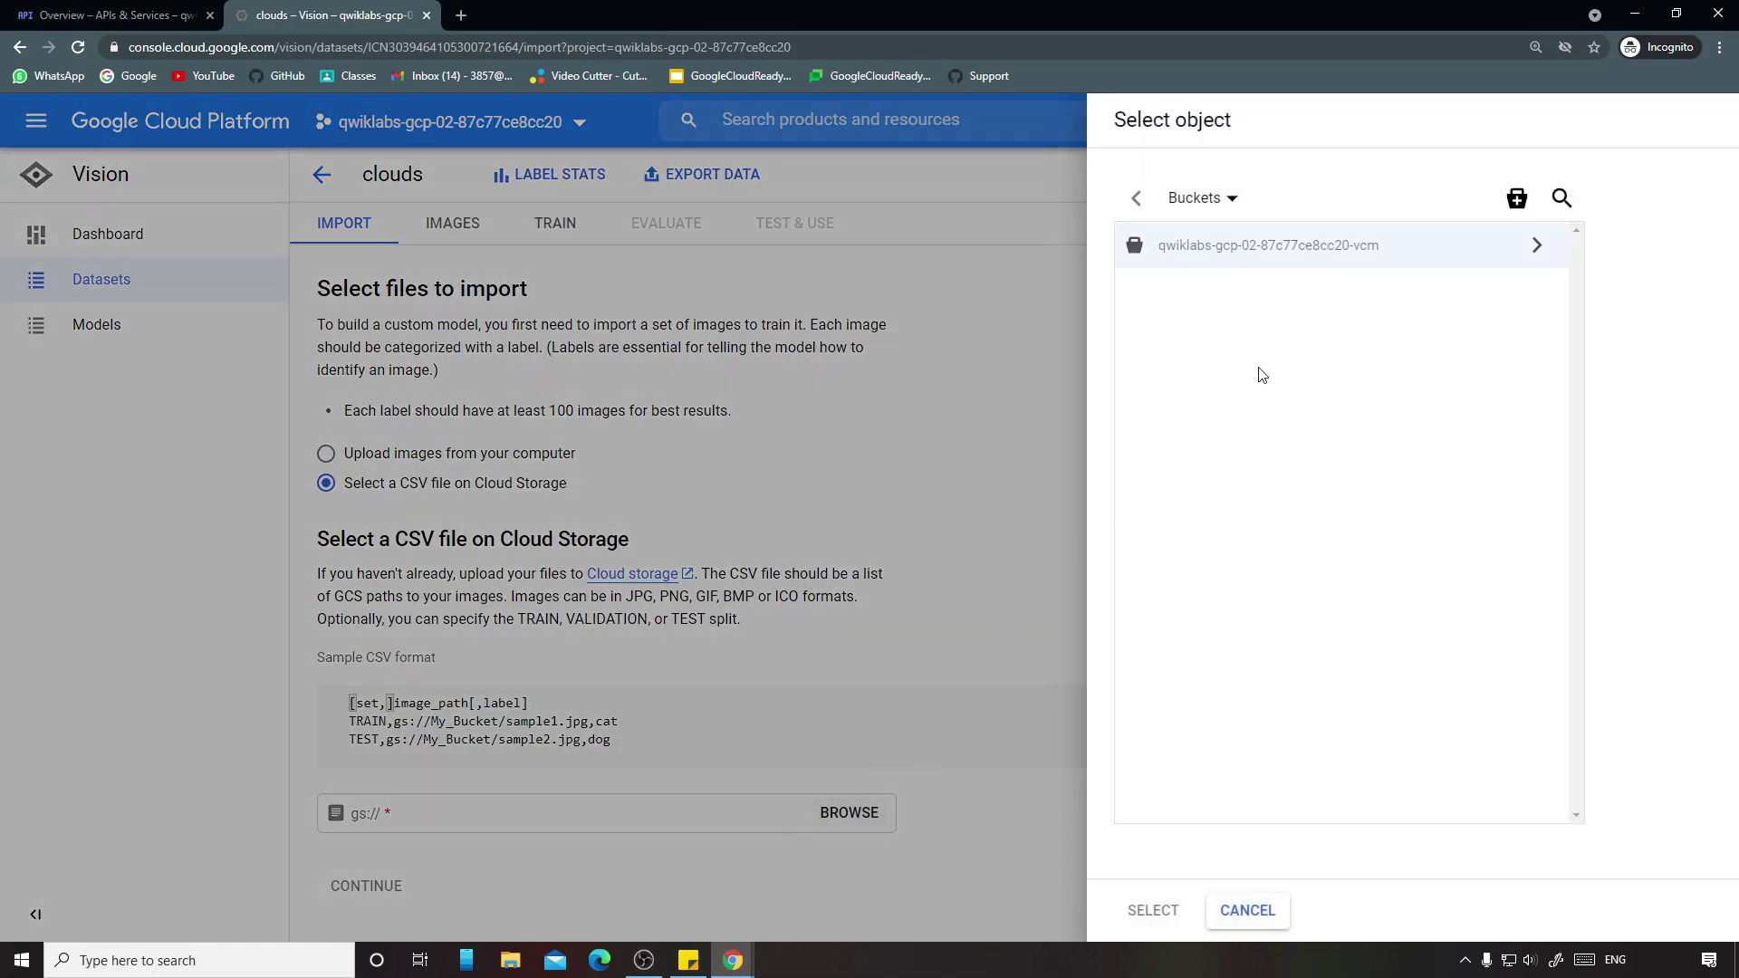
click(1513, 265)
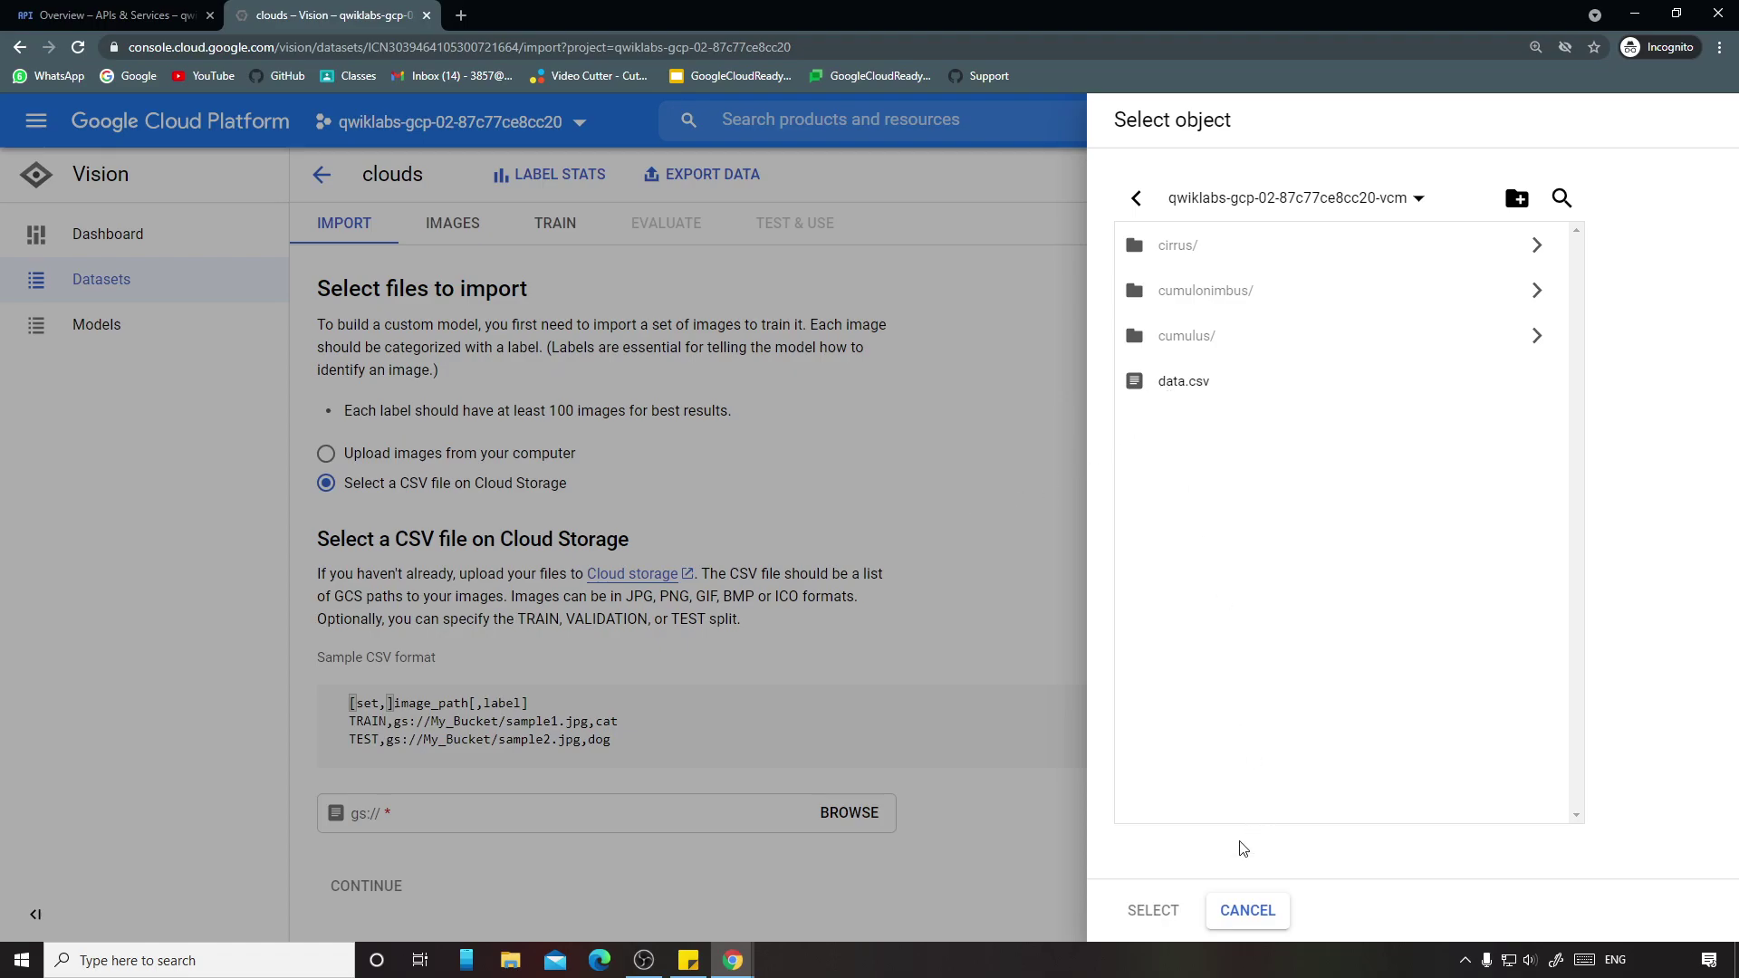
click(1210, 911)
Step: Copy the sample path gs://your-bucket-name/data.csv from the lab and enter it as the CSV file location
mouse_move(733, 961)
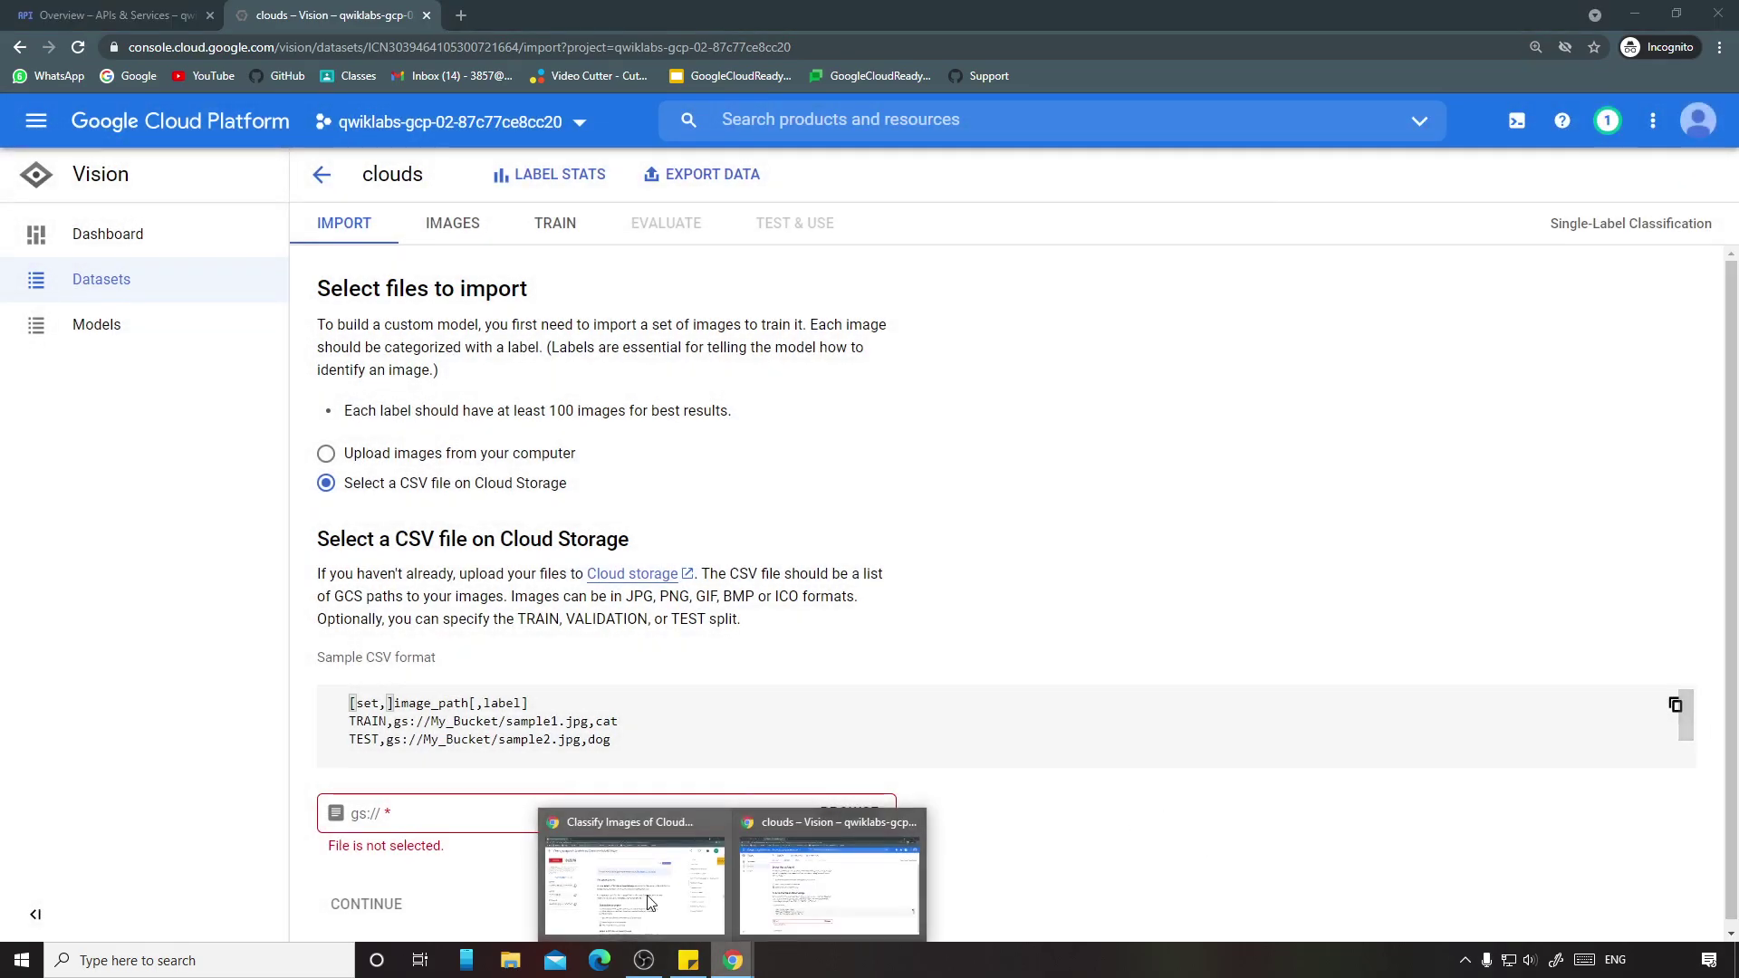
click(626, 920)
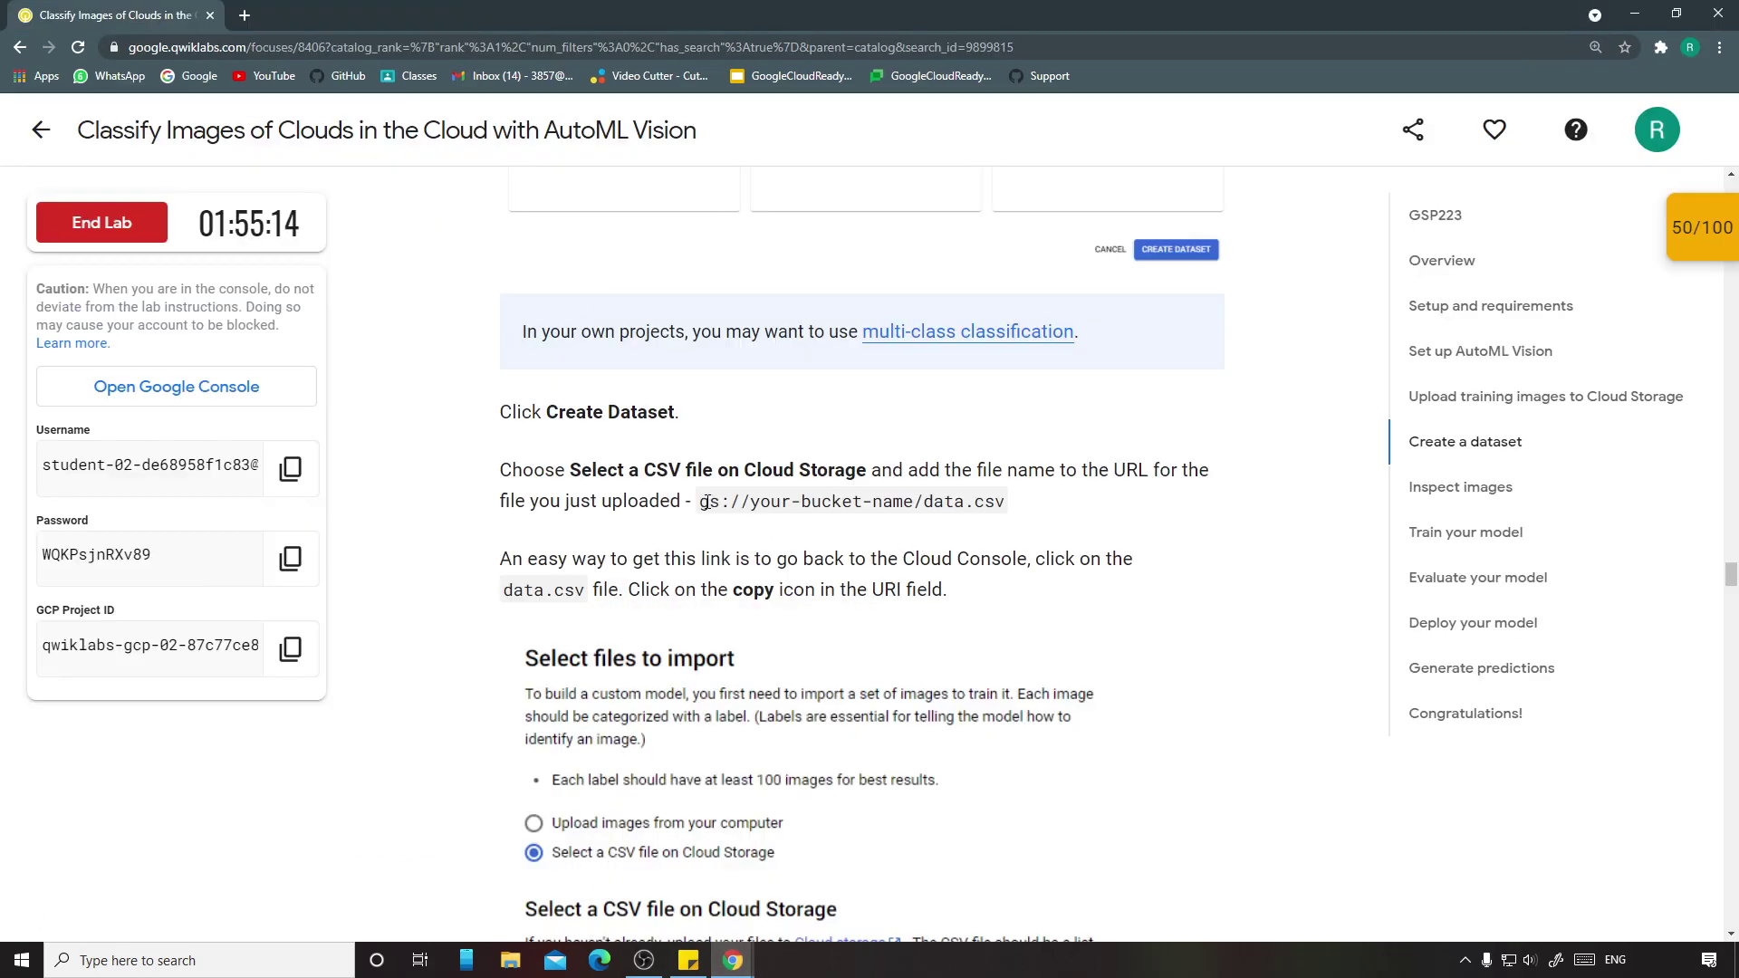
drag(703, 503, 1005, 498)
key(ctrl+c)
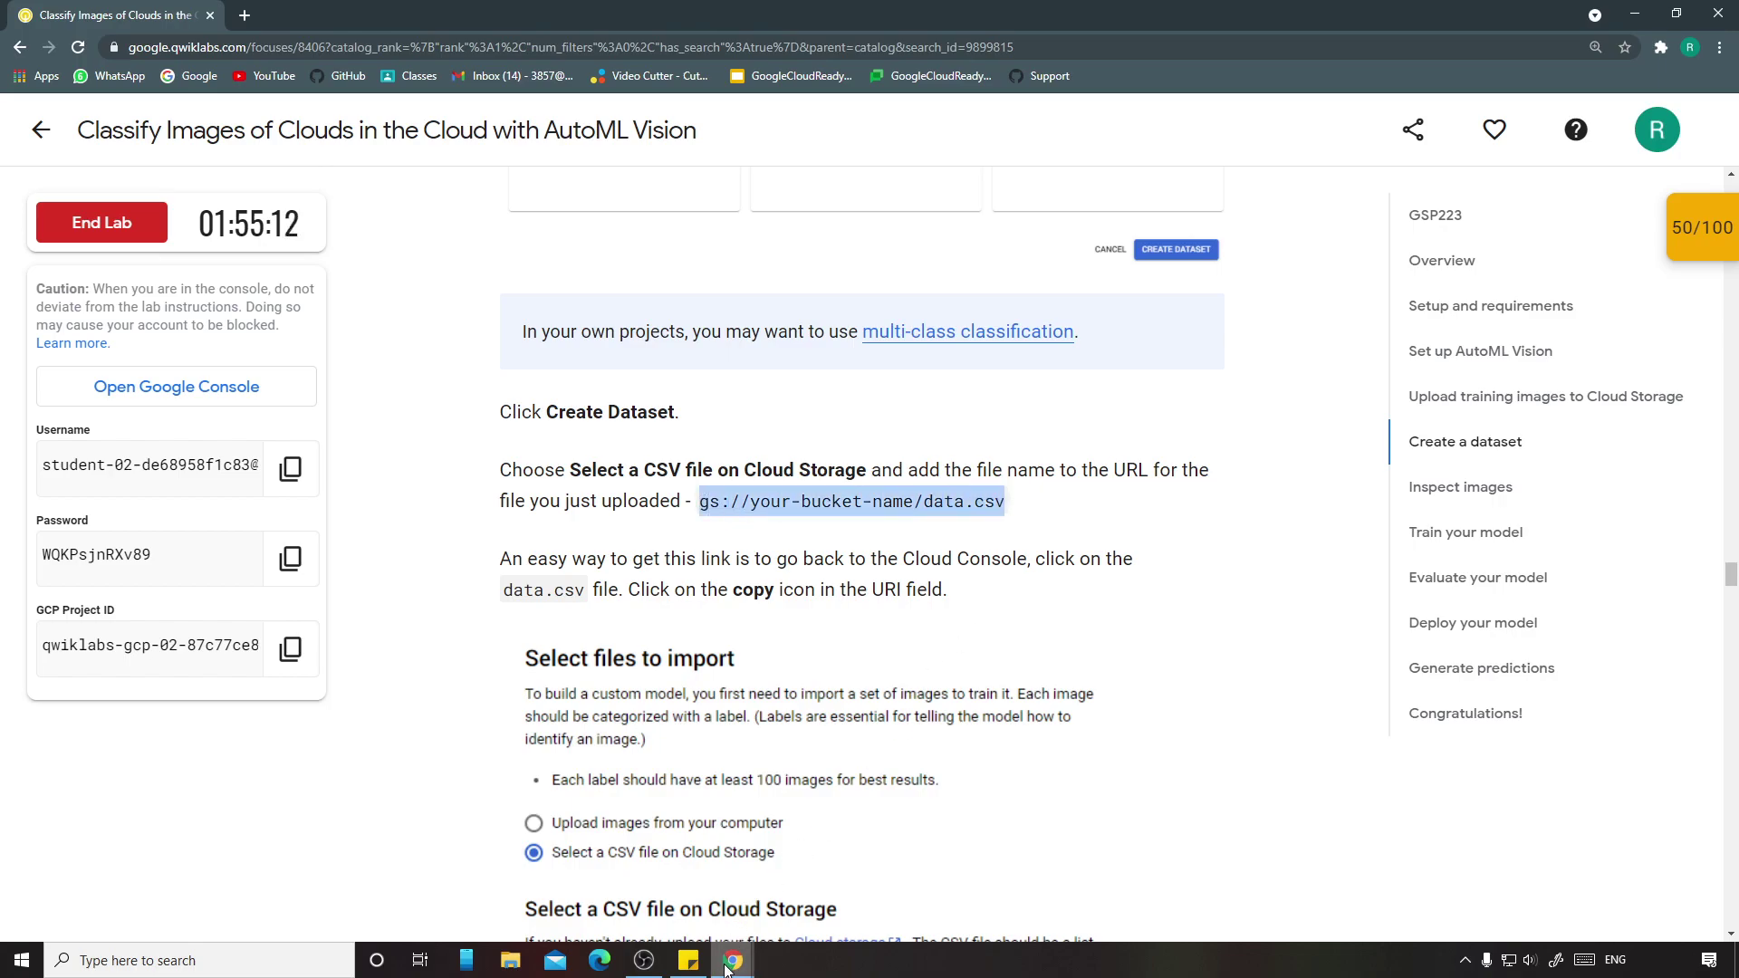
mouse_move(732, 960)
click(797, 883)
click(557, 815)
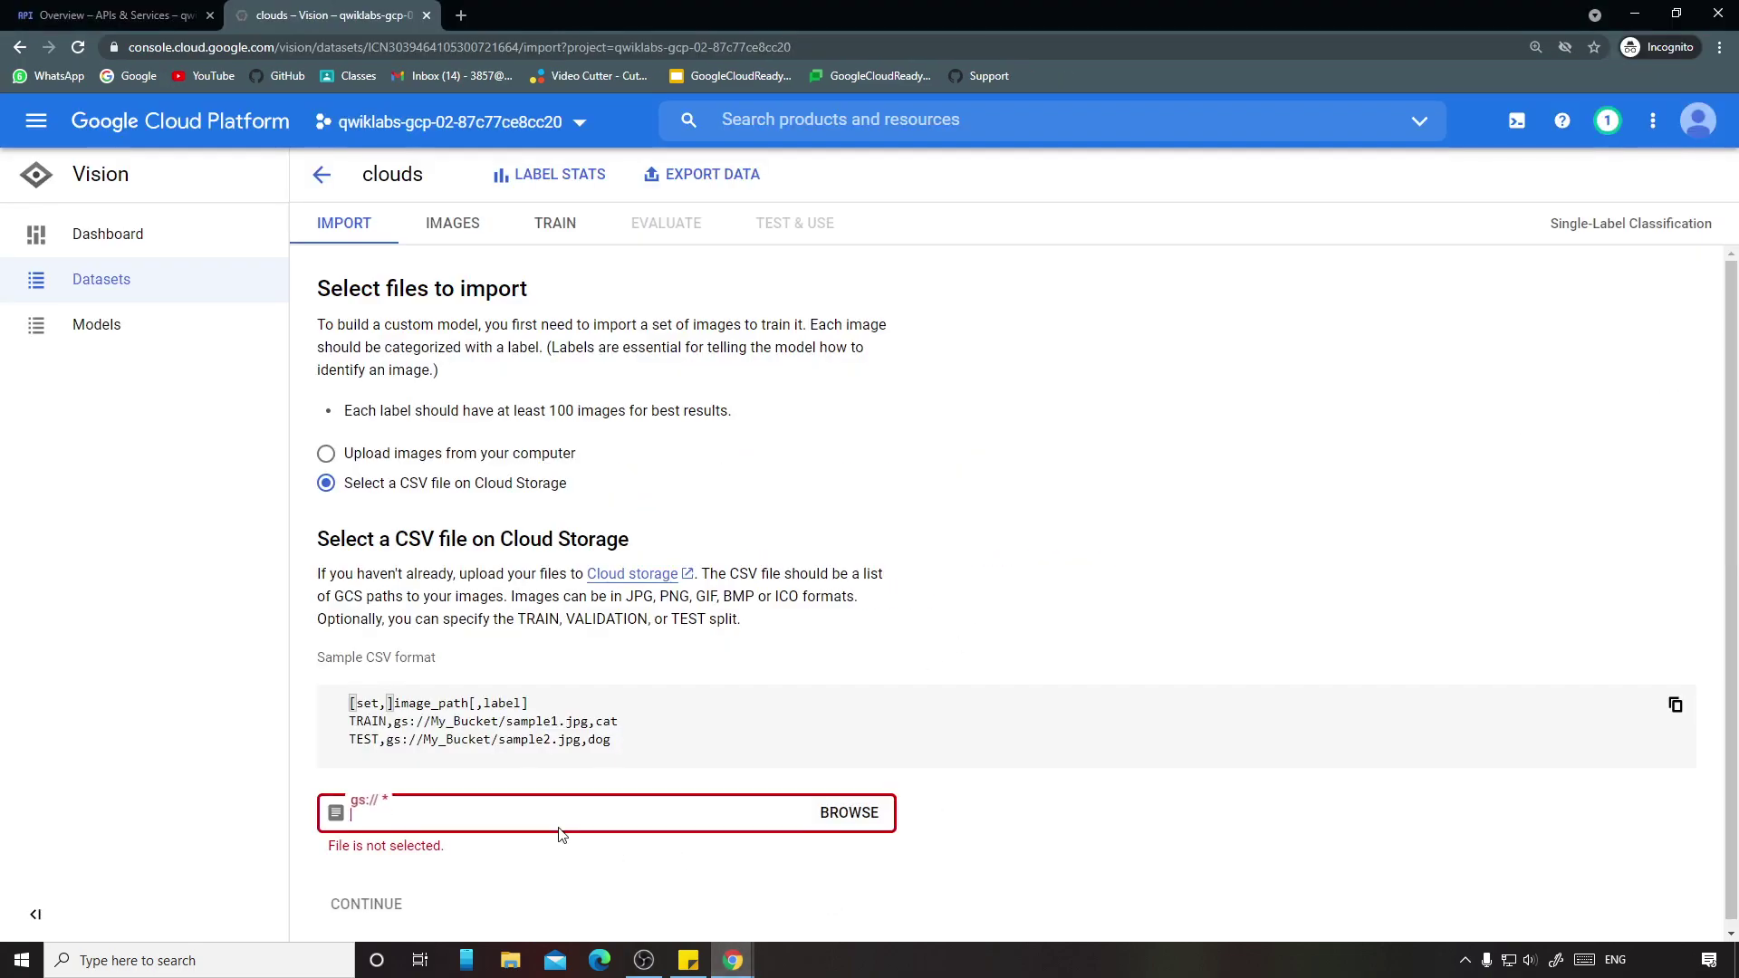
key(ctrl+v)
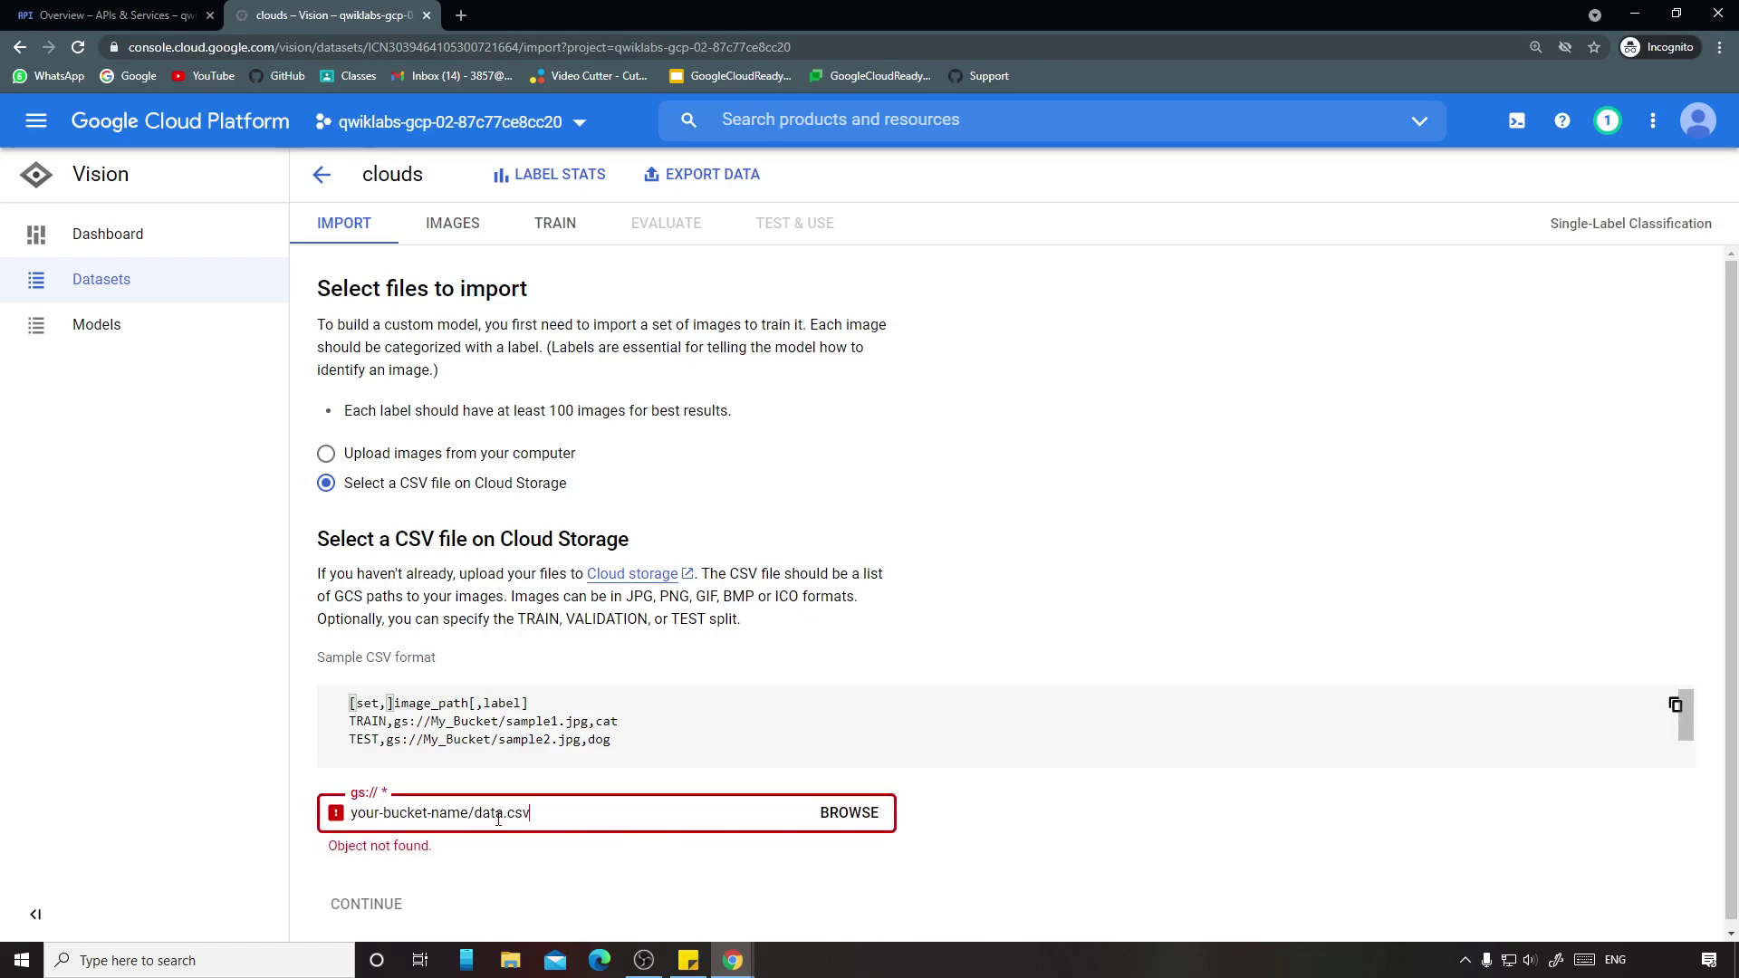
Step: Look back through the lab's dataset and image upload sections for how the bucket name is formed
mouse_move(732, 960)
click(638, 879)
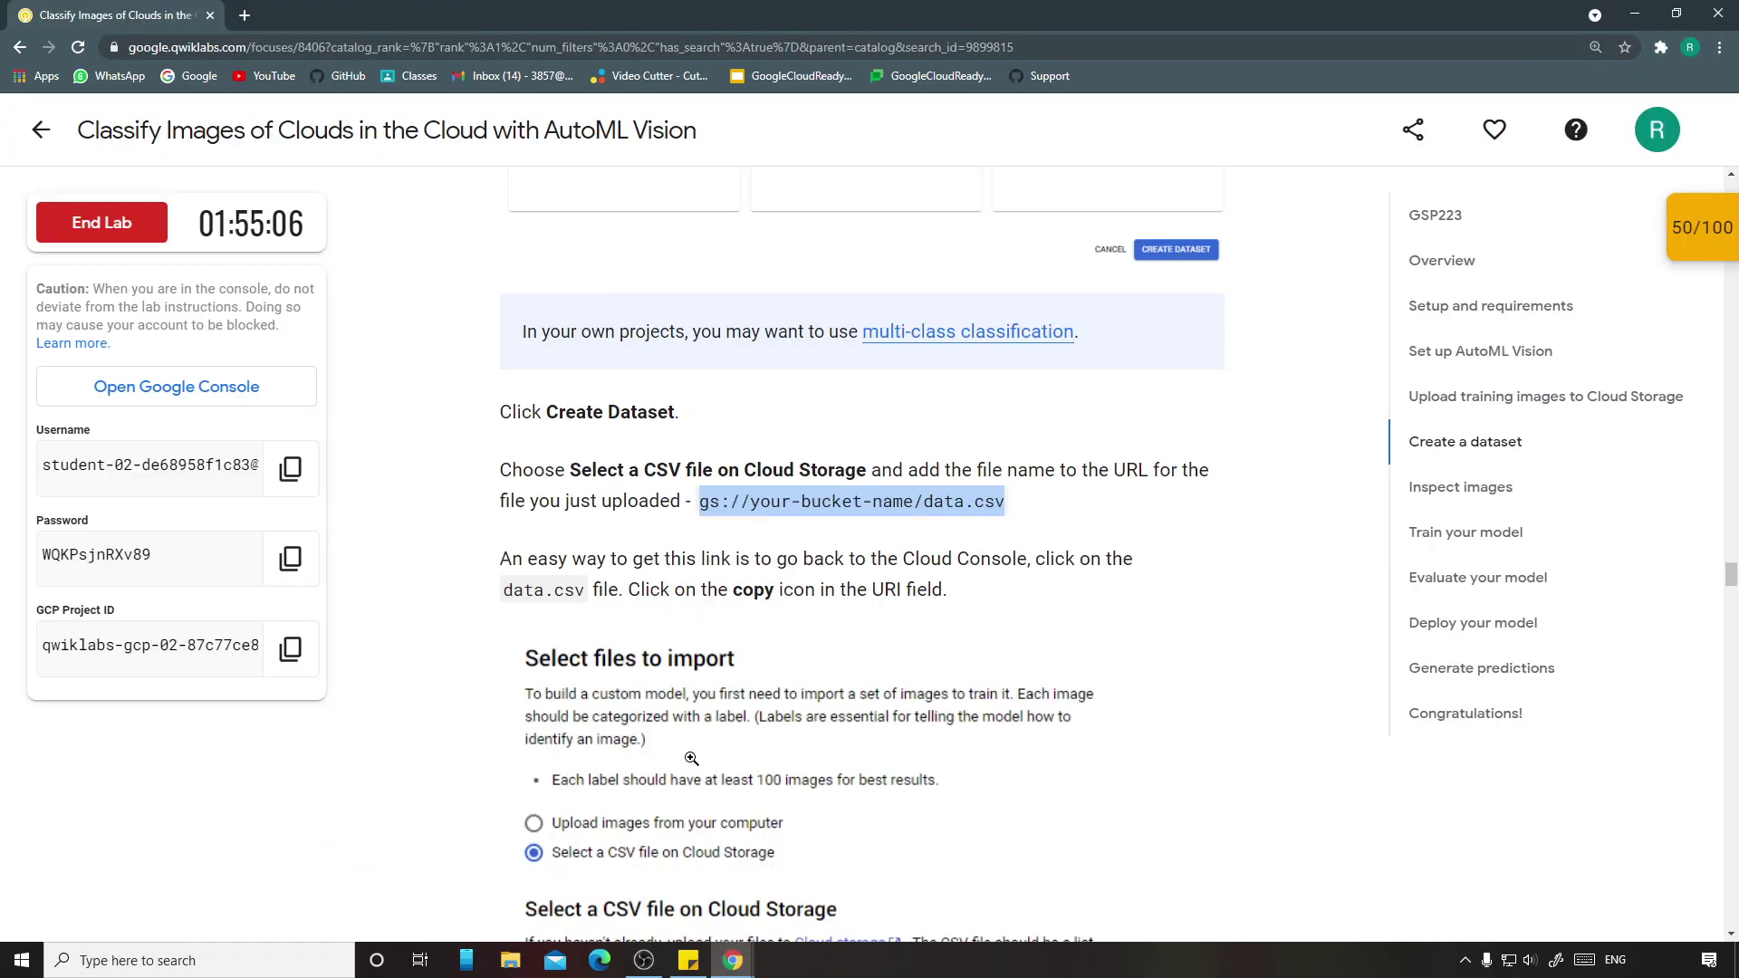
scroll(812, 692, up, 8)
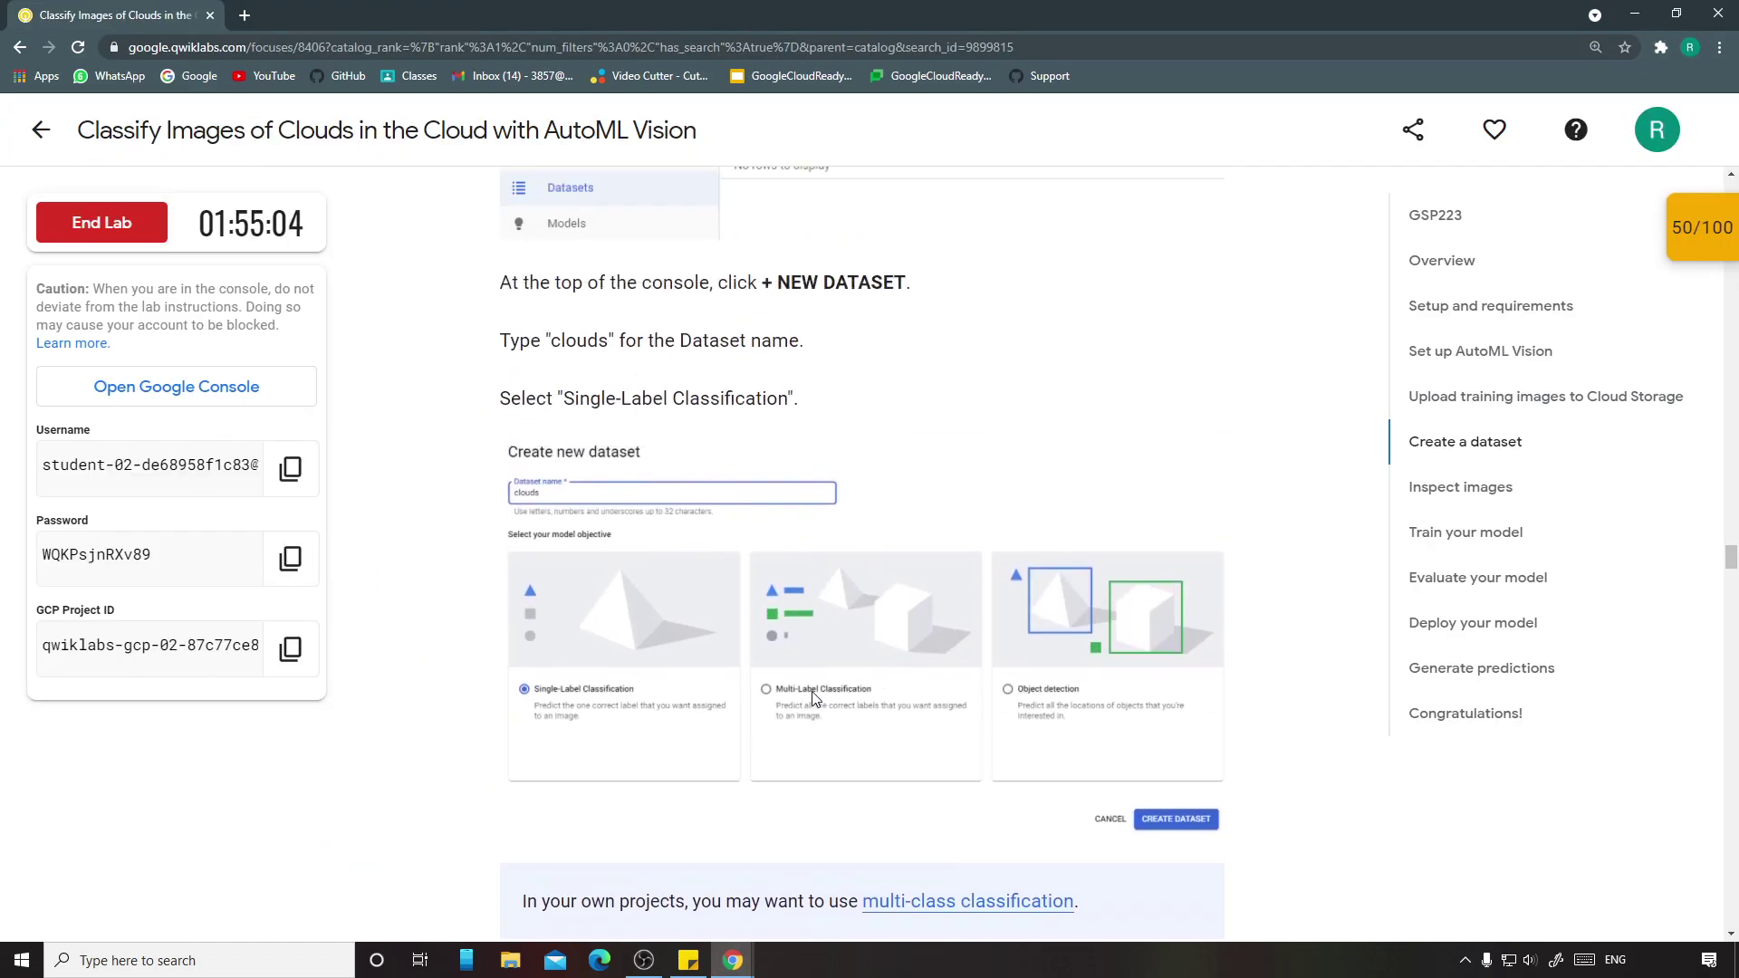
scroll(812, 692, up, 7)
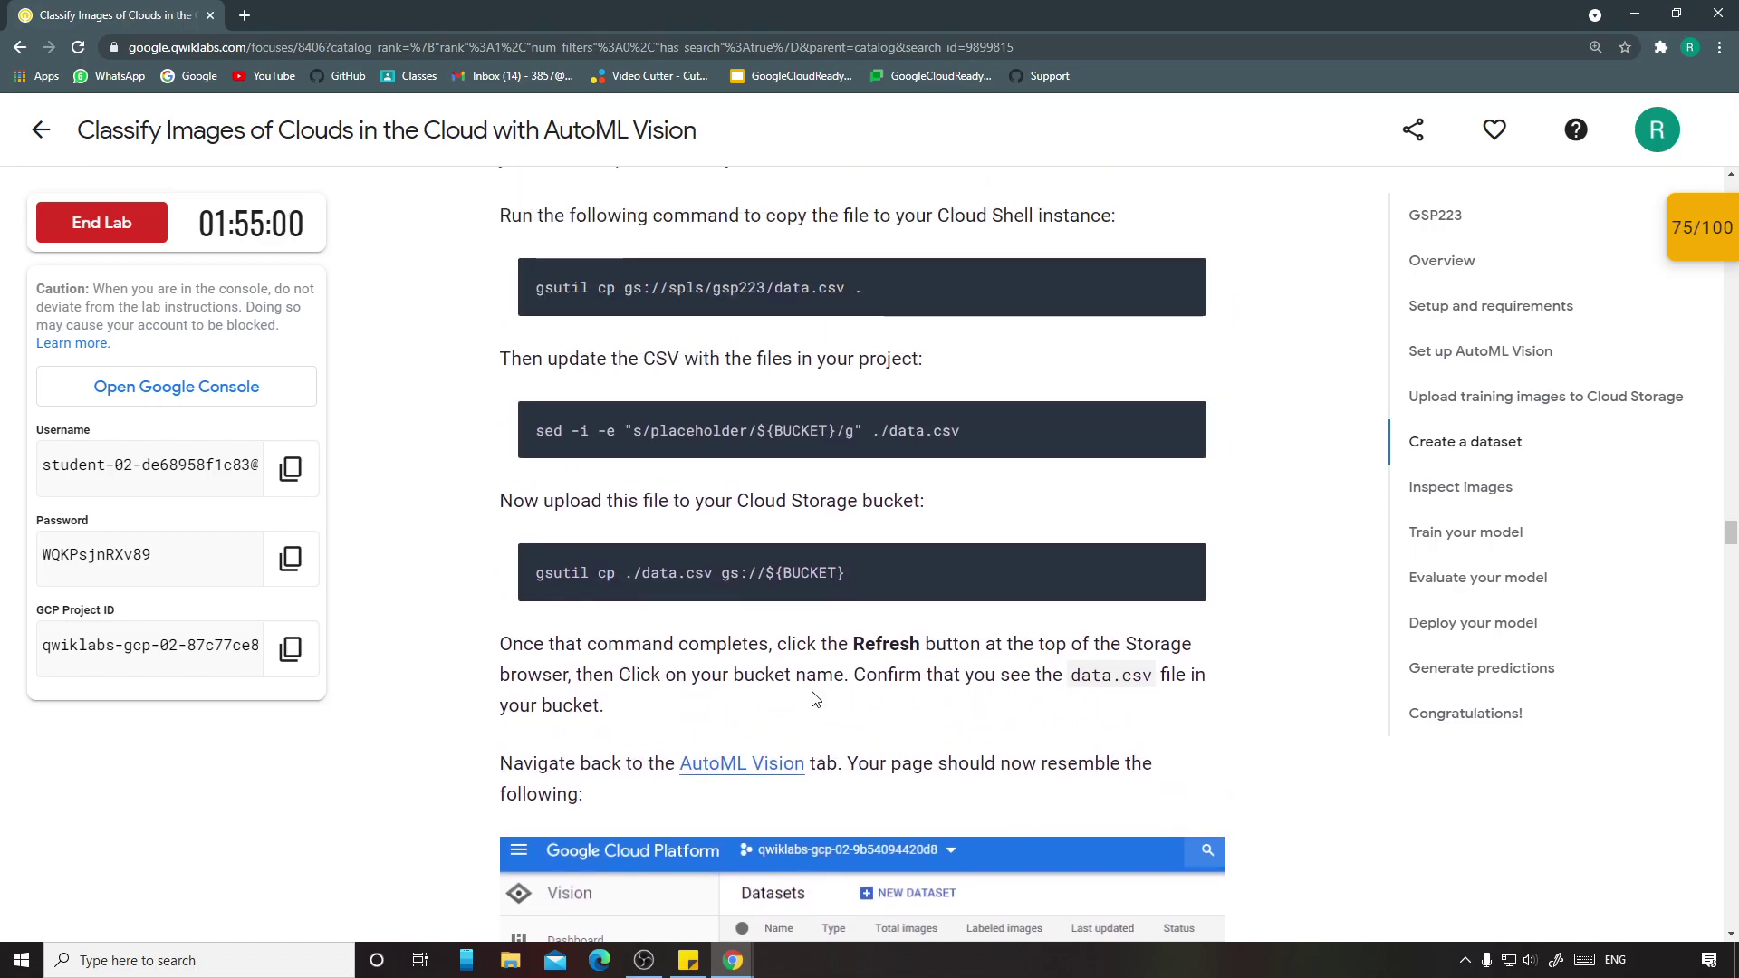
scroll(814, 698, up, 1)
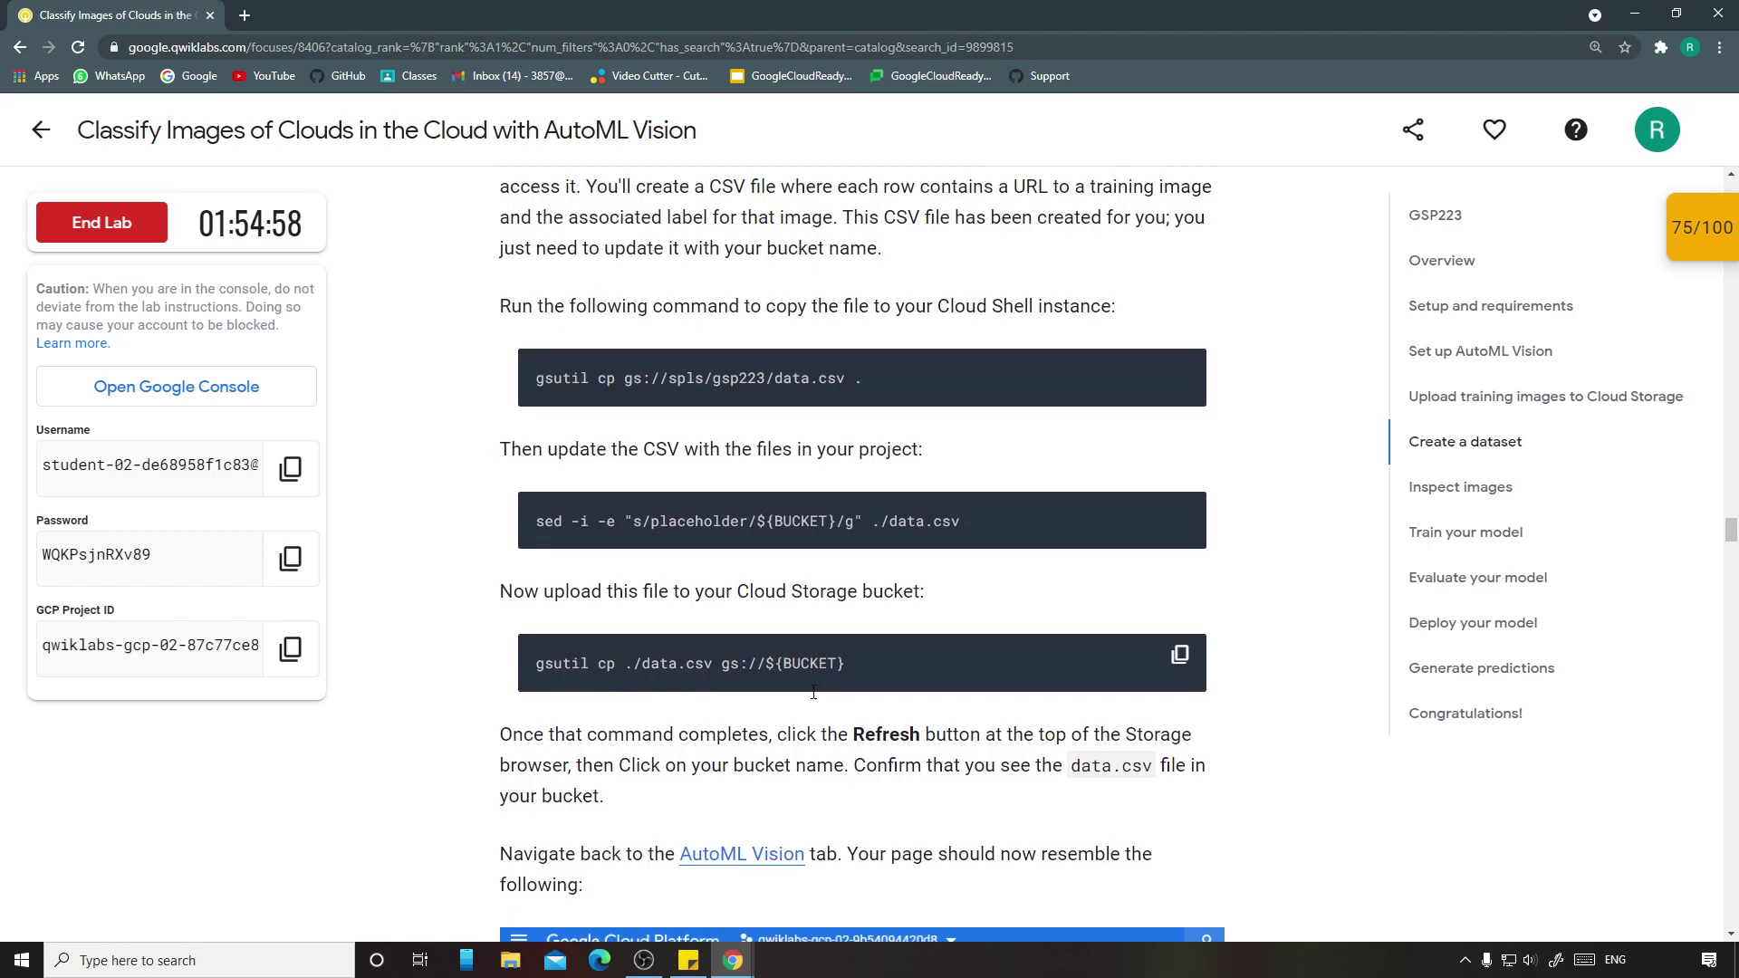
scroll(813, 692, up, 1)
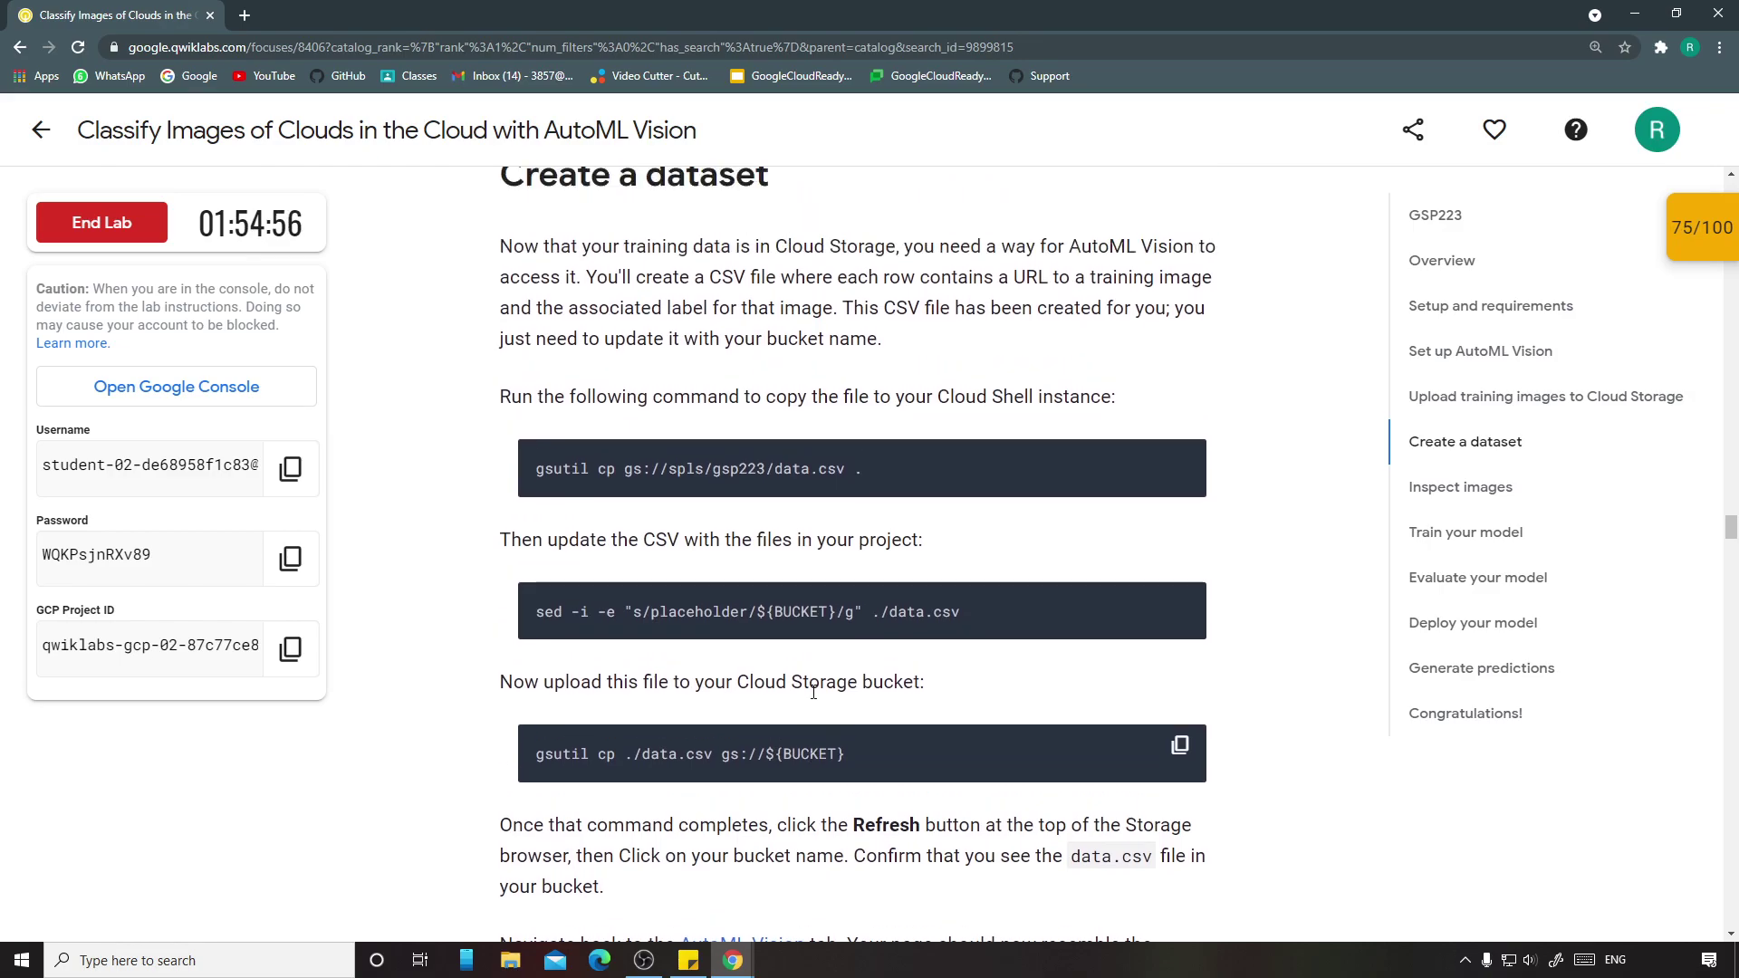
scroll(817, 708, up, 3)
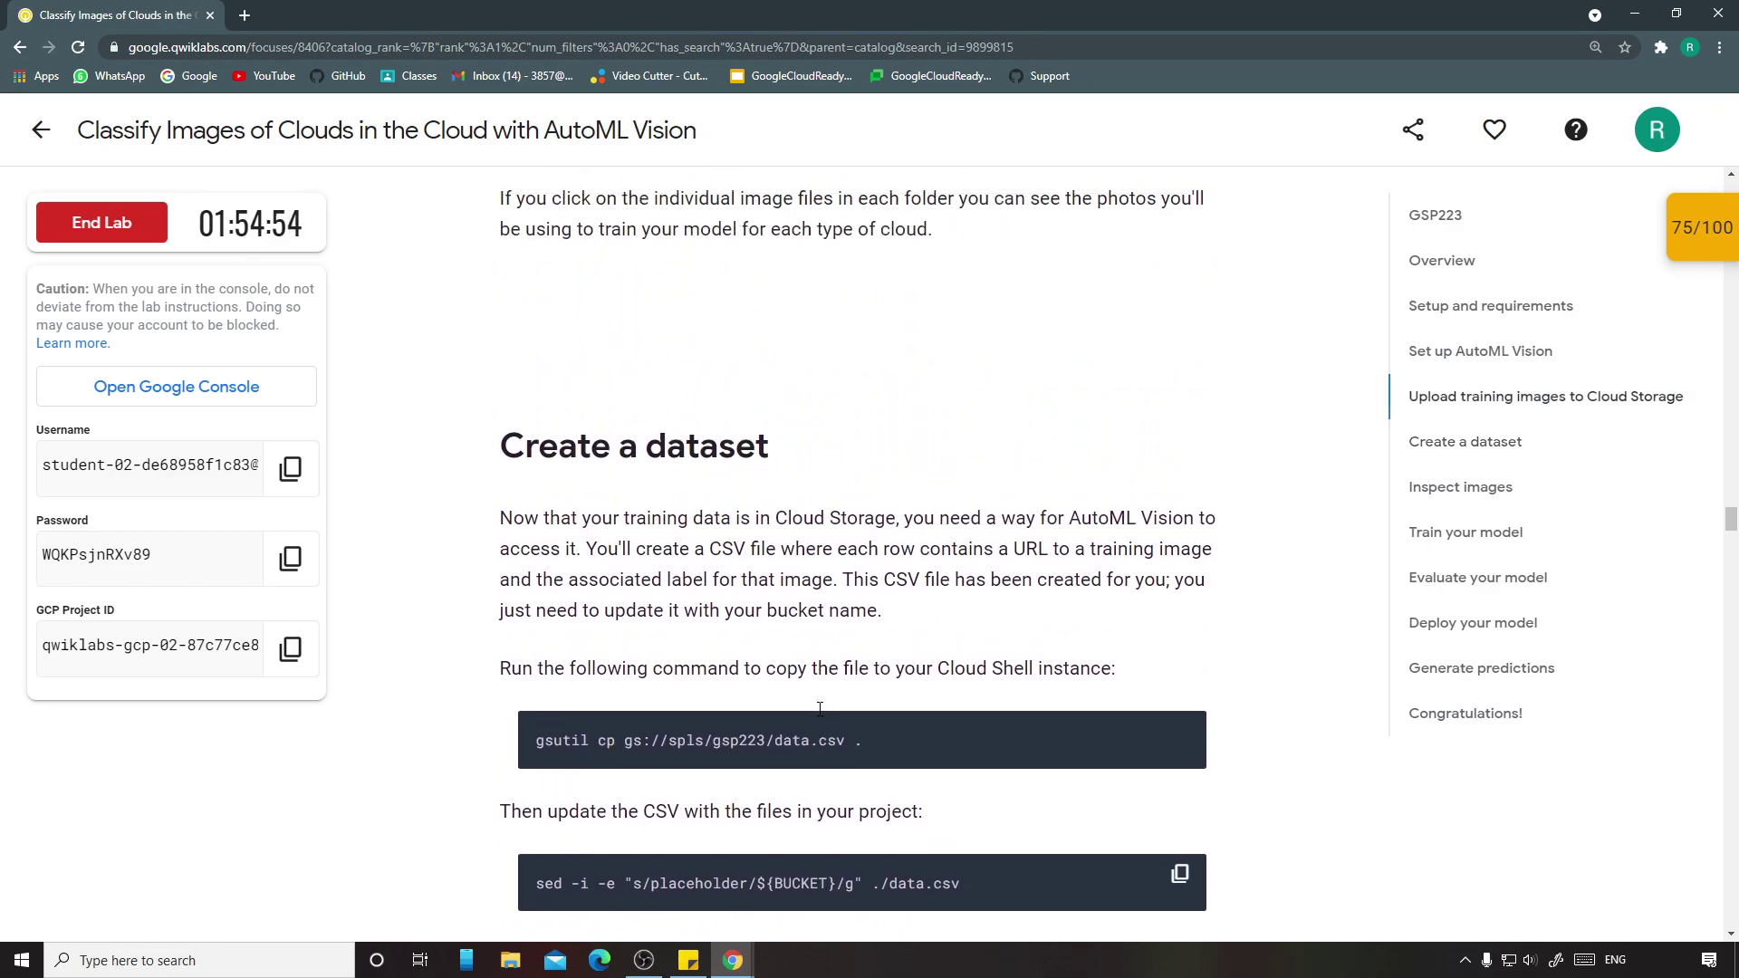
scroll(818, 715, up, 12)
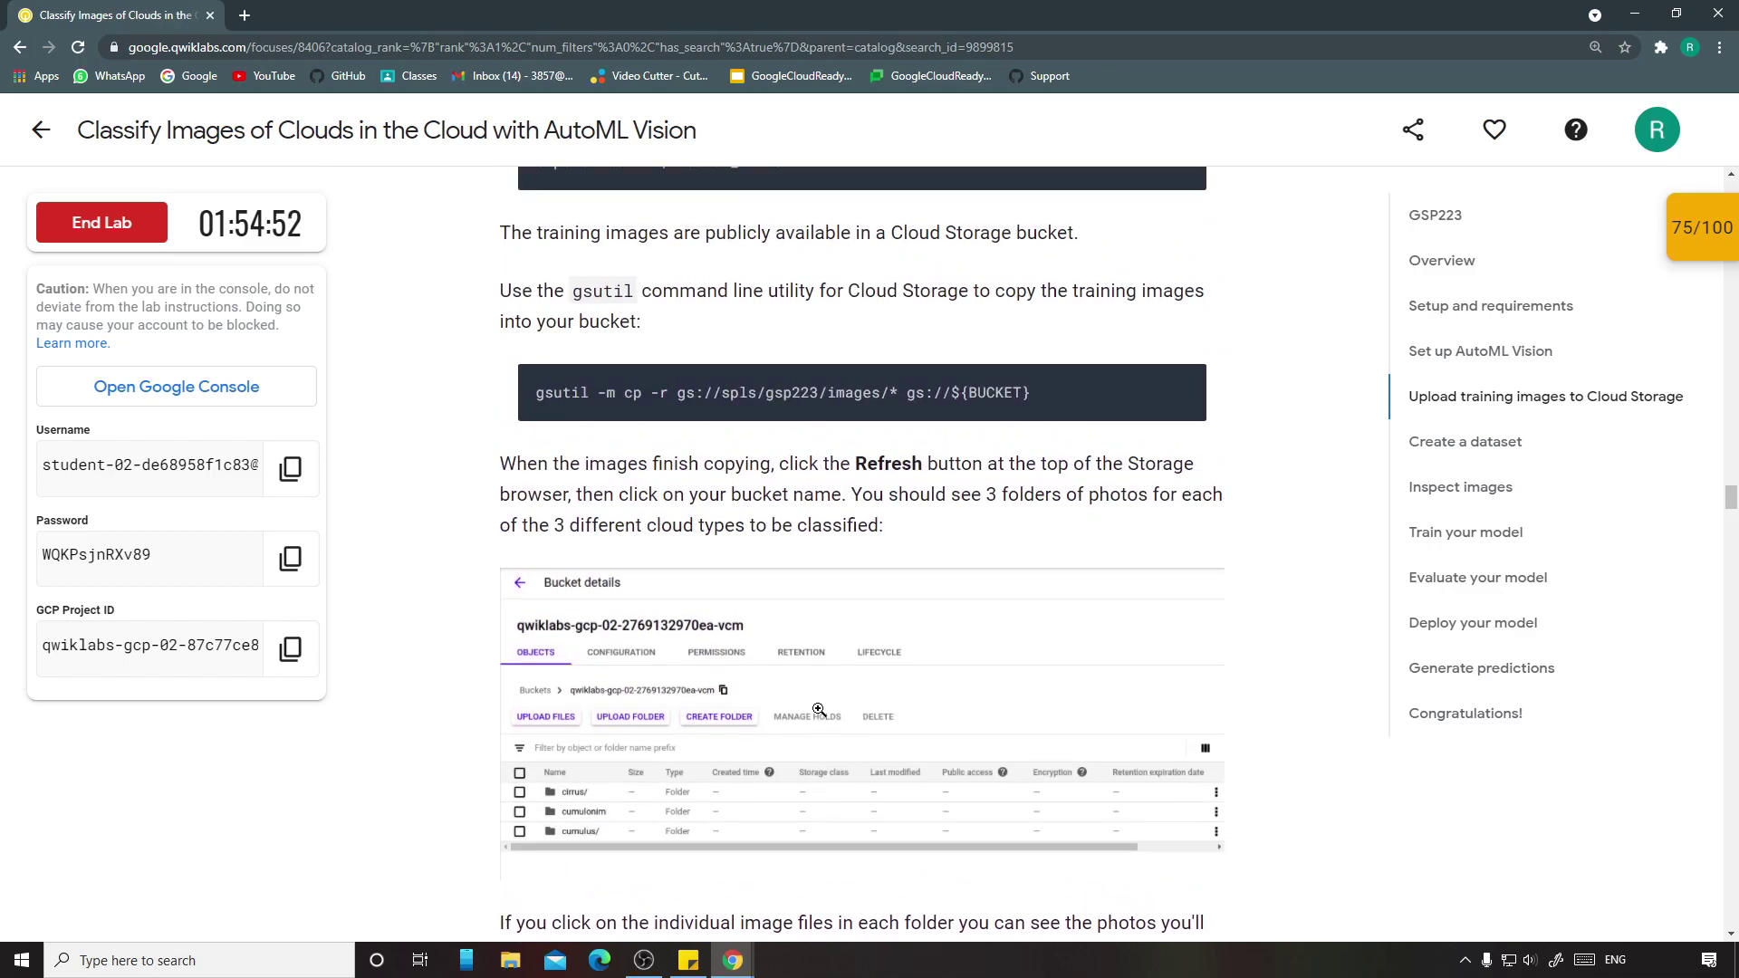
scroll(819, 711, up, 2)
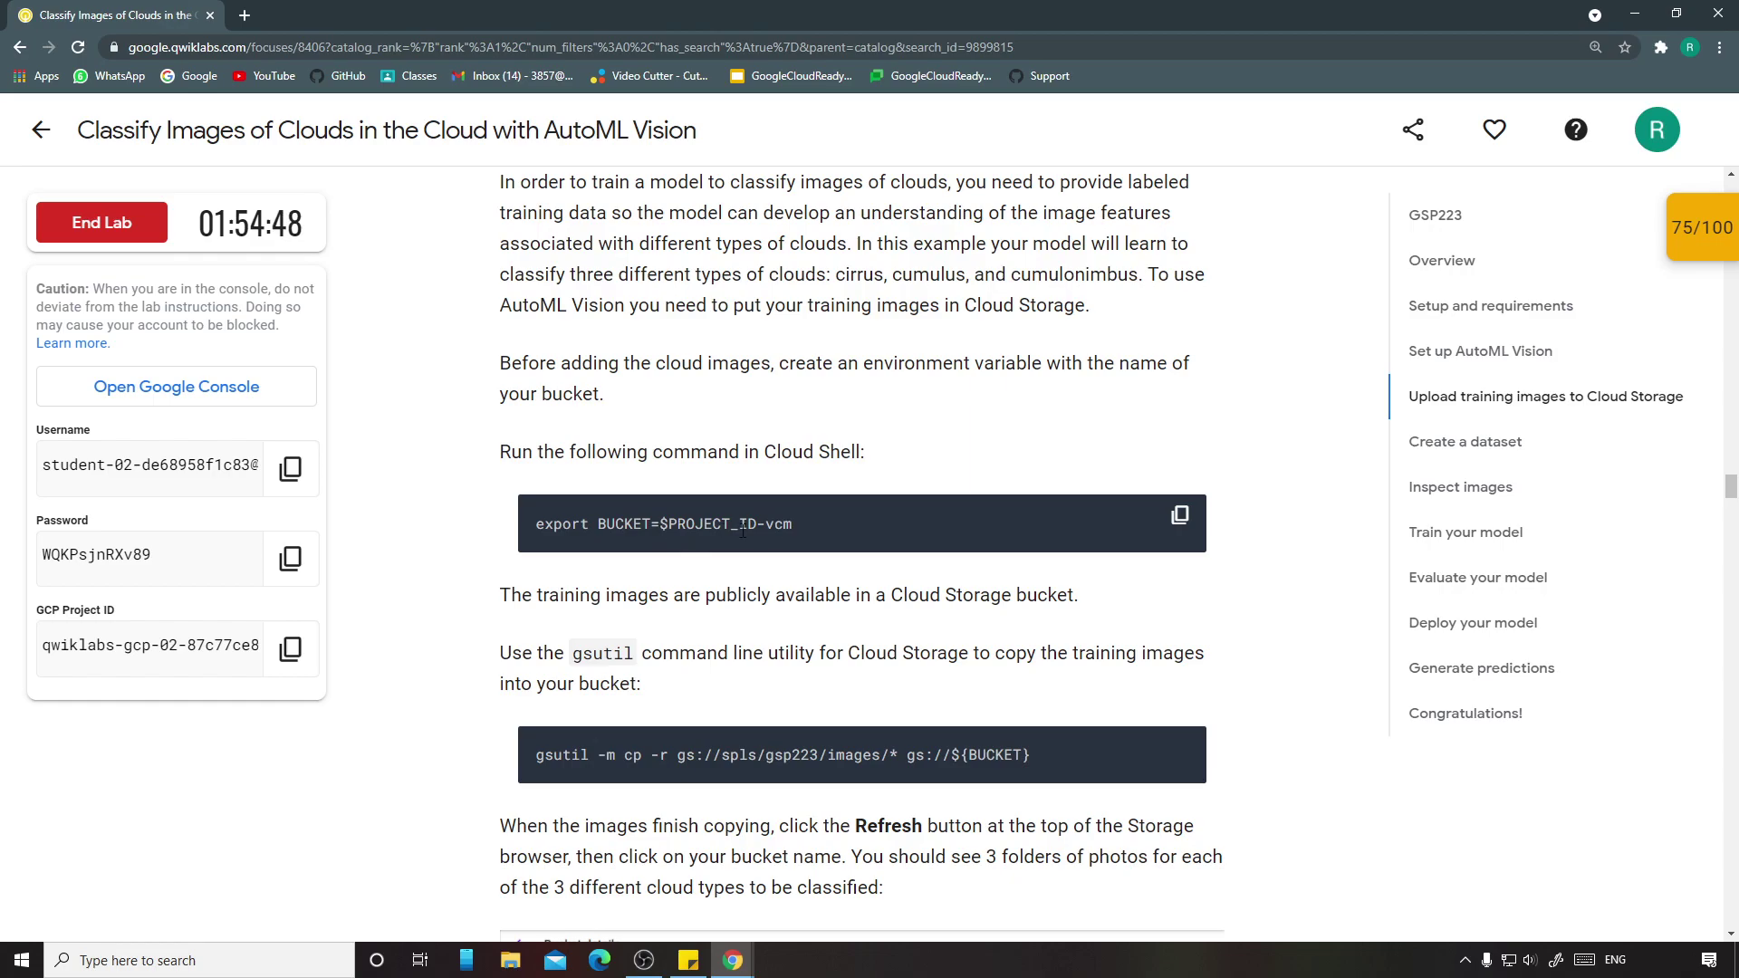
Step: Replace the placeholder bucket name with the lab's project ID plus -vcm, making the CSV path qwiklabs-gcp-02-87c77ce8cc20-vcm/data.csv, and return to the lab instructions
click(290, 648)
click(735, 962)
click(631, 818)
key(ctrl+v)
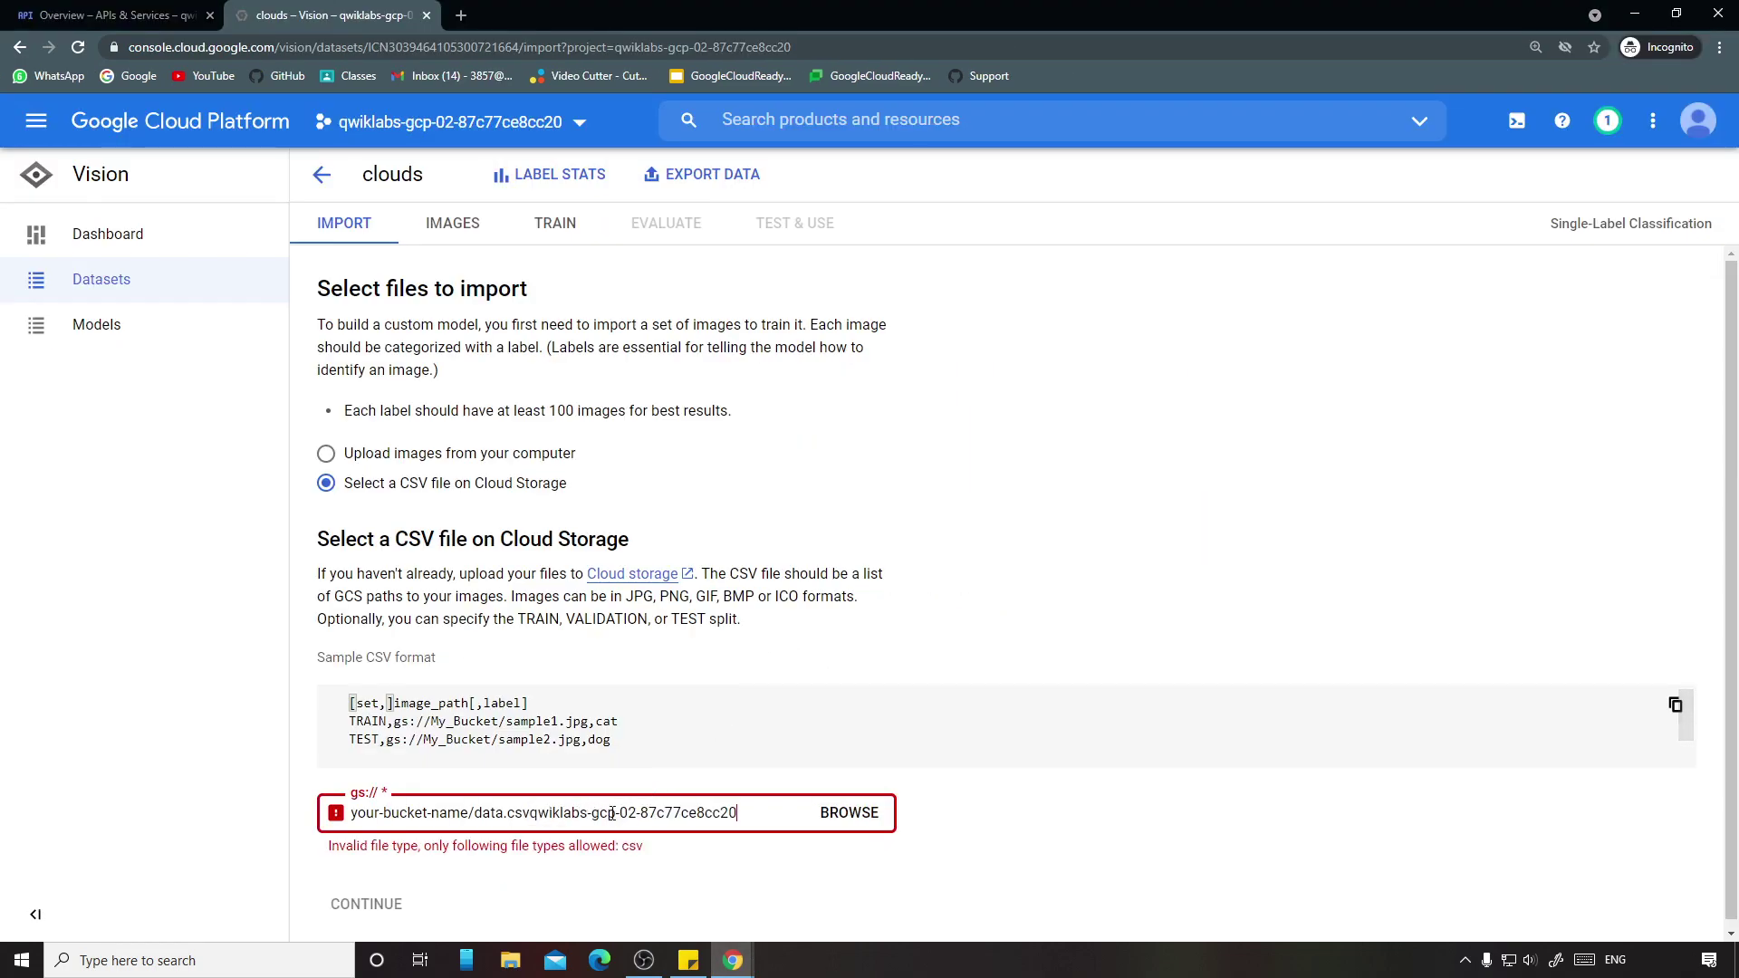
key(ctrl+z)
drag(468, 812, 347, 815)
key(ctrl+v)
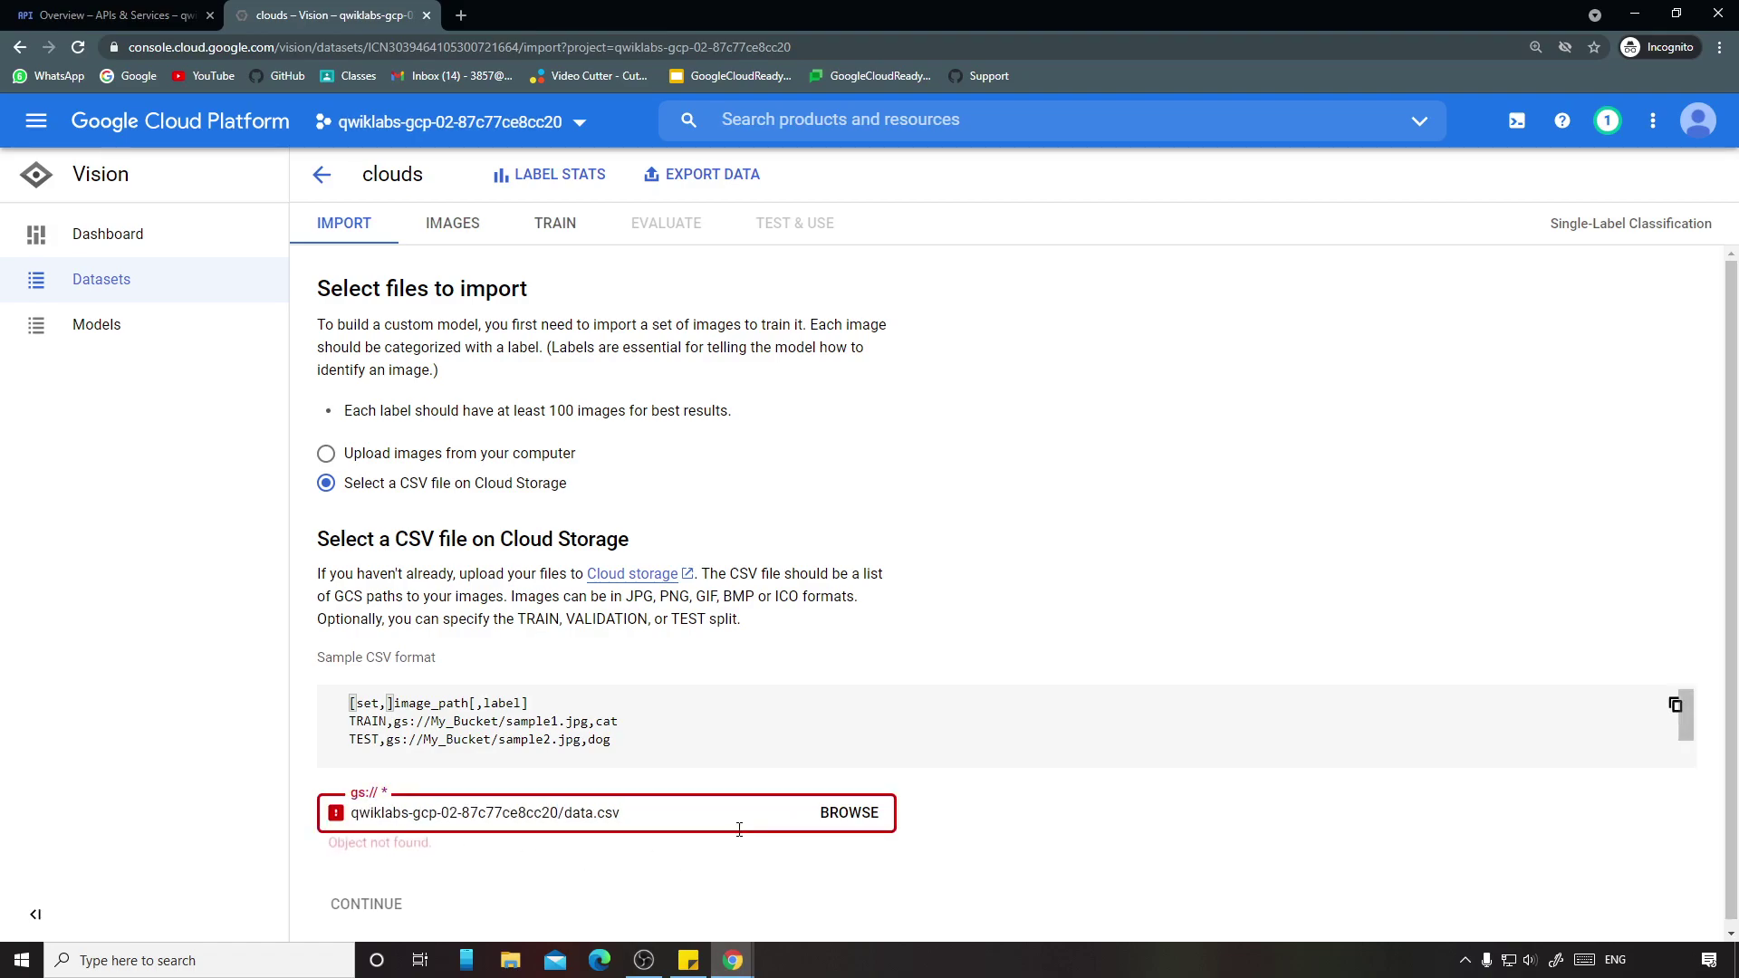
text(-vcm)
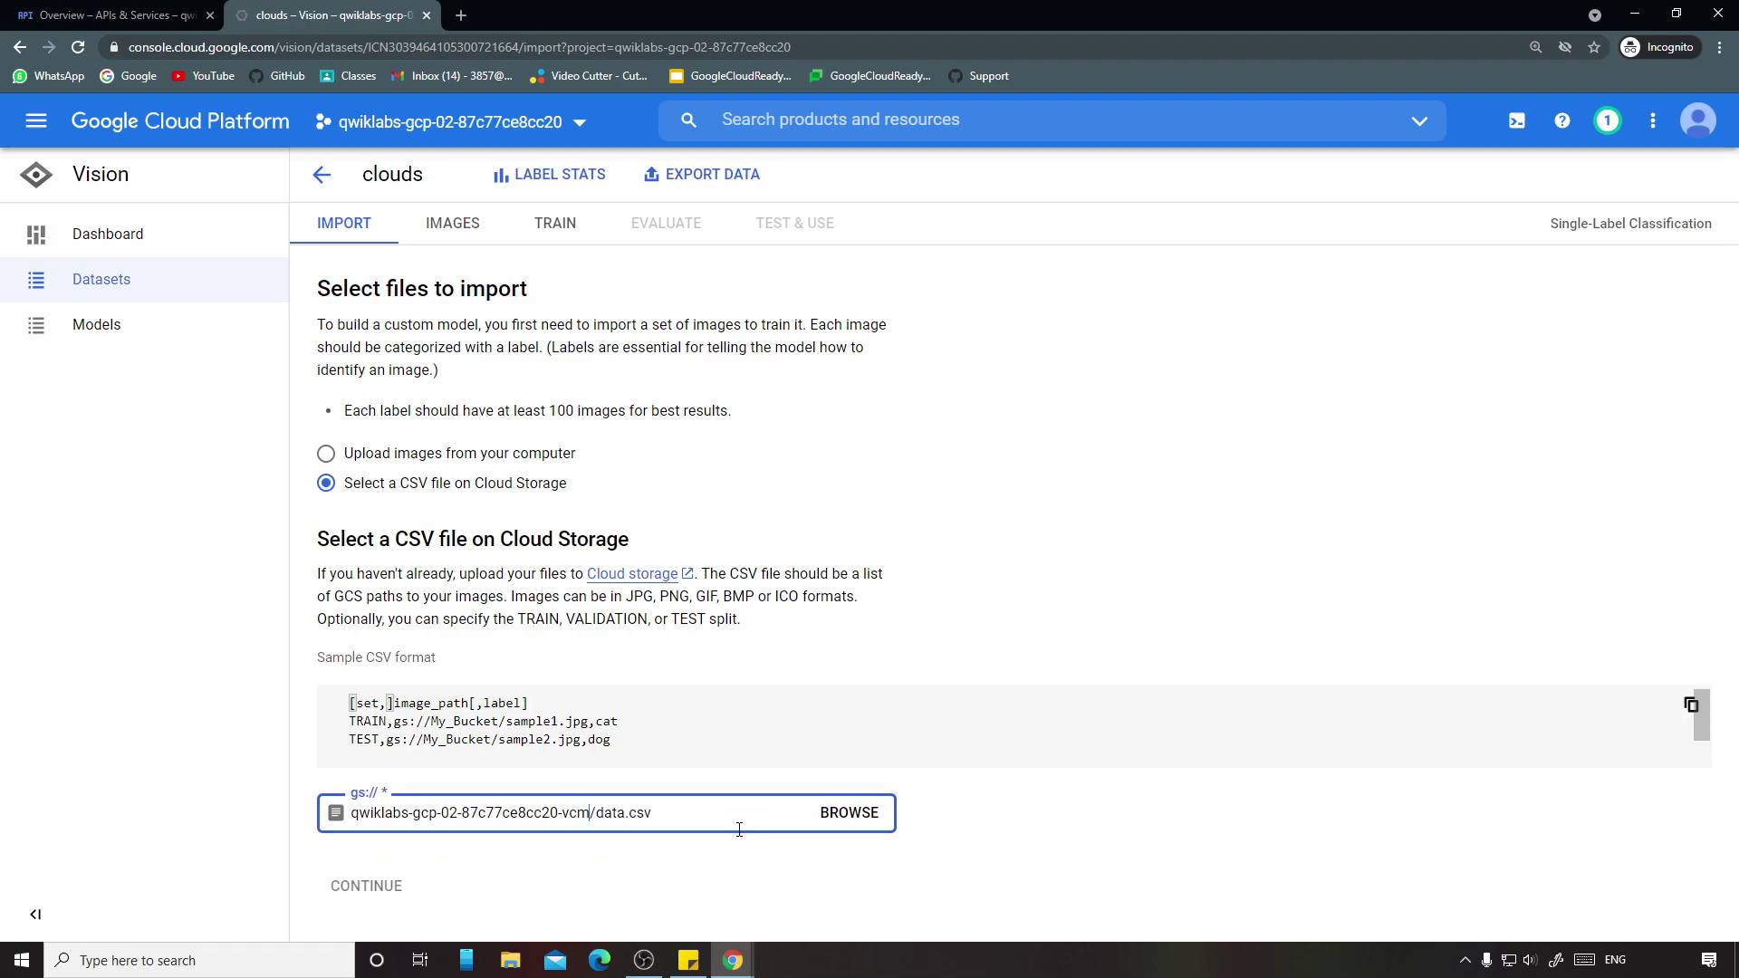
key(alt+Tab)
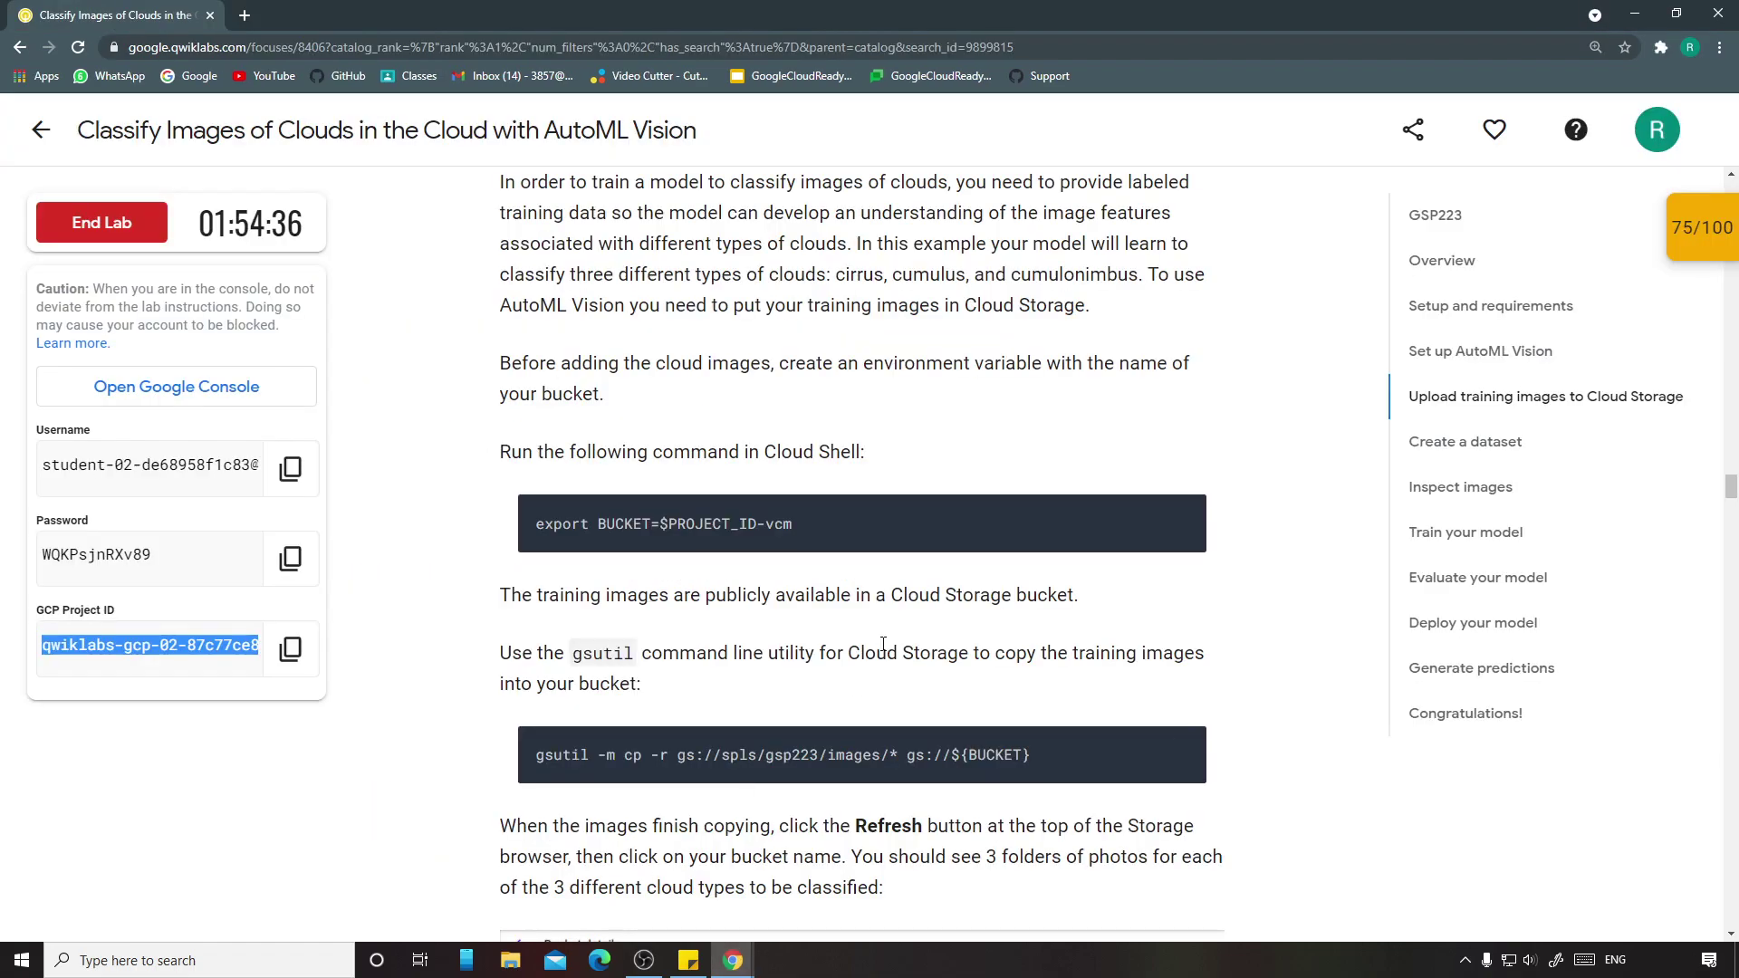
Step: Review the lab's CSV import instructions, then start importing the images listed in data.csv into the clouds dataset
scroll(756, 572, down, 15)
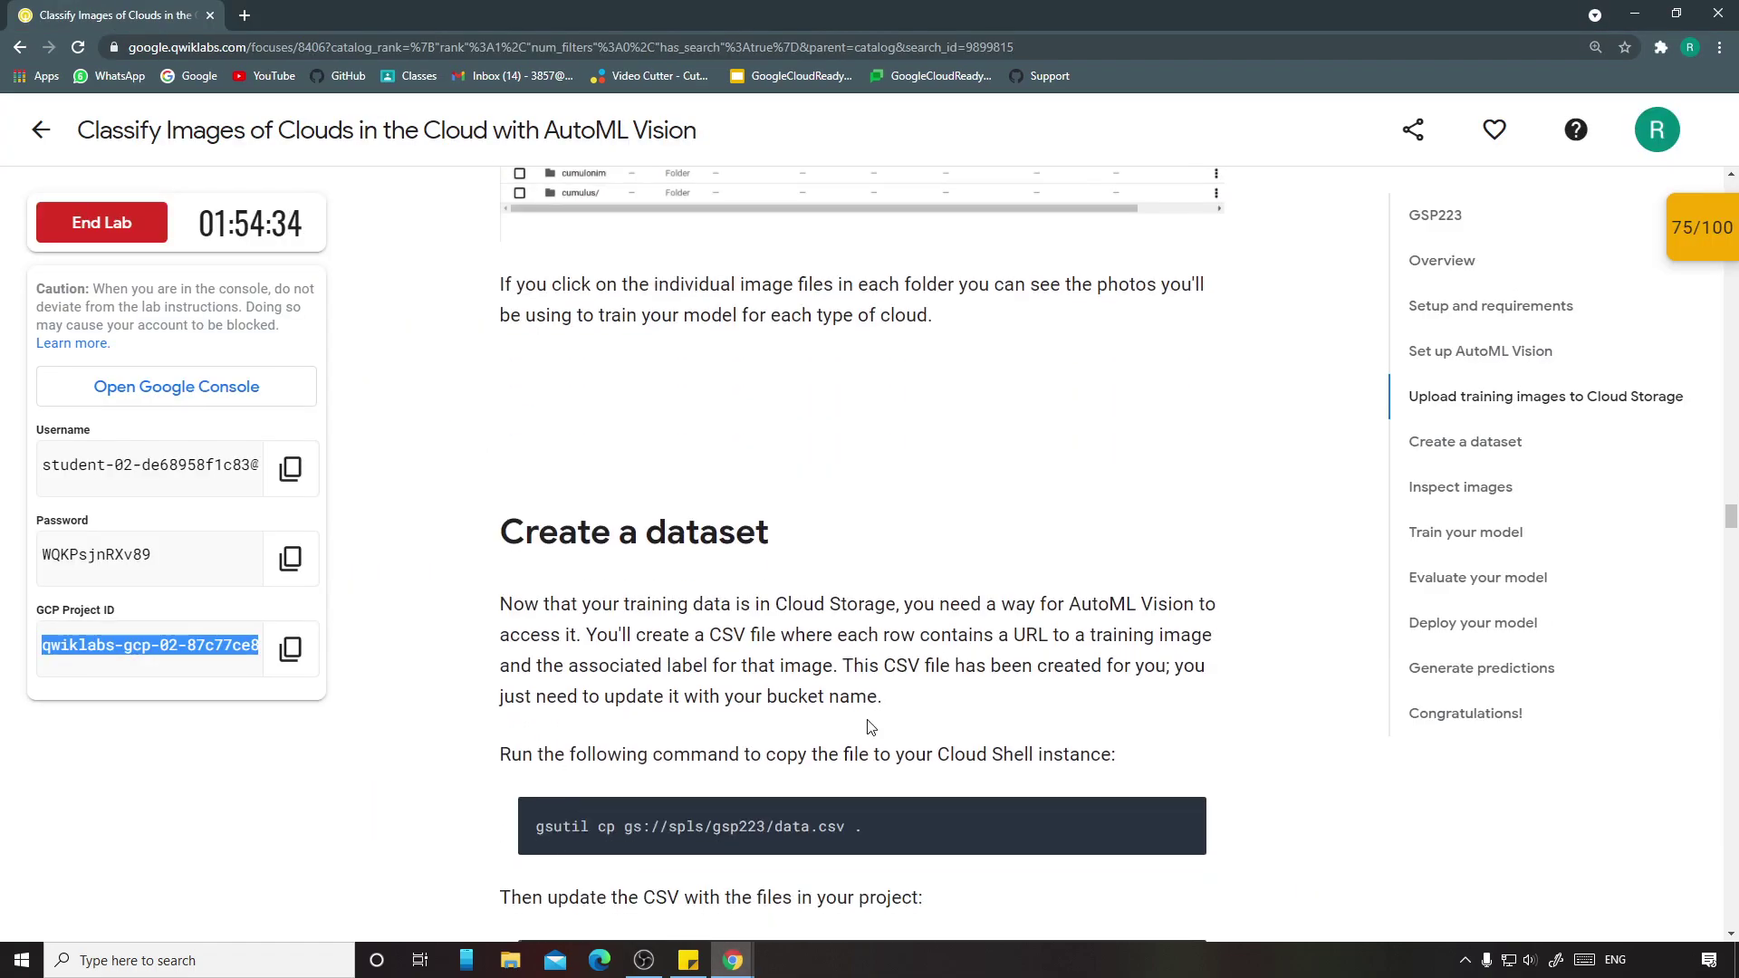
scroll(868, 722, down, 20)
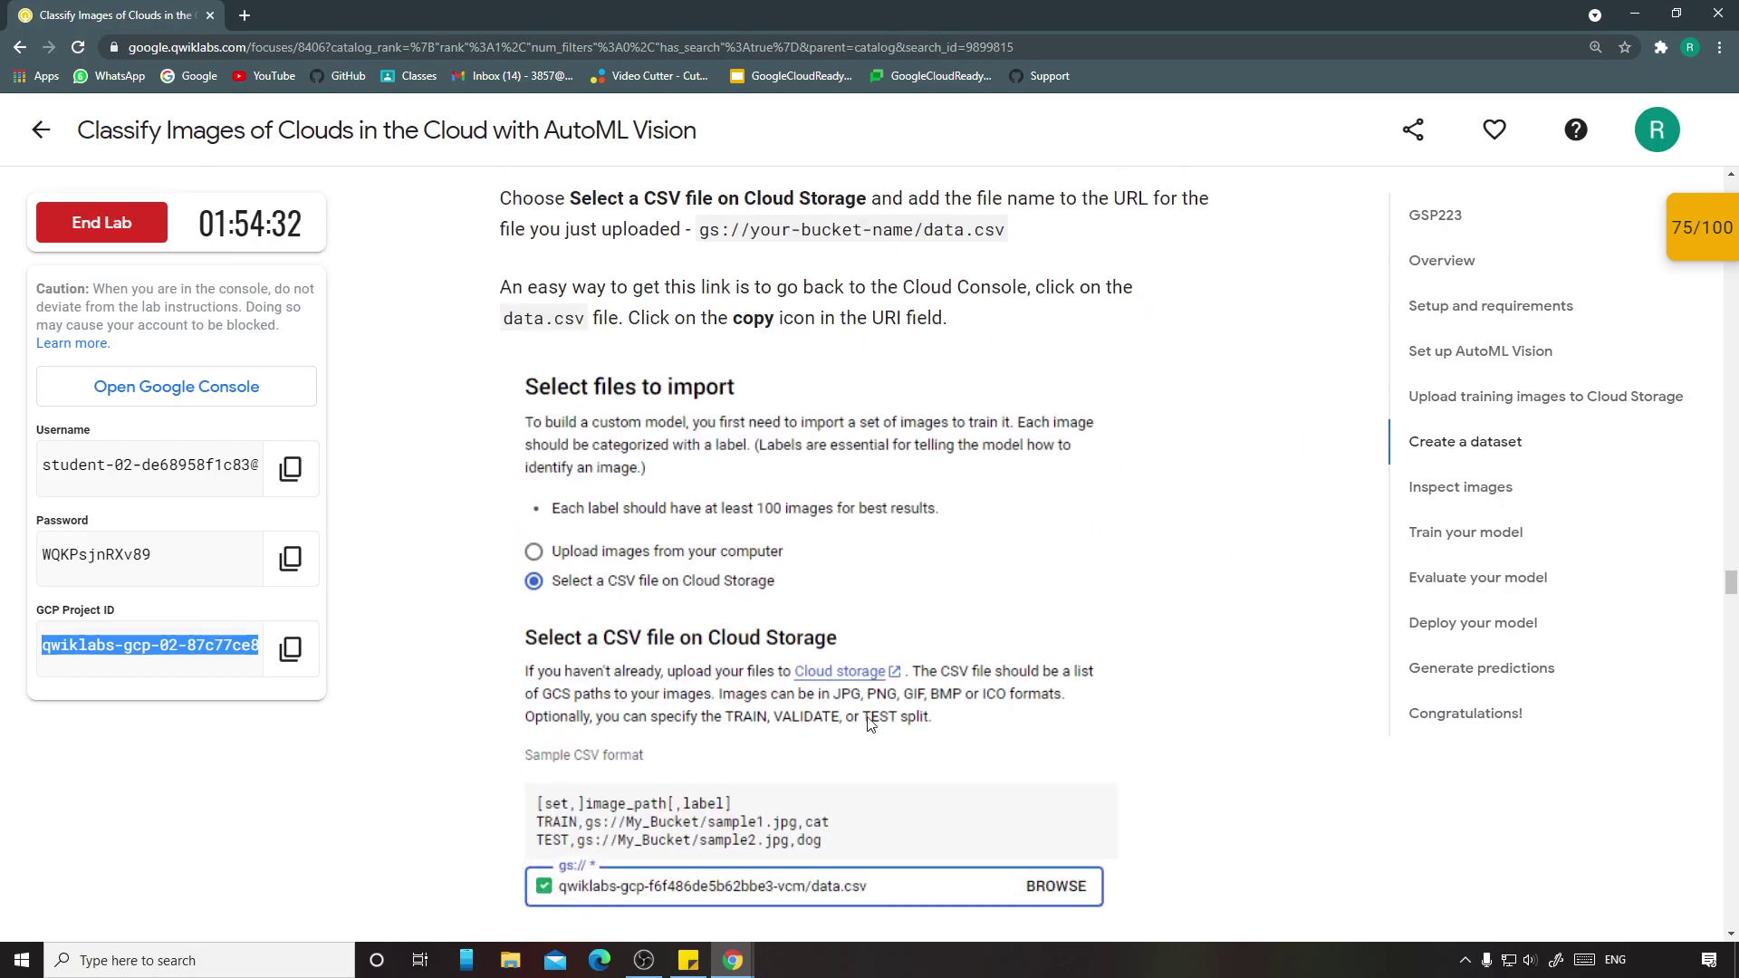
scroll(846, 580, up, 2)
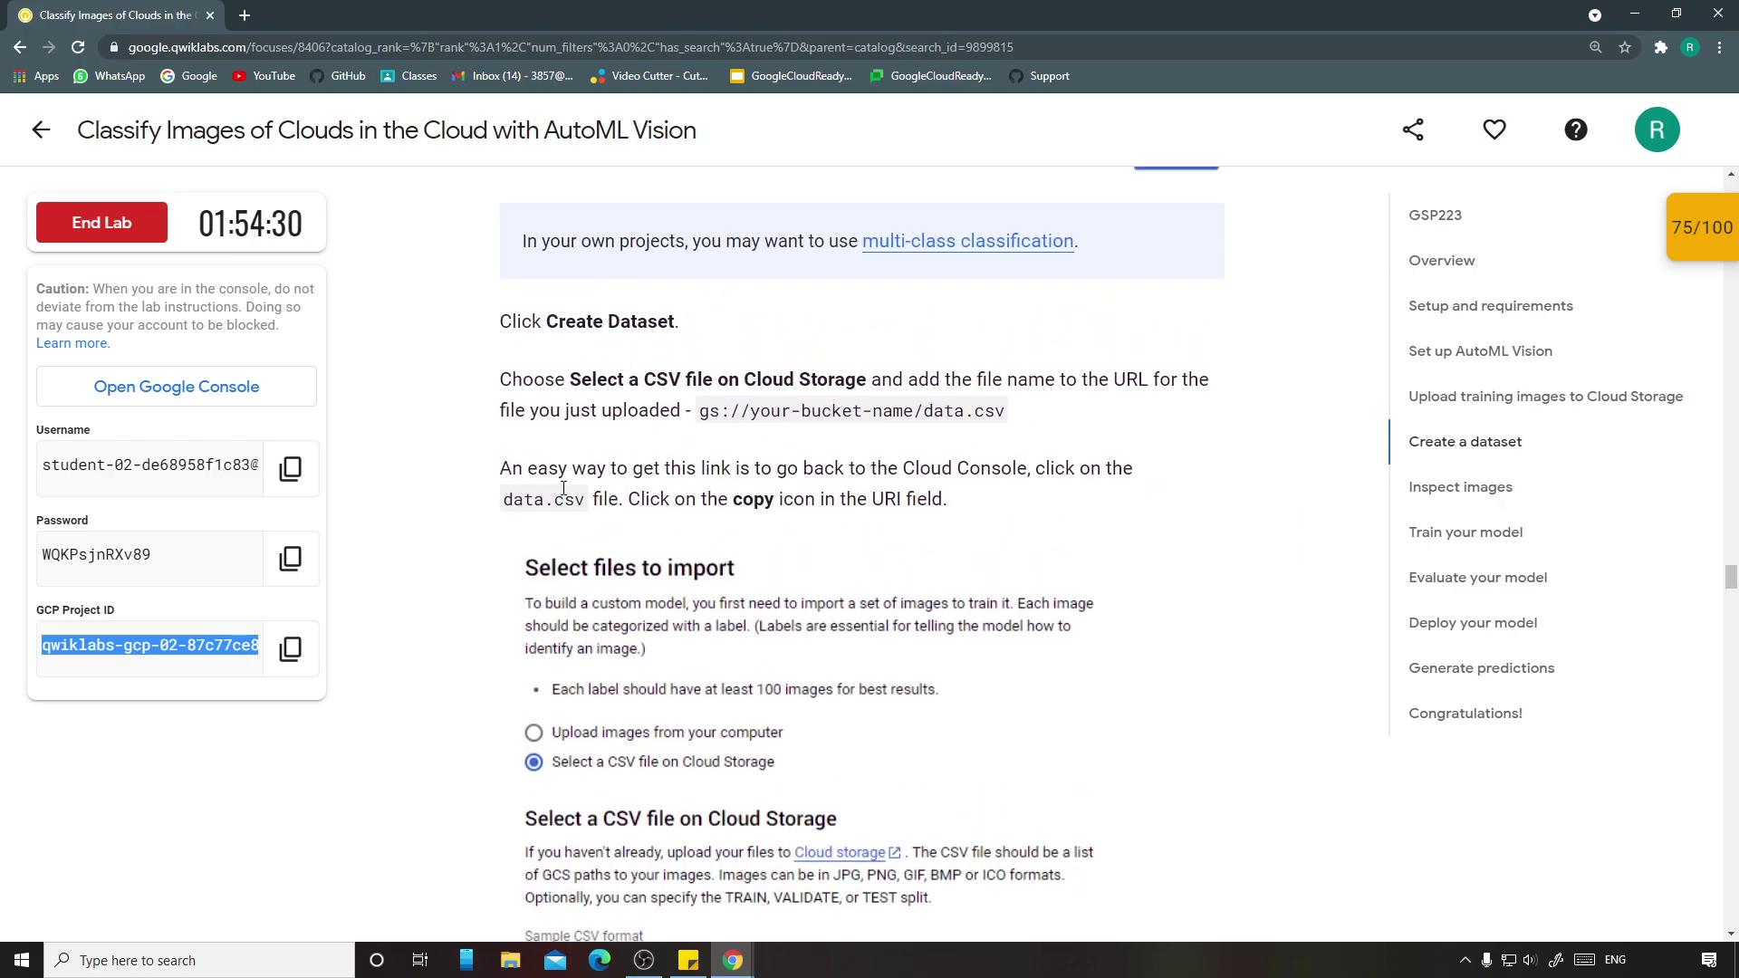
scroll(787, 515, down, 1)
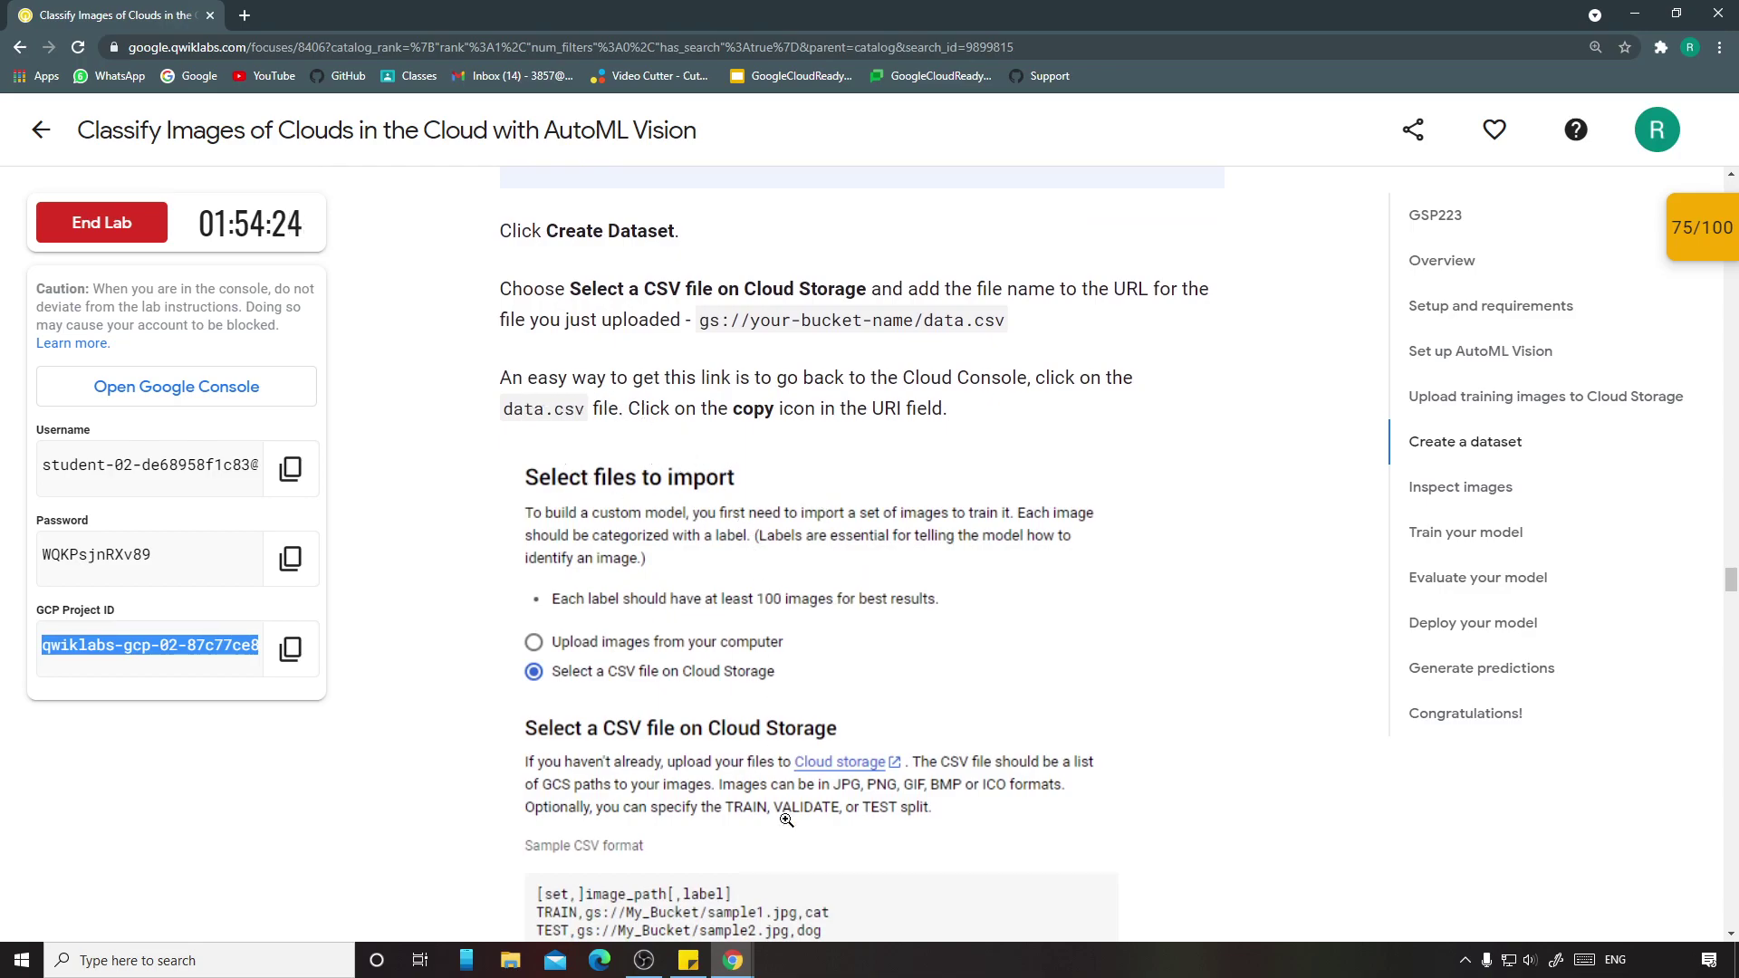
mouse_move(733, 960)
click(833, 902)
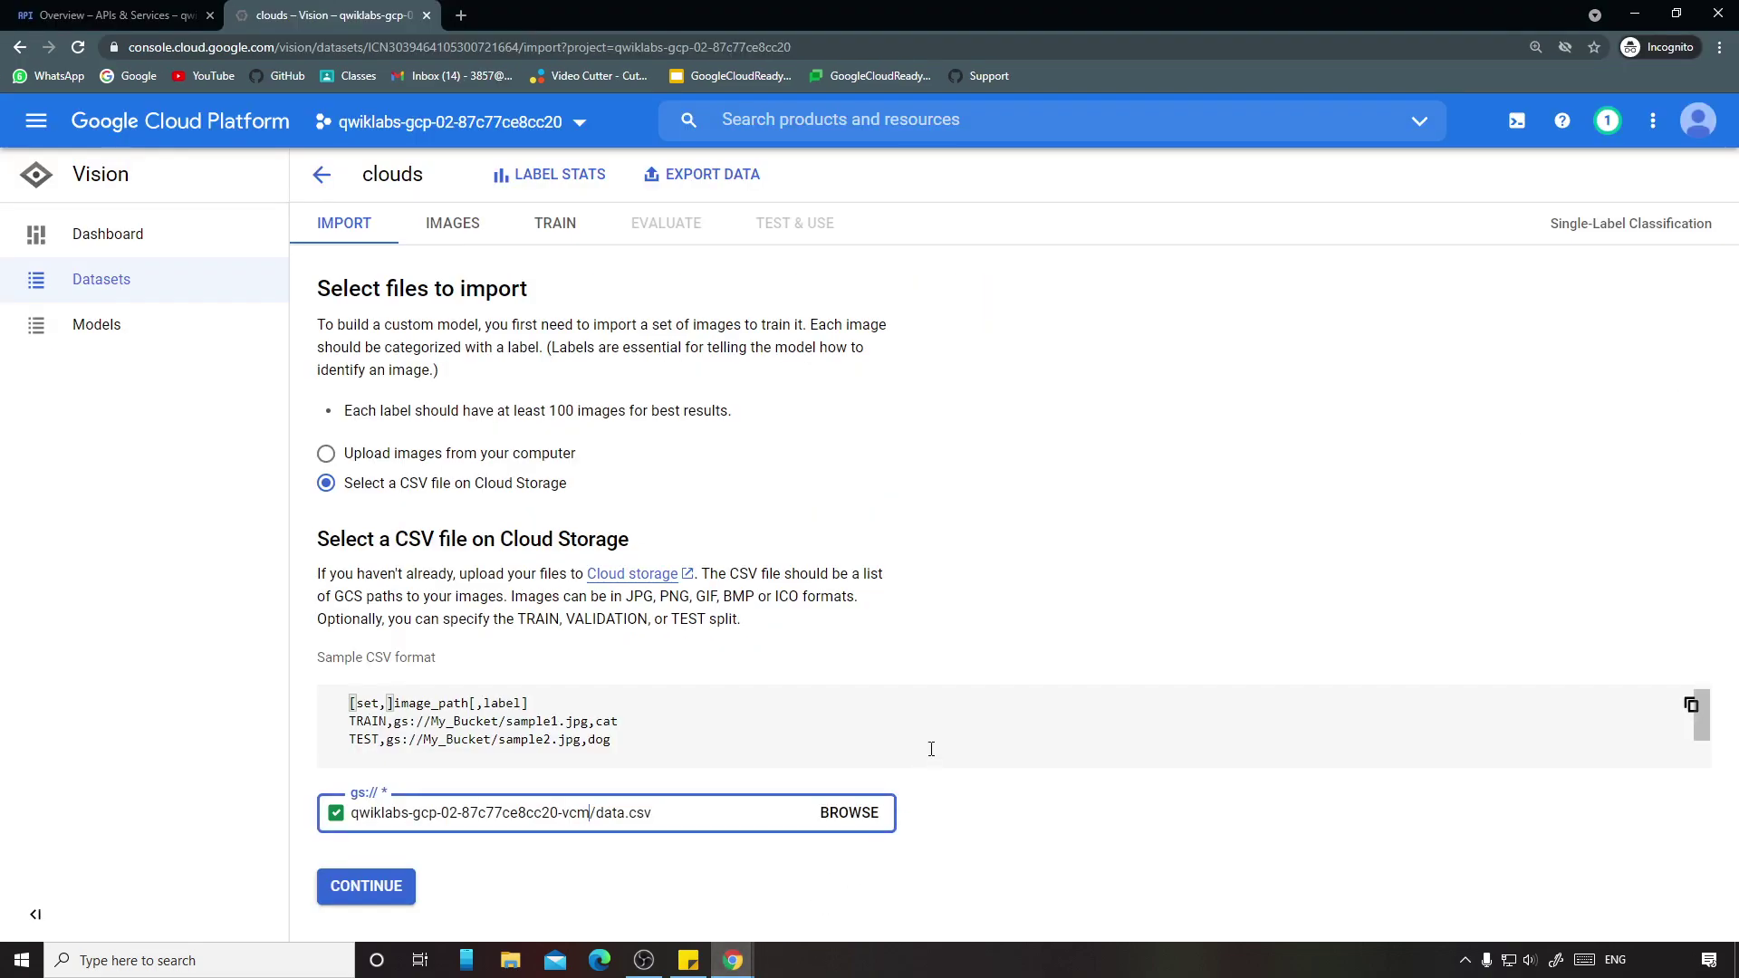
click(412, 885)
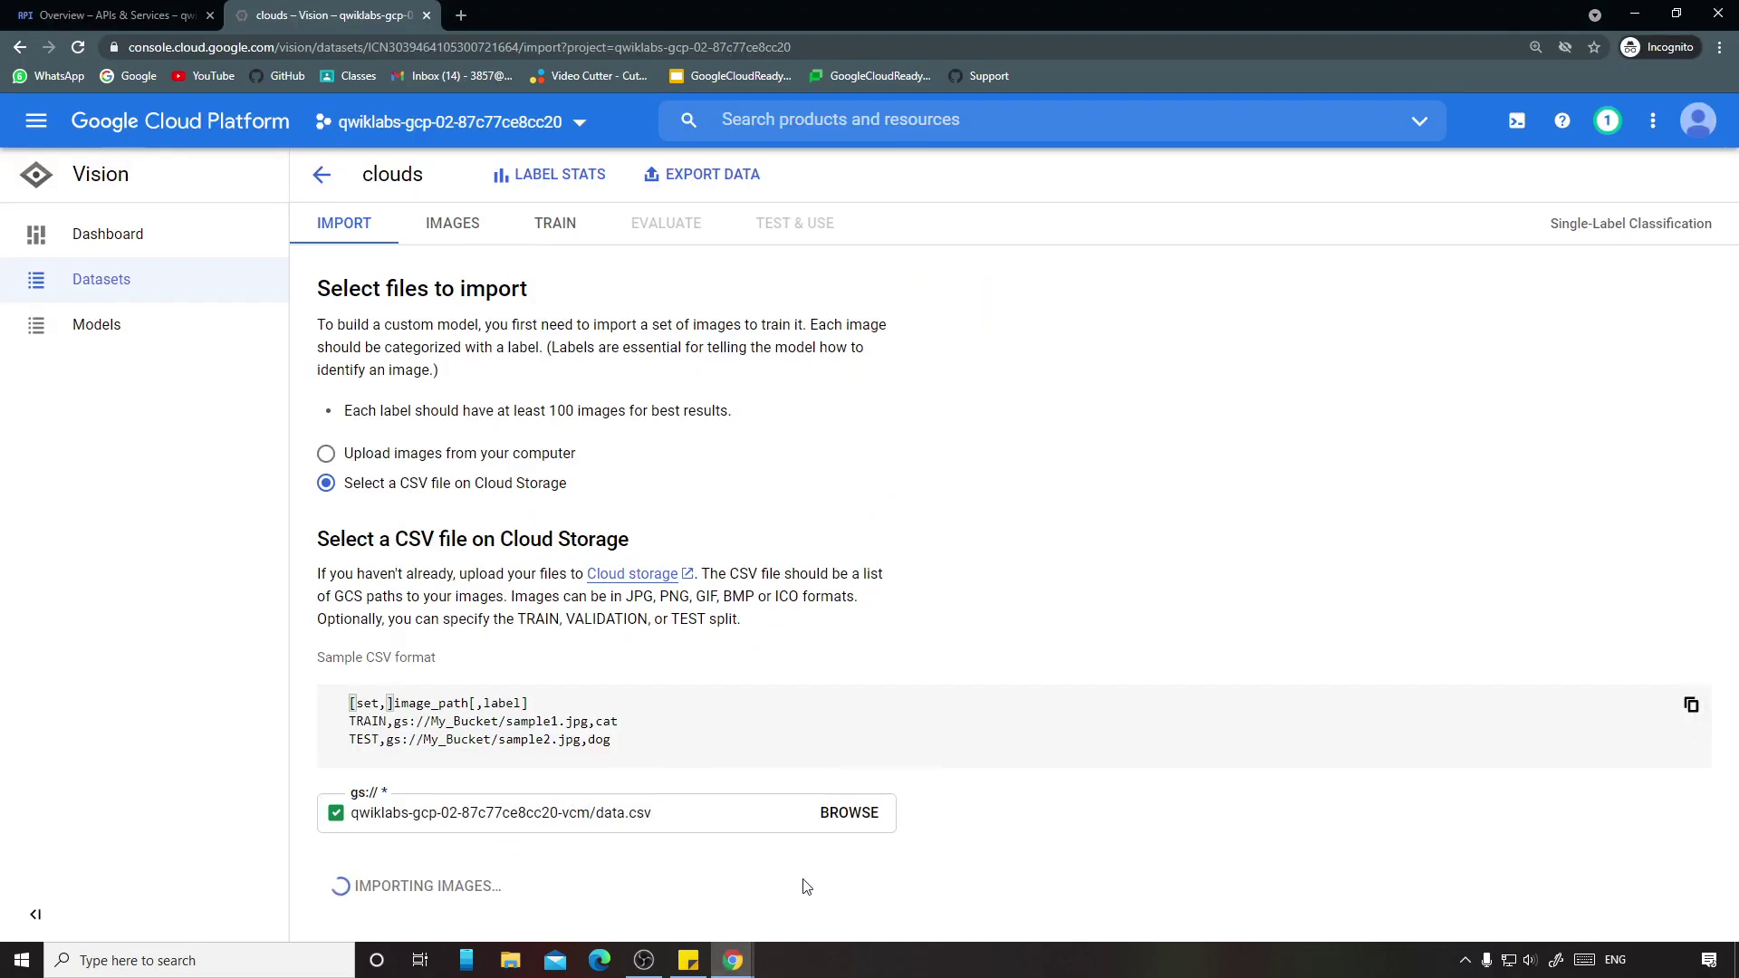
Step: Read the lab's instructions on the import wait time and the Create a Dataset progress check
mouse_move(732, 960)
click(683, 885)
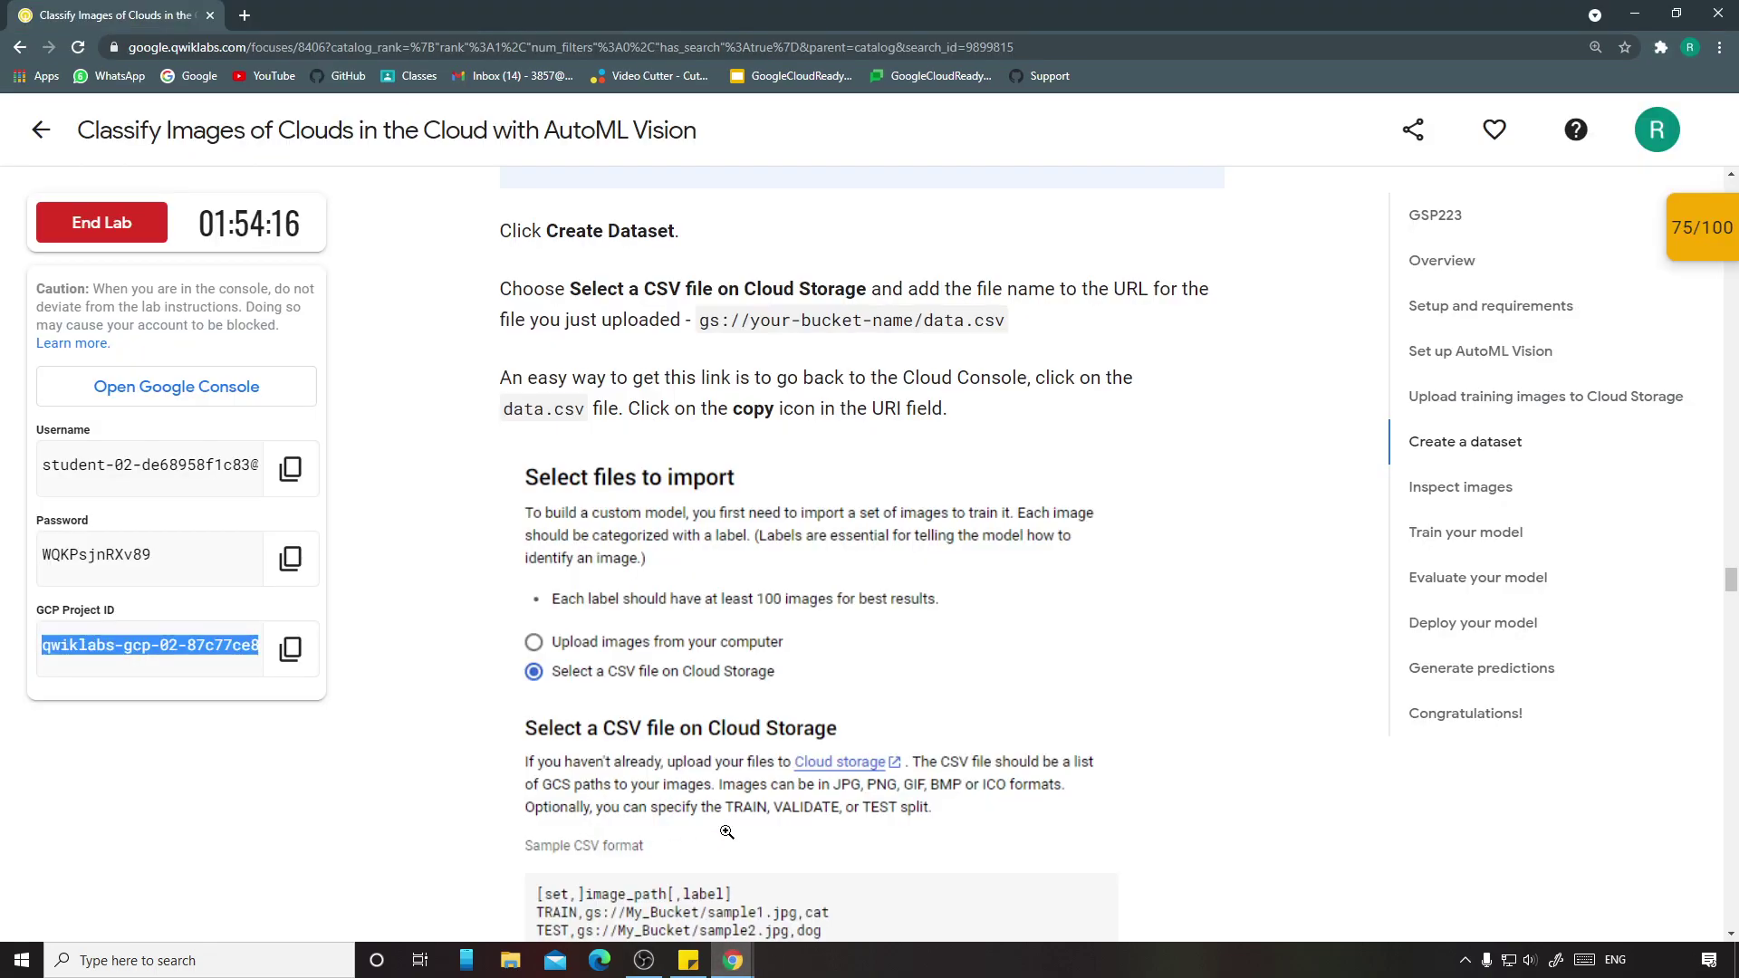
scroll(736, 740, down, 4)
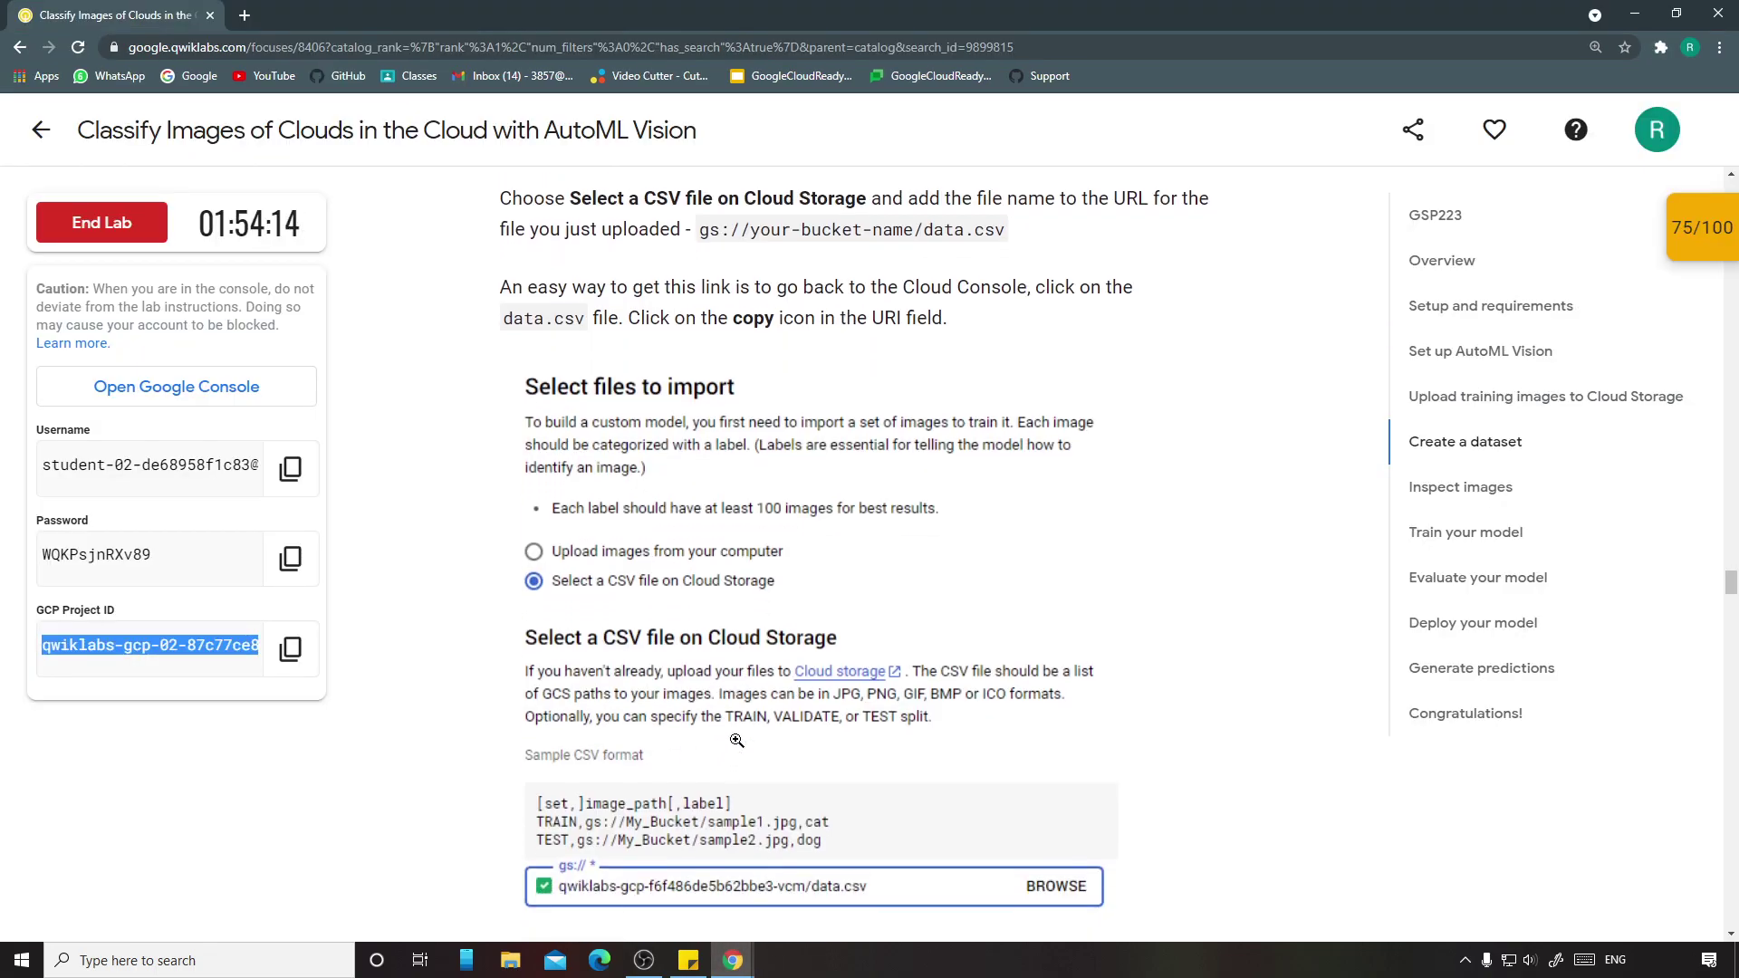
scroll(738, 739, down, 3)
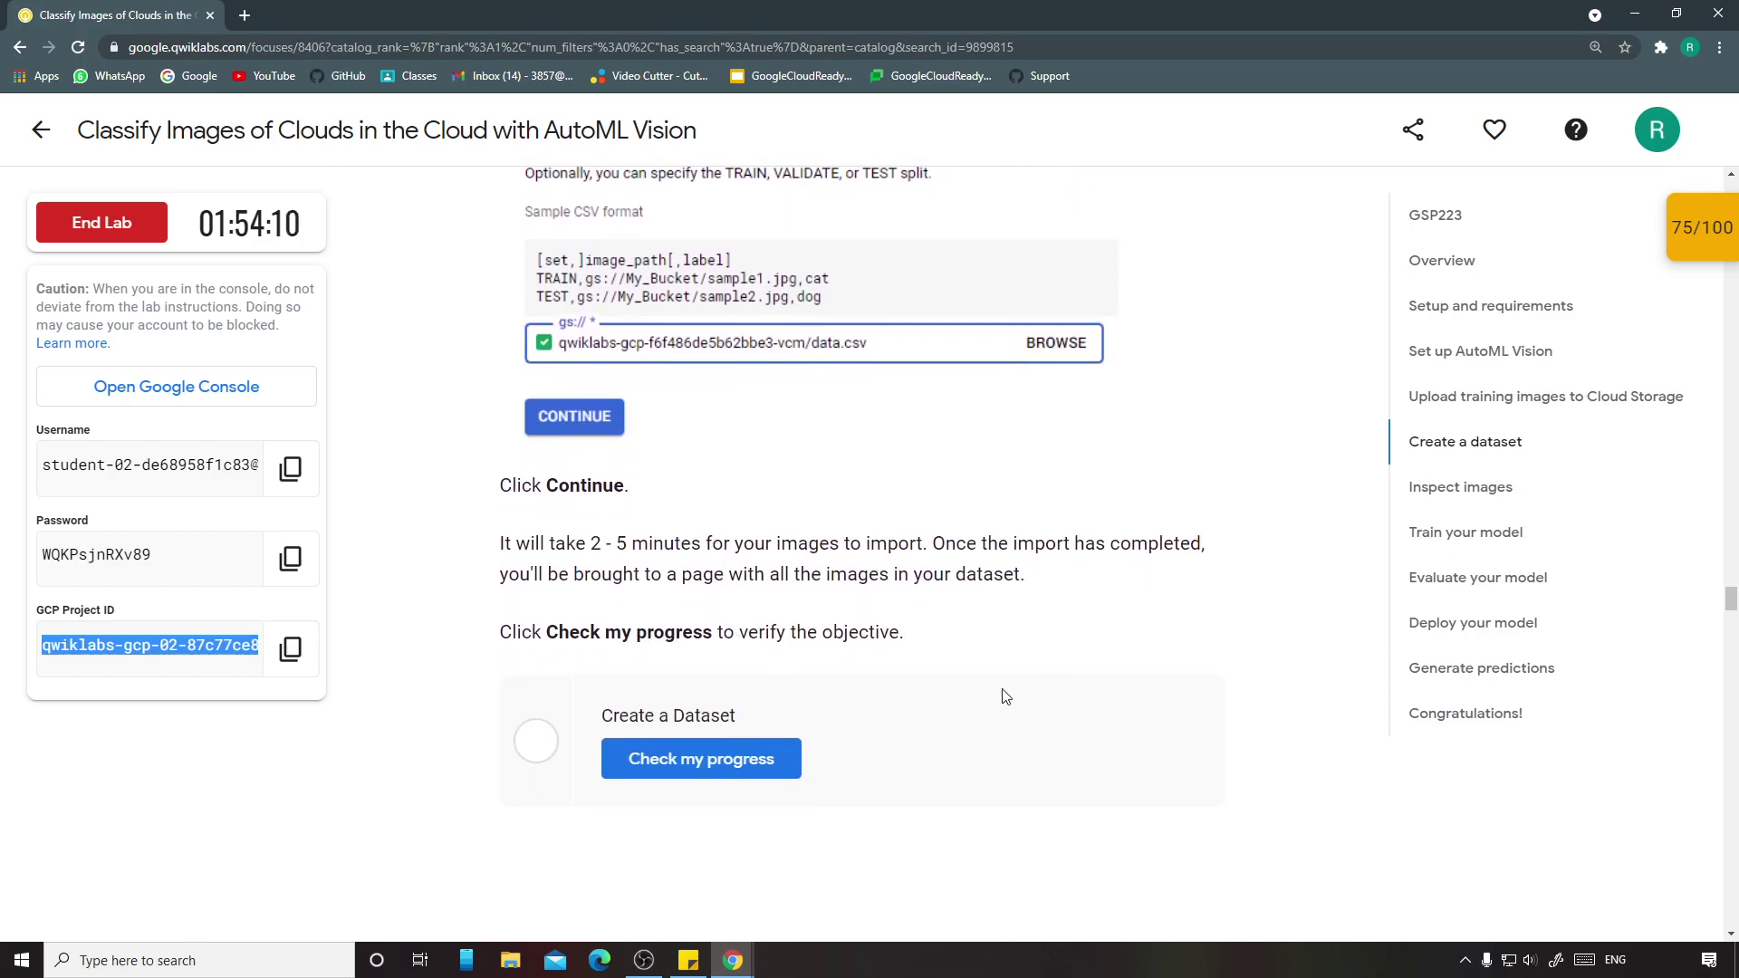
scroll(888, 703, down, 2)
scroll(869, 724, up, 1)
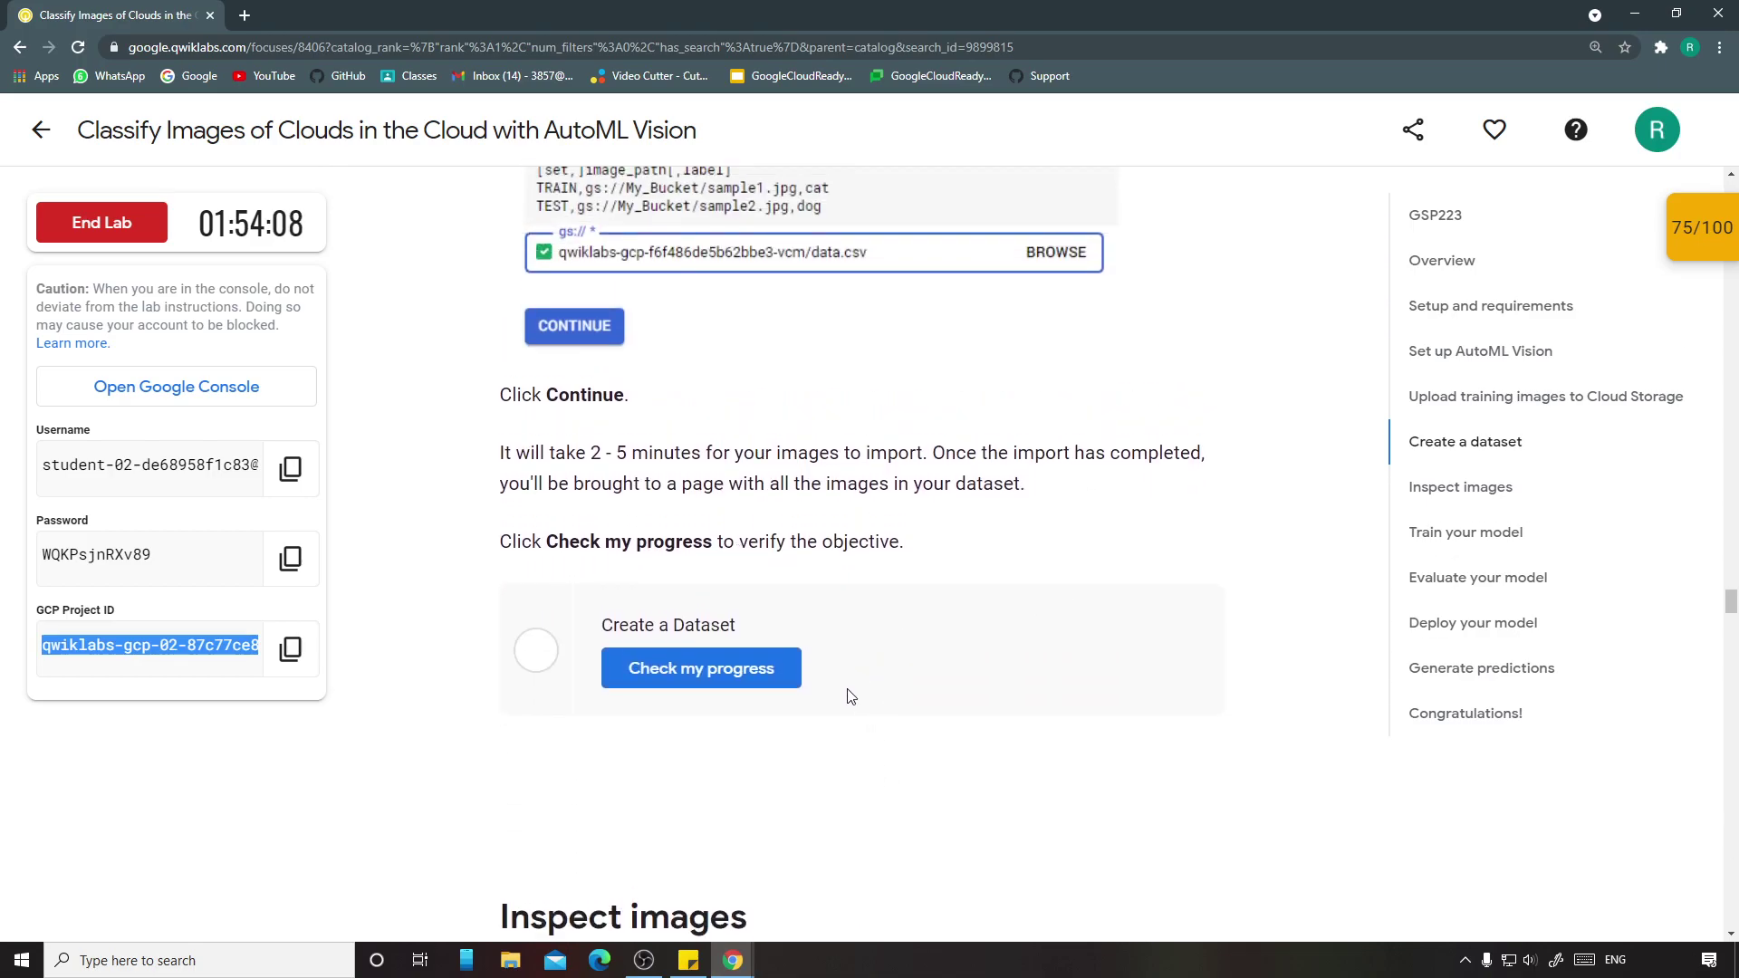
scroll(734, 818, up, 1)
Step: Dismiss the console's navigation menu tip, then check the lab progress for Create a Dataset and close the checkpoint list and alert
mouse_move(739, 962)
click(796, 908)
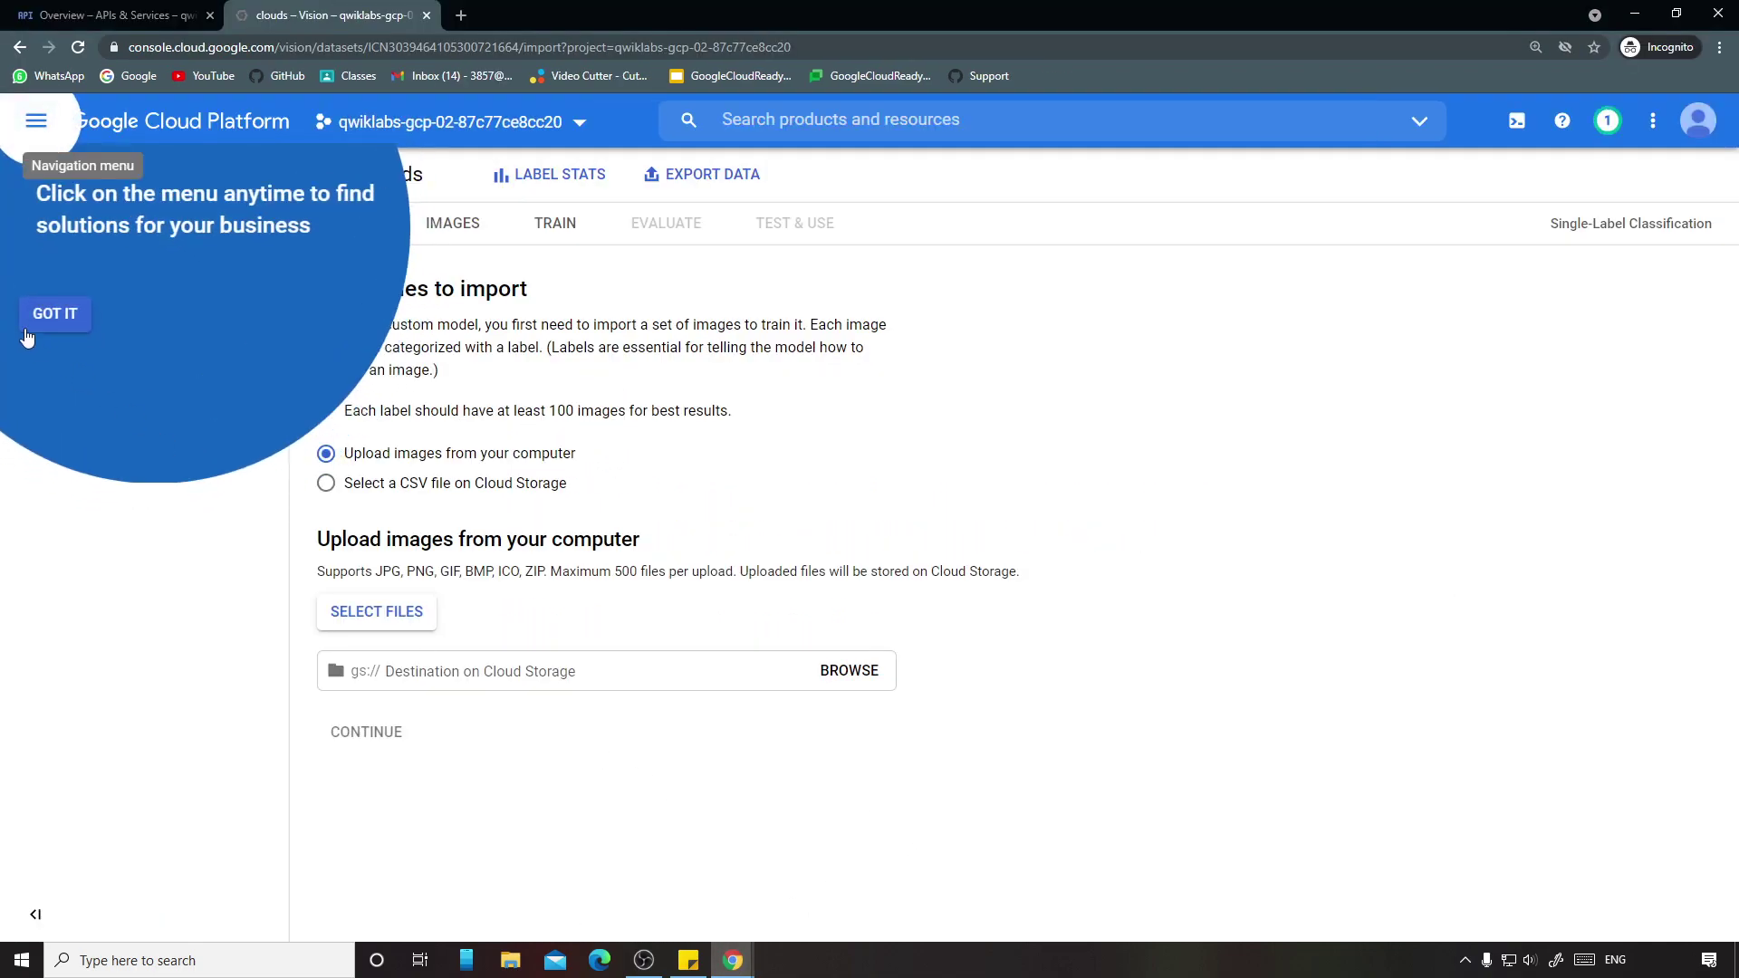
click(41, 317)
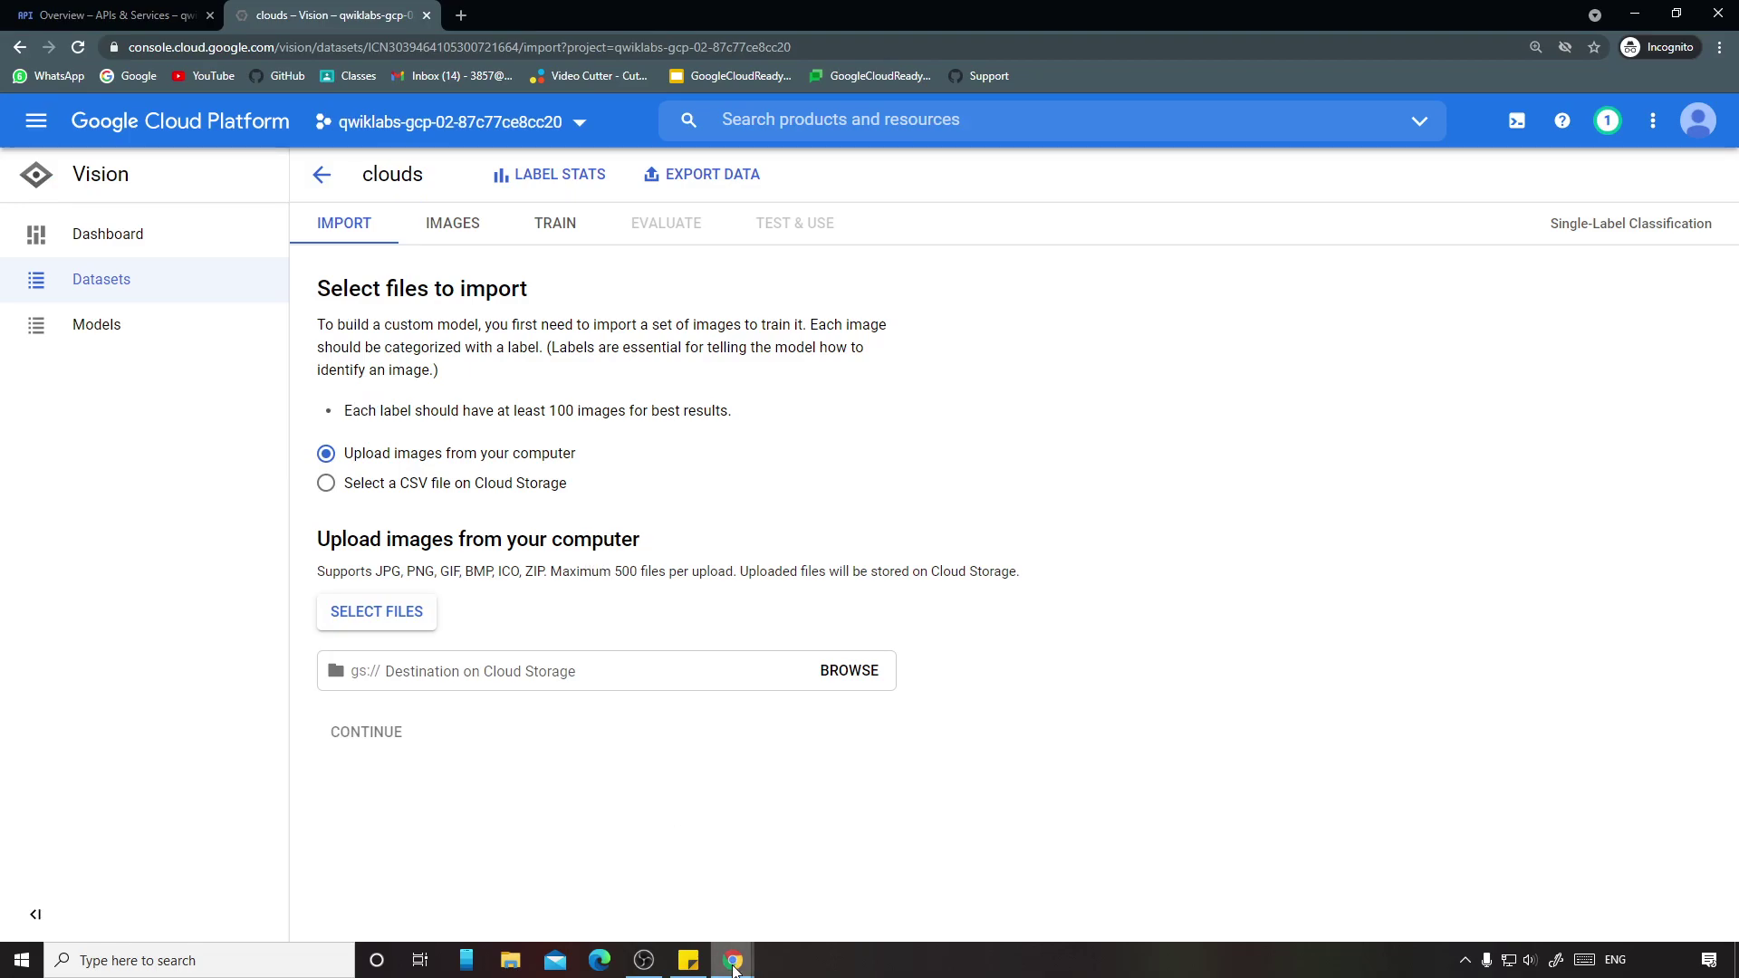
mouse_move(729, 959)
click(699, 764)
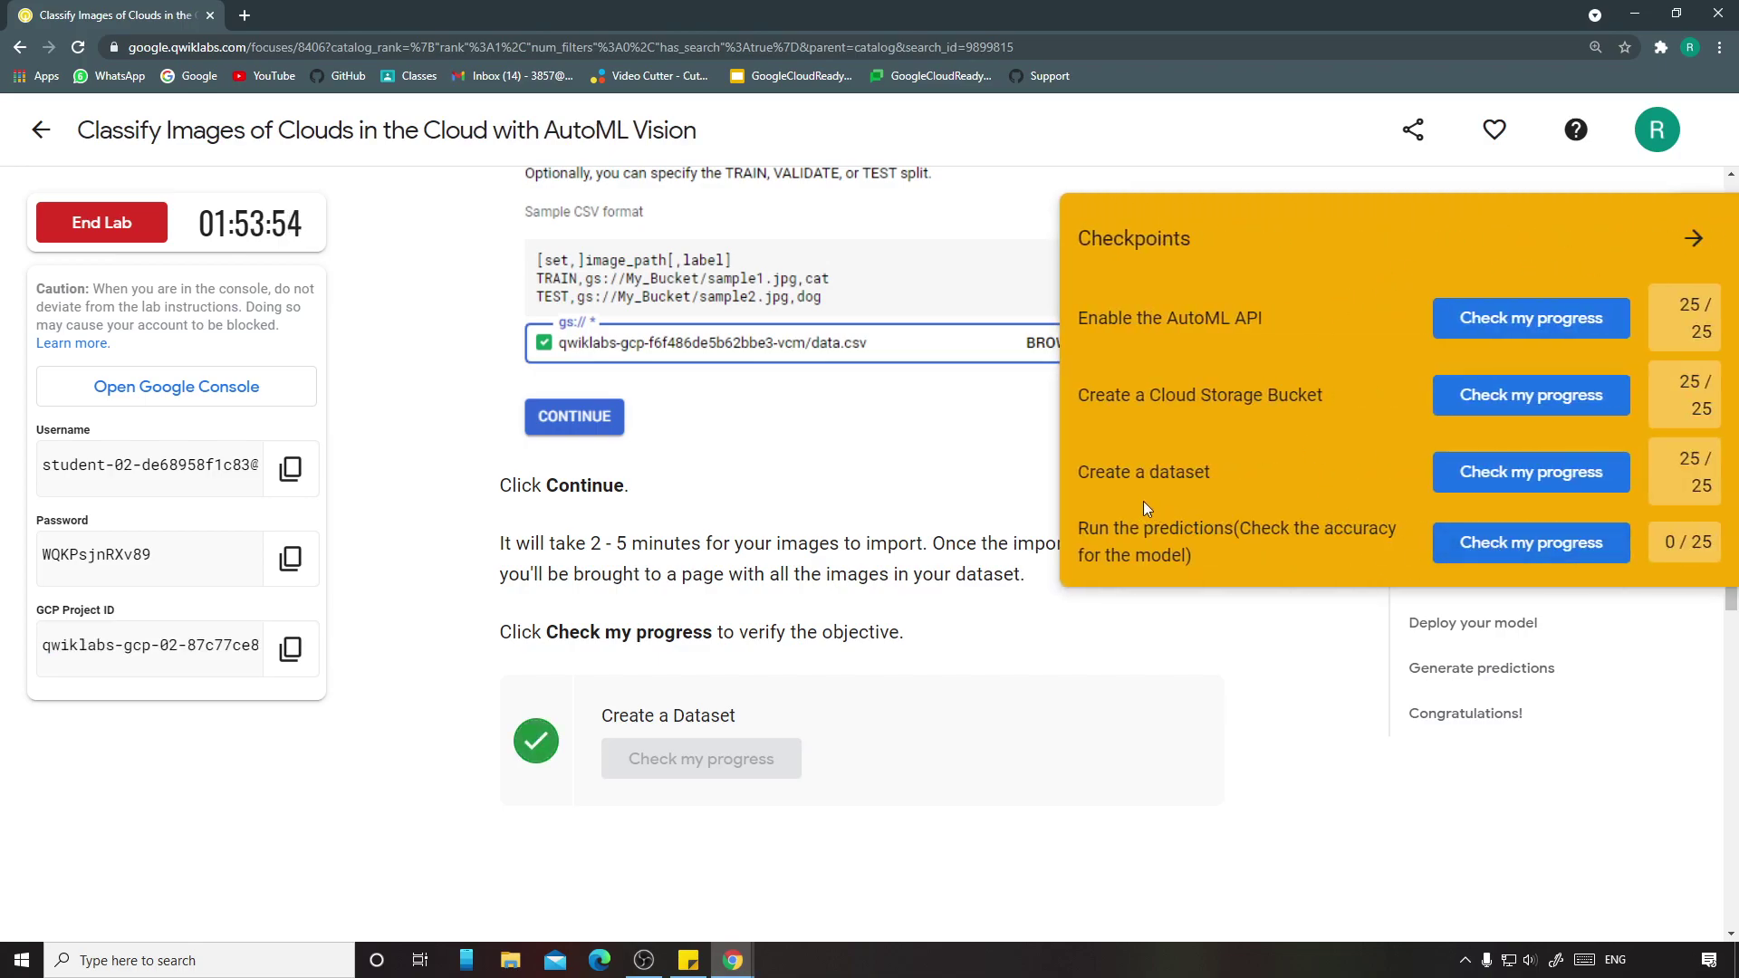
click(1693, 238)
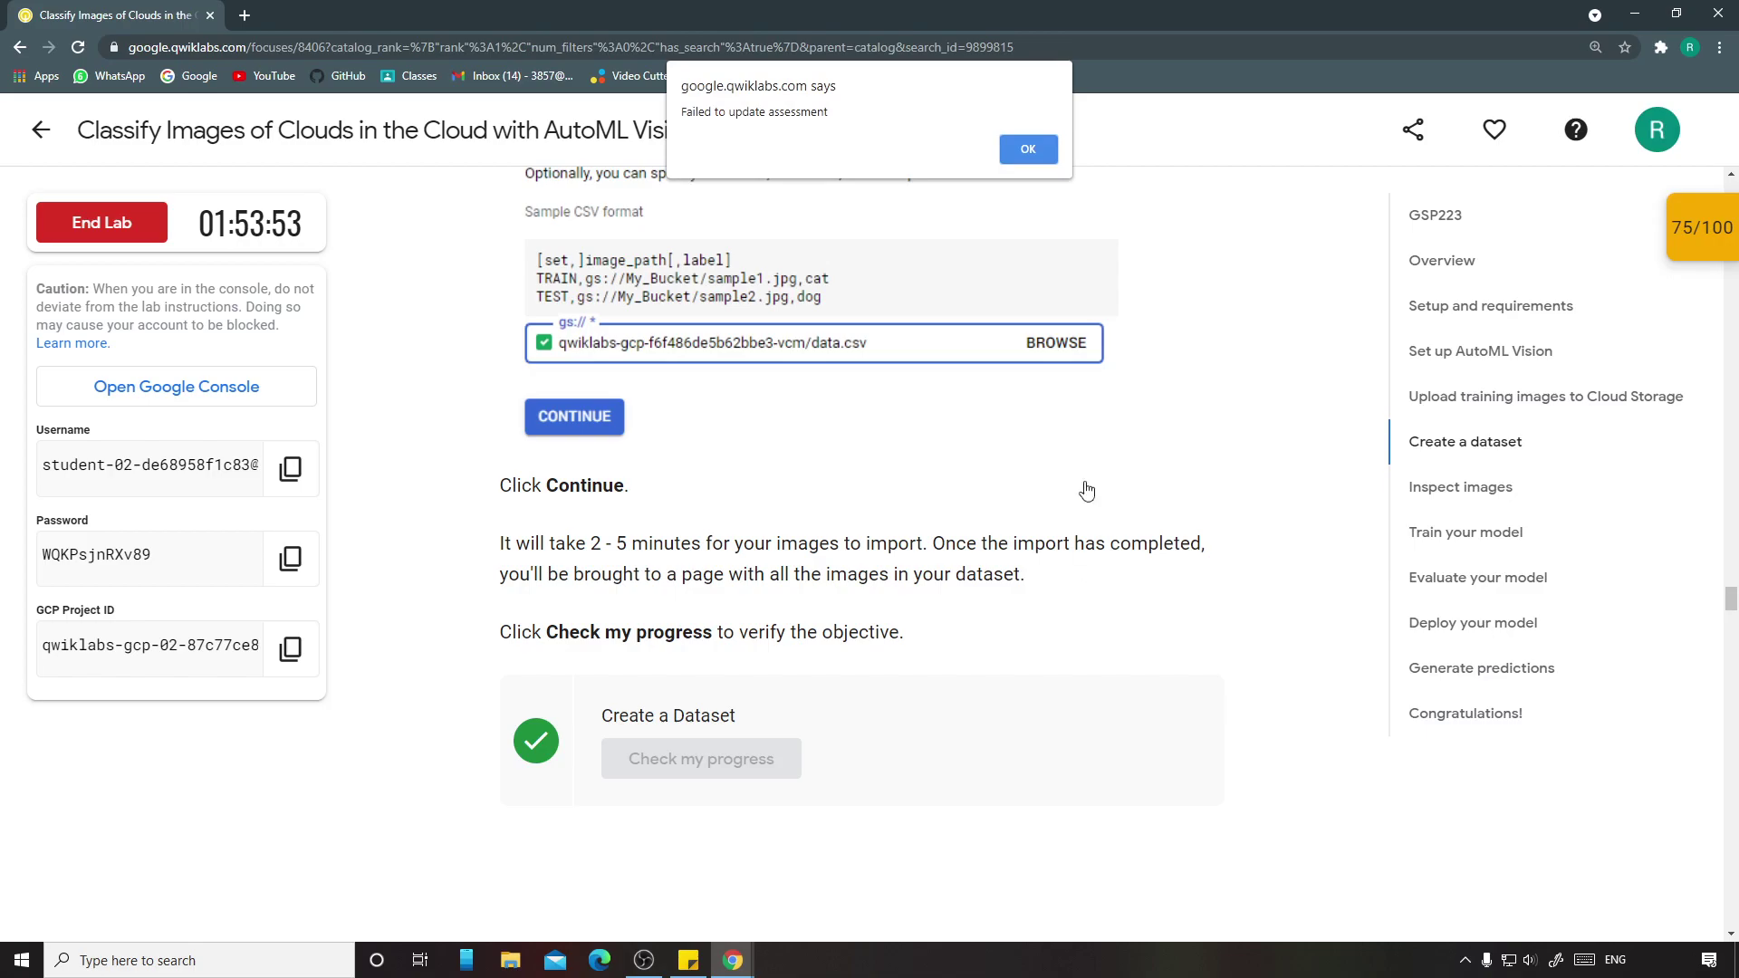
click(1027, 159)
Step: Read the lab's Inspect images section and the start of Train your model
scroll(1030, 509, down, 9)
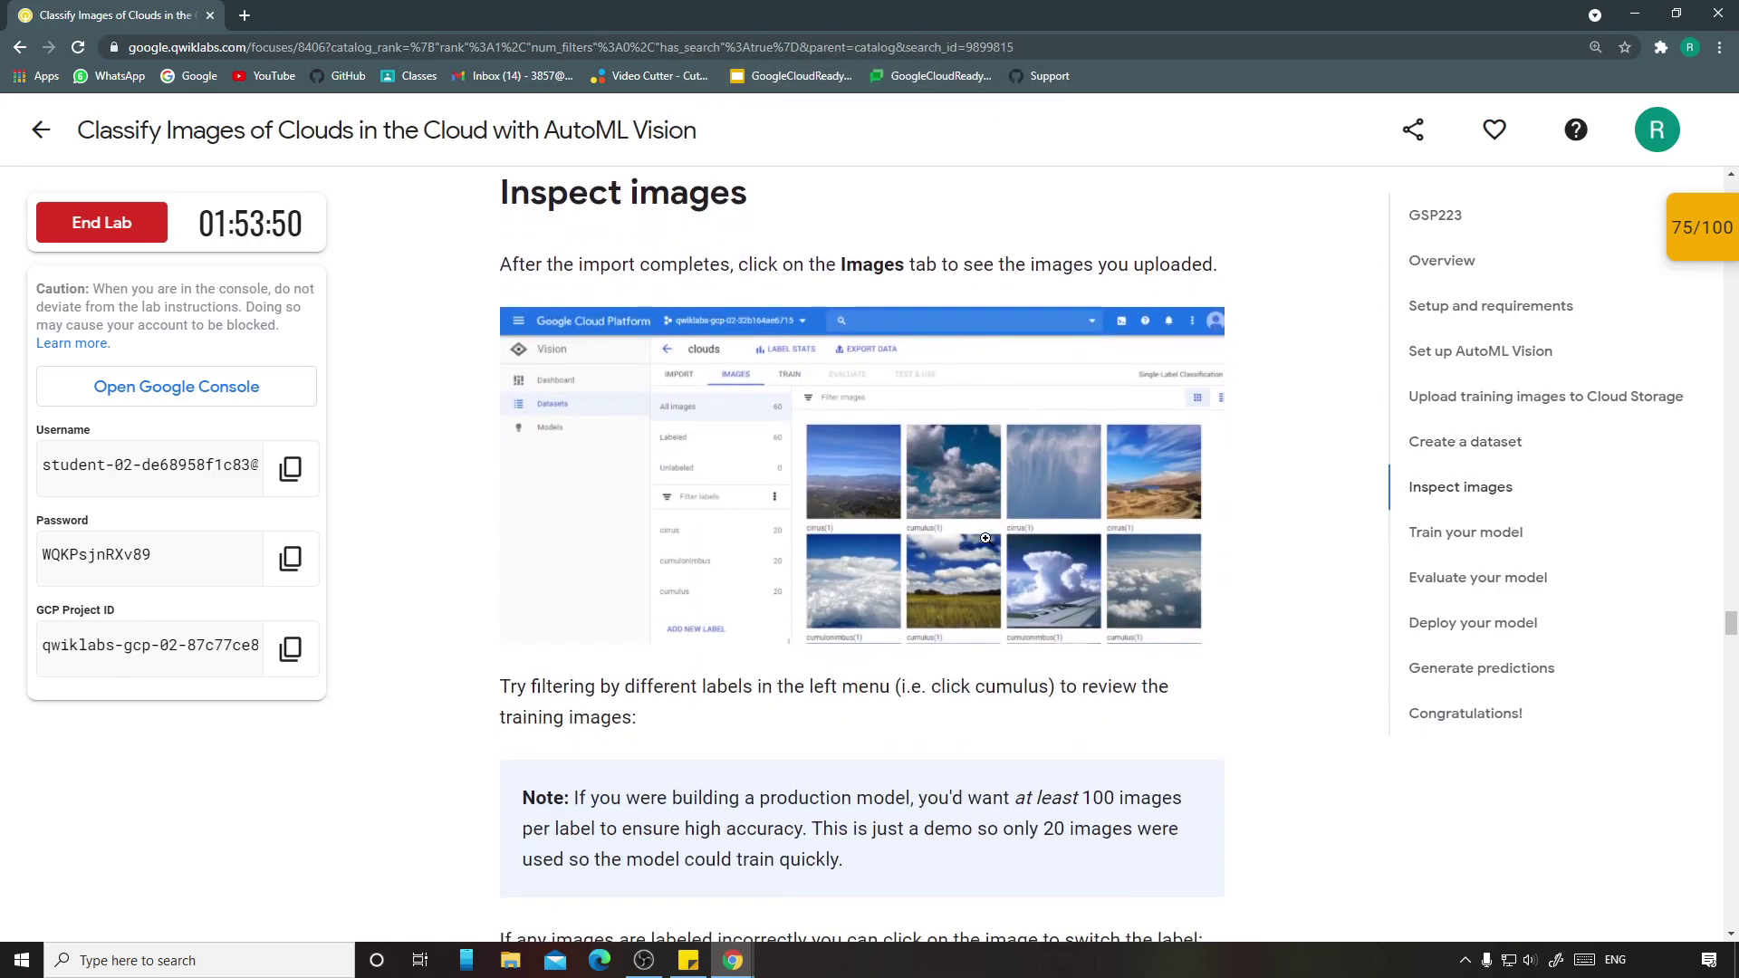
scroll(906, 526, down, 4)
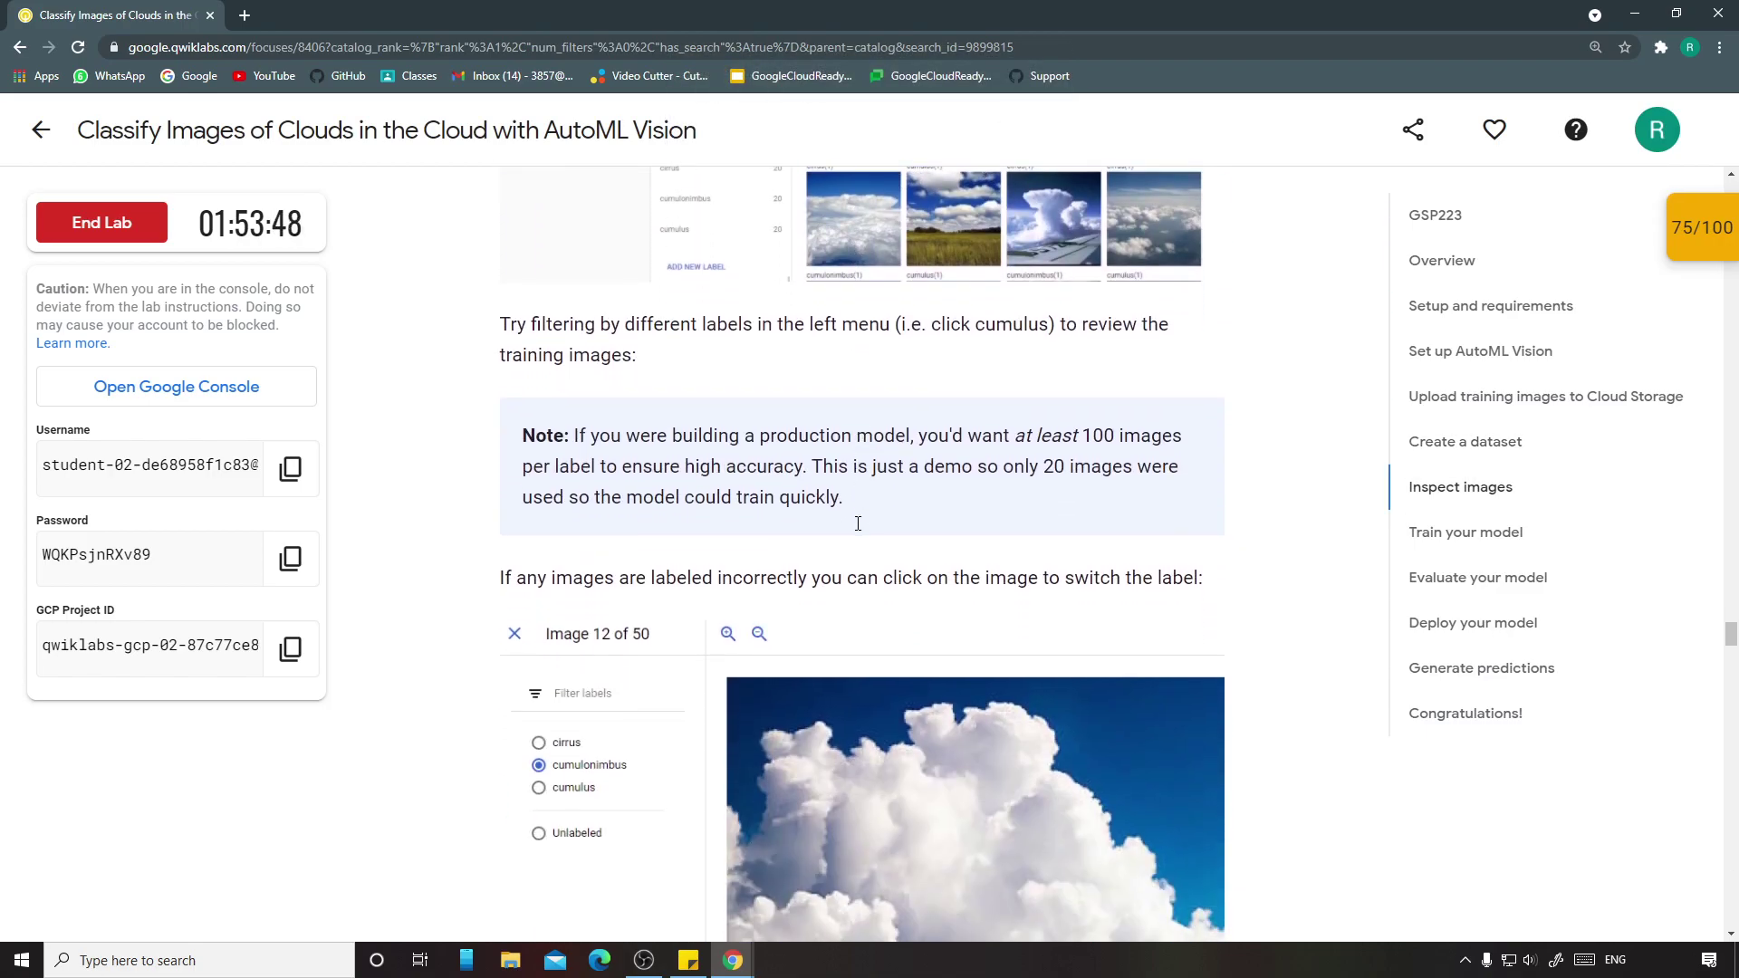
scroll(858, 523, down, 5)
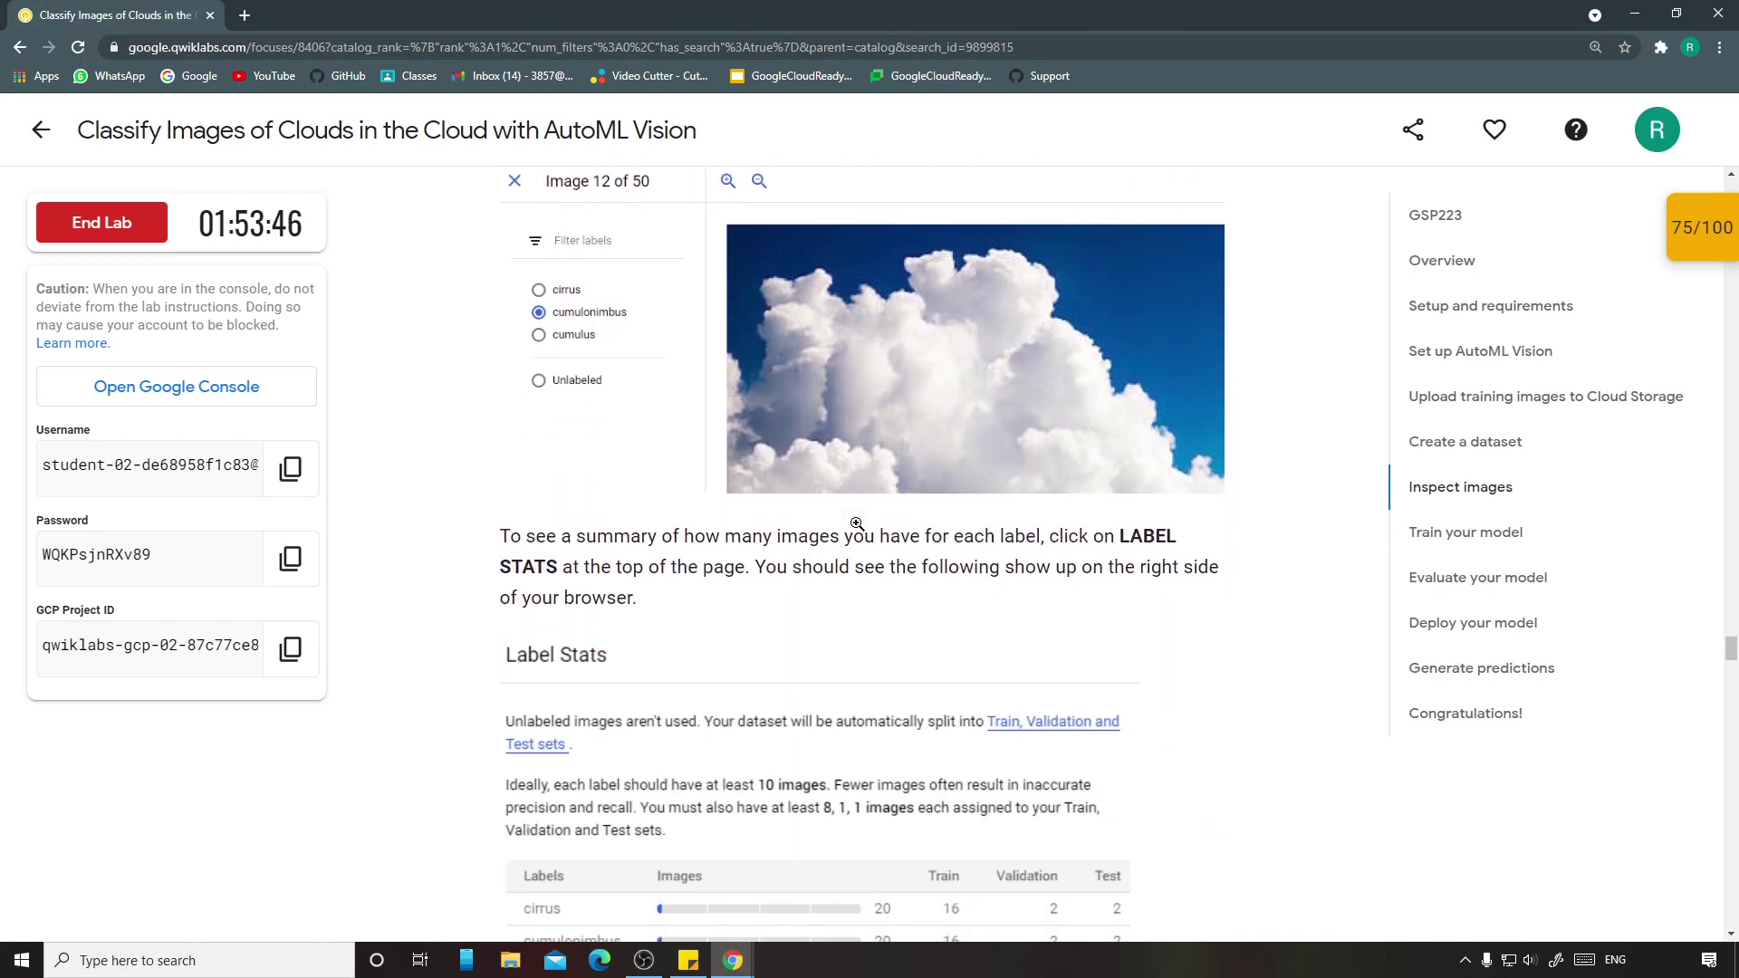
scroll(857, 530, down, 13)
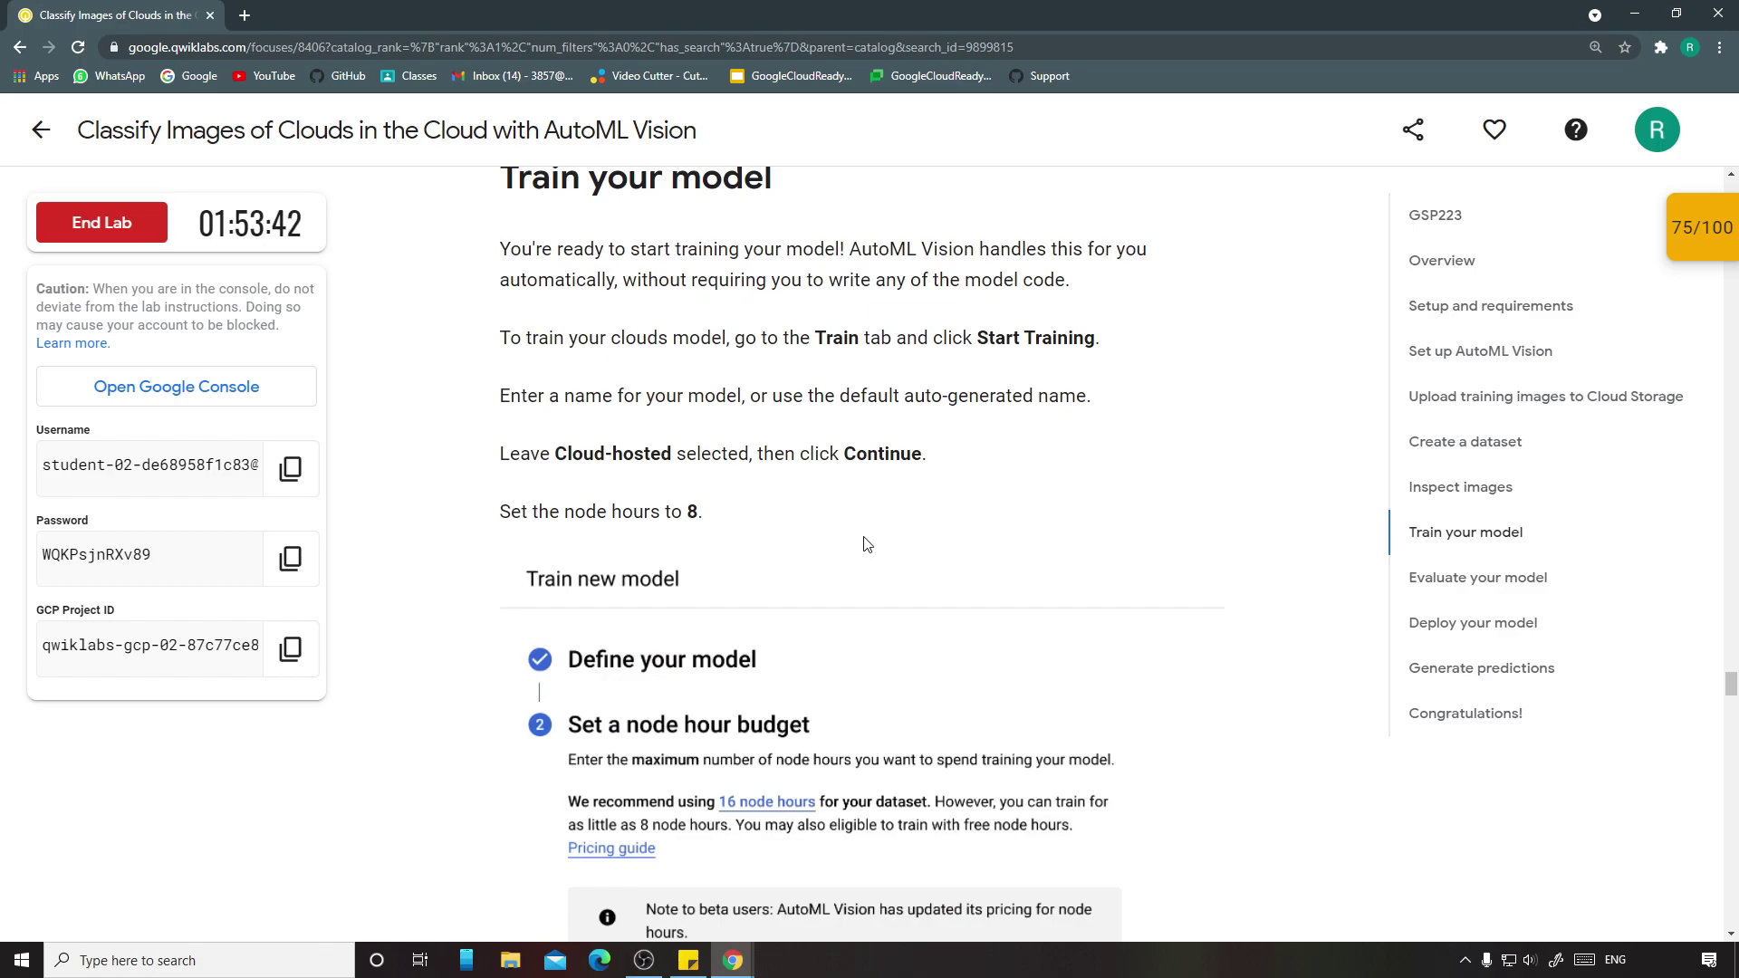
scroll(865, 544, up, 15)
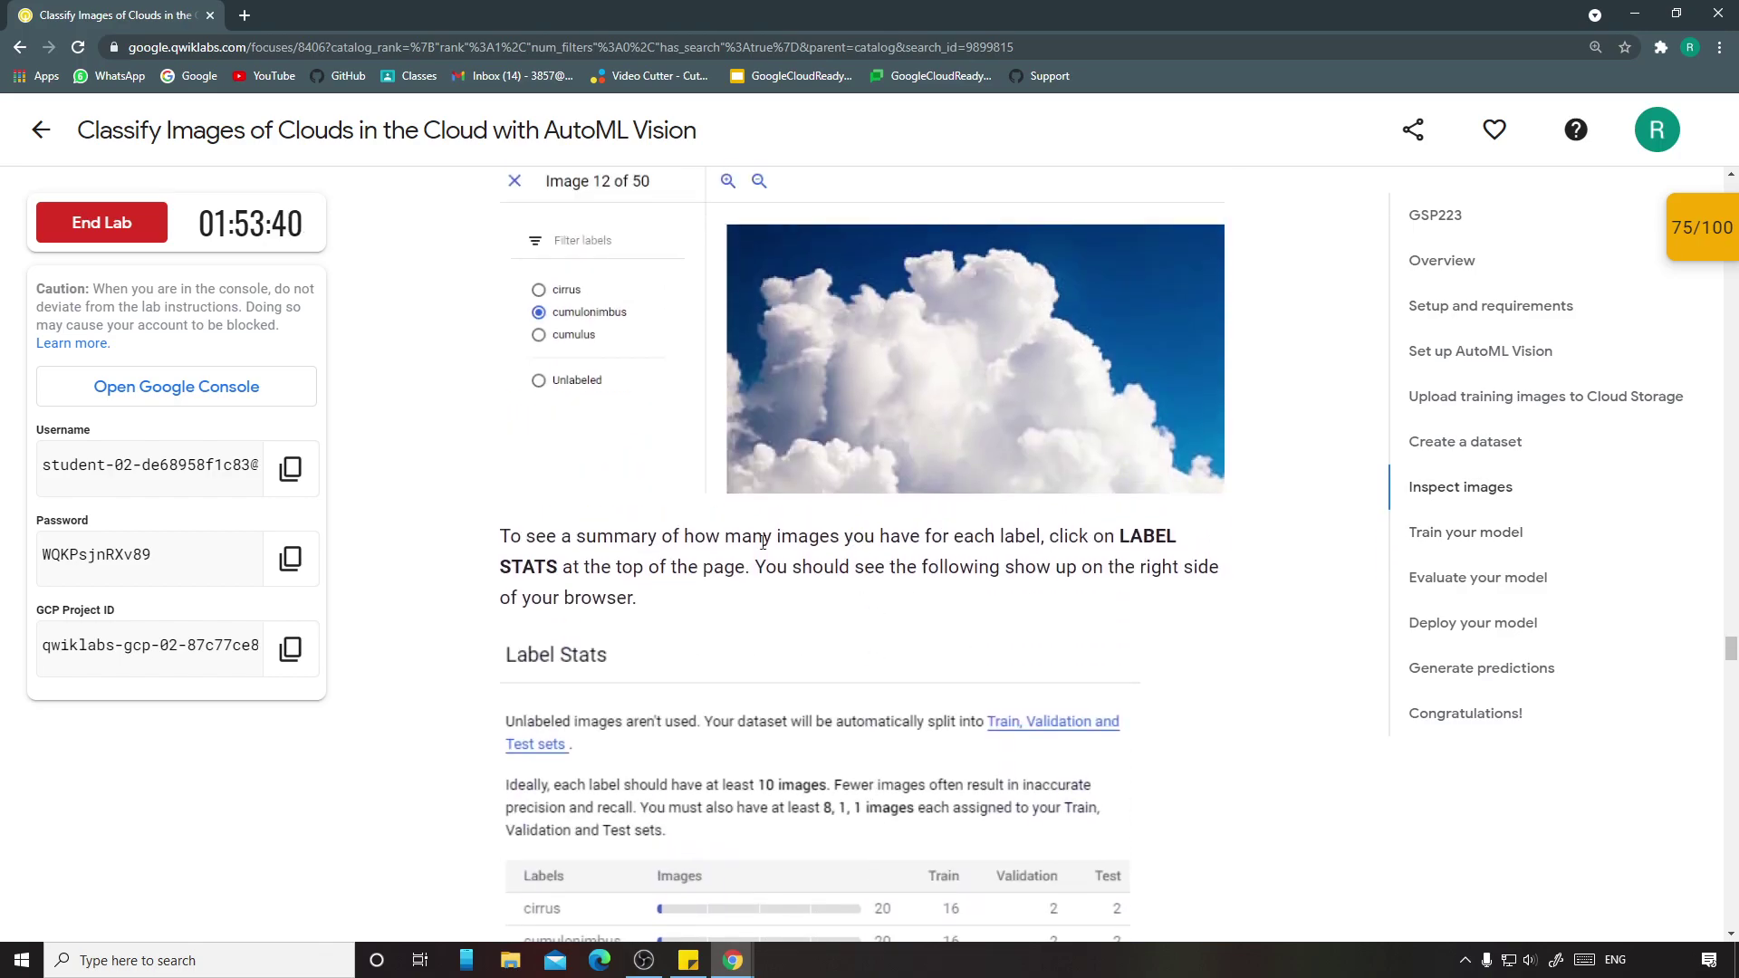
scroll(703, 548, up, 7)
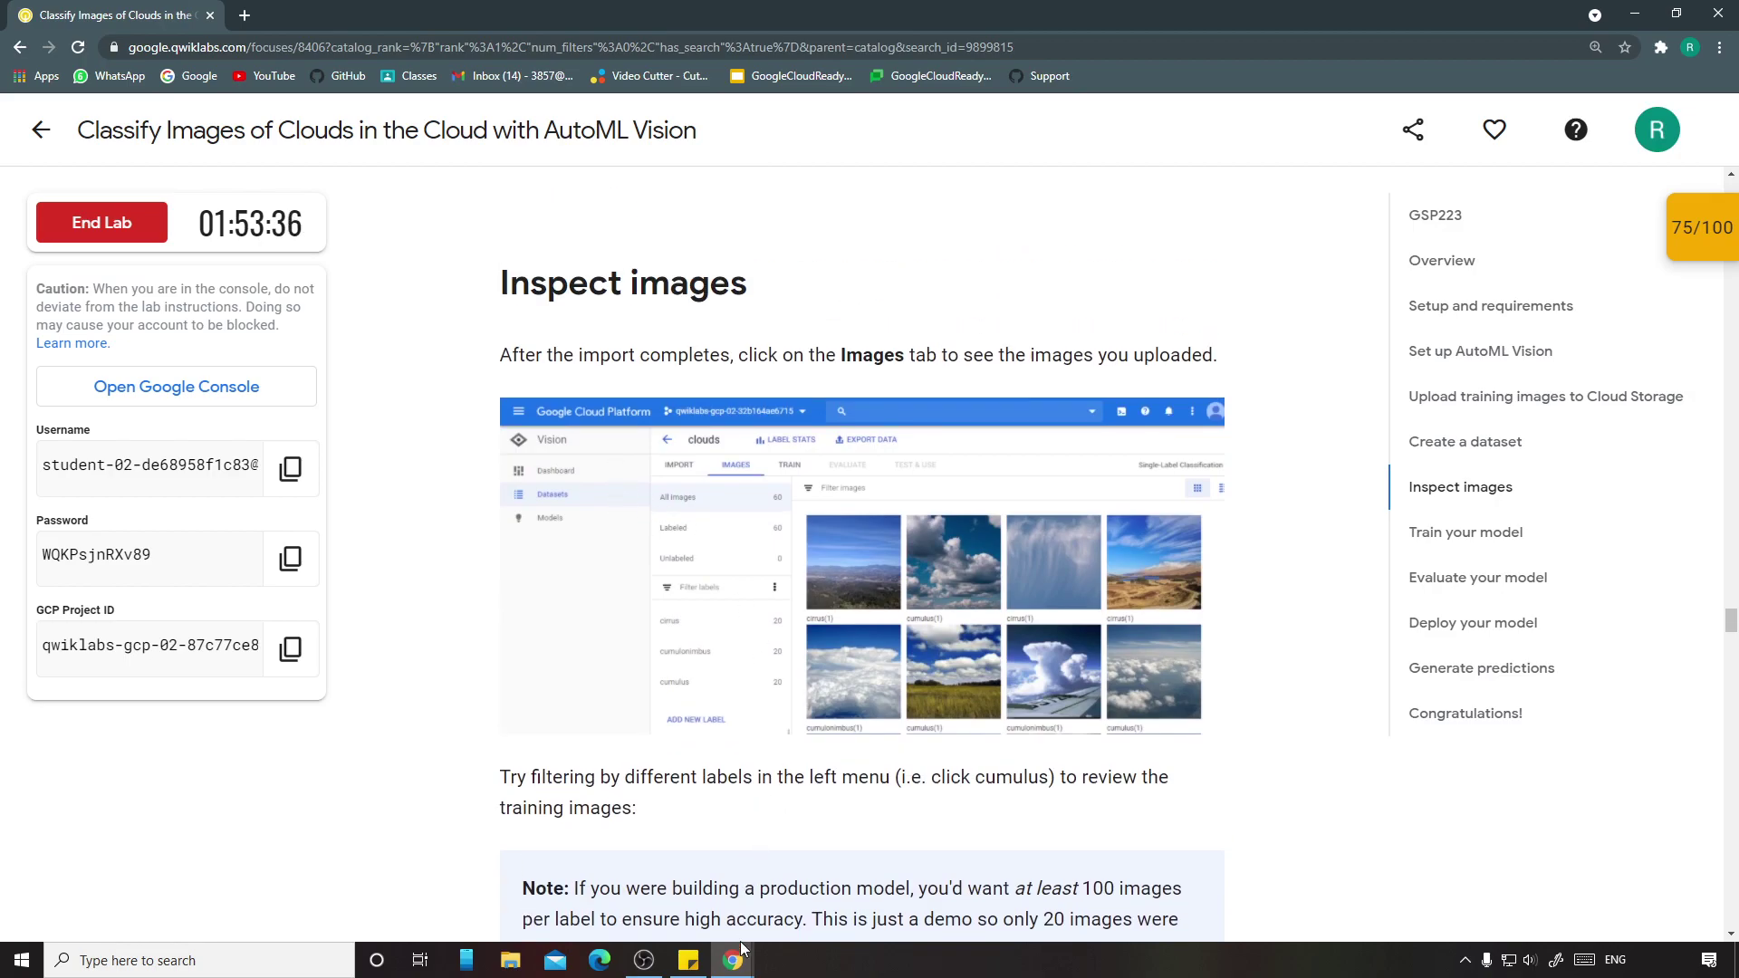
Step: Check the clouds dataset's import status in the console's dataset list, then open the dataset
mouse_move(741, 942)
click(835, 887)
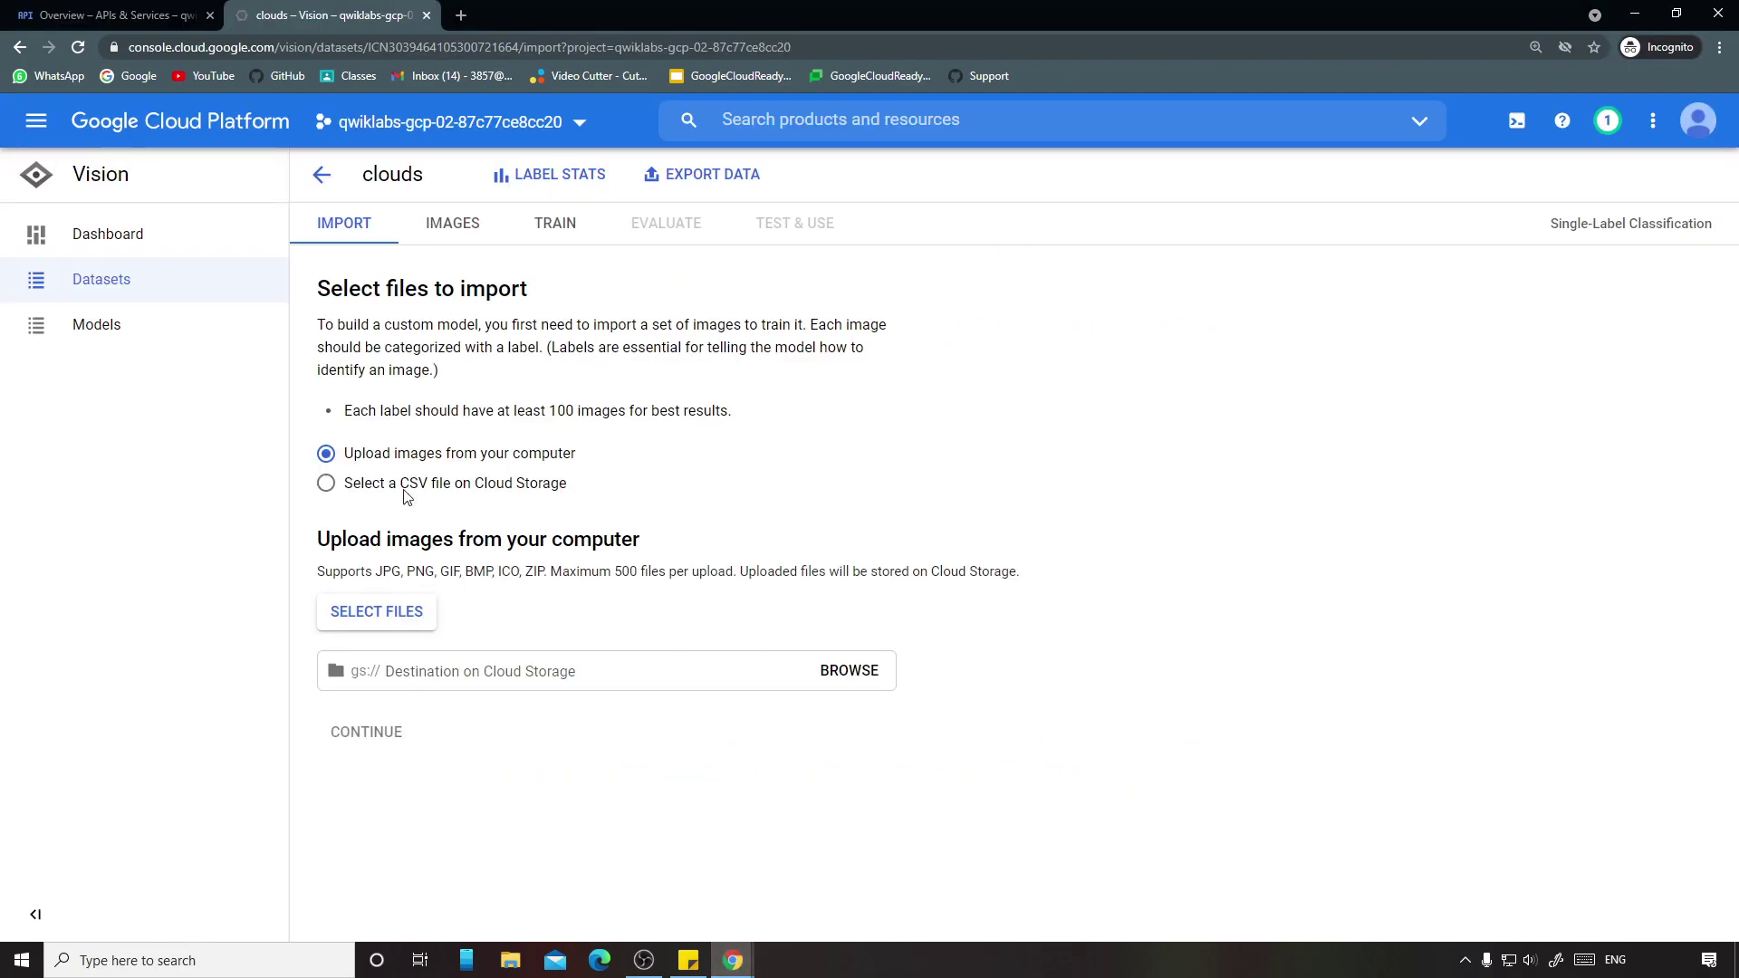
click(109, 279)
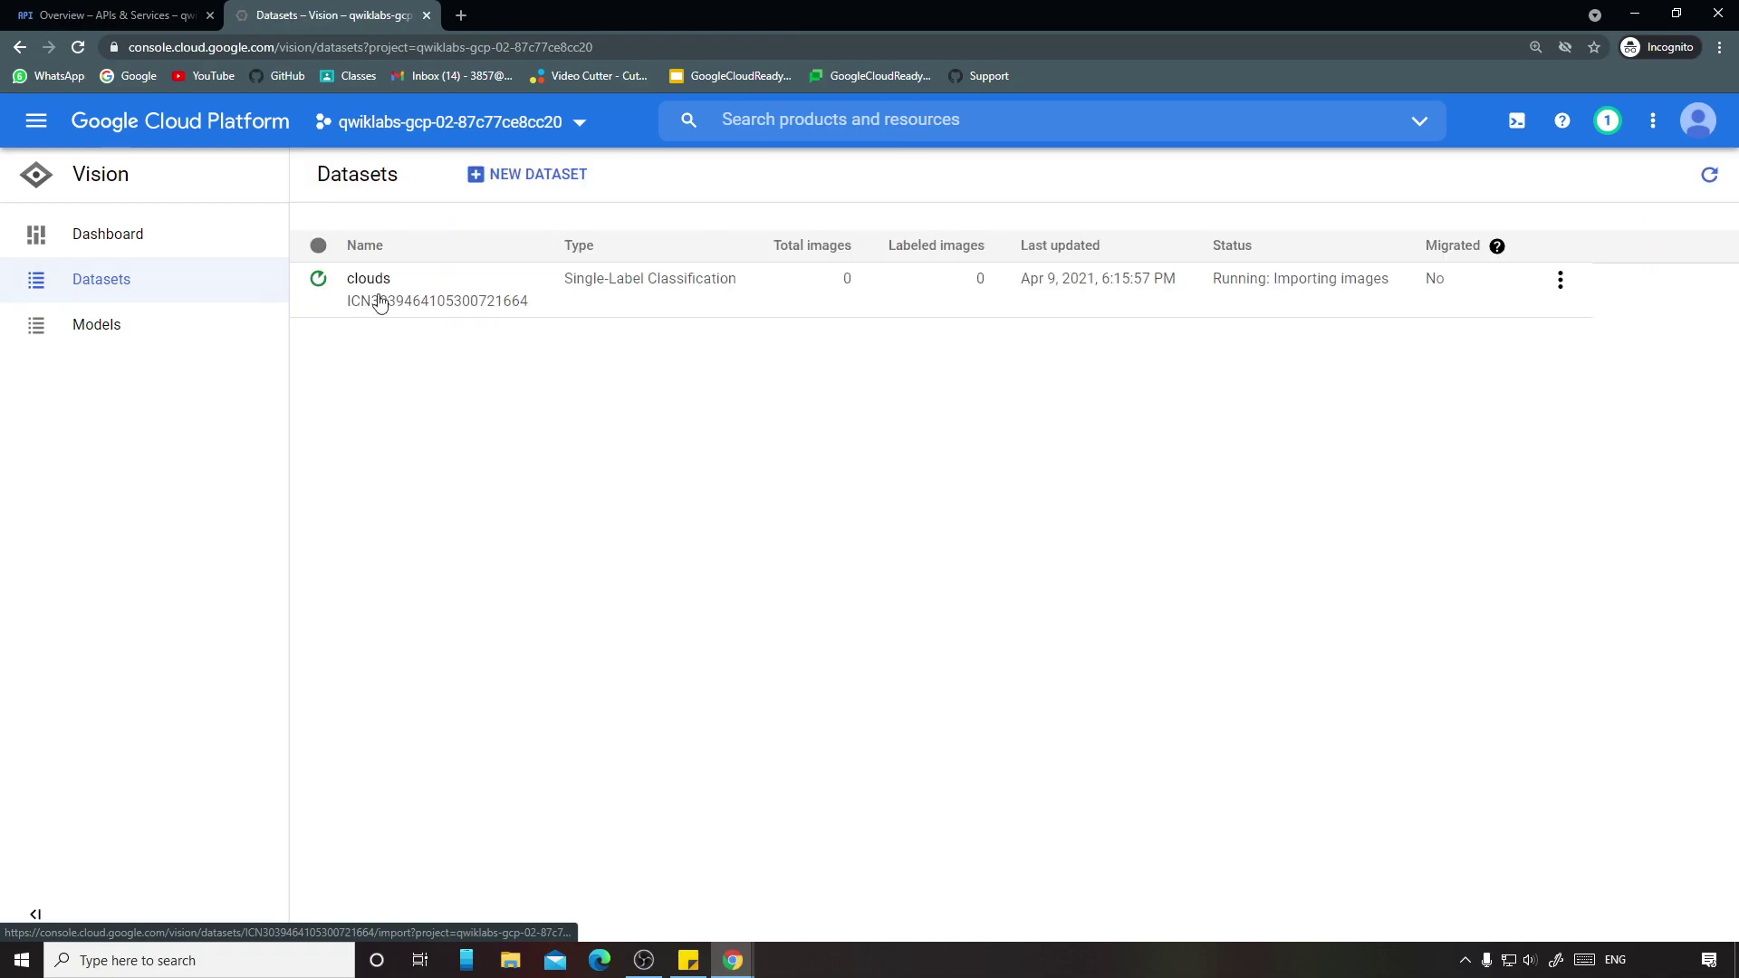
click(1559, 281)
click(1350, 419)
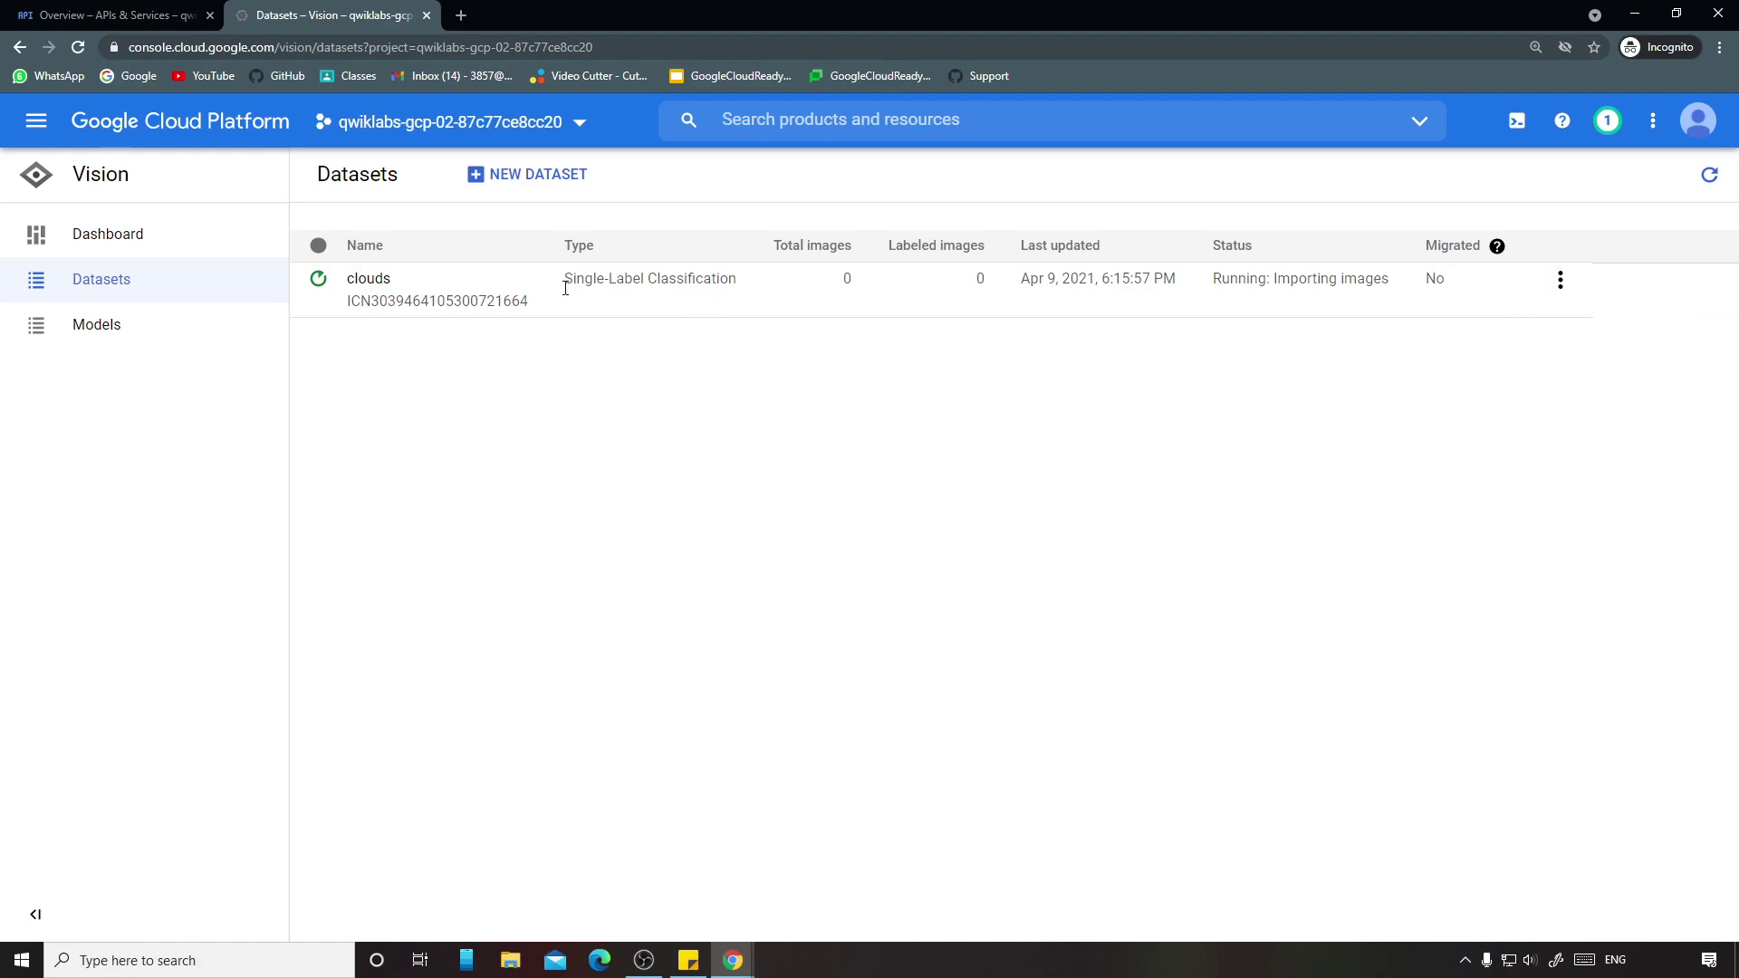
click(369, 279)
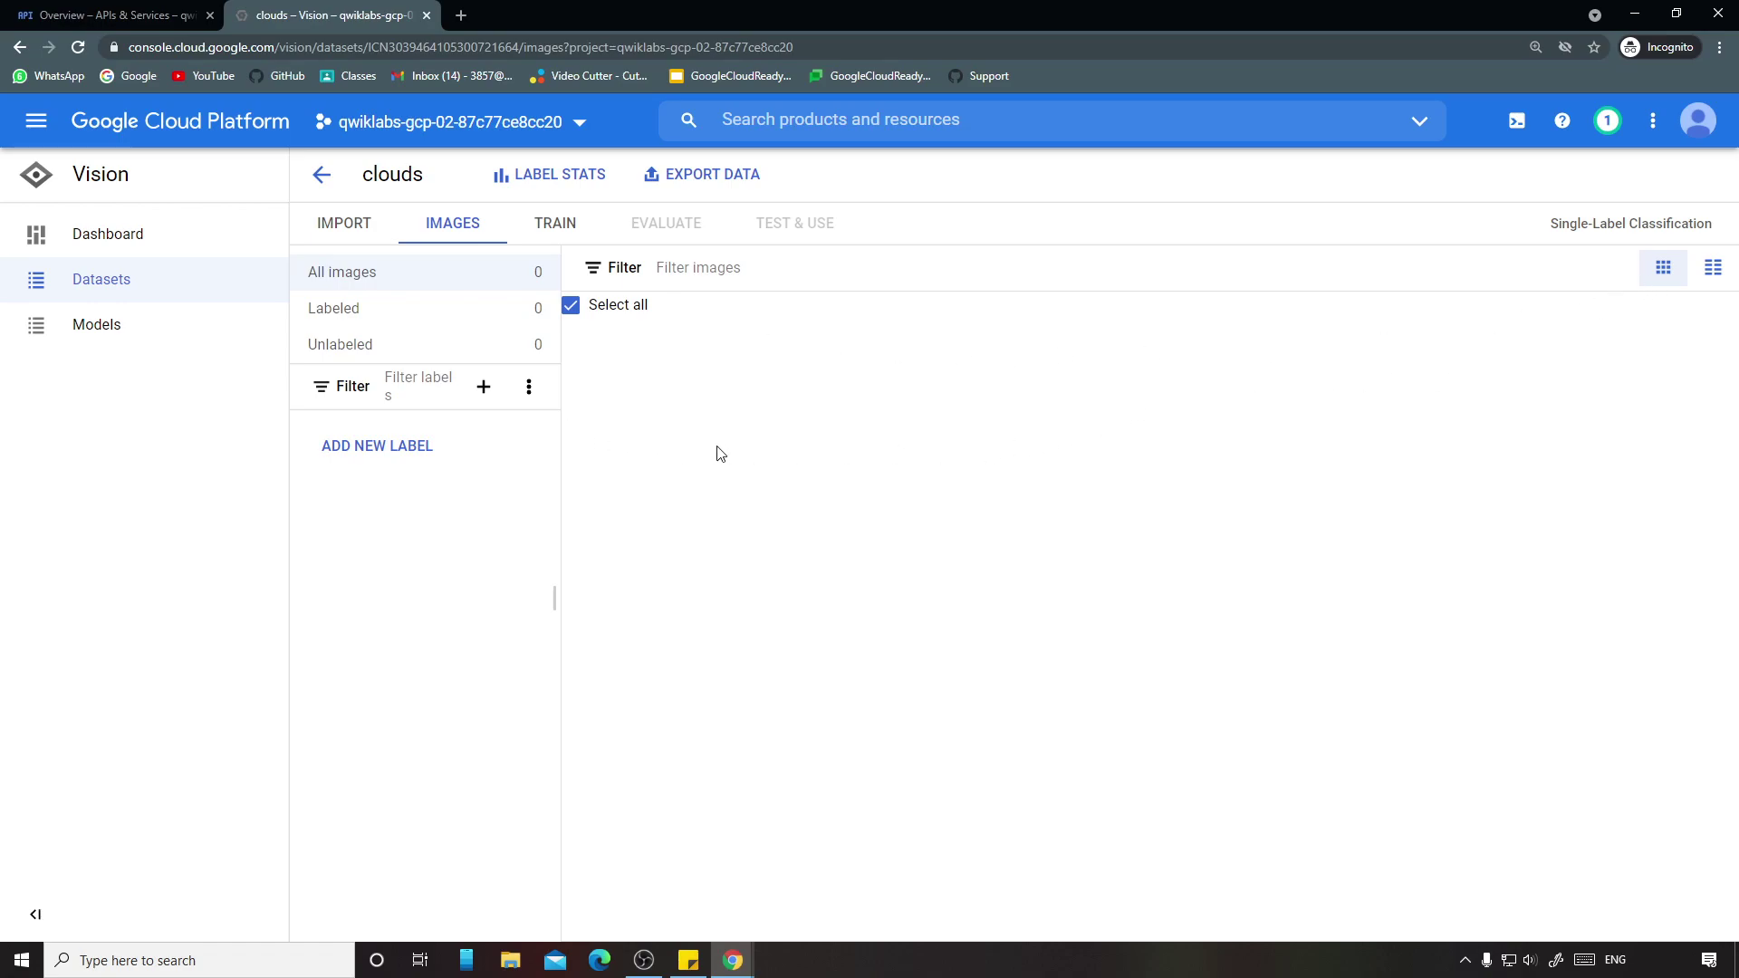
Step: Reload the clouds dataset, consult the lab's Inspect images section, and view the dataset's images and the running import's details
click(78, 47)
click(733, 960)
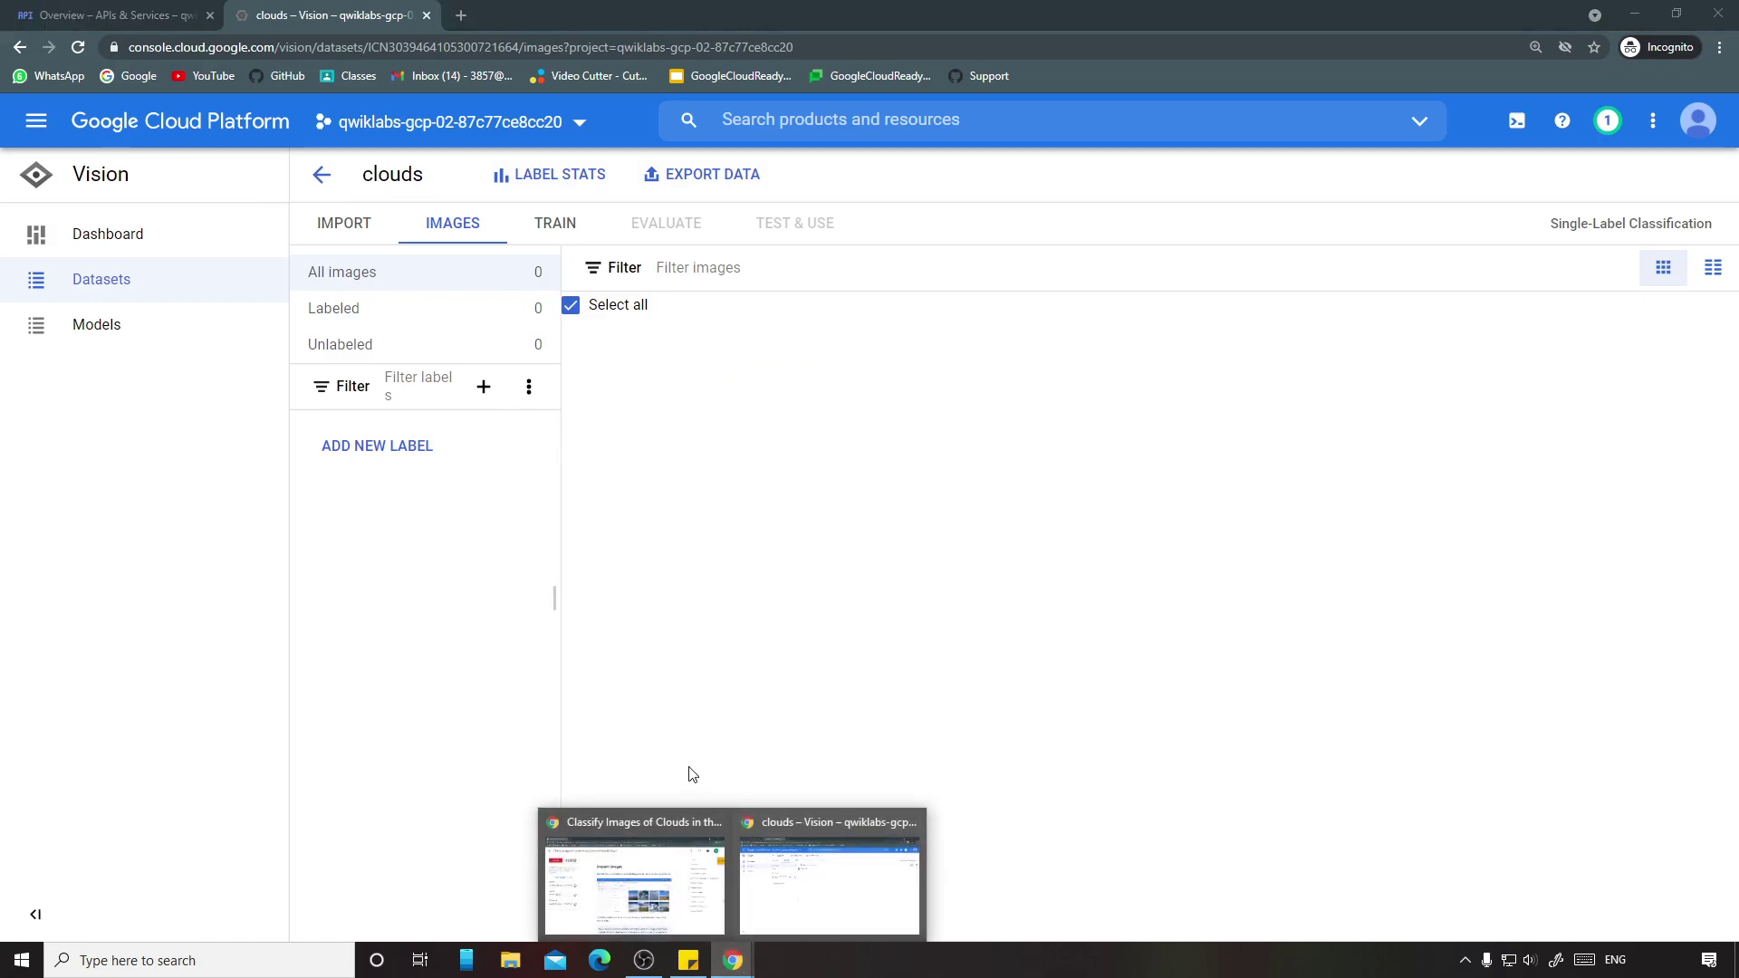
click(645, 874)
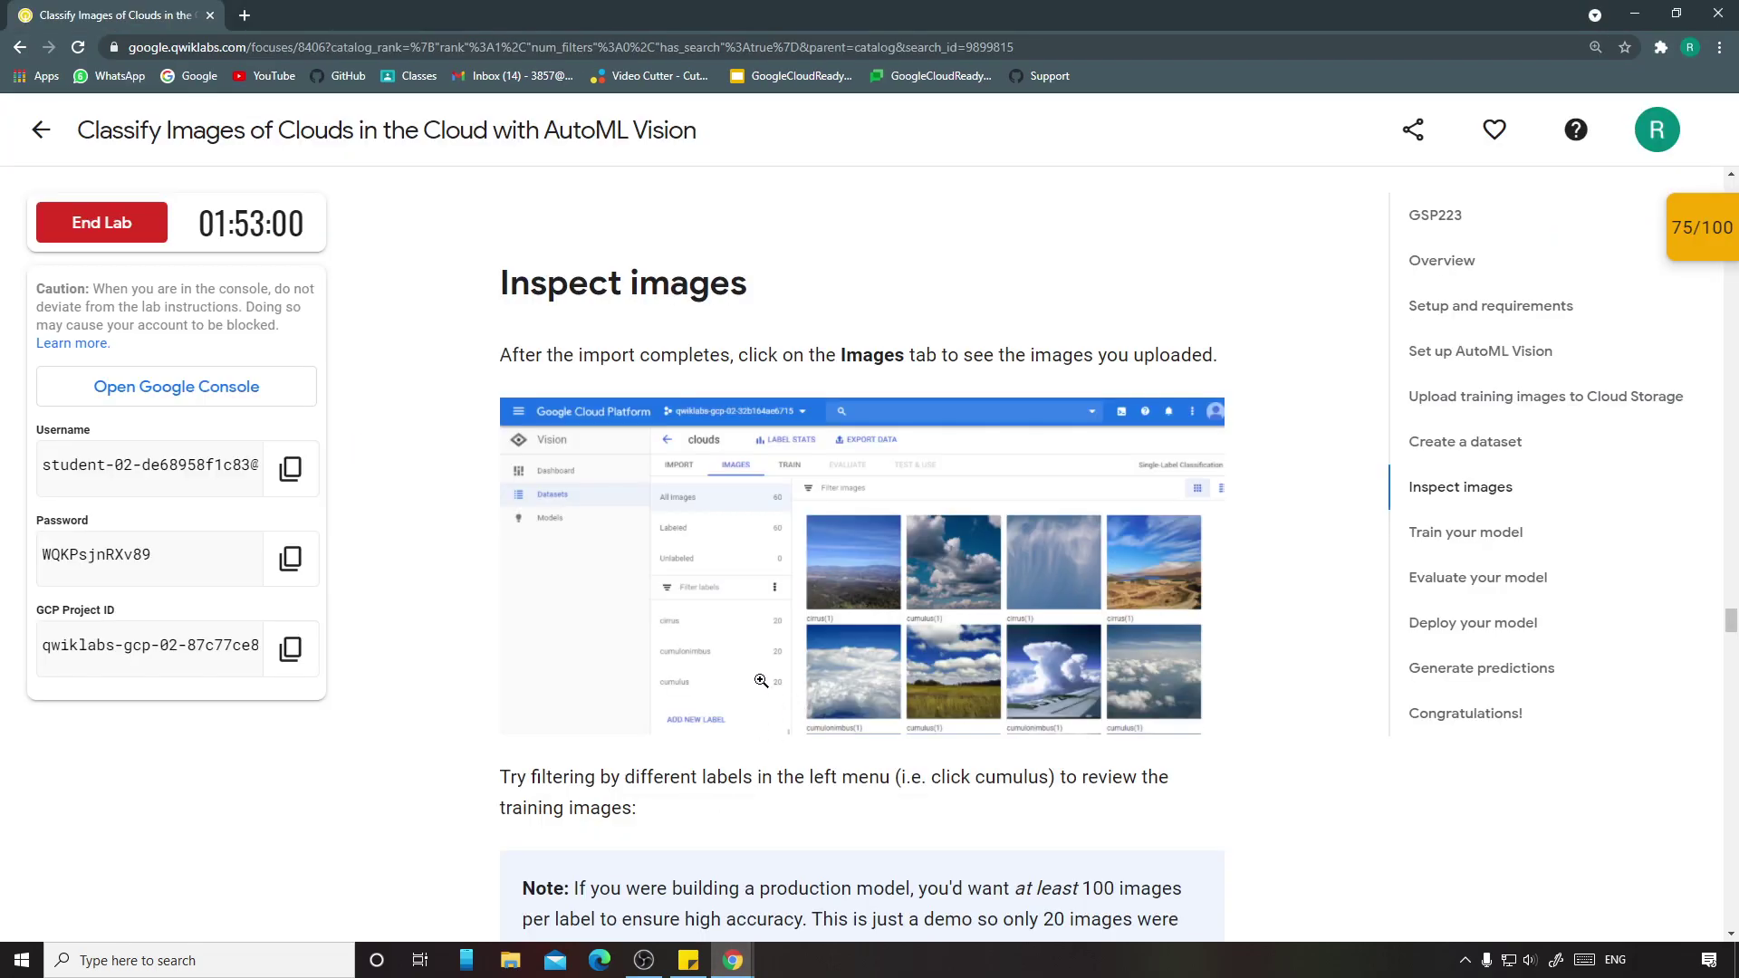
click(734, 960)
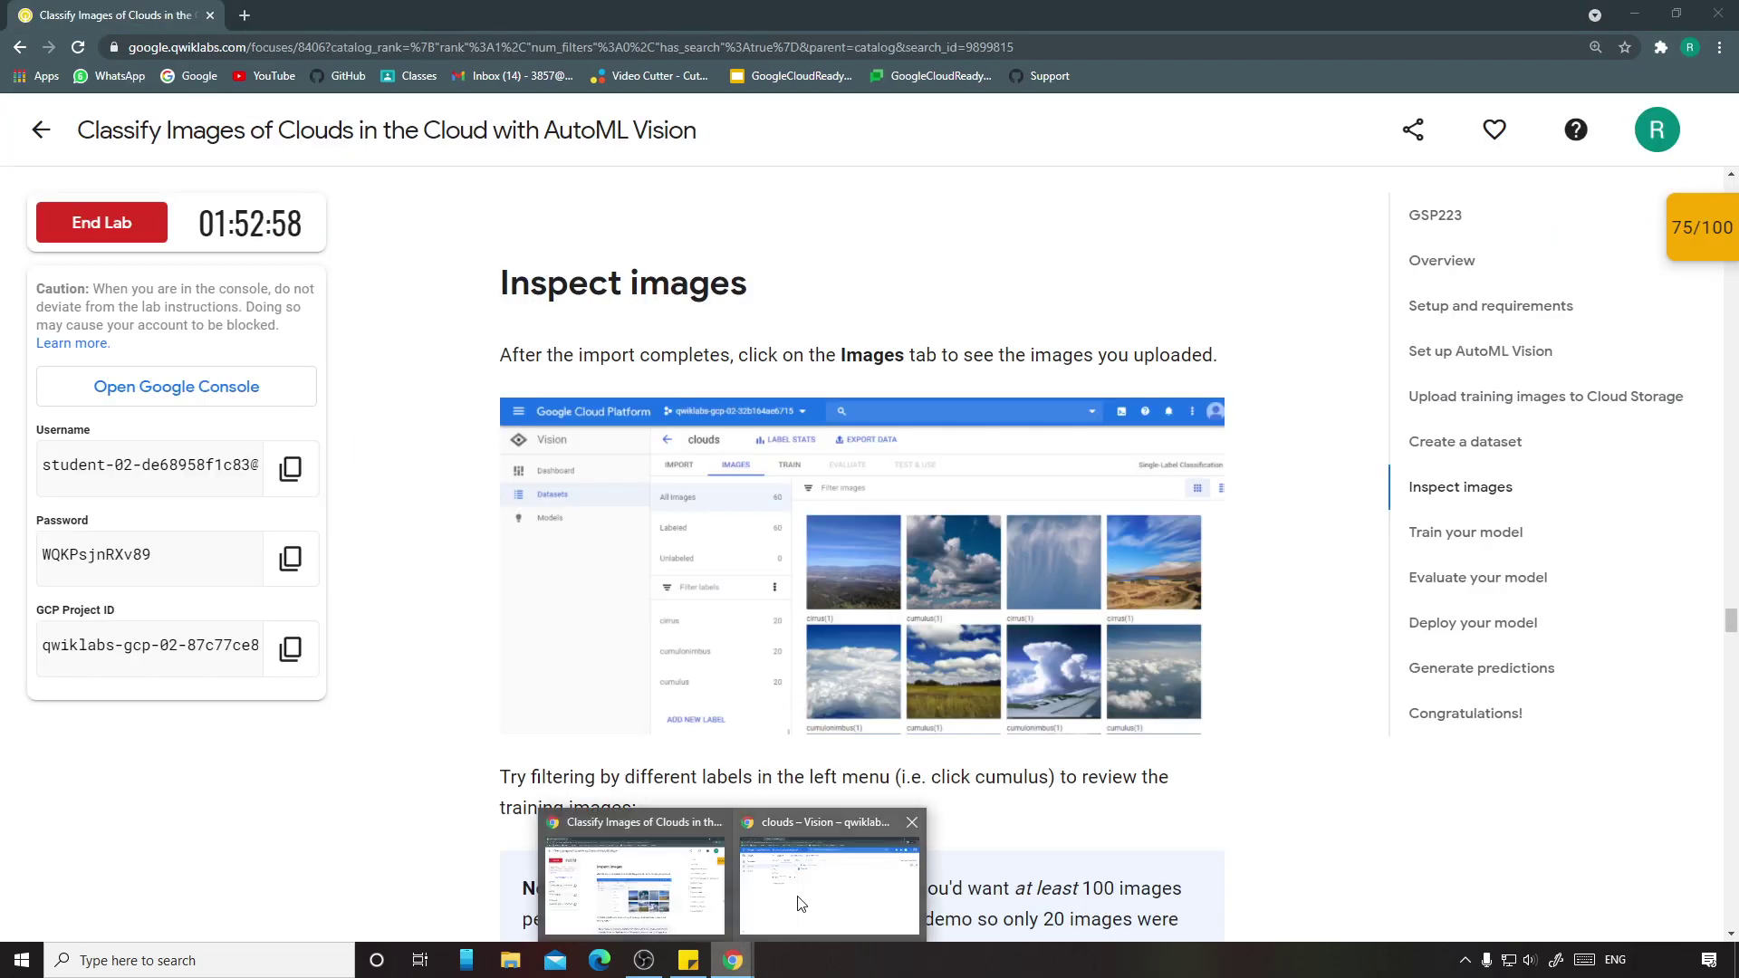
click(801, 904)
click(460, 229)
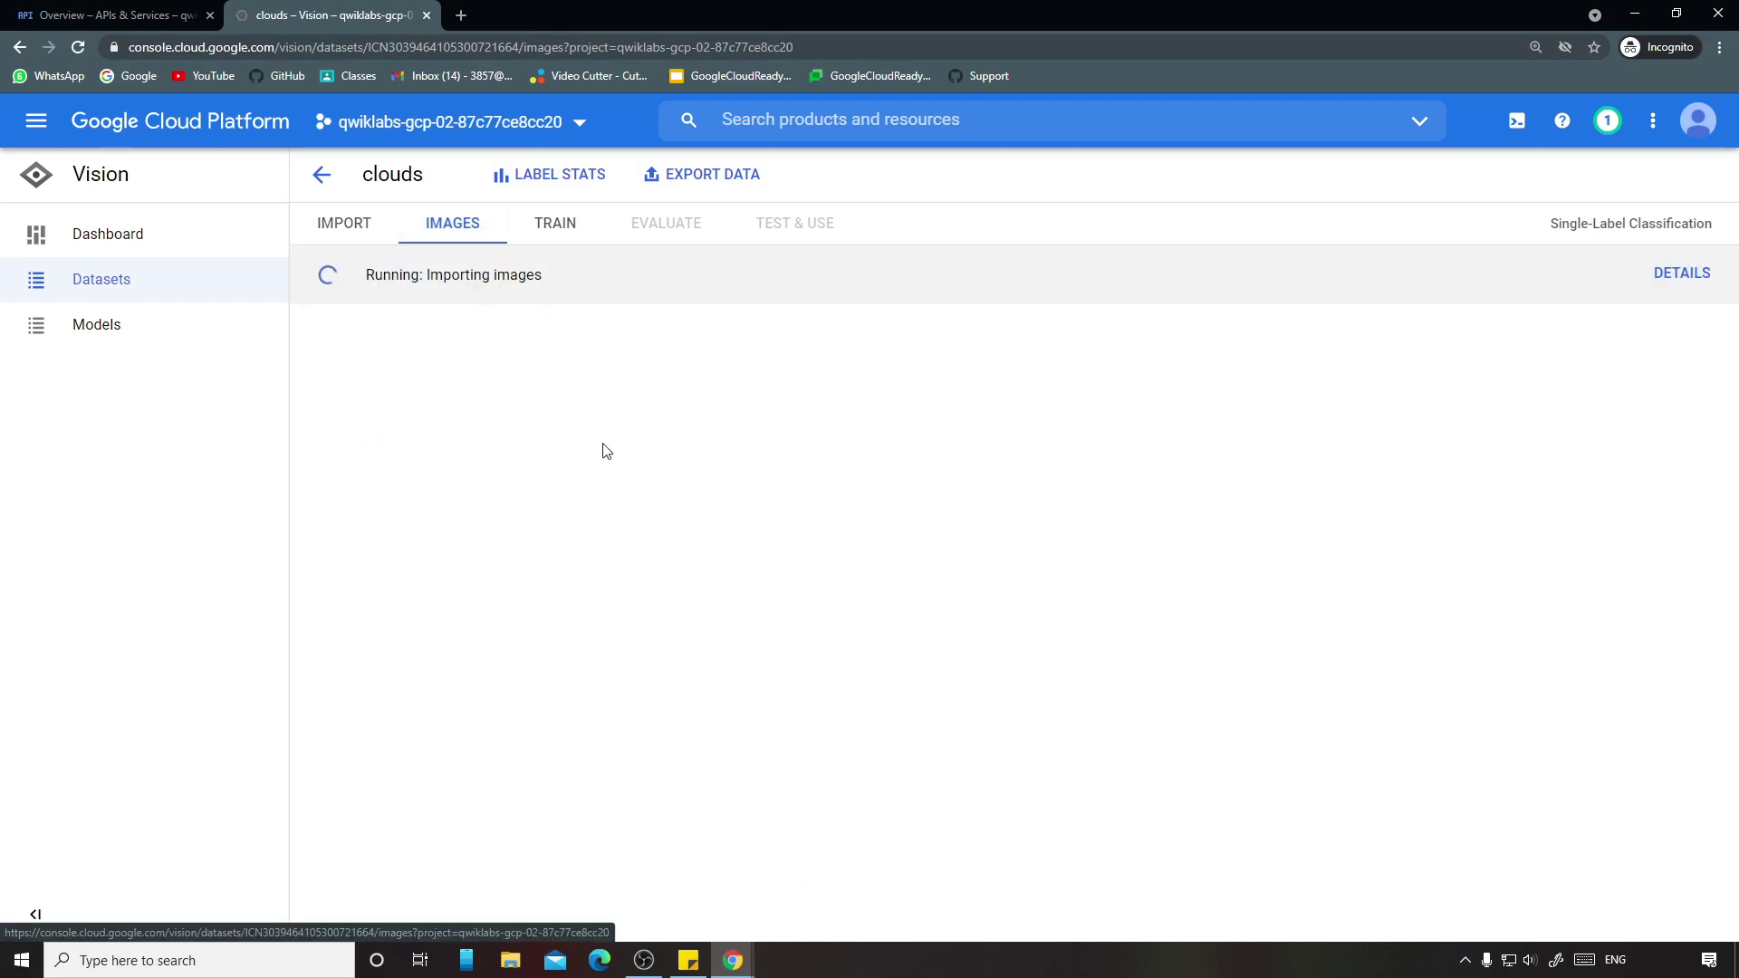
click(1698, 275)
click(1166, 344)
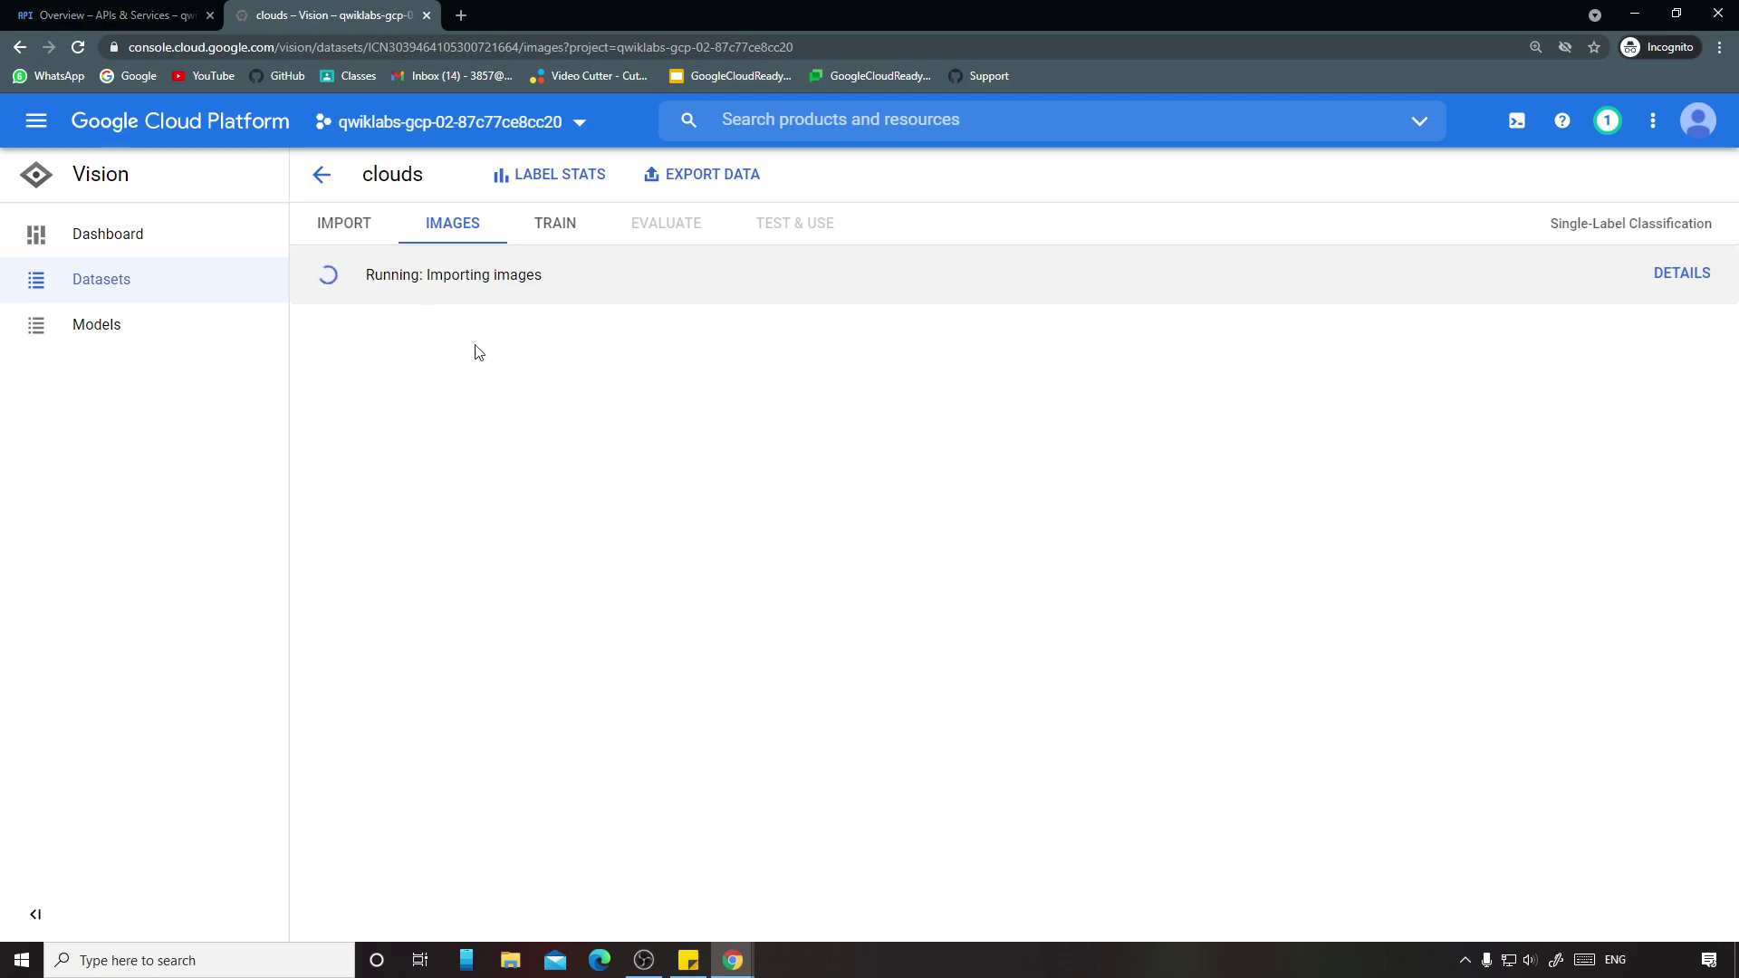
Step: Recheck the import progress in the clouds dataset's import and image views, reopening the dataset from the dataset list
click(349, 226)
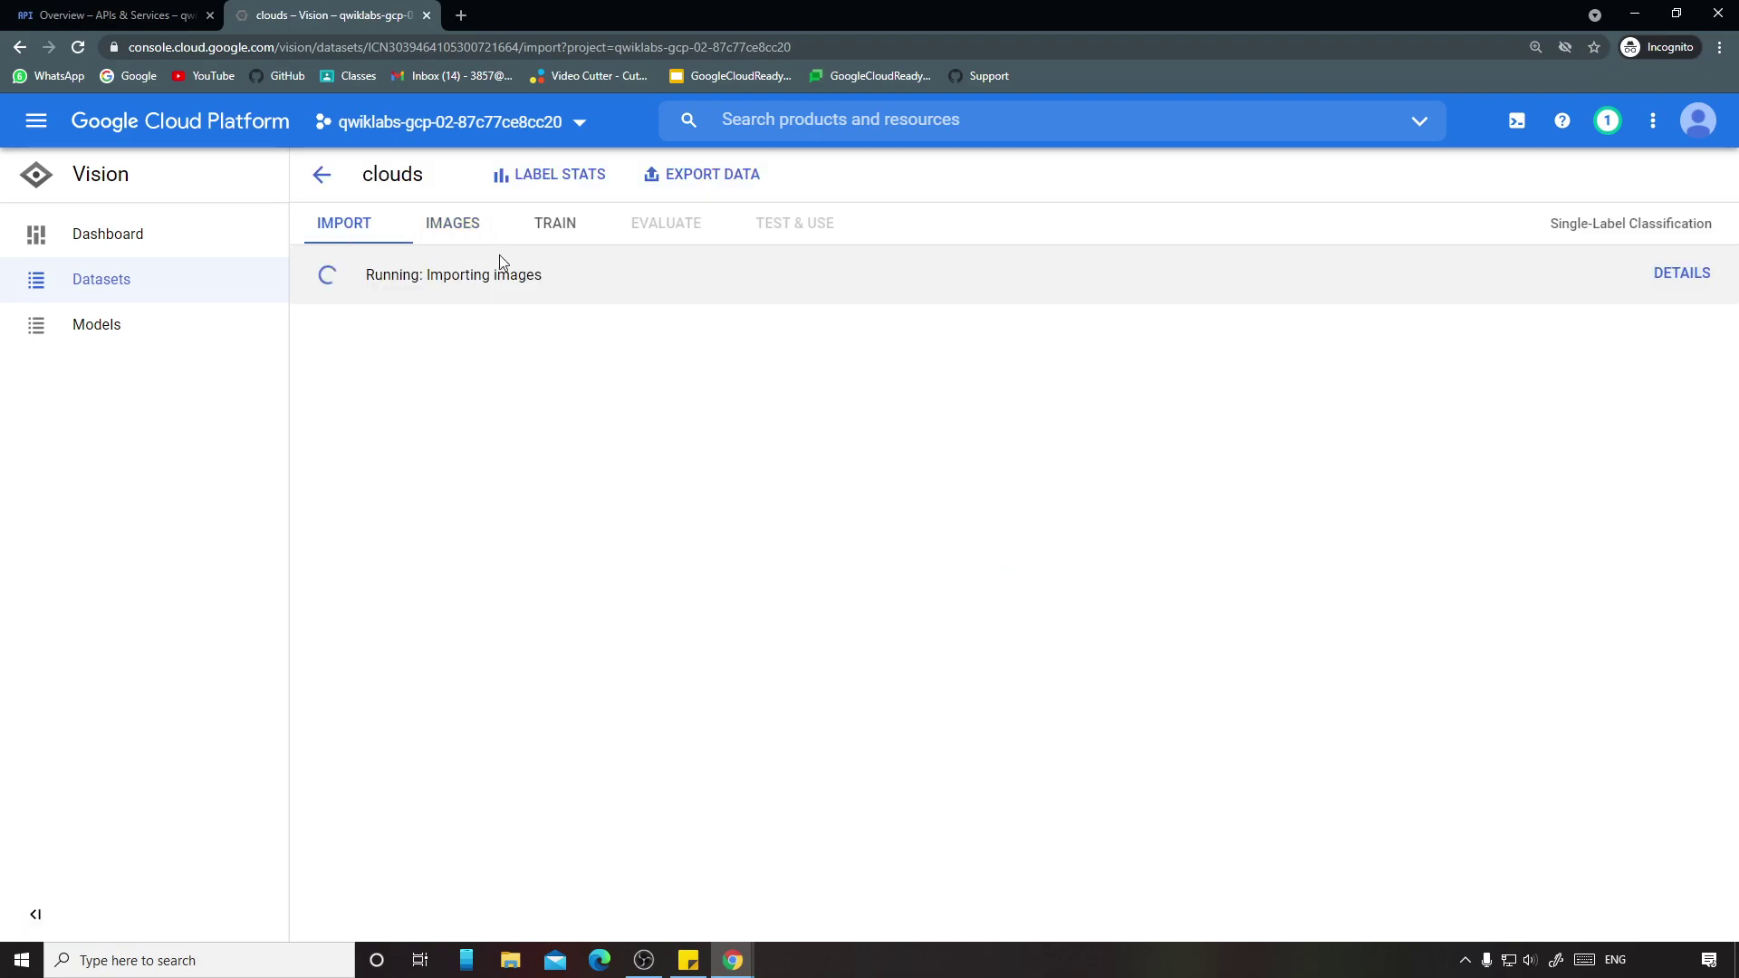
click(453, 227)
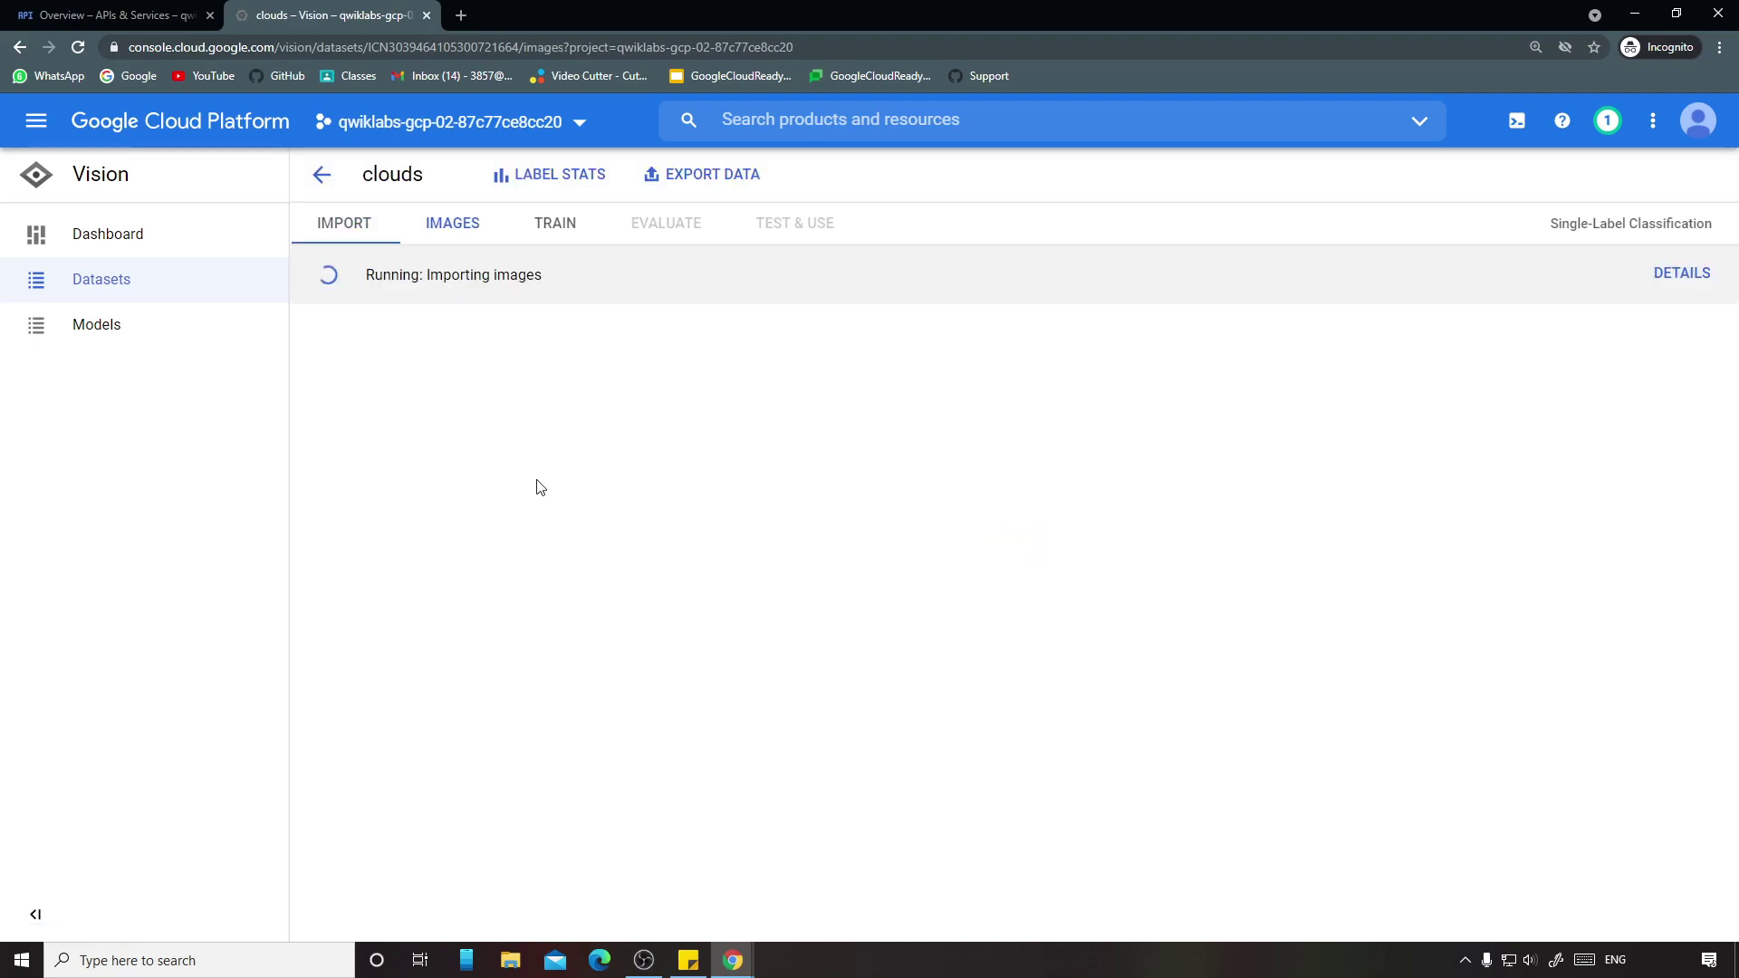
click(322, 175)
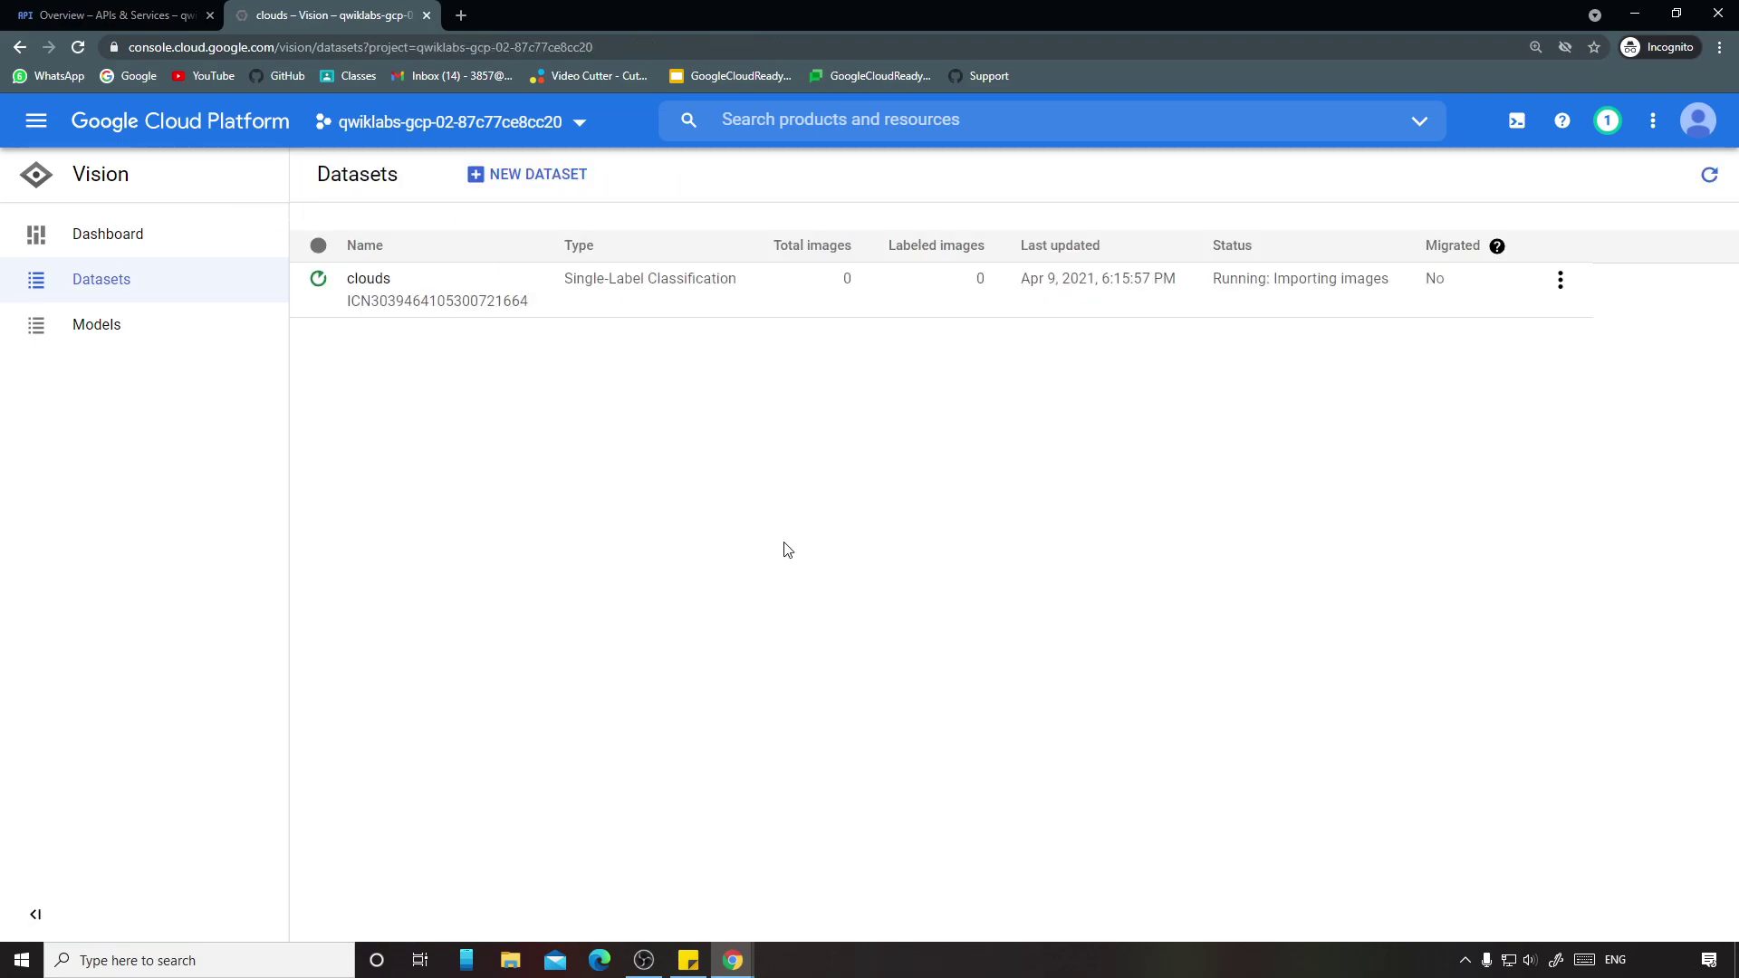
click(387, 283)
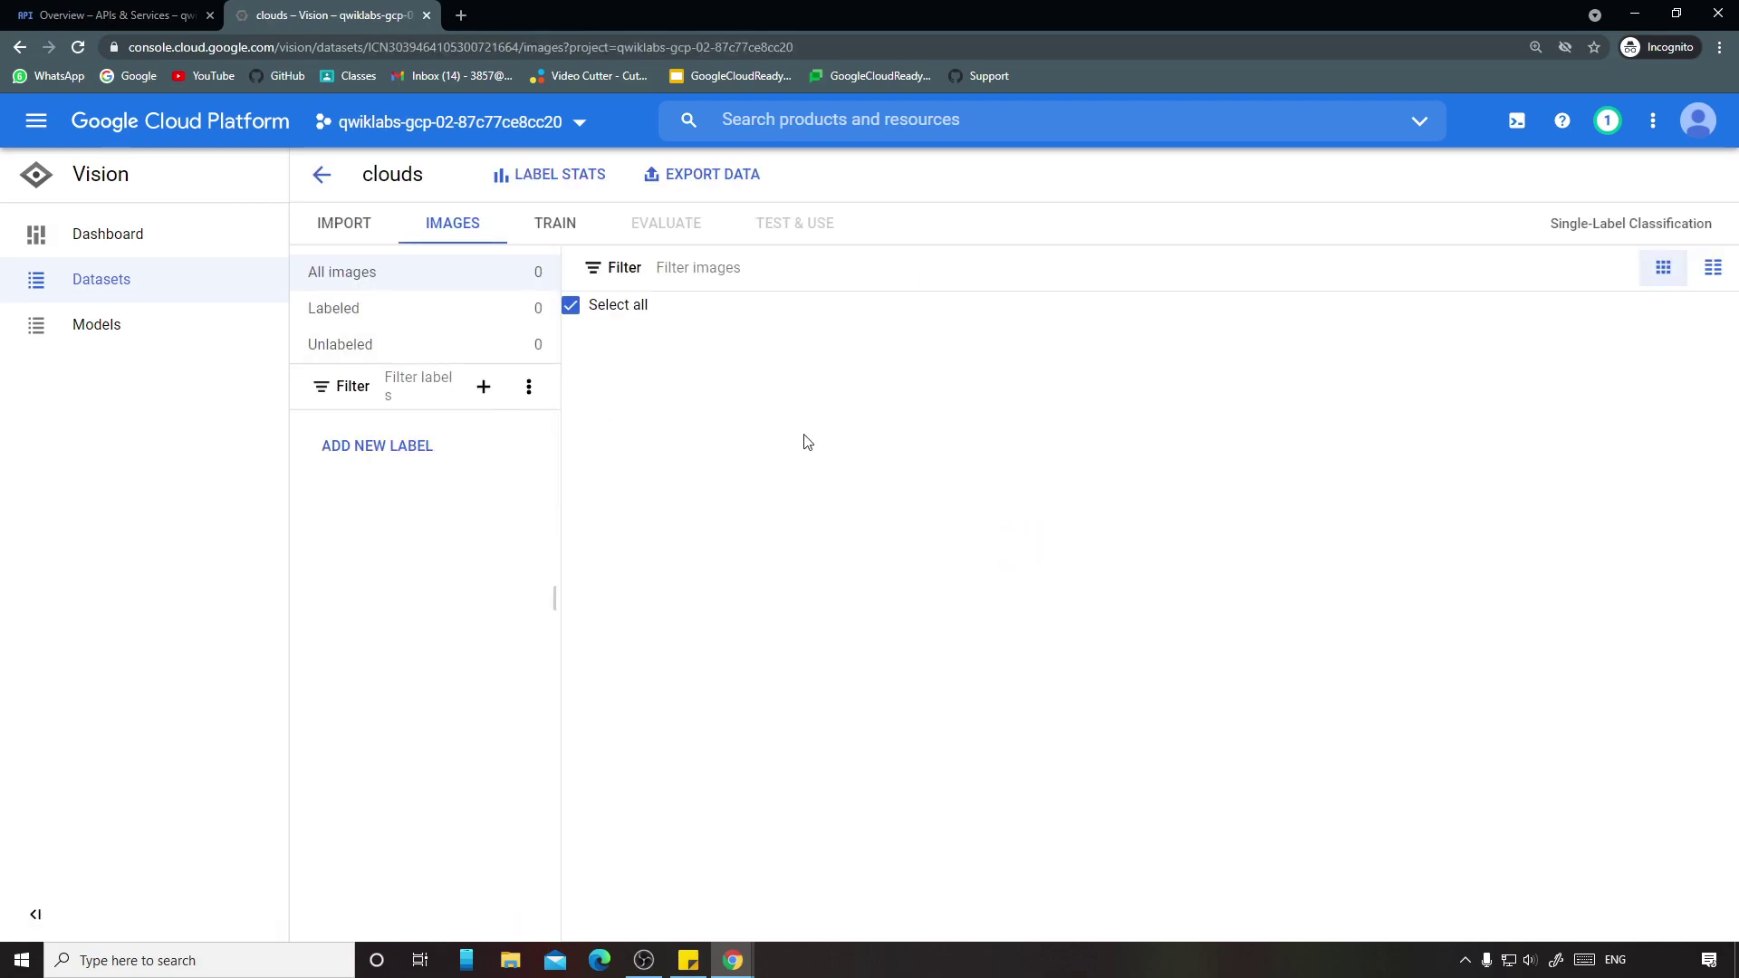
click(468, 226)
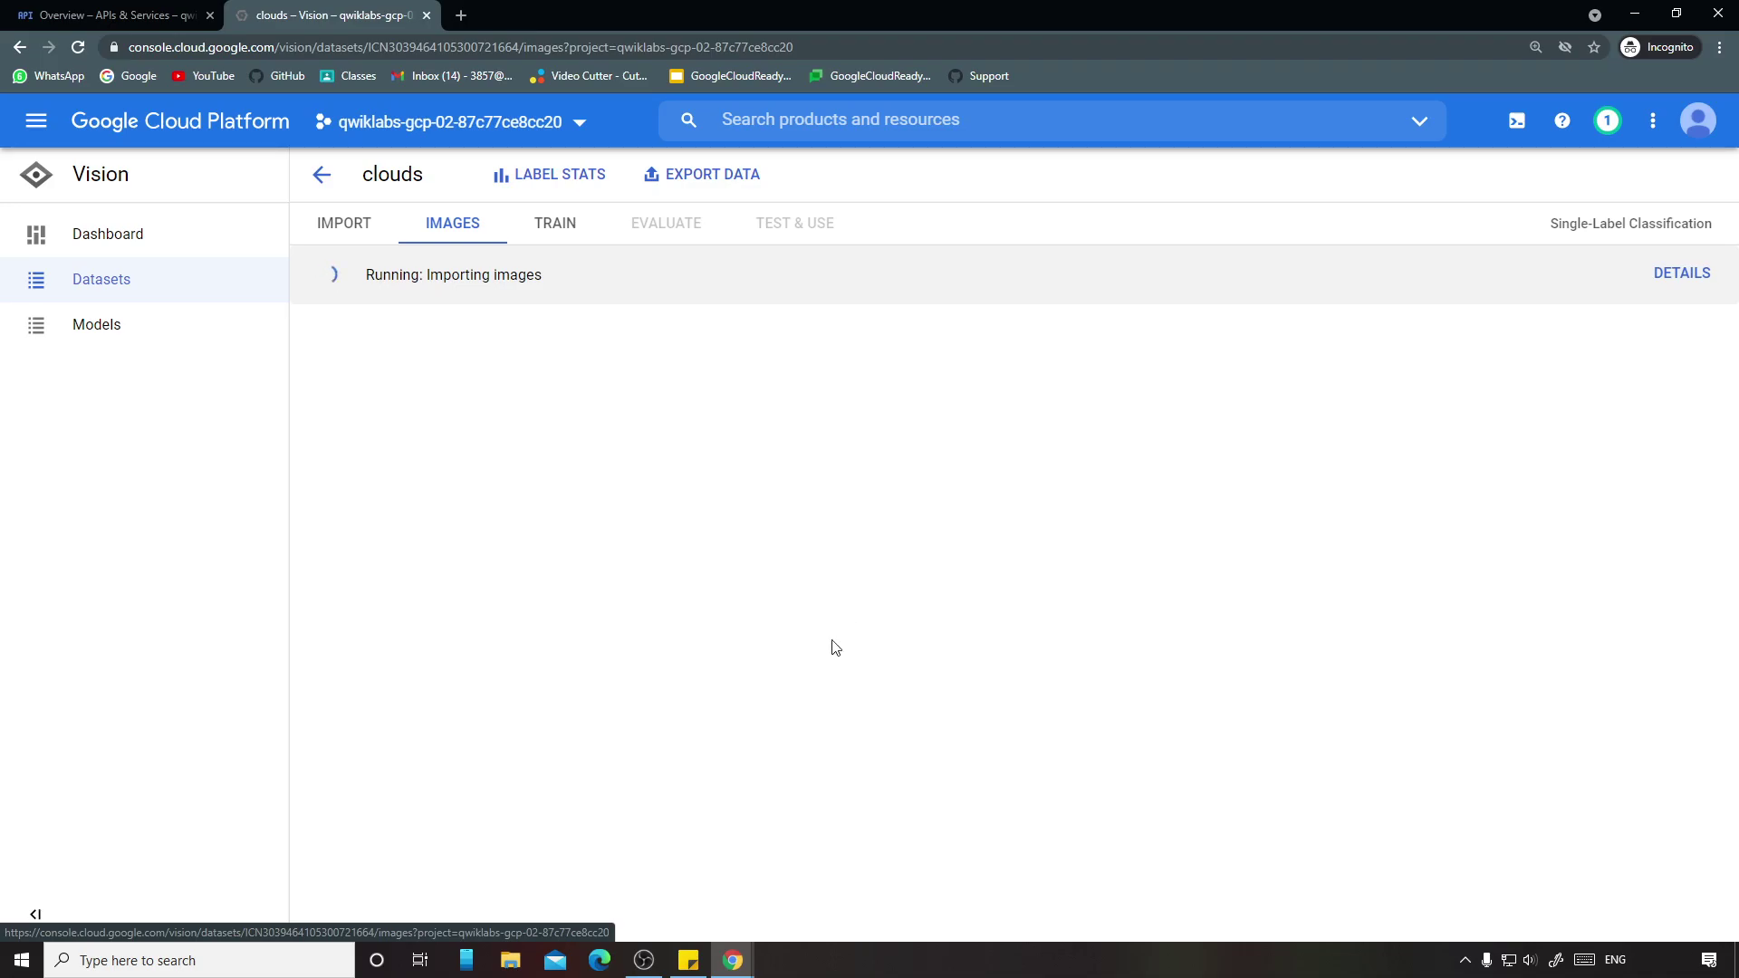
Step: Read the lab's Inspect images guidance on filtering labels, relabeling images and label stats, through to the start of Train your model
key(alt+Tab)
scroll(706, 537, down, 1)
scroll(707, 537, down, 4)
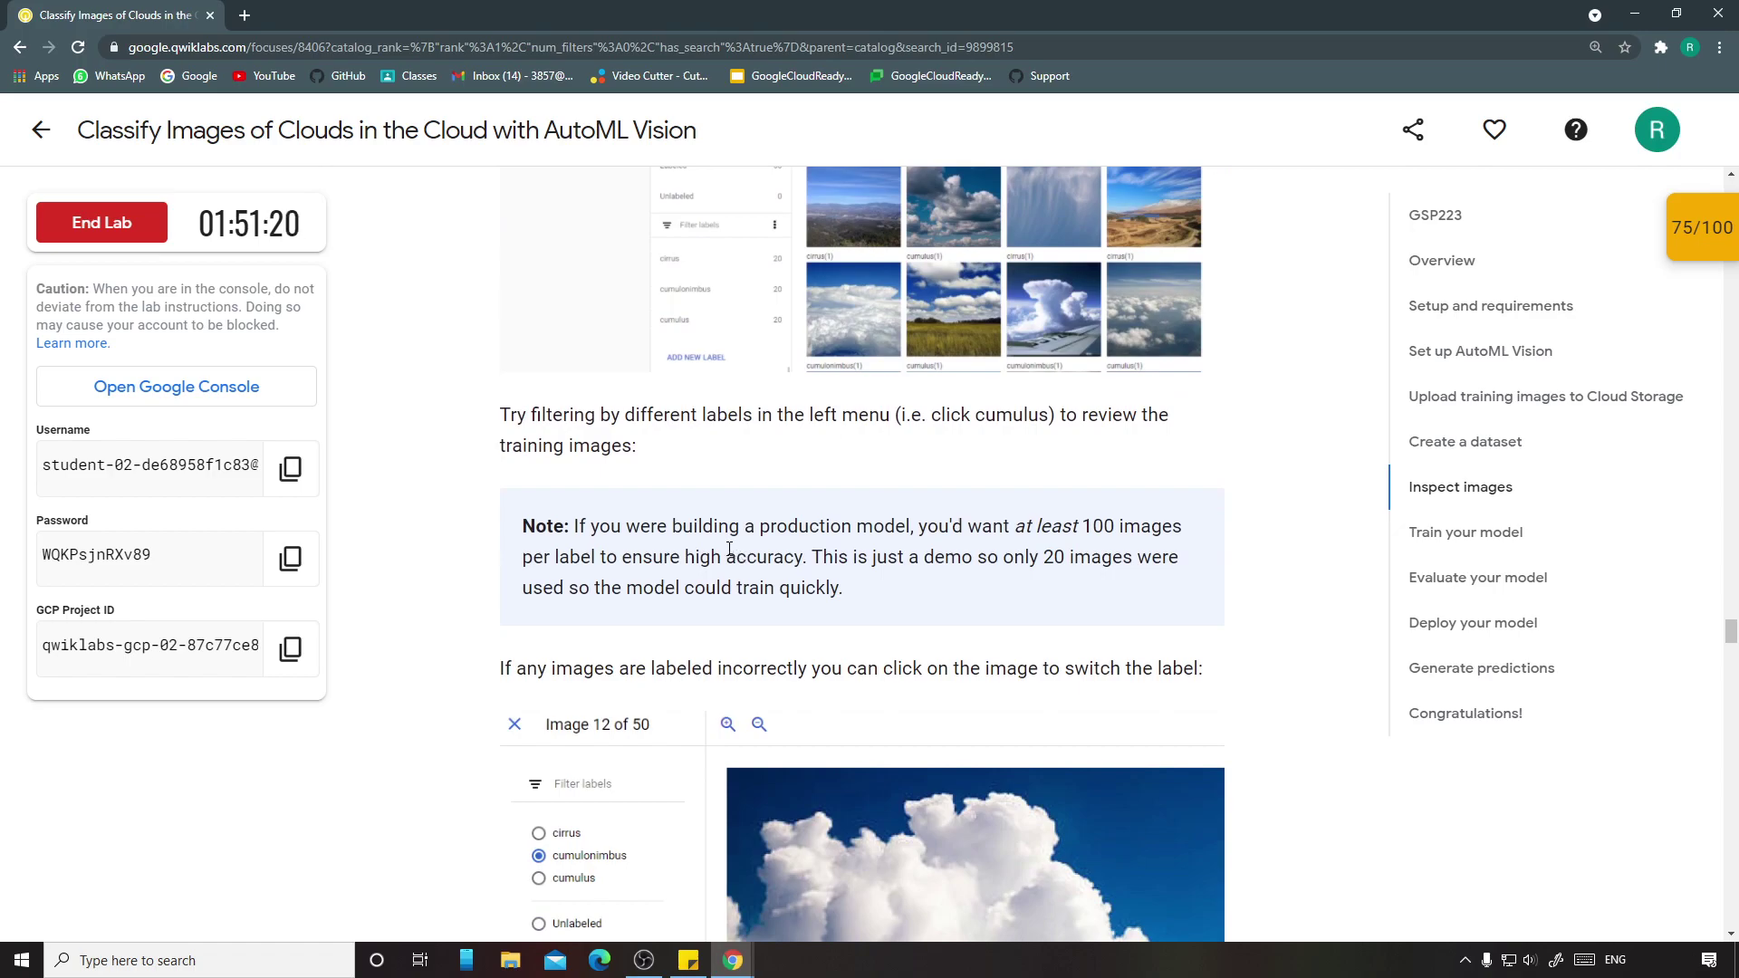
scroll(742, 553, down, 3)
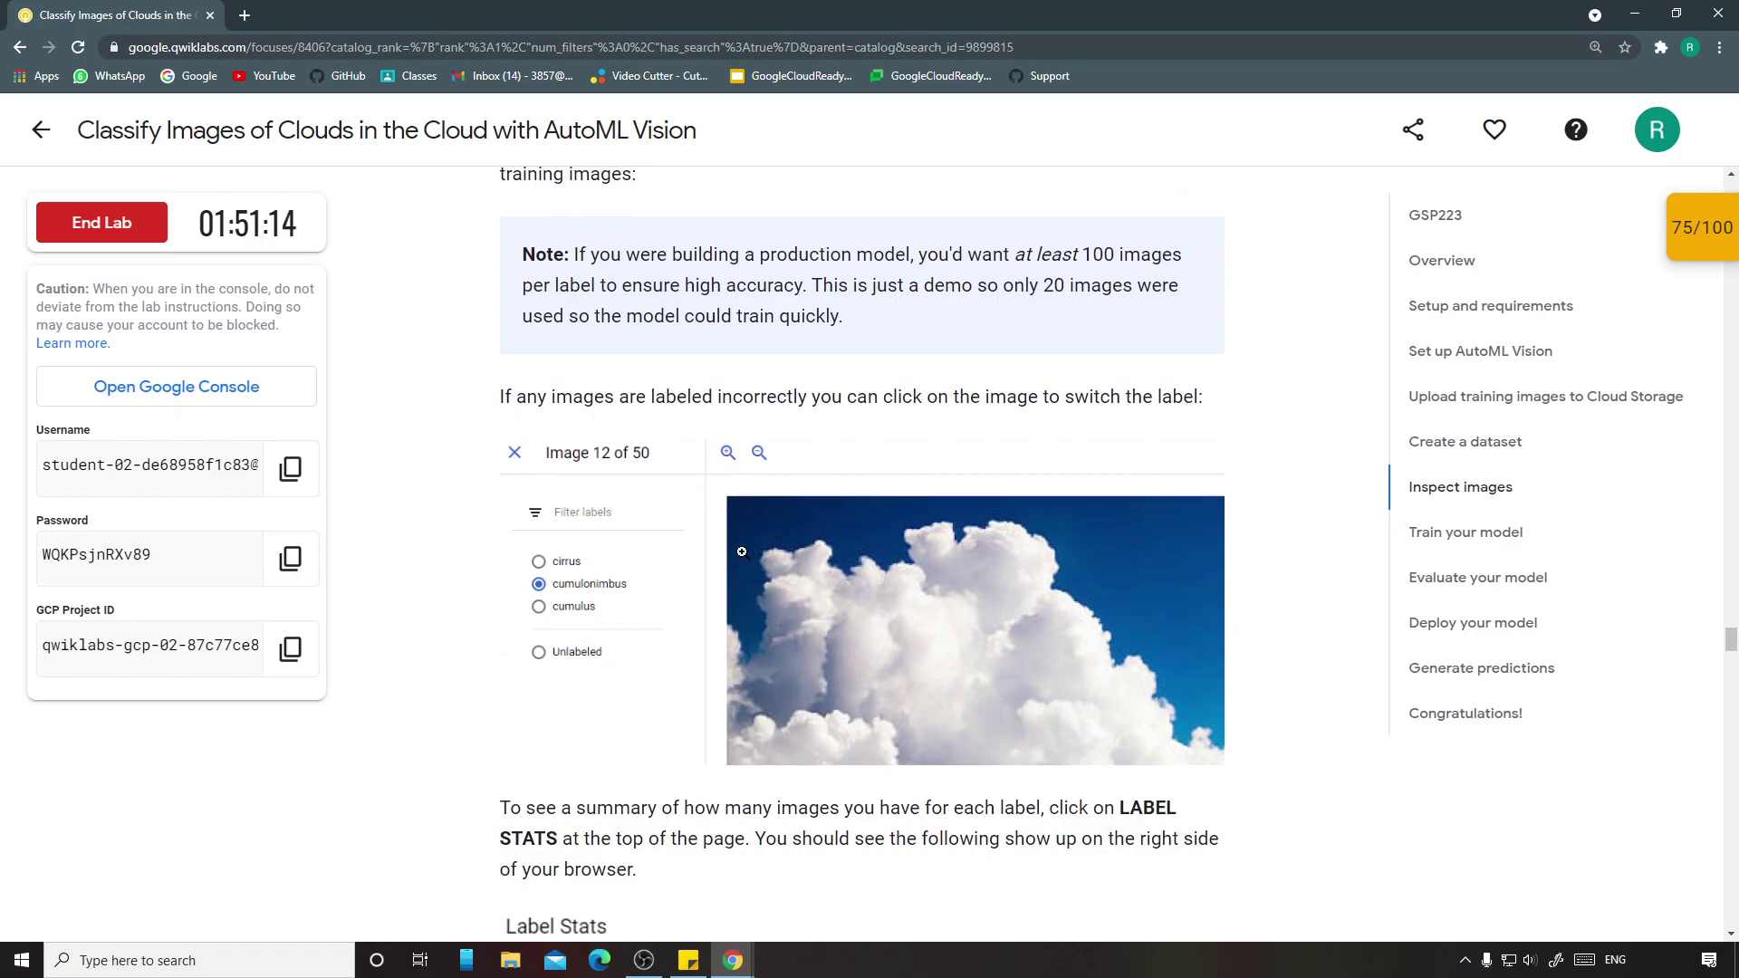
scroll(742, 552, down, 4)
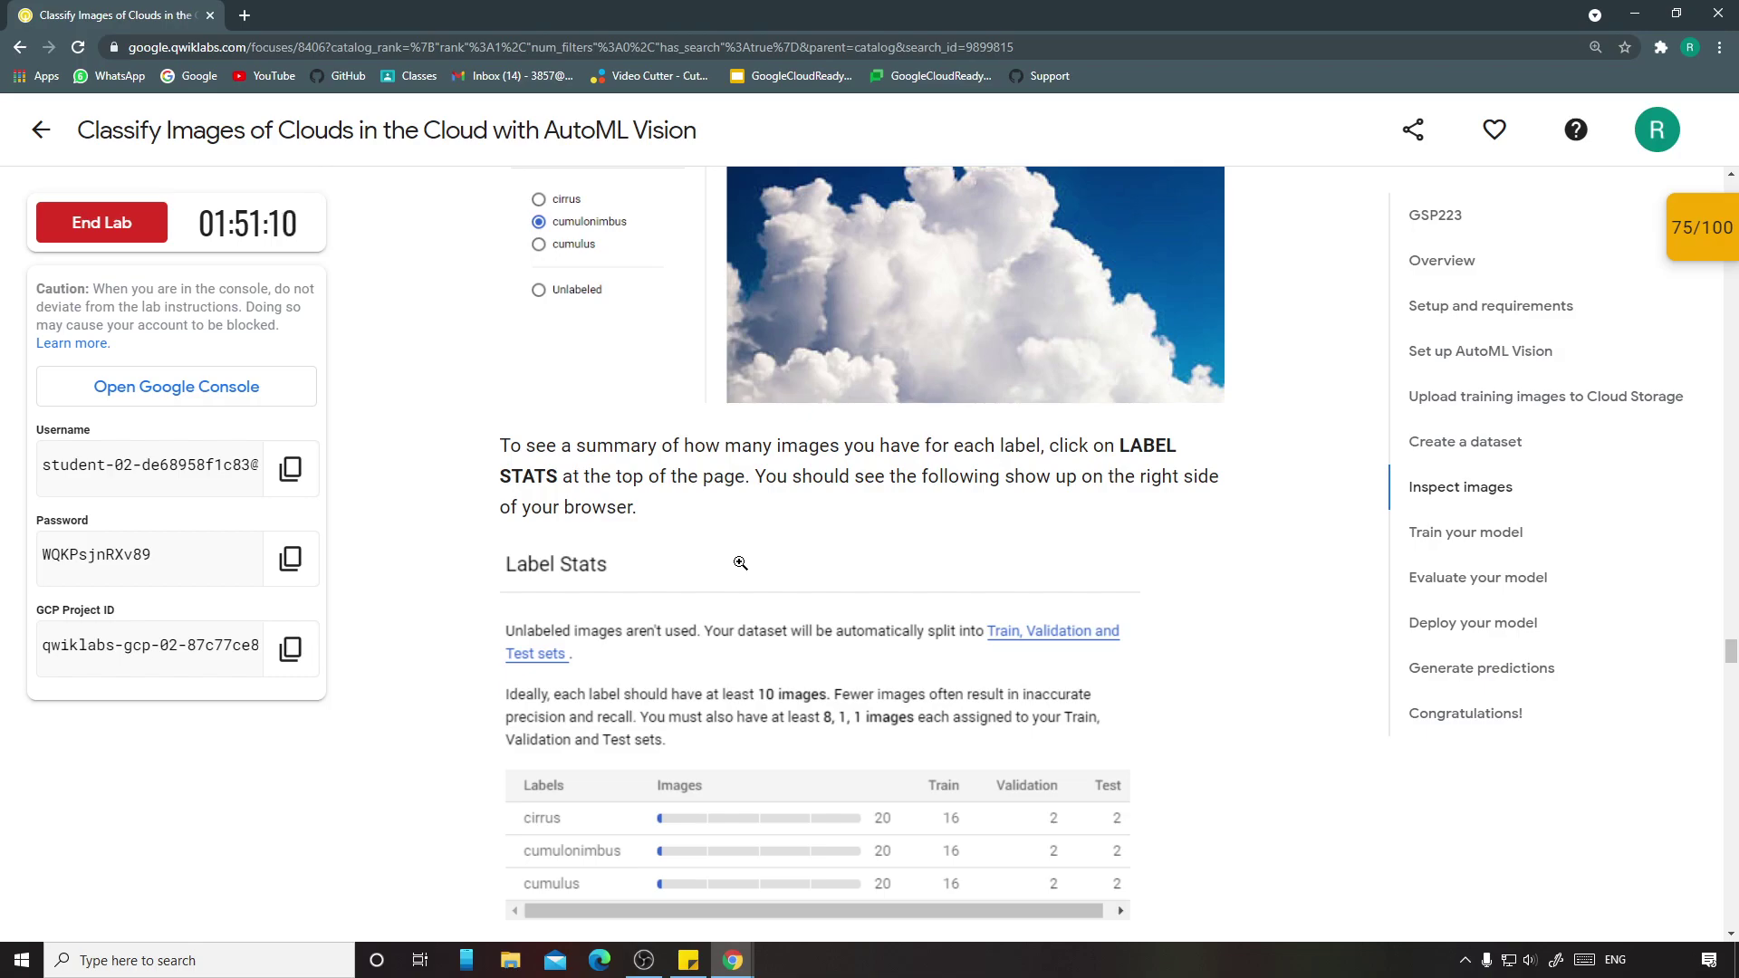
scroll(740, 563, up, 2)
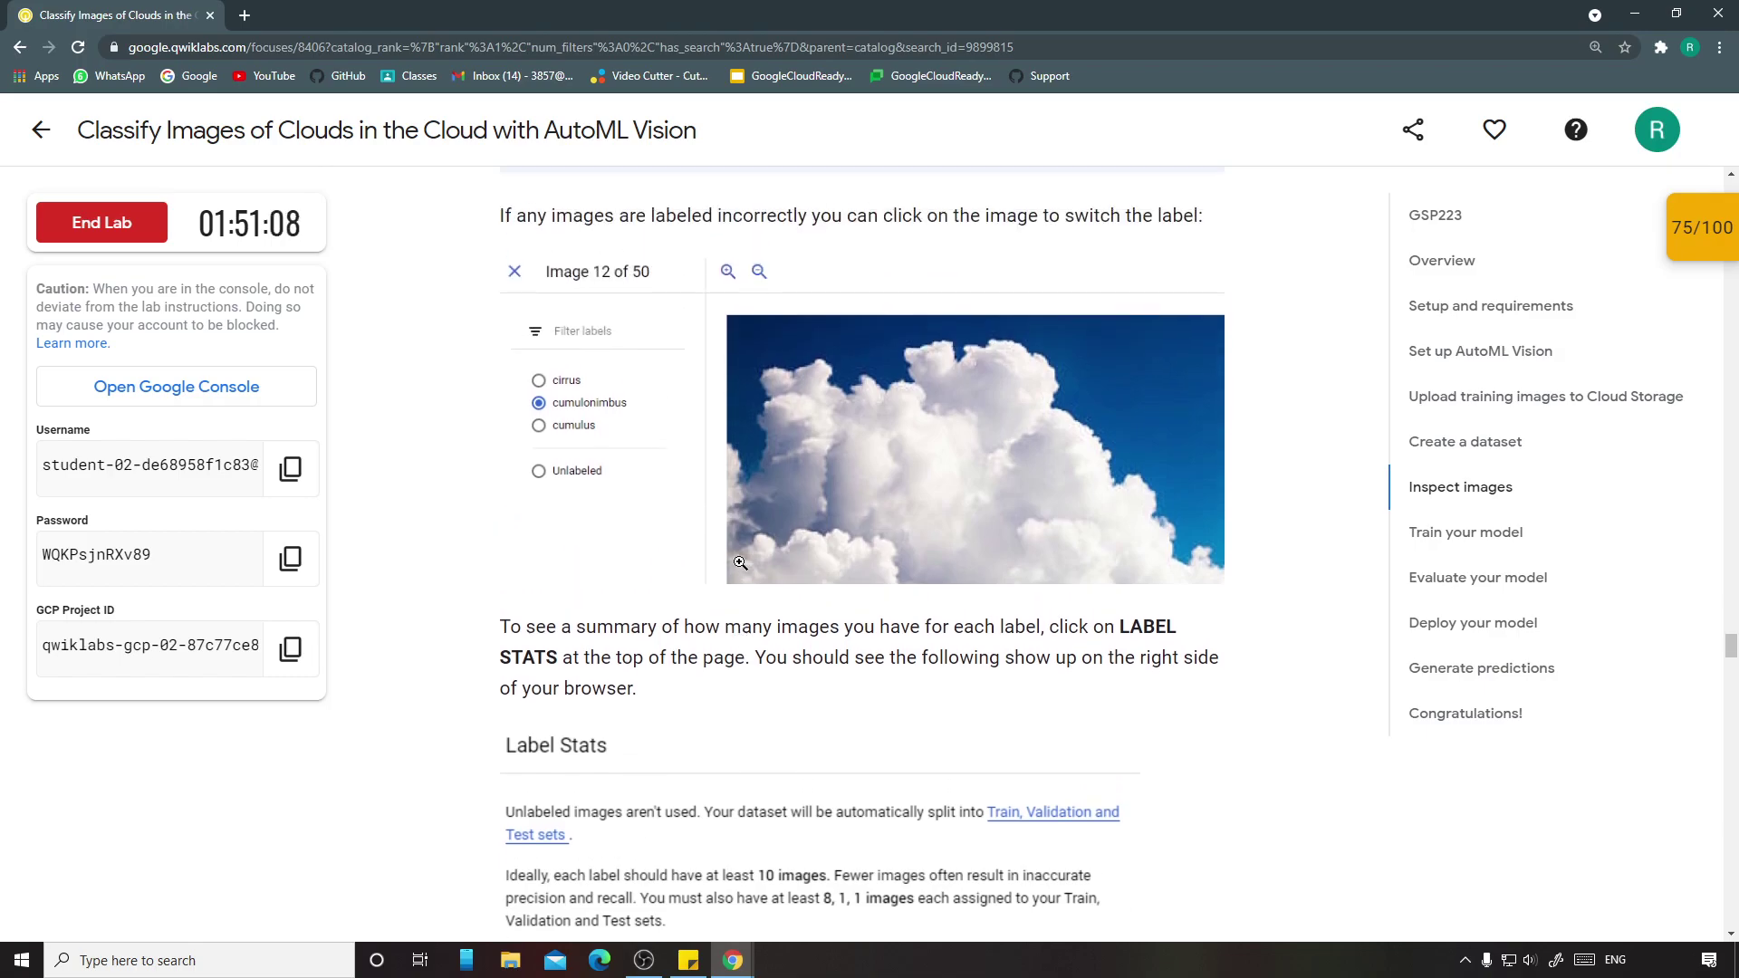
mouse_move(748, 969)
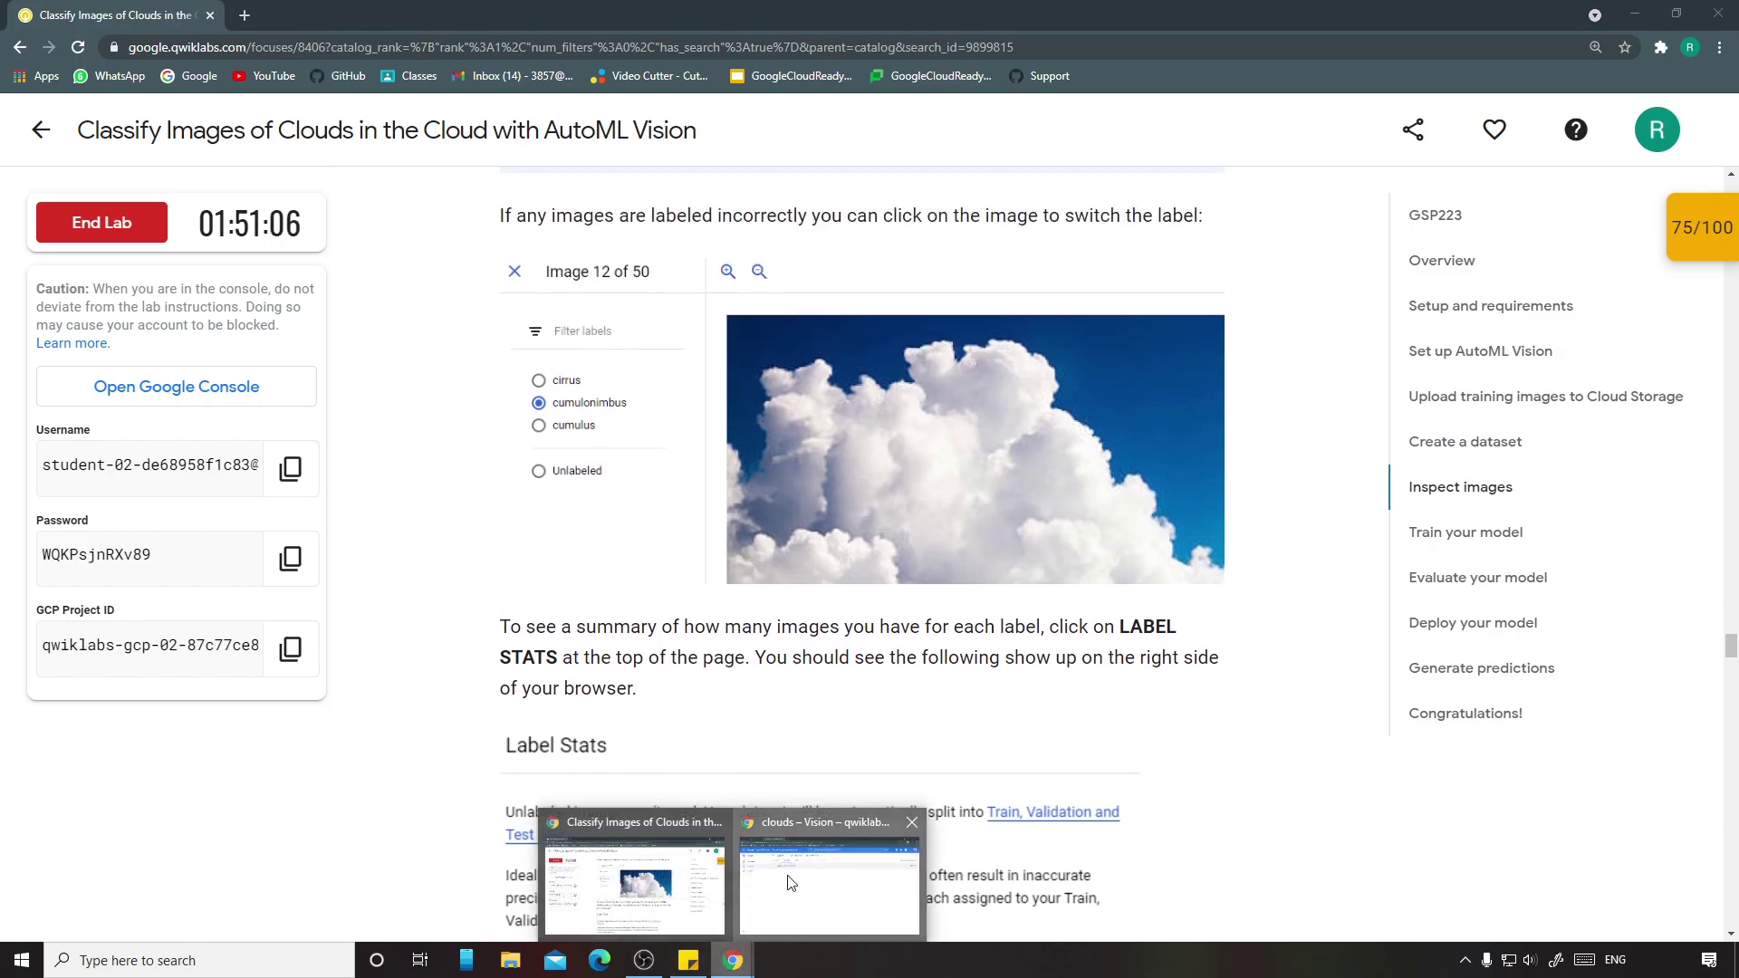
click(806, 843)
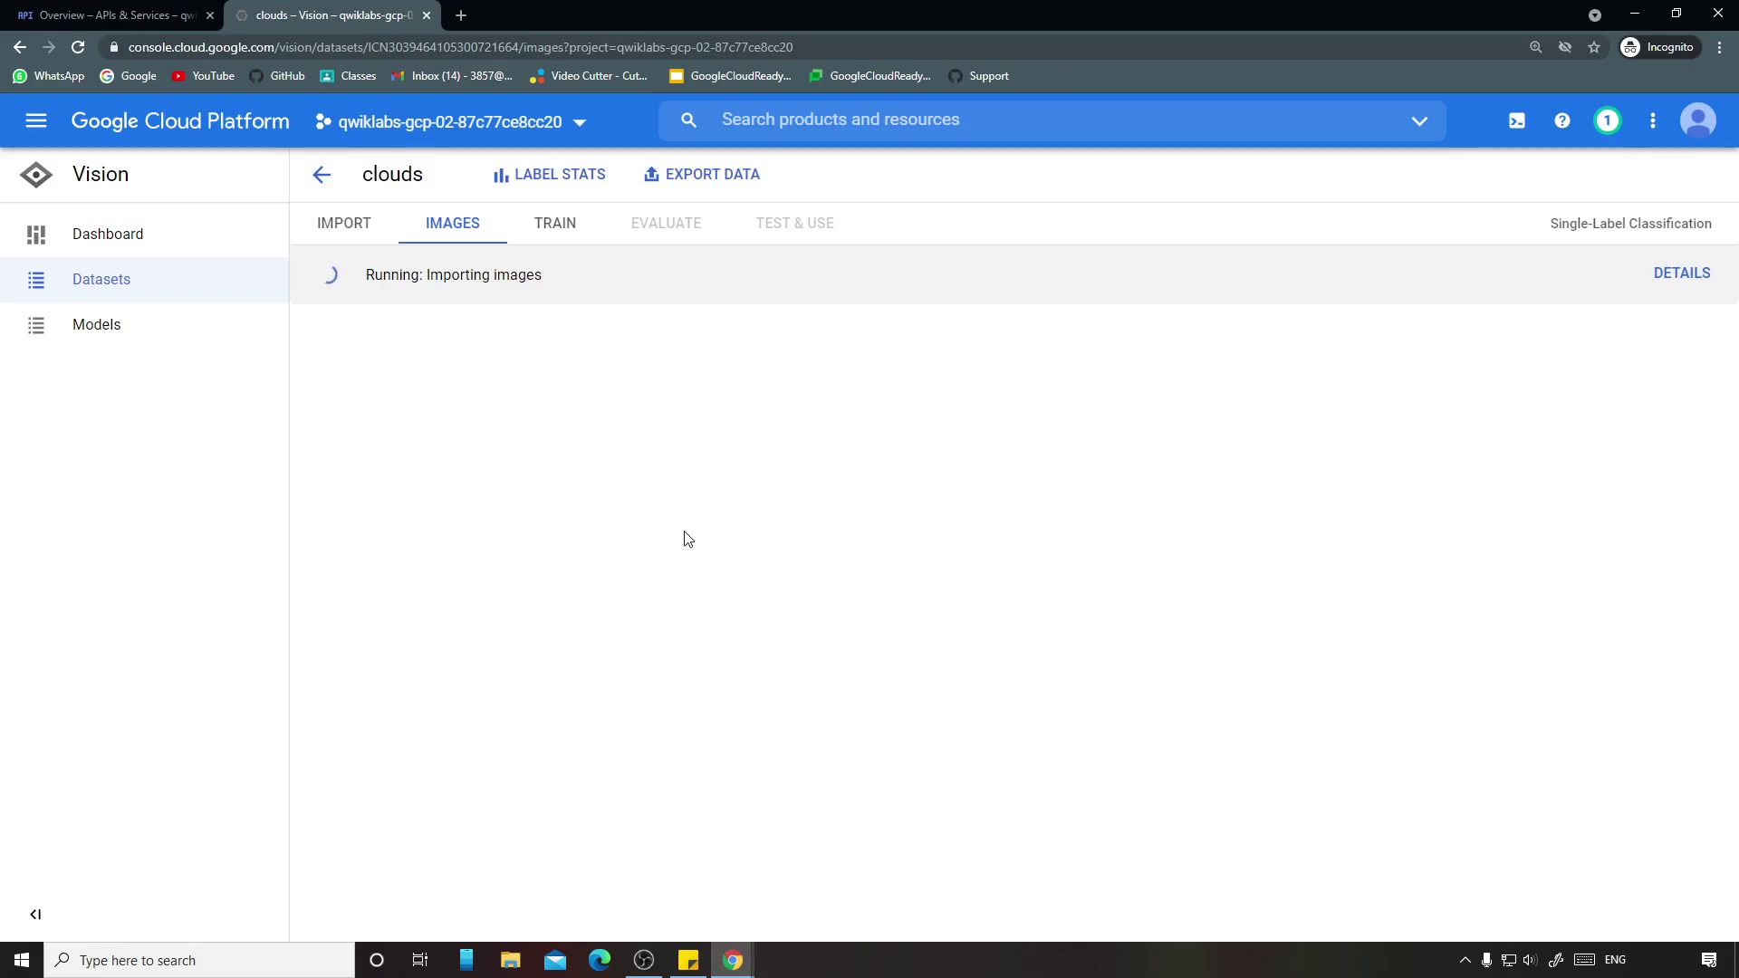
click(733, 960)
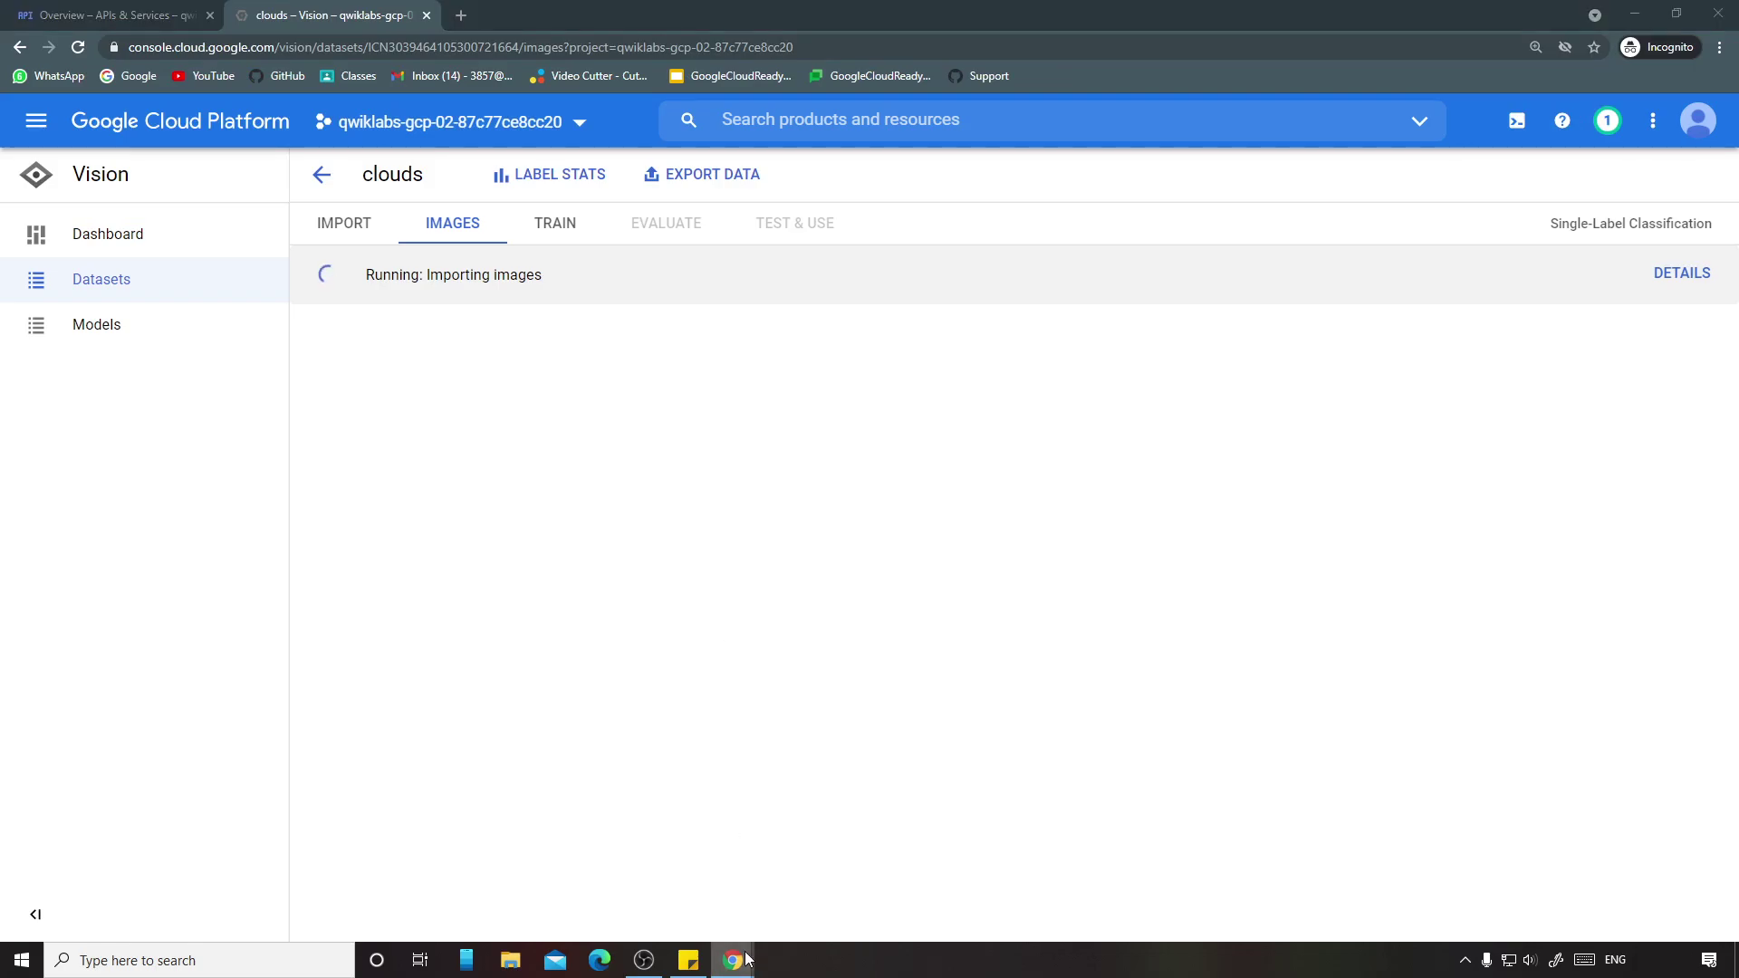
click(634, 870)
scroll(750, 619, down, 3)
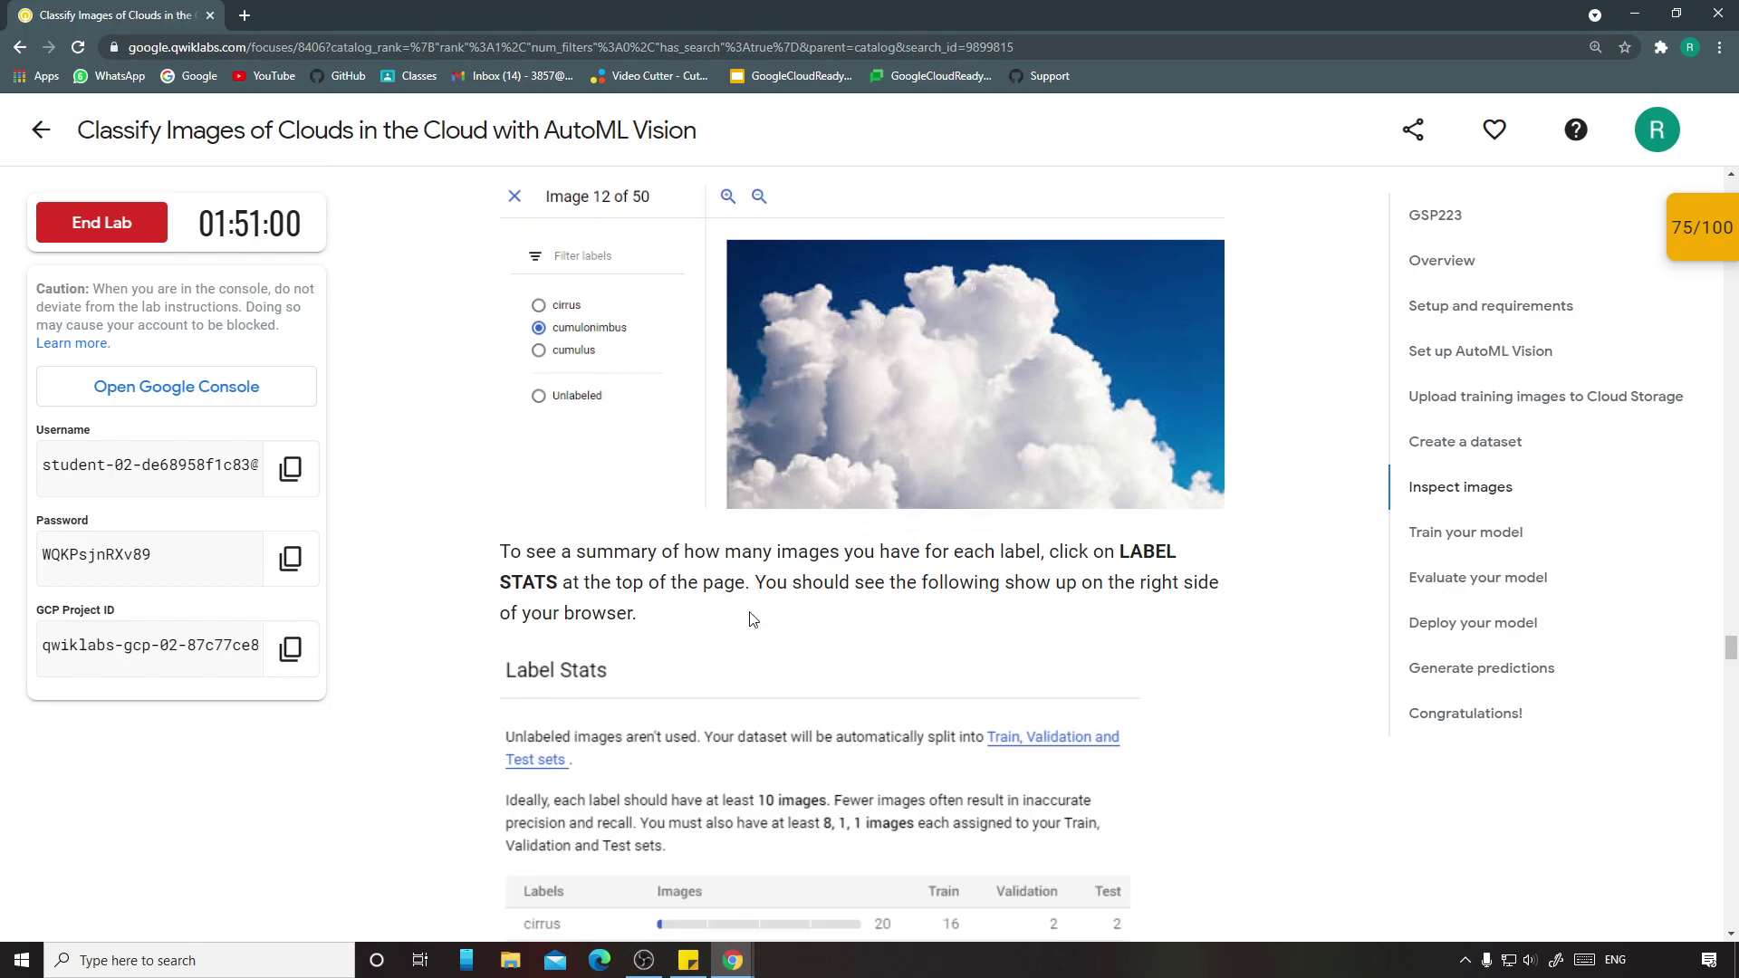
scroll(750, 613, down, 7)
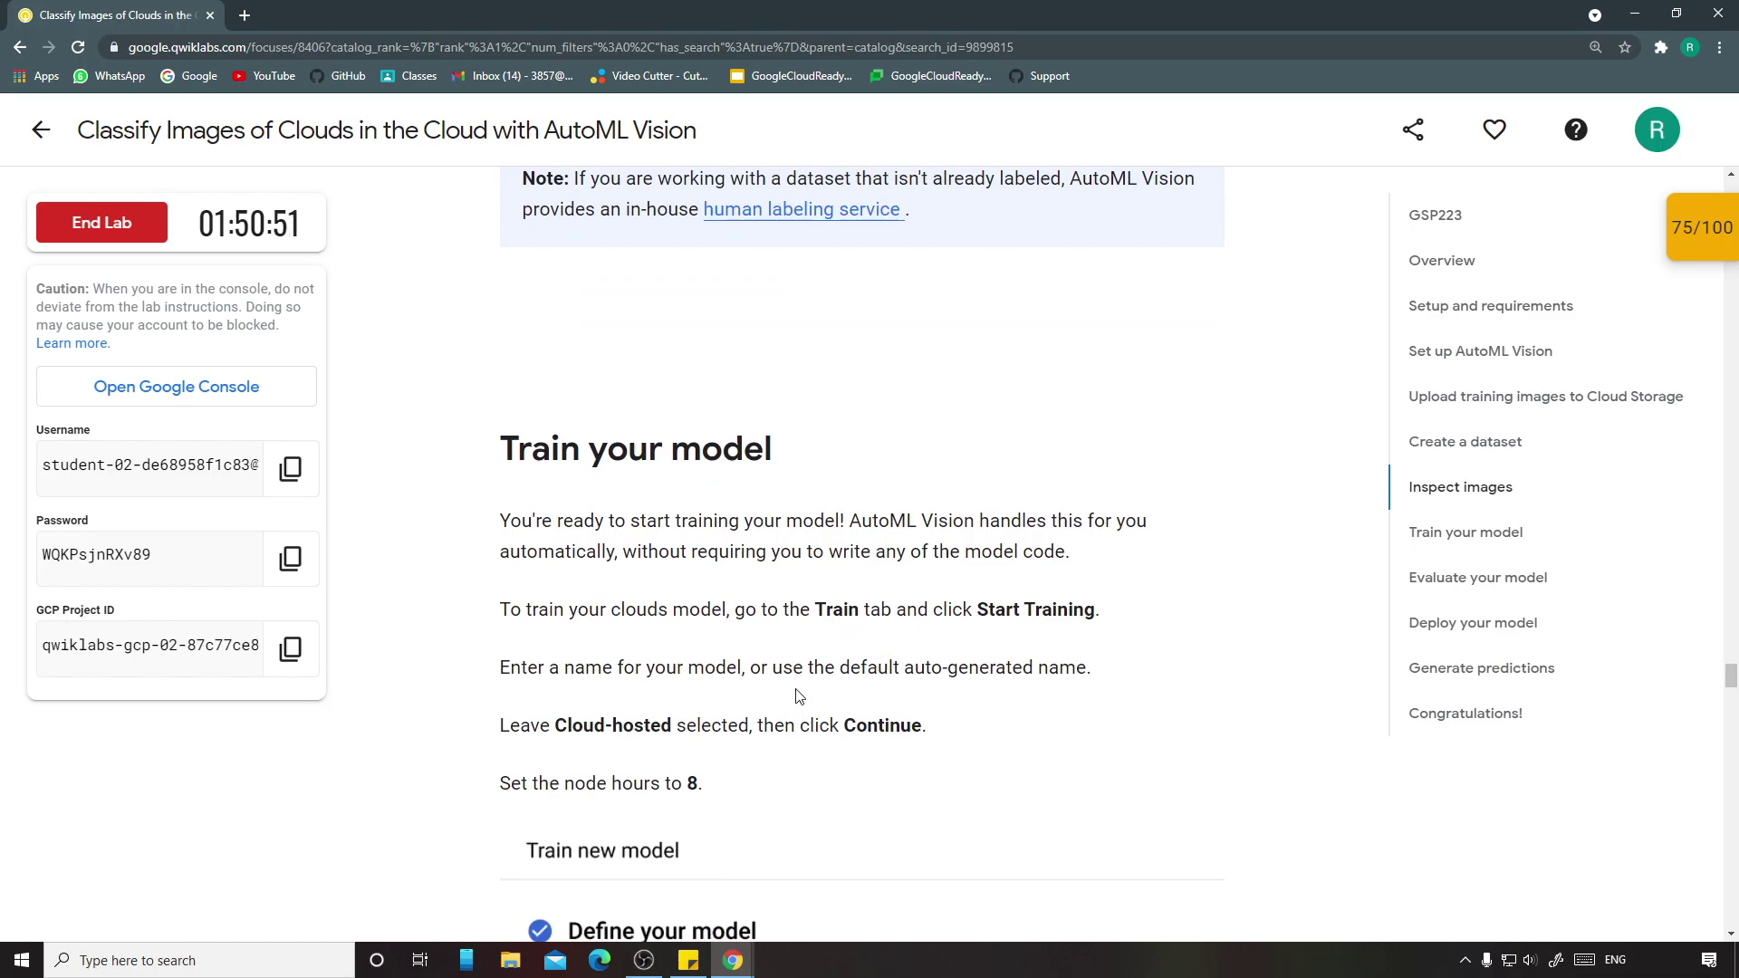
Step: Return to the console, check the project notifications, and reload the clouds dataset's image view to recheck the import
mouse_move(733, 960)
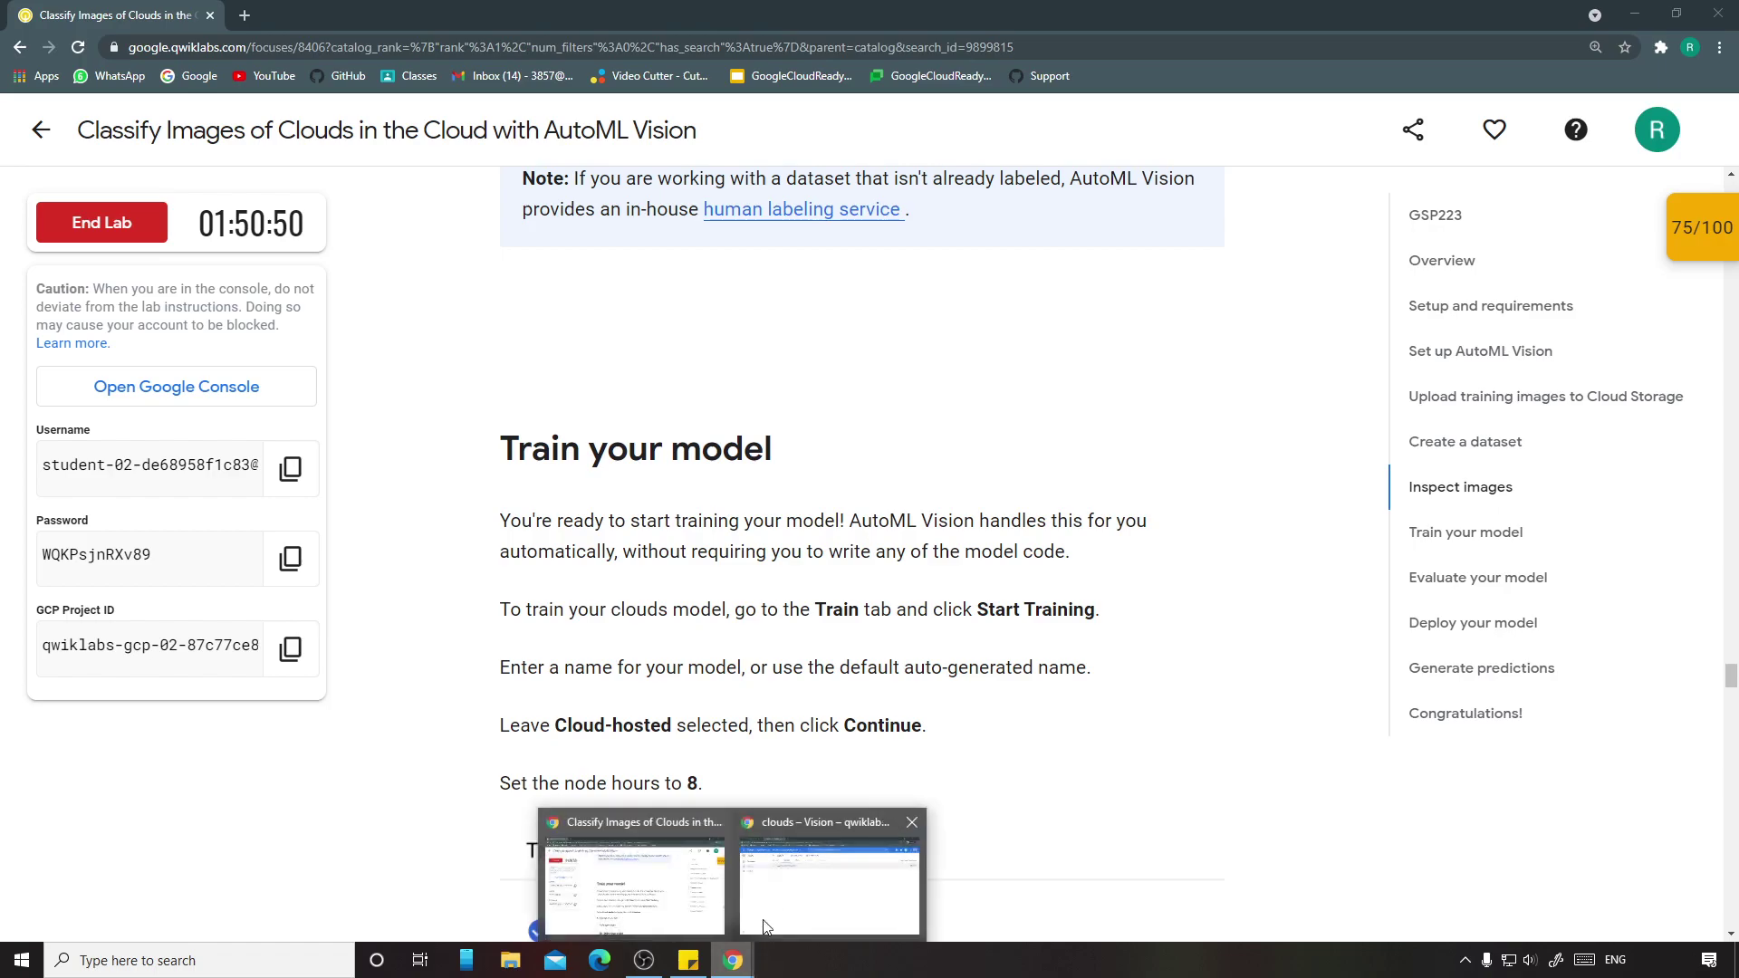
click(770, 838)
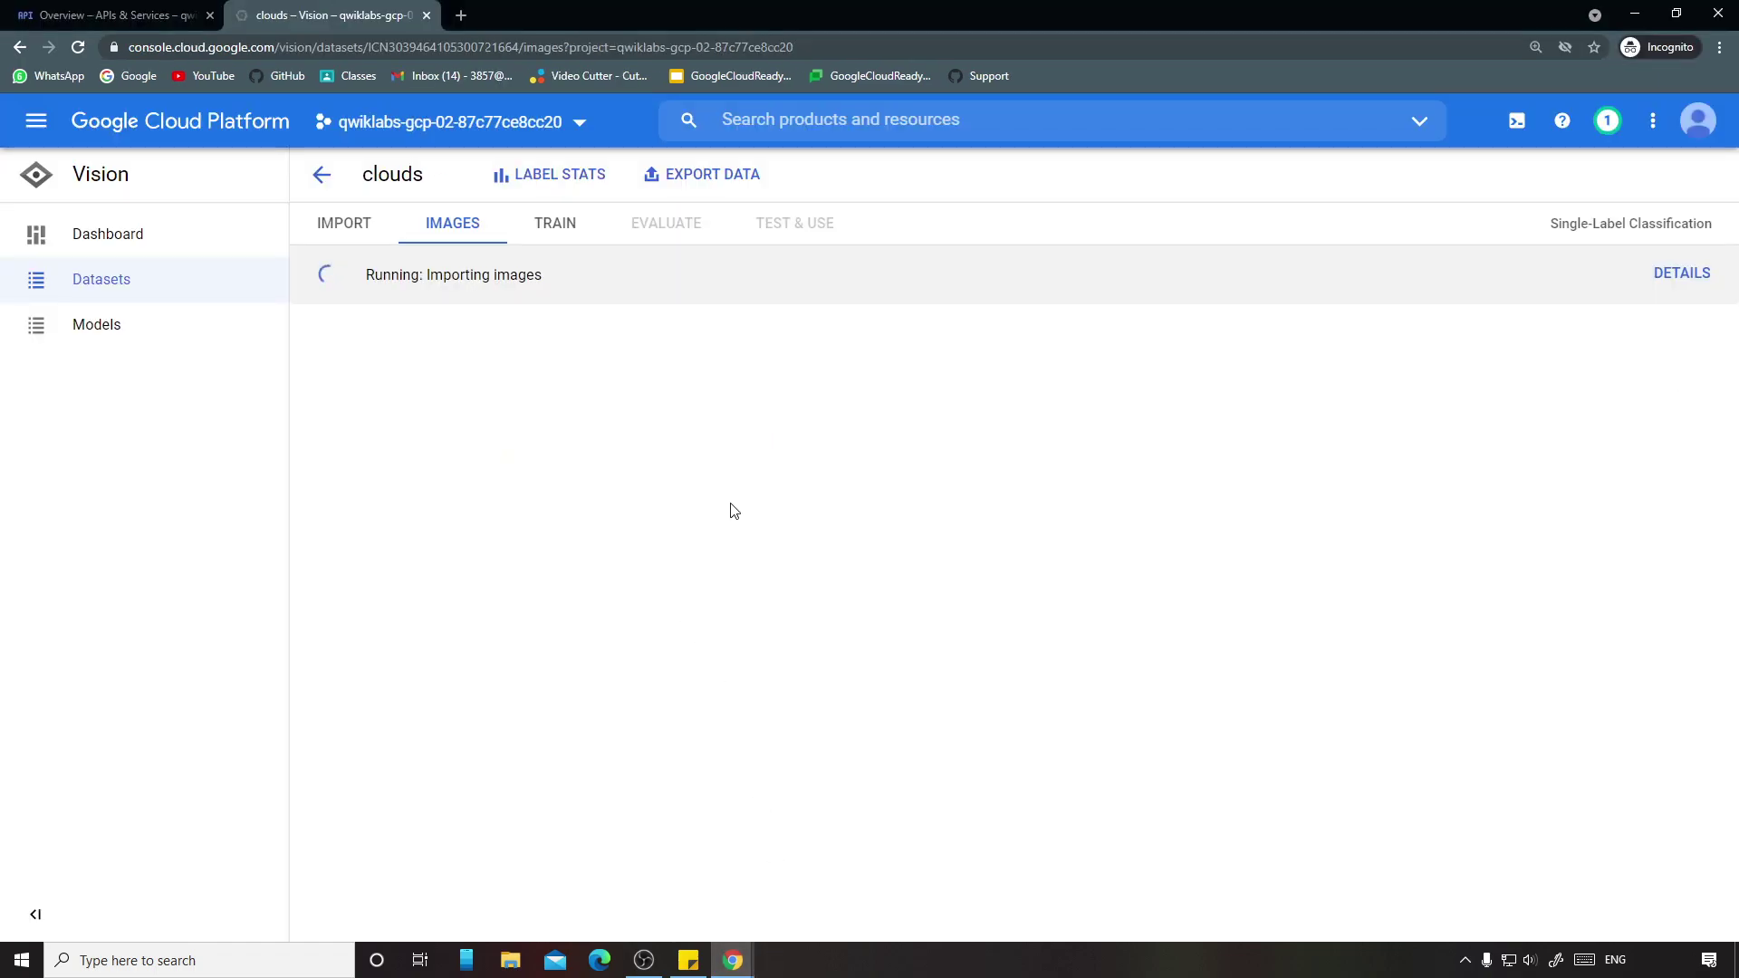
click(1607, 123)
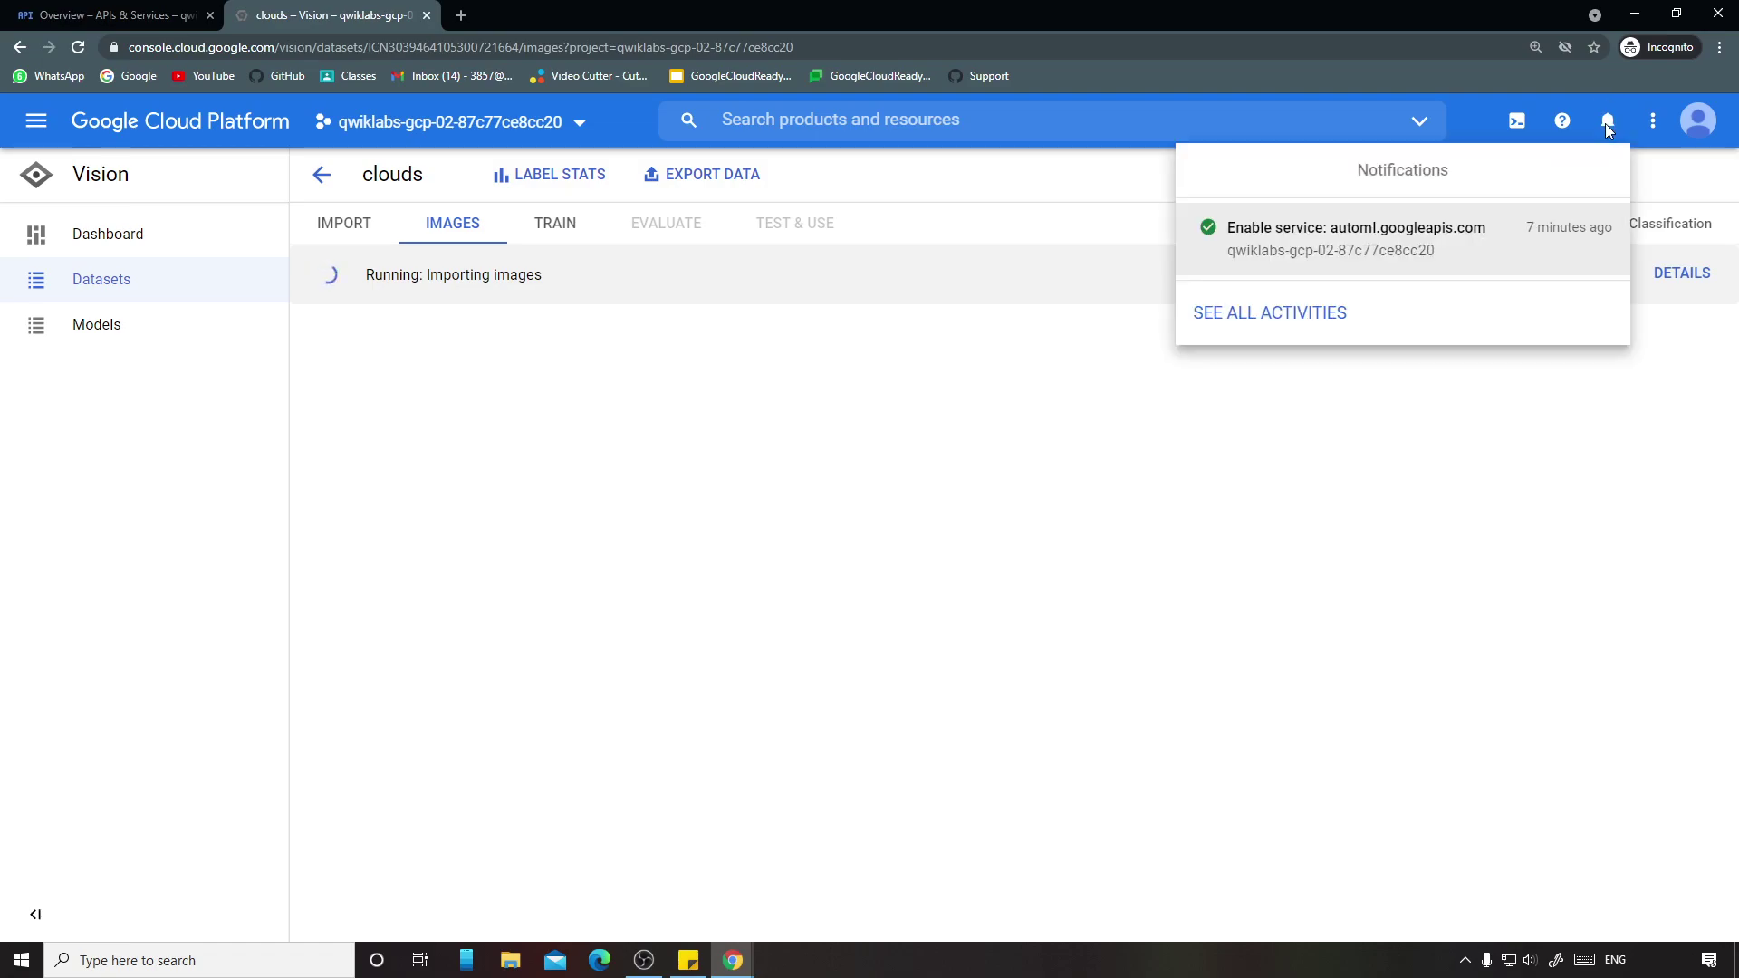
click(1604, 123)
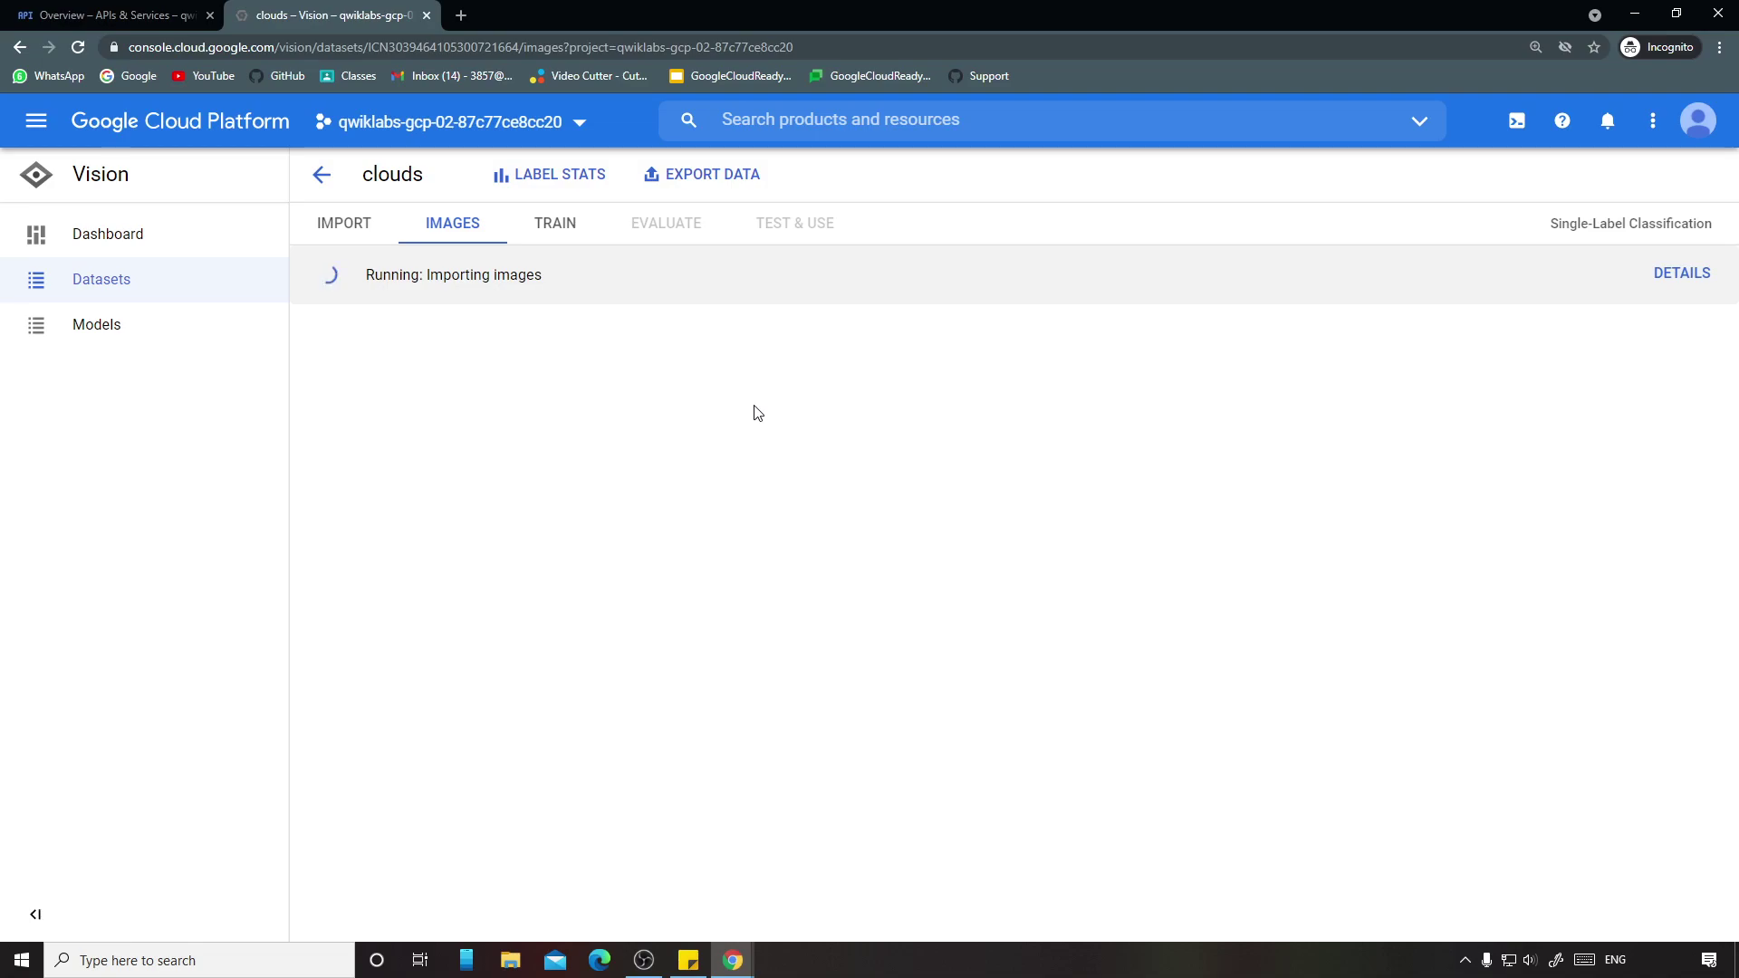
click(78, 47)
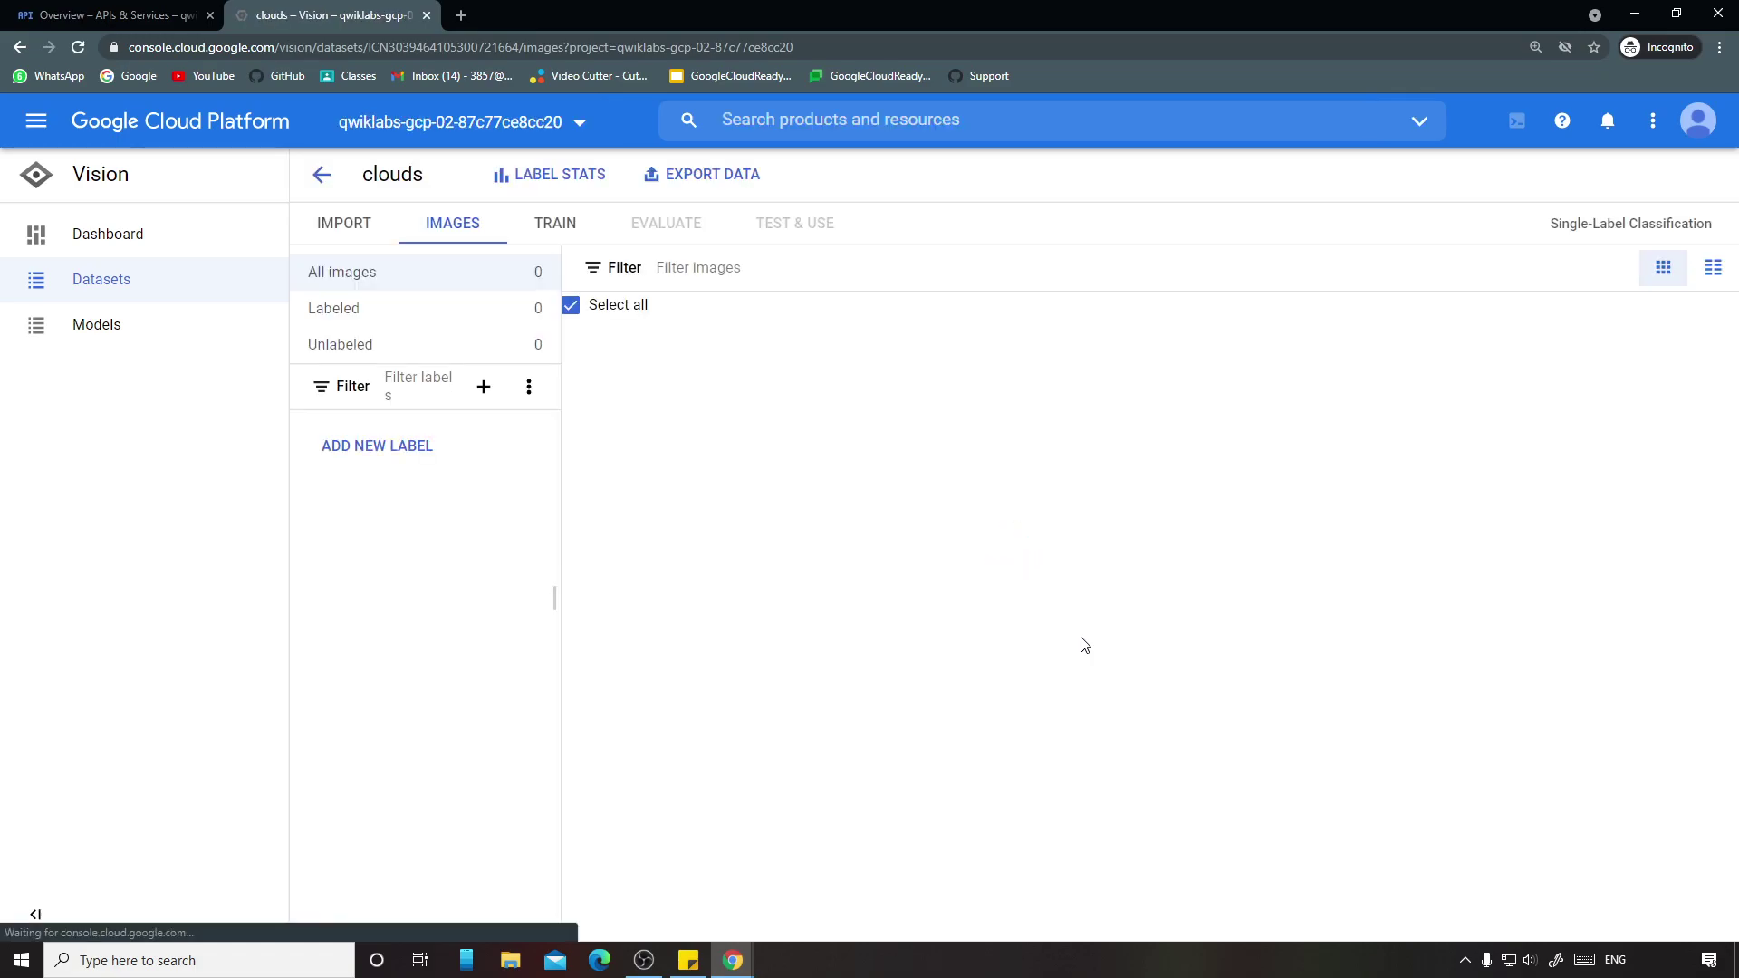
click(454, 239)
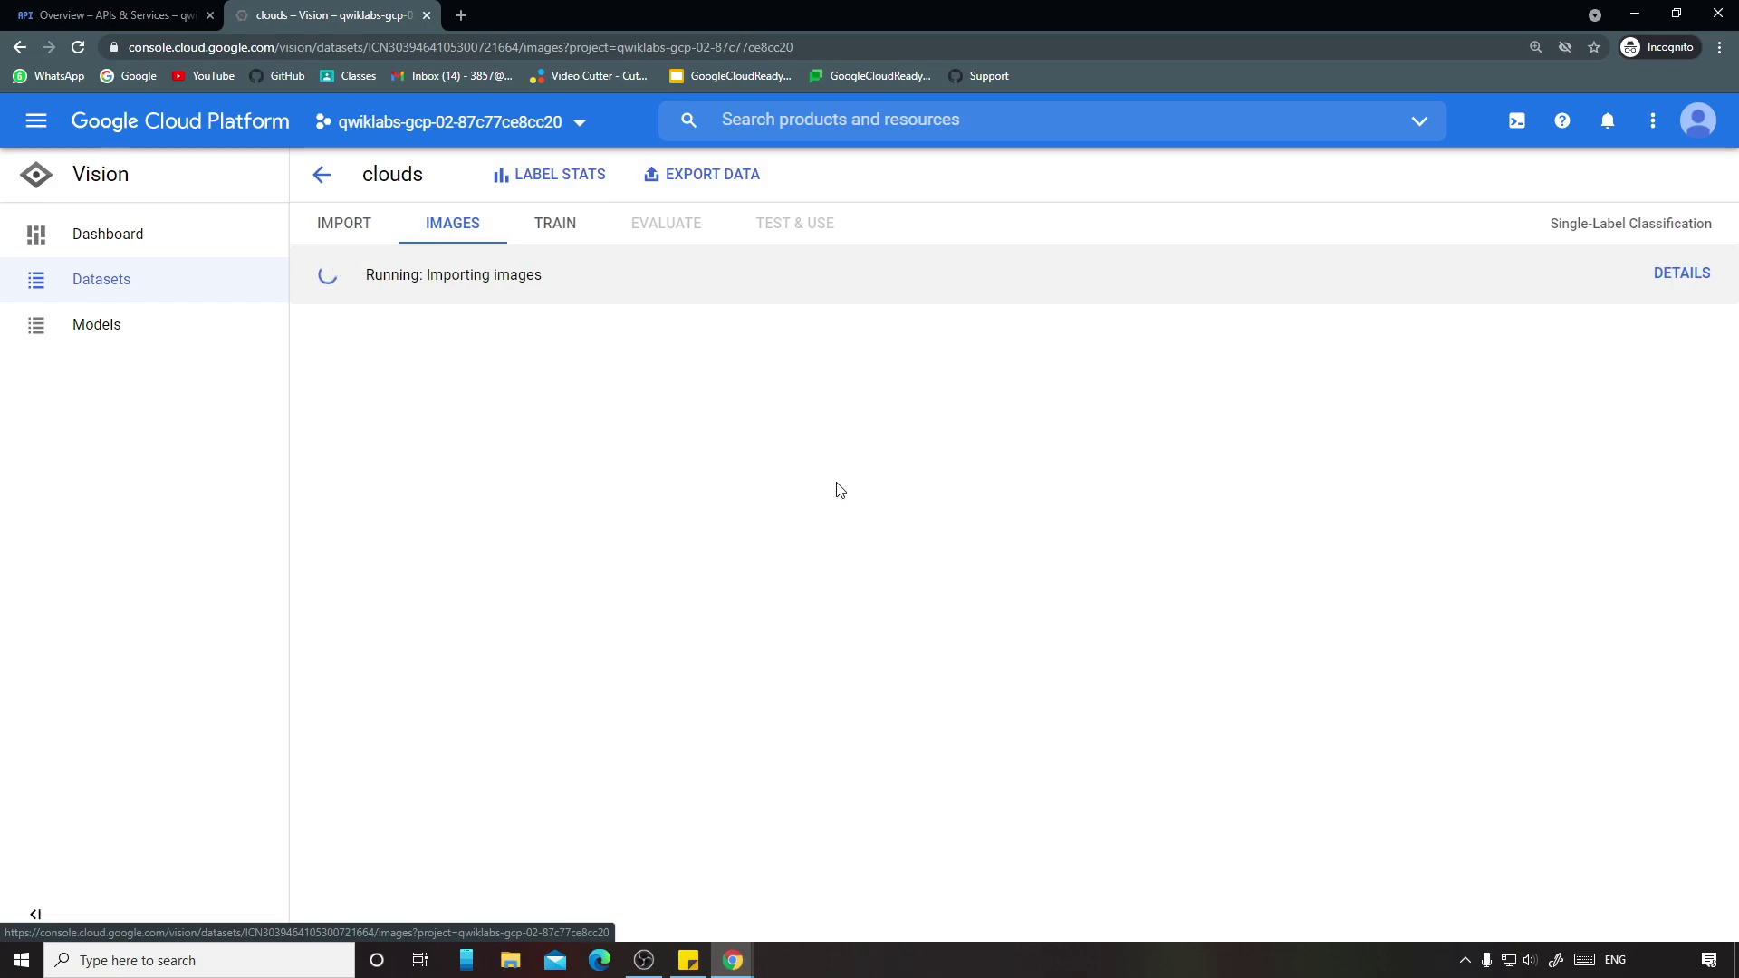
Step: Check the clouds dataset's training and image views, then view its label statistics and close them
click(549, 231)
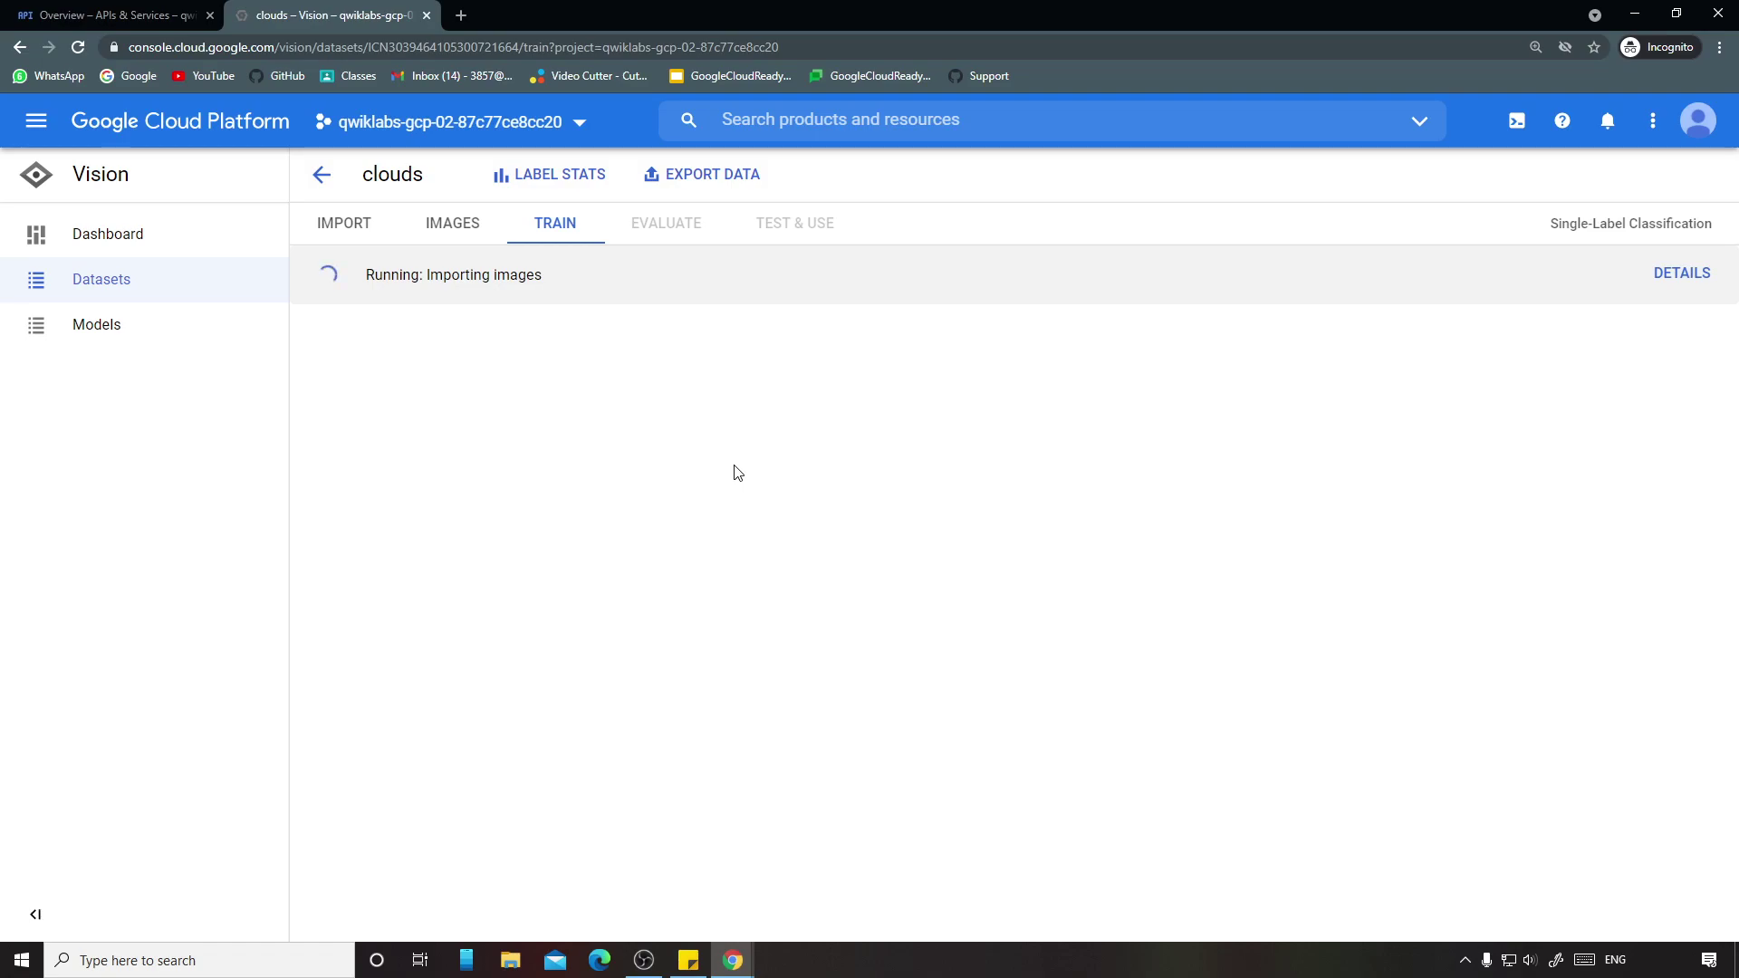
click(428, 239)
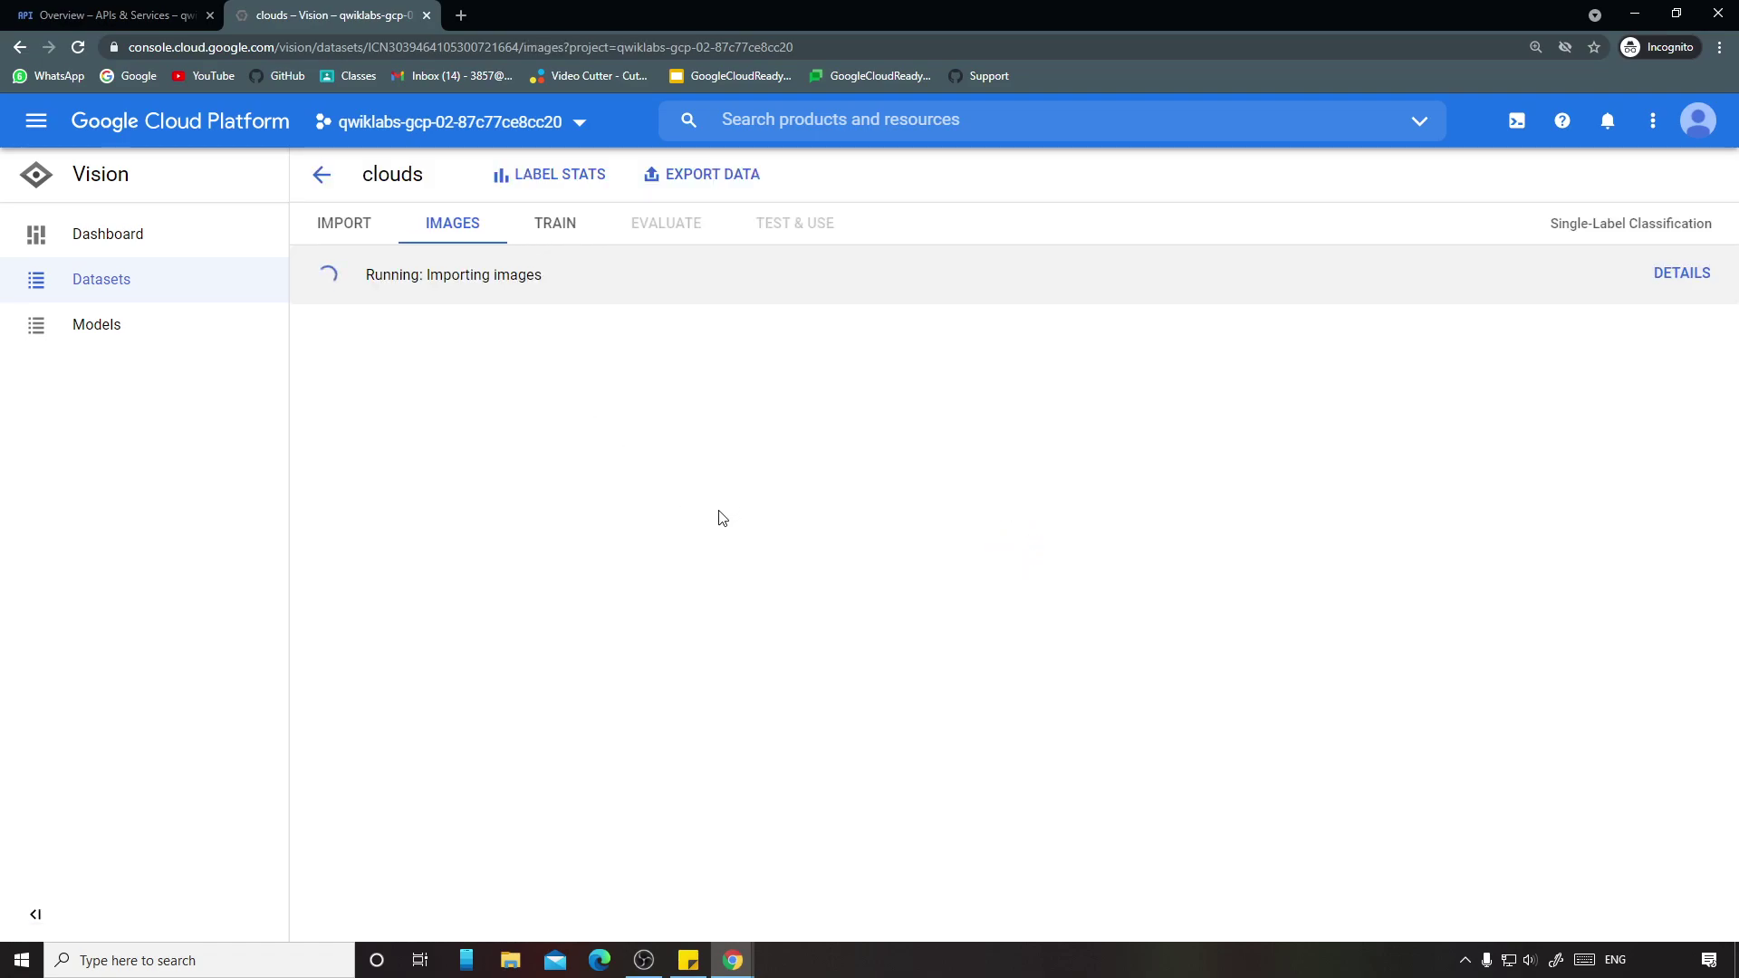
click(572, 190)
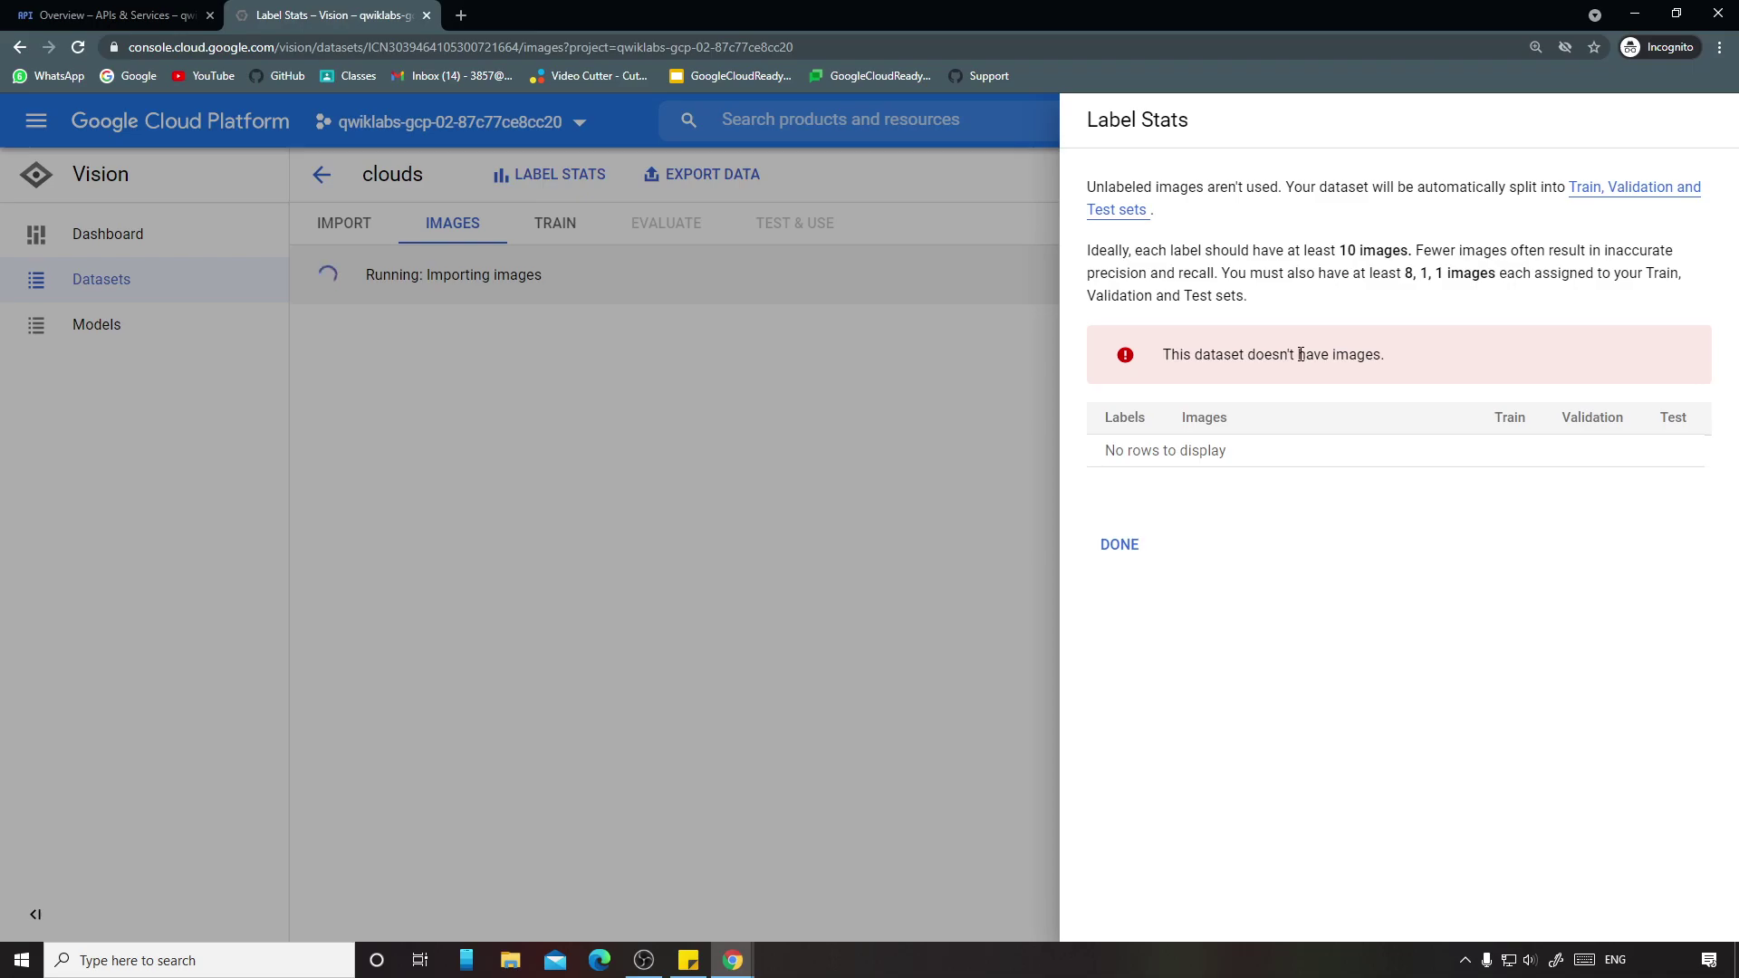
click(1120, 545)
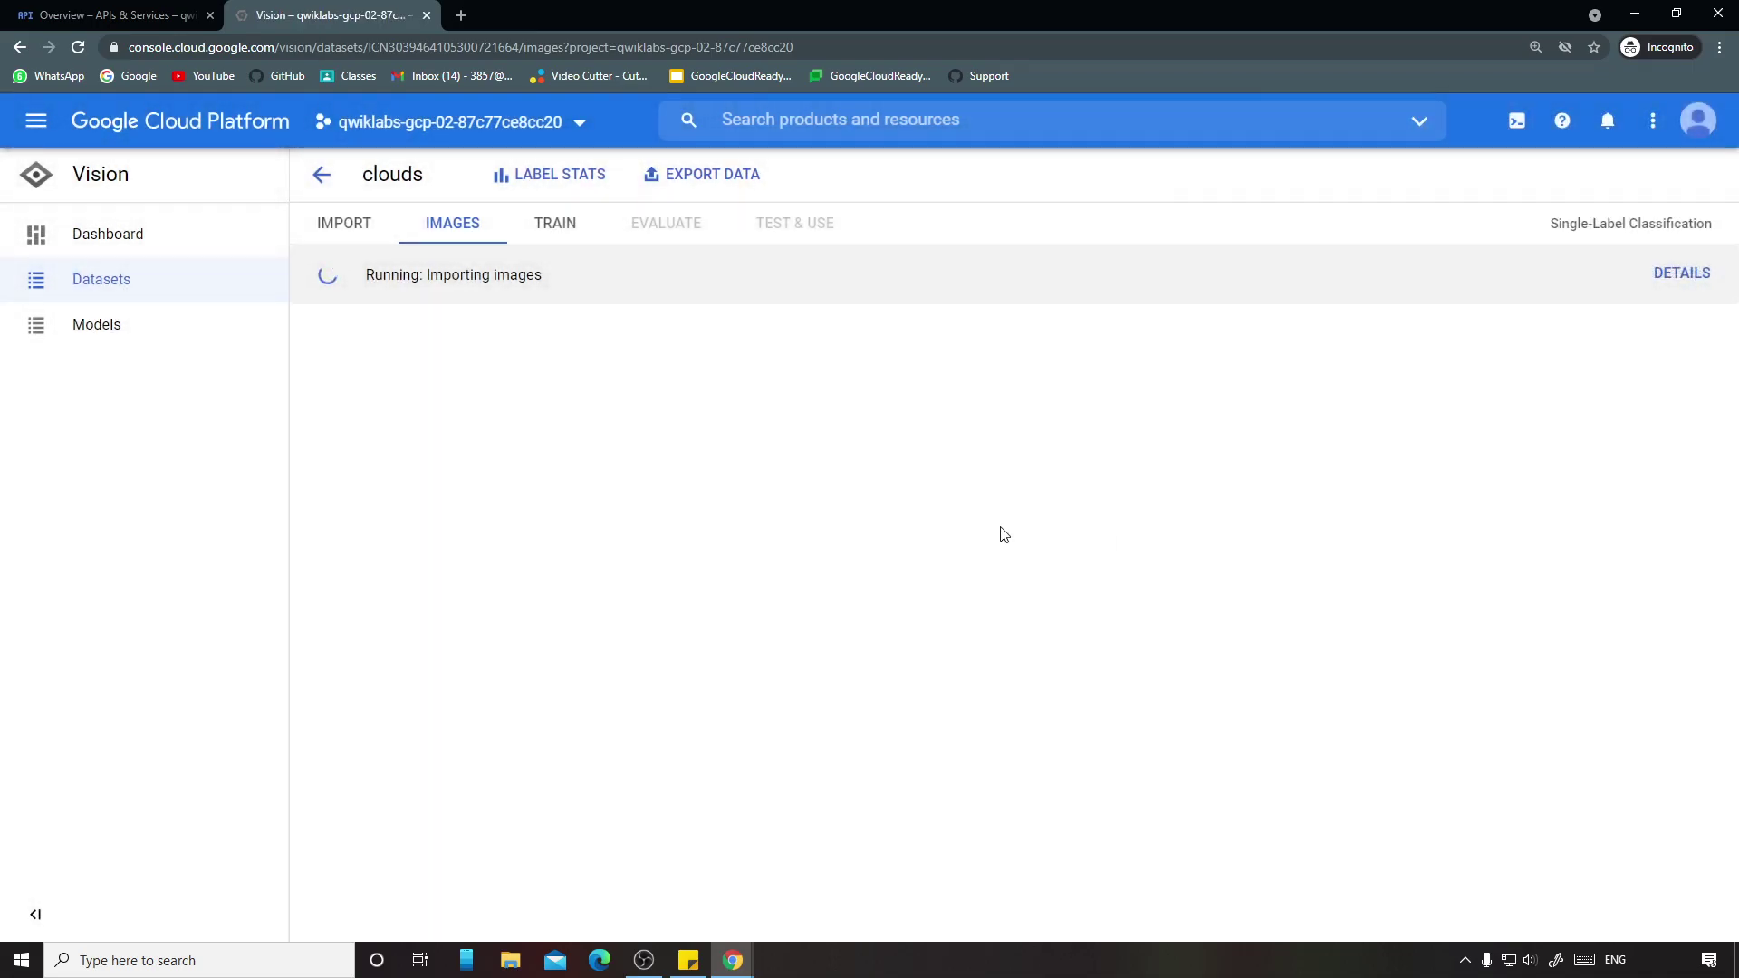
Step: Switch to the lab instructions and read the sections on training, evaluating and deploying the model and generating predictions
mouse_move(733, 958)
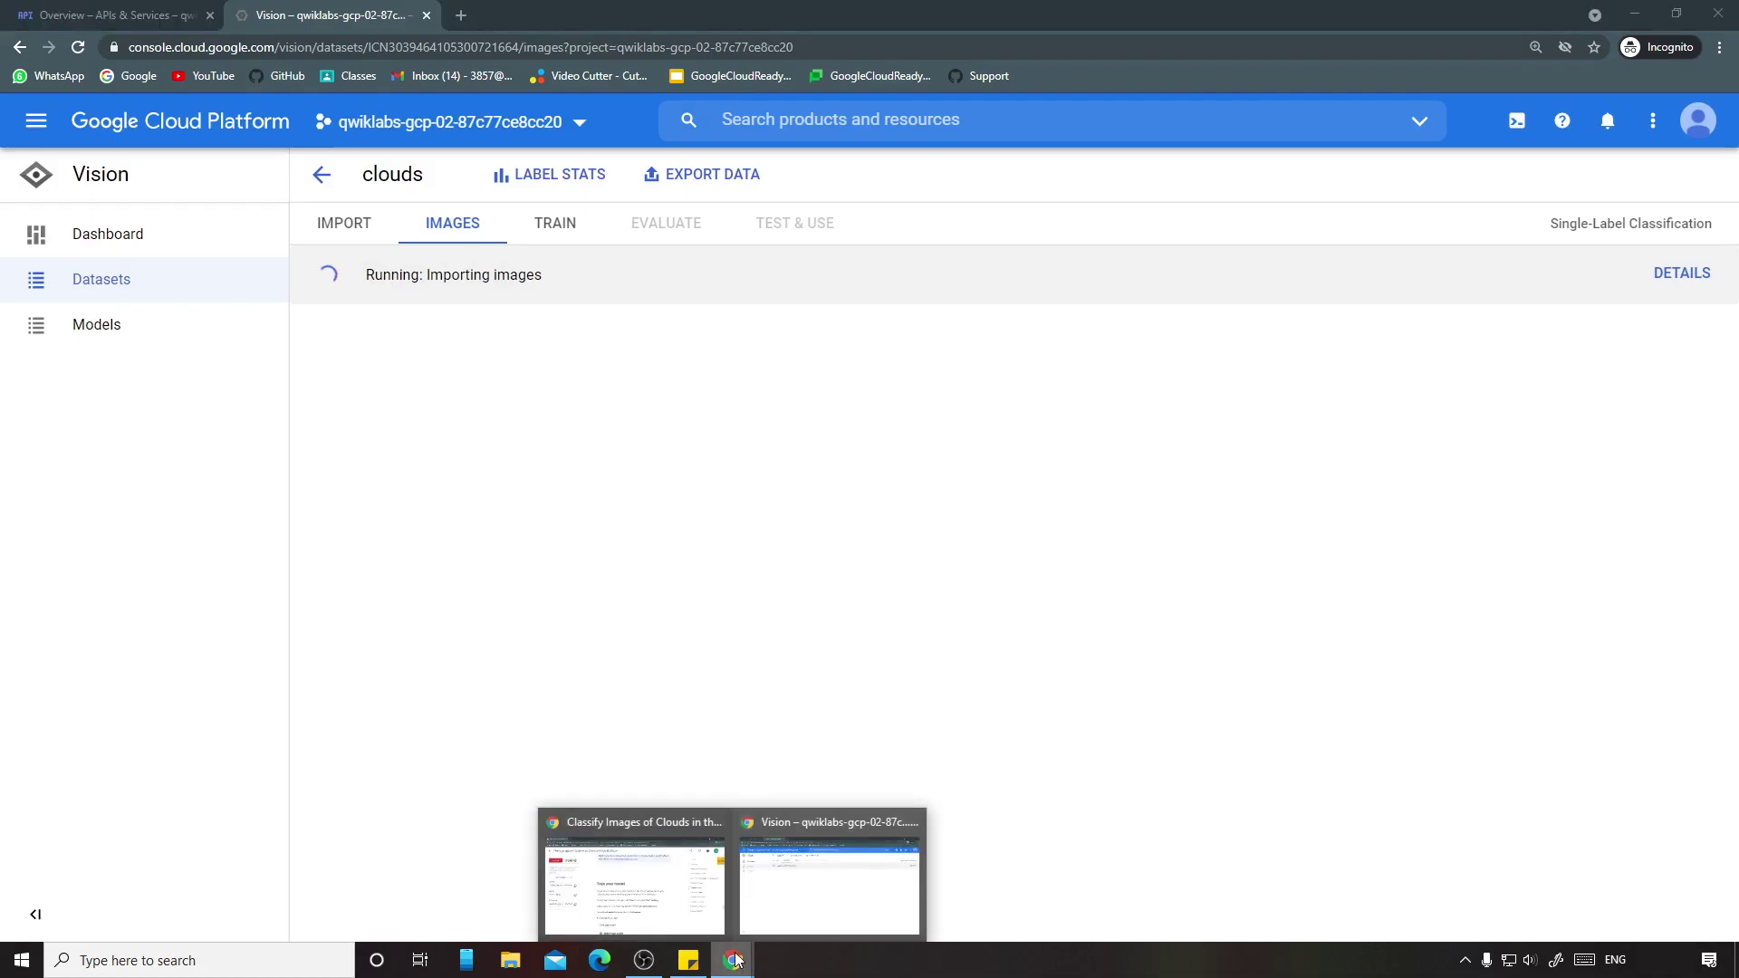
click(628, 859)
scroll(779, 666, down, 2)
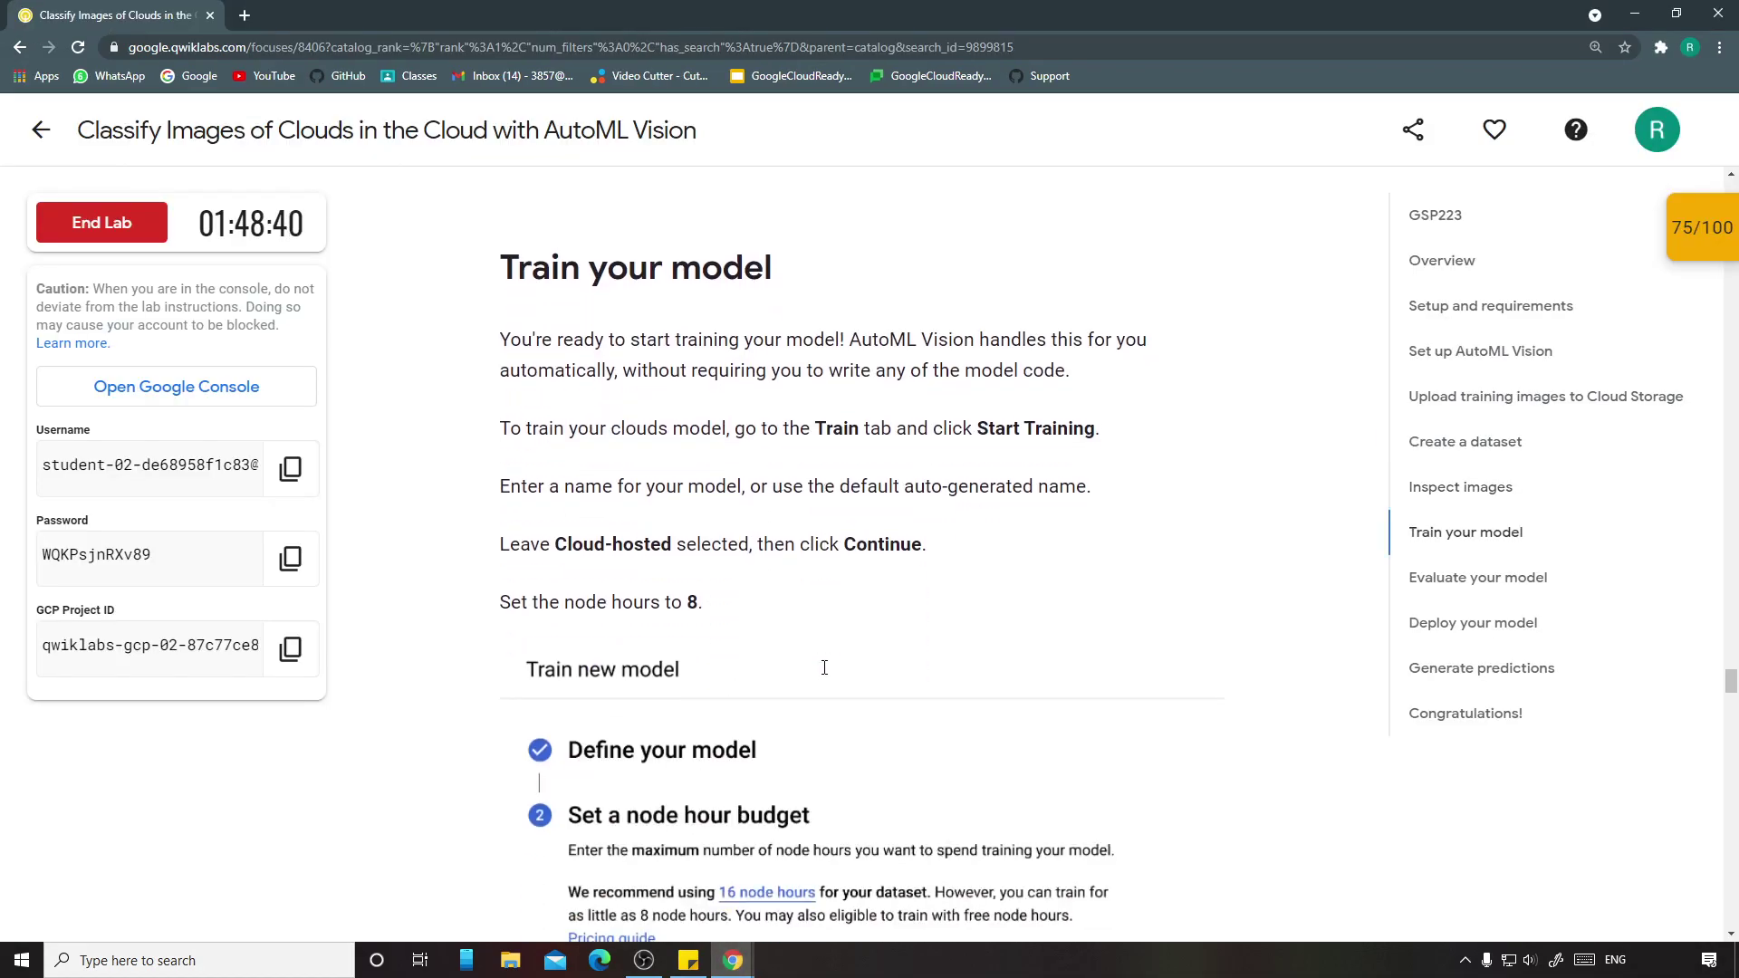
scroll(820, 666, down, 3)
scroll(821, 665, down, 2)
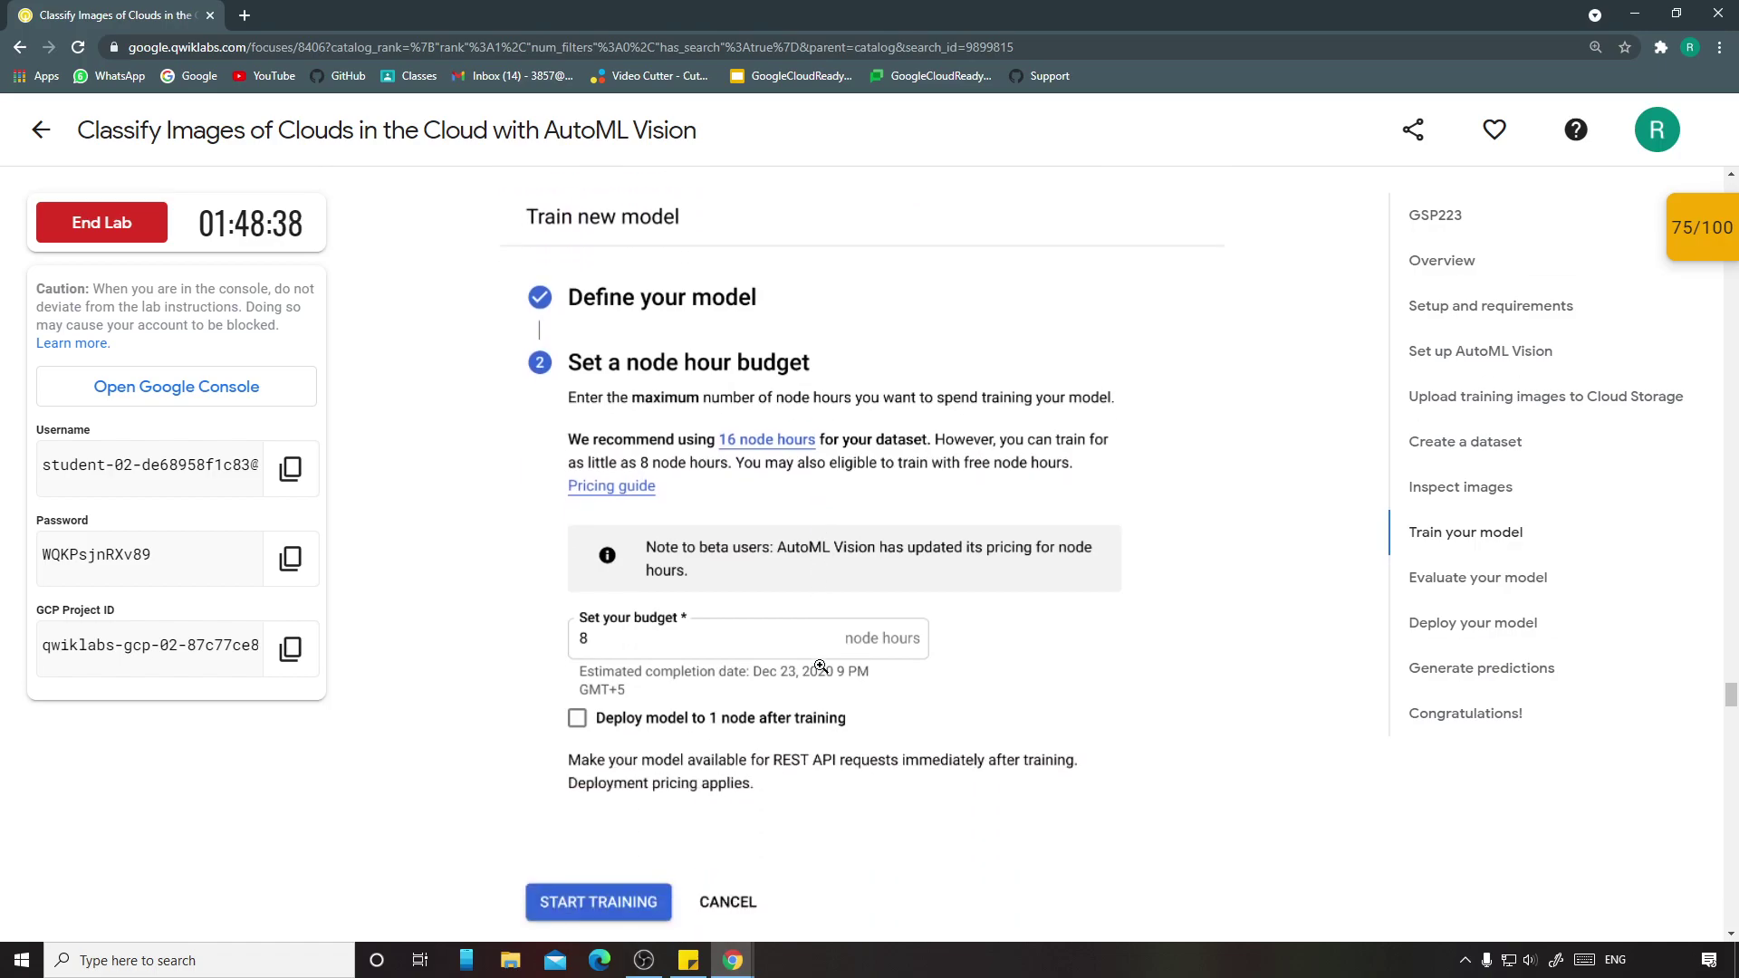
scroll(820, 666, down, 7)
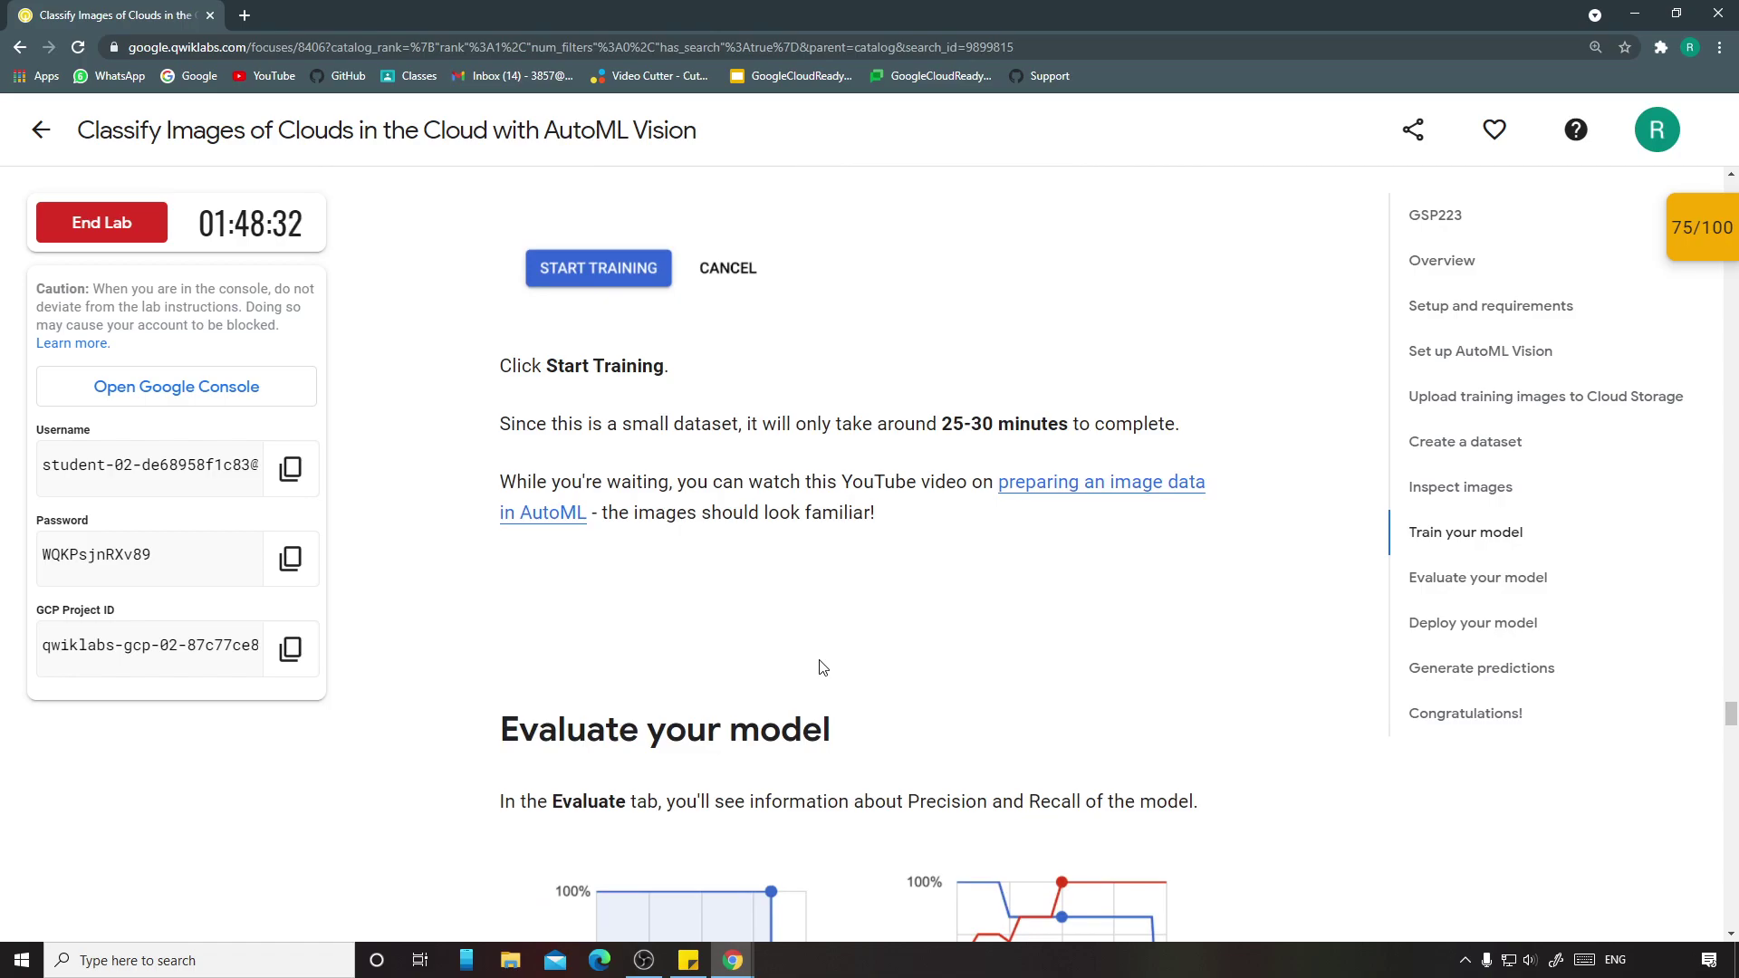
scroll(823, 668, down, 12)
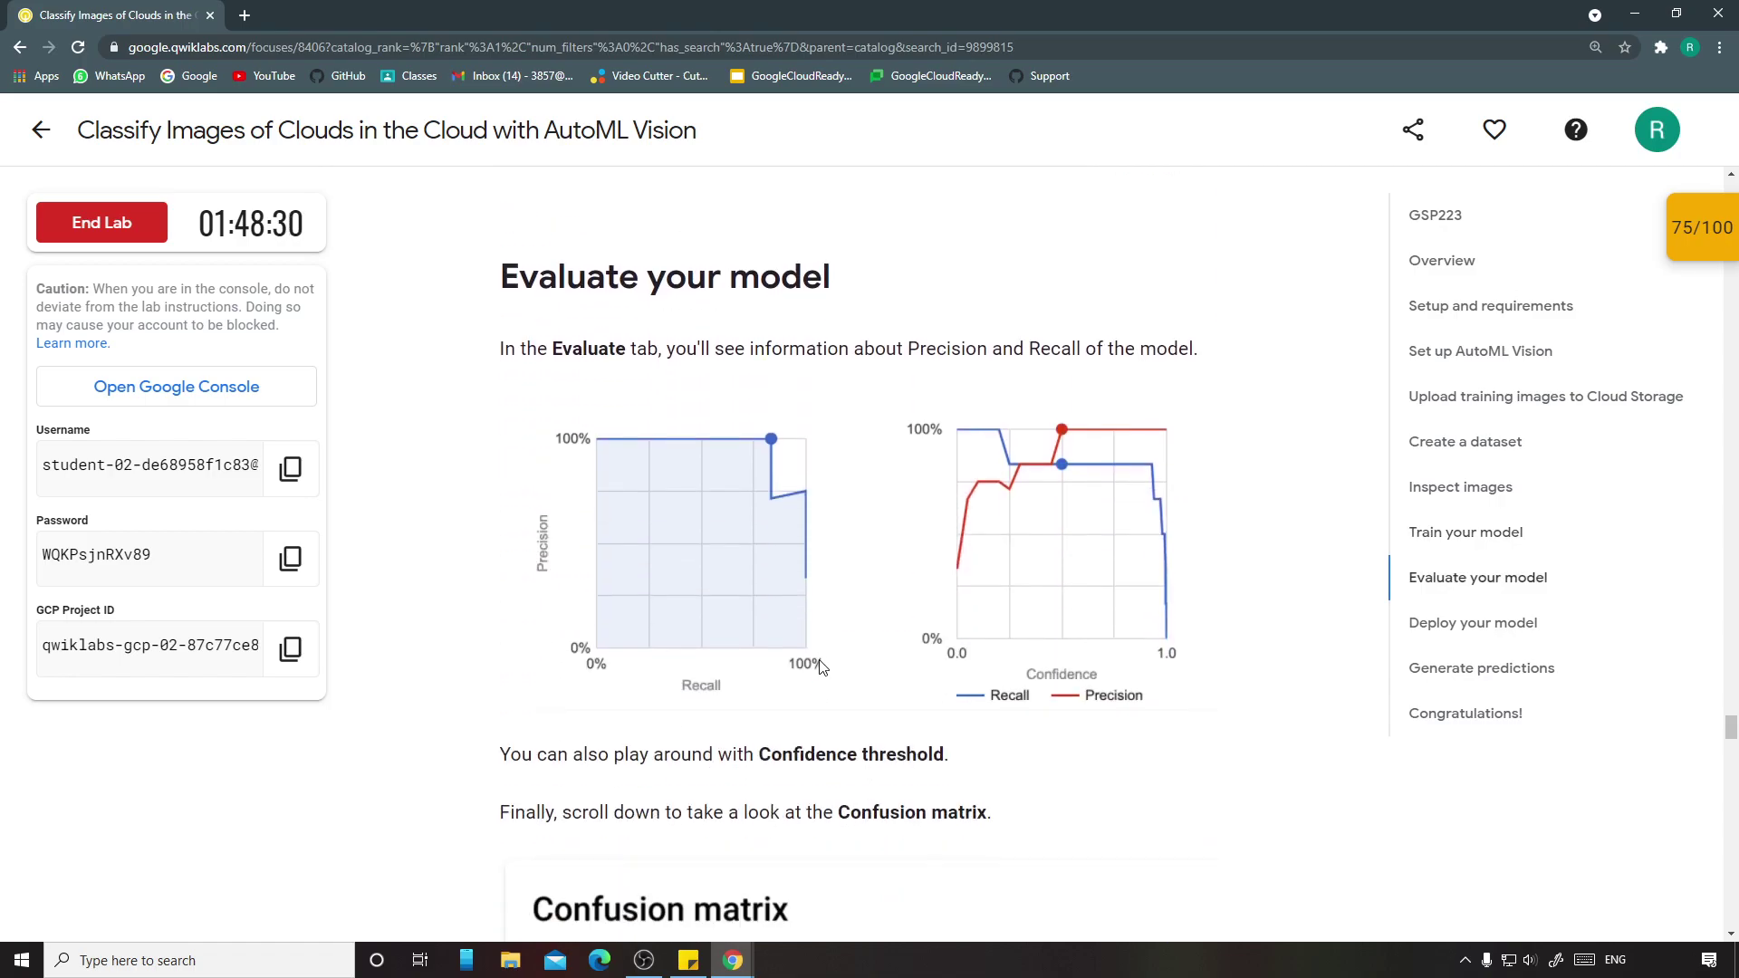
scroll(820, 661, down, 8)
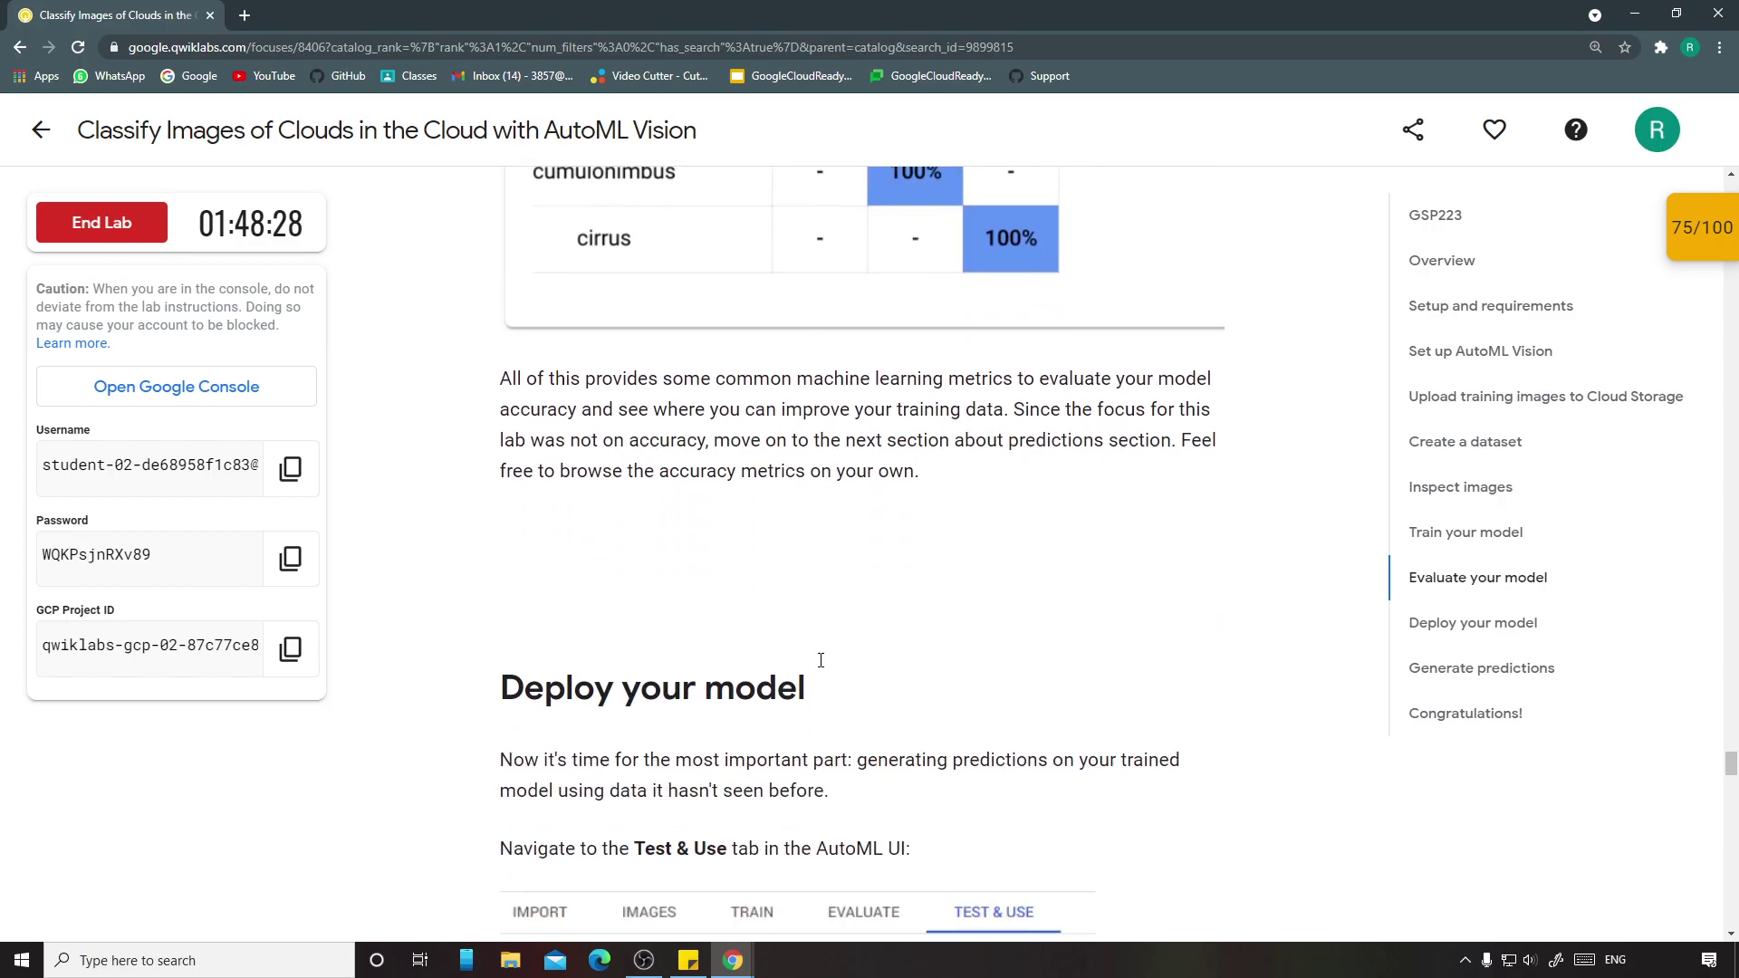
scroll(820, 661, down, 5)
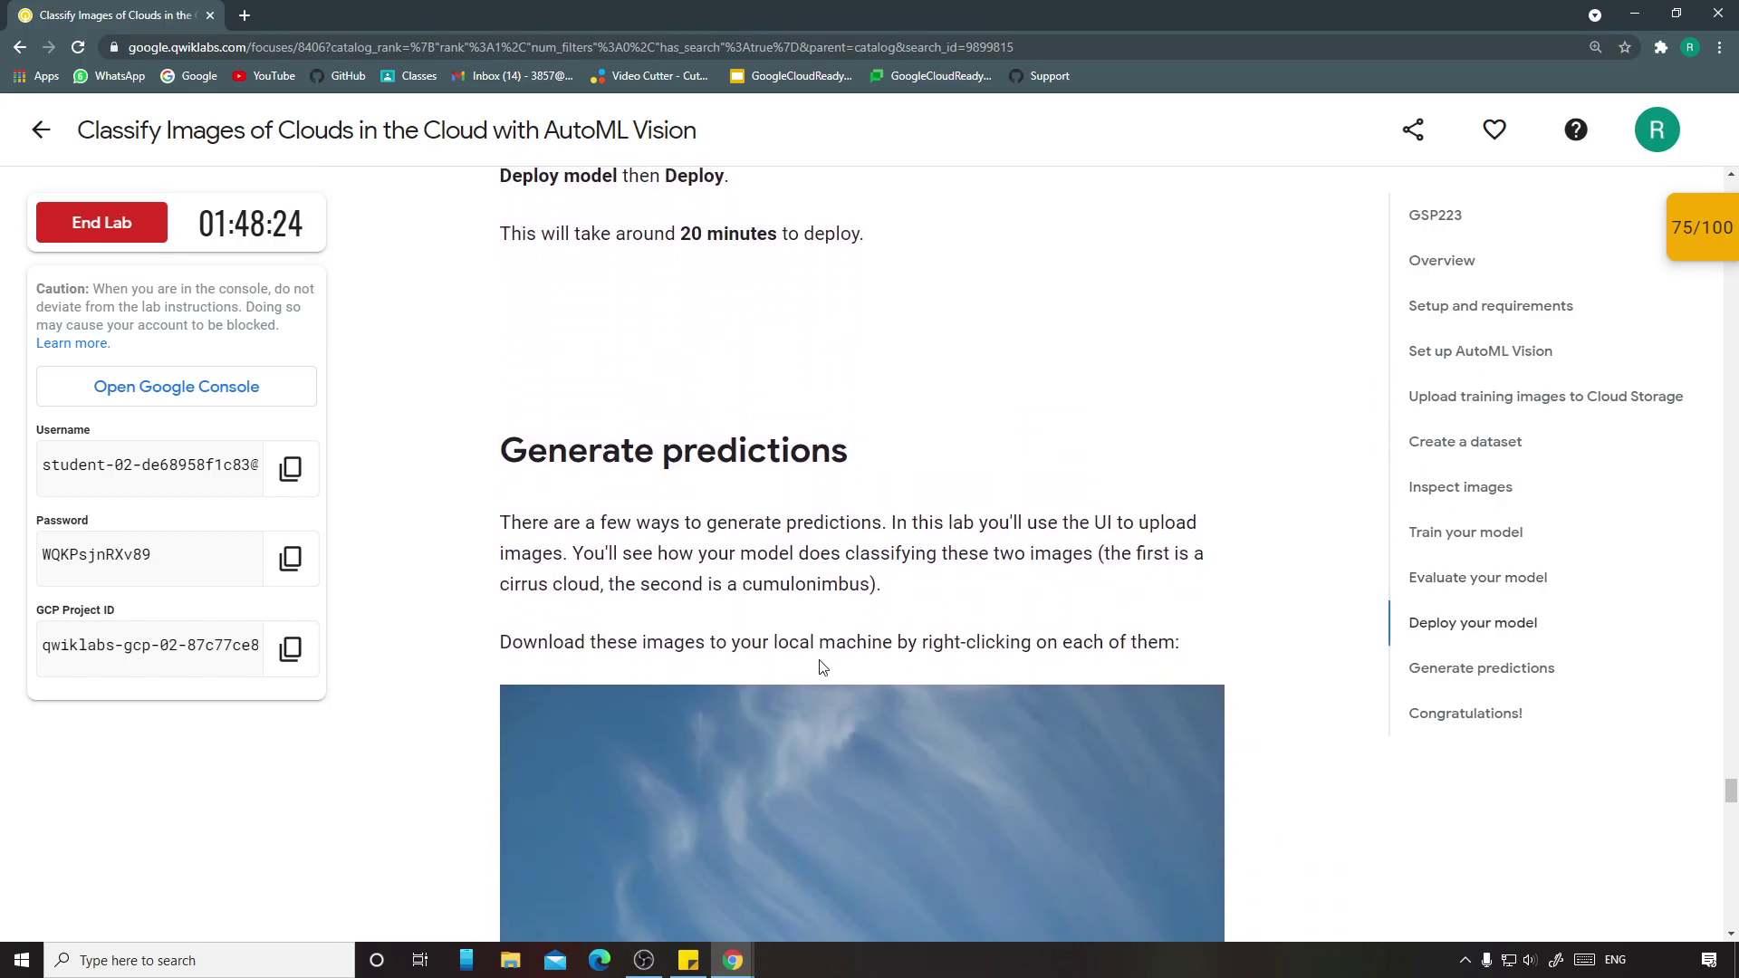
scroll(821, 668, down, 1)
scroll(821, 668, up, 2)
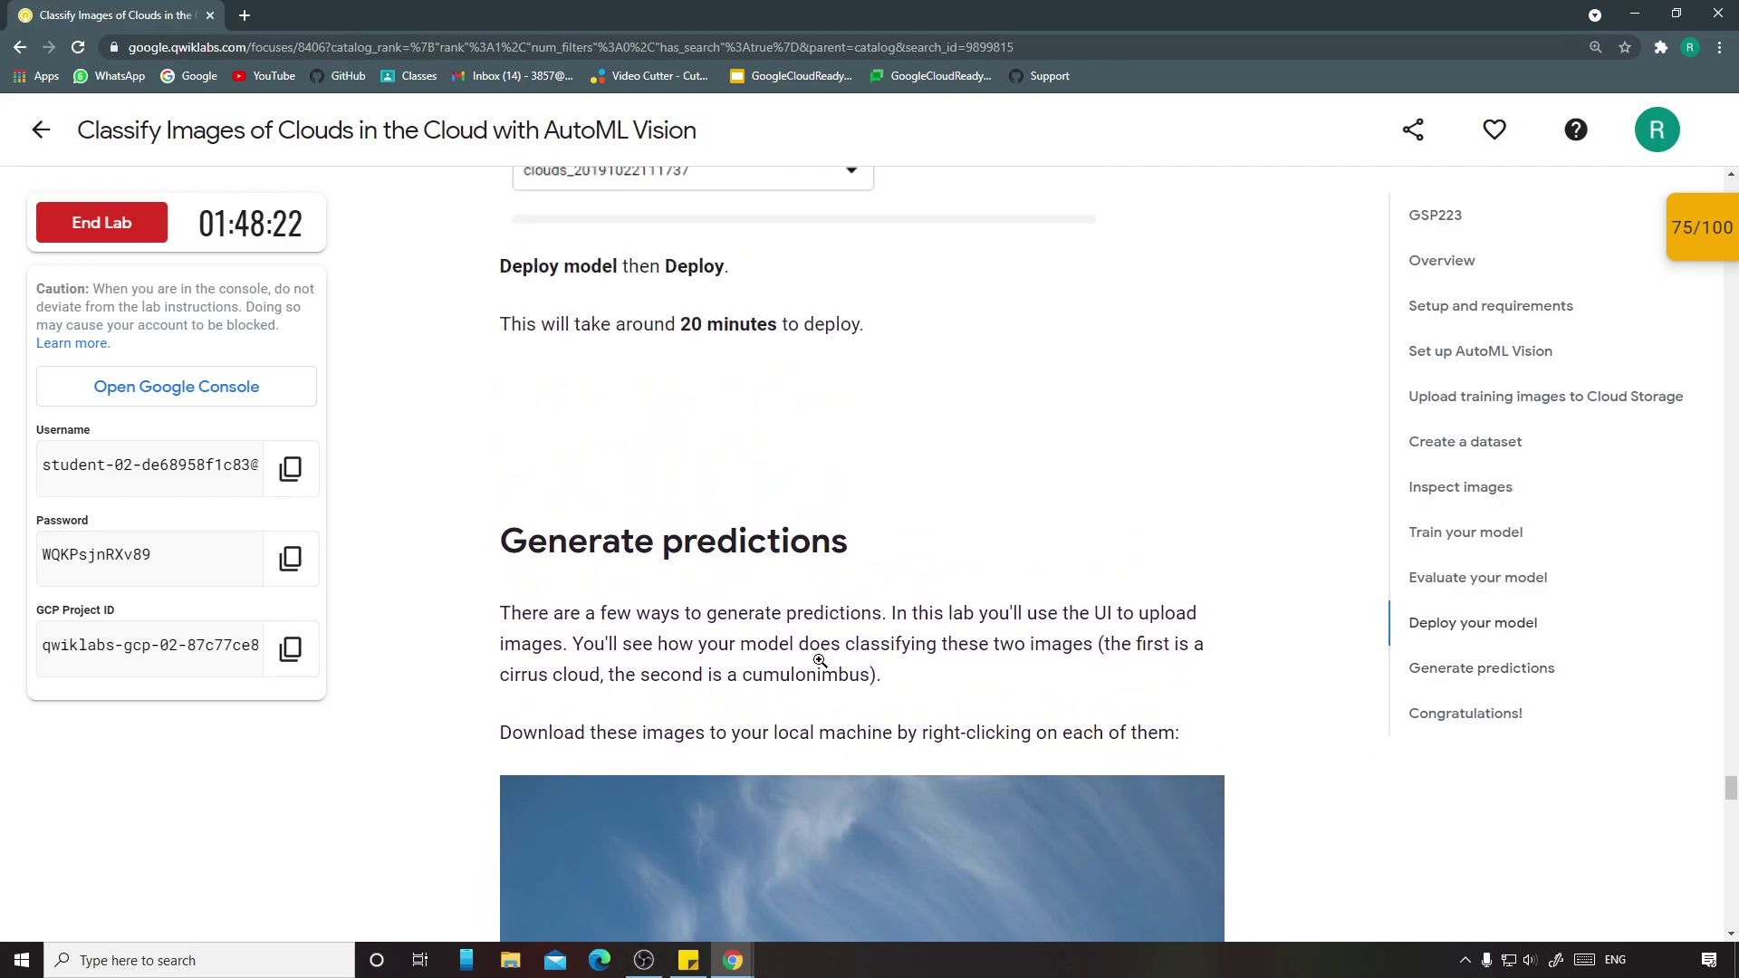
scroll(820, 666, down, 15)
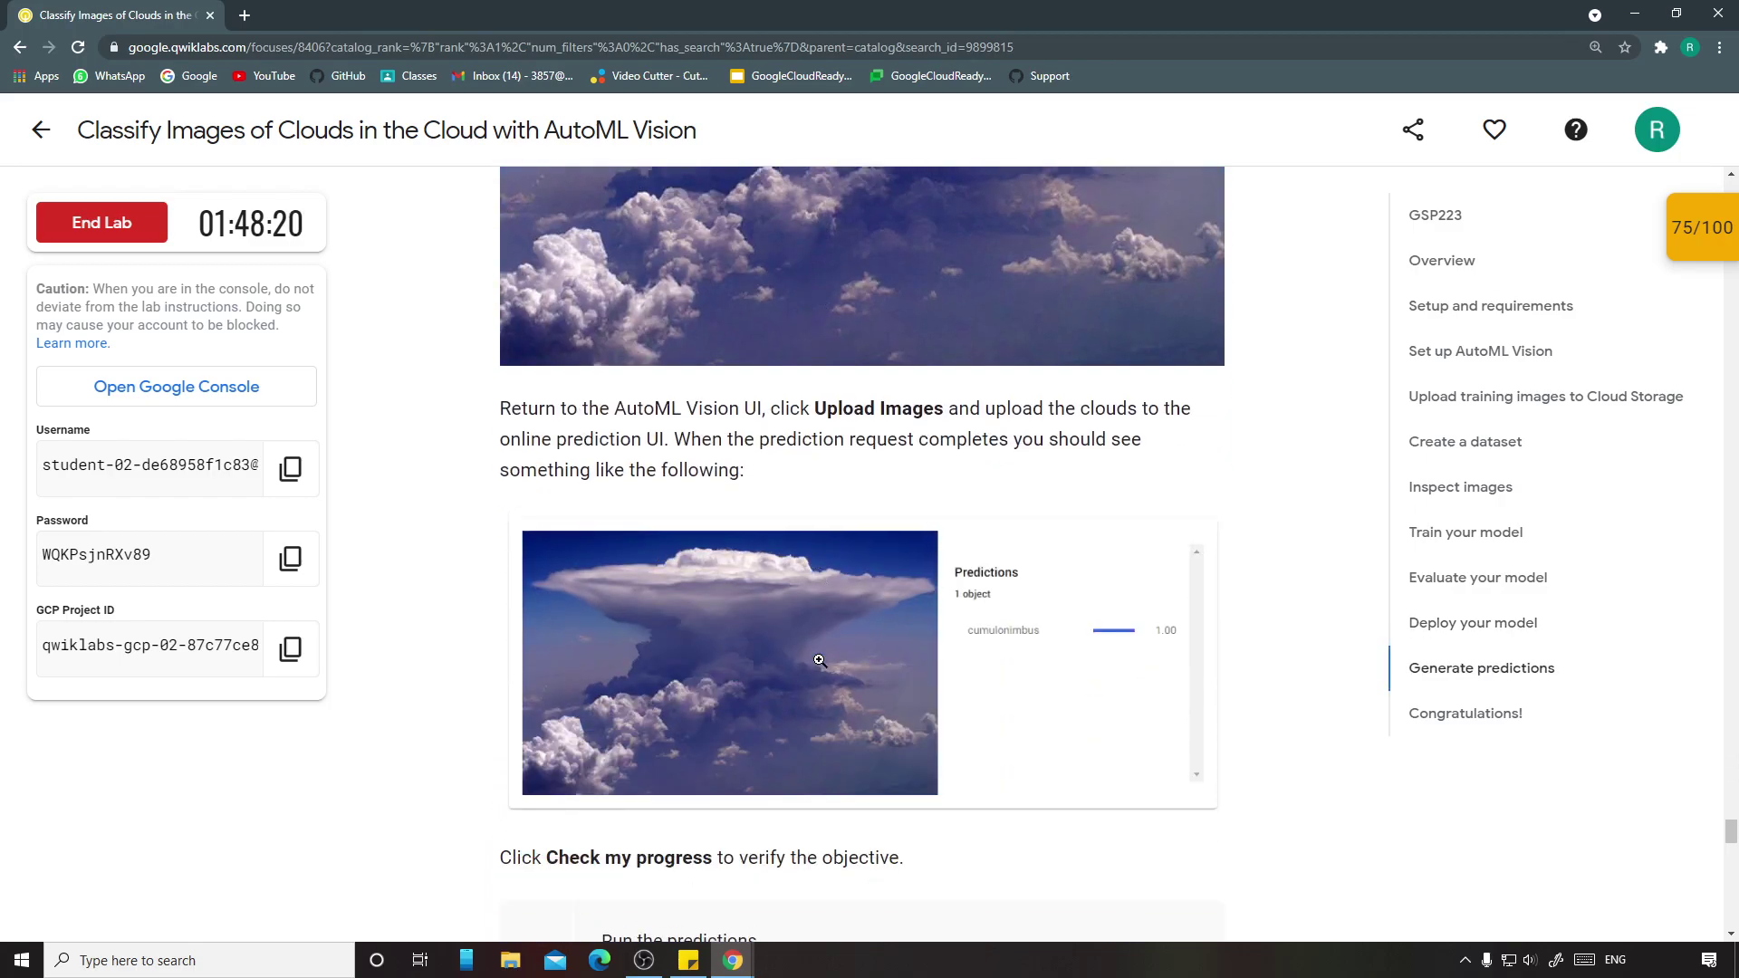
Step: Go back through the lab to the Create a dataset import instructions, then review Inspect images and the start of Train your model
scroll(822, 668, up, 20)
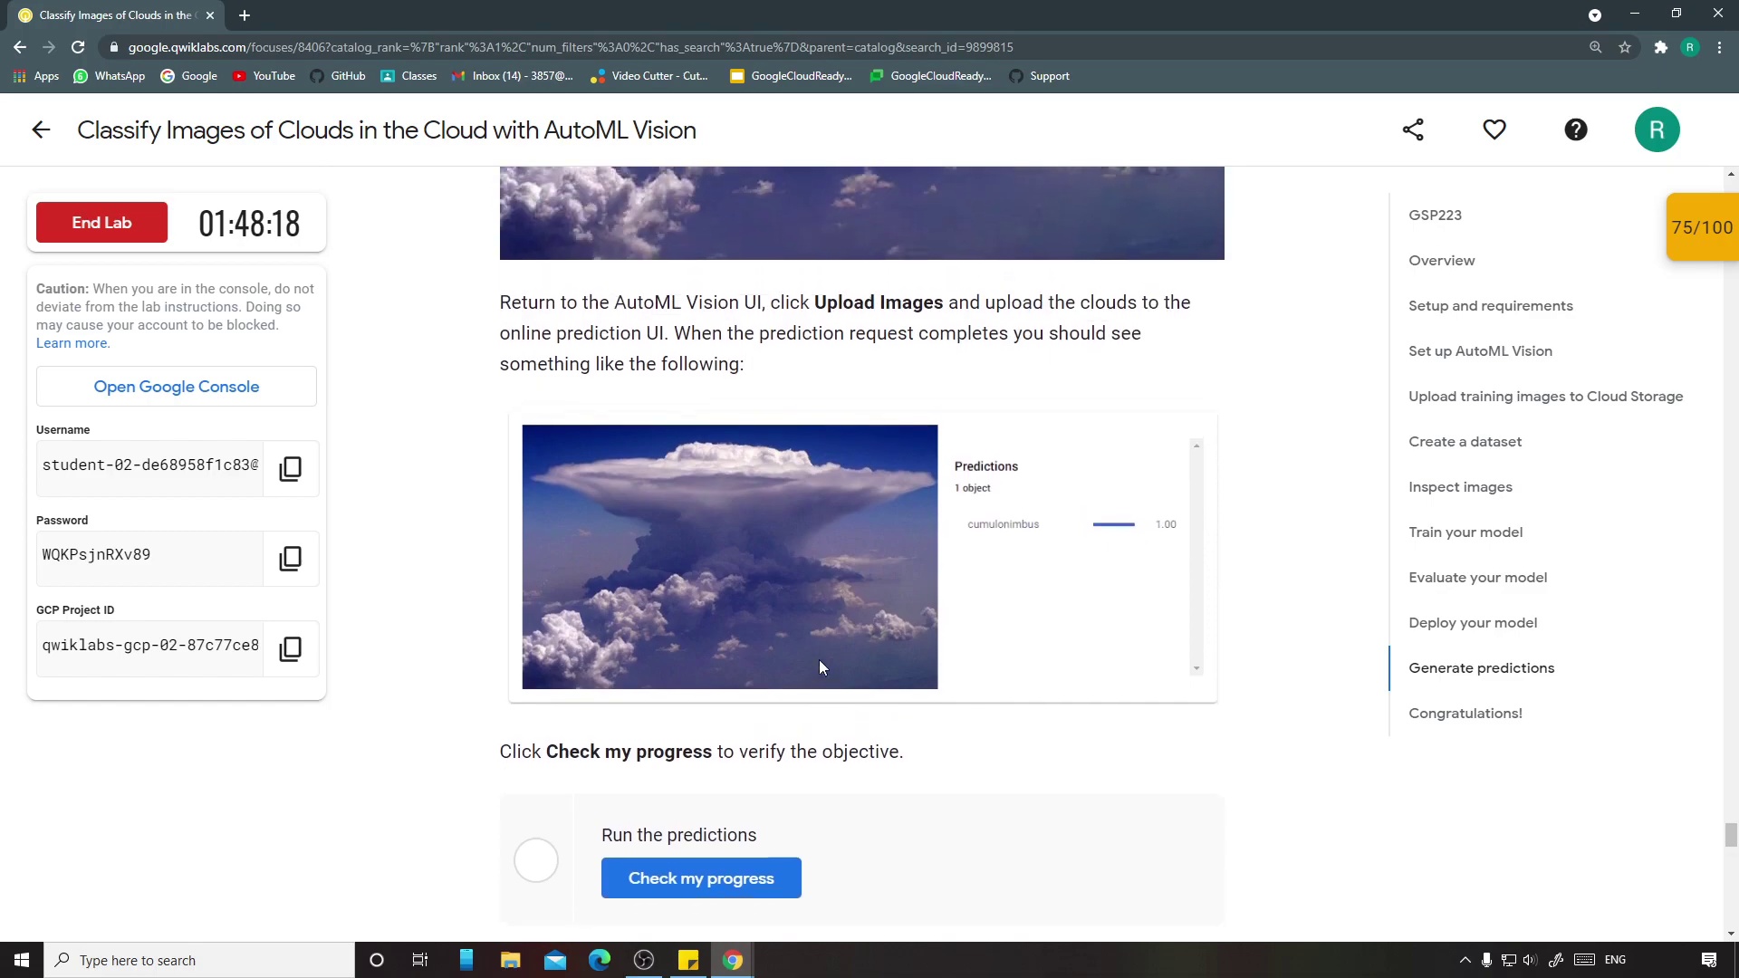
scroll(820, 662, up, 20)
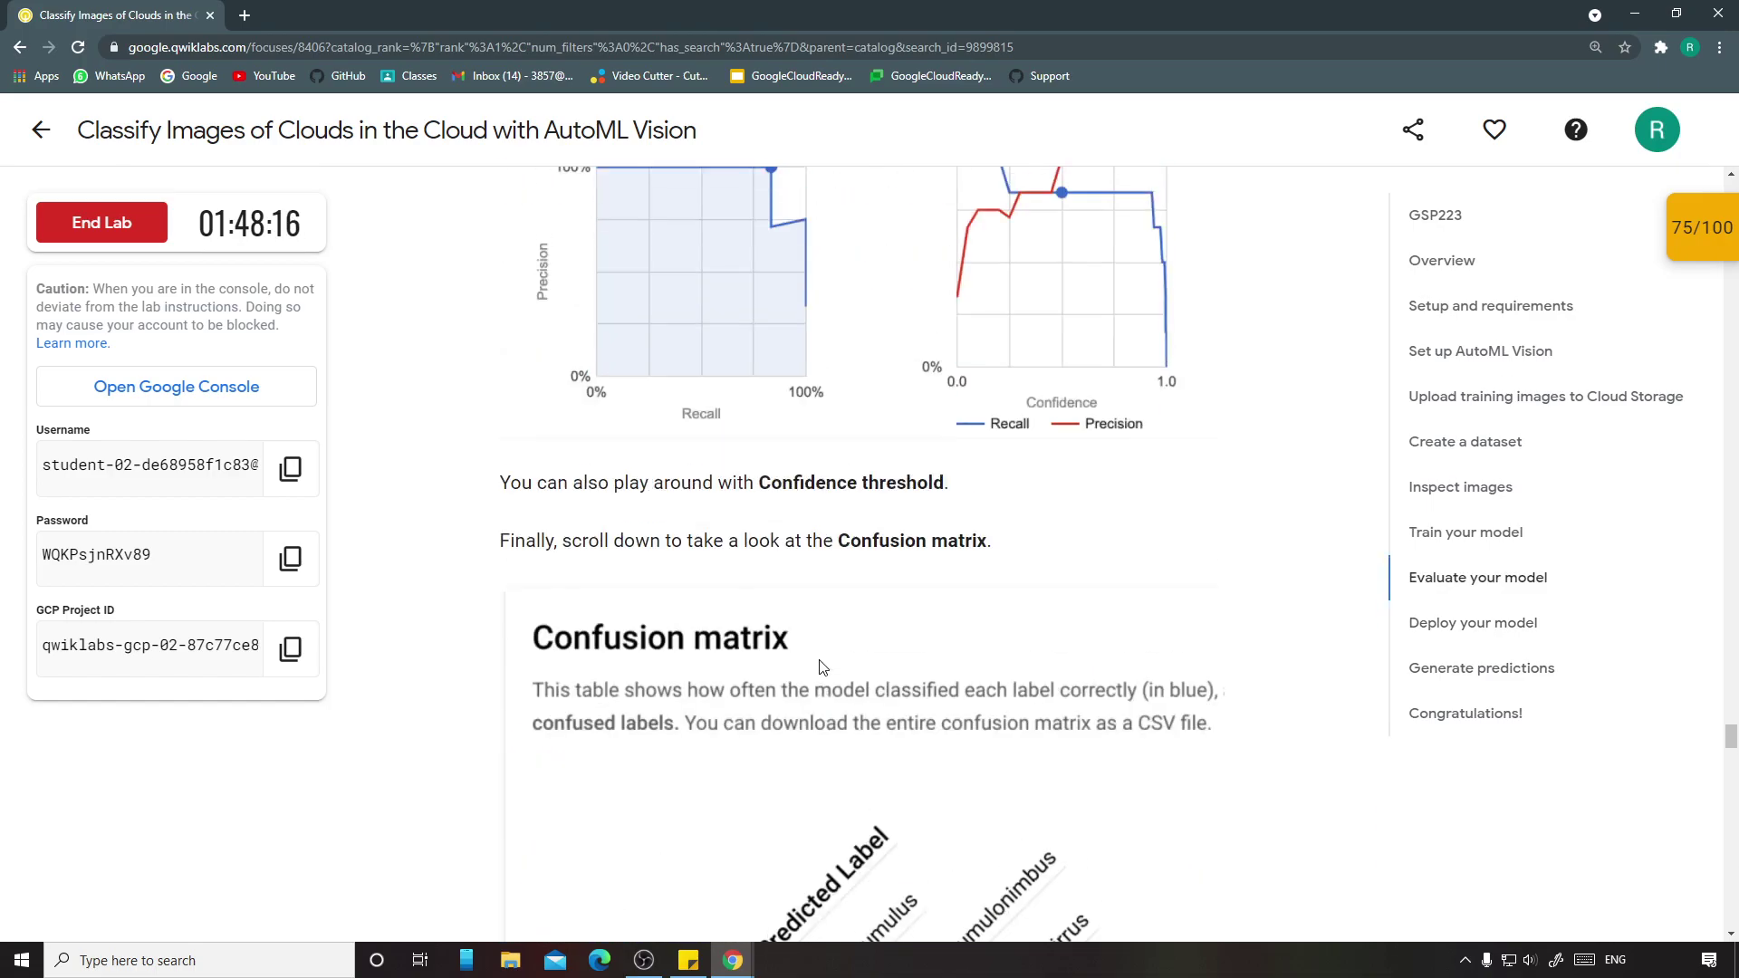
scroll(822, 668, up, 15)
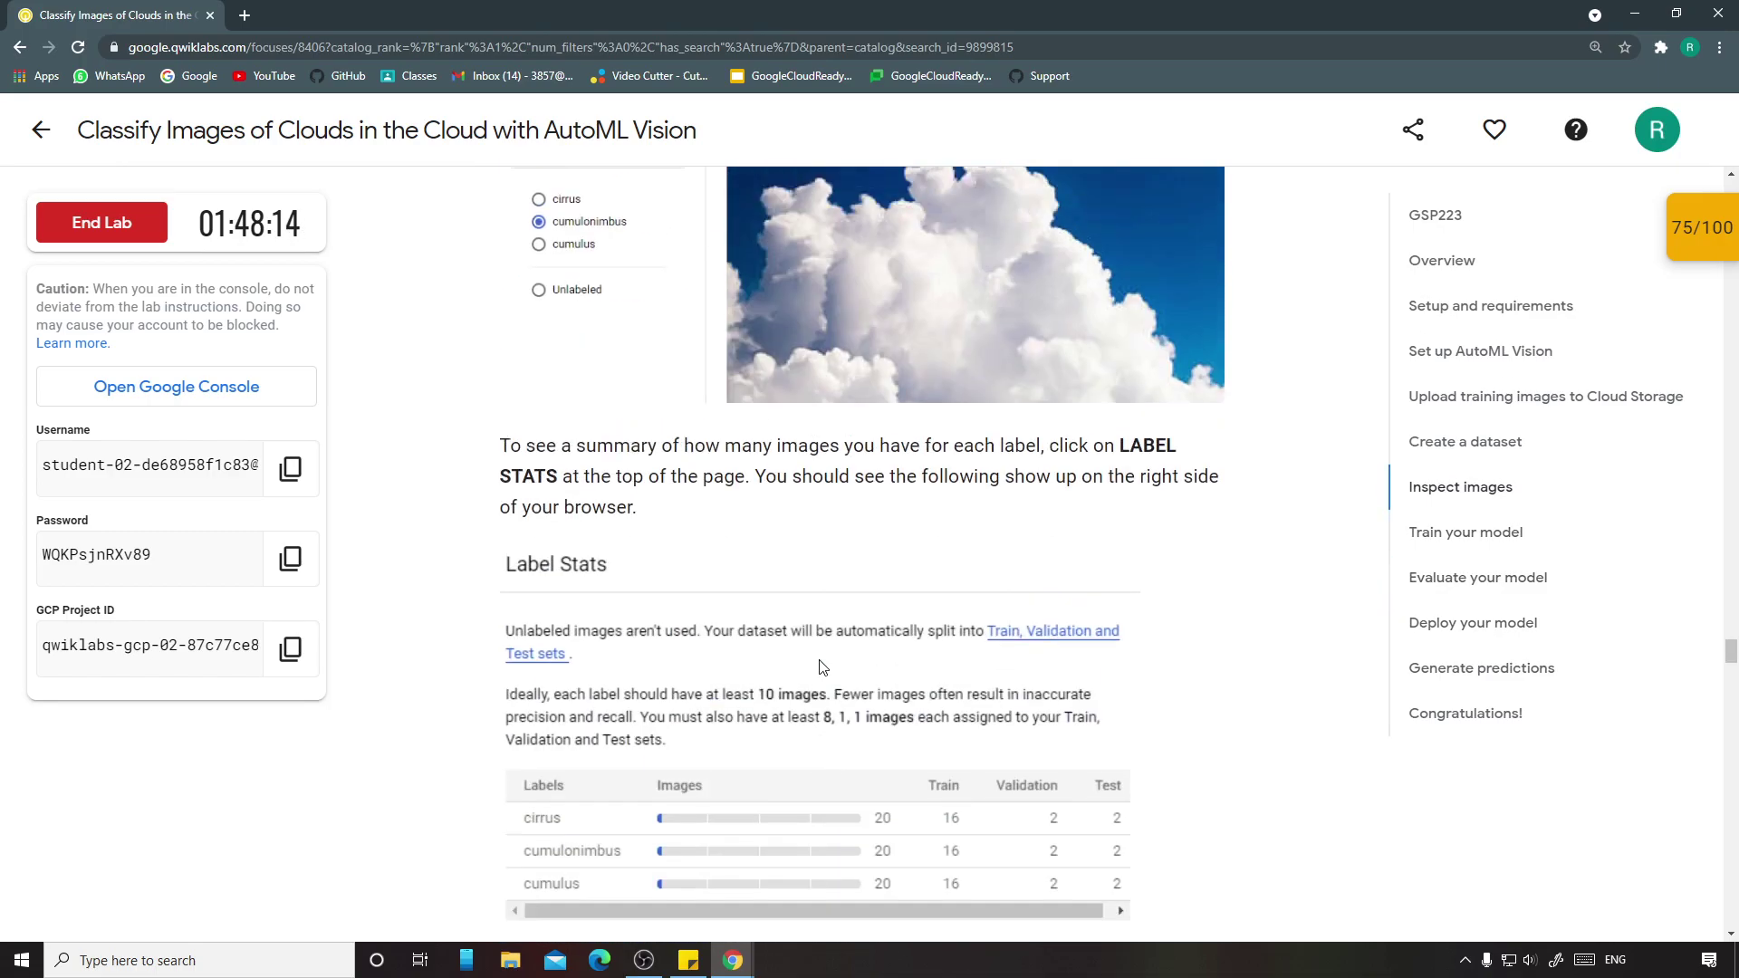
scroll(821, 664, up, 6)
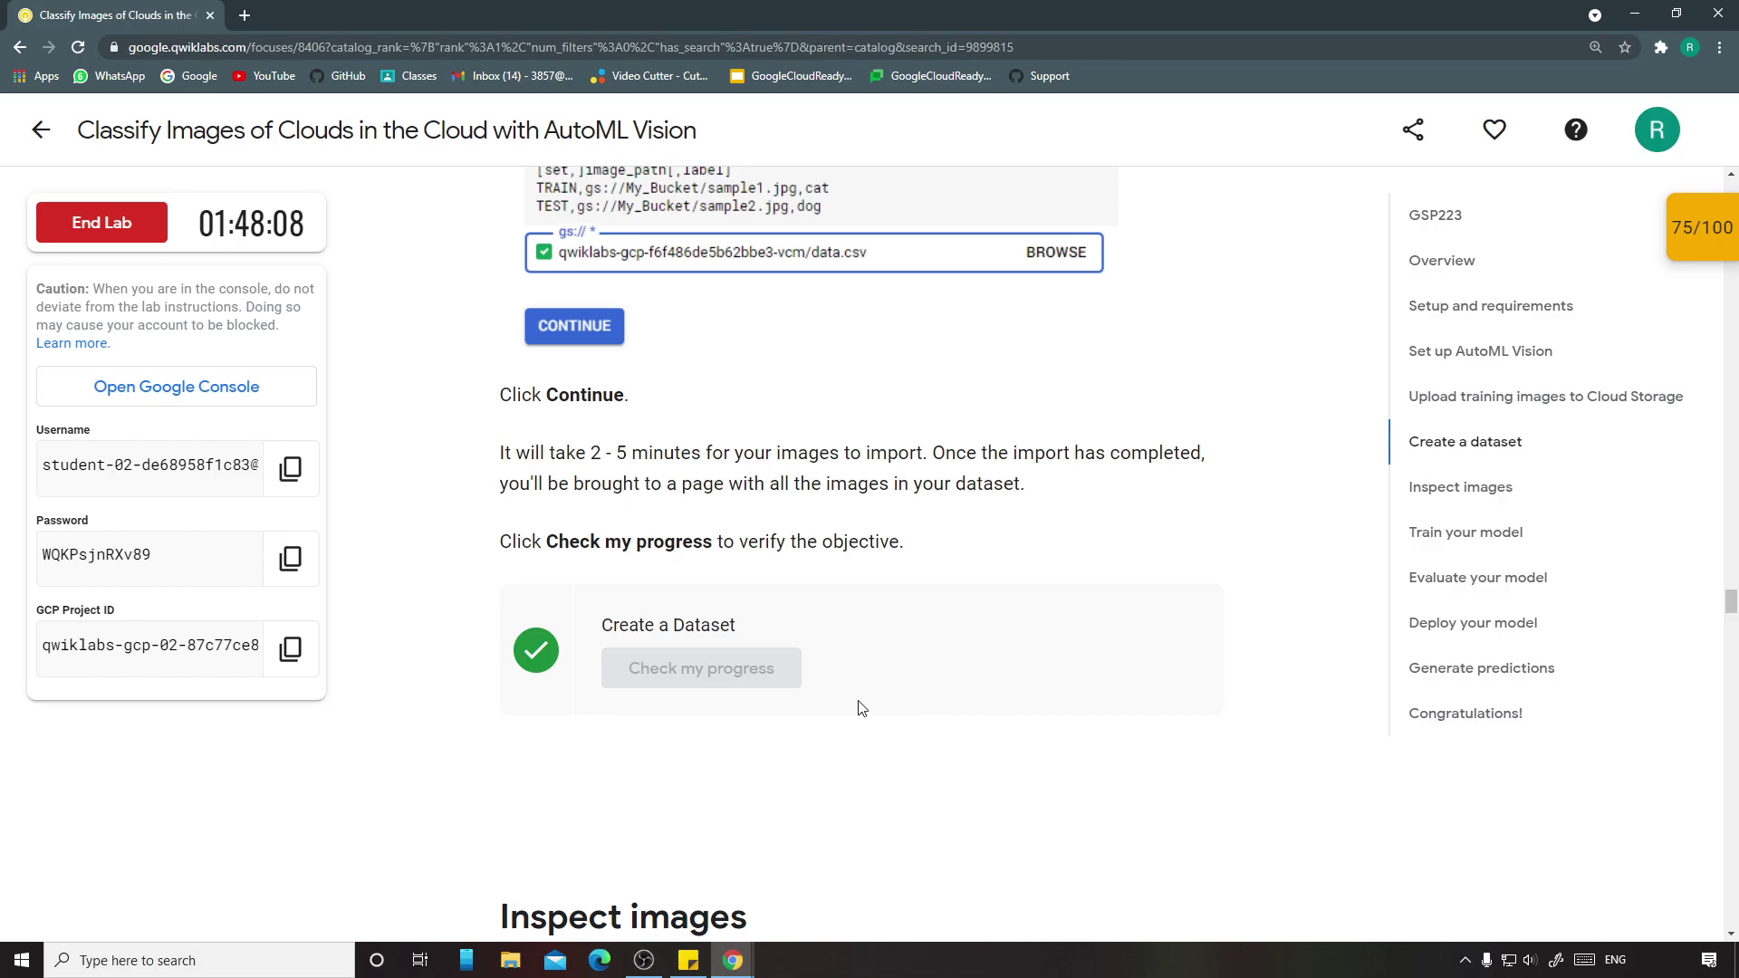
scroll(799, 714, down, 15)
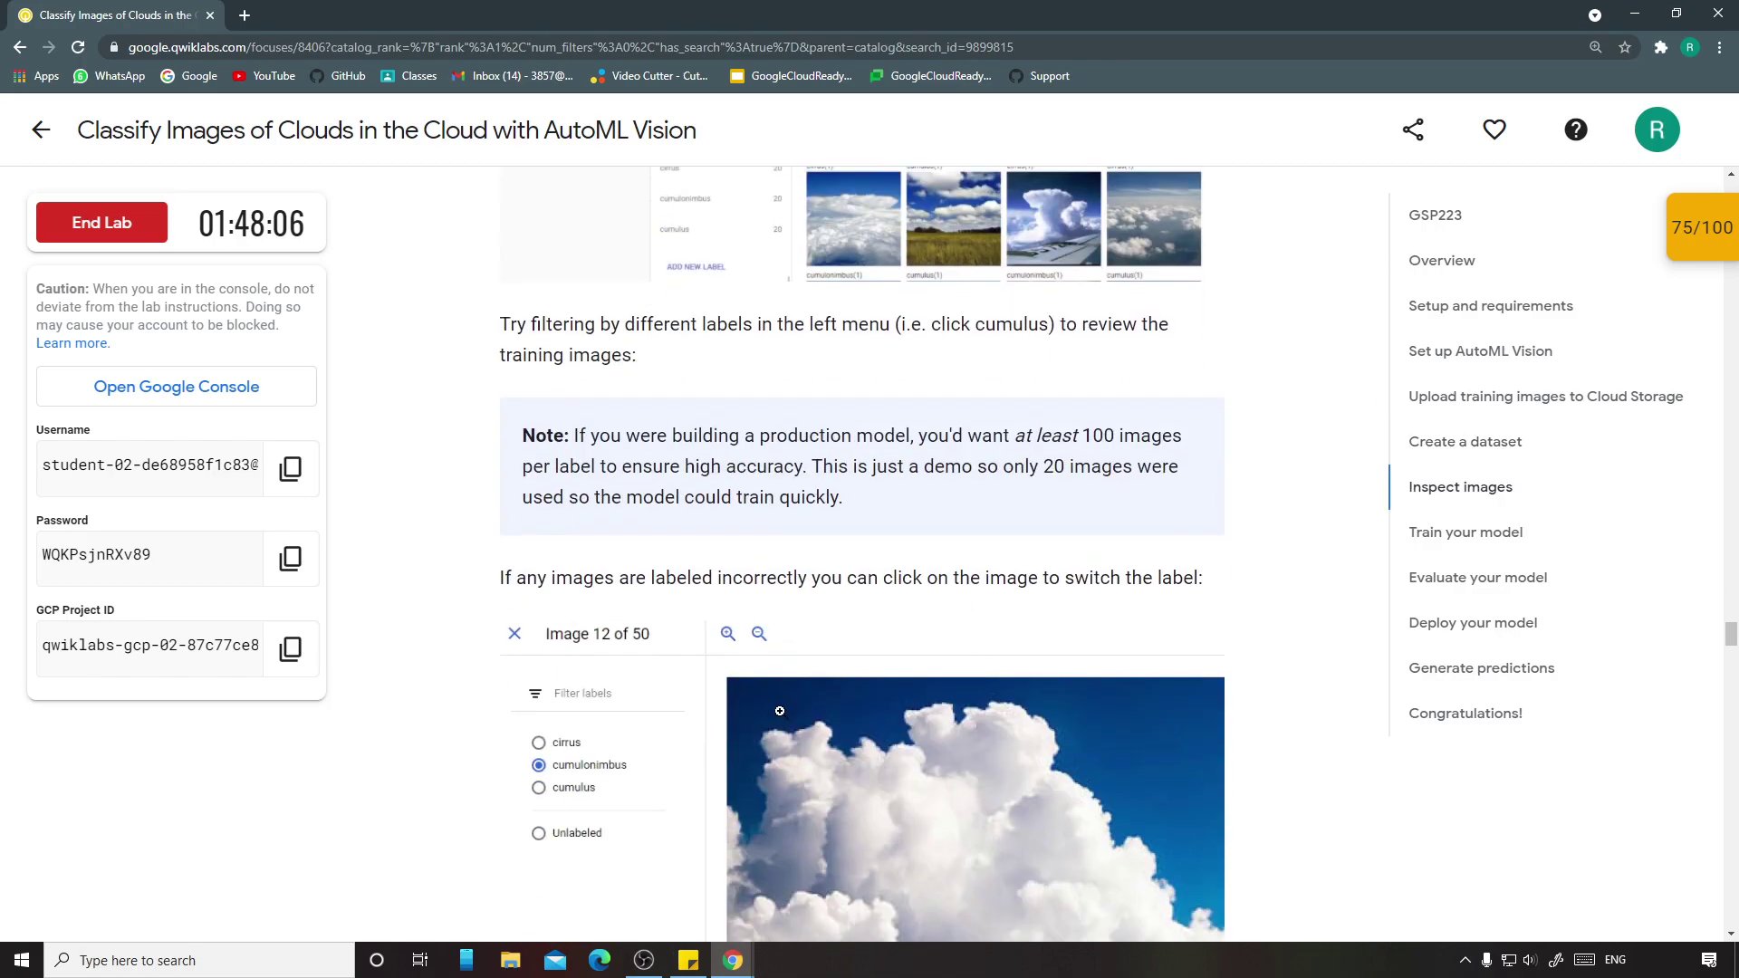
scroll(780, 712, down, 10)
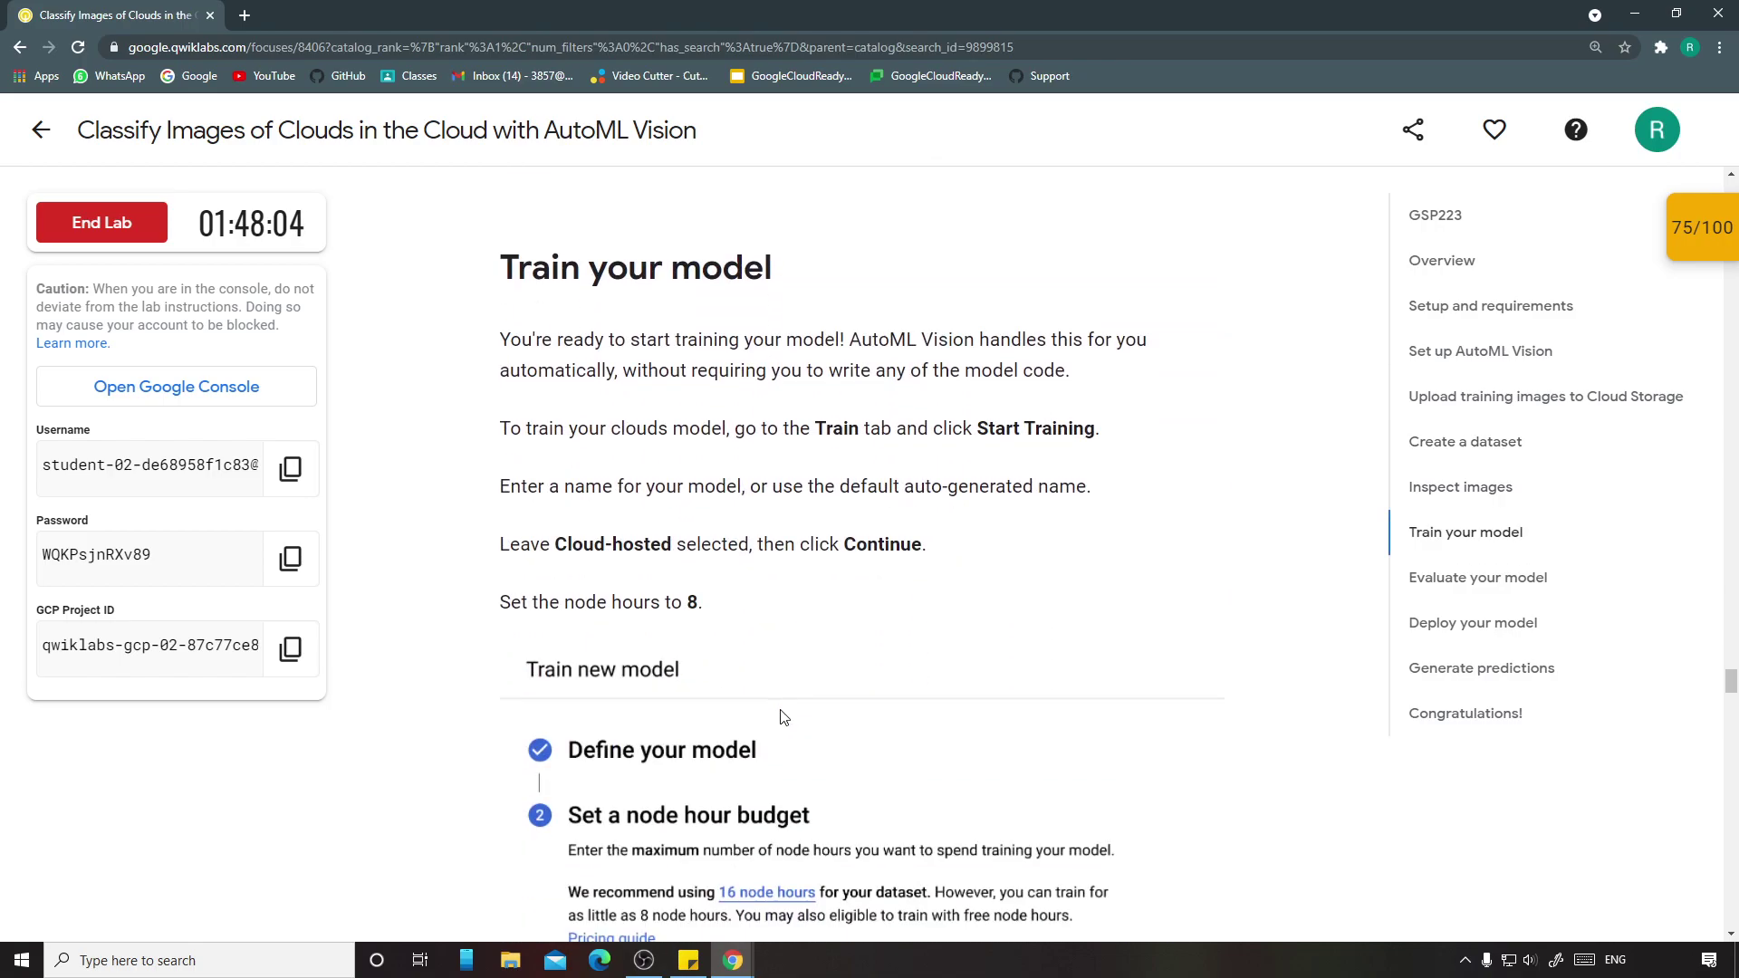
mouse_move(733, 960)
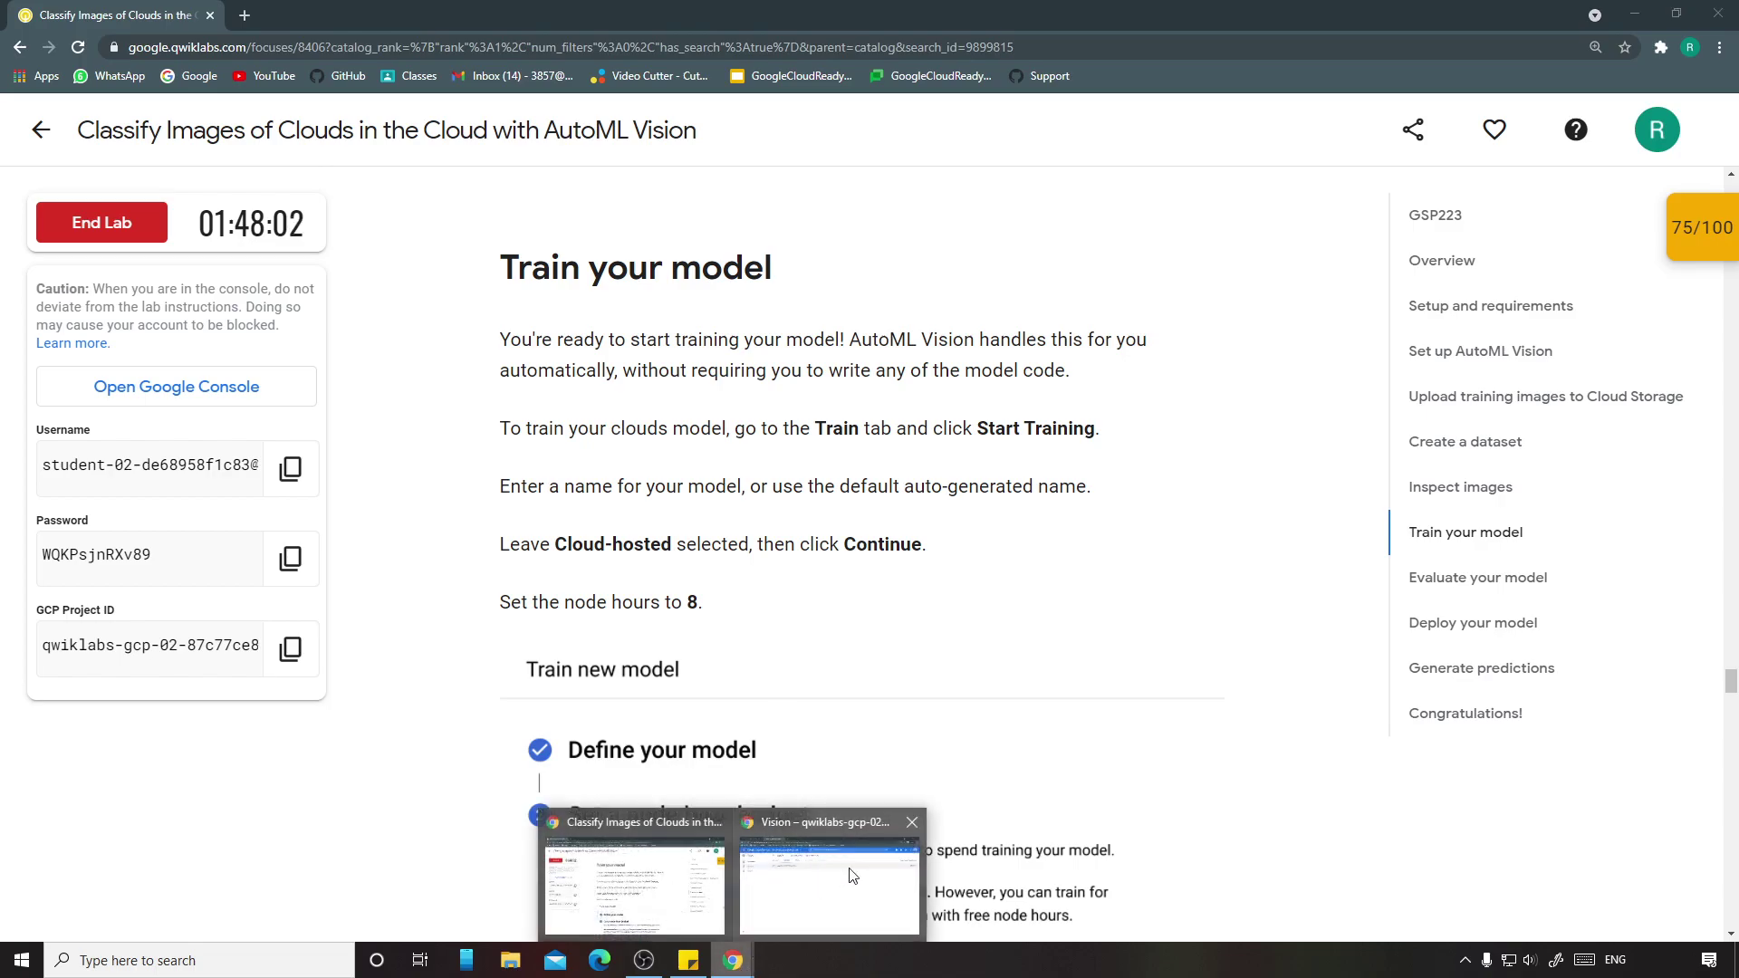
Step: Compare the console with the lab's training section, then reload the clouds dataset's images to recheck the import
click(849, 870)
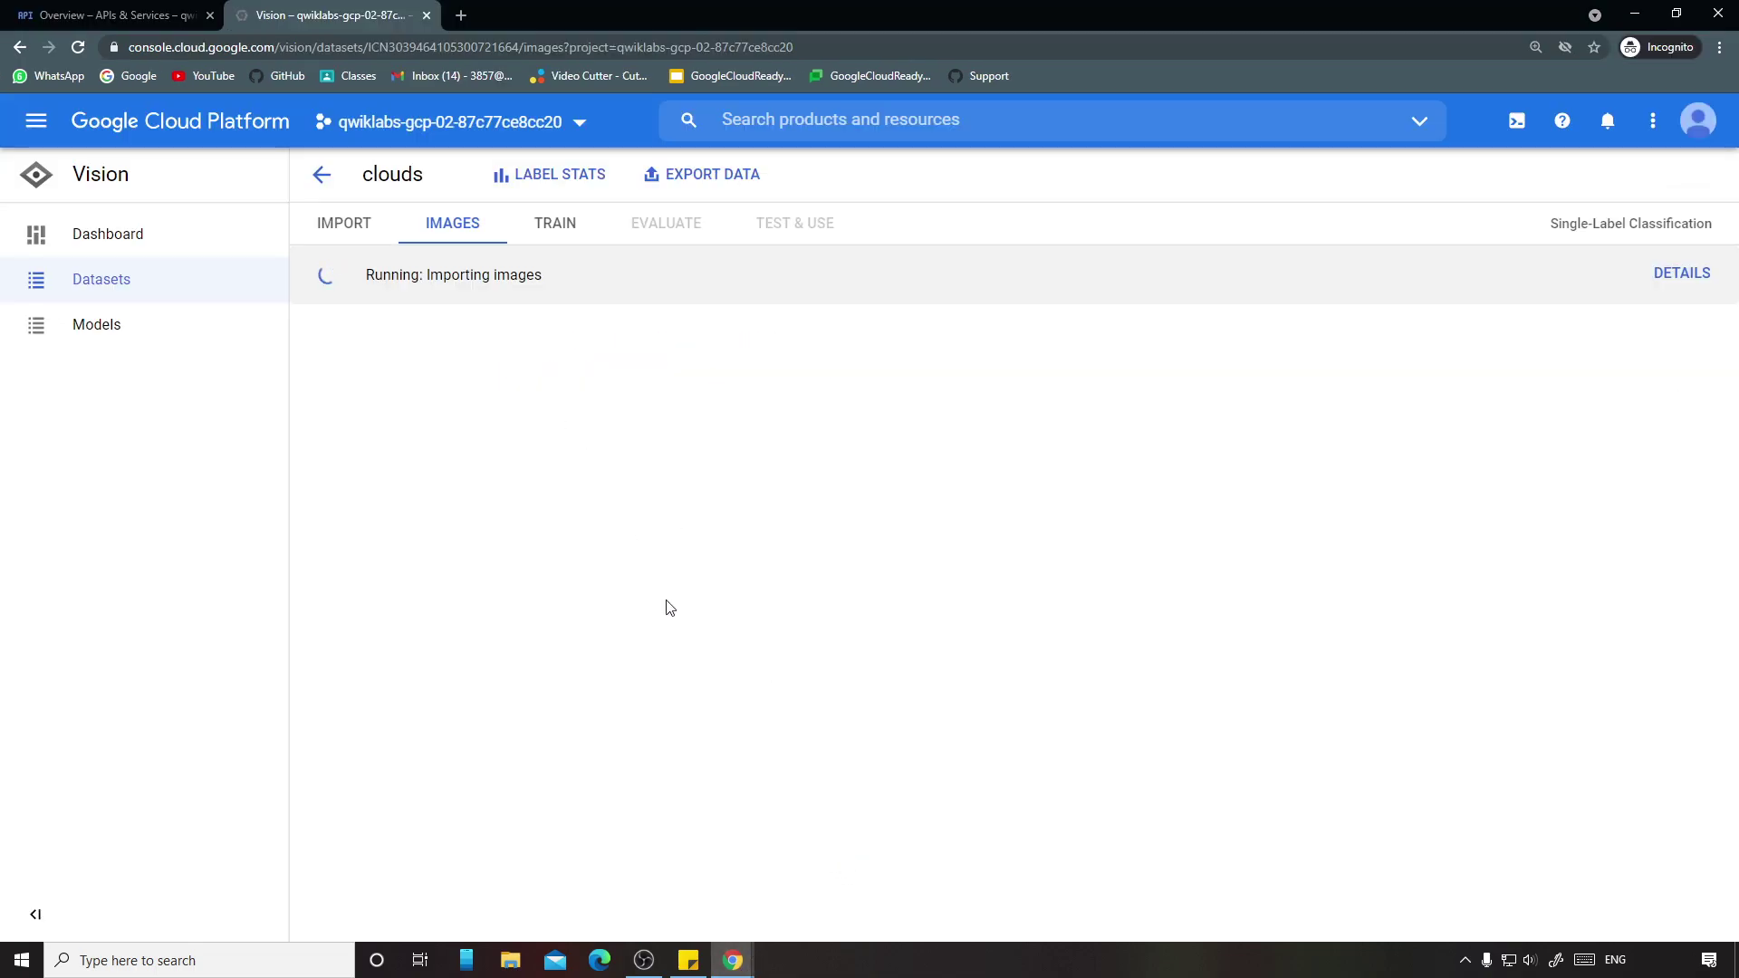
mouse_move(734, 960)
click(675, 892)
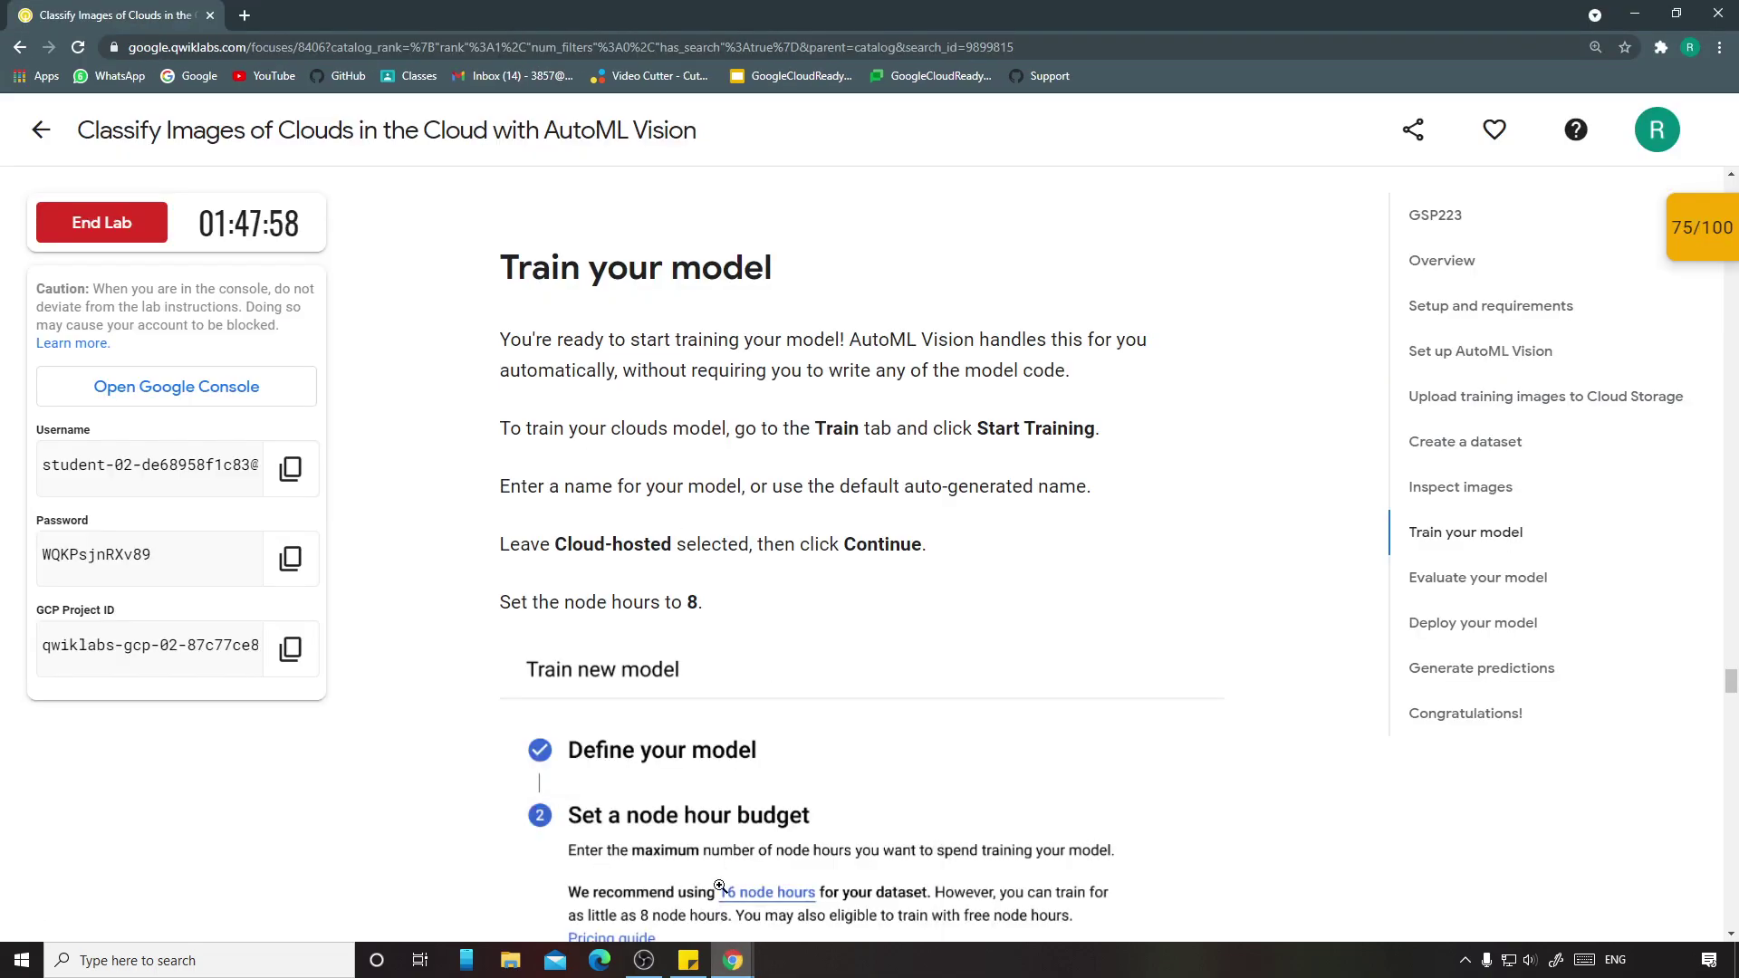
click(871, 842)
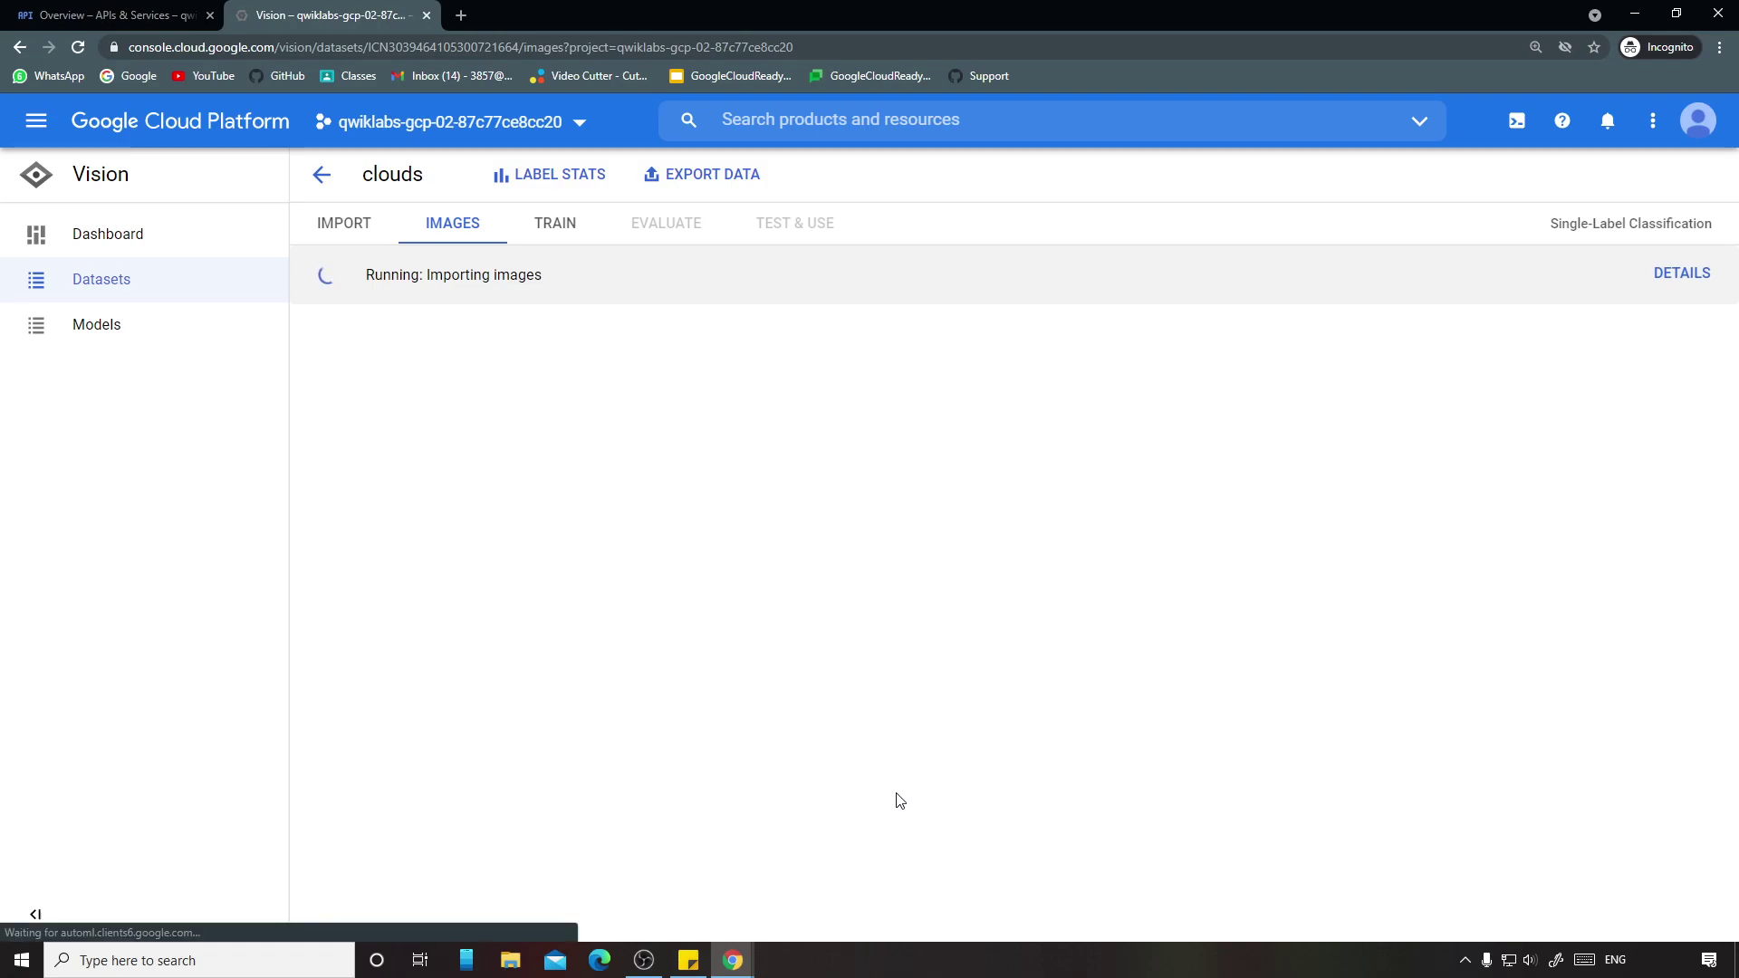
key(F5)
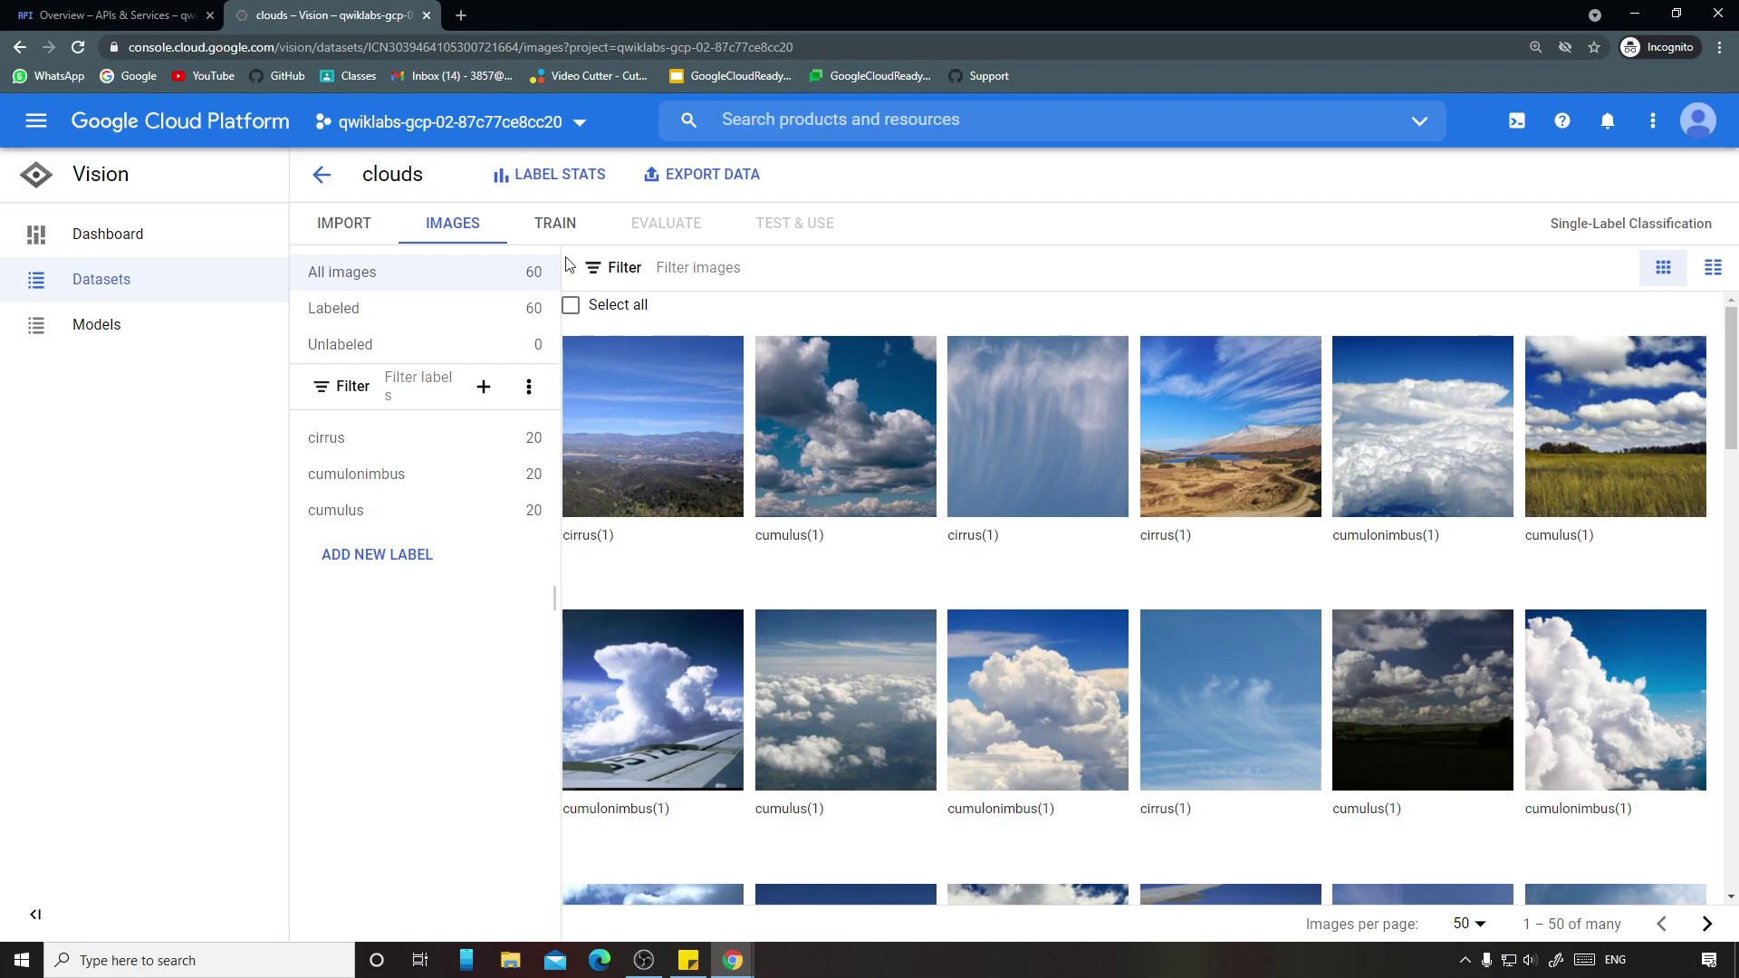
Step: Begin setting up a new model for the clouds dataset and check the lab's hosting and node hour instructions
click(555, 223)
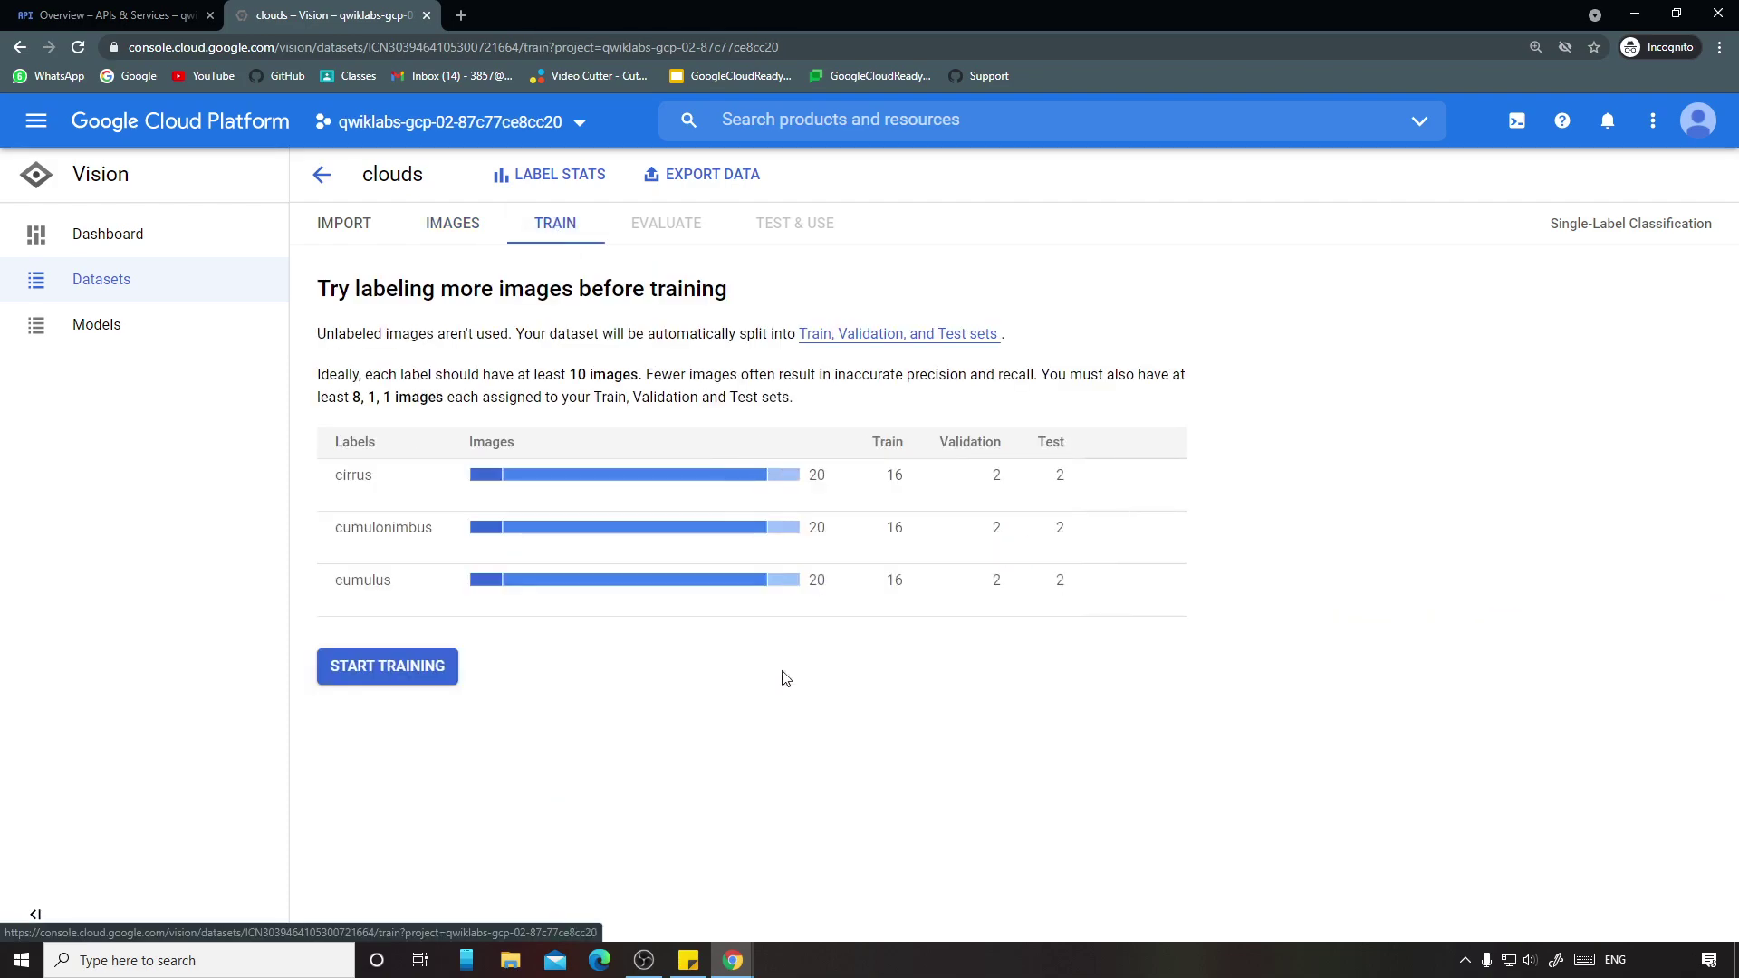
click(438, 683)
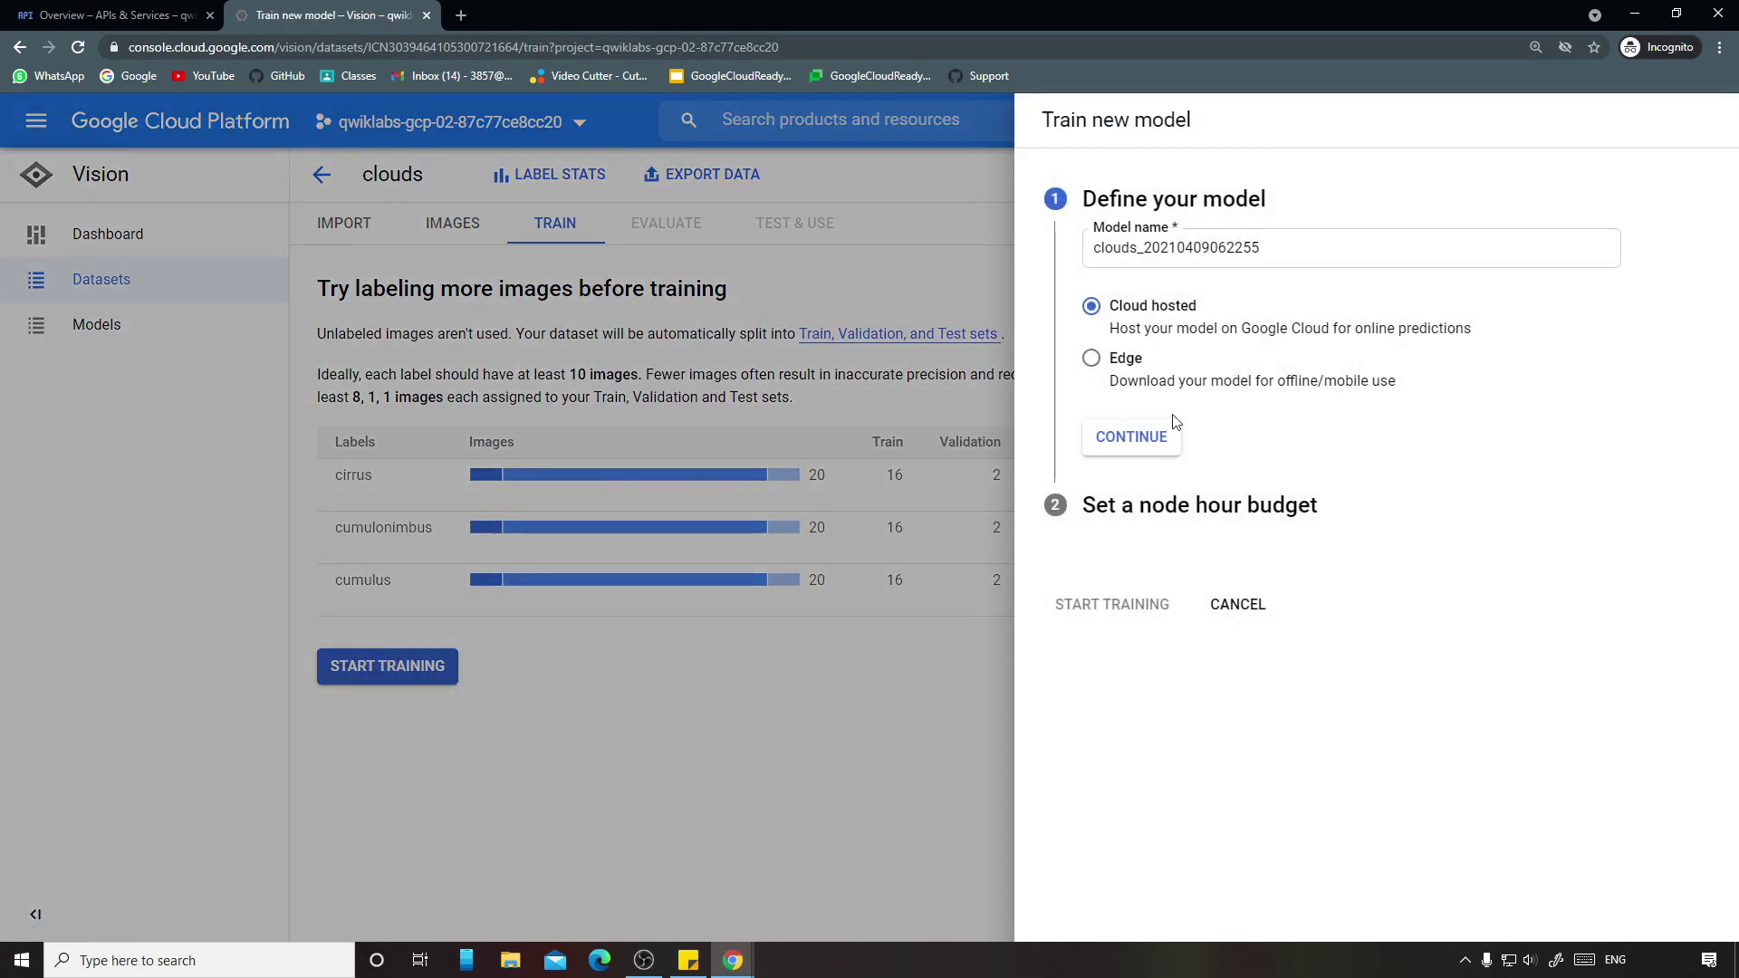
key(alt+Tab)
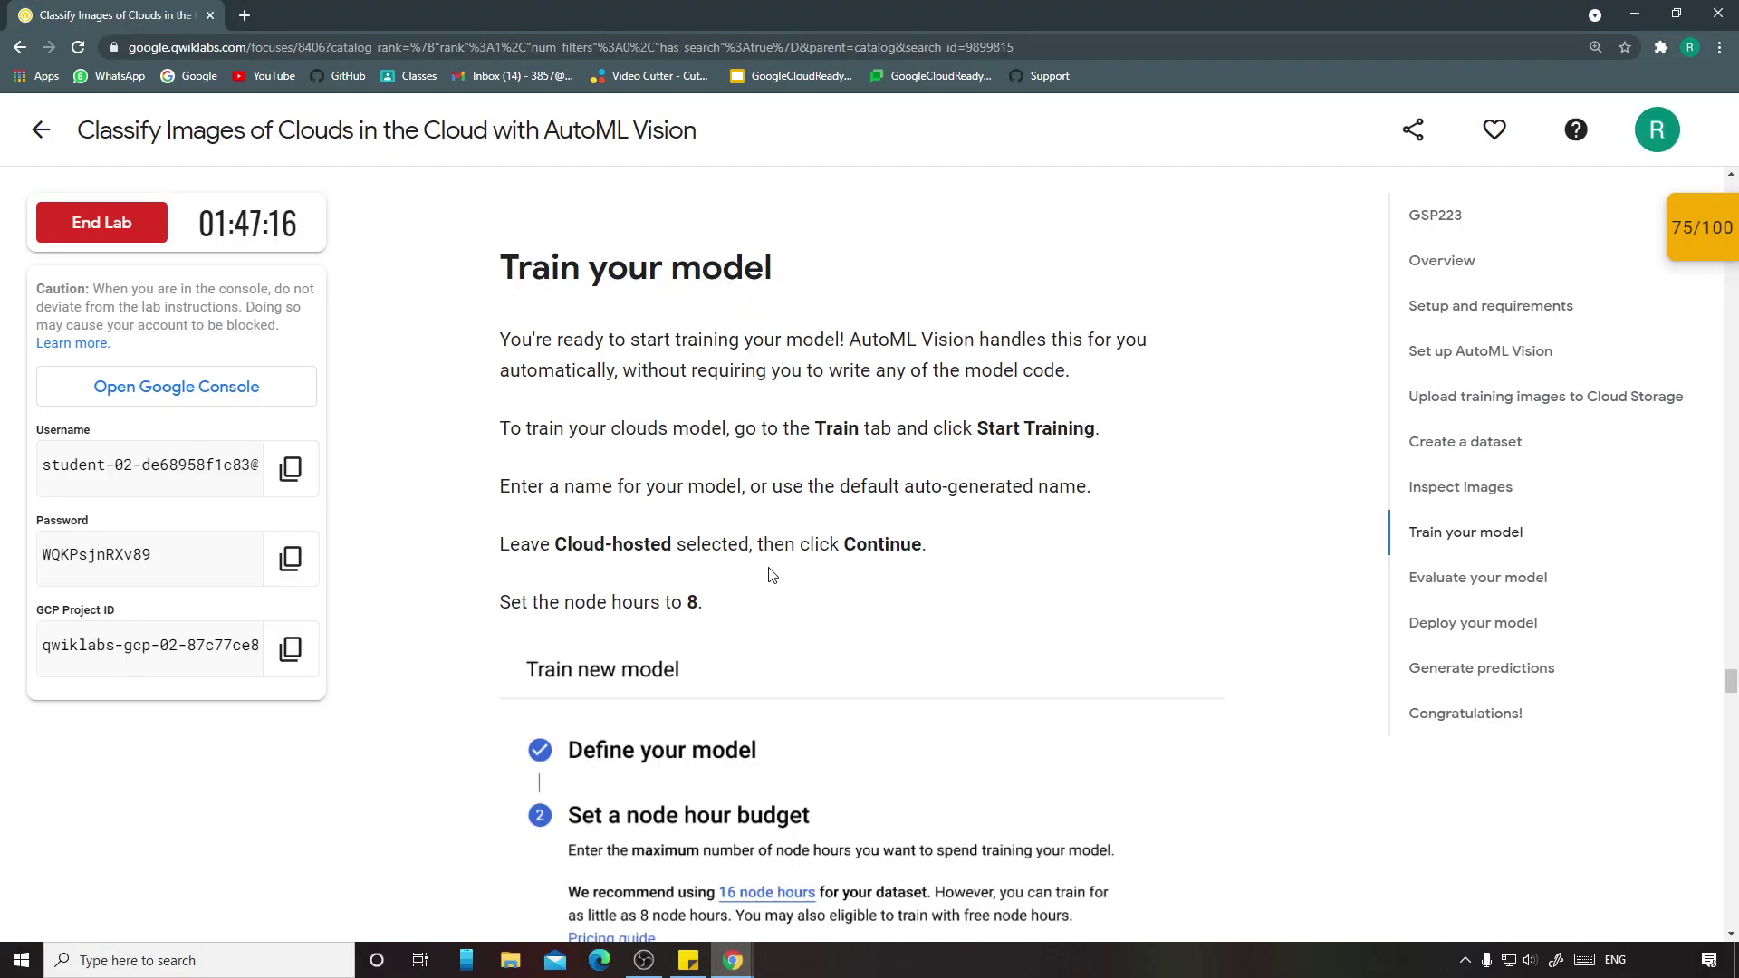
scroll(875, 532, down, 1)
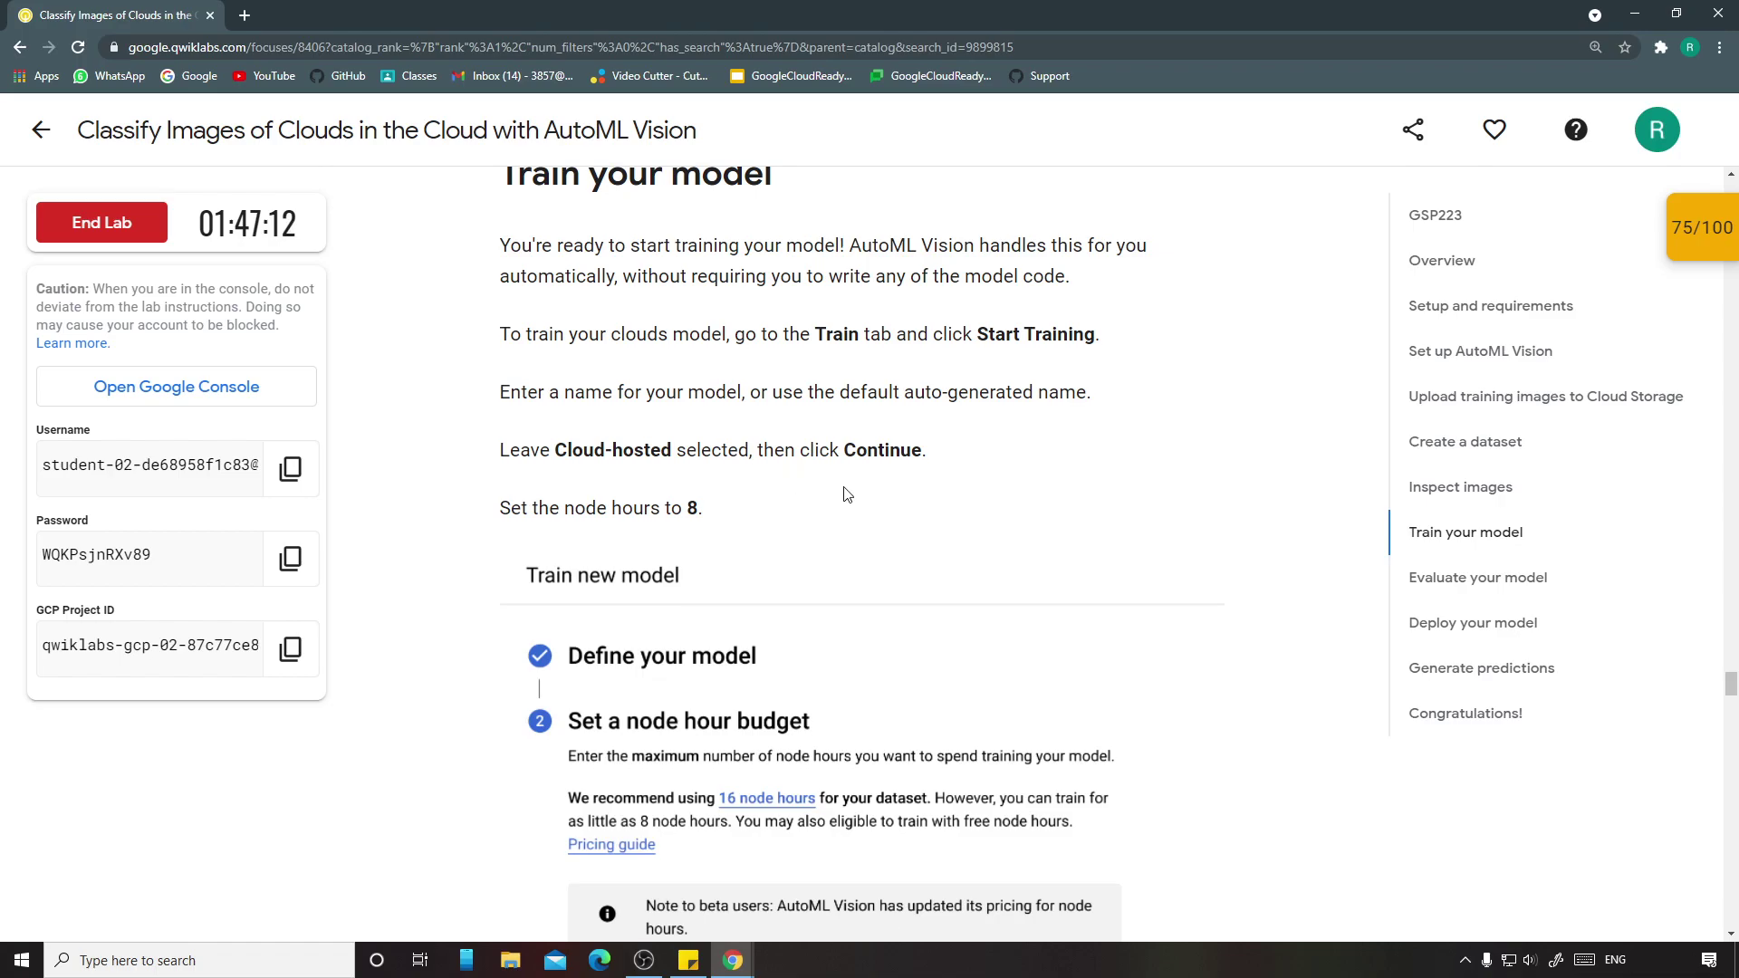
scroll(804, 593, down, 3)
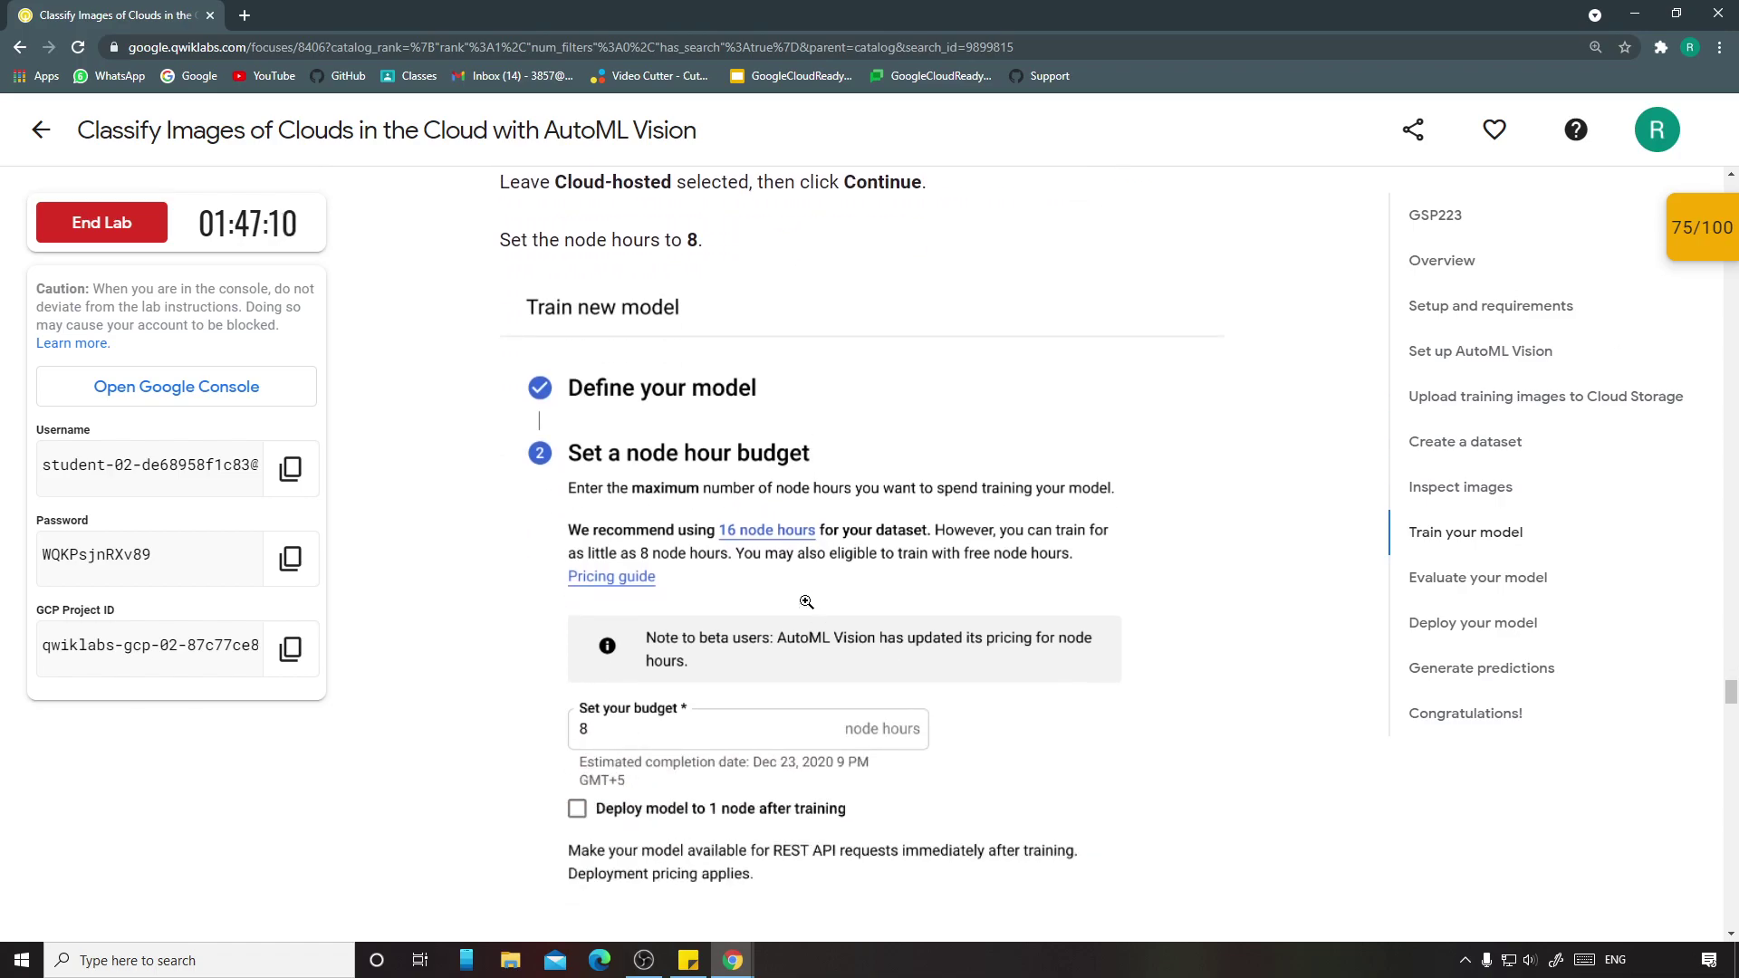
scroll(805, 601, up, 2)
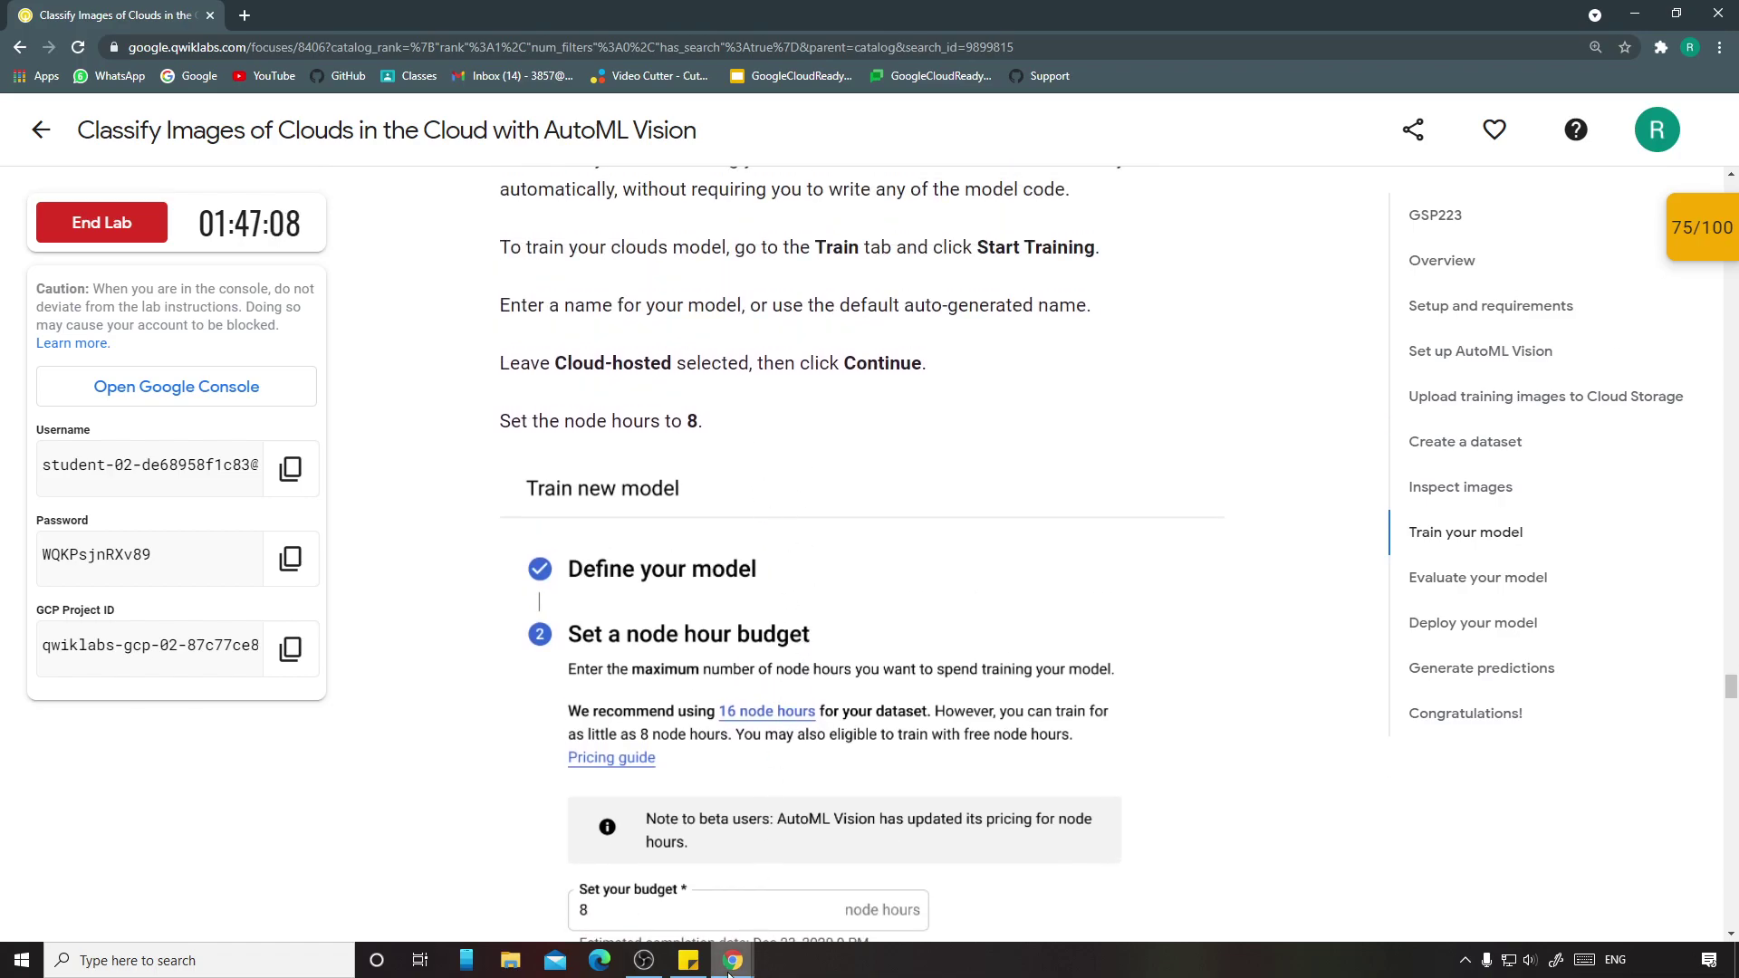
mouse_move(735, 968)
click(800, 899)
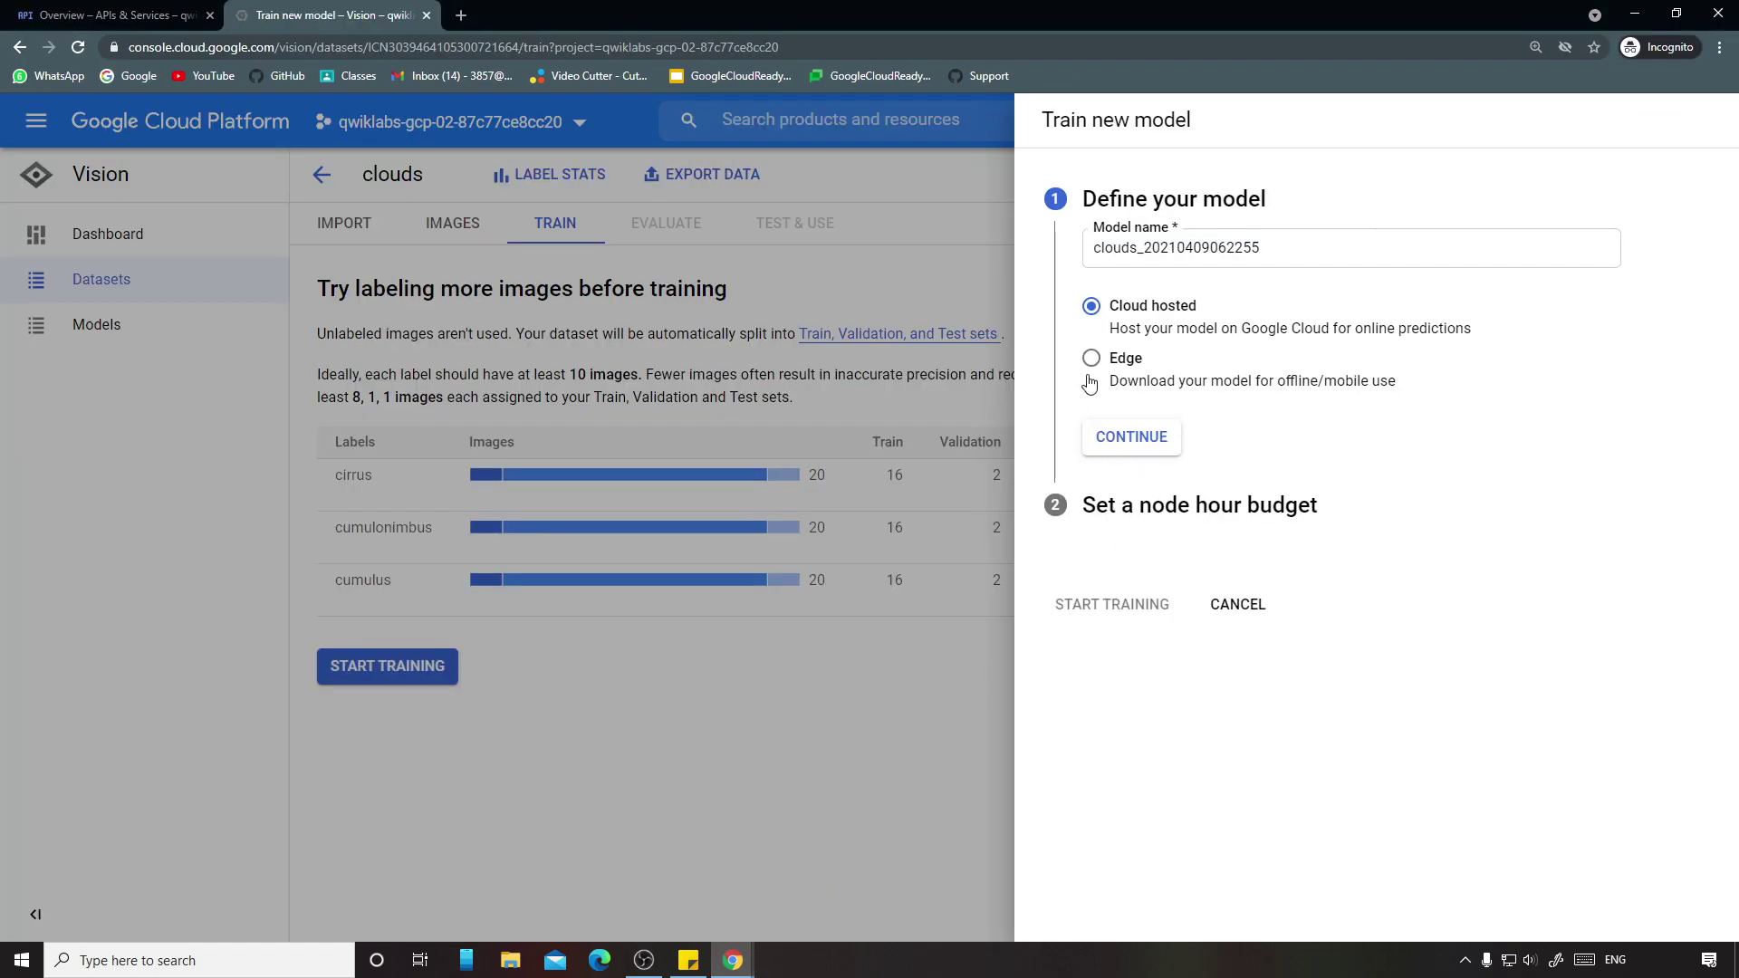
Step: Keep the model cloud hosted, set its budget to 8 node hours and start the training
click(1123, 437)
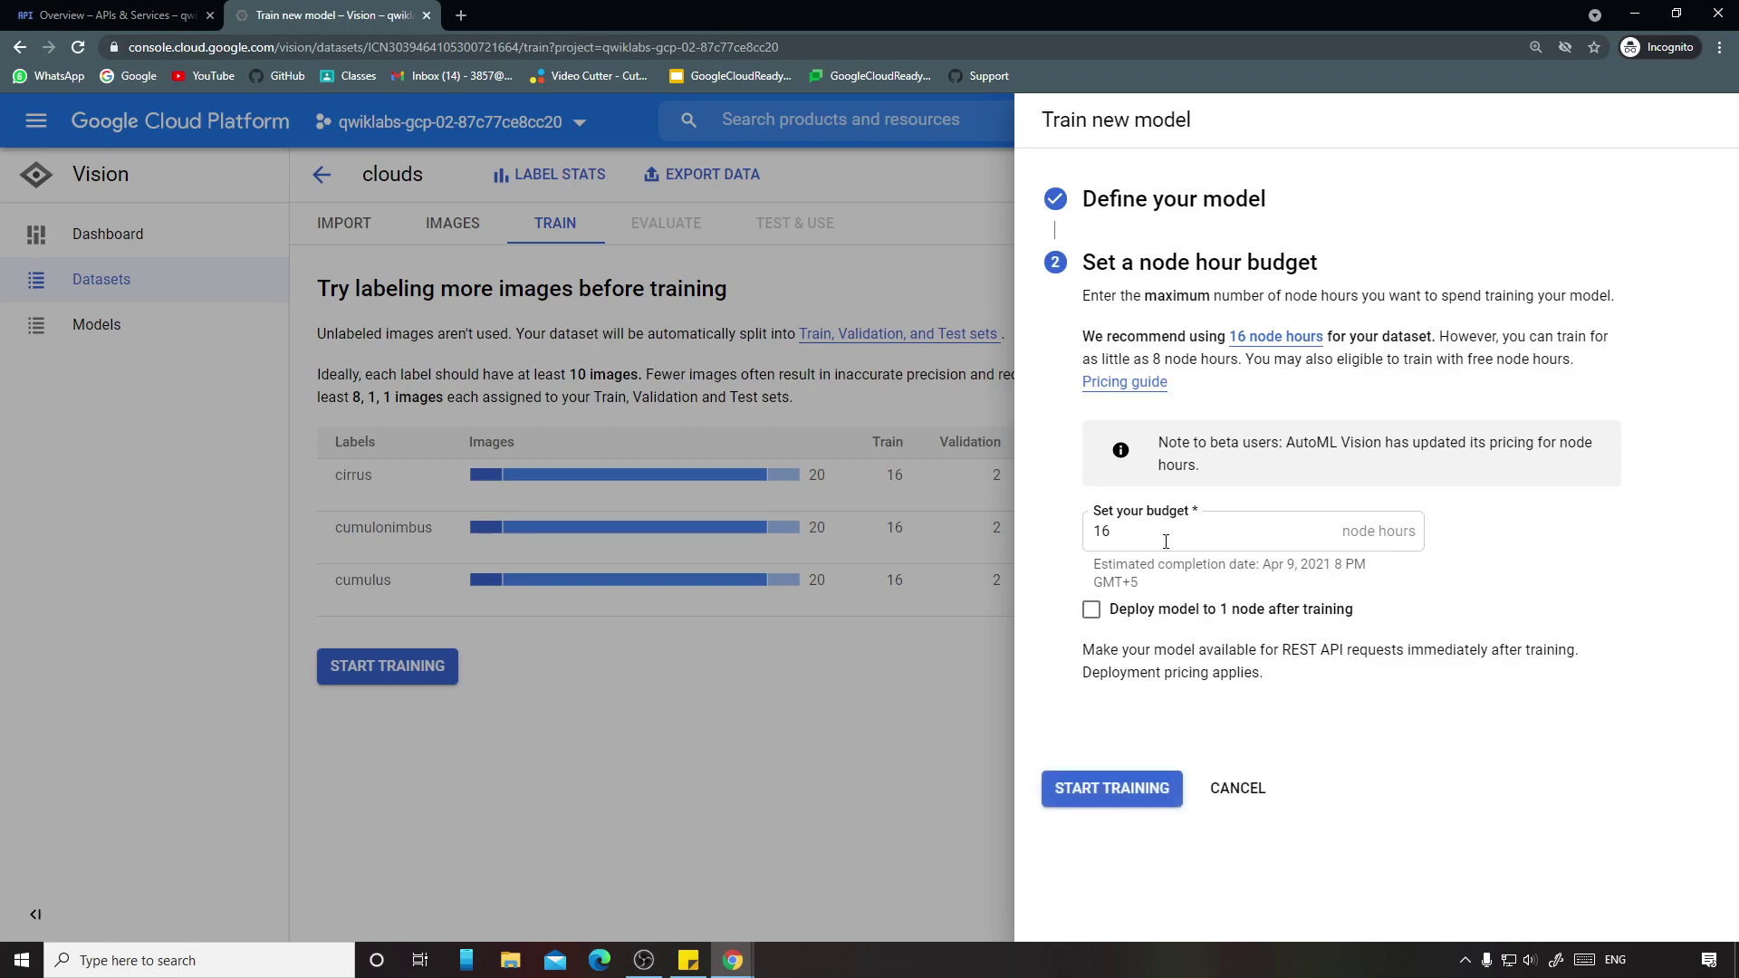
double_click(1136, 532)
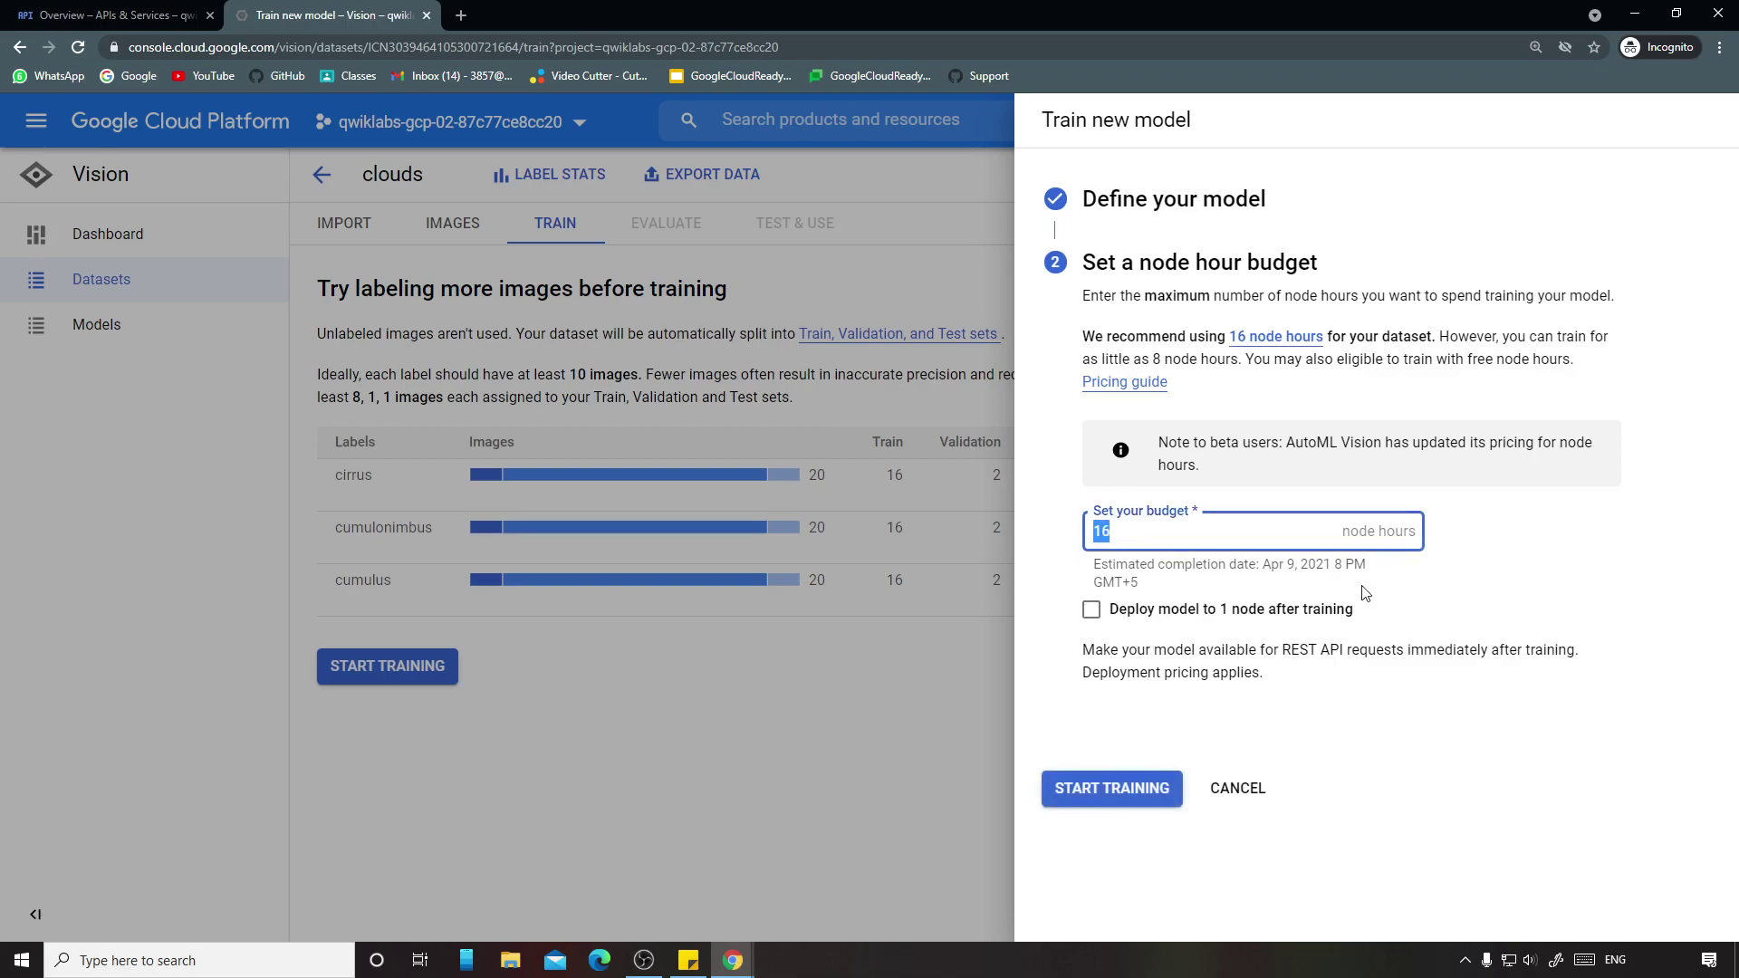
text(8)
click(1128, 792)
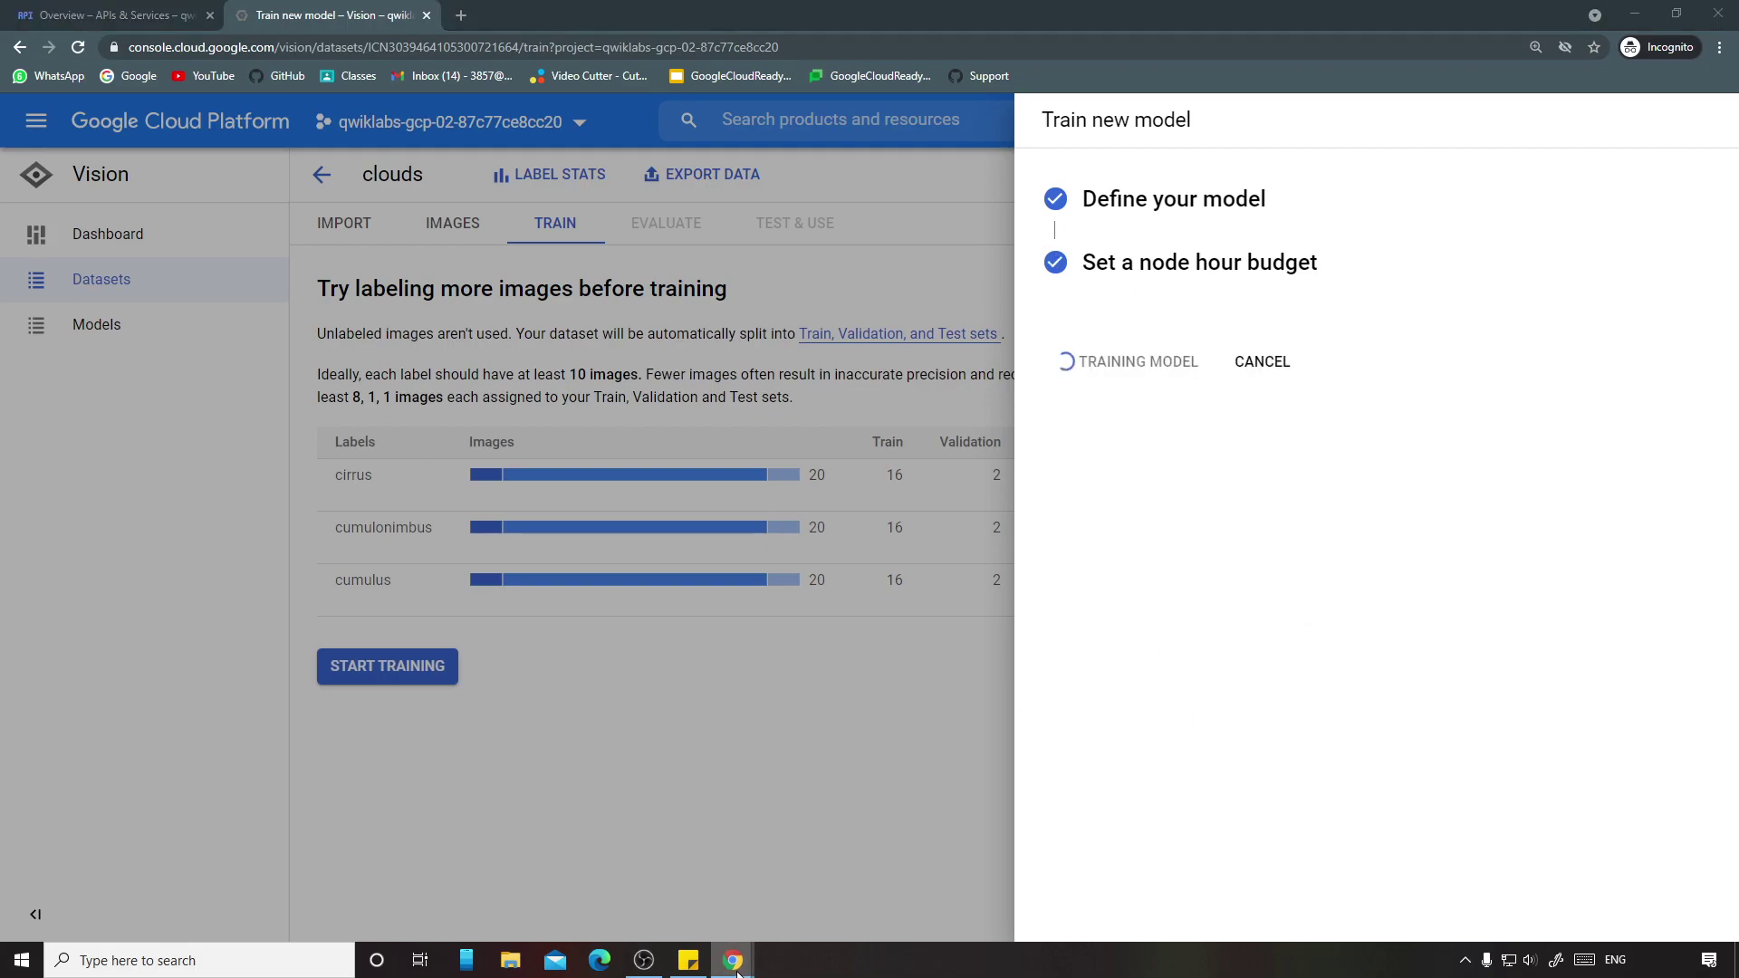
Step: Read the lab's notes on what follows the start of training, then return to the console to view the model's training status
click(738, 856)
click(1530, 613)
scroll(1530, 613, down, 10)
scroll(762, 554, down, 5)
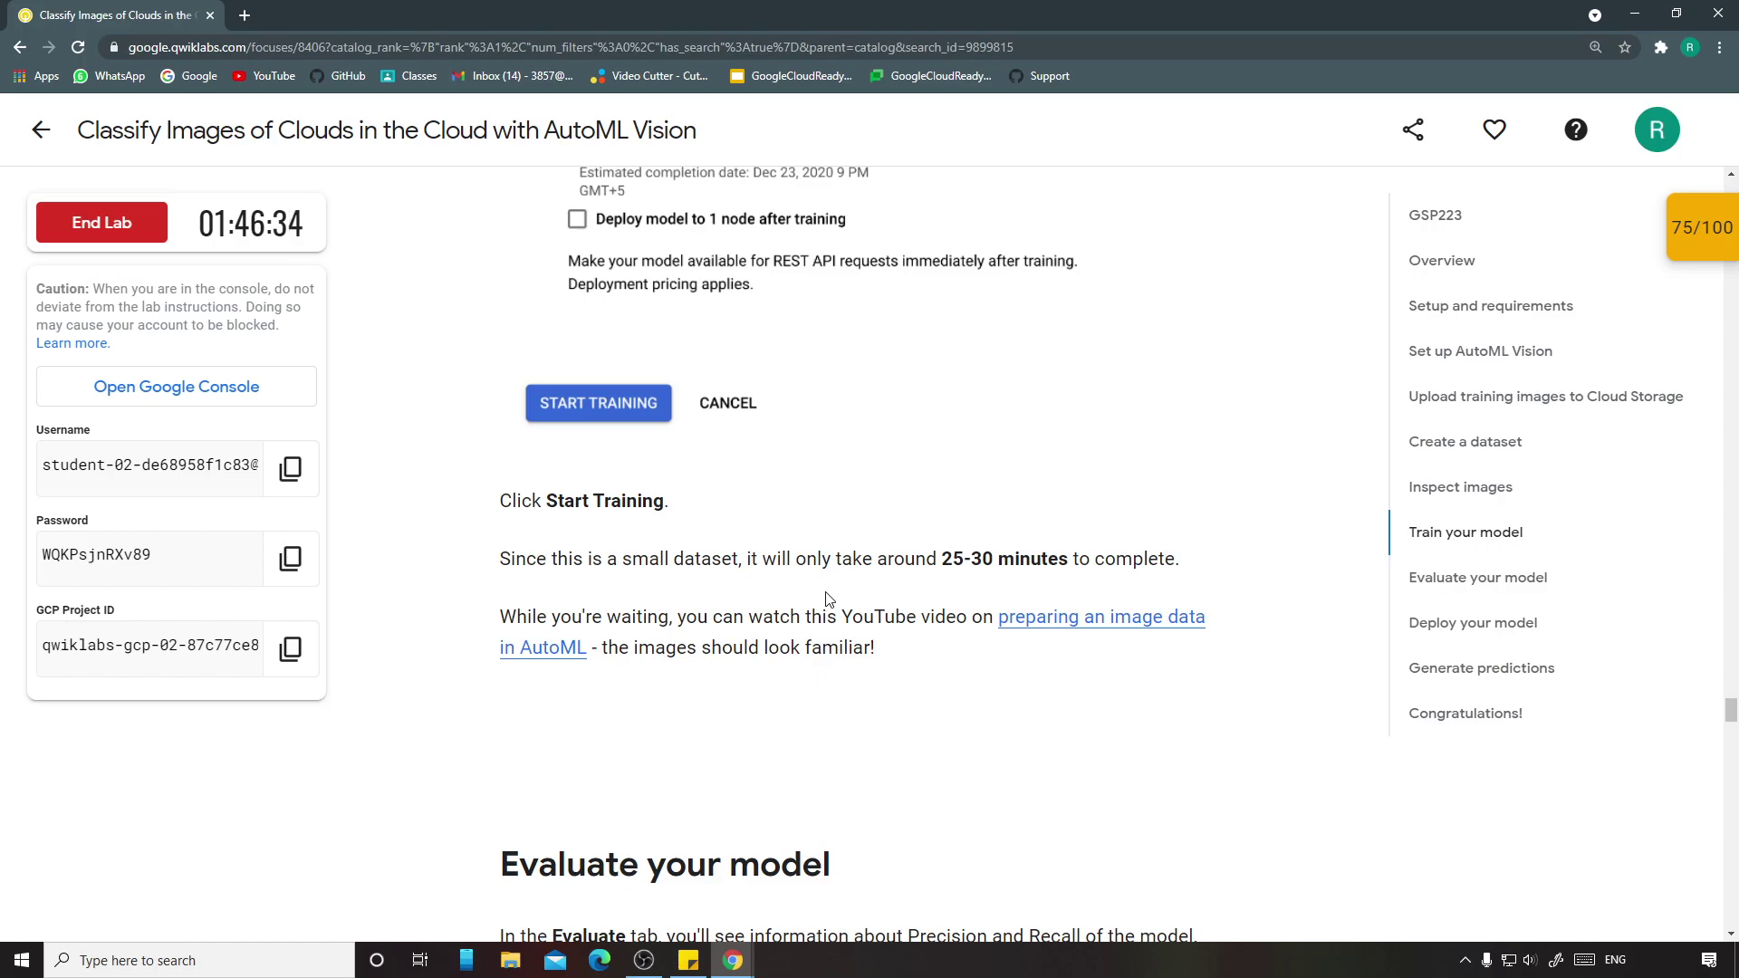
mouse_move(736, 958)
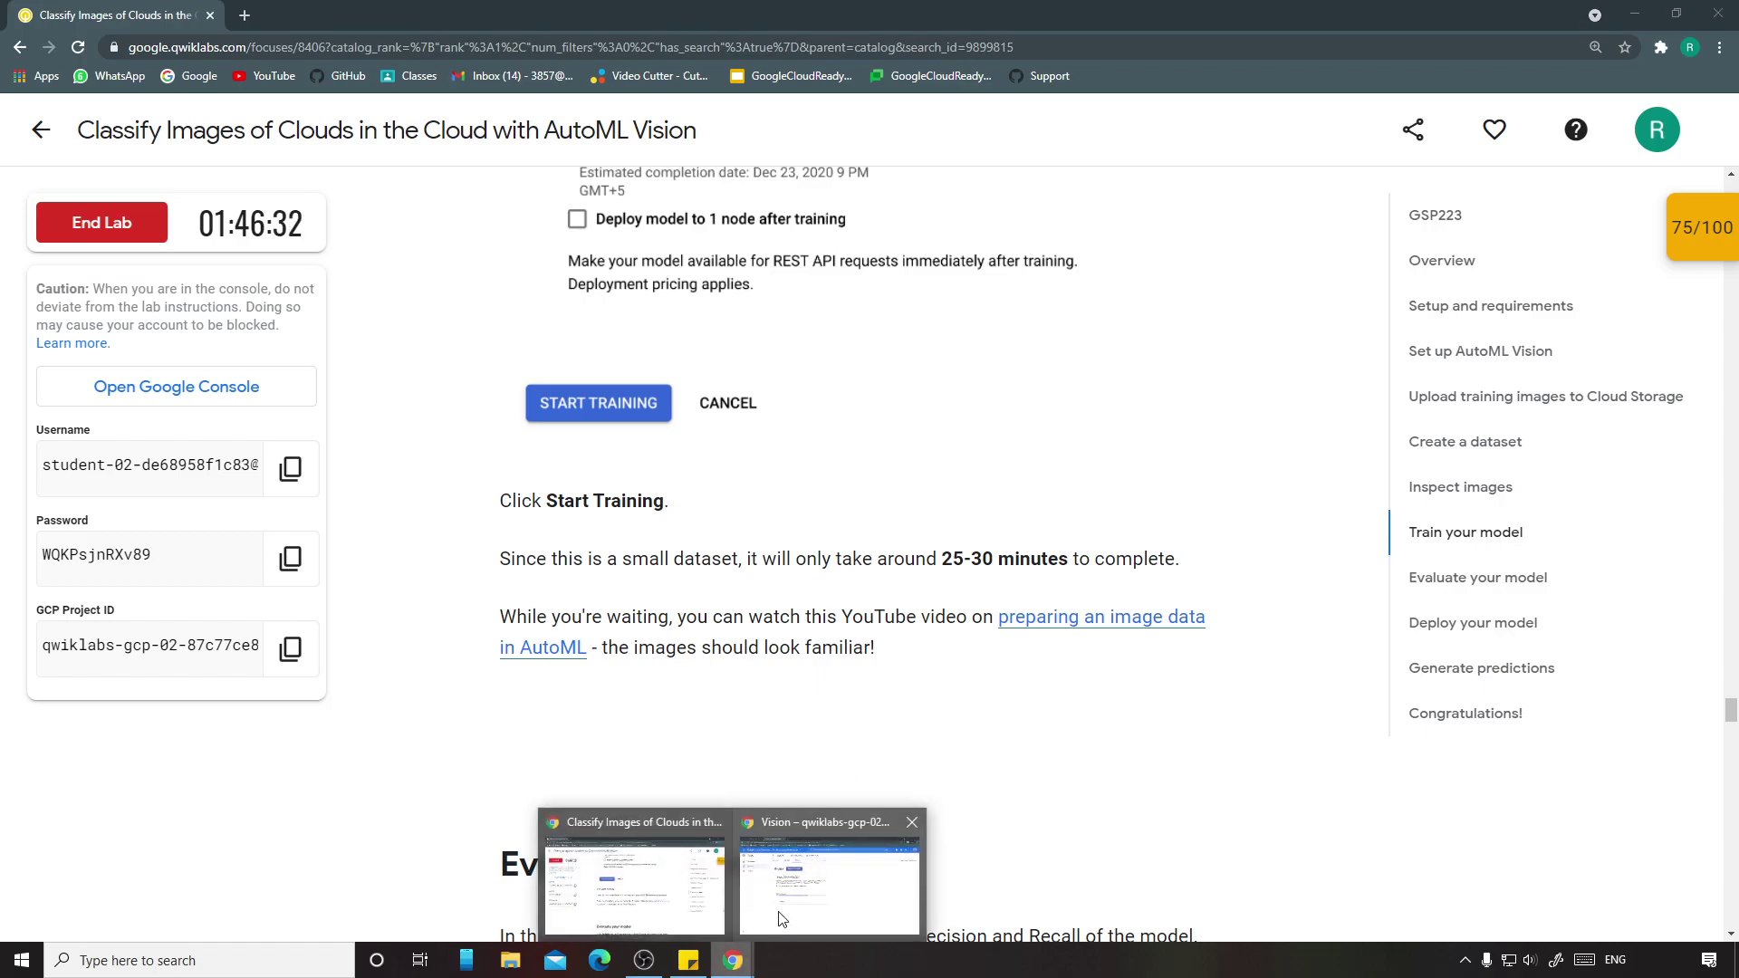
click(781, 917)
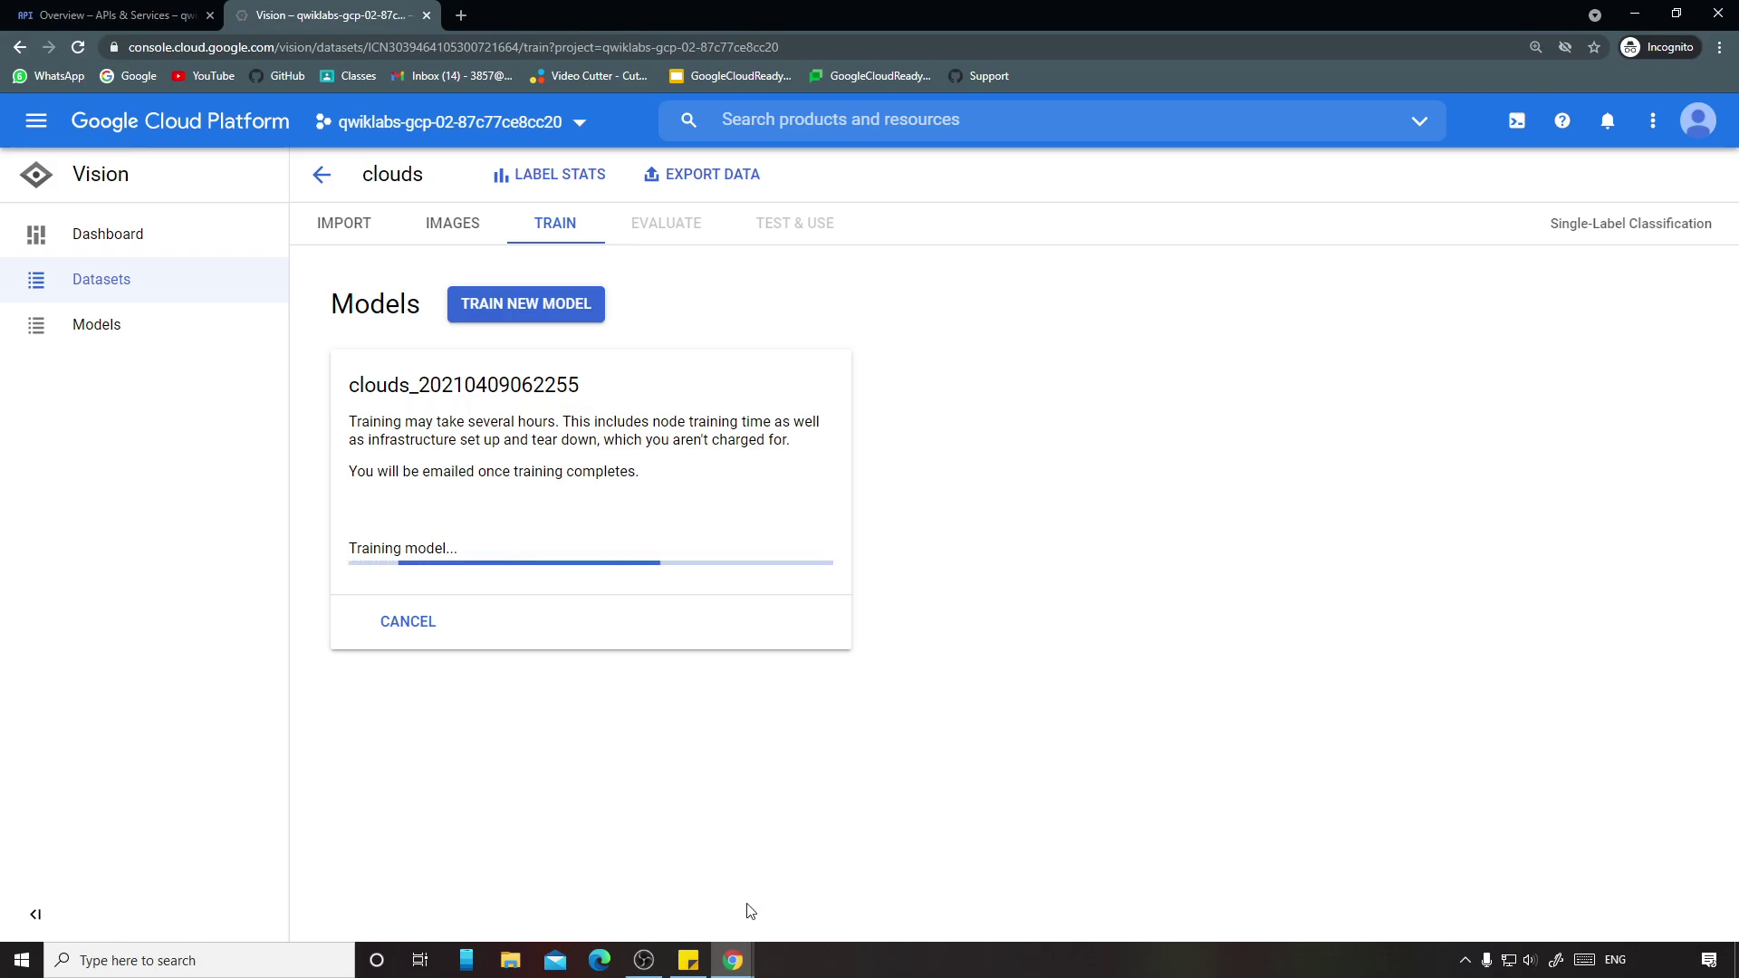
Step: Open the lab's checkpoints, check the progress of the "Run the predictions" task and dismiss the result
mouse_move(736, 958)
mouse_move(736, 959)
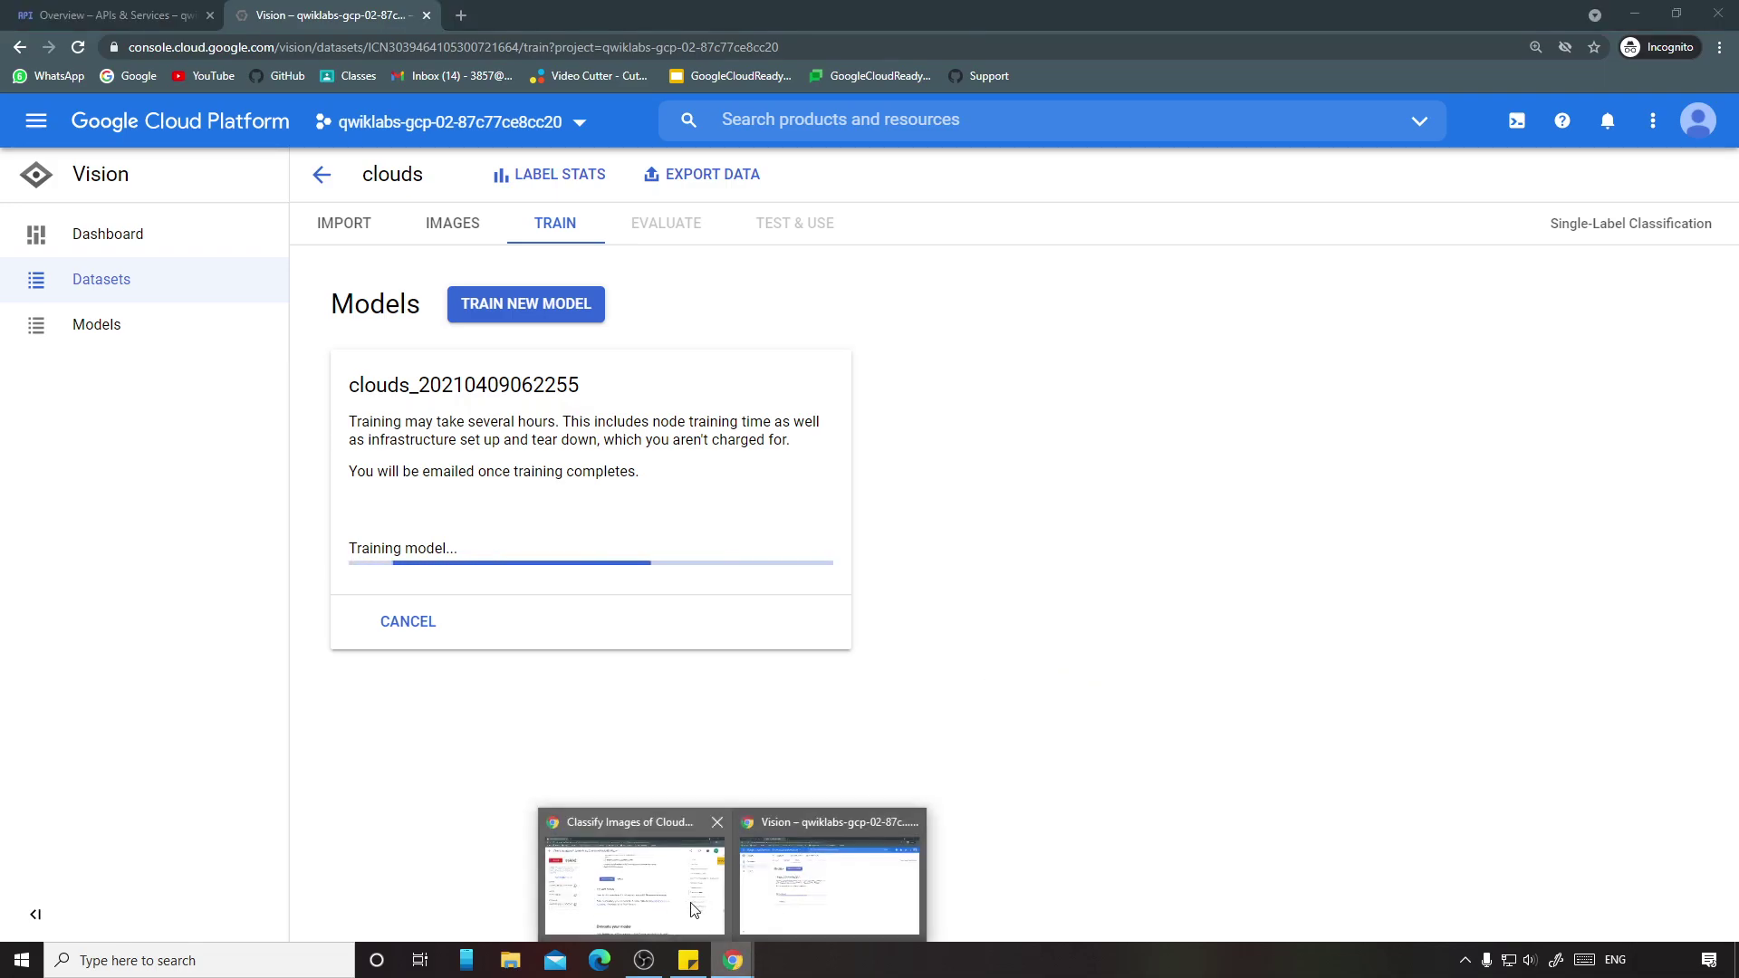
click(629, 873)
click(1701, 226)
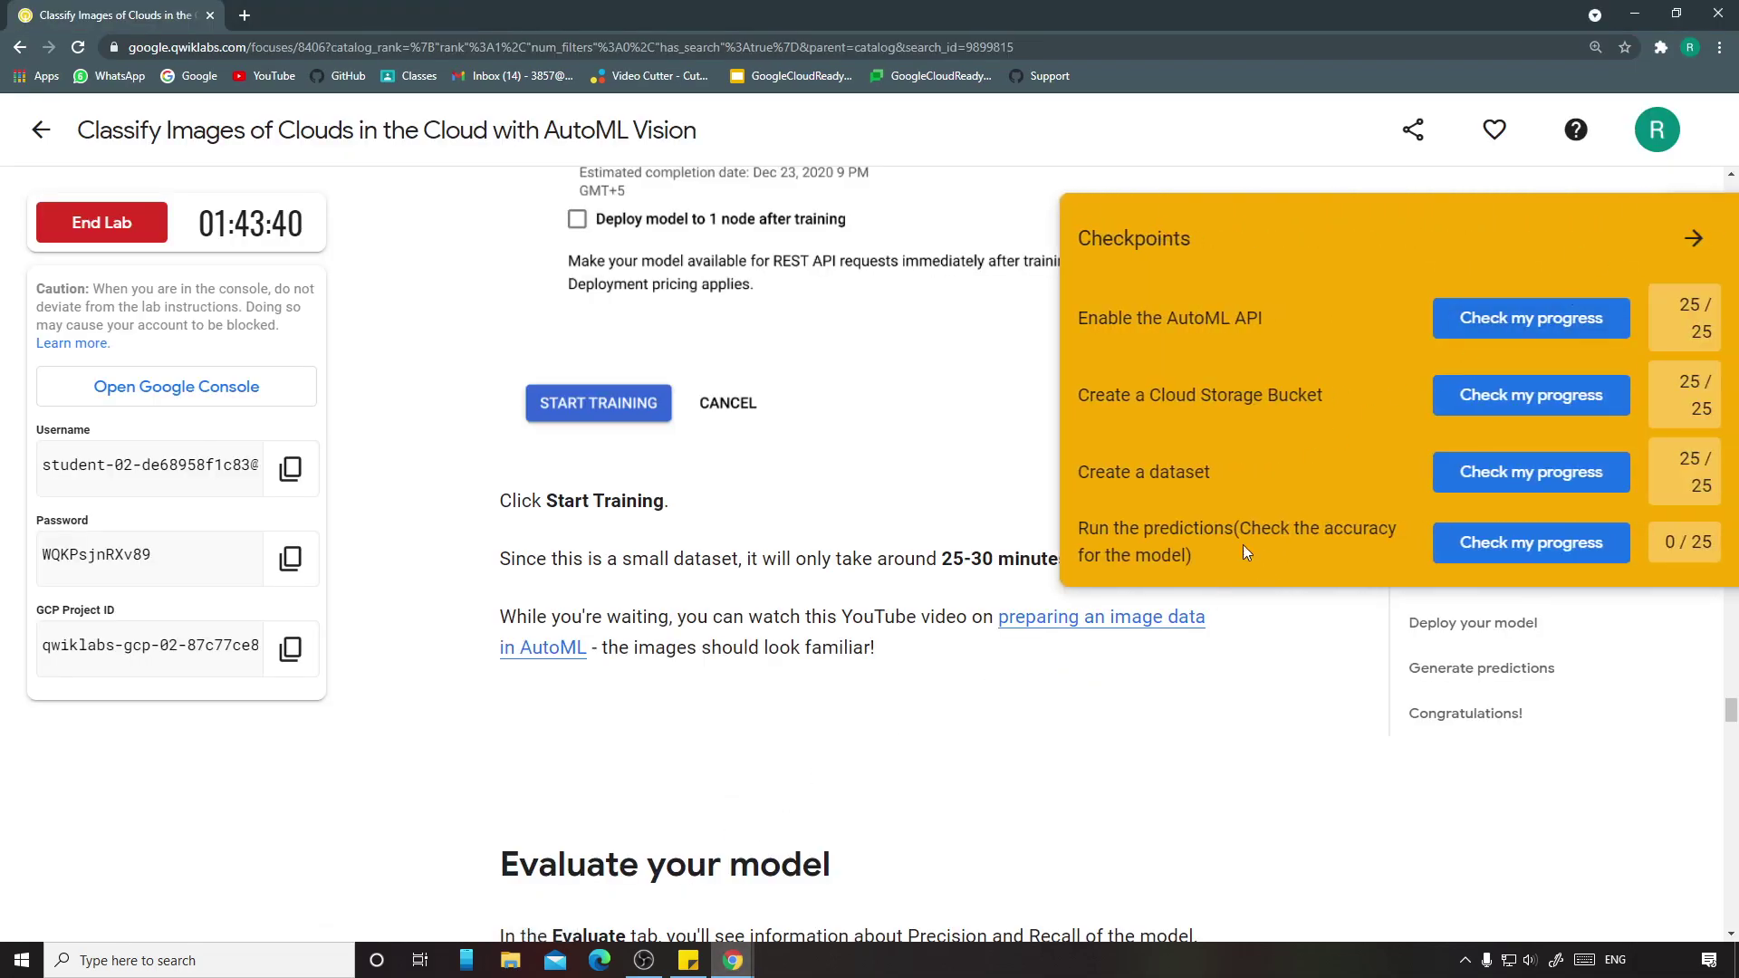
drag(1243, 531, 1313, 574)
click(1255, 647)
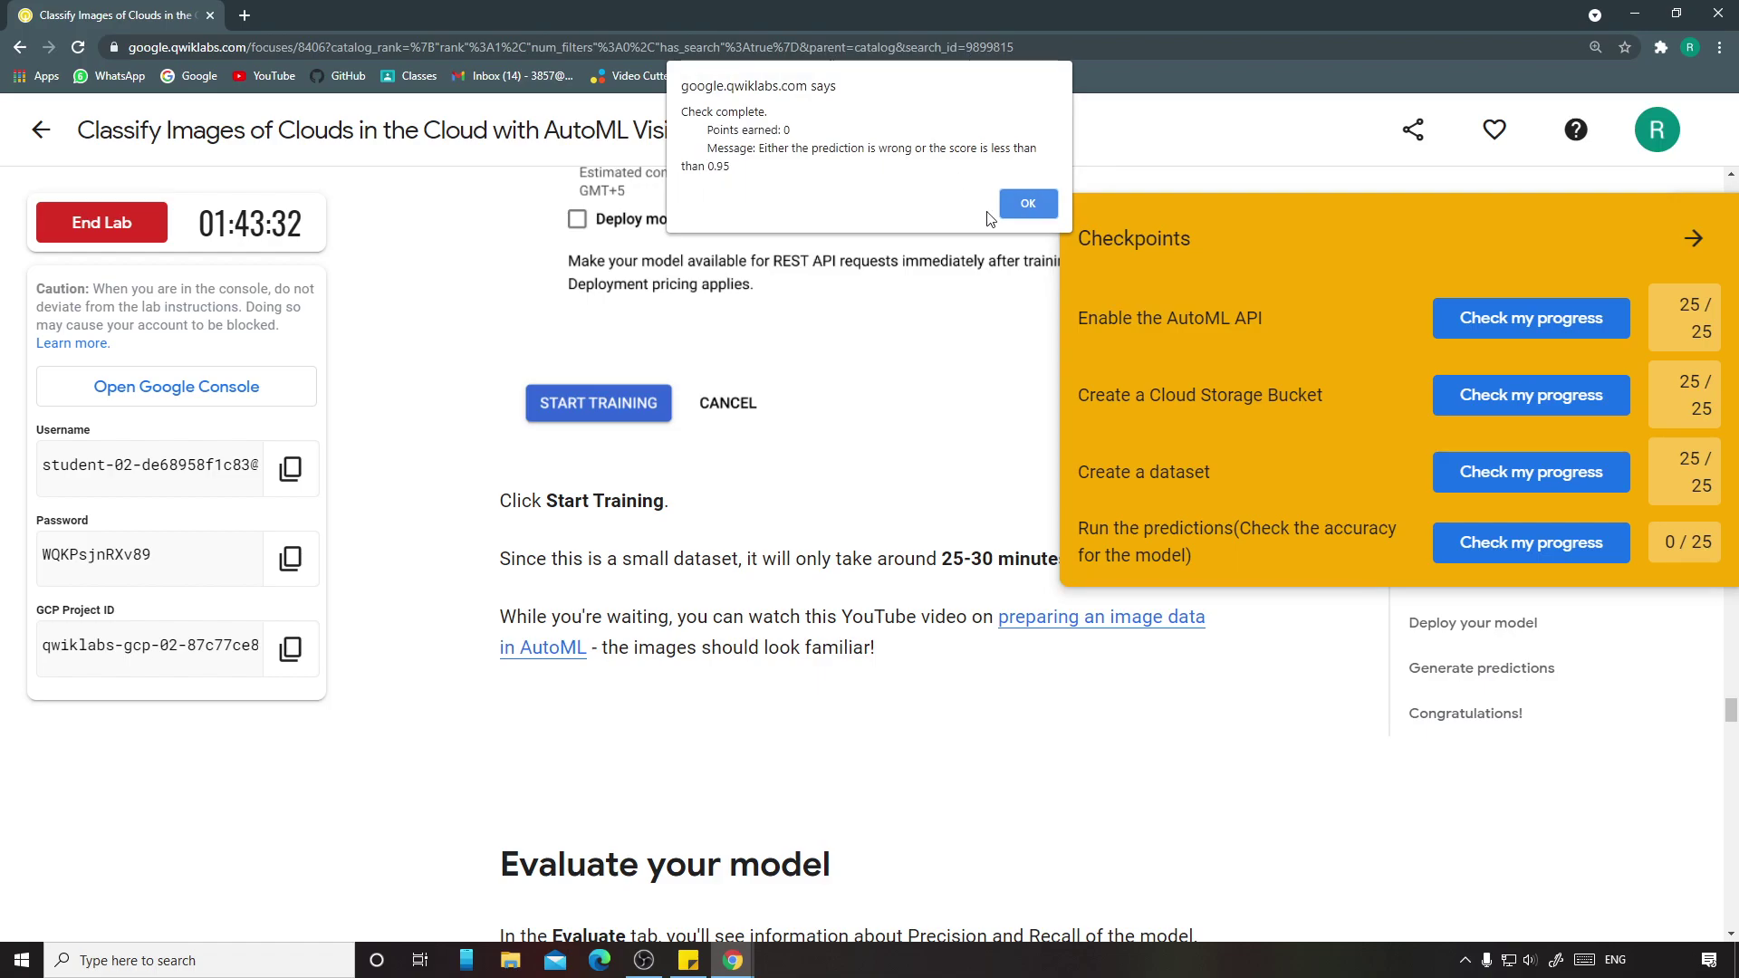
click(1014, 210)
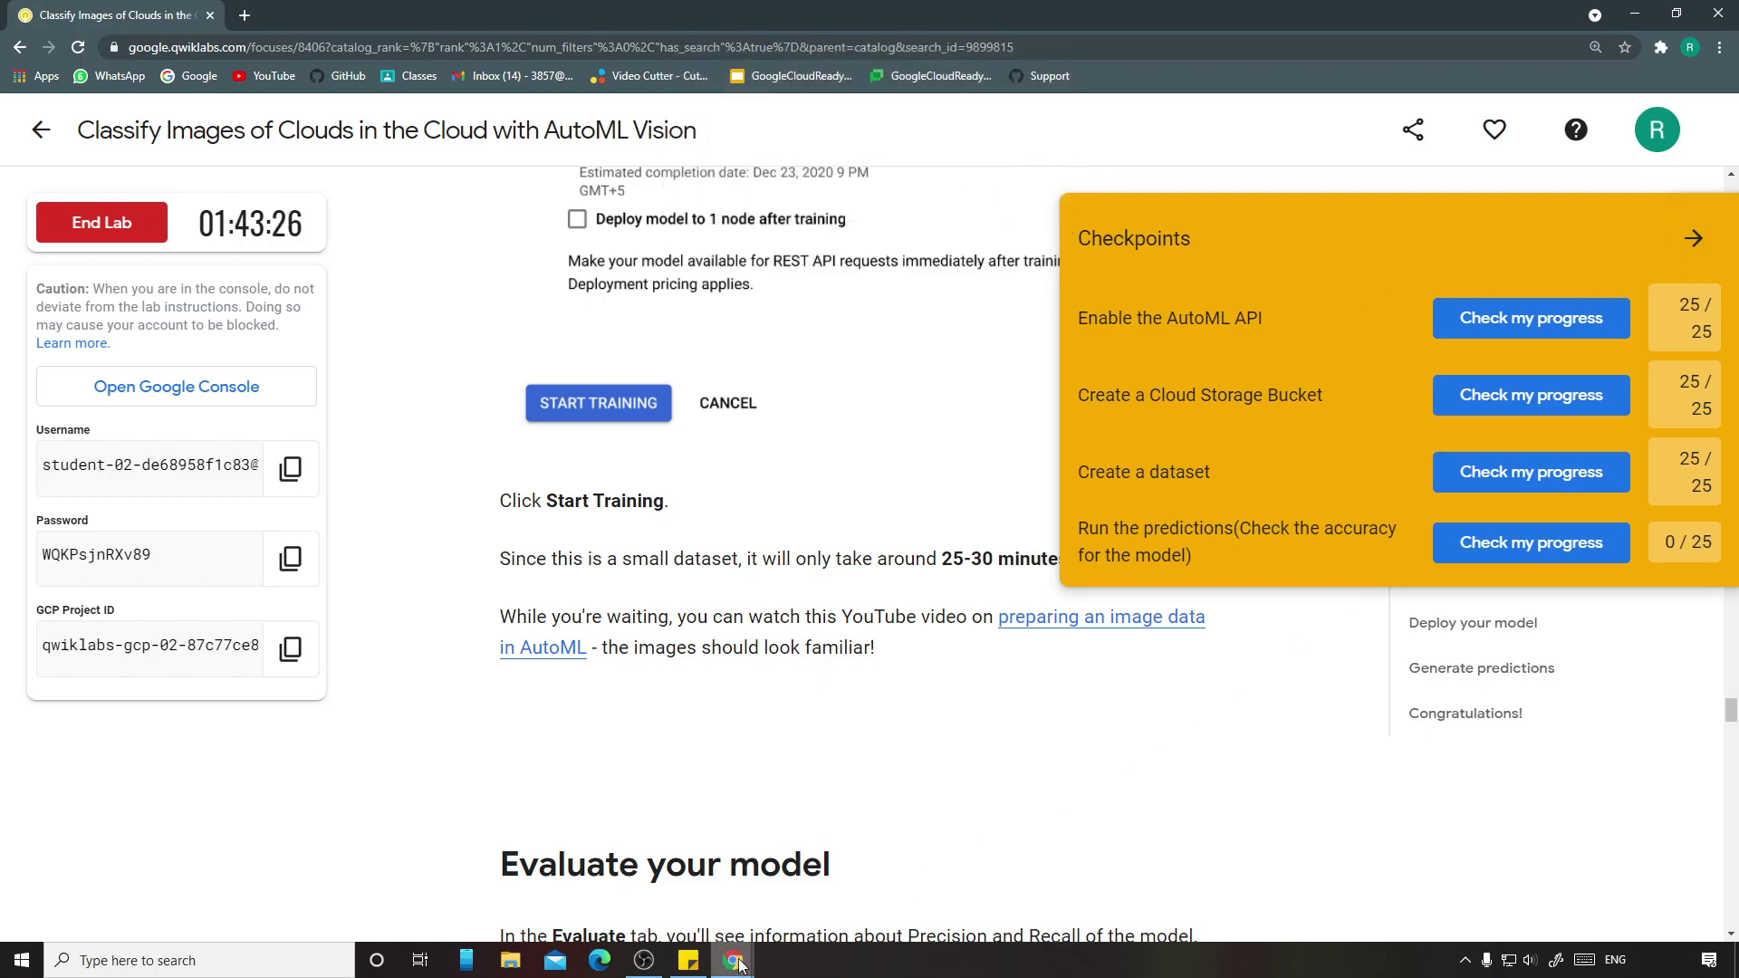
Step: Monitor the clouds model's training against the lab page, then reload the console's training view to recheck its status
mouse_move(736, 962)
click(795, 881)
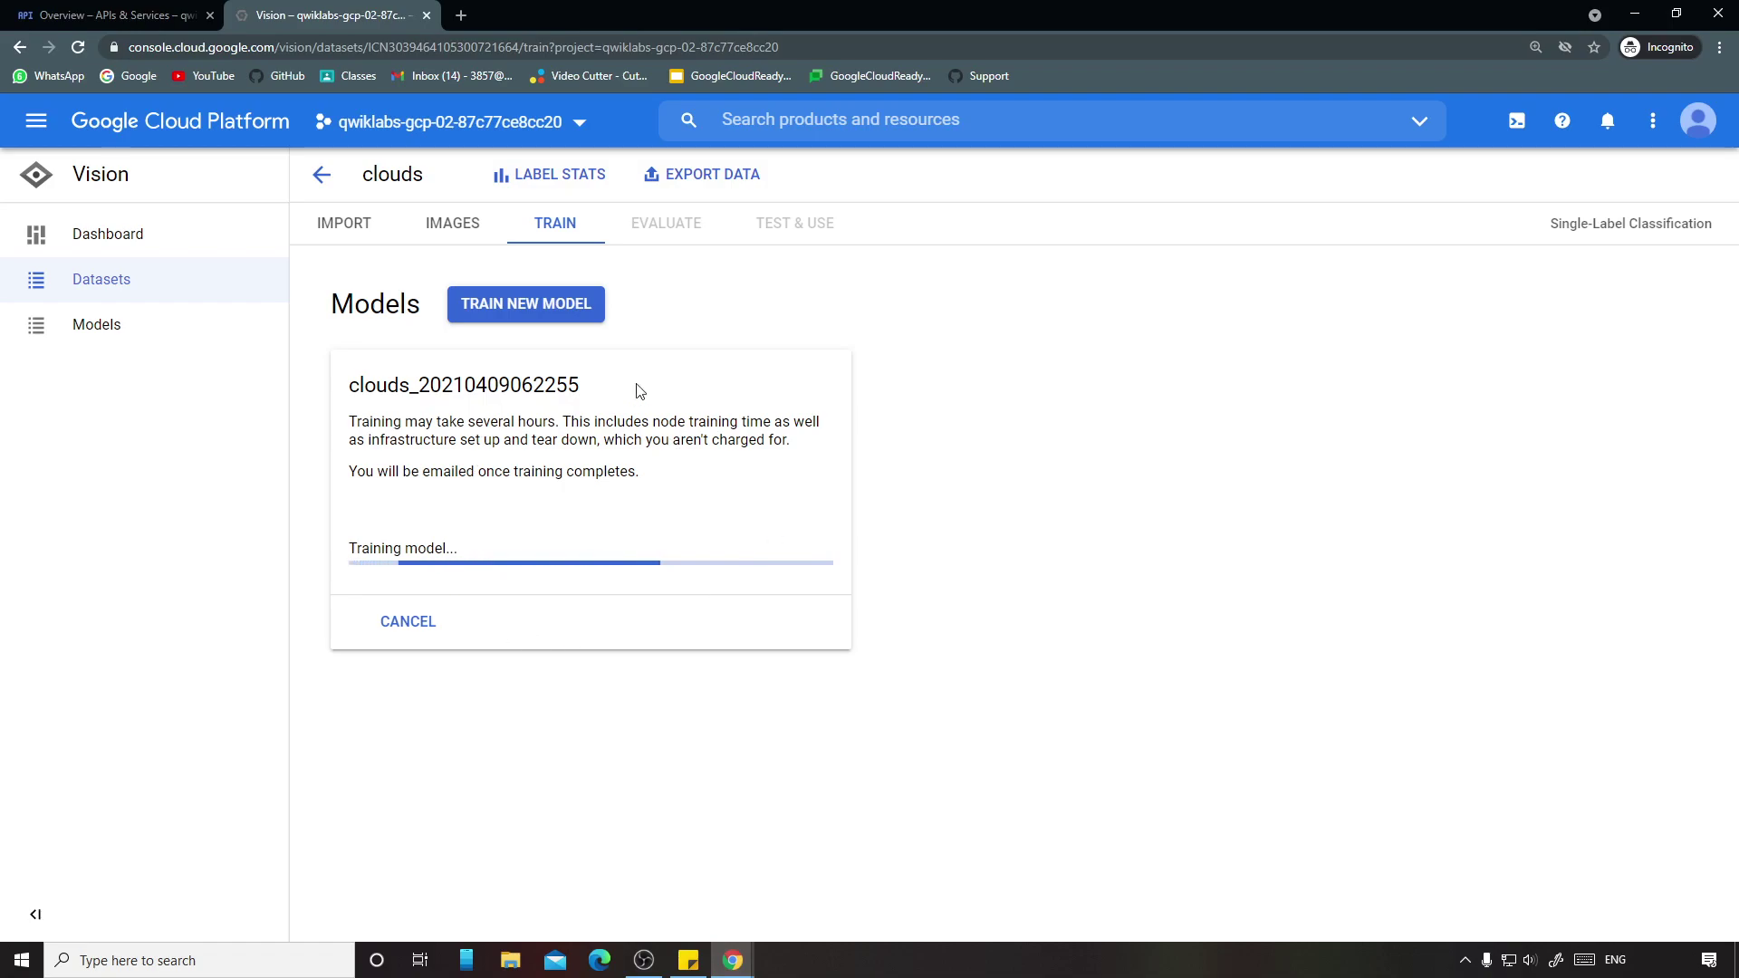
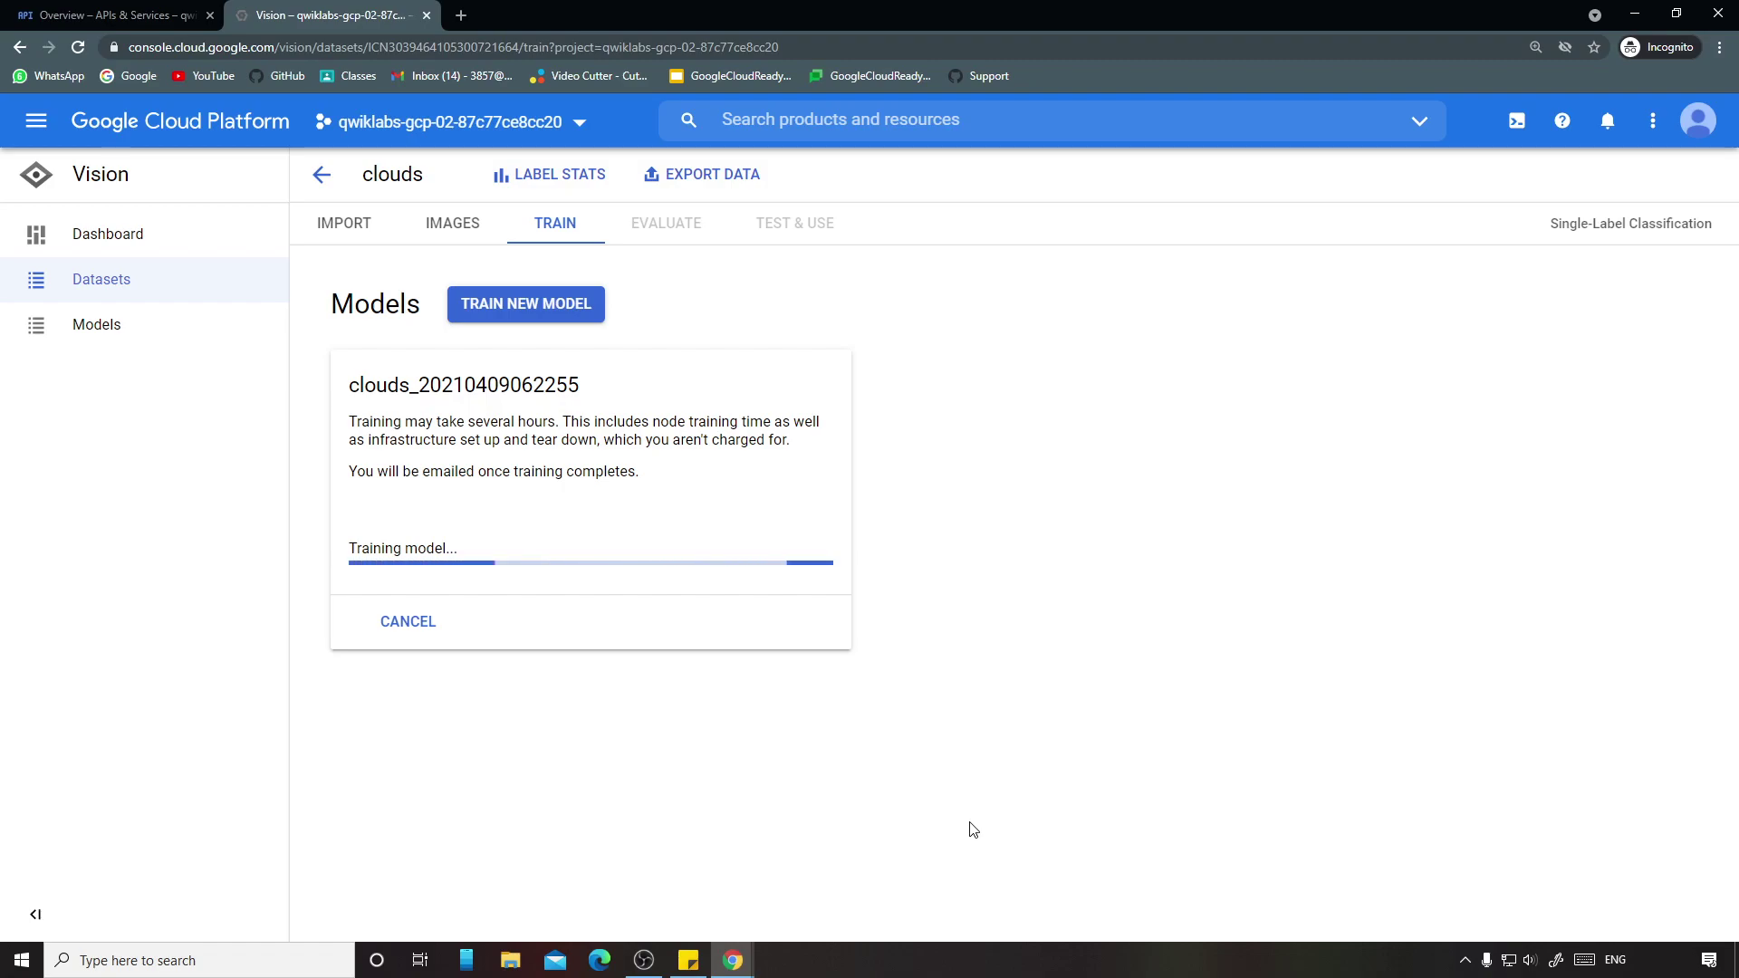
mouse_move(732, 958)
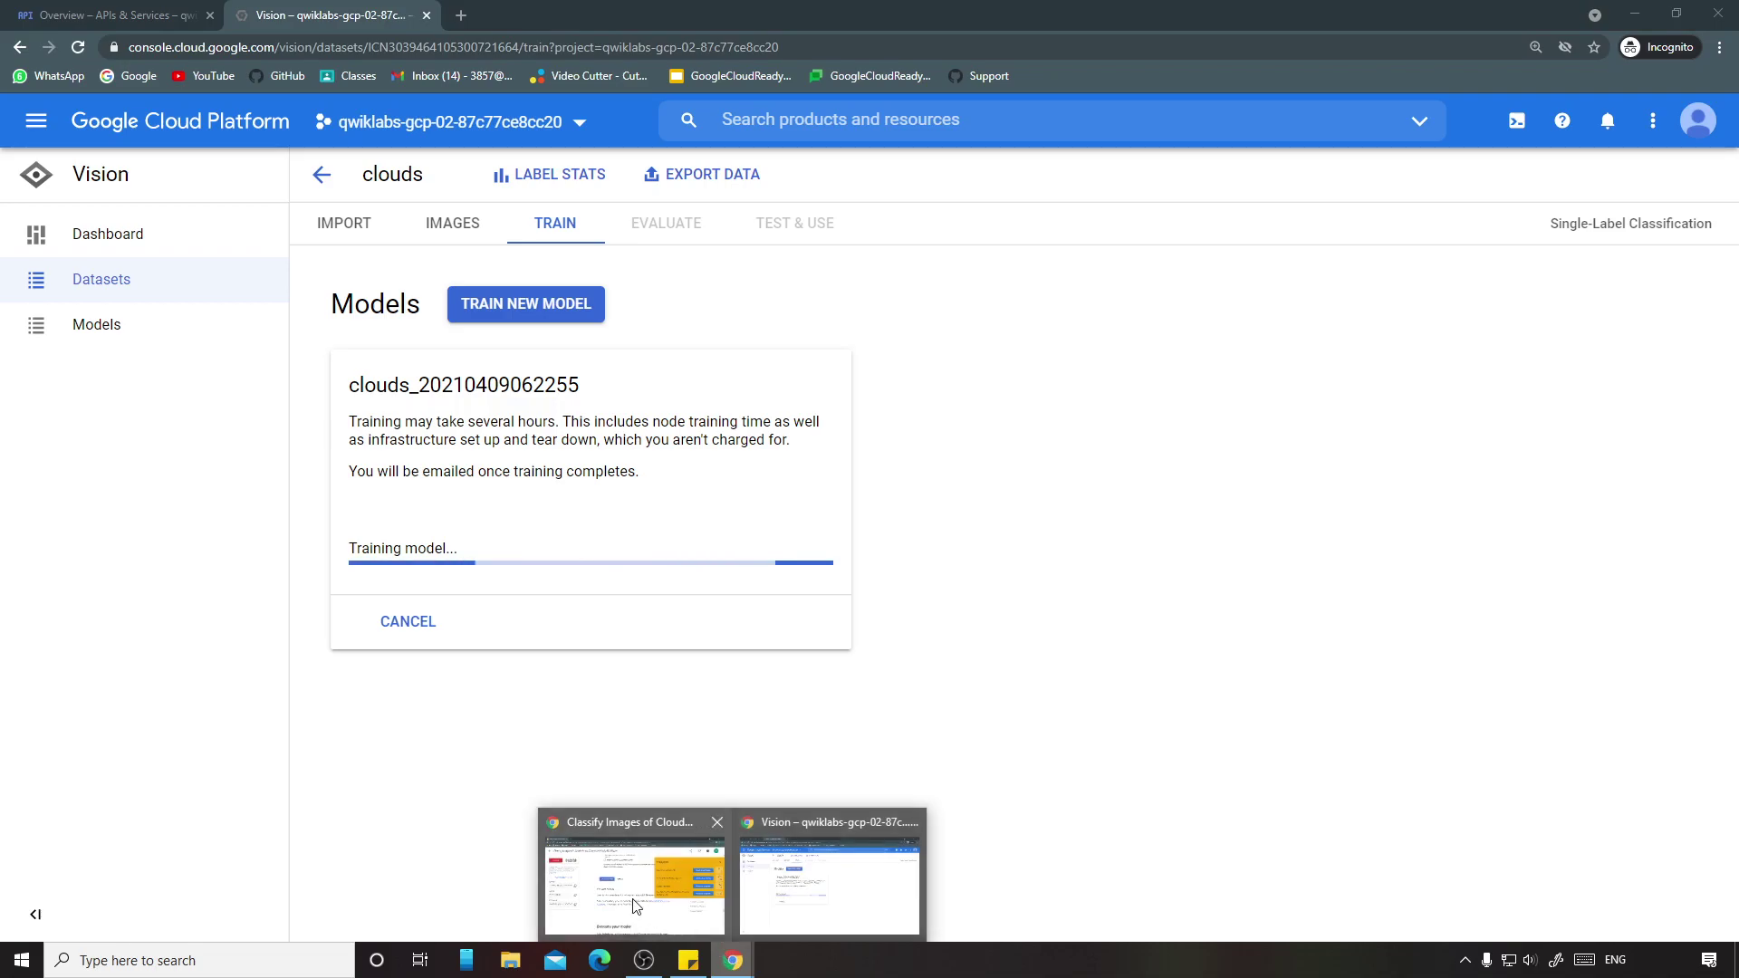
click(720, 828)
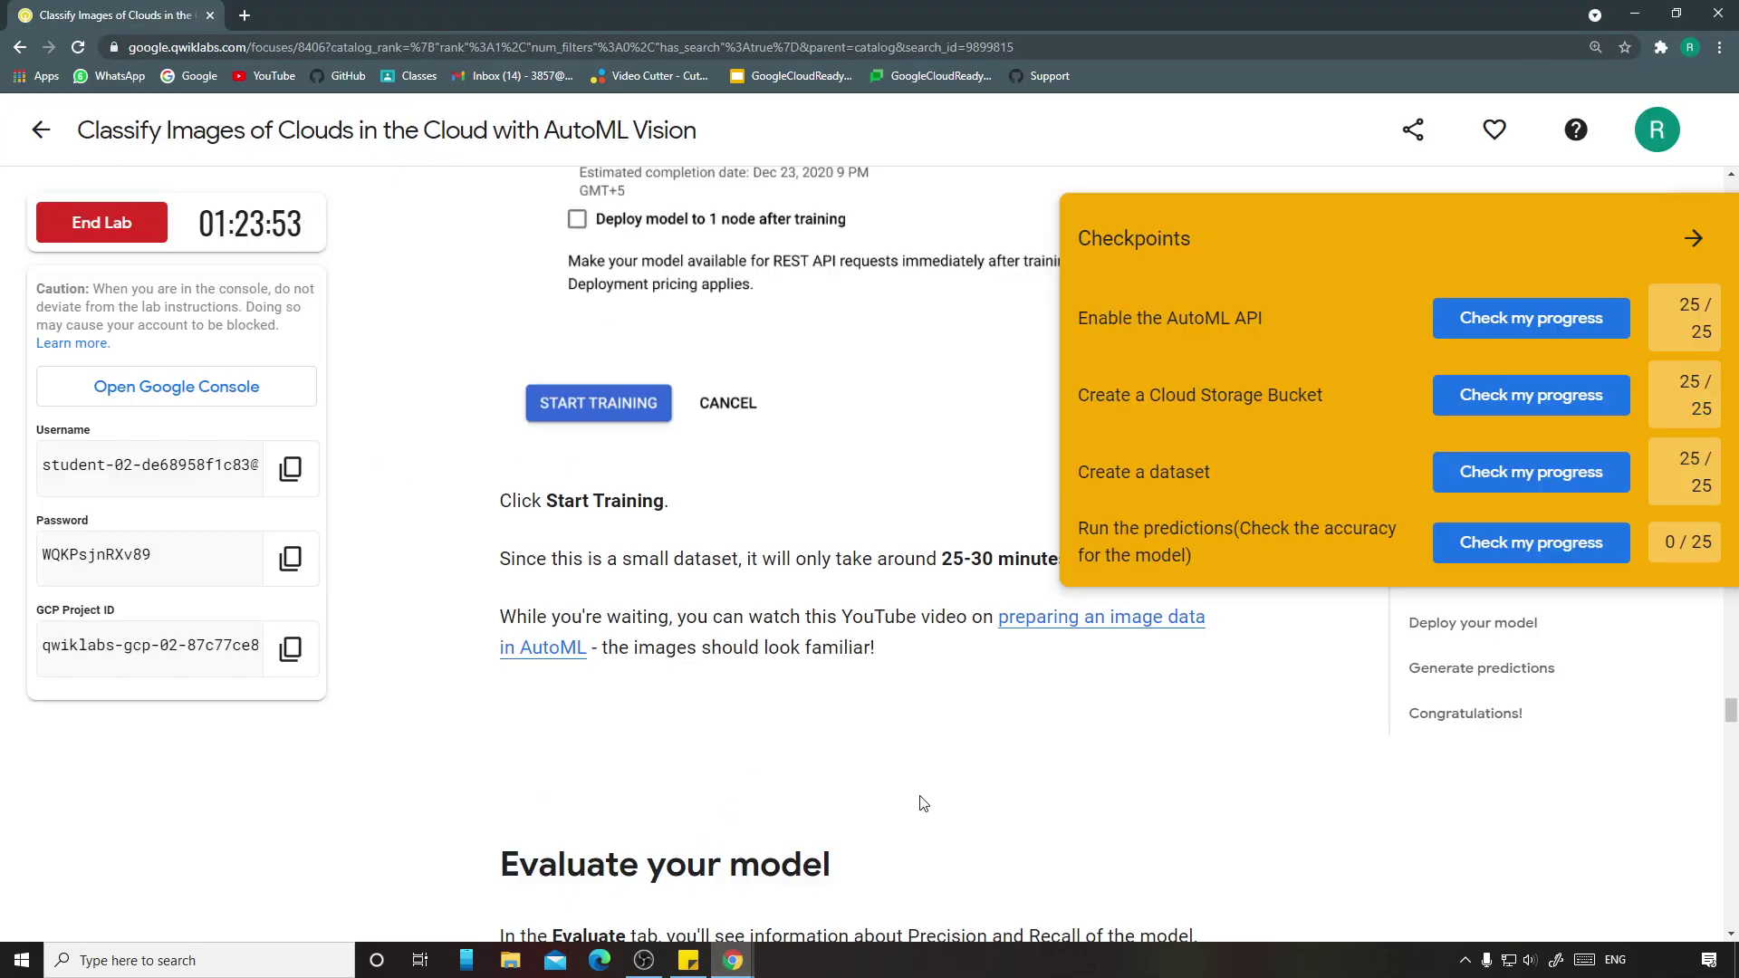
mouse_move(734, 937)
click(828, 898)
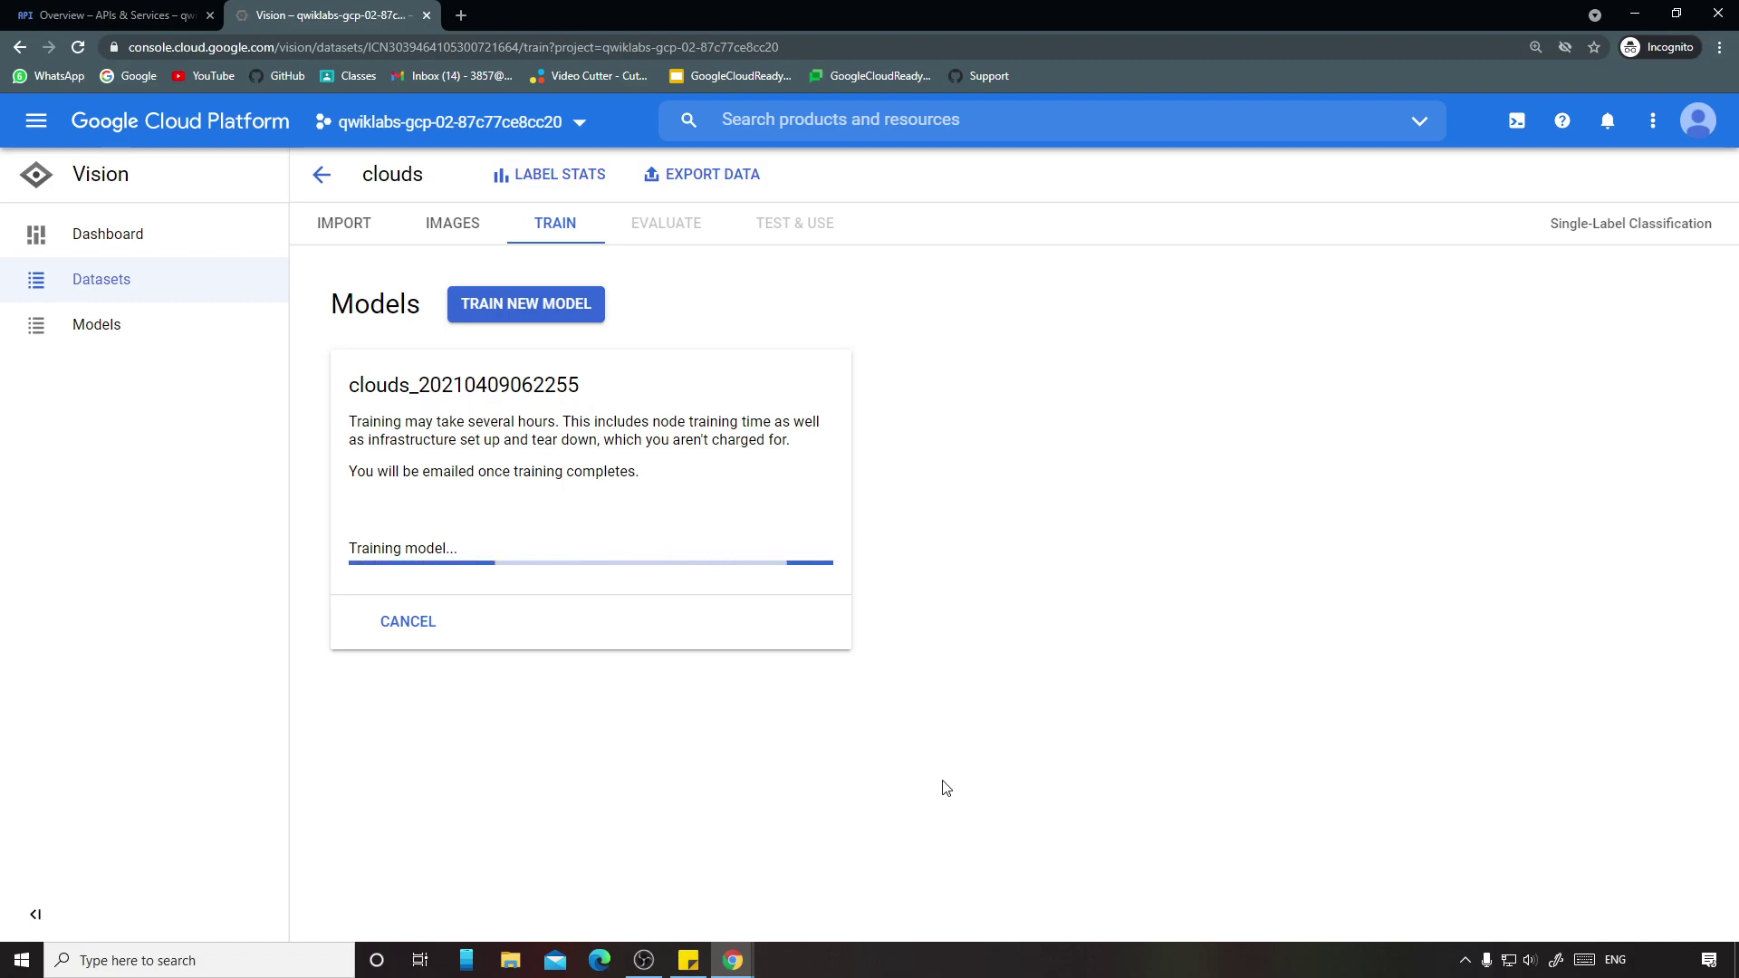
key(F5)
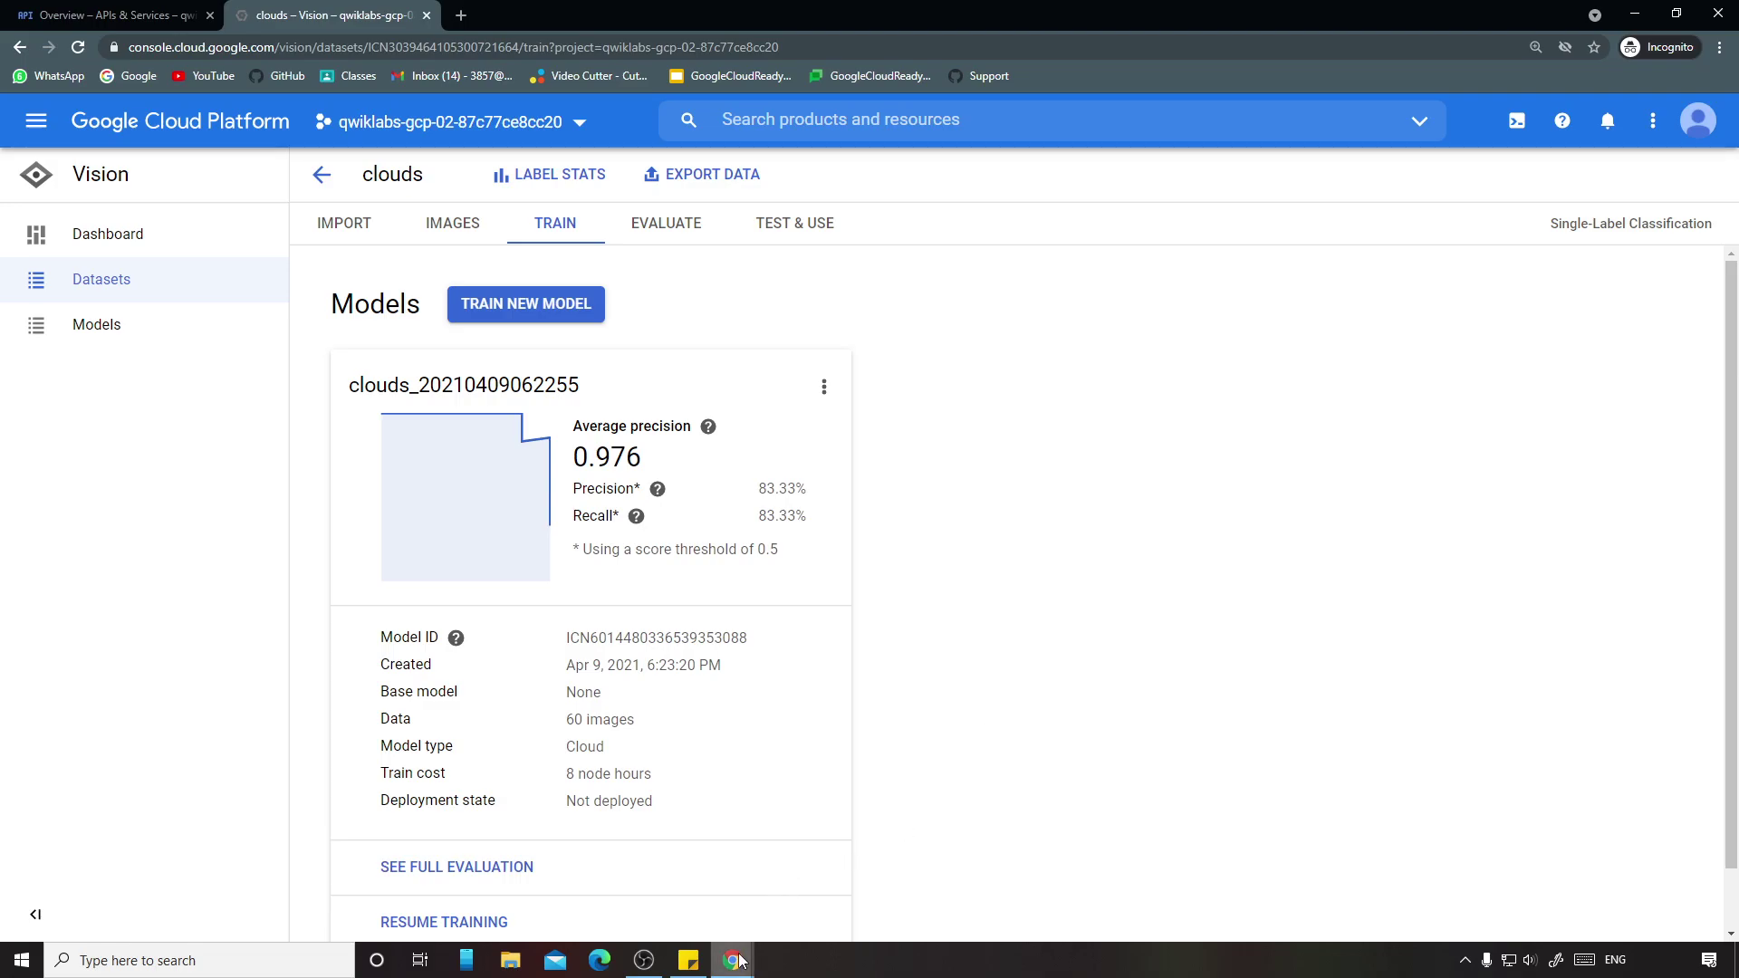
Step: Switch to the lab and read the "Evaluate your model" section with its precision, recall and confusion matrix examples
mouse_move(732, 960)
click(656, 897)
scroll(849, 734, down, 8)
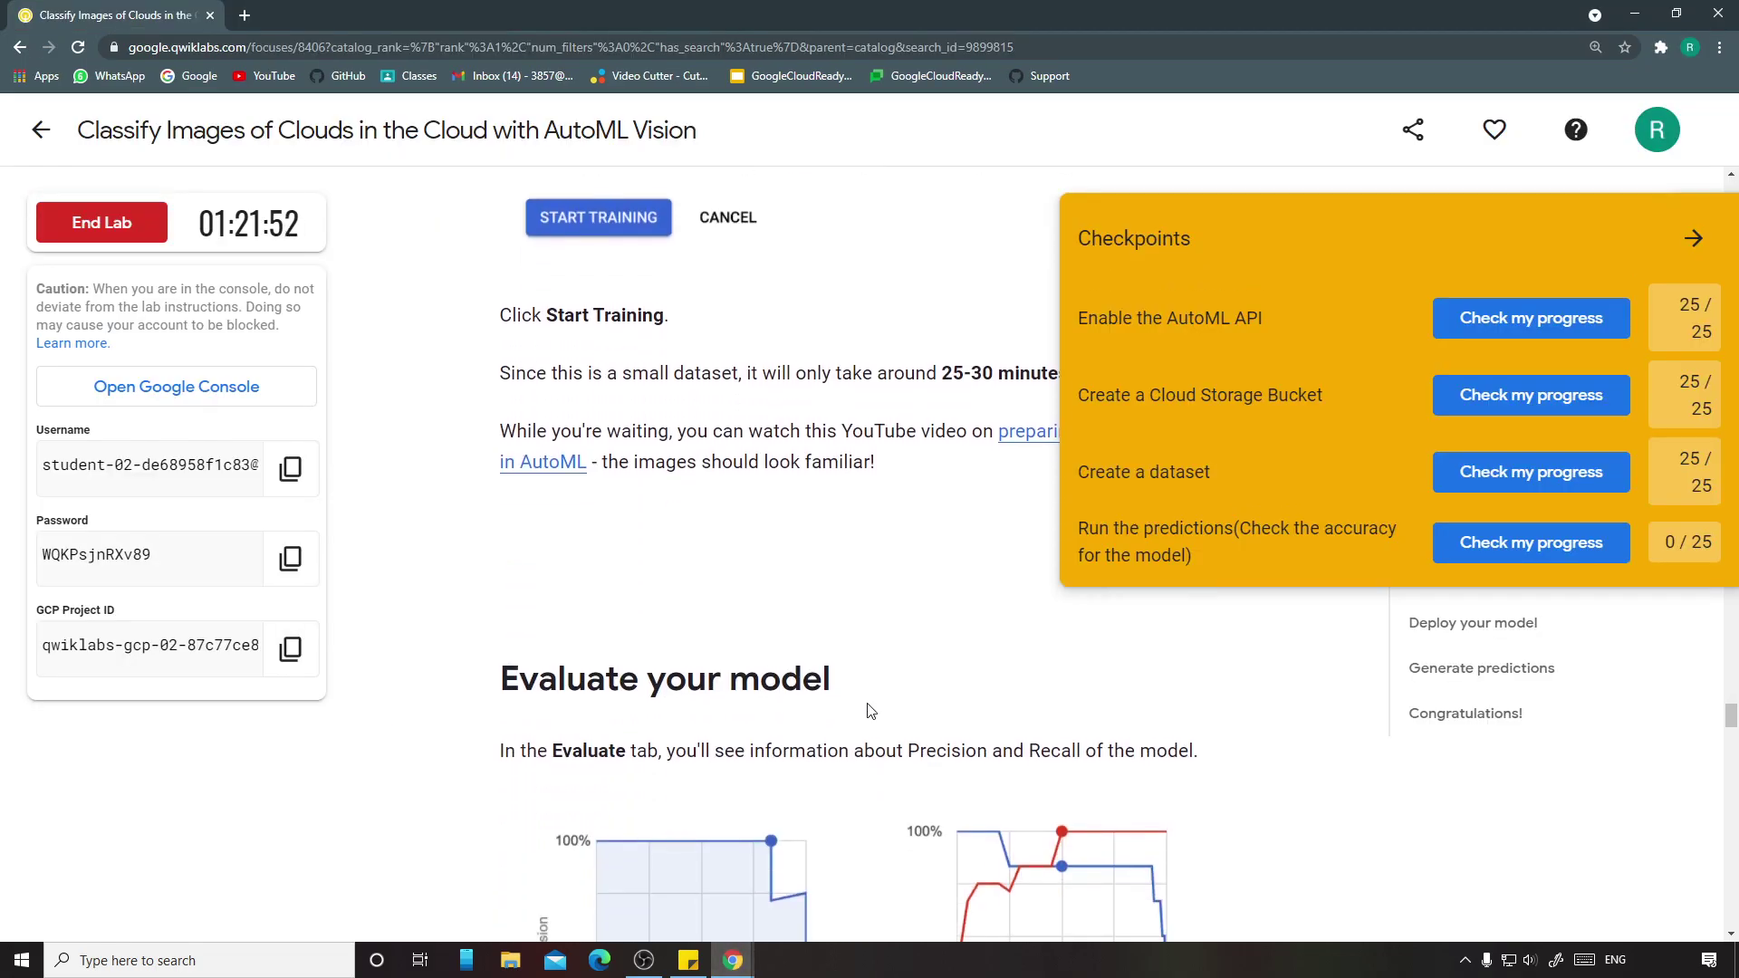
scroll(869, 709, down, 3)
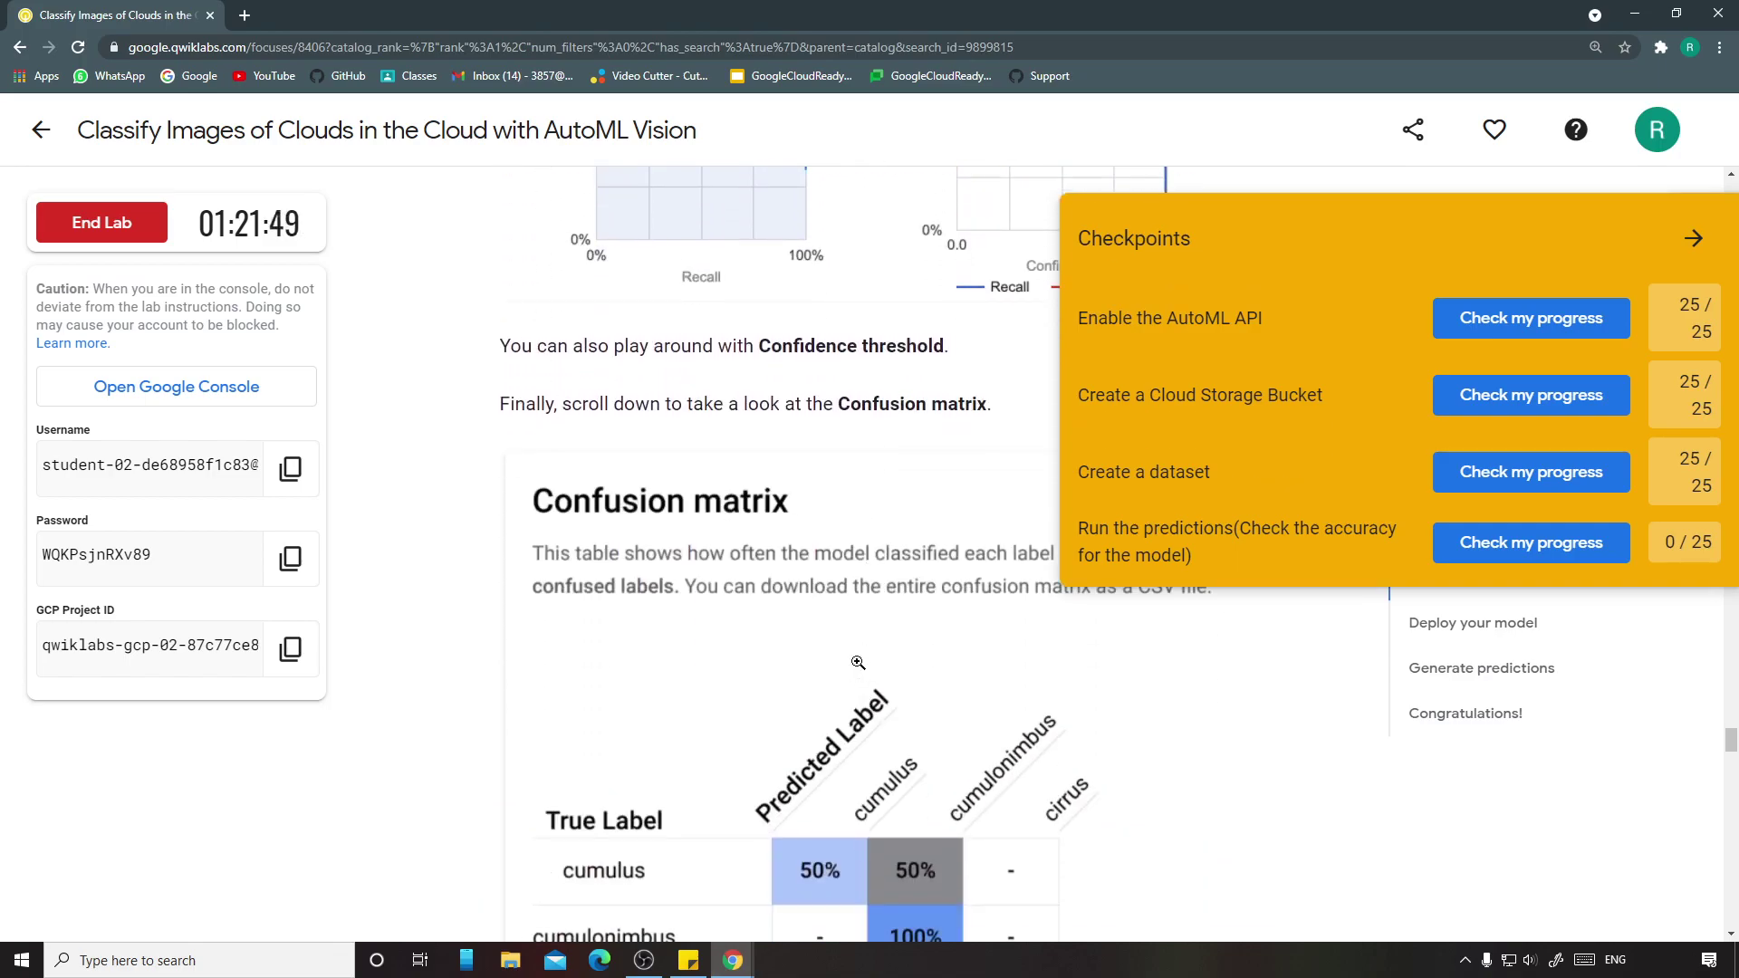
scroll(856, 661, up, 7)
scroll(769, 636, down, 1)
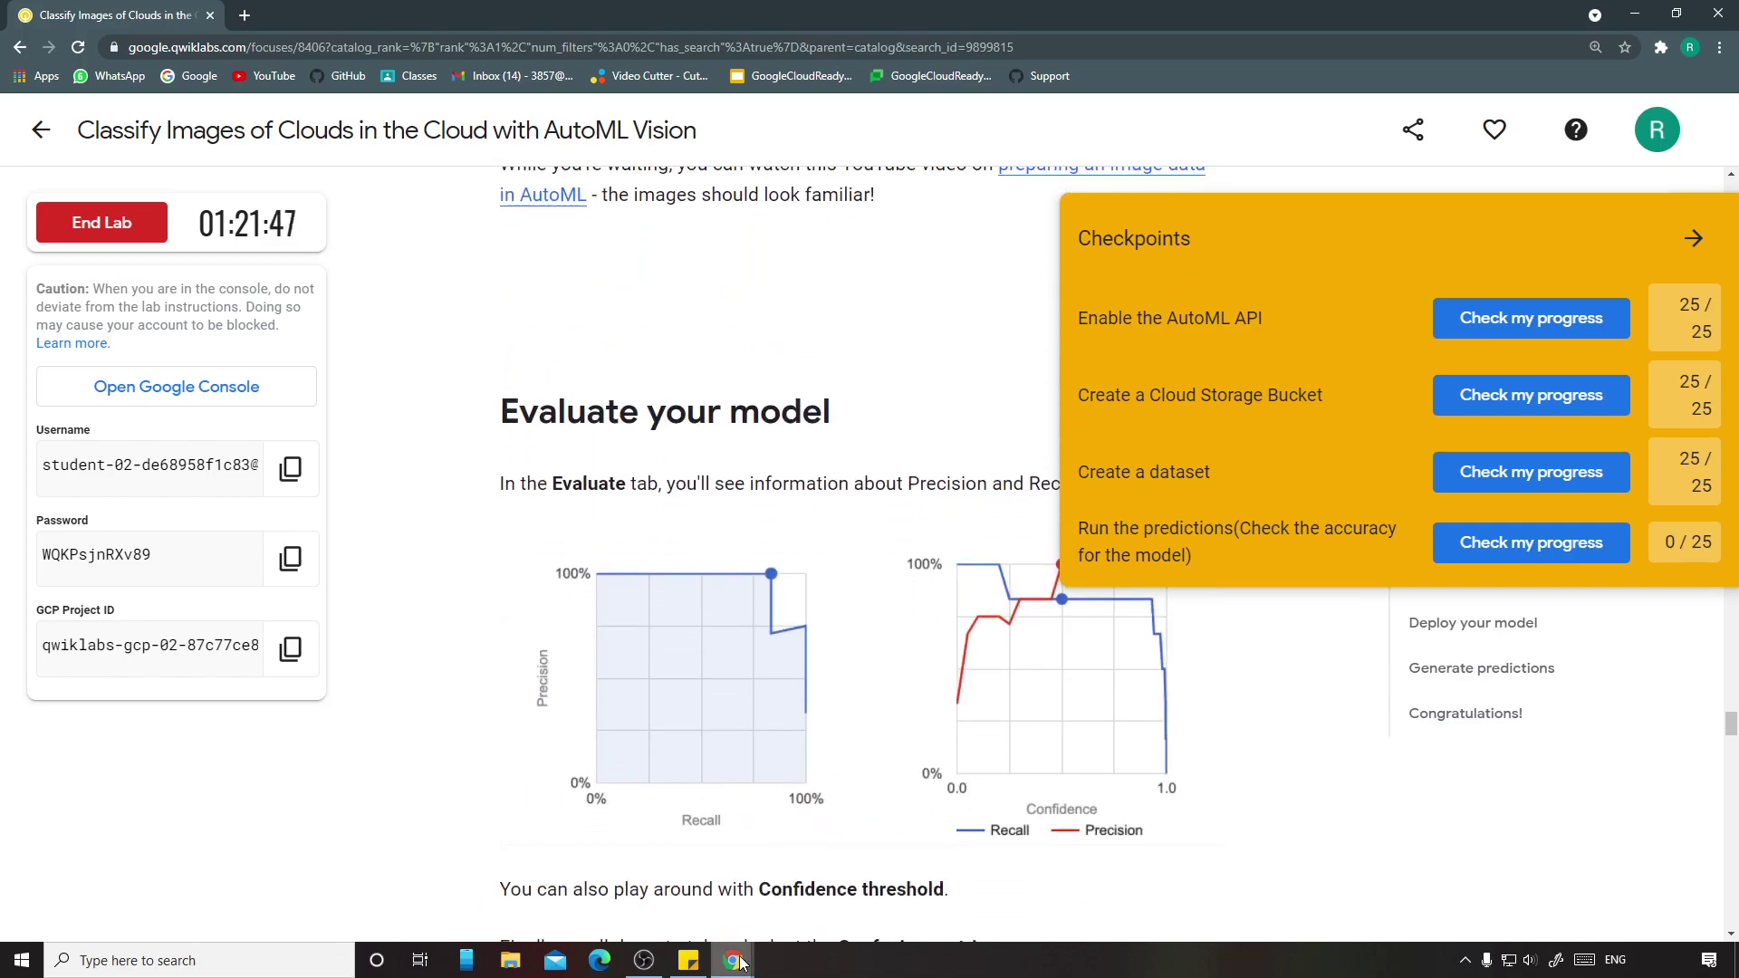
Step: Open the trained clouds model's evaluation in the console and compare it with the lab's evaluation graphs and confusion matrix instructions
key(alt+Tab)
click(667, 223)
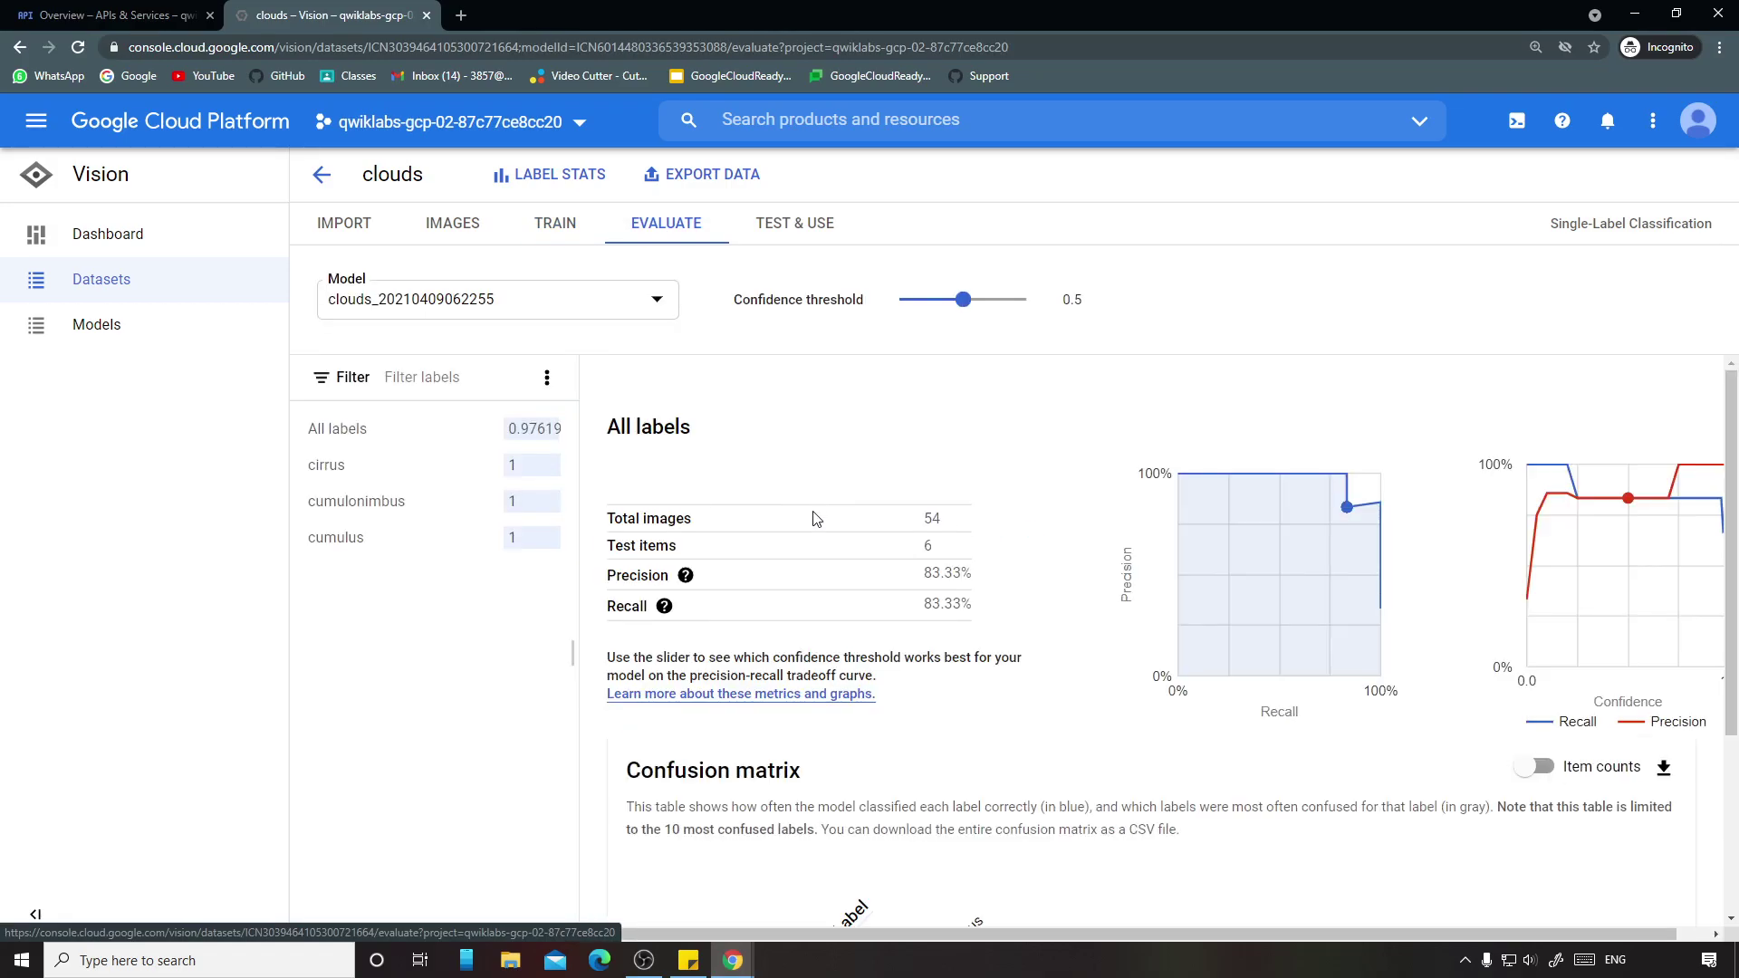
click(733, 960)
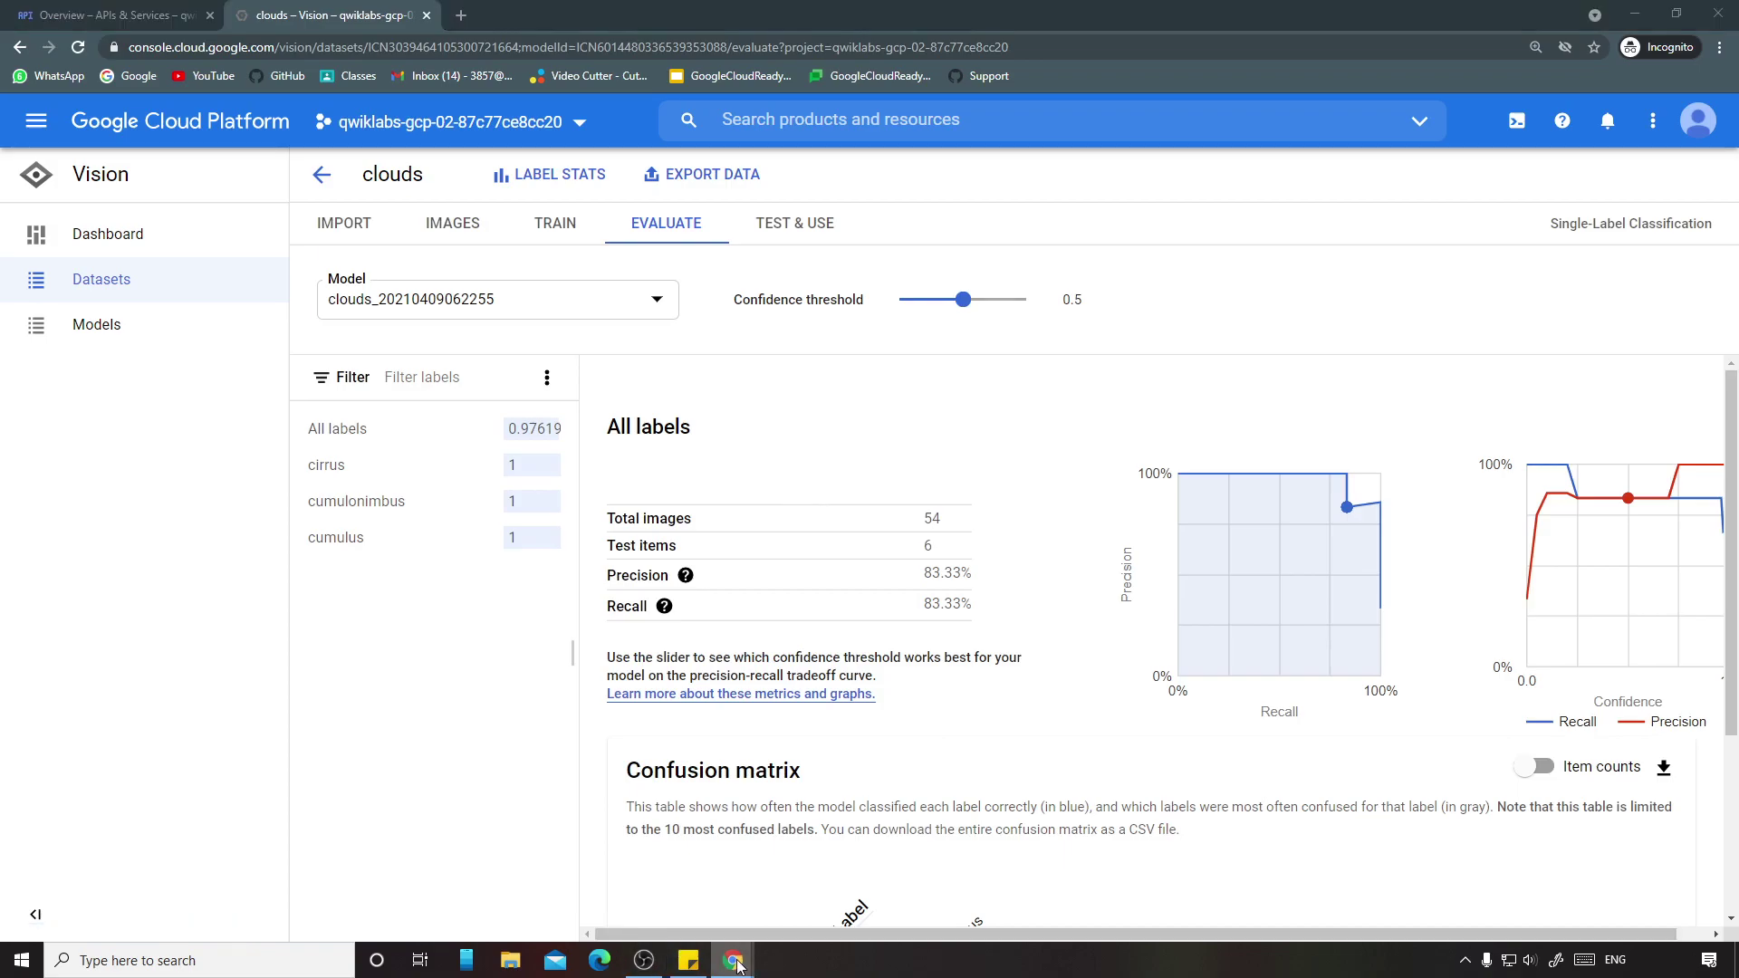
scroll(763, 613, down, 5)
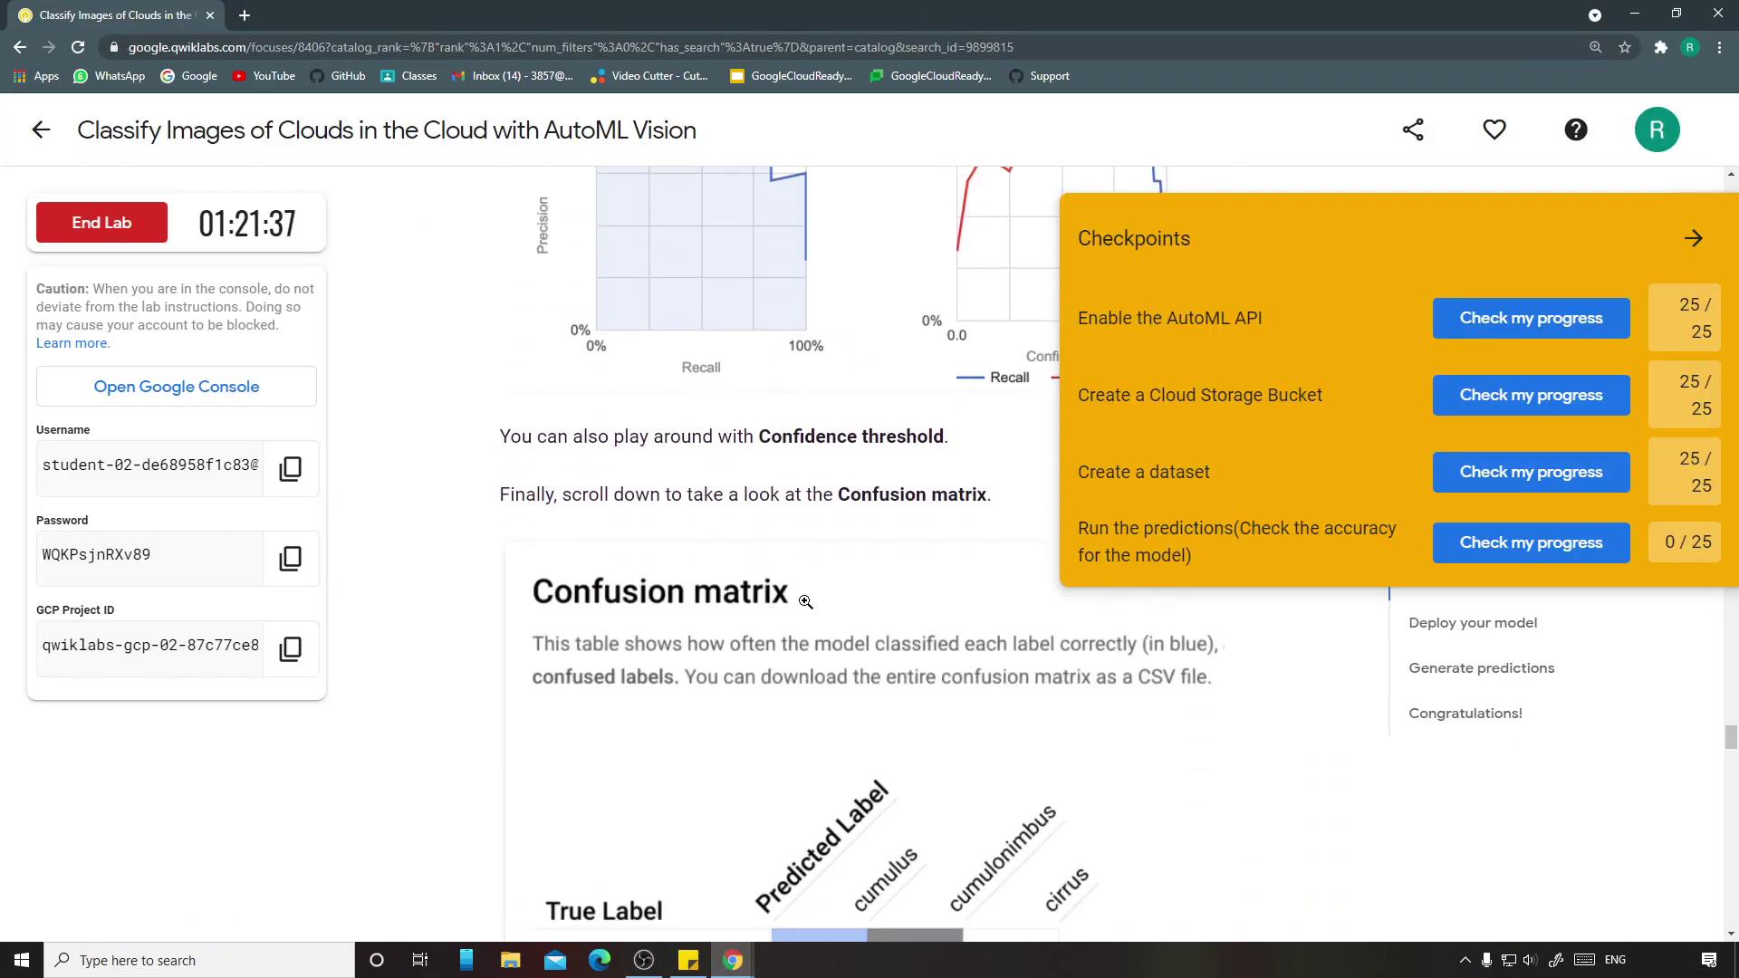
scroll(805, 601, up, 3)
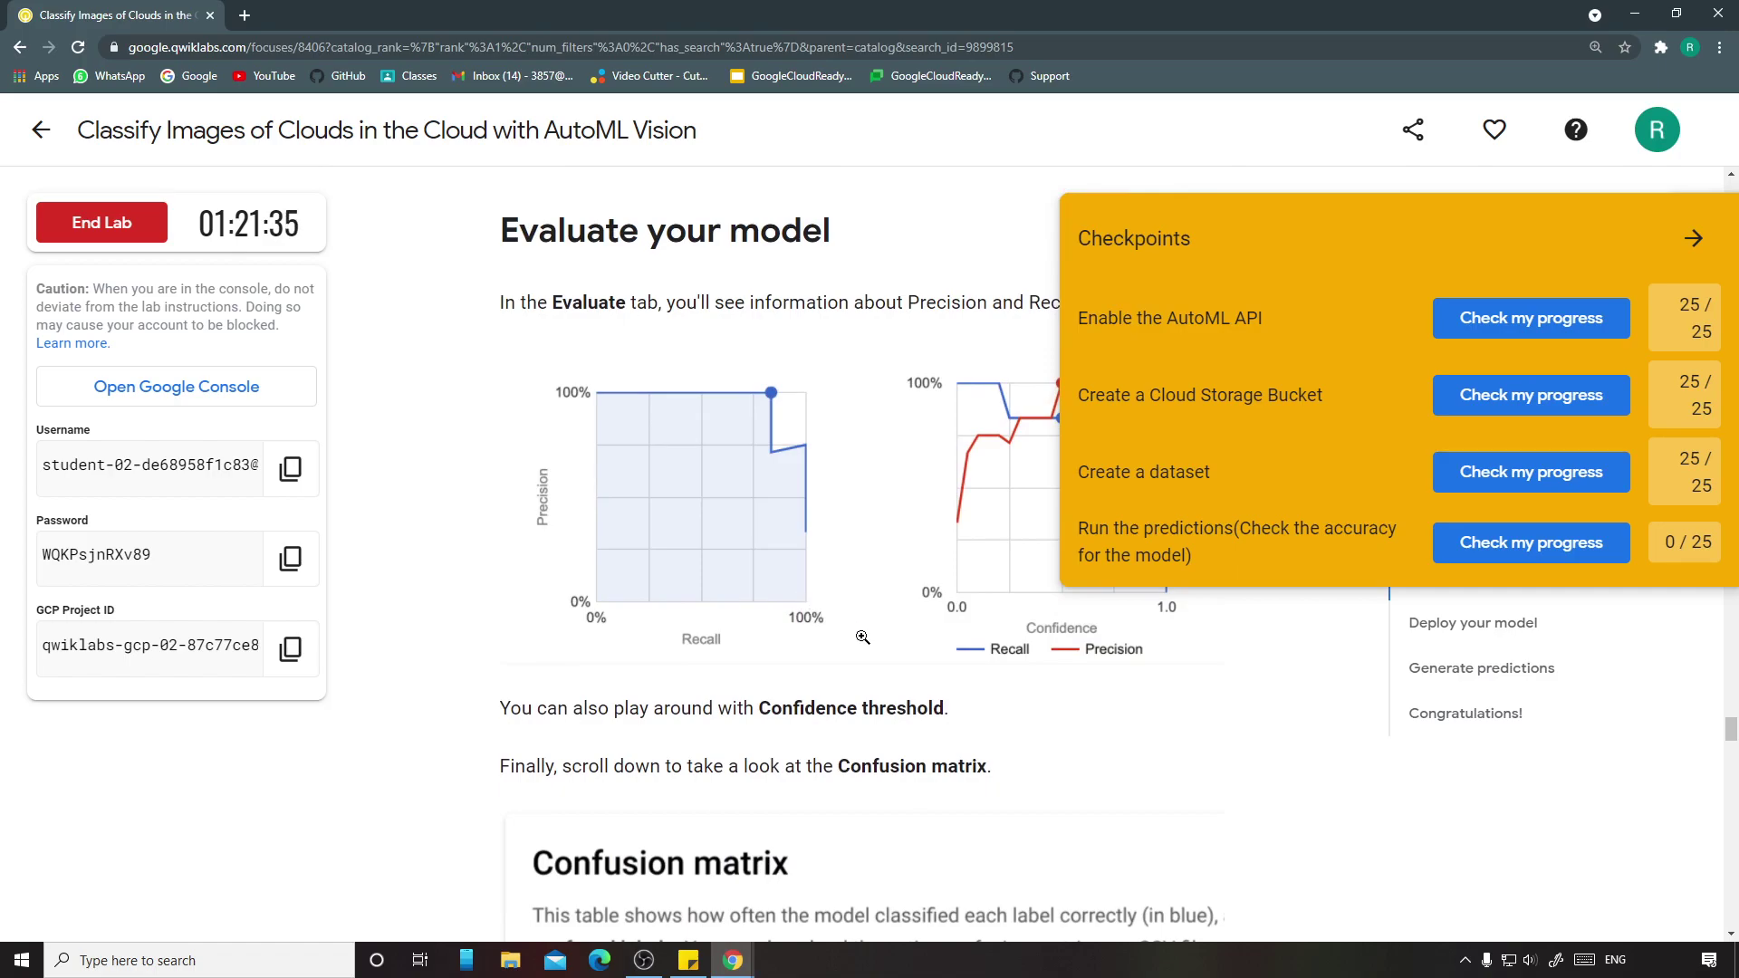
scroll(918, 637, up, 1)
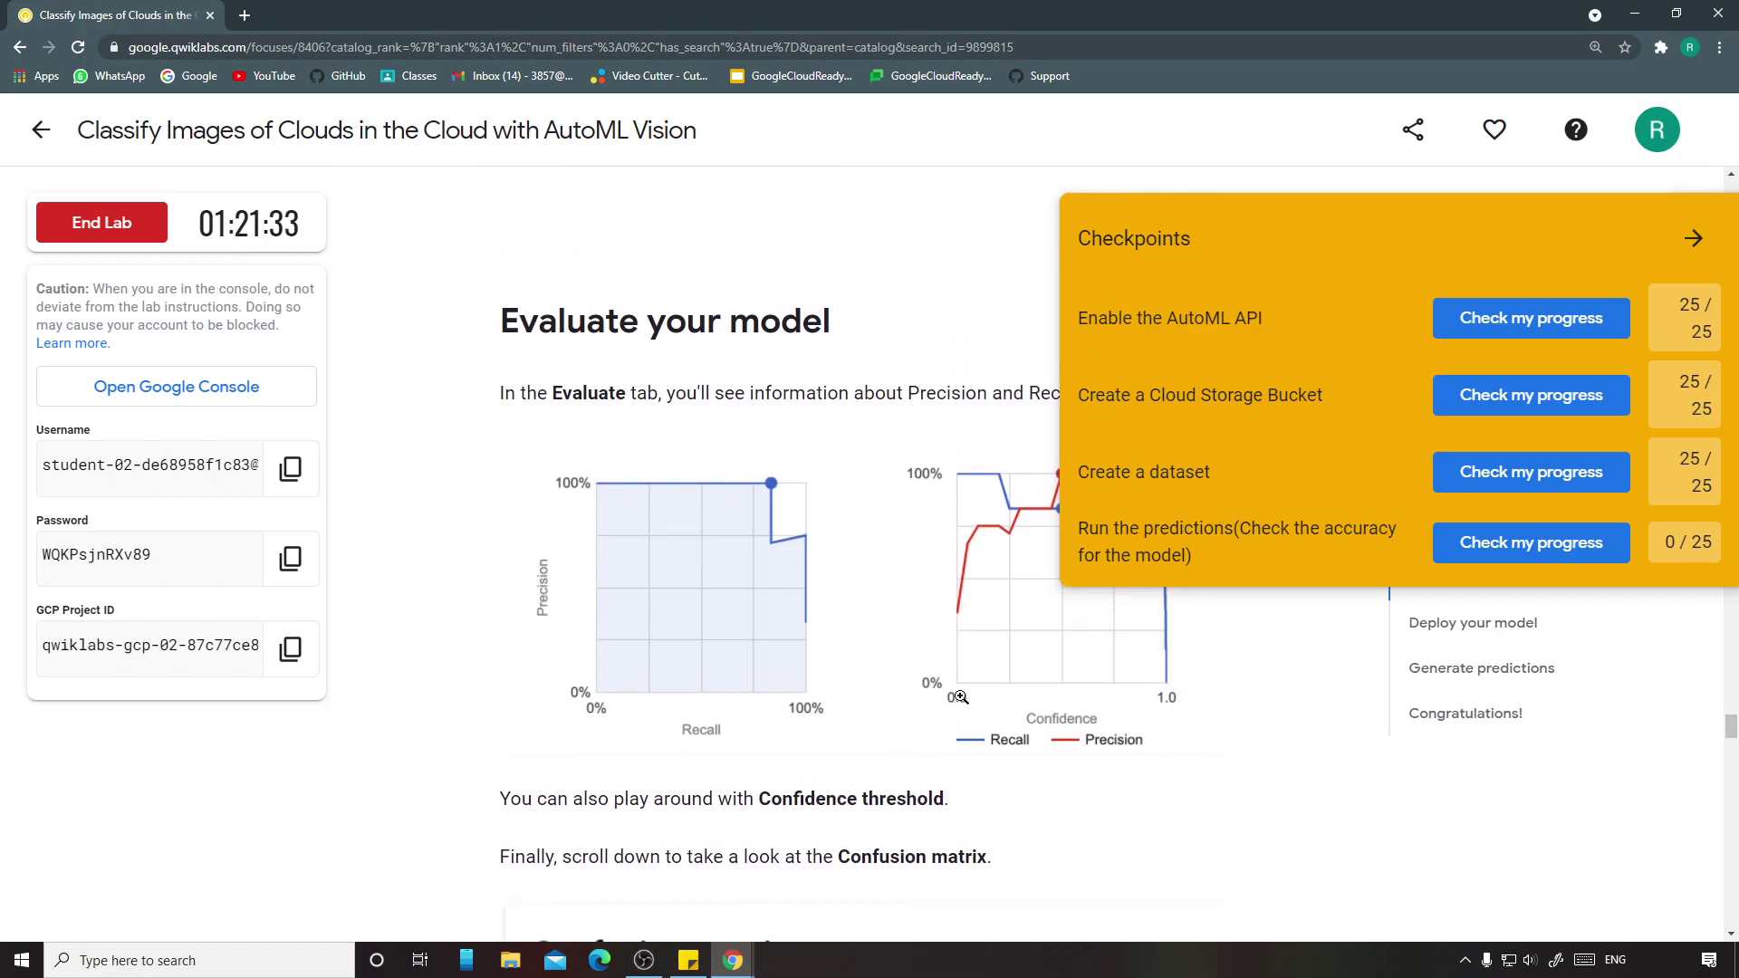
scroll(929, 702, down, 1)
scroll(929, 703, down, 12)
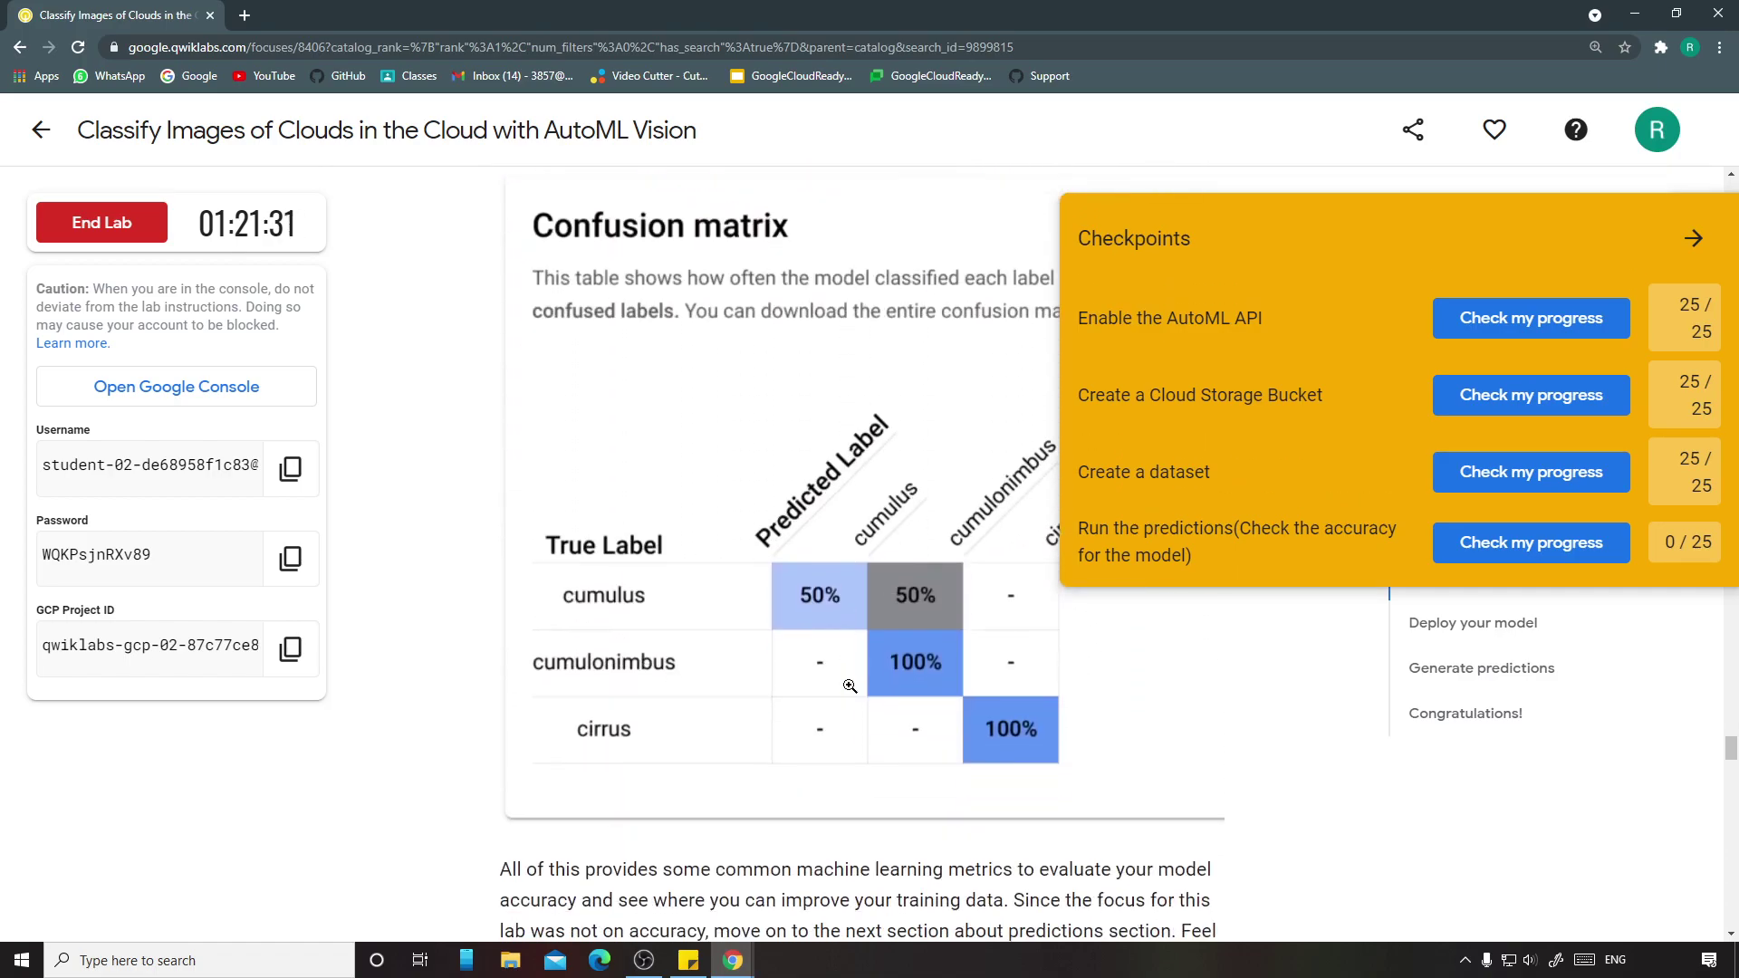
scroll(850, 683, down, 8)
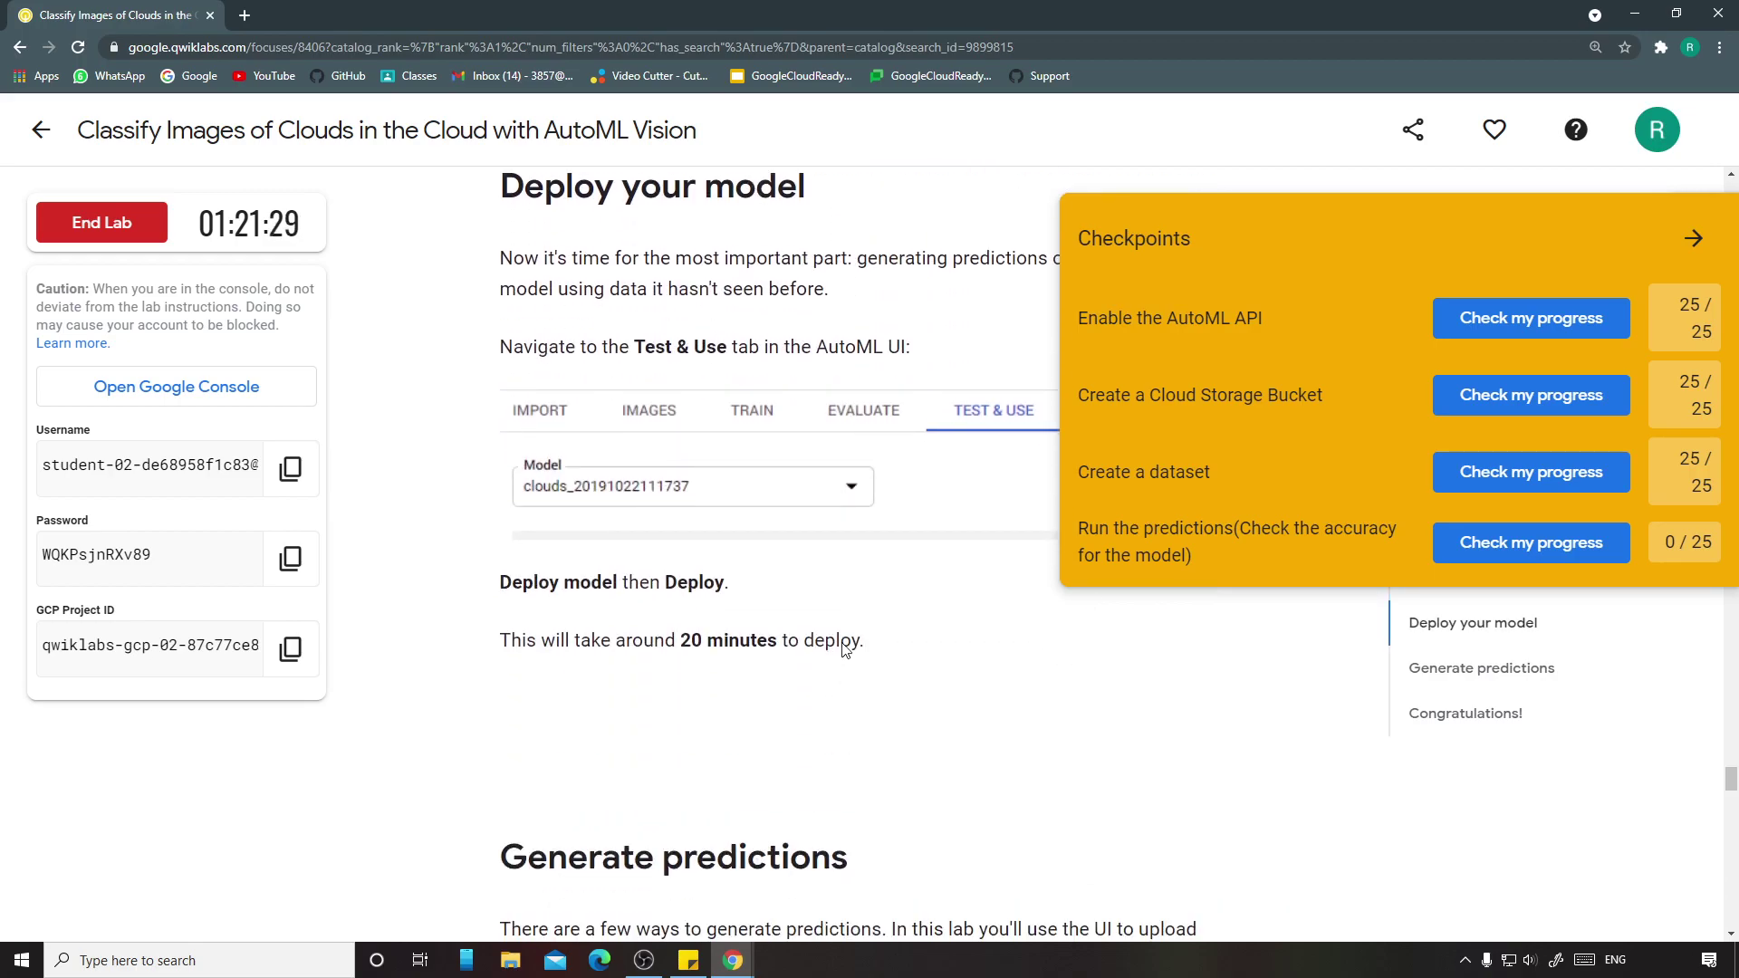
mouse_move(732, 960)
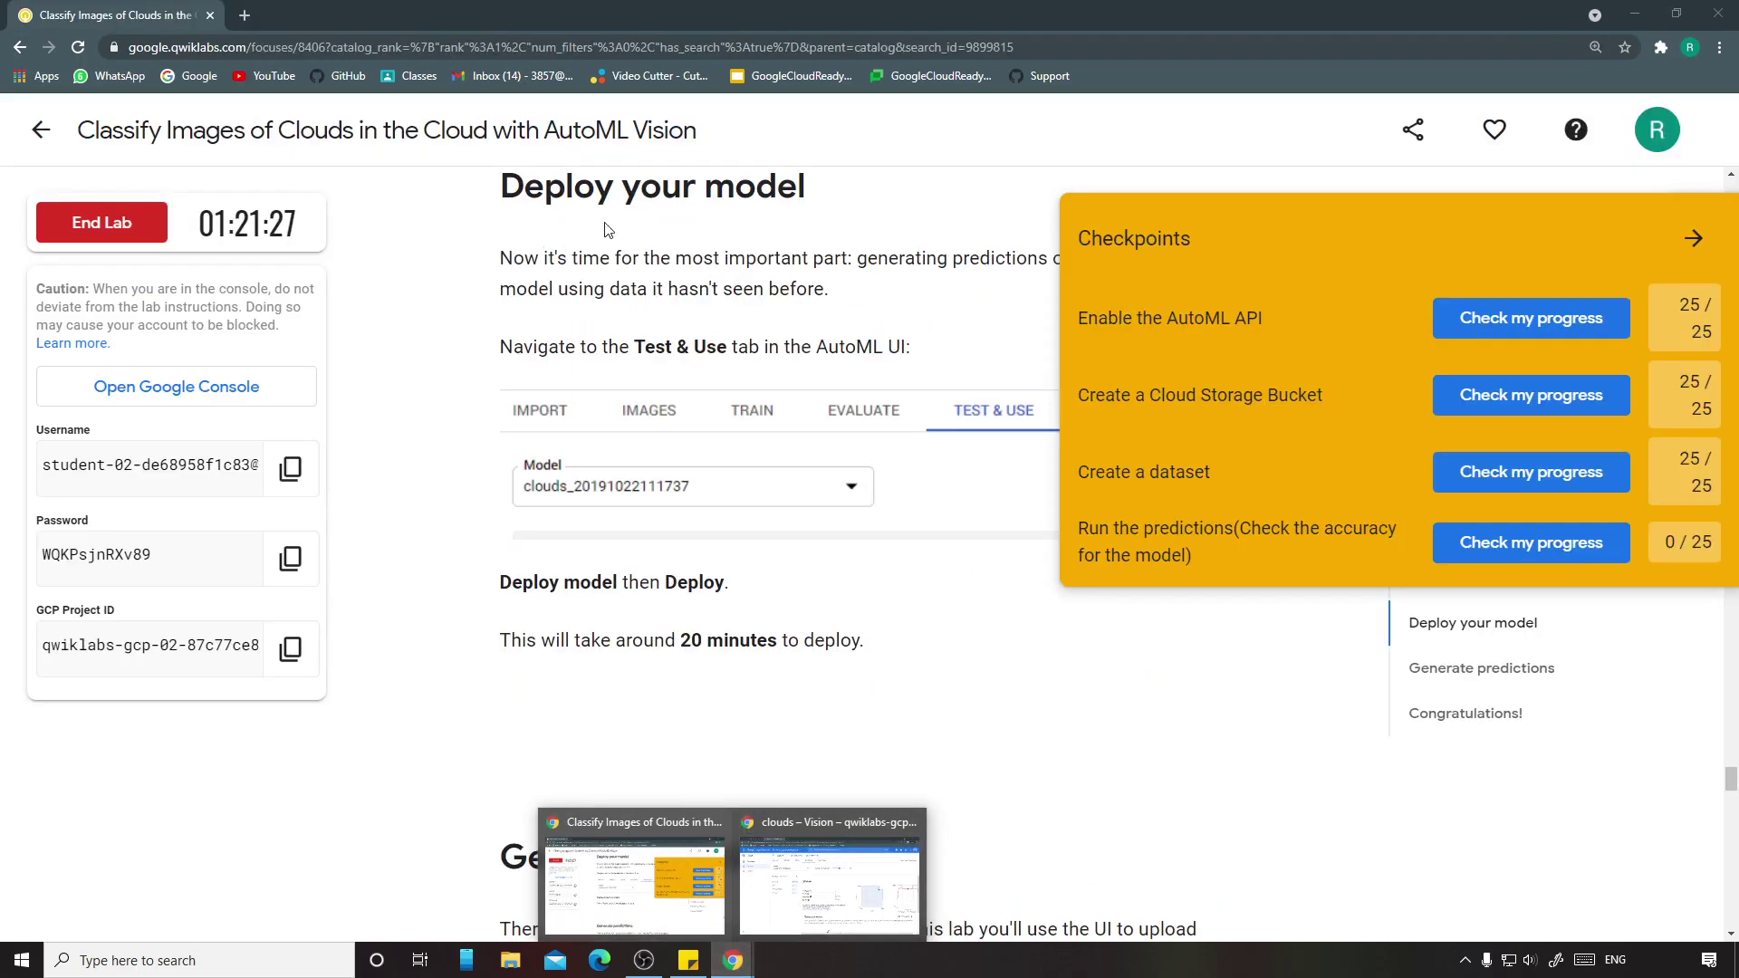
click(841, 820)
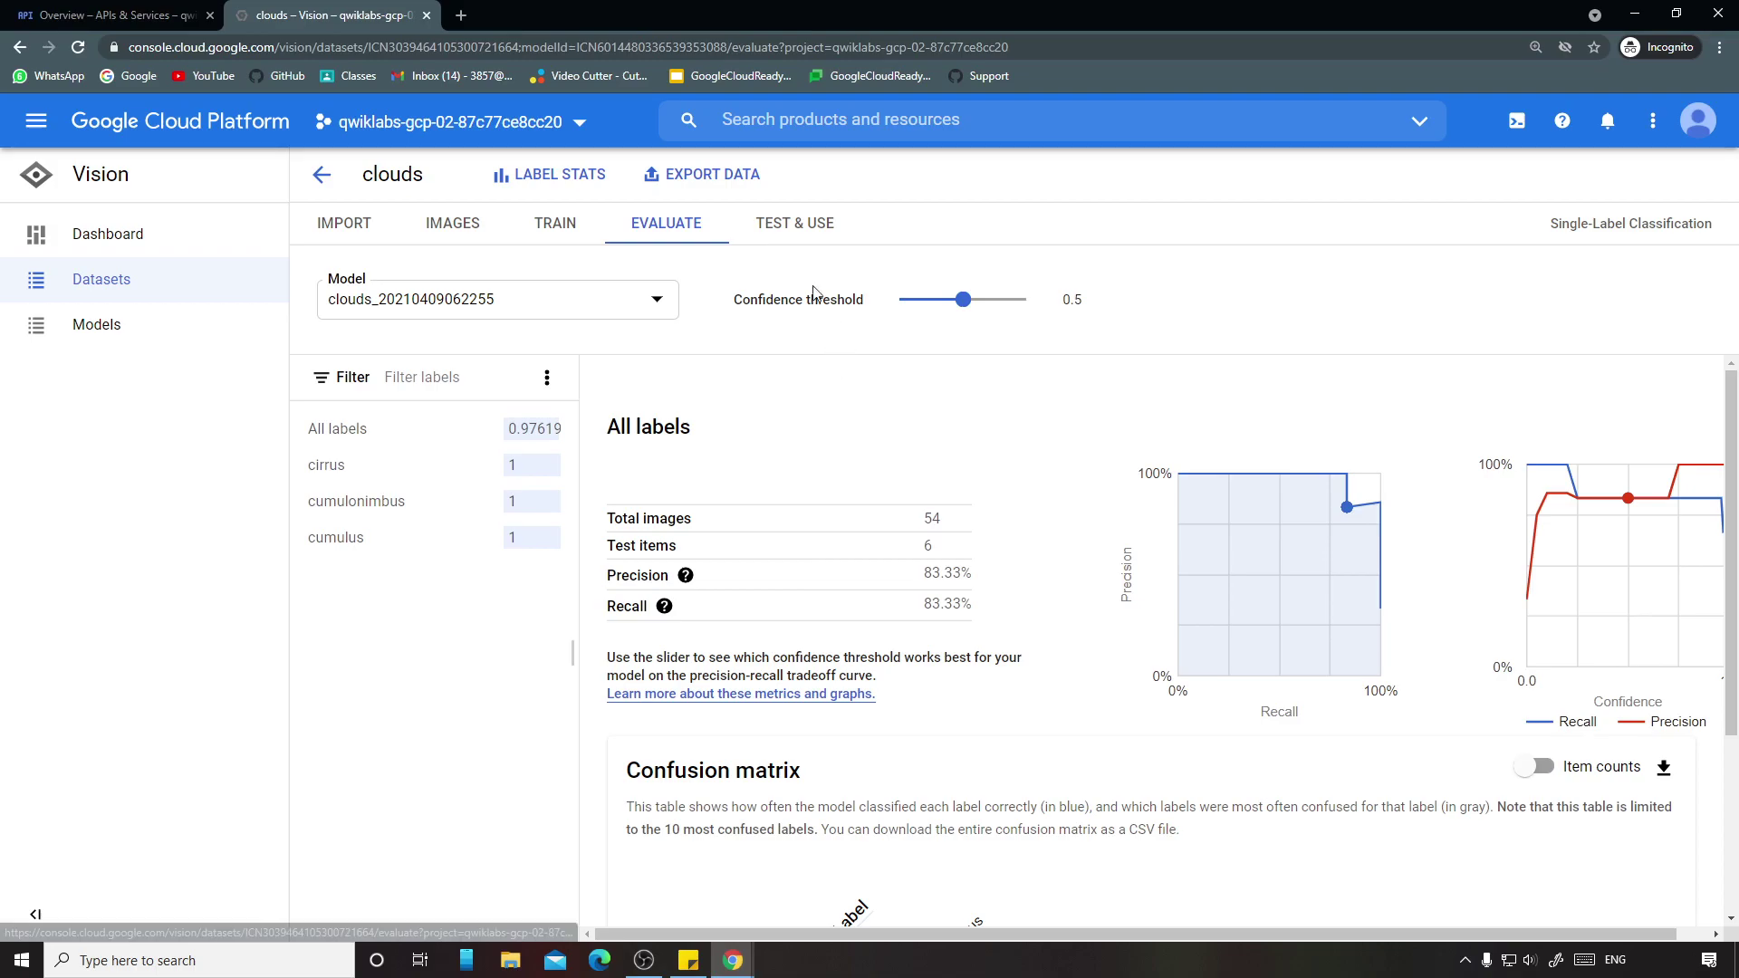
click(796, 232)
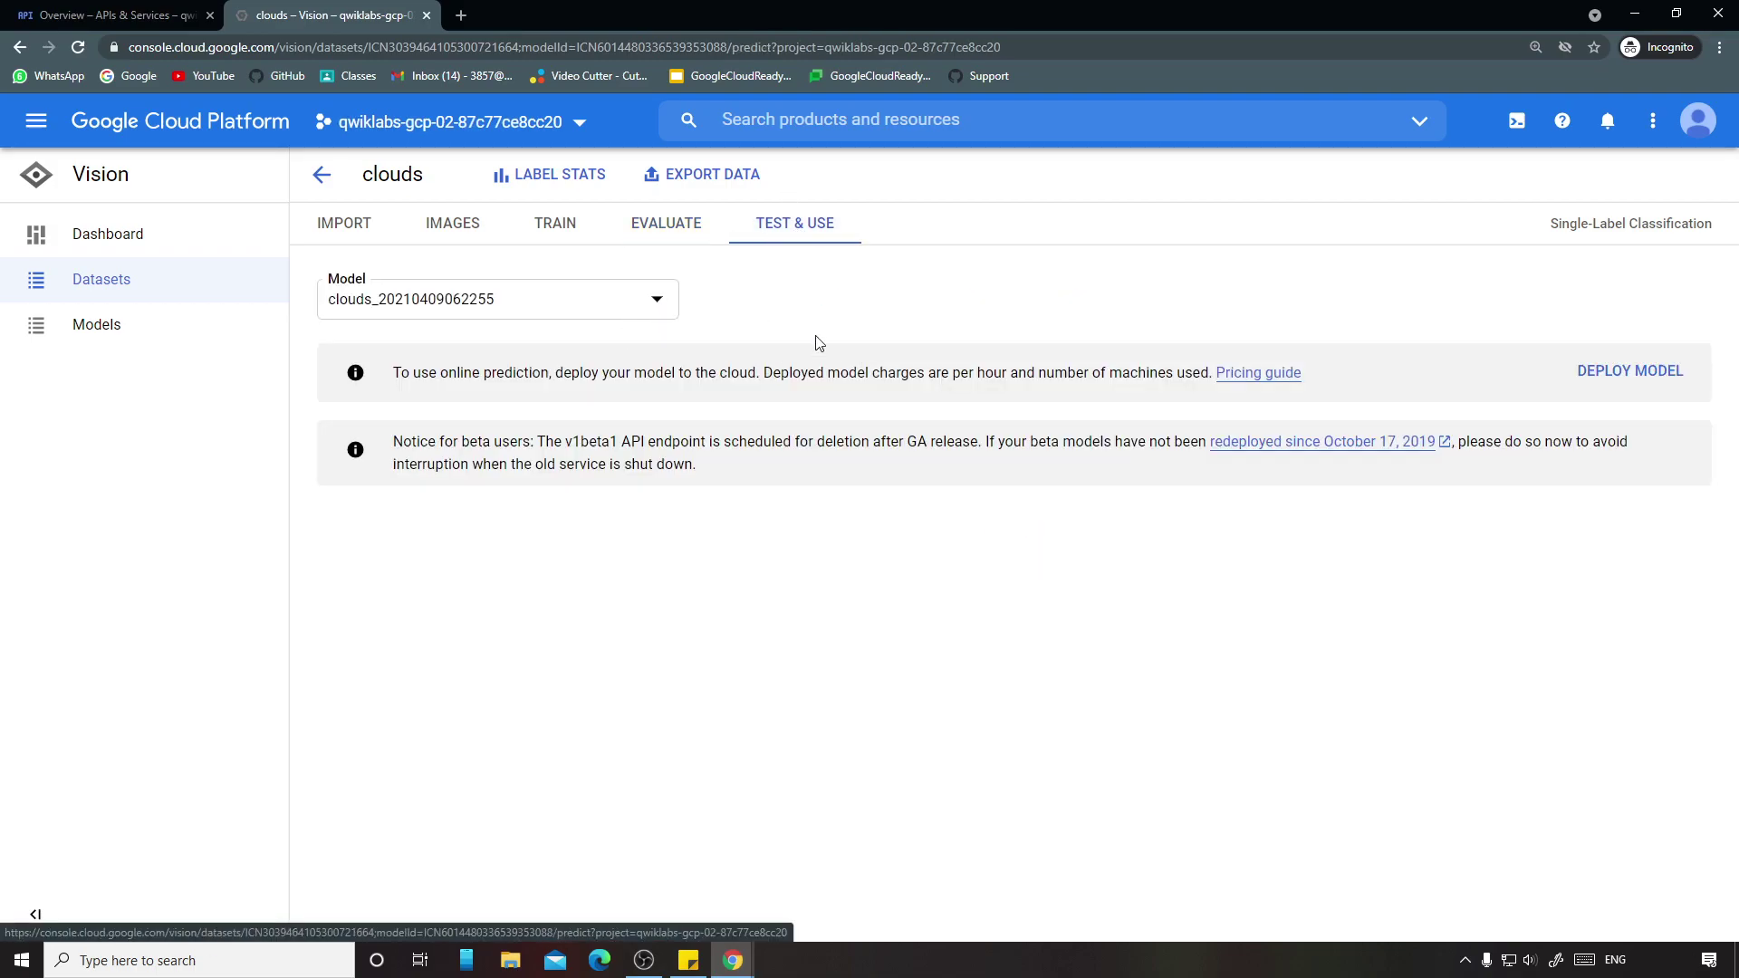
click(1587, 378)
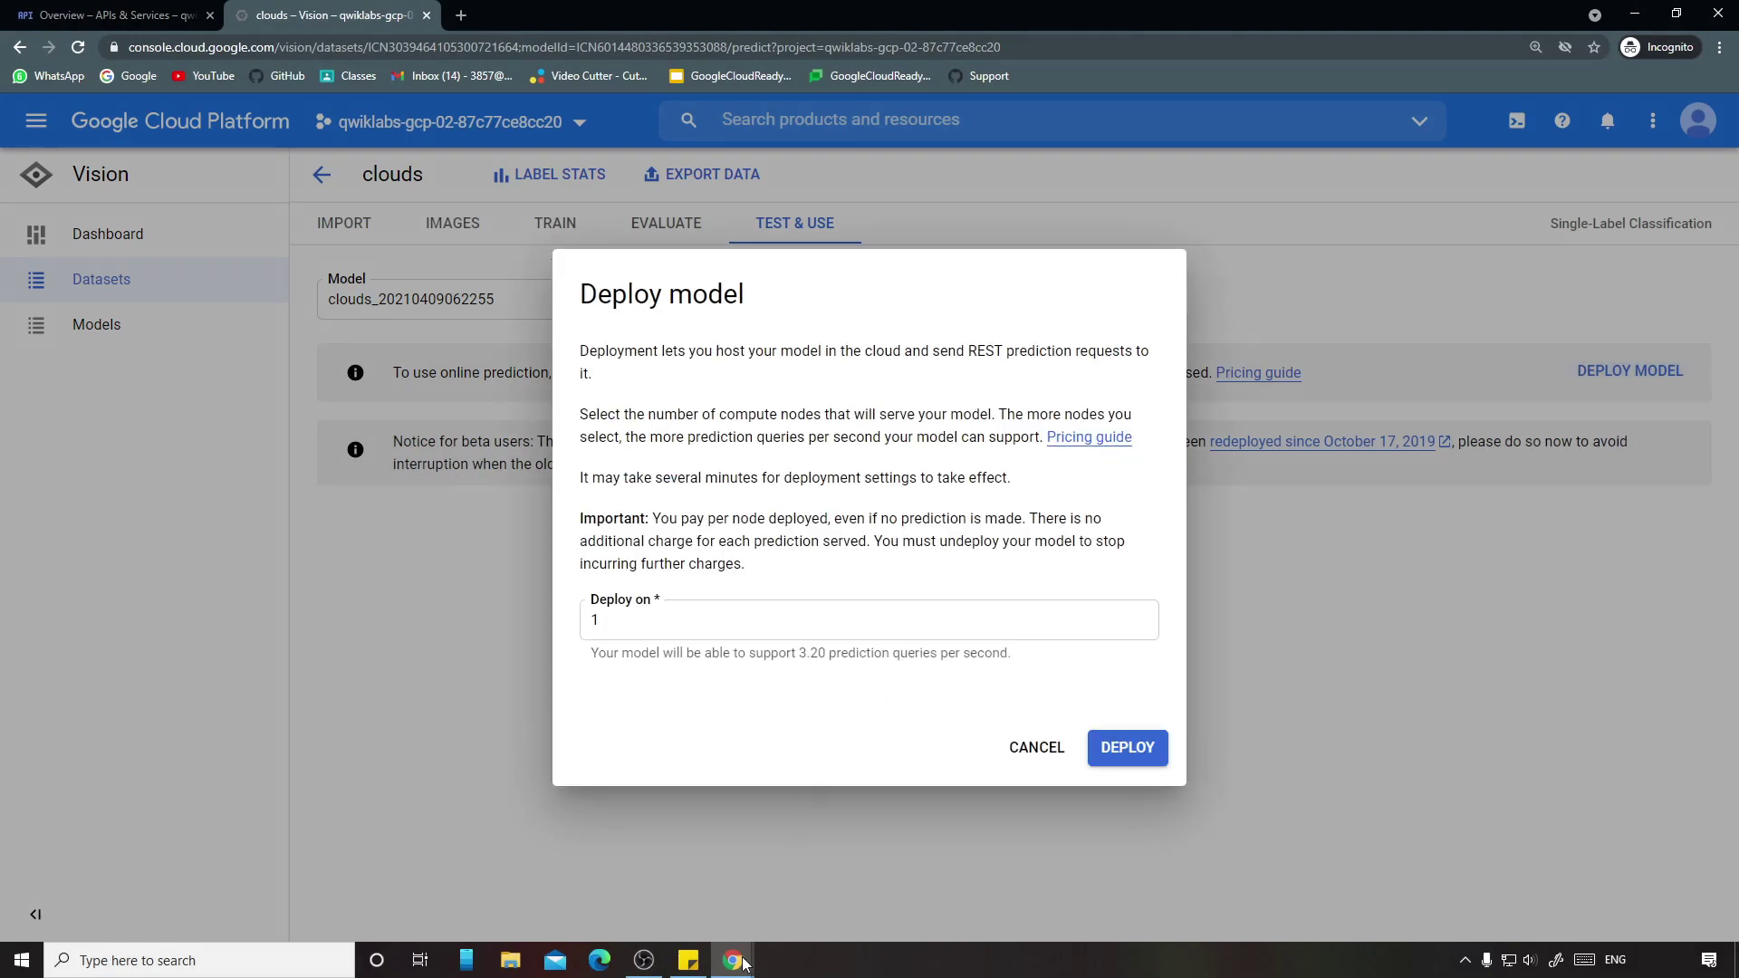
click(634, 883)
scroll(634, 886, down, 4)
scroll(788, 718, up, 4)
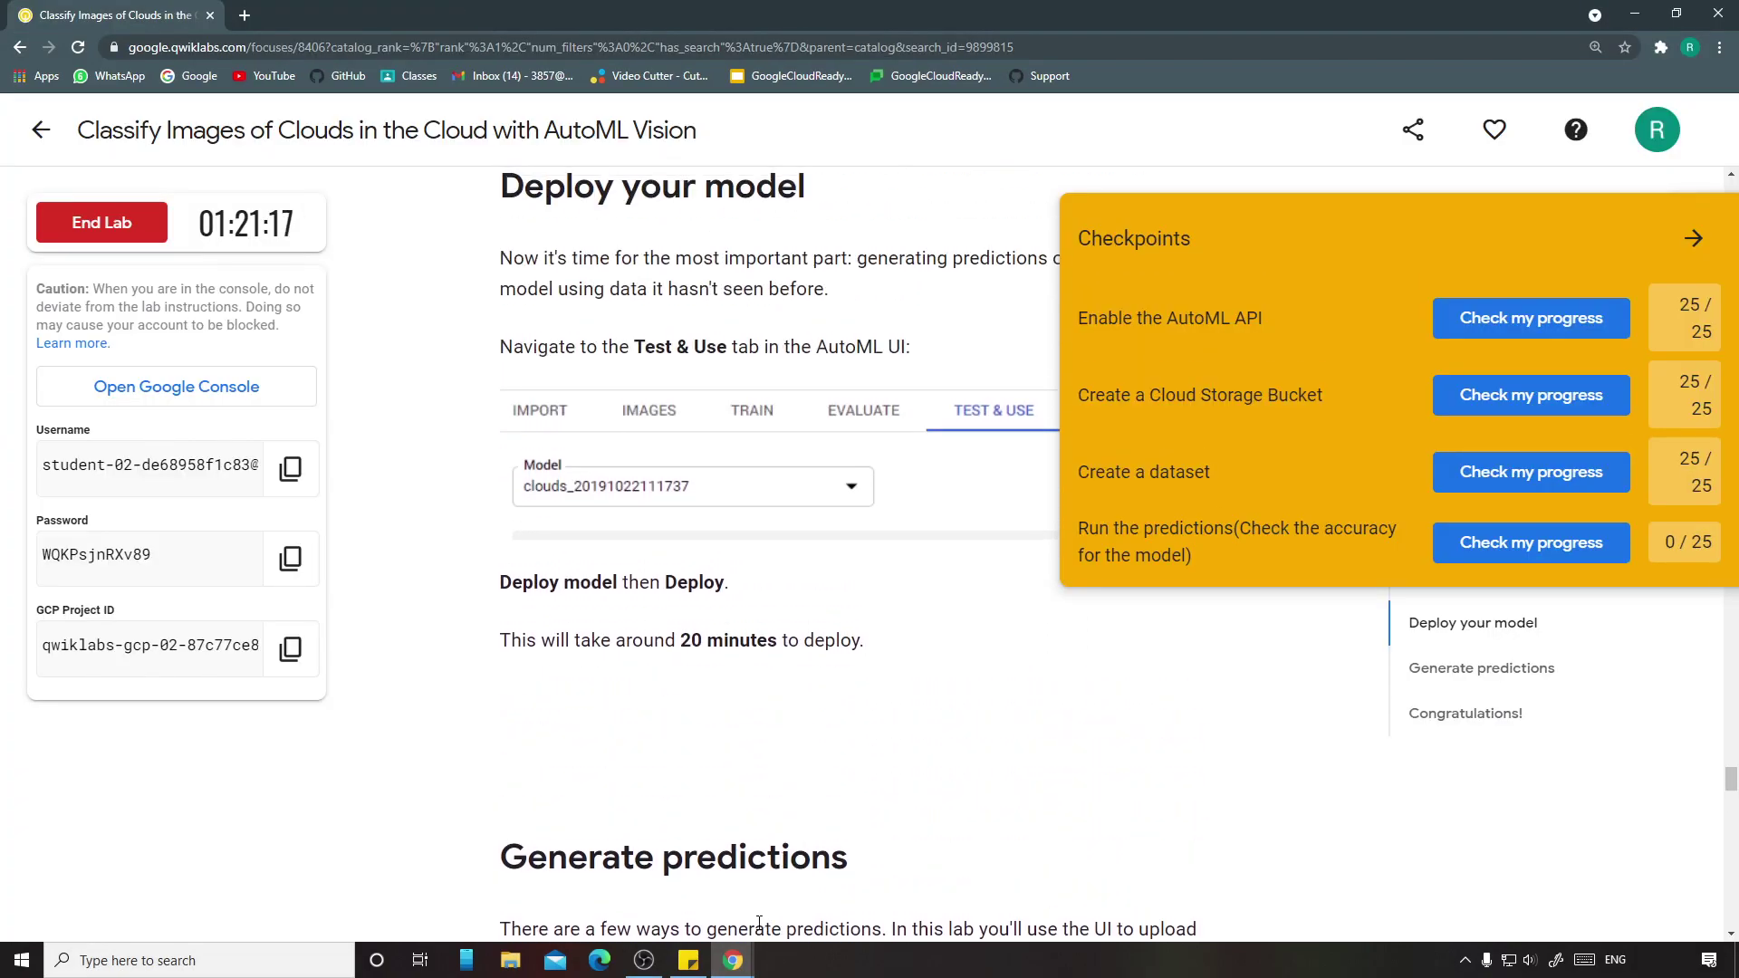
click(953, 847)
click(1128, 748)
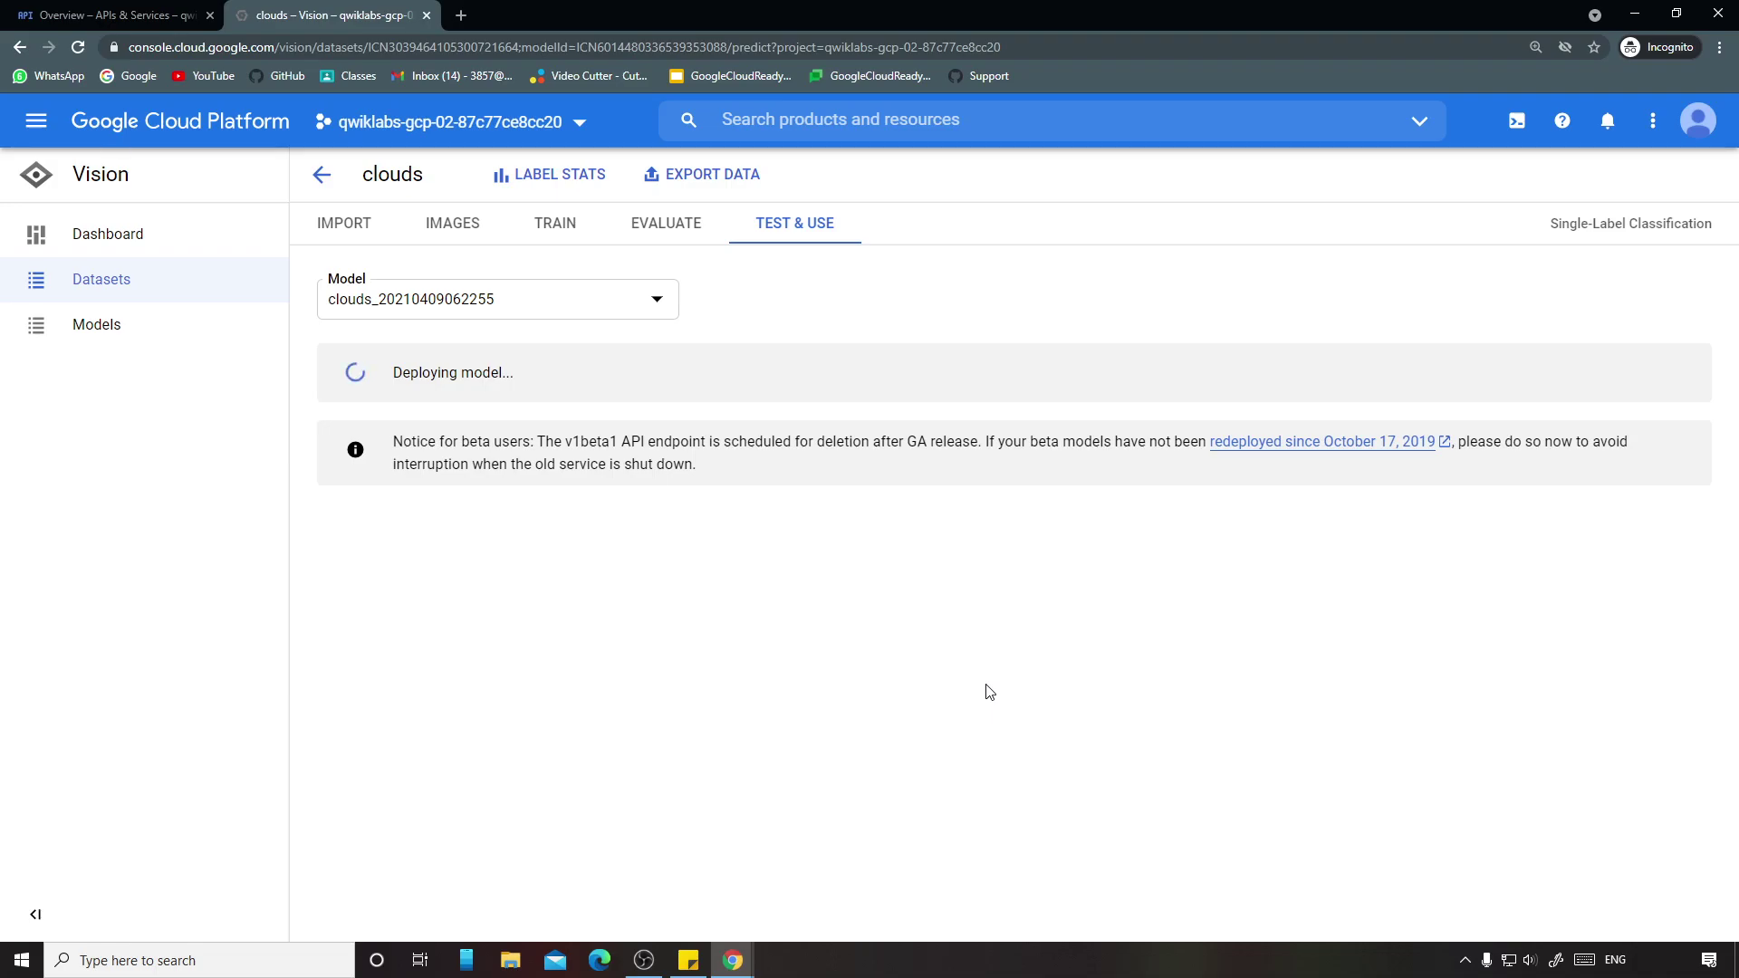
Step: Switch to the lab, check the progress of the "Run the predictions" checkpoint and dismiss the resulting messages
click(733, 959)
click(842, 874)
click(1603, 548)
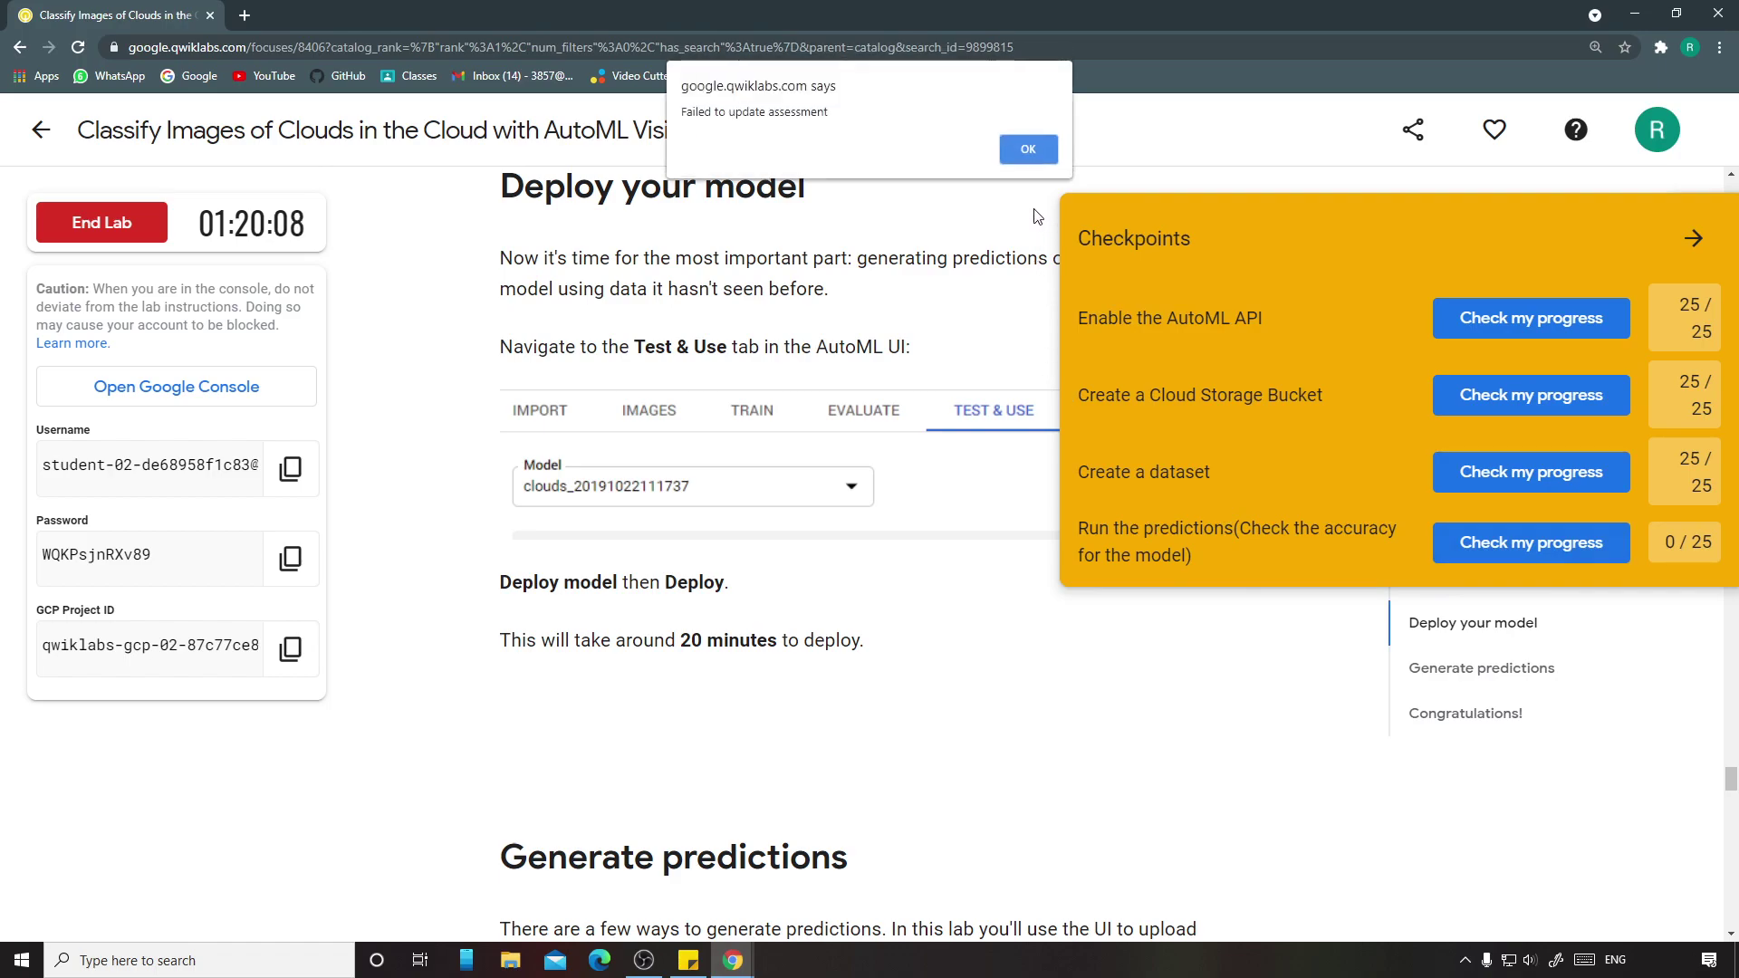
click(1030, 152)
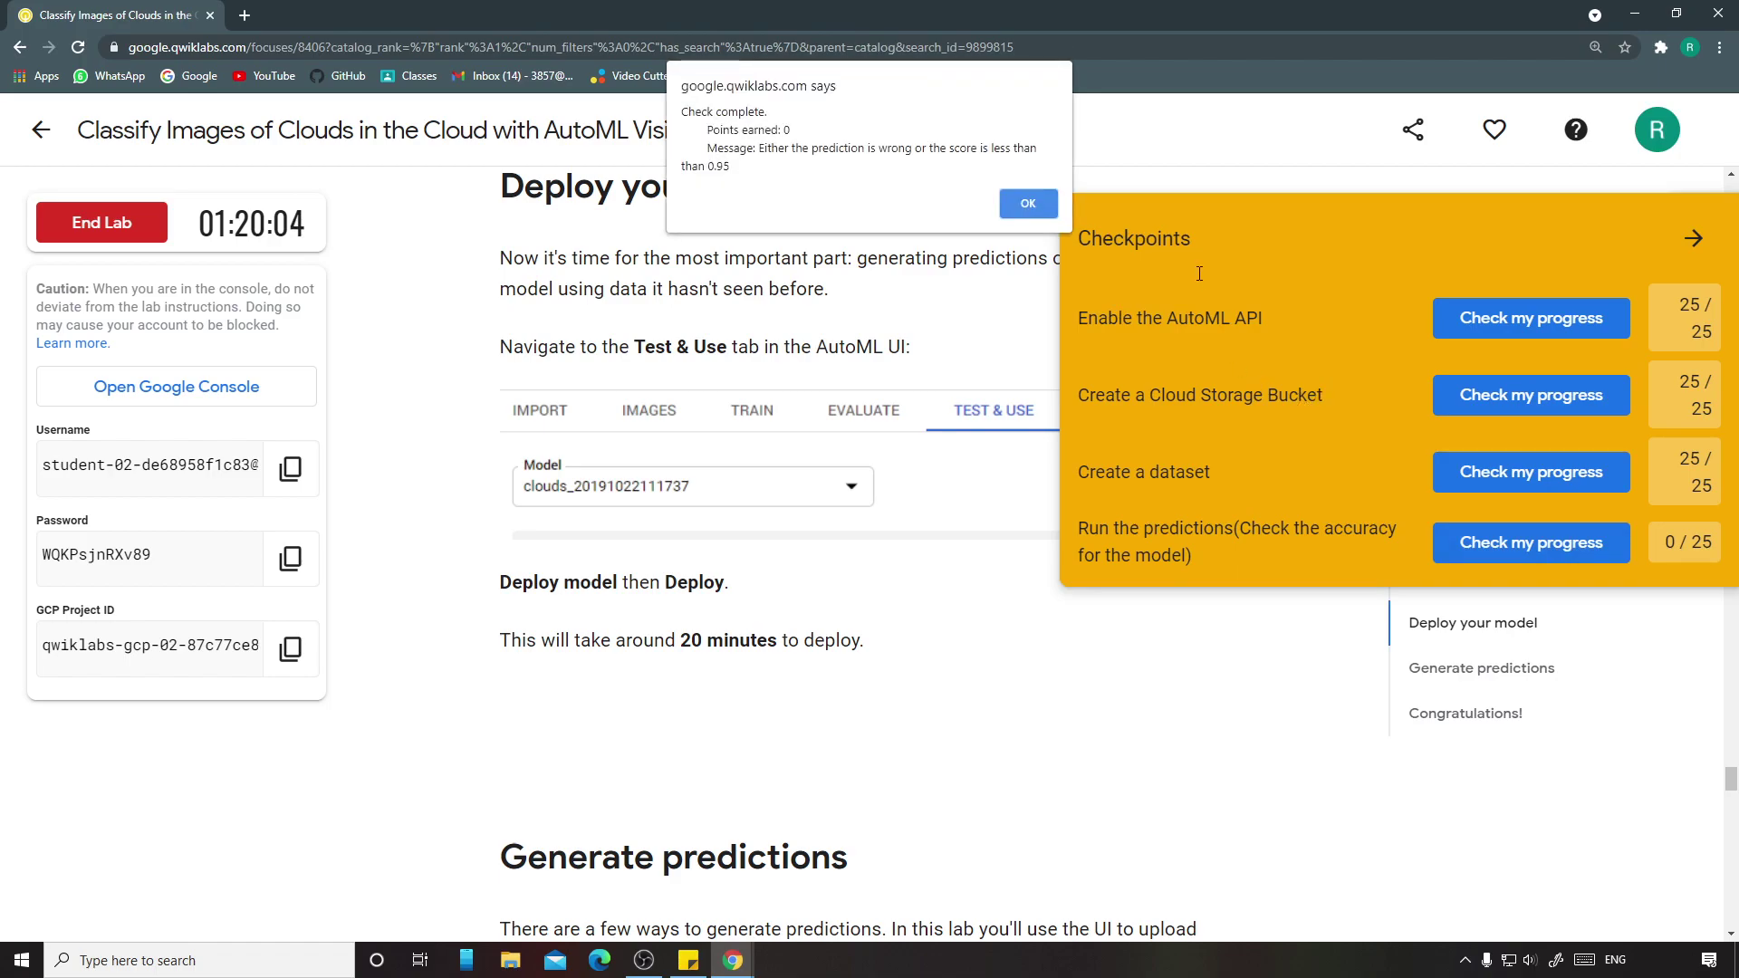
click(1028, 203)
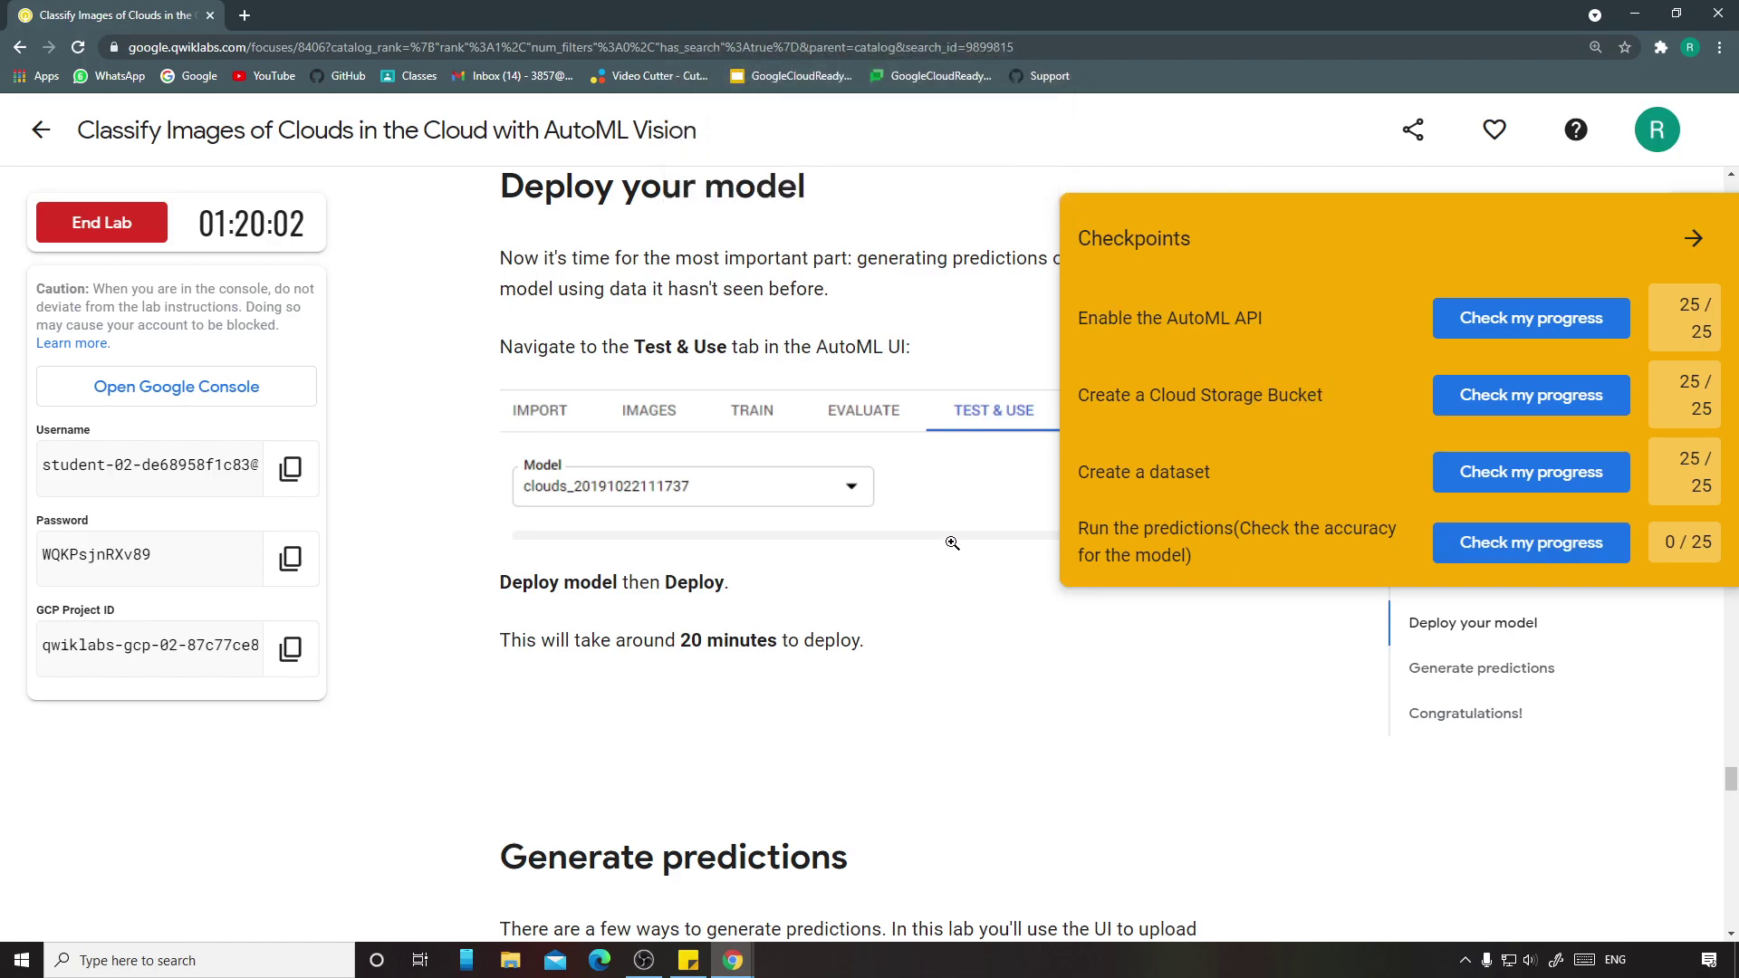
Step: Check the model's deployment status in the console, and return to the lab's deployment instructions
mouse_move(744, 953)
click(829, 888)
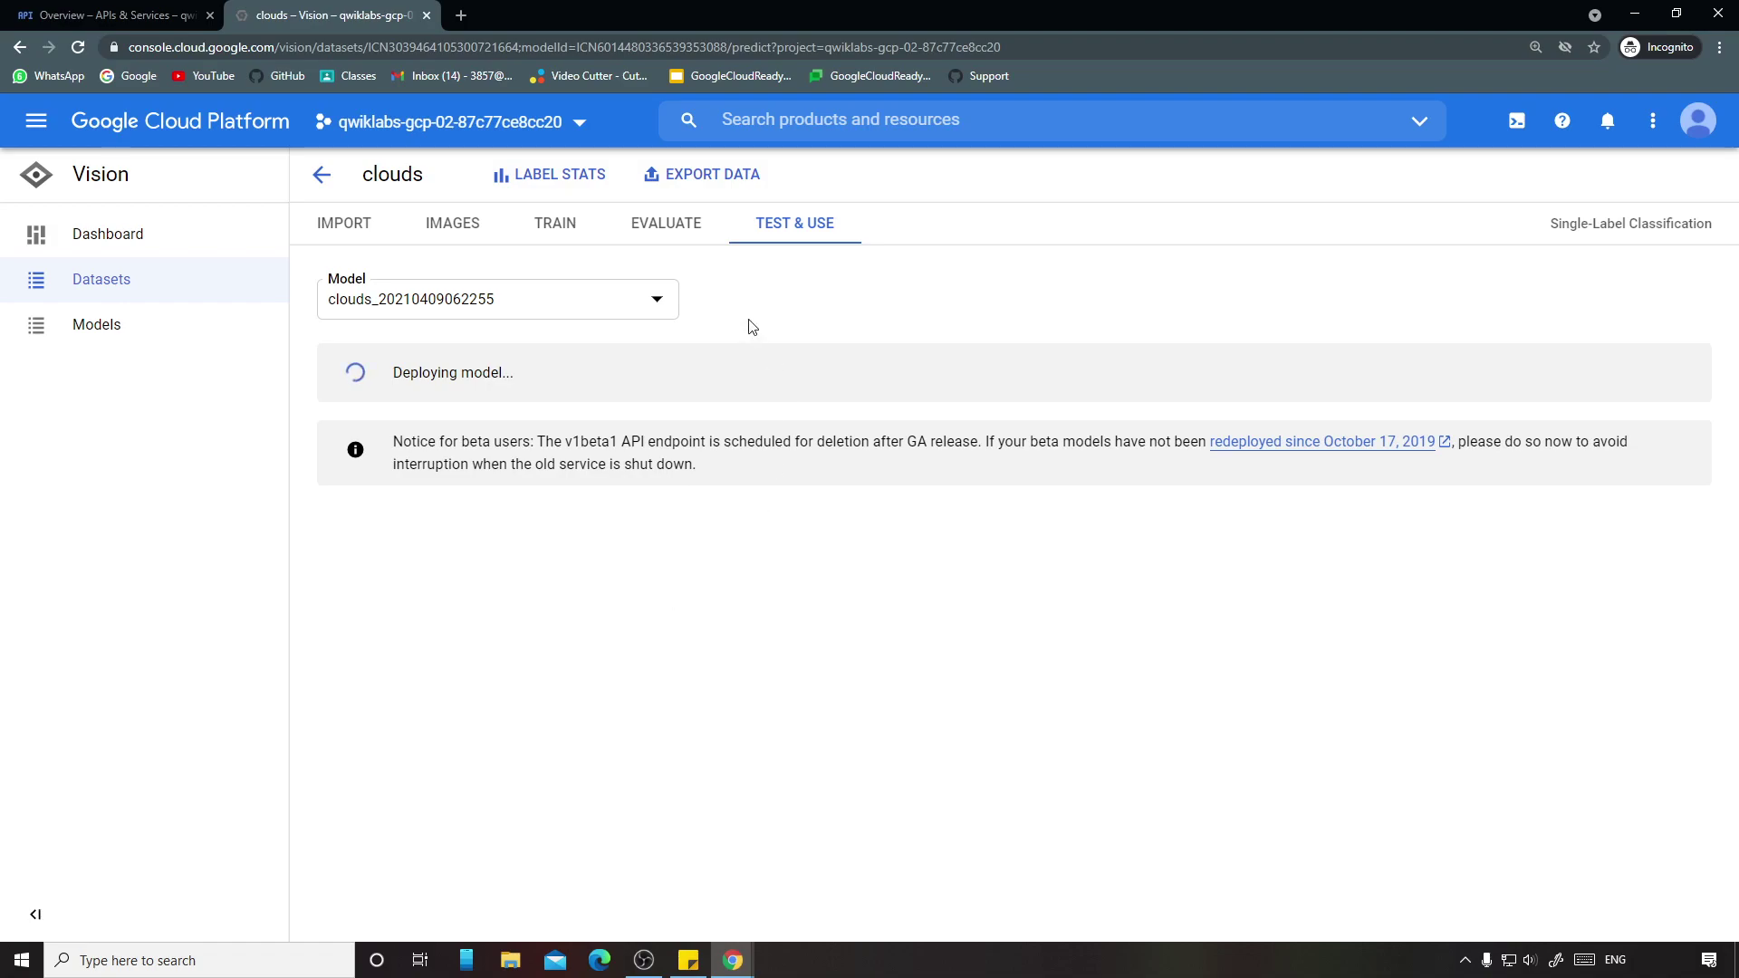
mouse_move(733, 960)
click(652, 870)
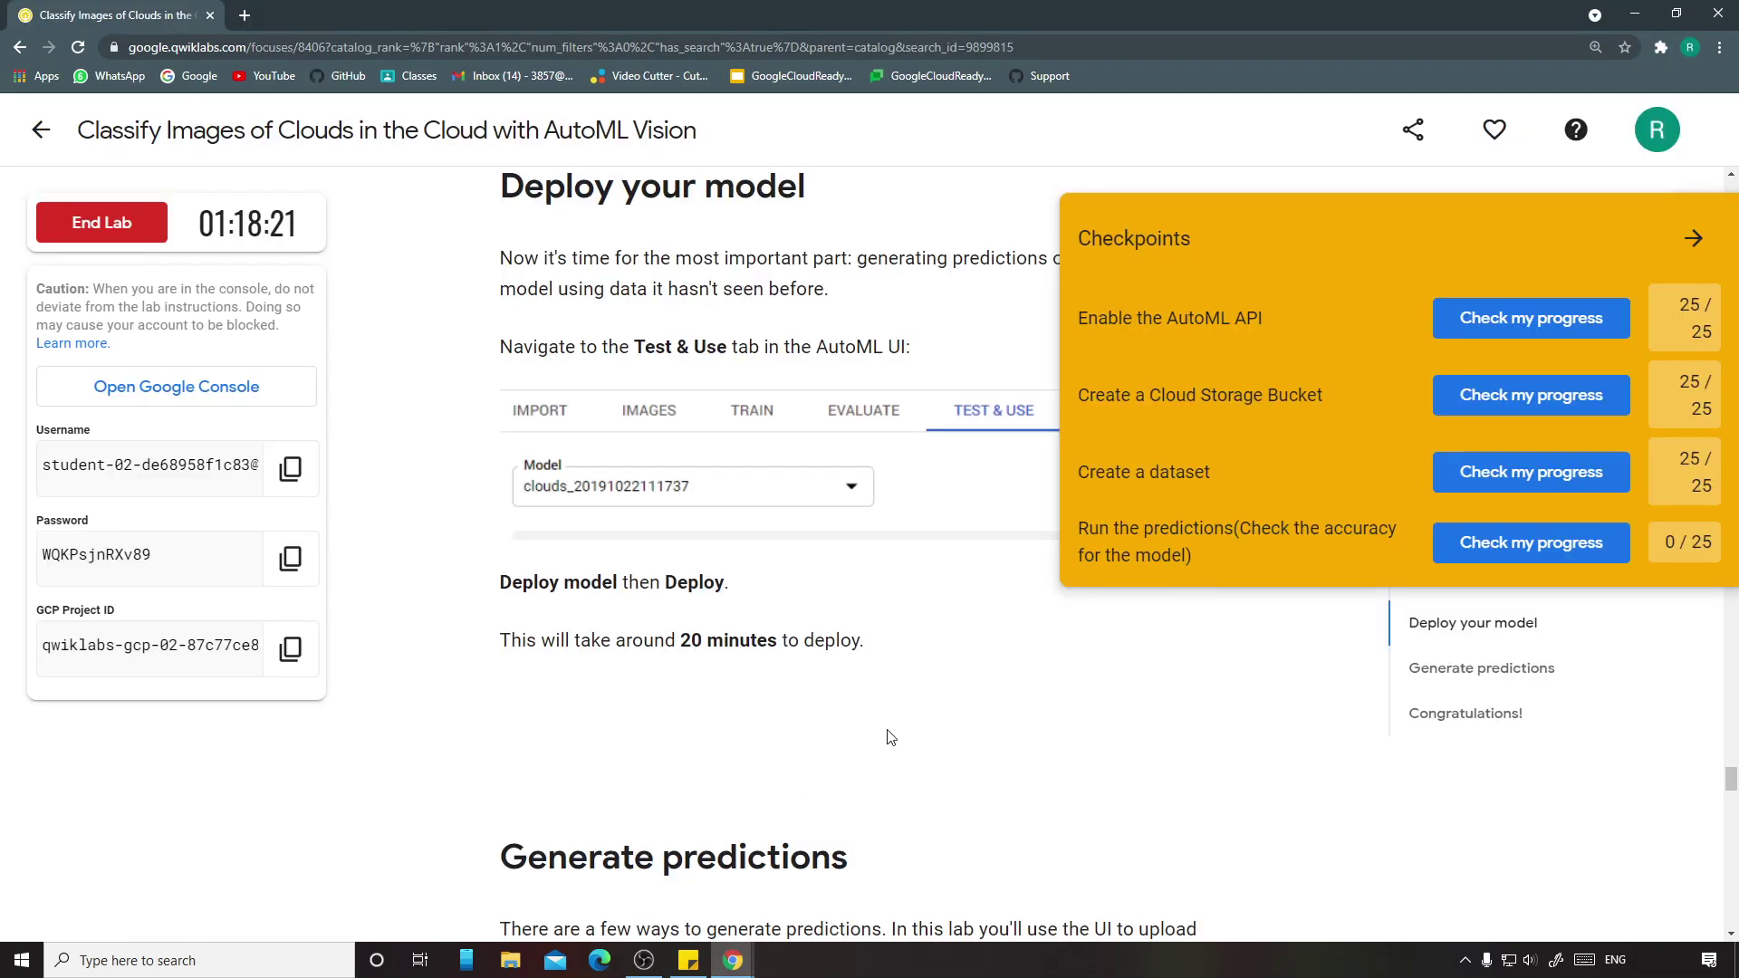
Step: Read the lab's "Generate predictions" section, covering the two sample cloud images, the upload instructions and the example prediction
scroll(897, 724, down, 5)
scroll(887, 715, up, 5)
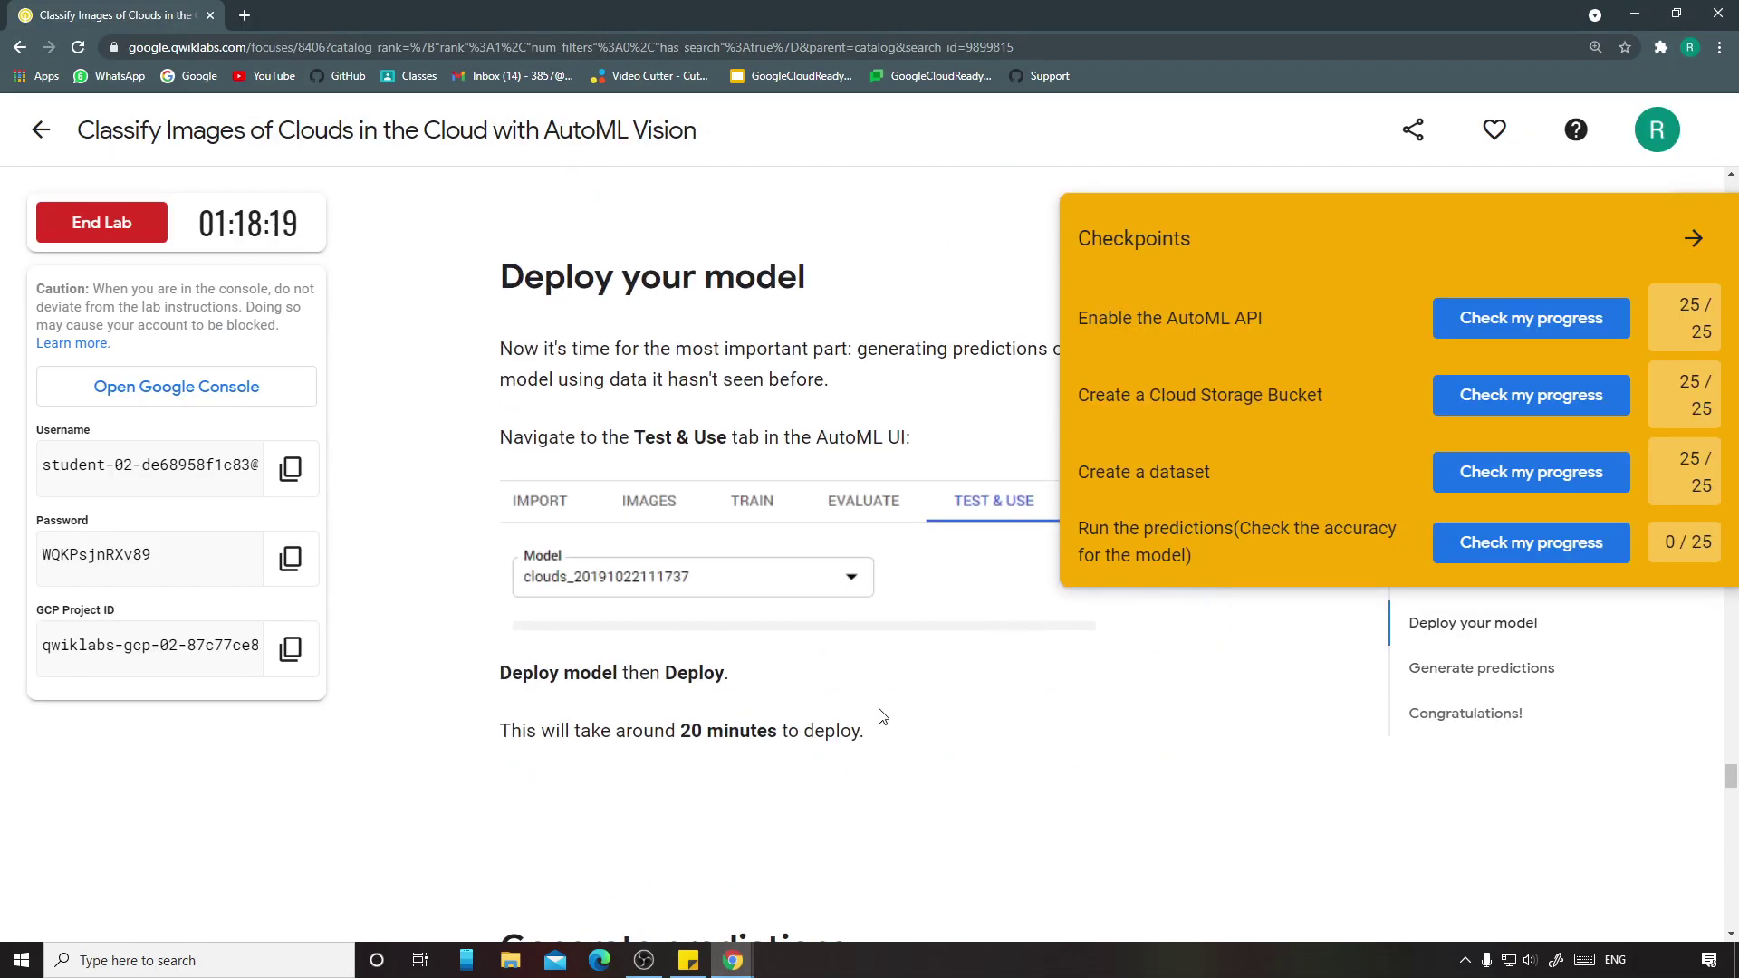
scroll(883, 717, down, 12)
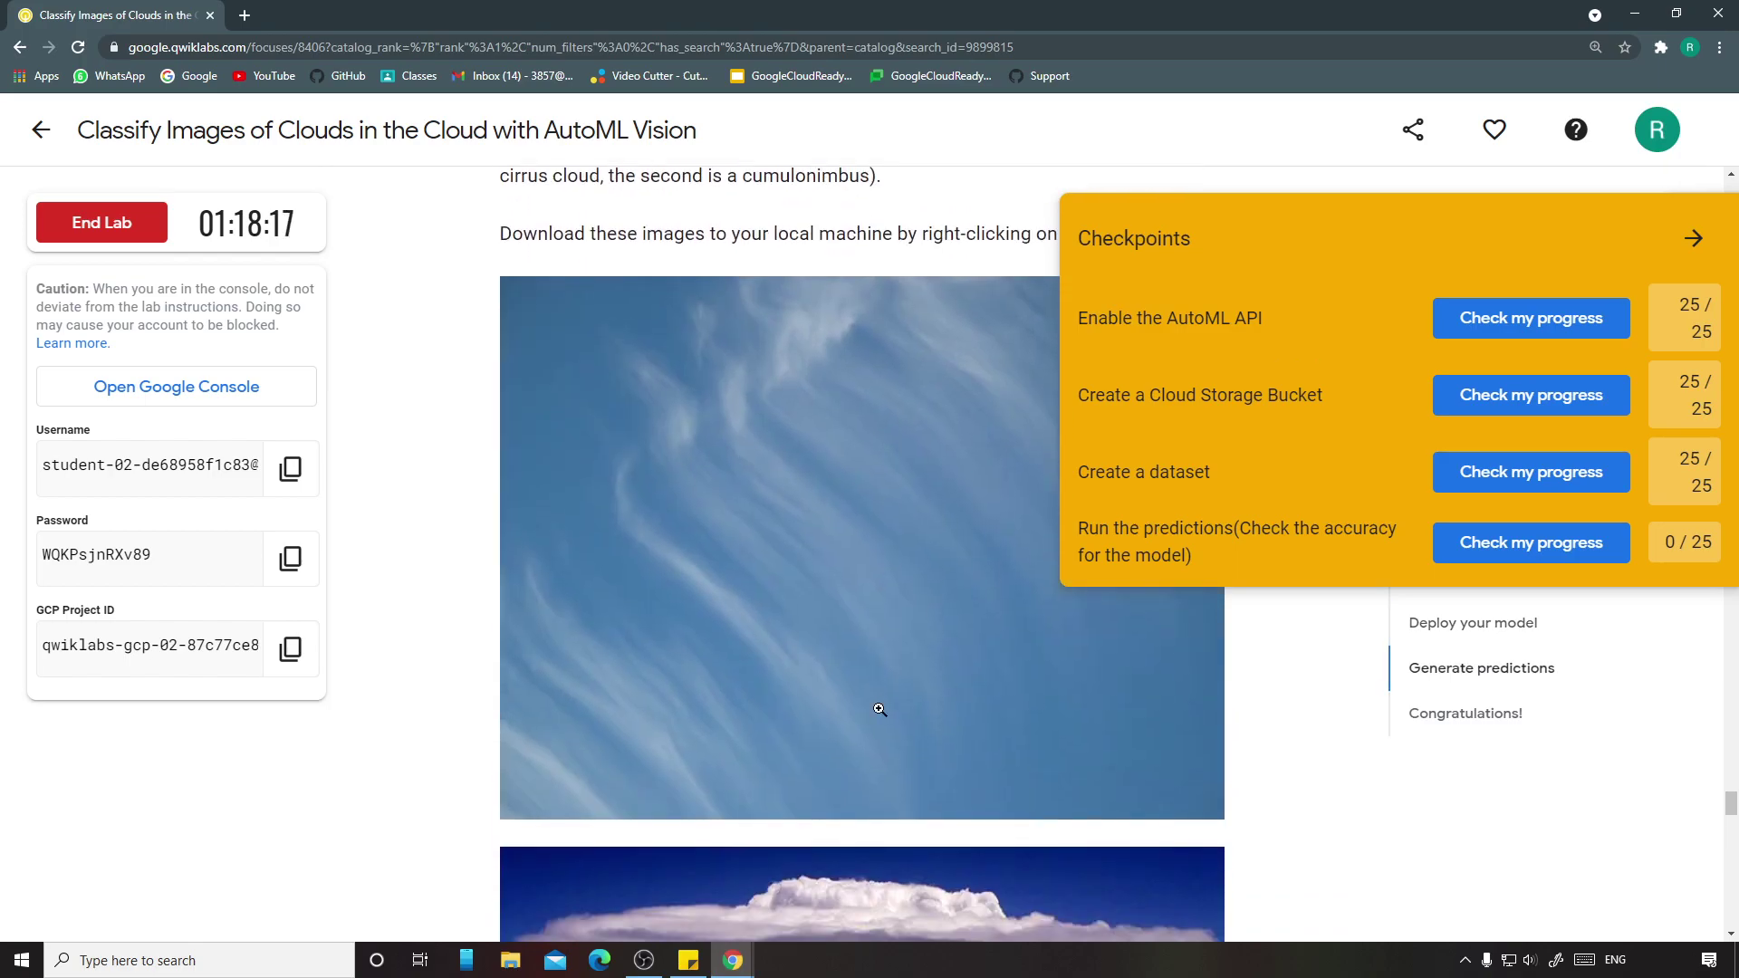
scroll(877, 708, down, 8)
scroll(877, 708, up, 18)
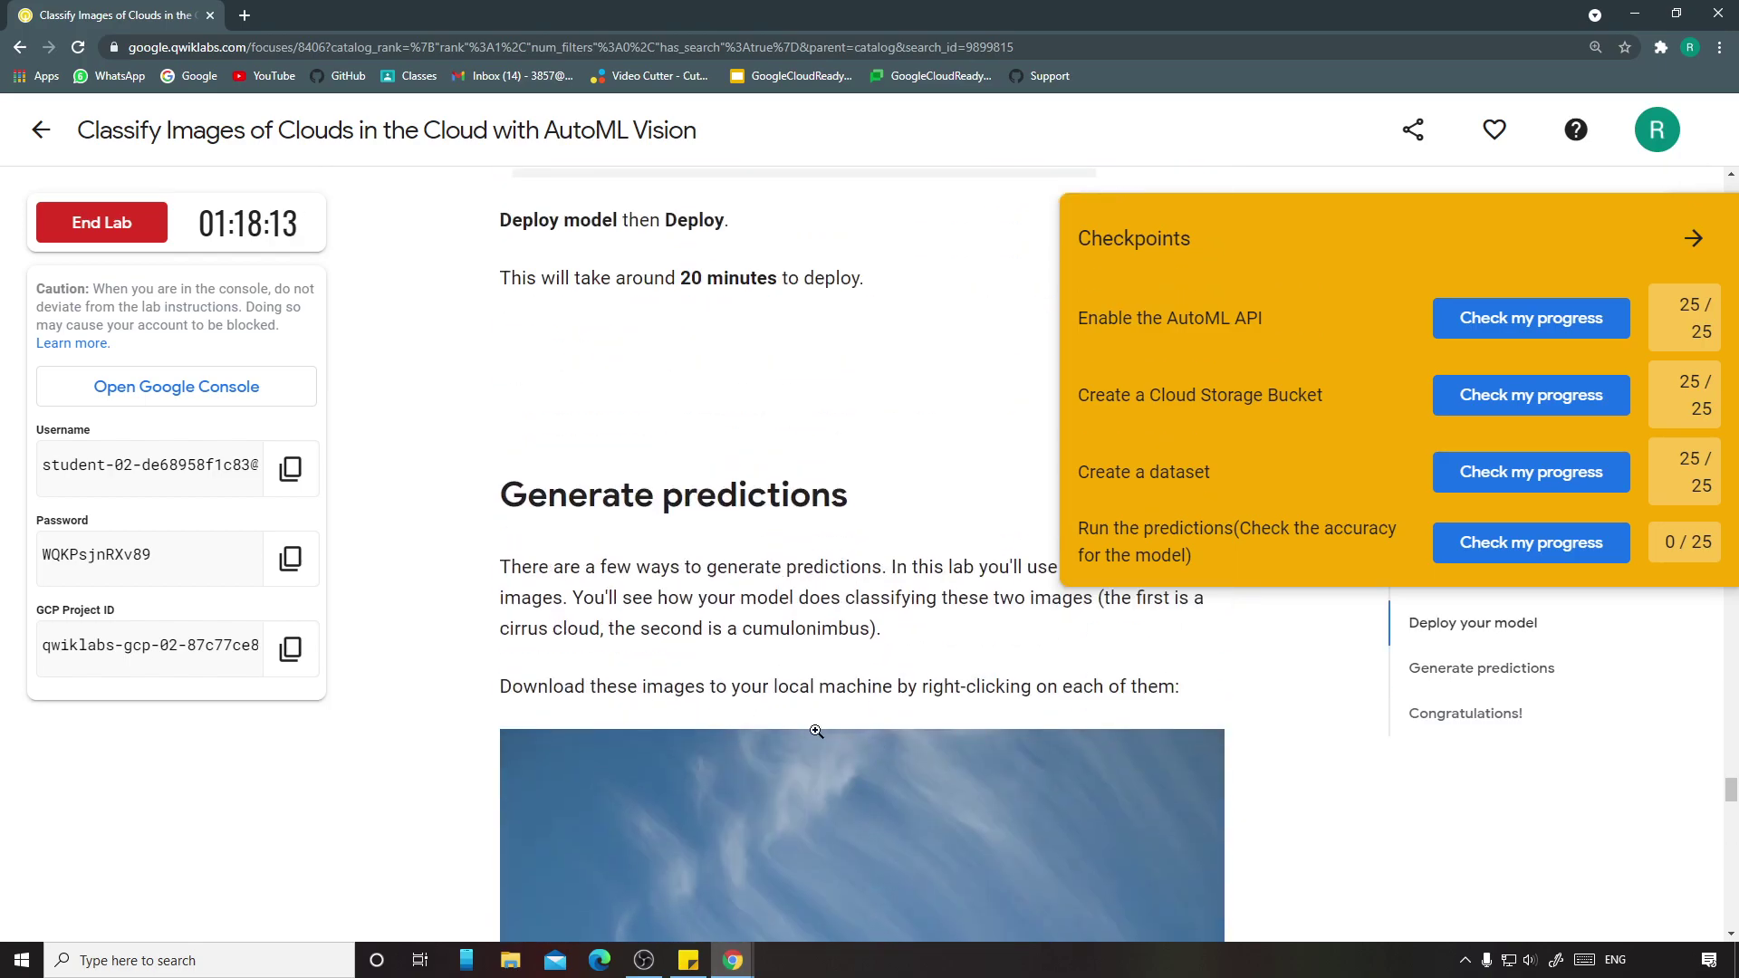
scroll(816, 731, down, 18)
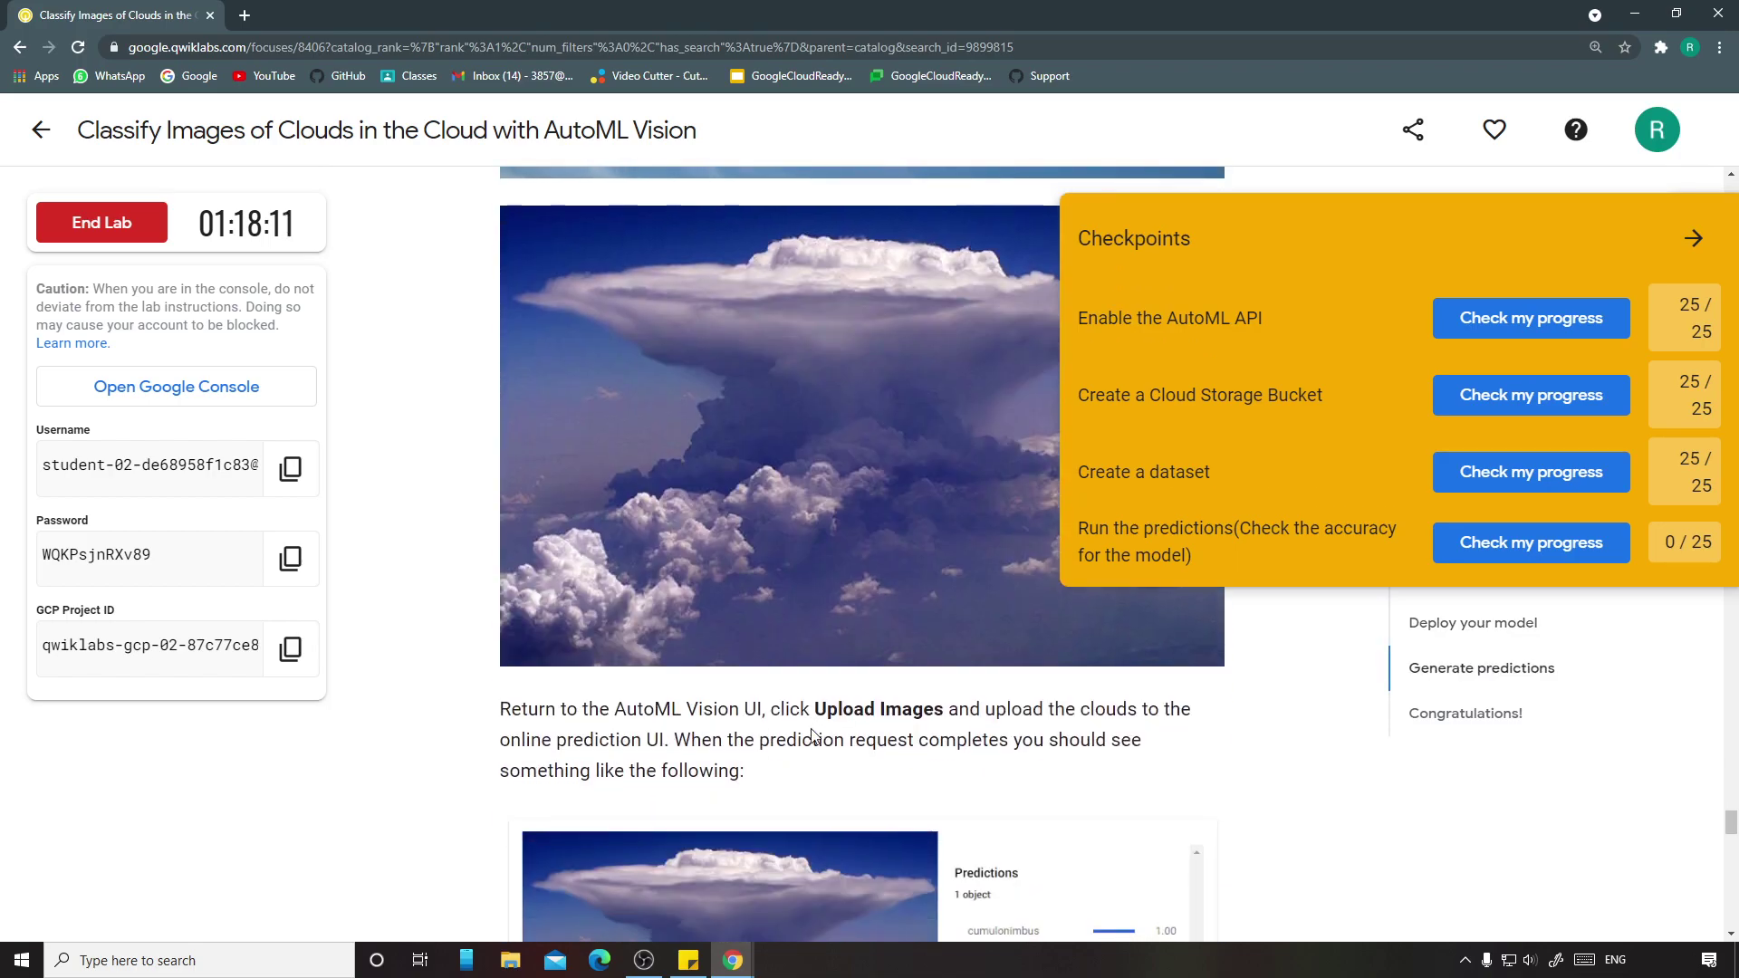
scroll(815, 736, down, 5)
scroll(814, 736, down, 3)
scroll(814, 736, up, 5)
scroll(814, 736, up, 5)
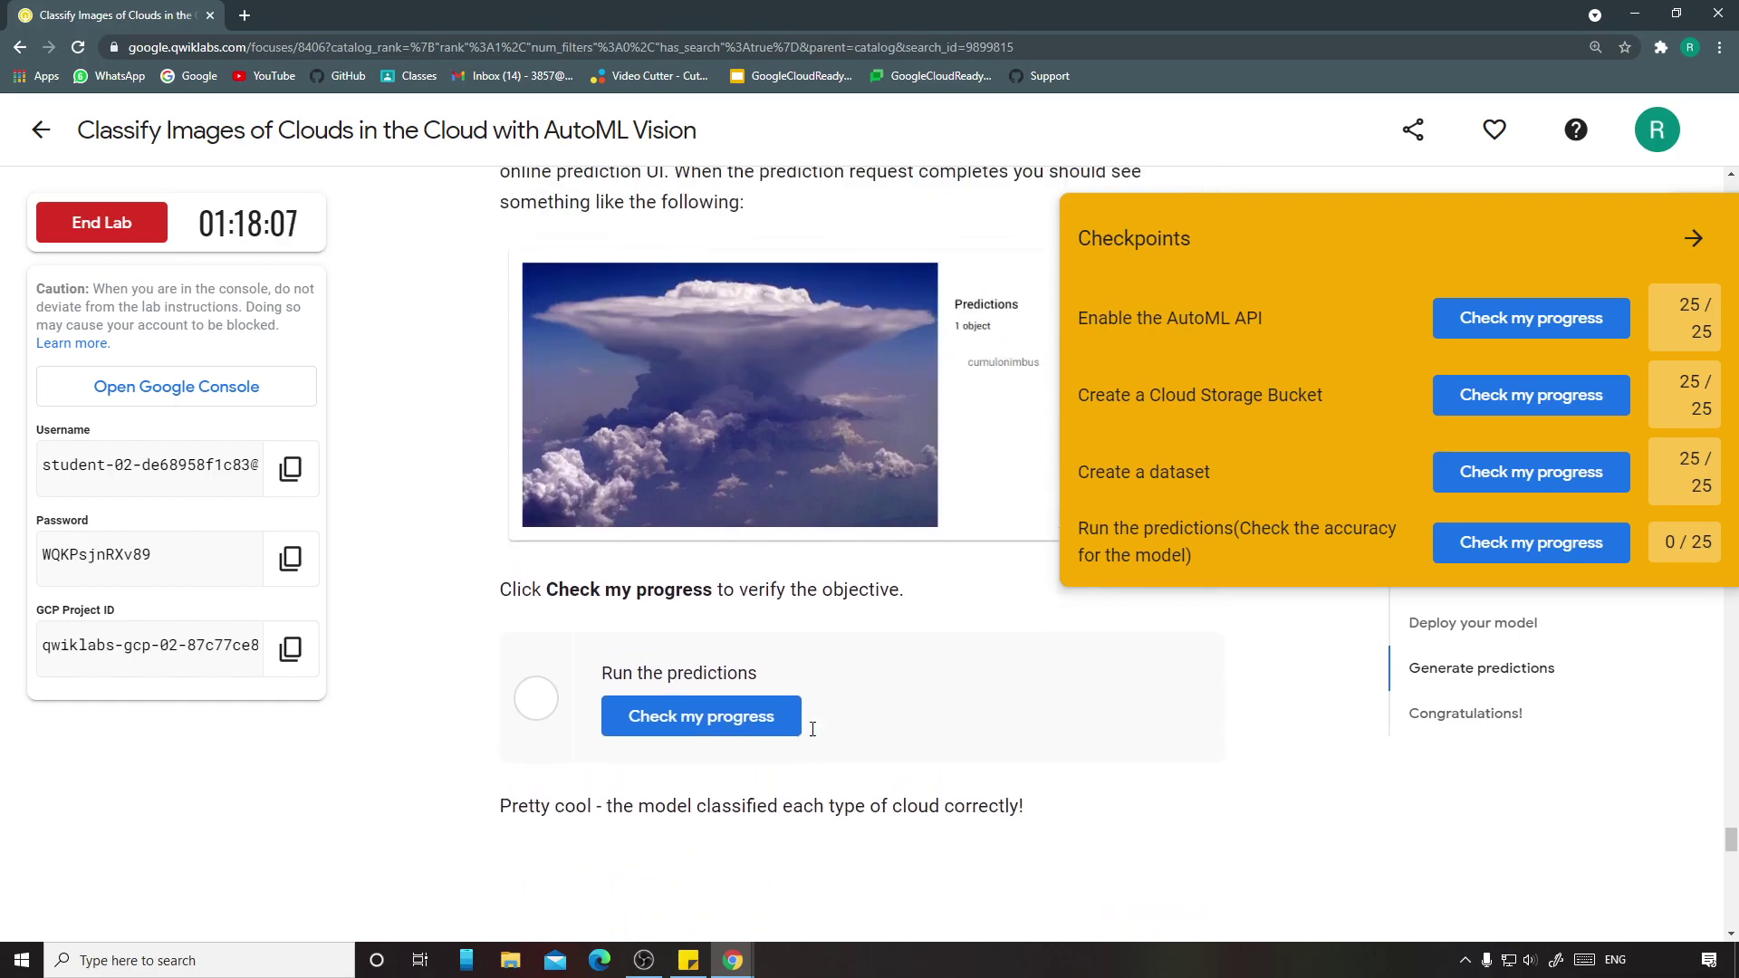
scroll(812, 728, up, 5)
scroll(812, 728, down, 4)
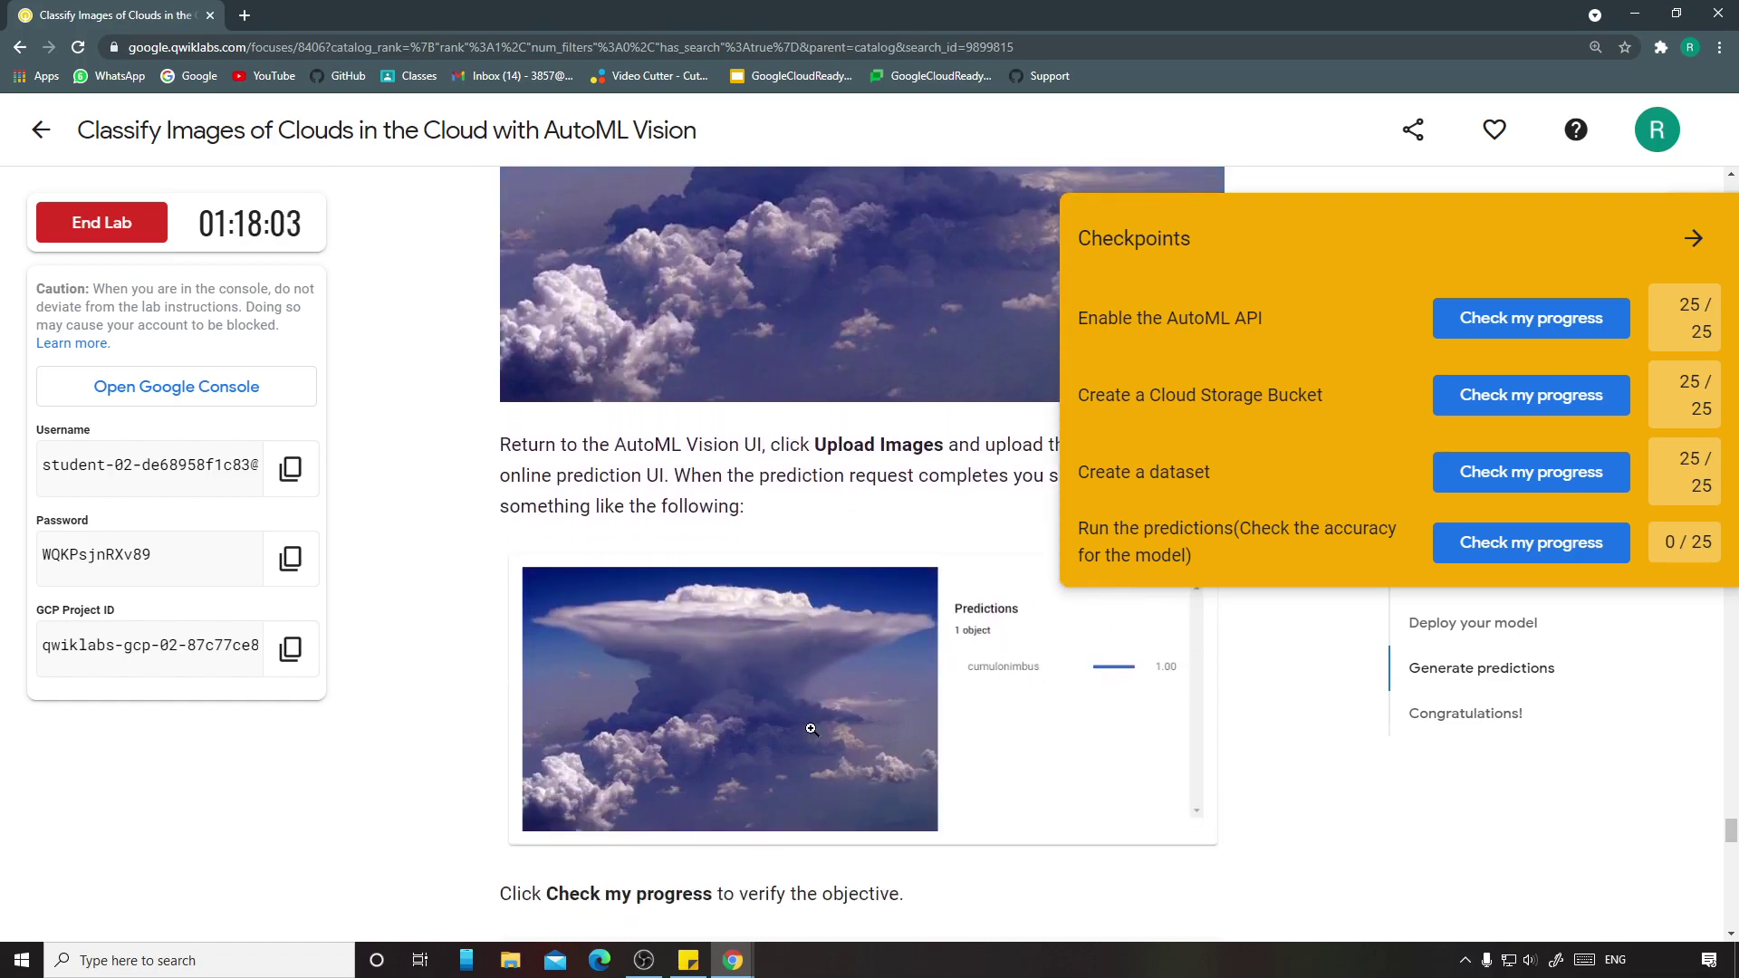
scroll(811, 729, up, 1)
scroll(812, 729, up, 4)
scroll(812, 735, down, 2)
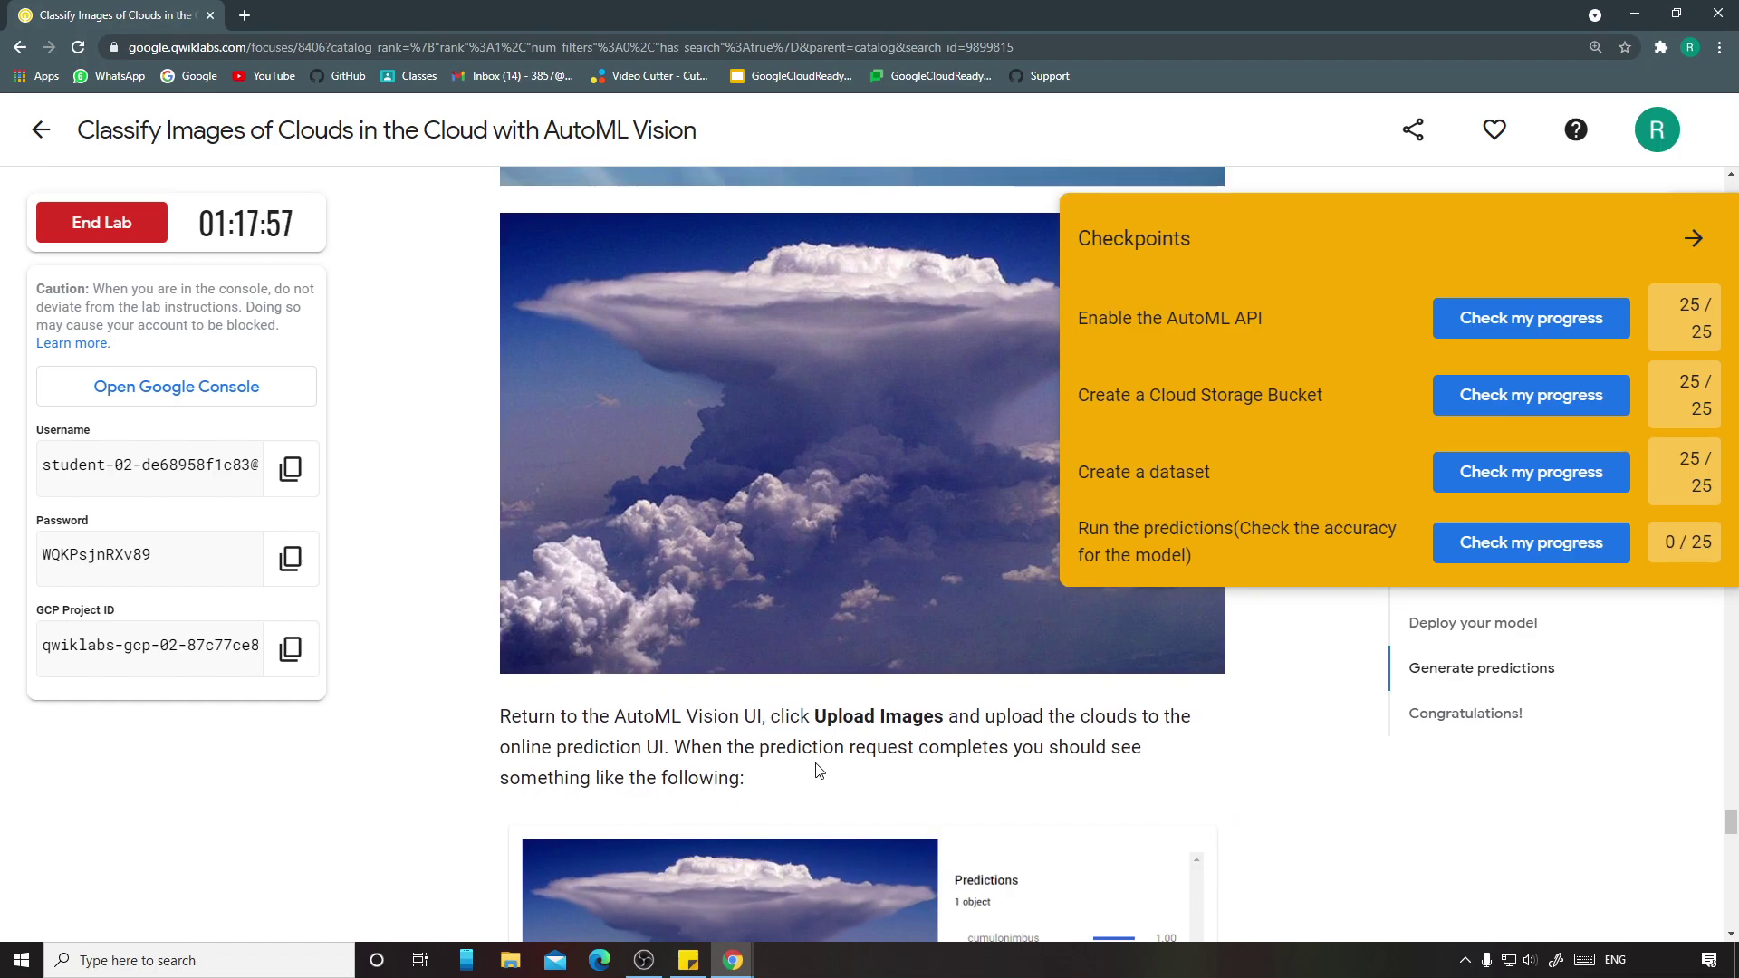
scroll(826, 771, down, 1)
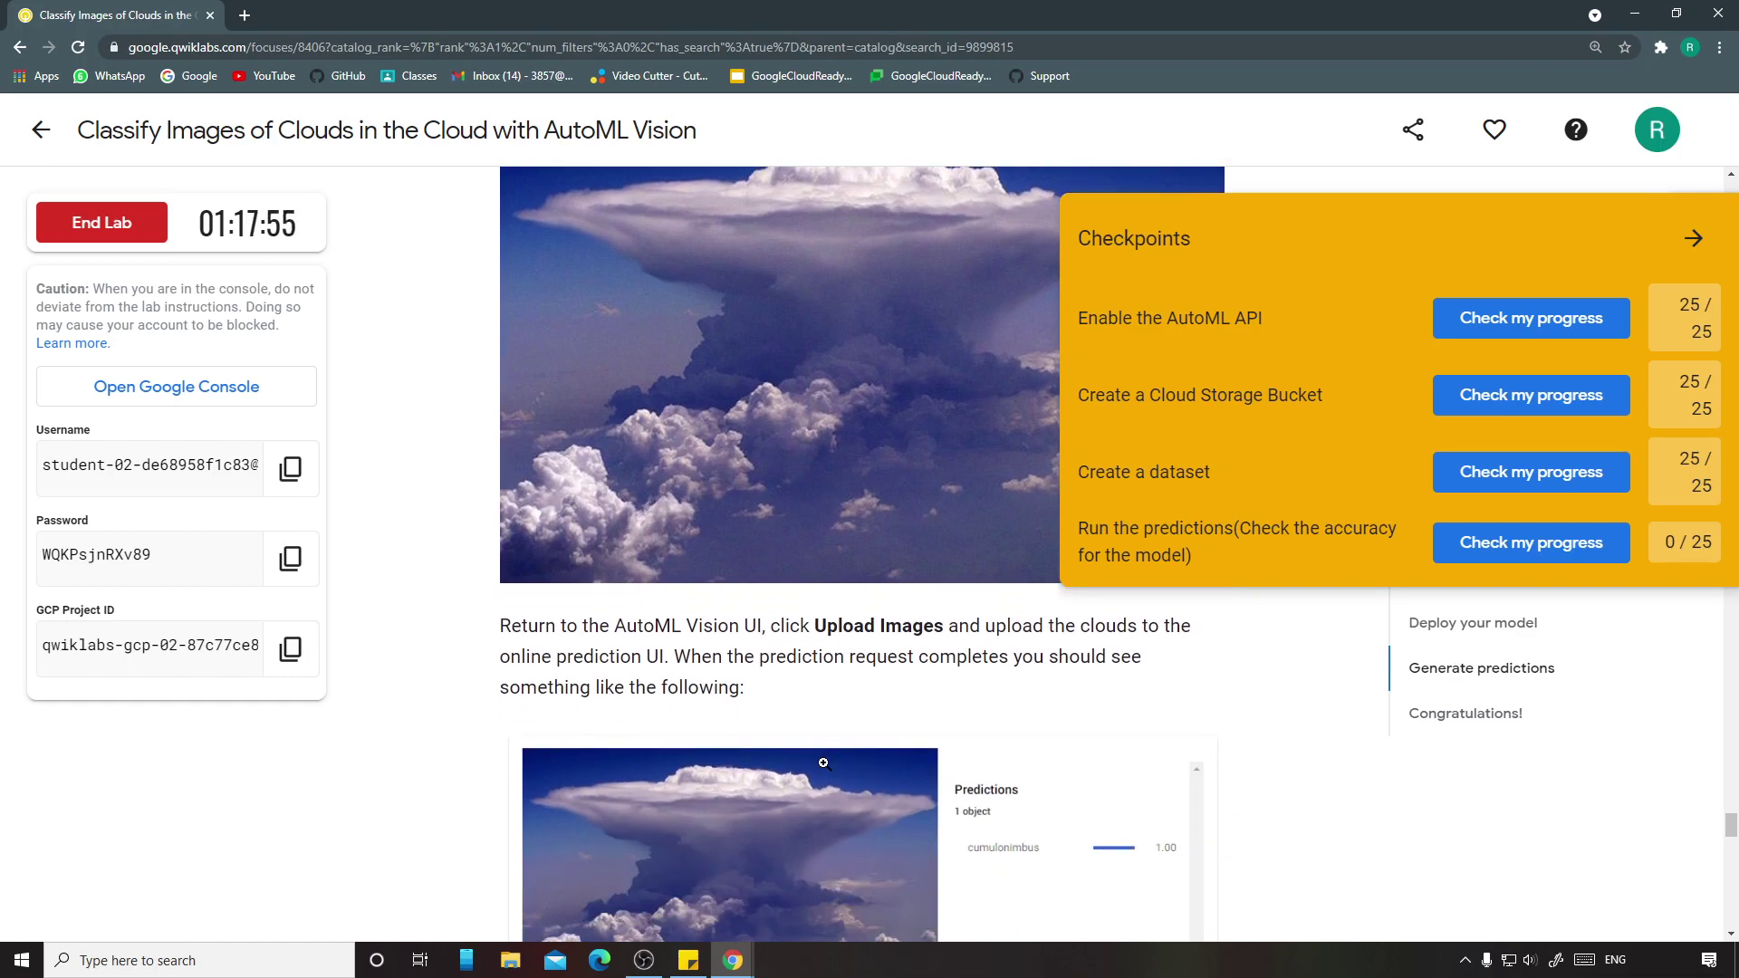
scroll(823, 764, down, 2)
scroll(825, 759, up, 9)
scroll(825, 759, up, 6)
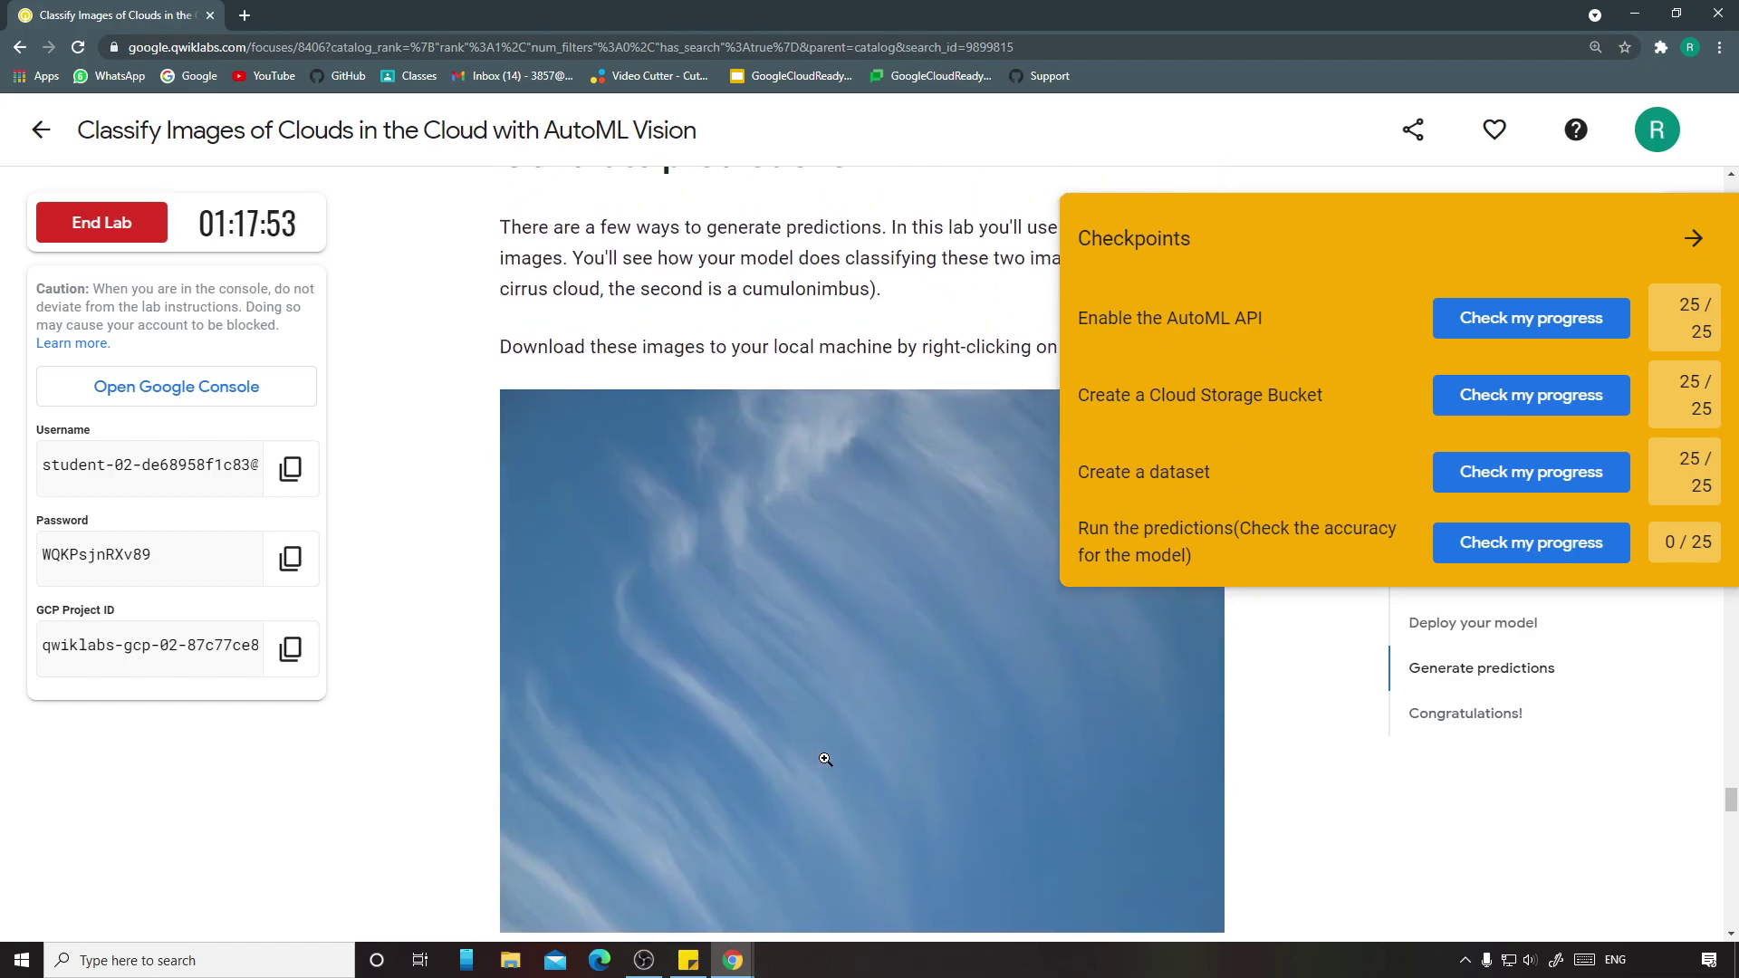
scroll(825, 759, down, 9)
scroll(826, 759, down, 4)
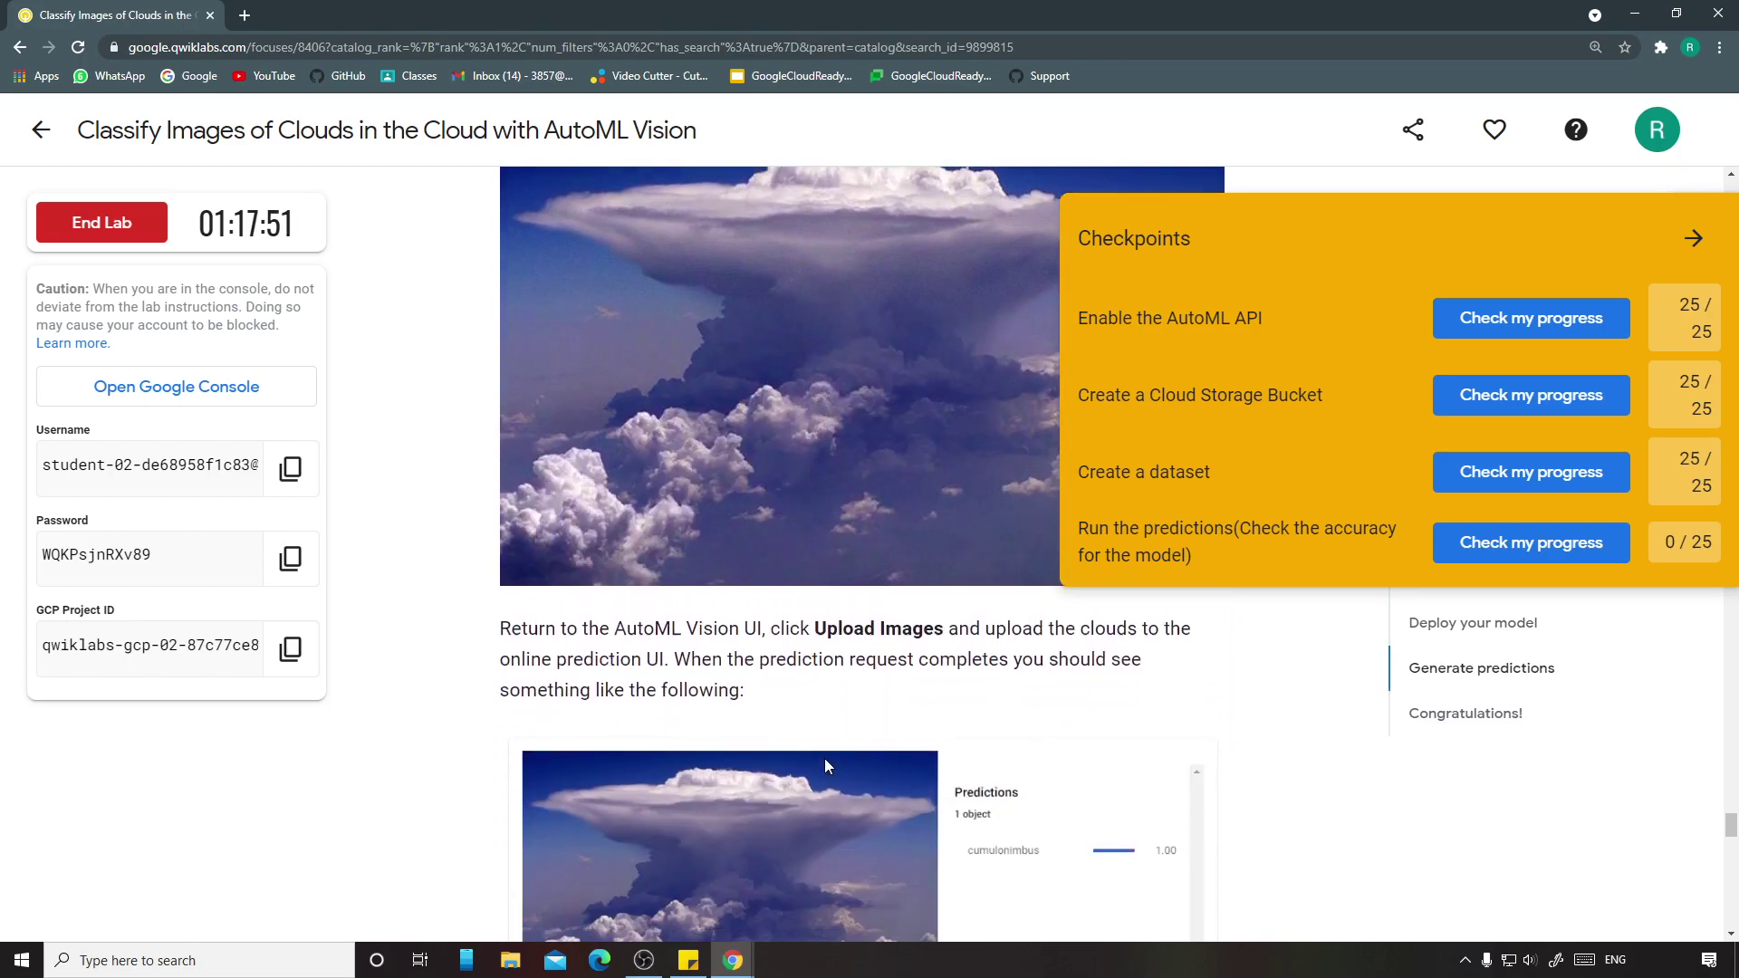
scroll(825, 759, up, 11)
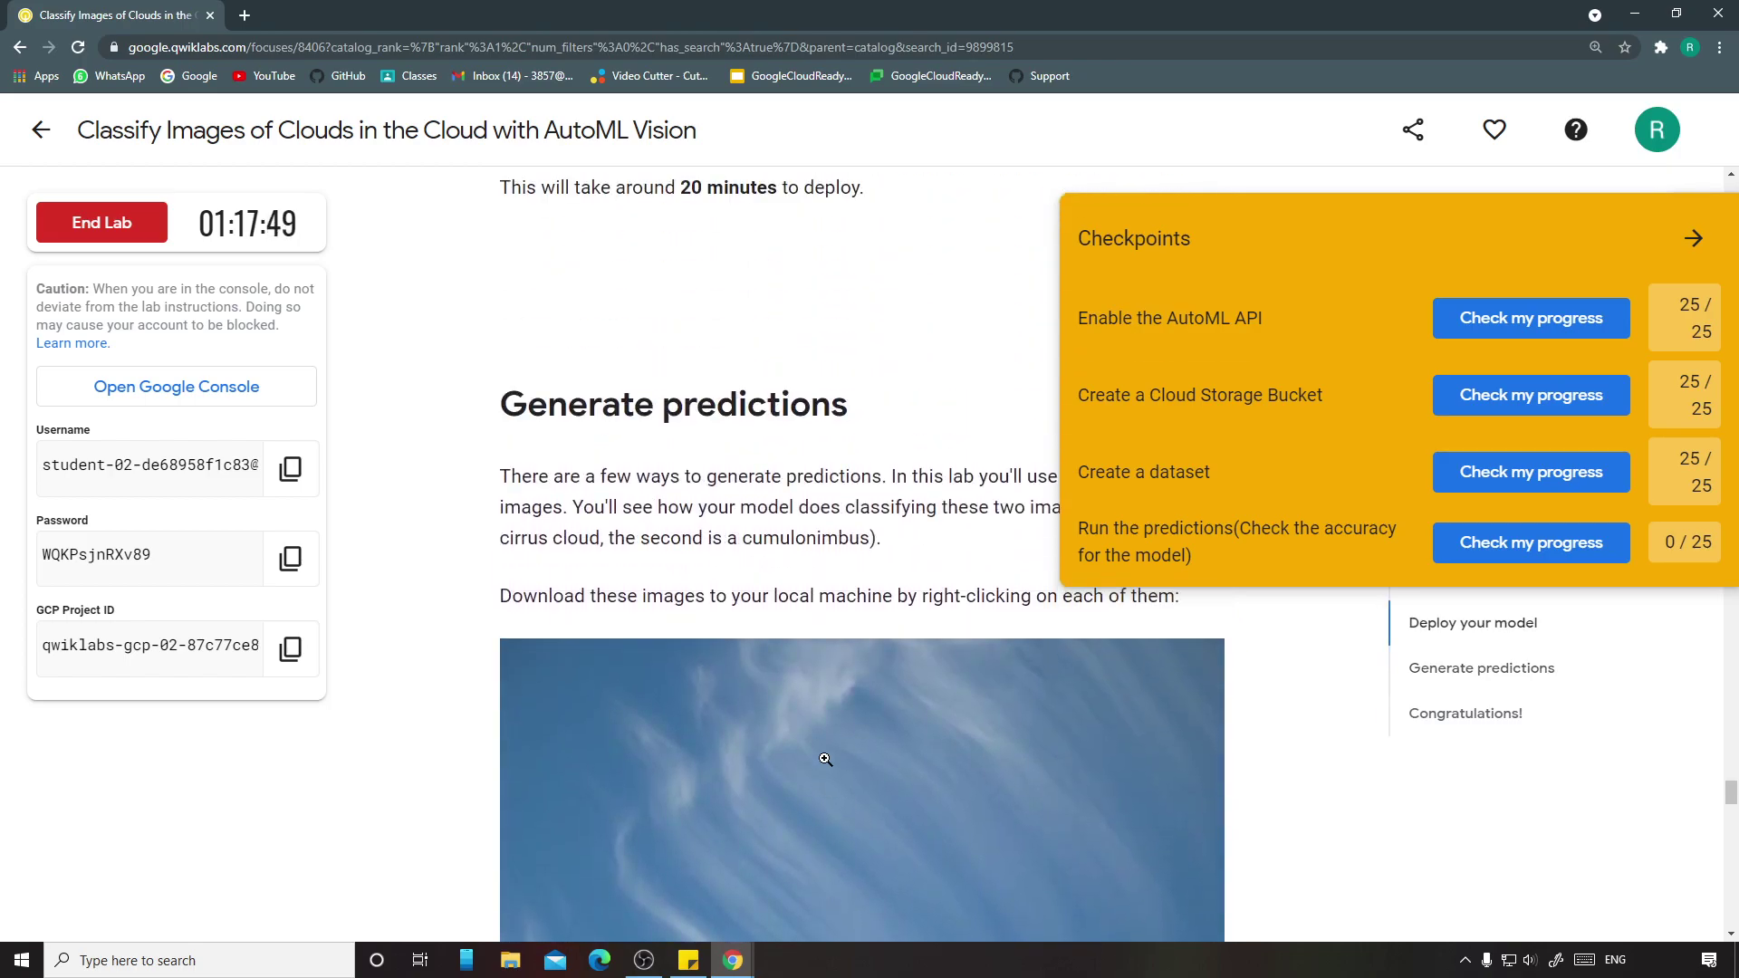
scroll(825, 759, down, 8)
scroll(846, 743, down, 3)
scroll(847, 743, up, 1)
scroll(847, 744, up, 1)
scroll(847, 744, up, 15)
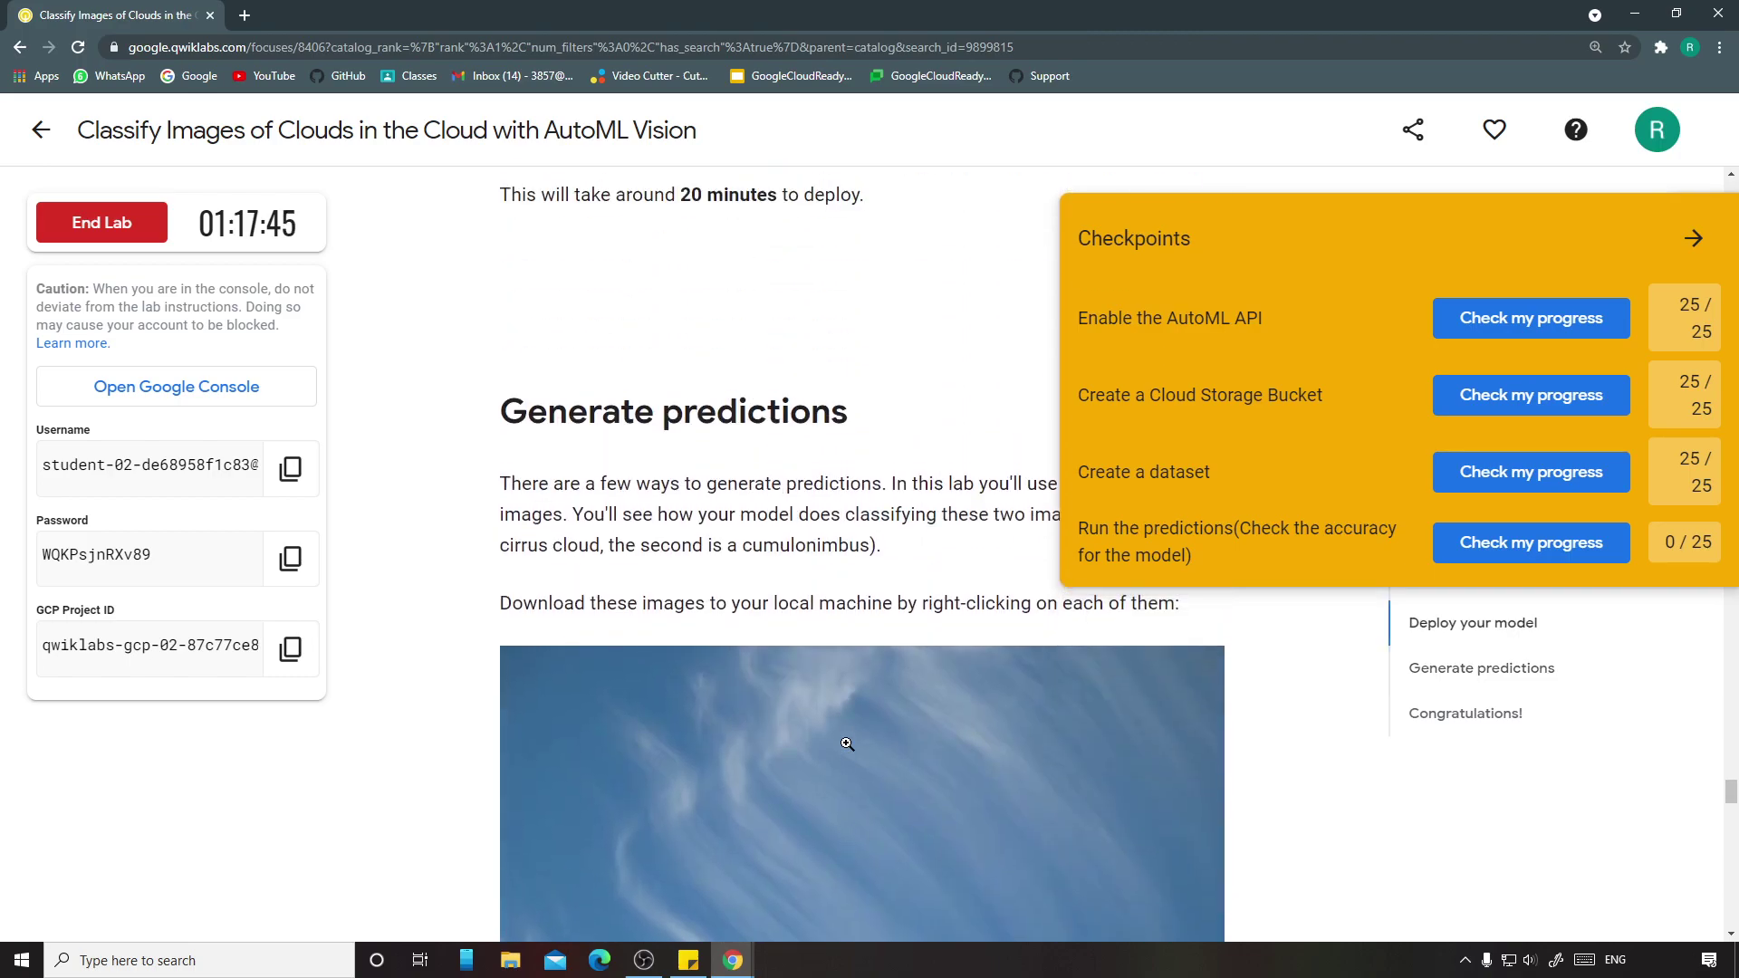
Step: Recheck the clouds model's deployment in the console, and go back to the lab's sample cloud images
mouse_move(733, 960)
click(842, 869)
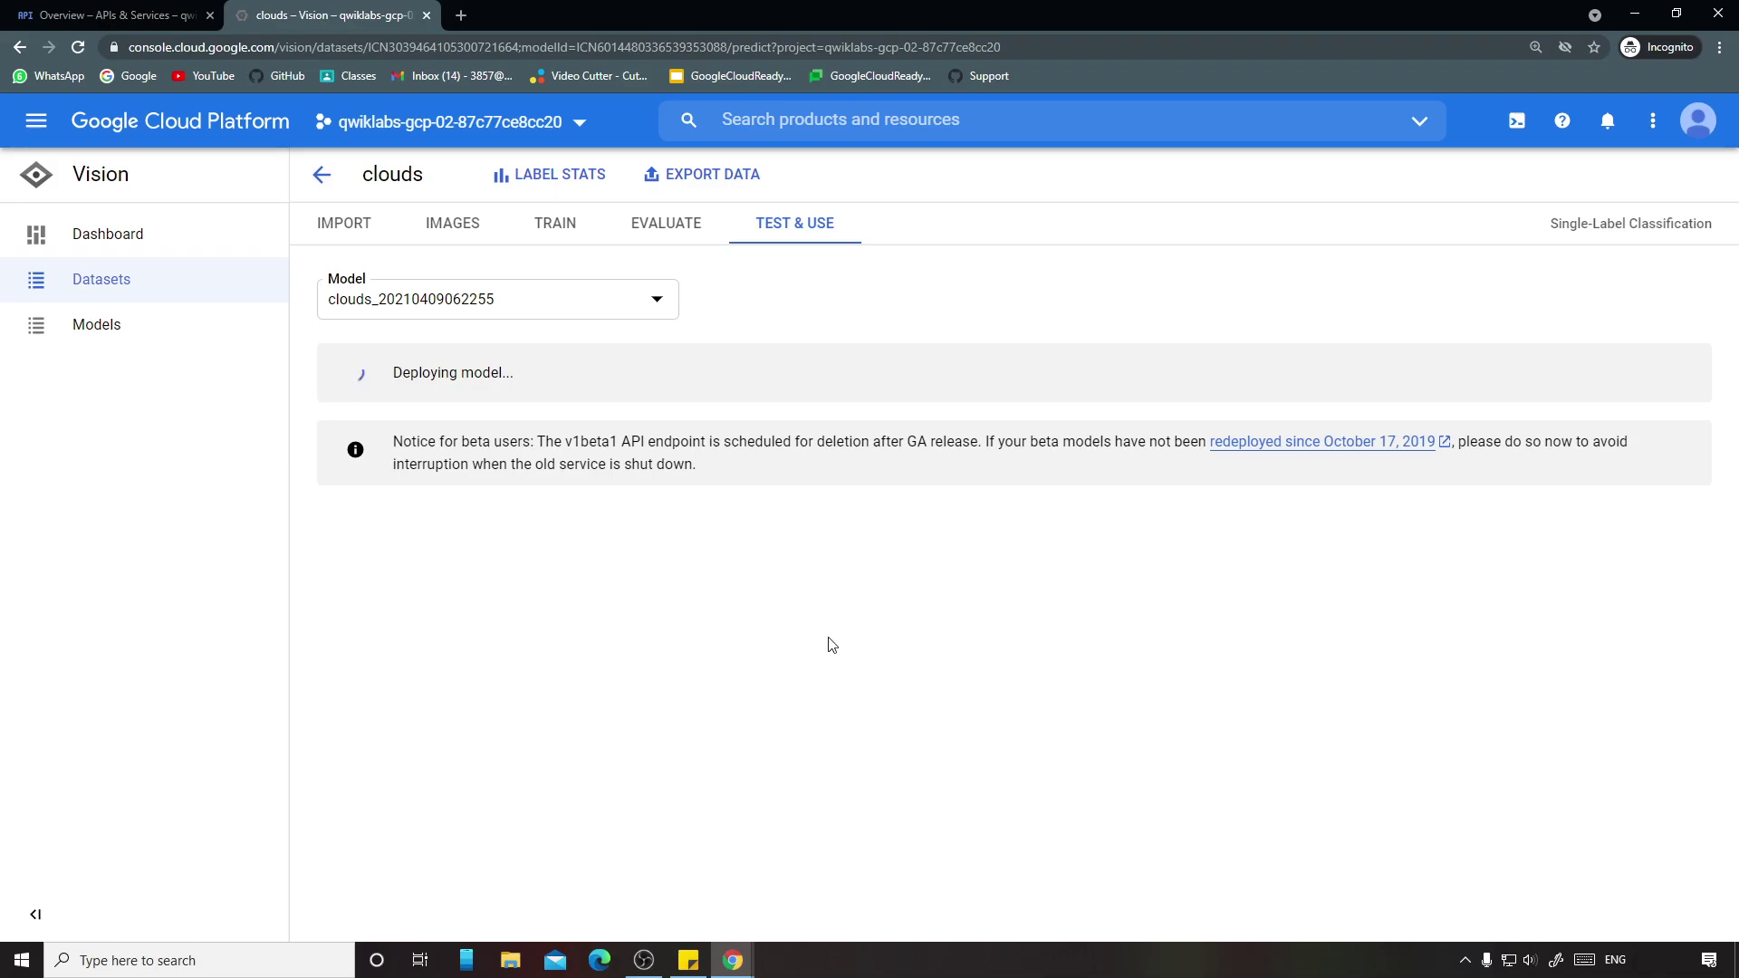
click(732, 960)
click(703, 909)
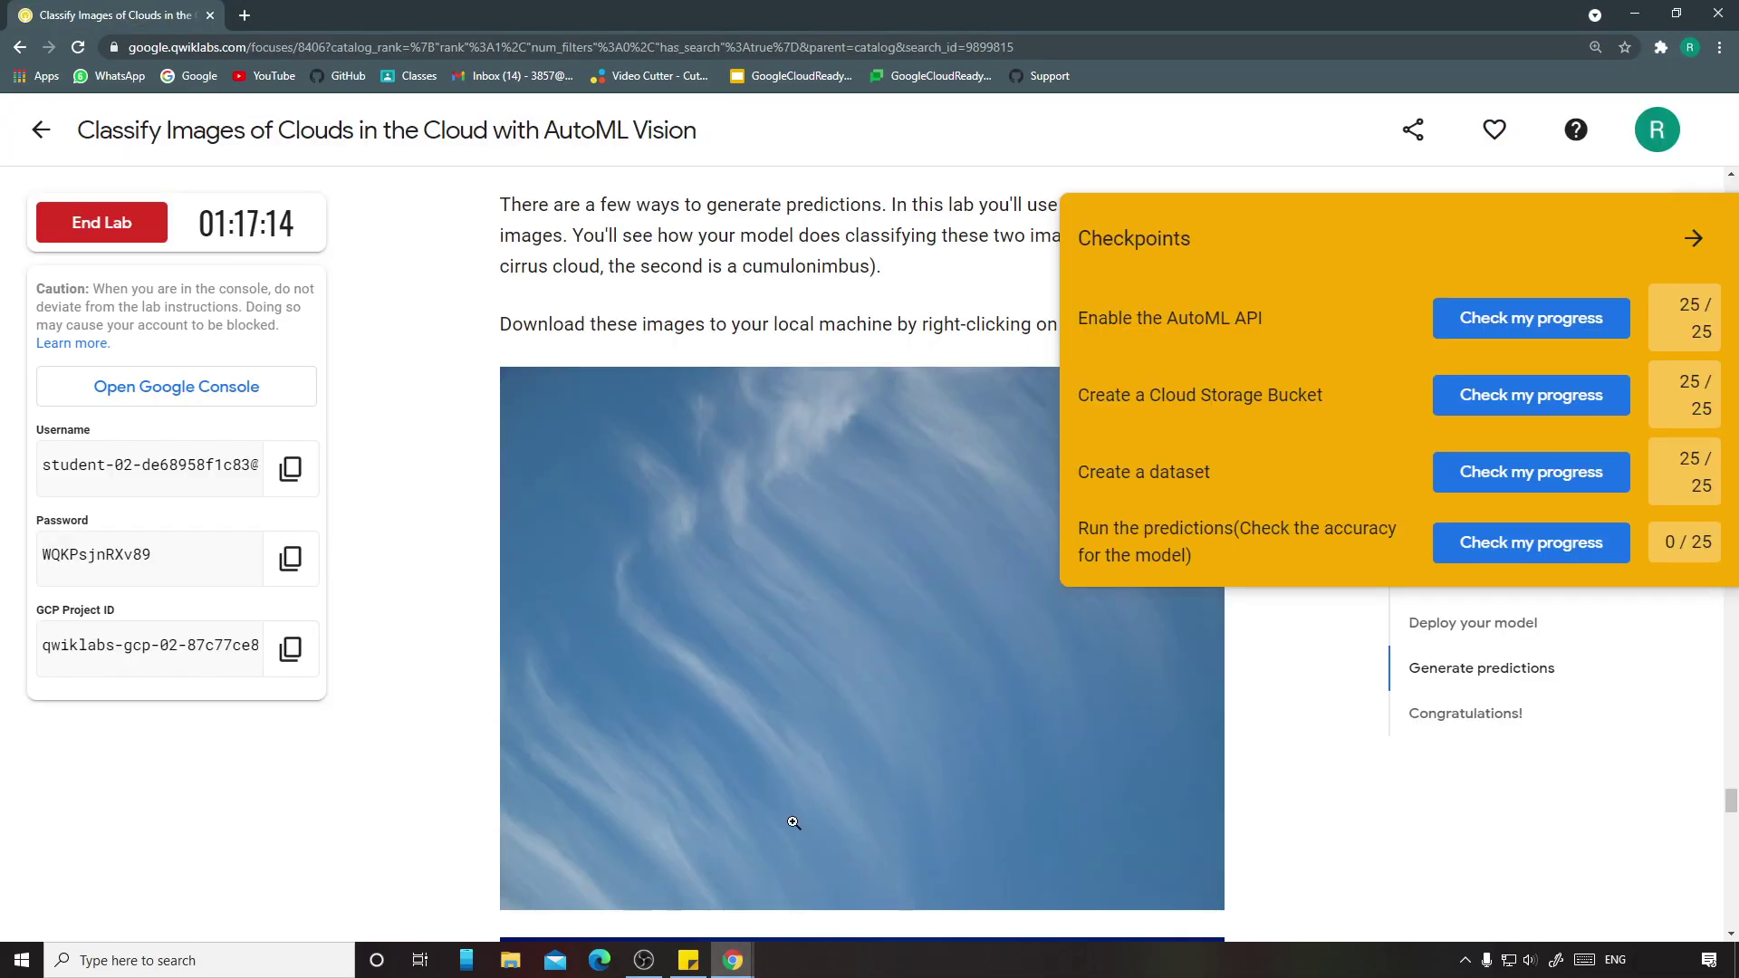
Step: Save the lab's first sample image, the cirrus cloud, to the Downloads folder under its default file name
right_click(832, 687)
click(888, 725)
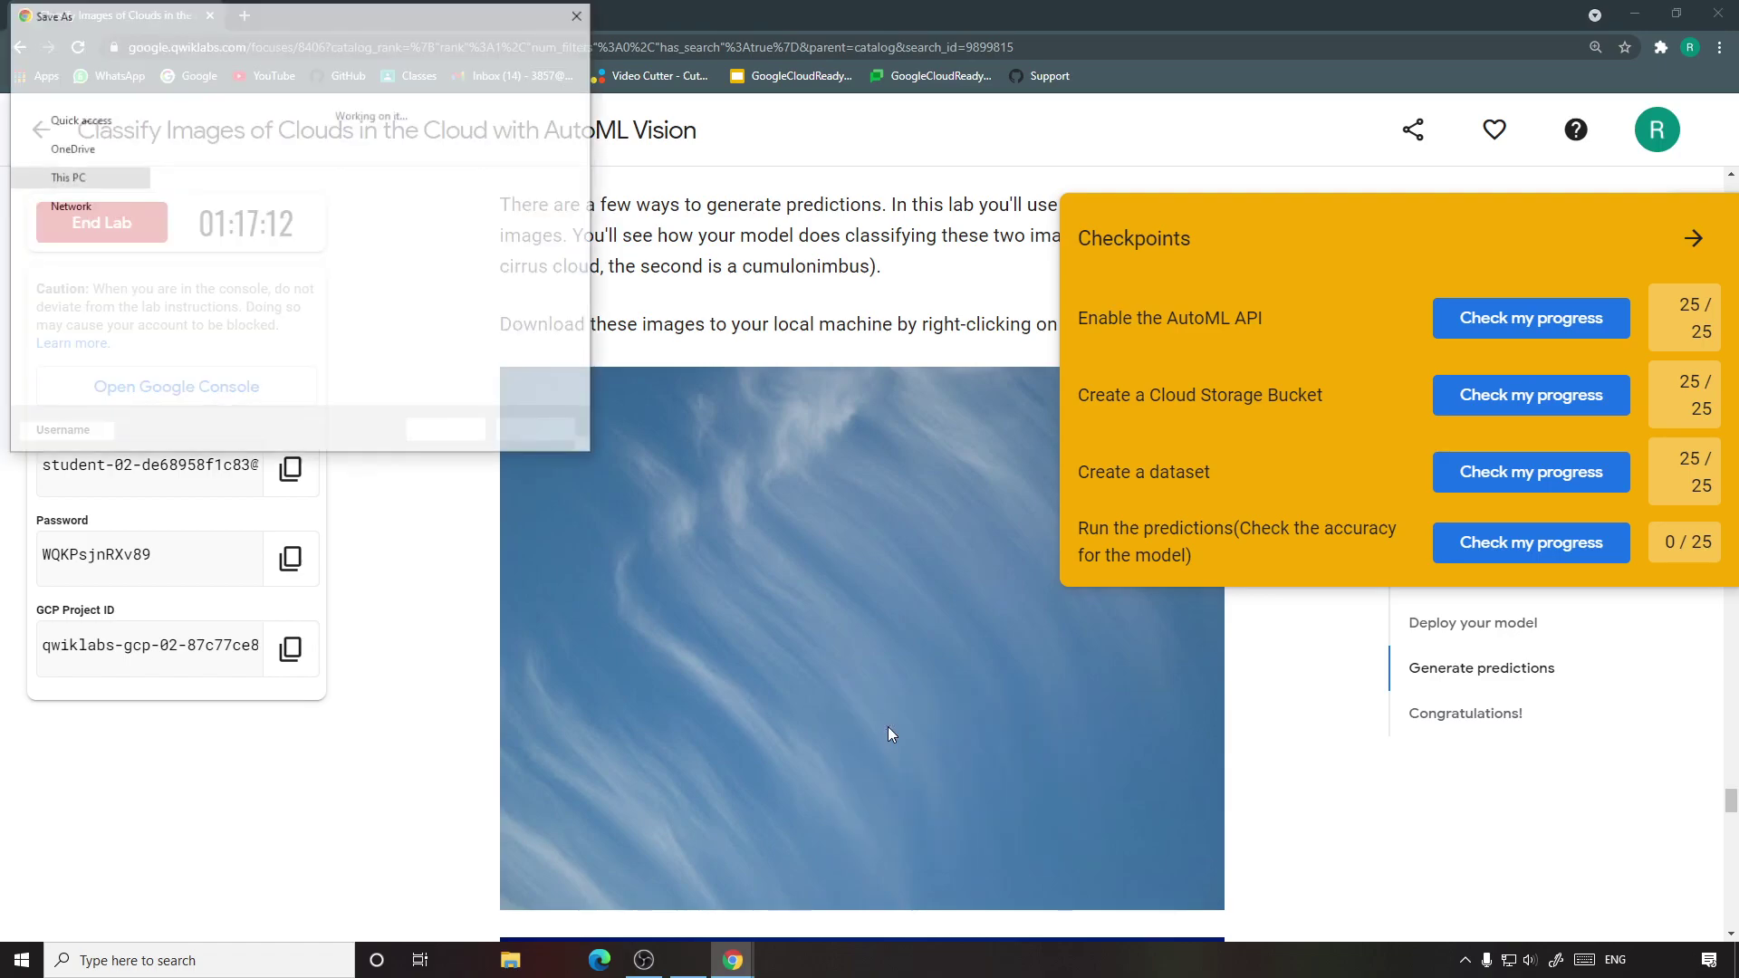
click(114, 223)
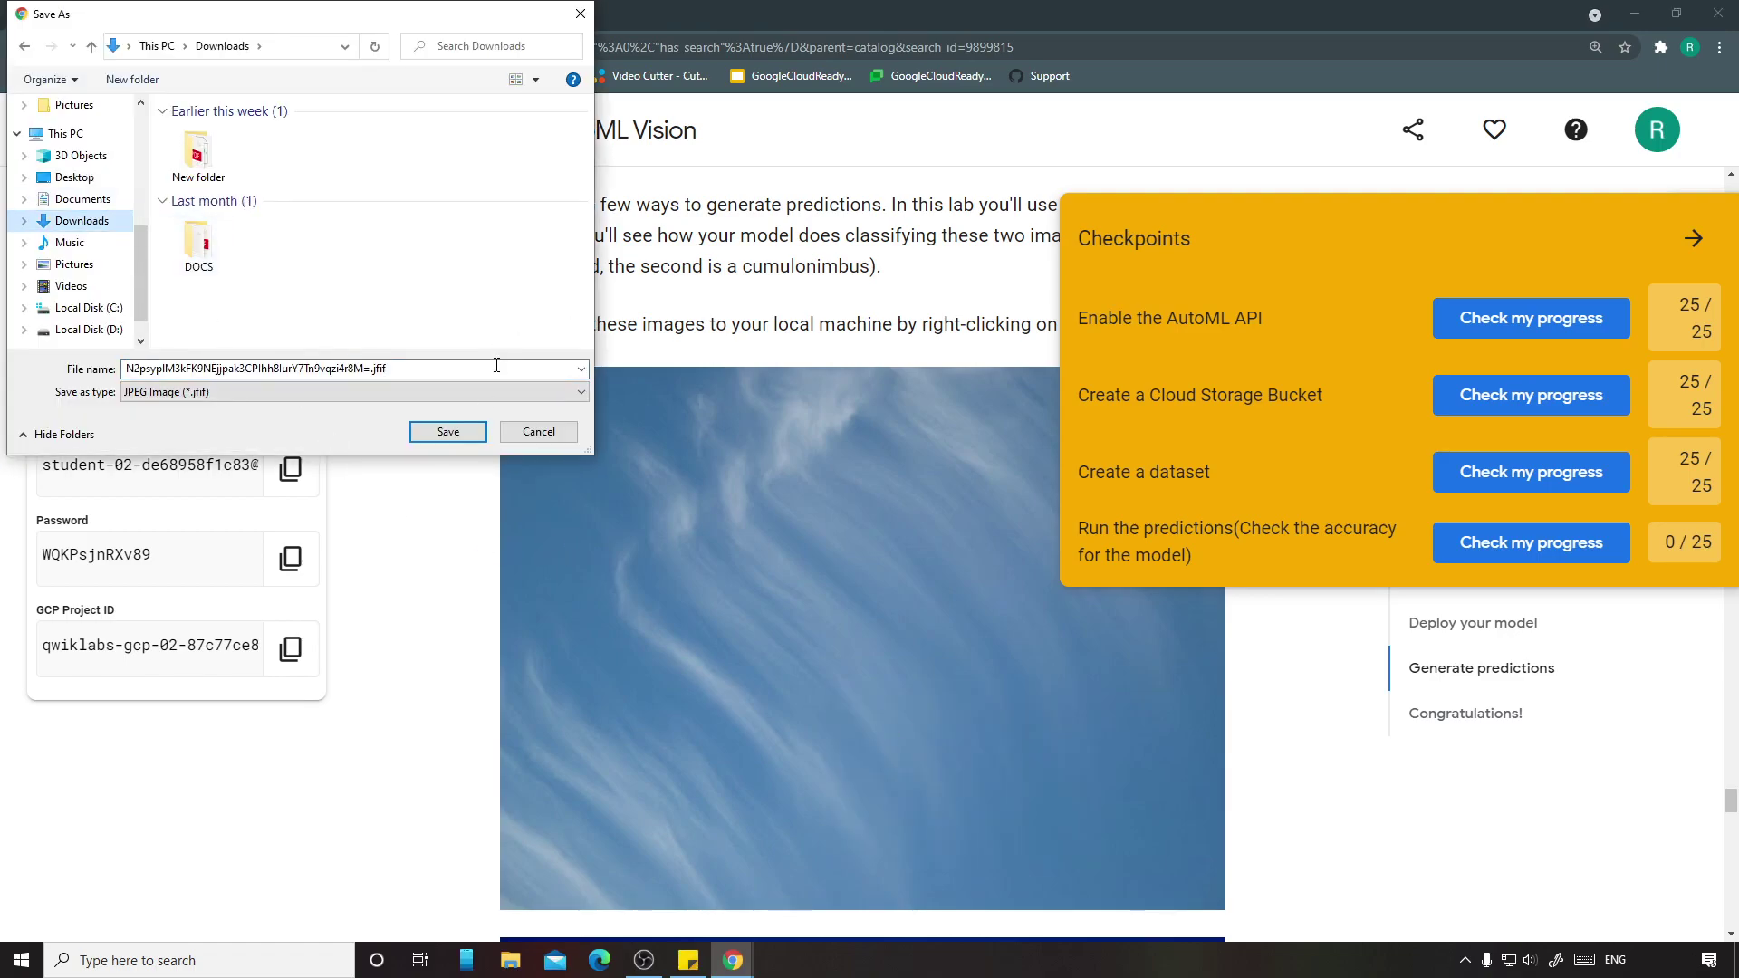
click(451, 431)
Step: Save the second sample image, the cumulonimbus cloud, under its default file name
scroll(696, 523, down, 1)
scroll(697, 523, down, 5)
right_click(751, 527)
click(842, 564)
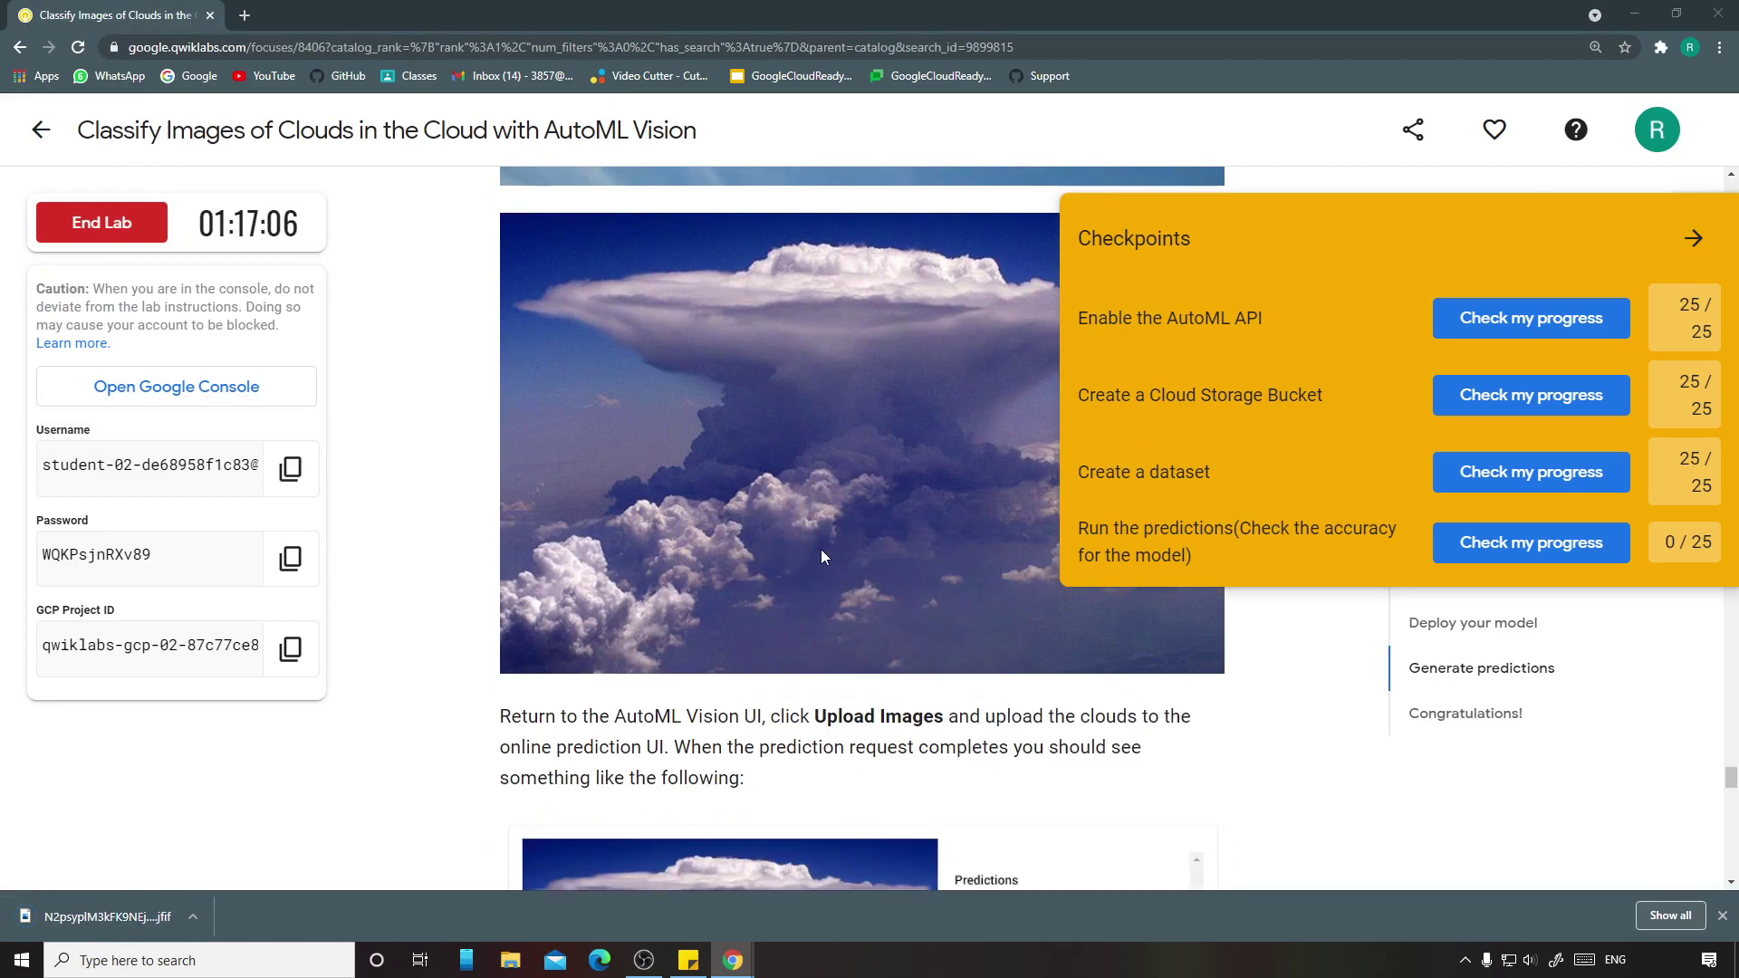
click(448, 431)
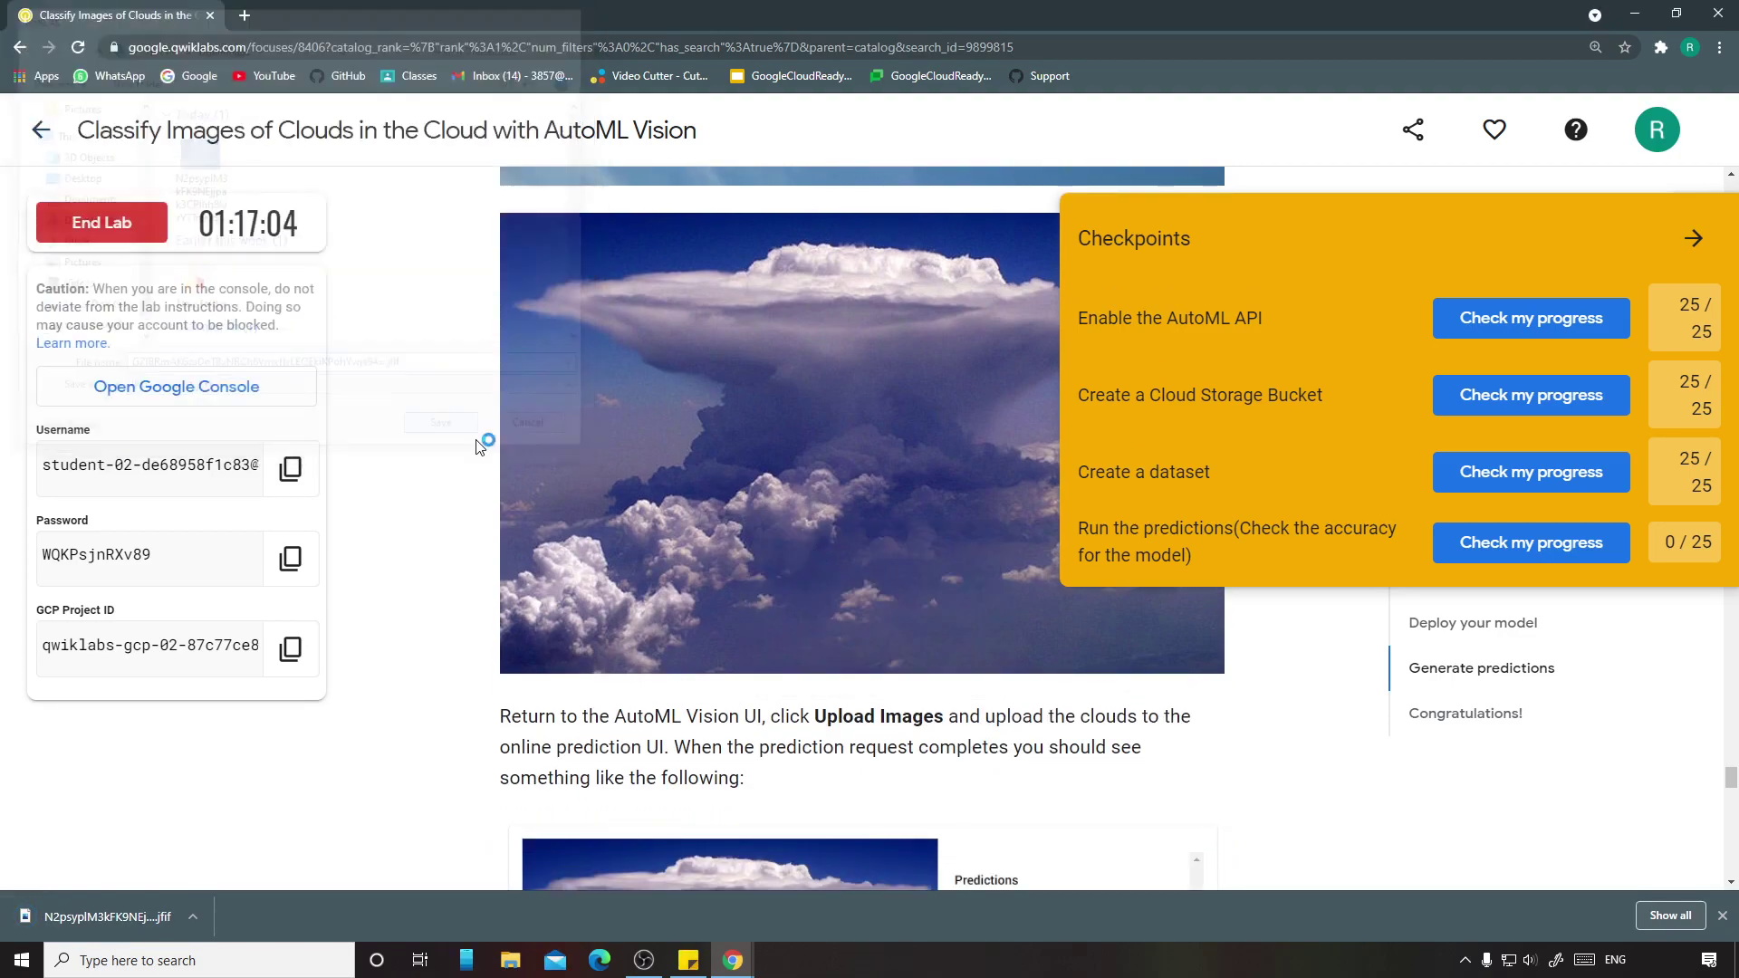
Step: Review the lab's instructions for uploading images, check the model's deployment status in the console again and return to the lab
scroll(787, 601, down, 5)
scroll(787, 601, up, 2)
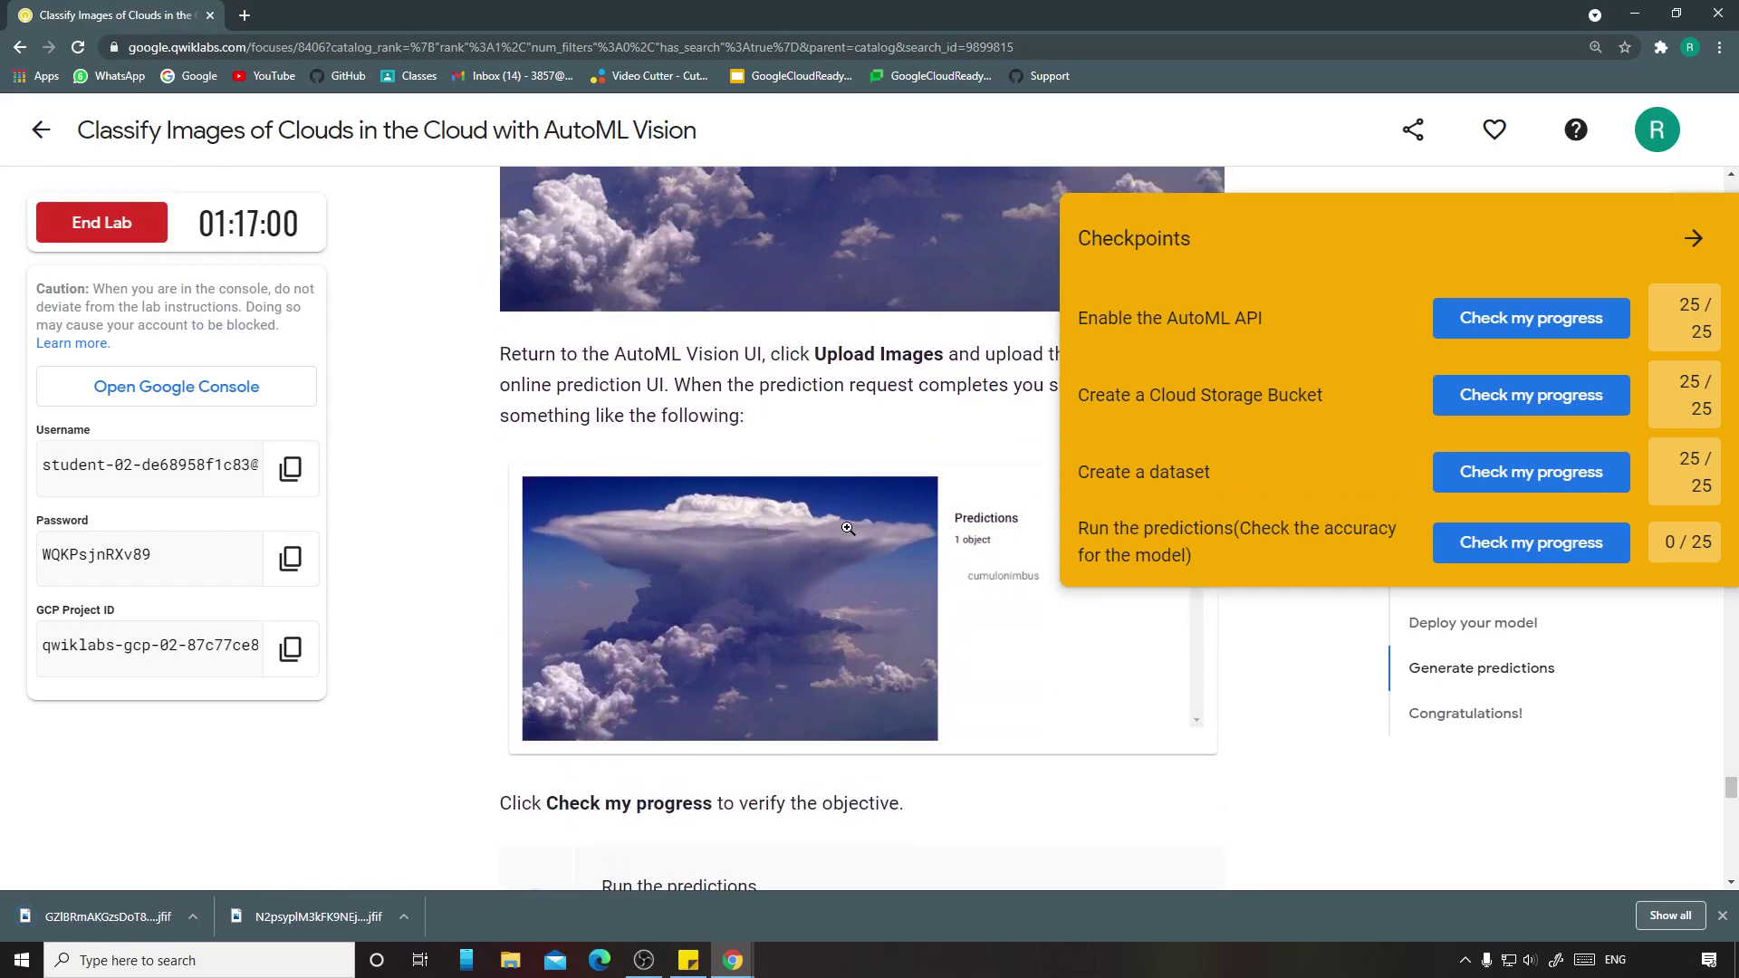
scroll(751, 507, down, 1)
mouse_move(750, 960)
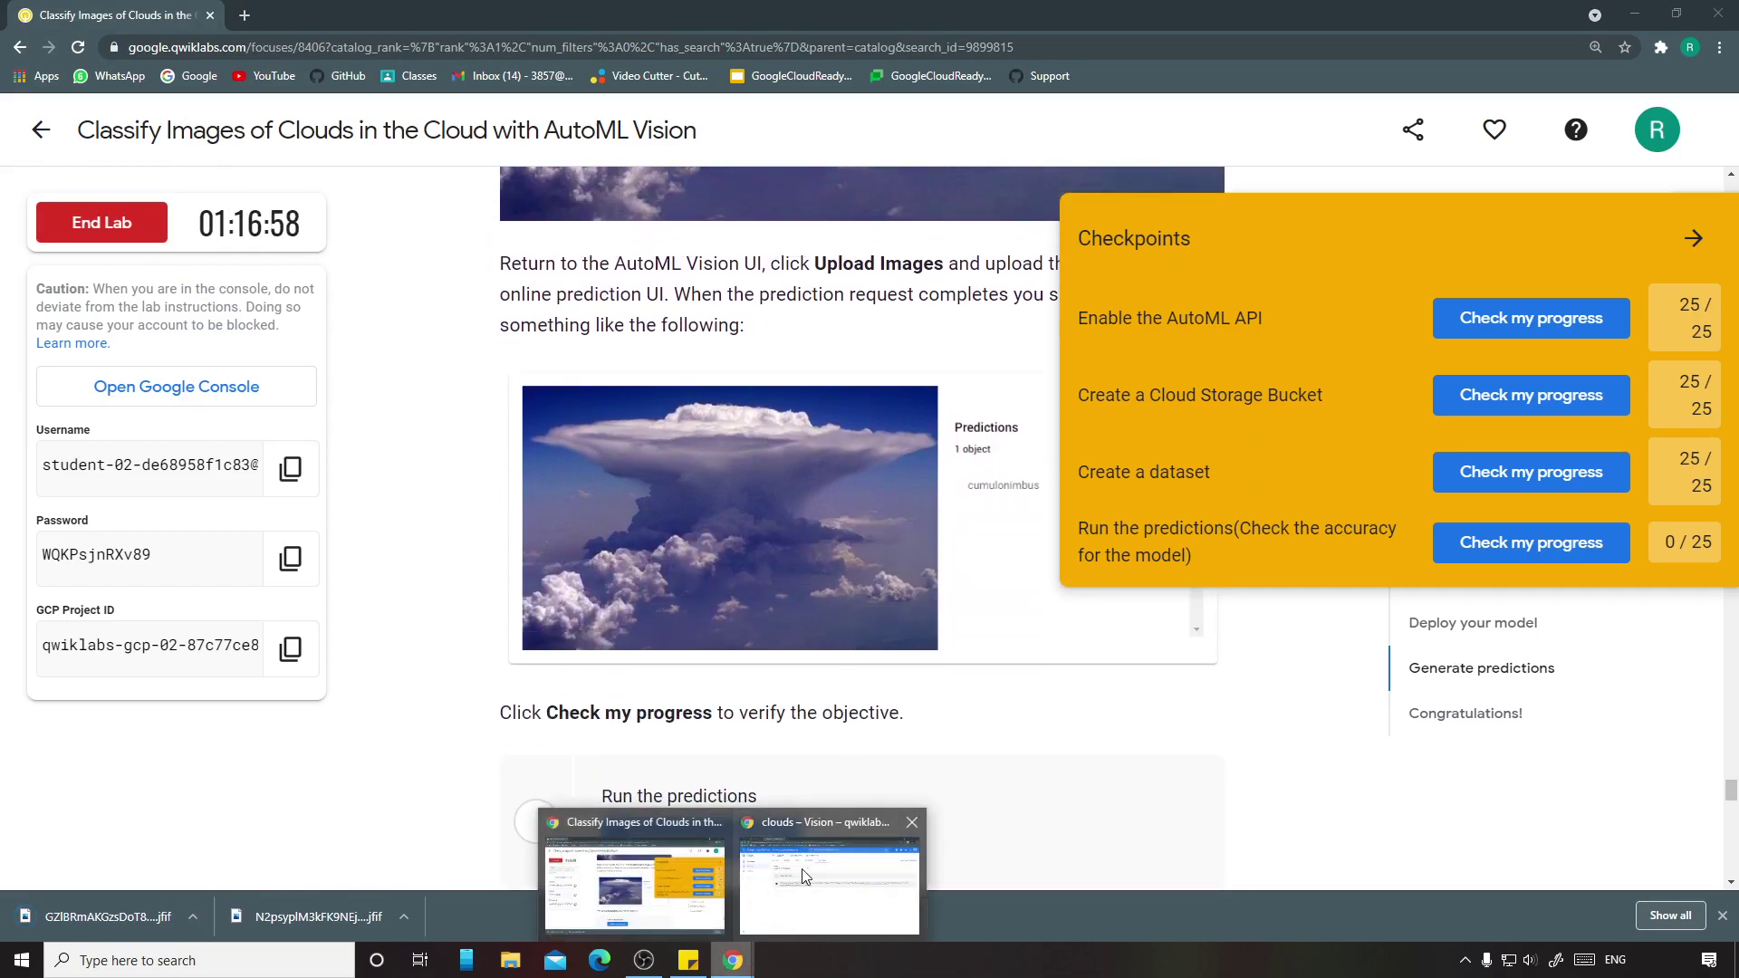
click(802, 868)
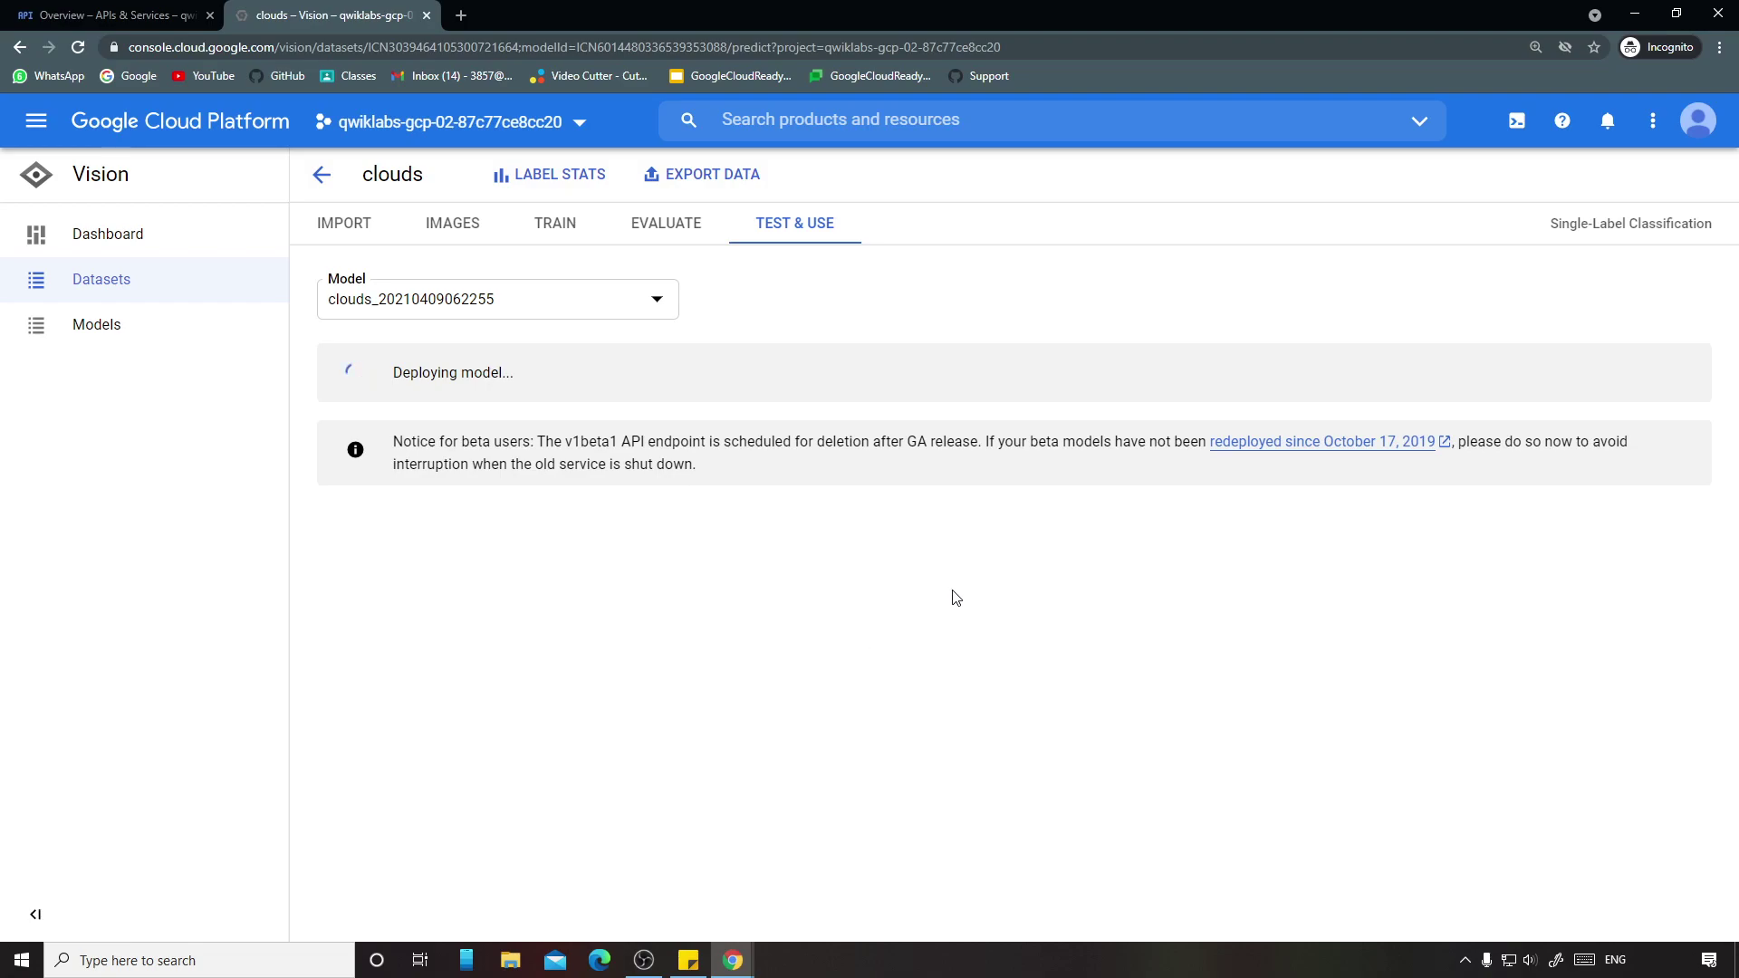
click(733, 960)
click(629, 908)
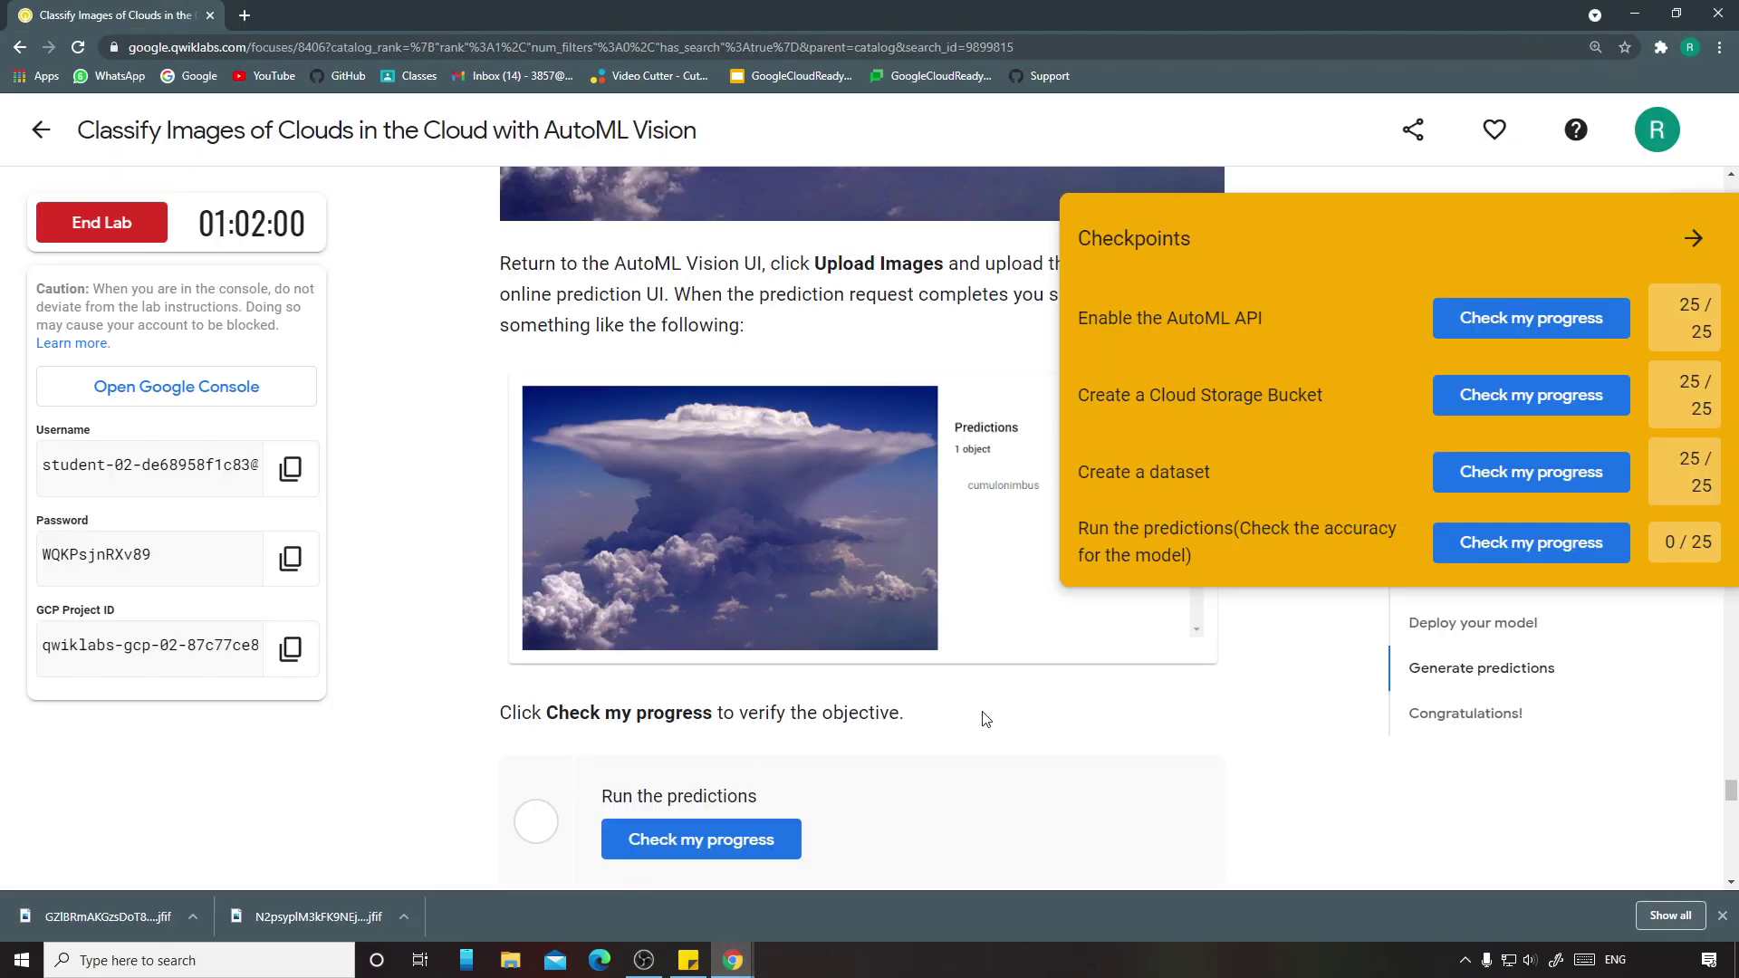
Step: Check the clouds model's deployment in the console, and look up the expected deployment time in the lab instructions
click(736, 962)
click(806, 850)
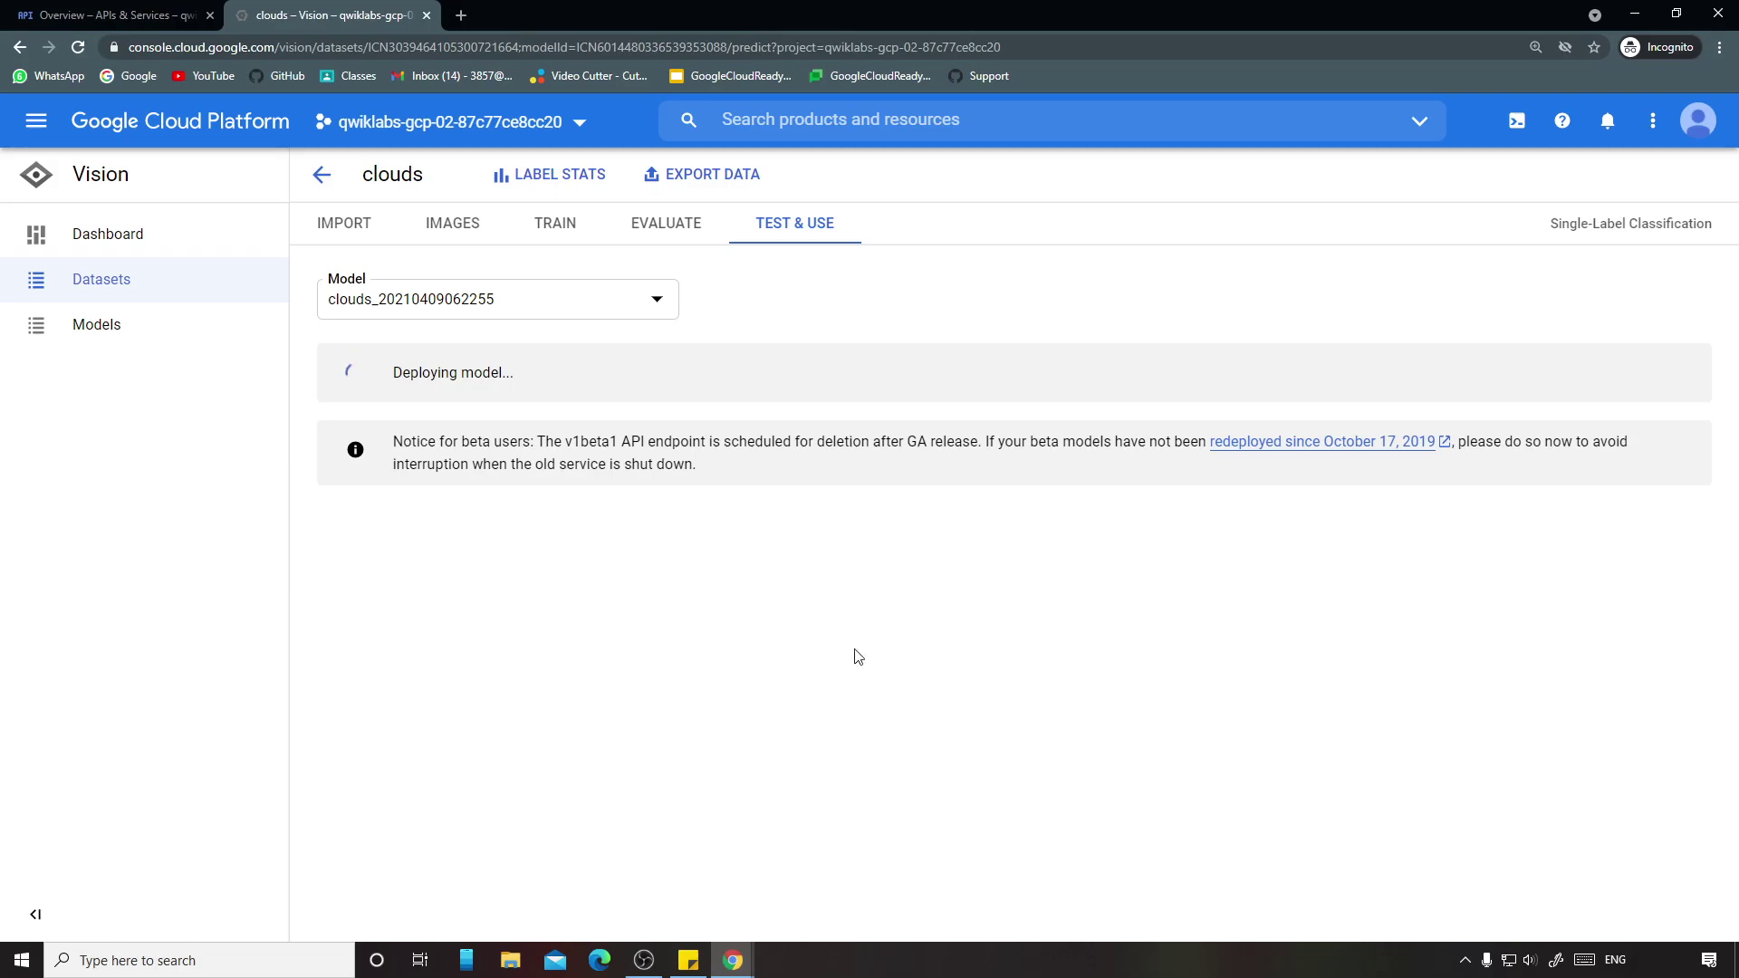
click(734, 960)
click(678, 907)
scroll(824, 689, up, 15)
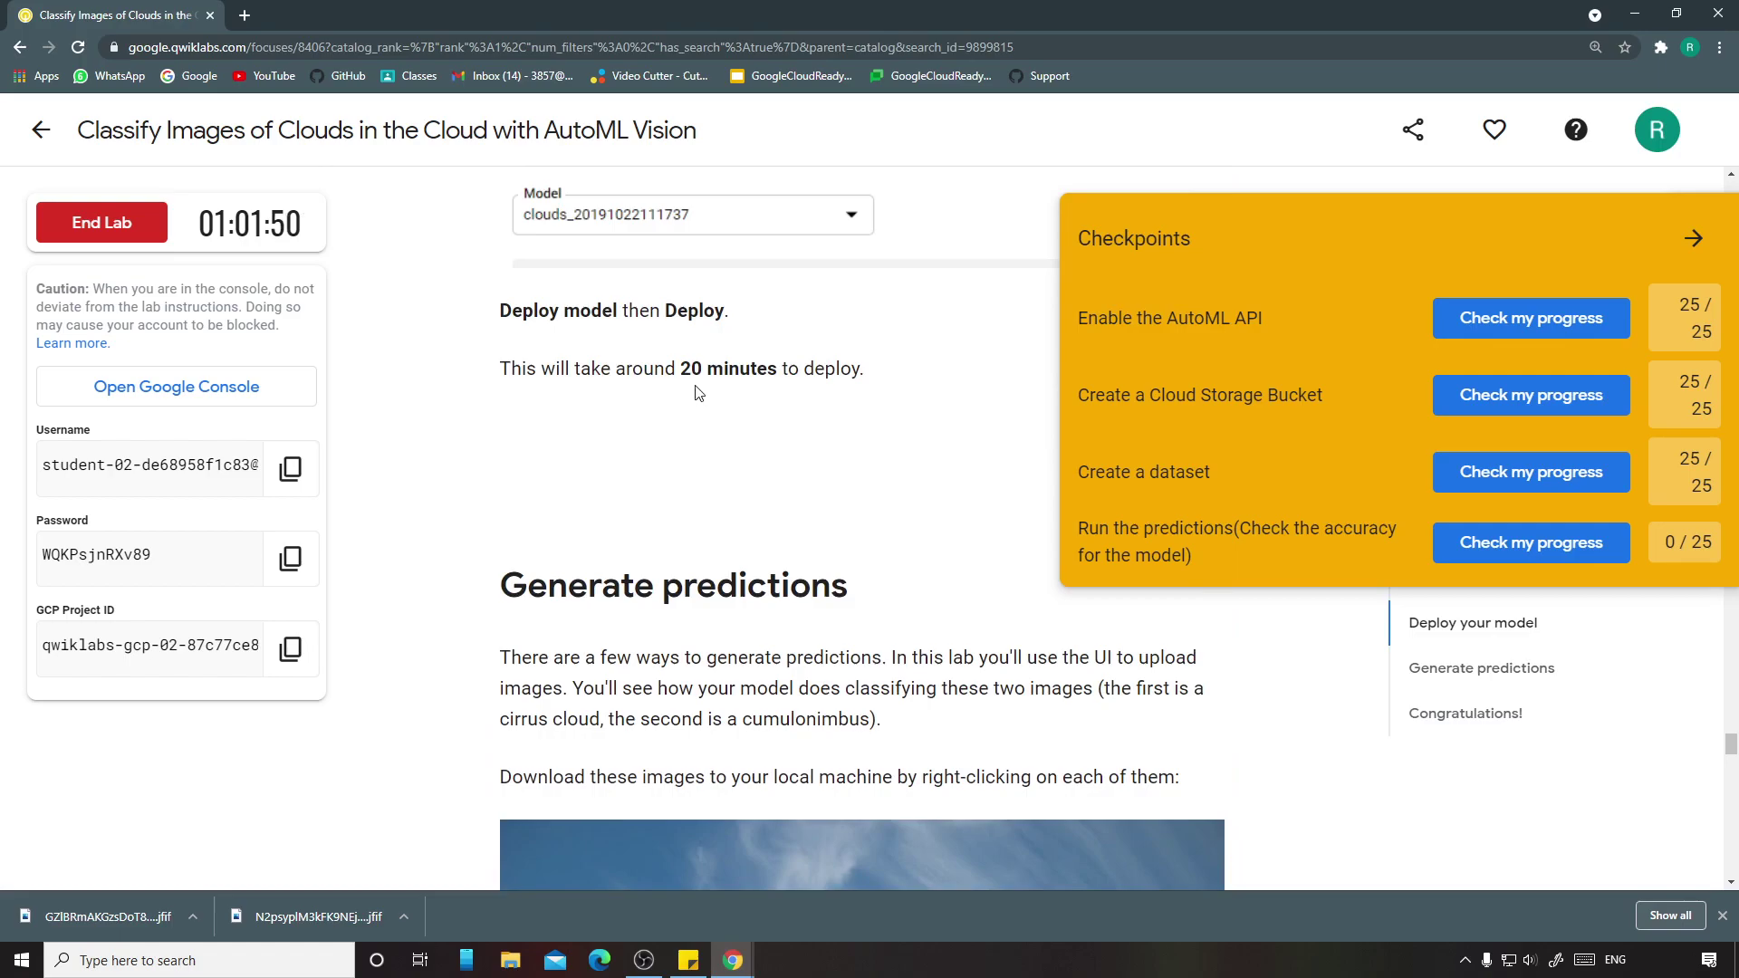
drag(676, 371, 768, 373)
click(786, 440)
Step: Reread the lab's Generate predictions section, from the sample cloud images to the Run the predictions checkpoint
scroll(785, 552, down, 8)
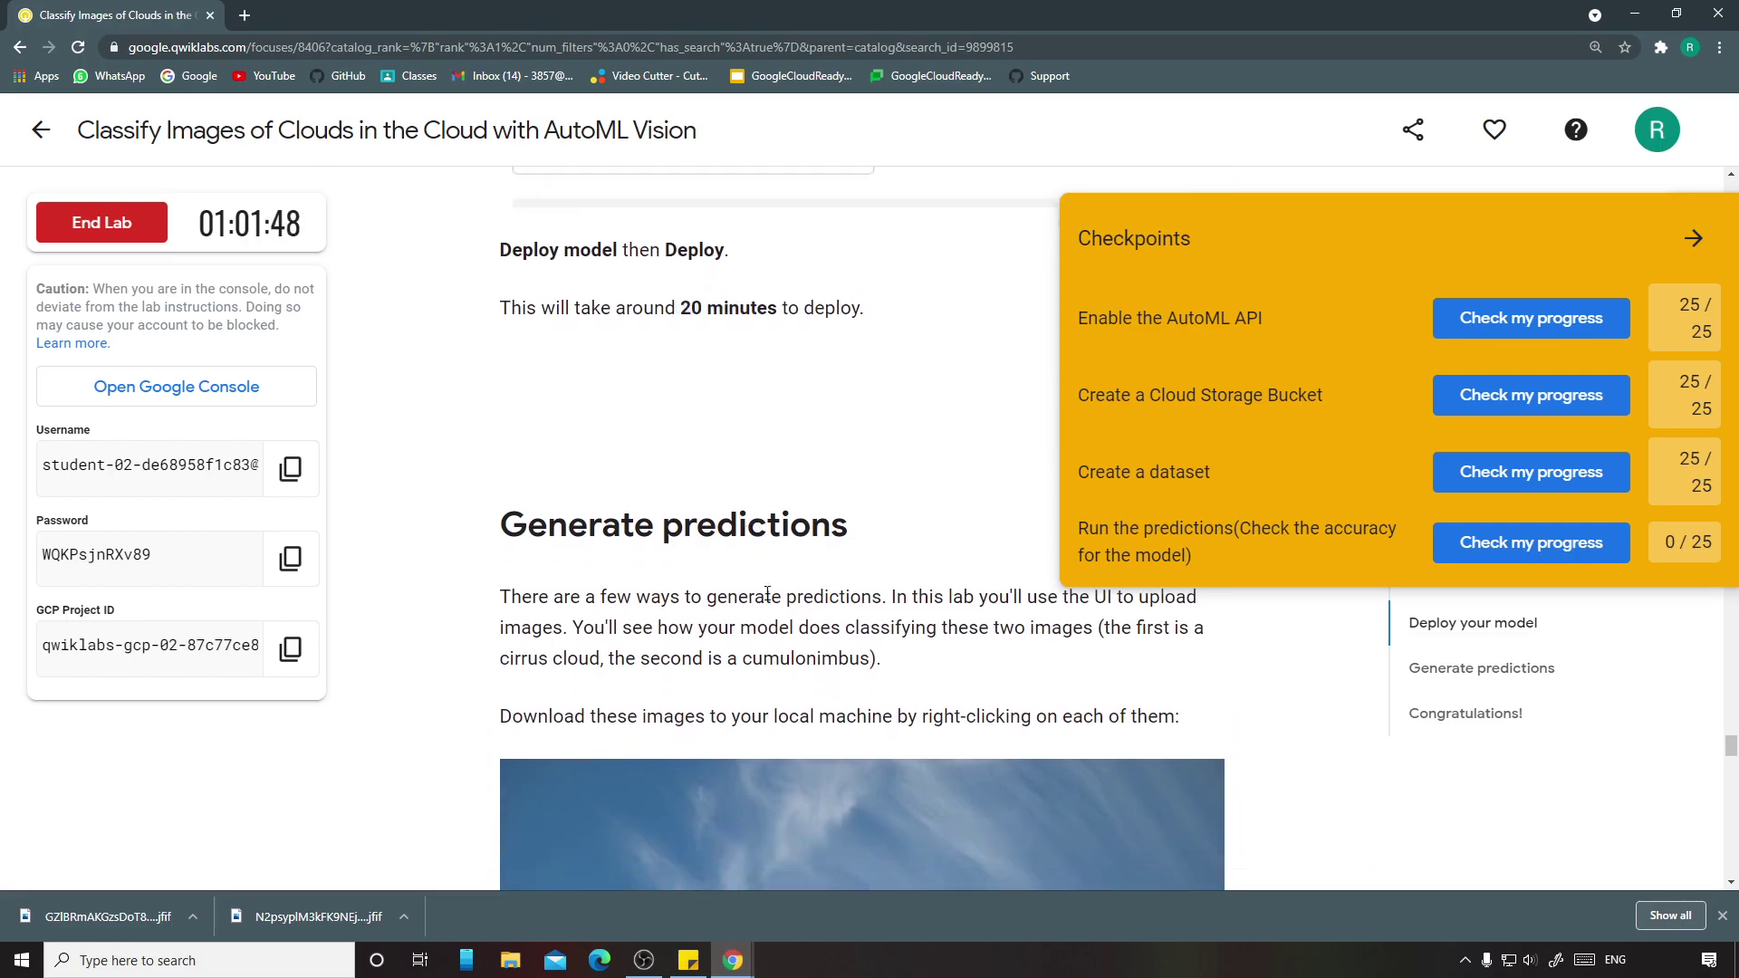
scroll(771, 570, down, 8)
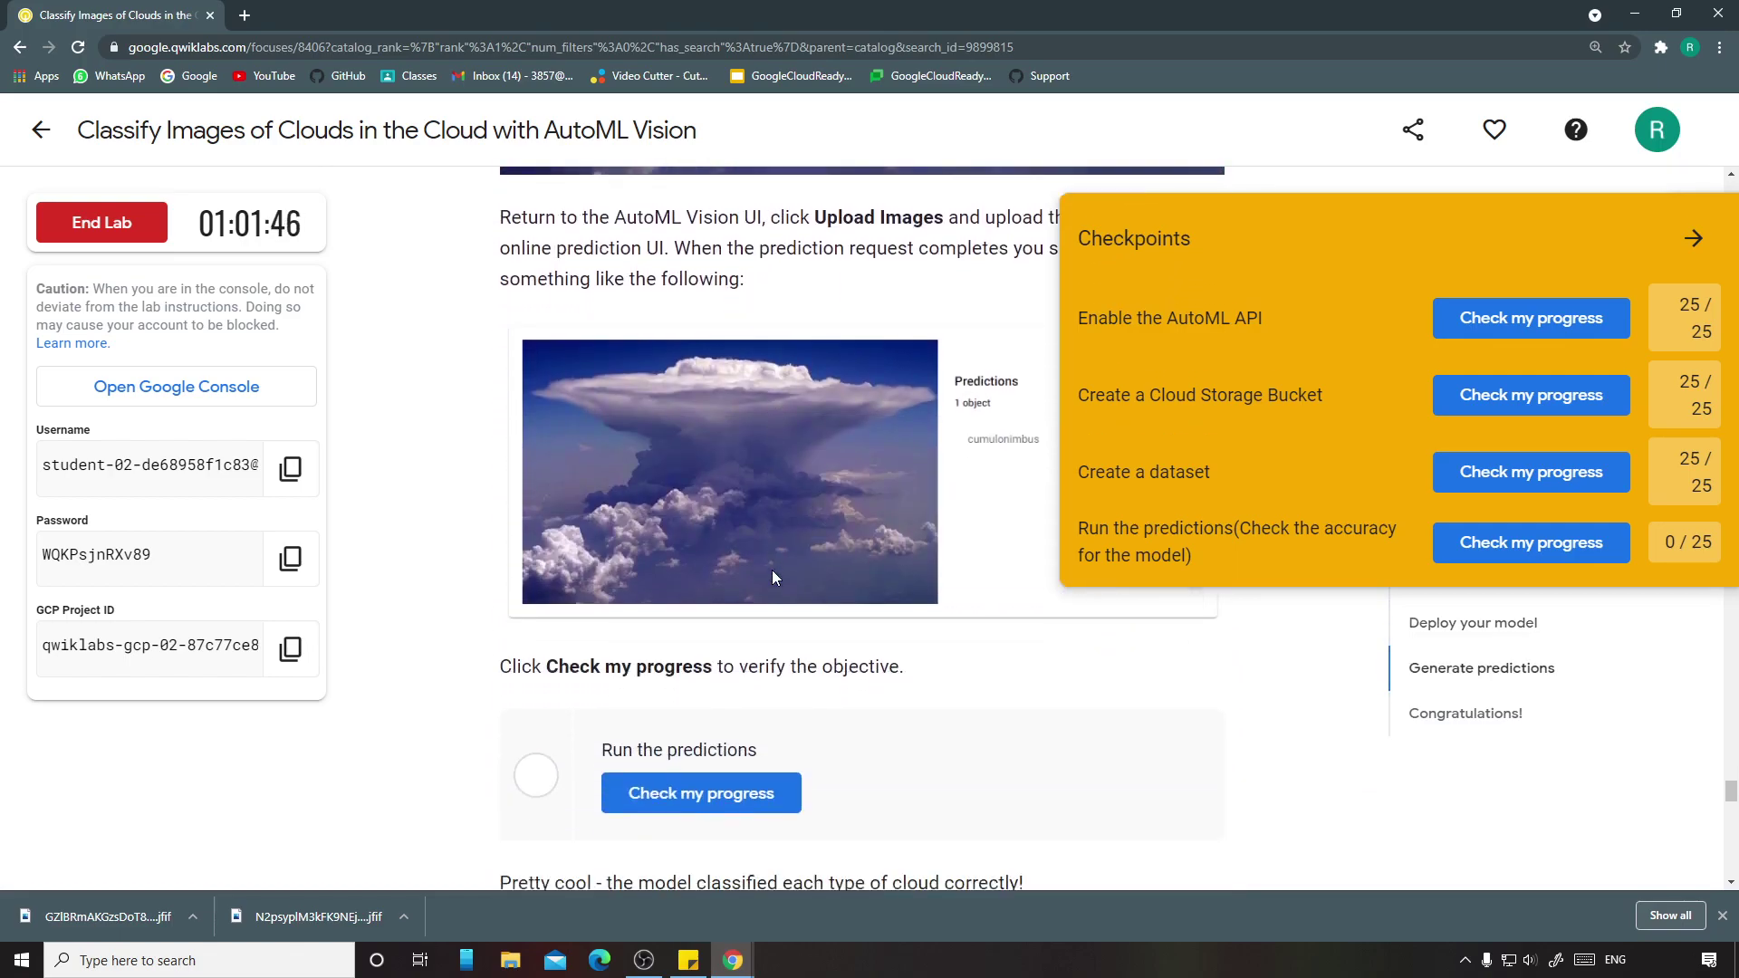
scroll(819, 639, up, 15)
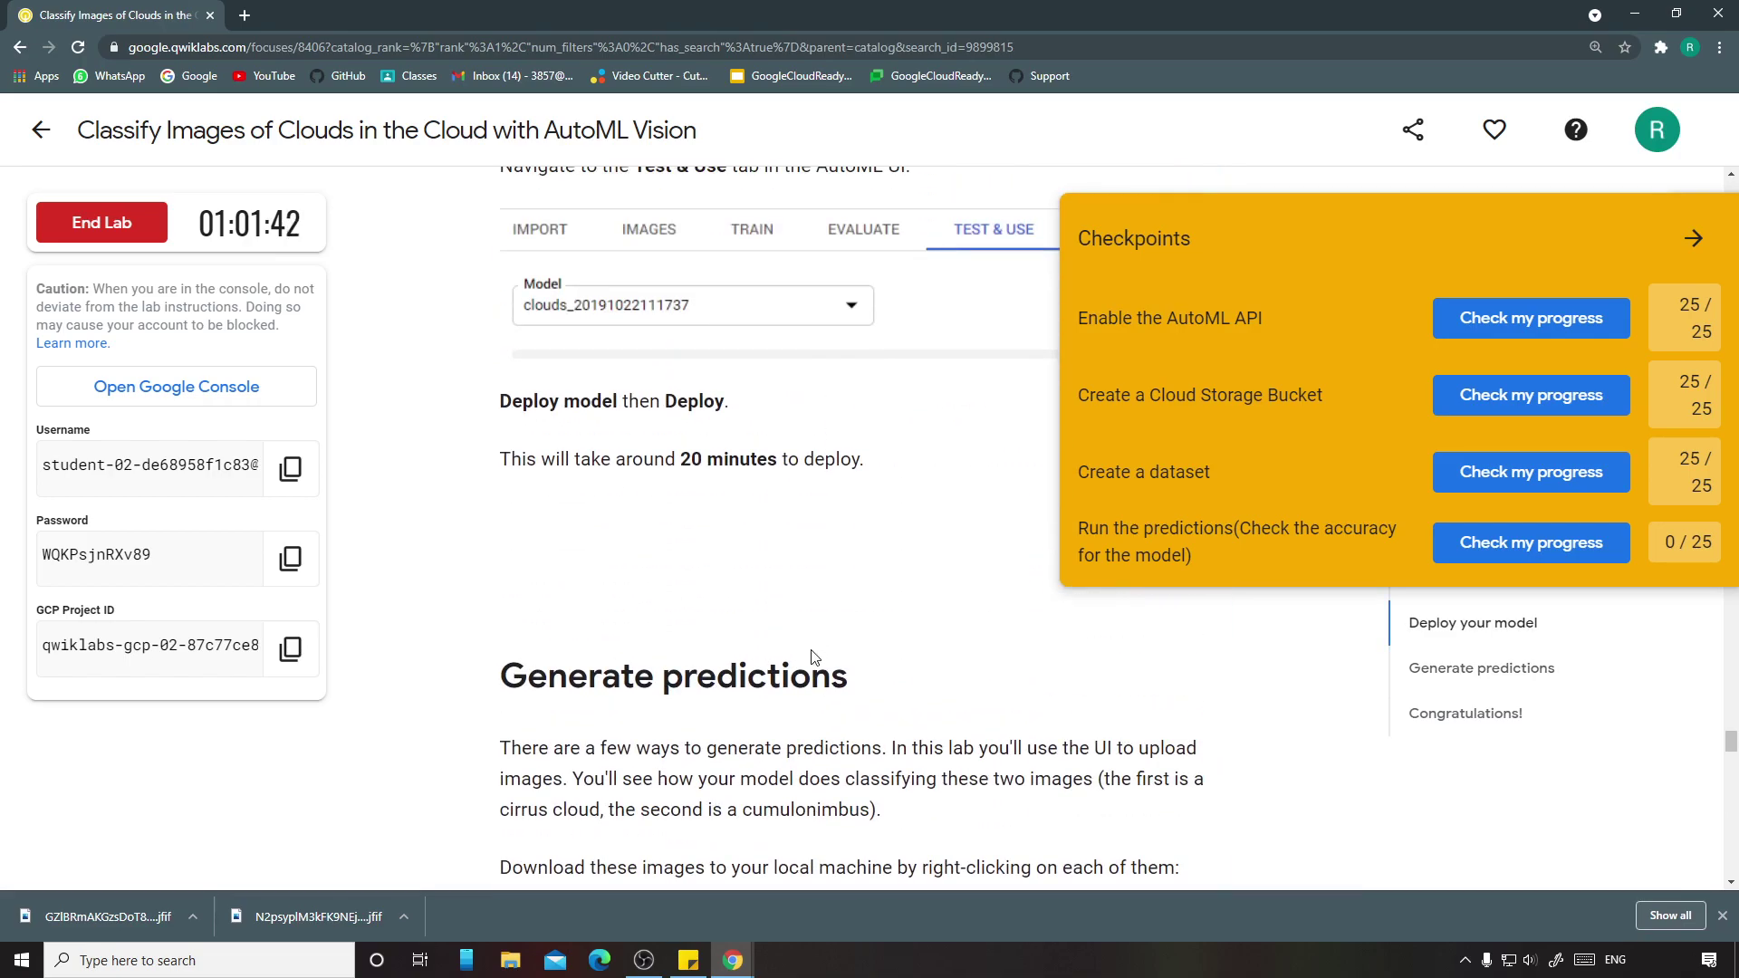
scroll(813, 645, down, 3)
scroll(807, 668, down, 7)
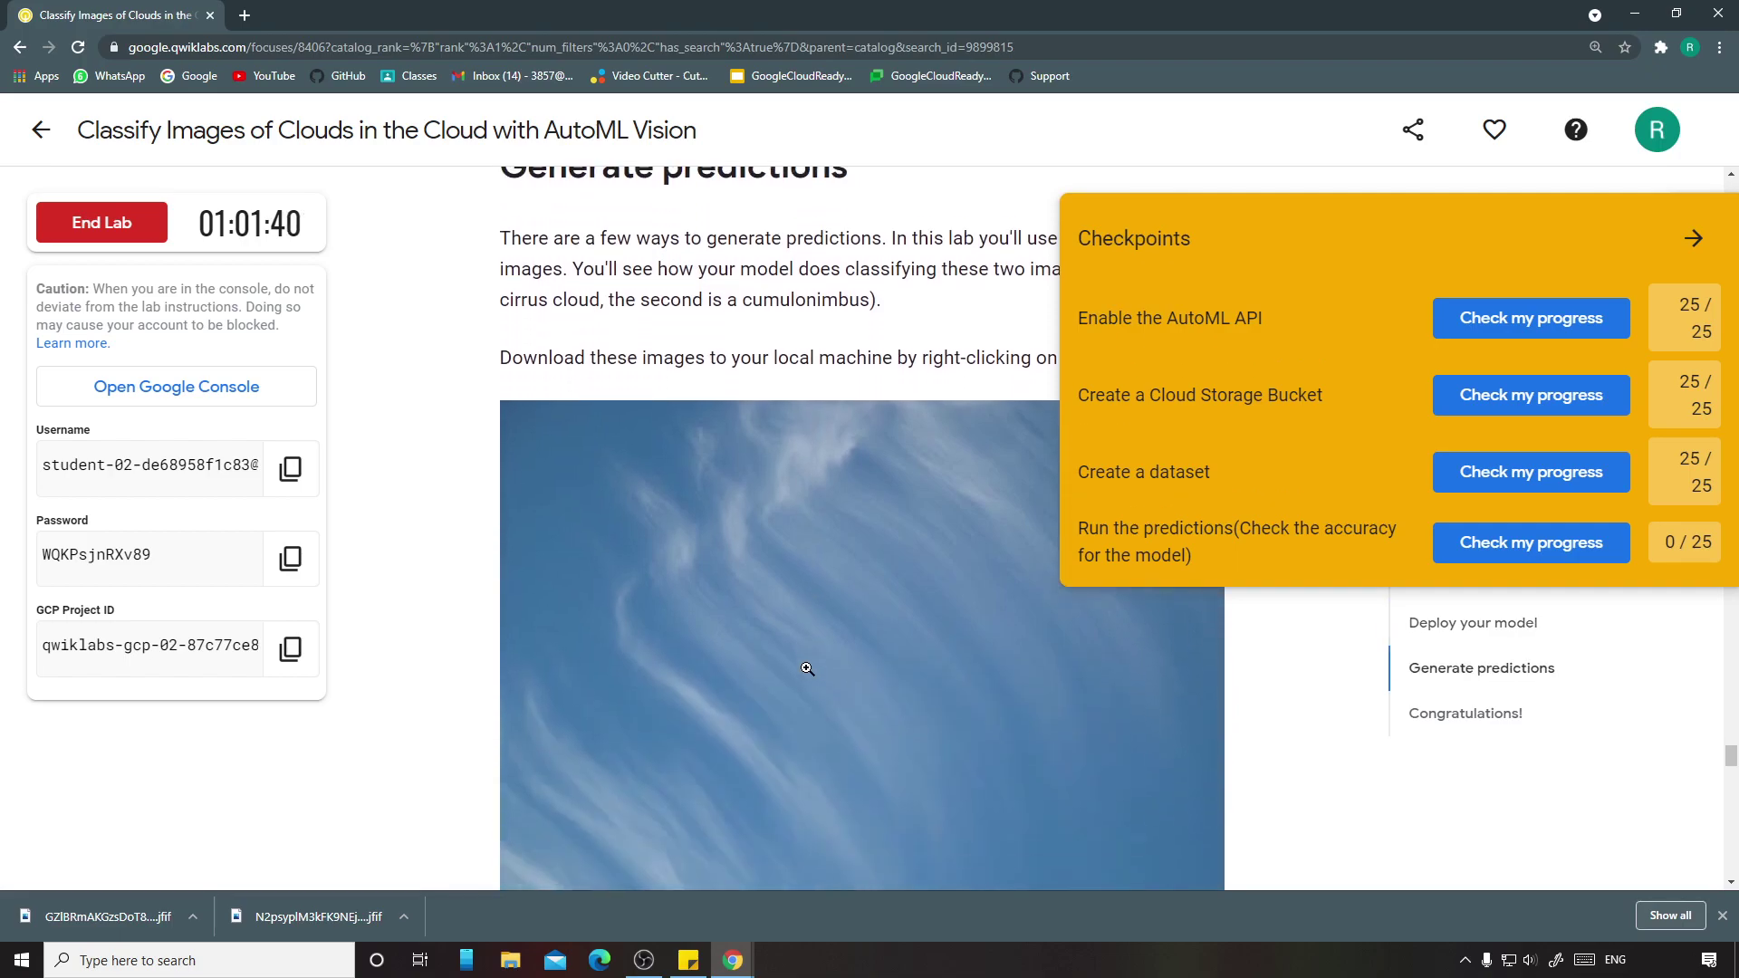
scroll(807, 668, down, 10)
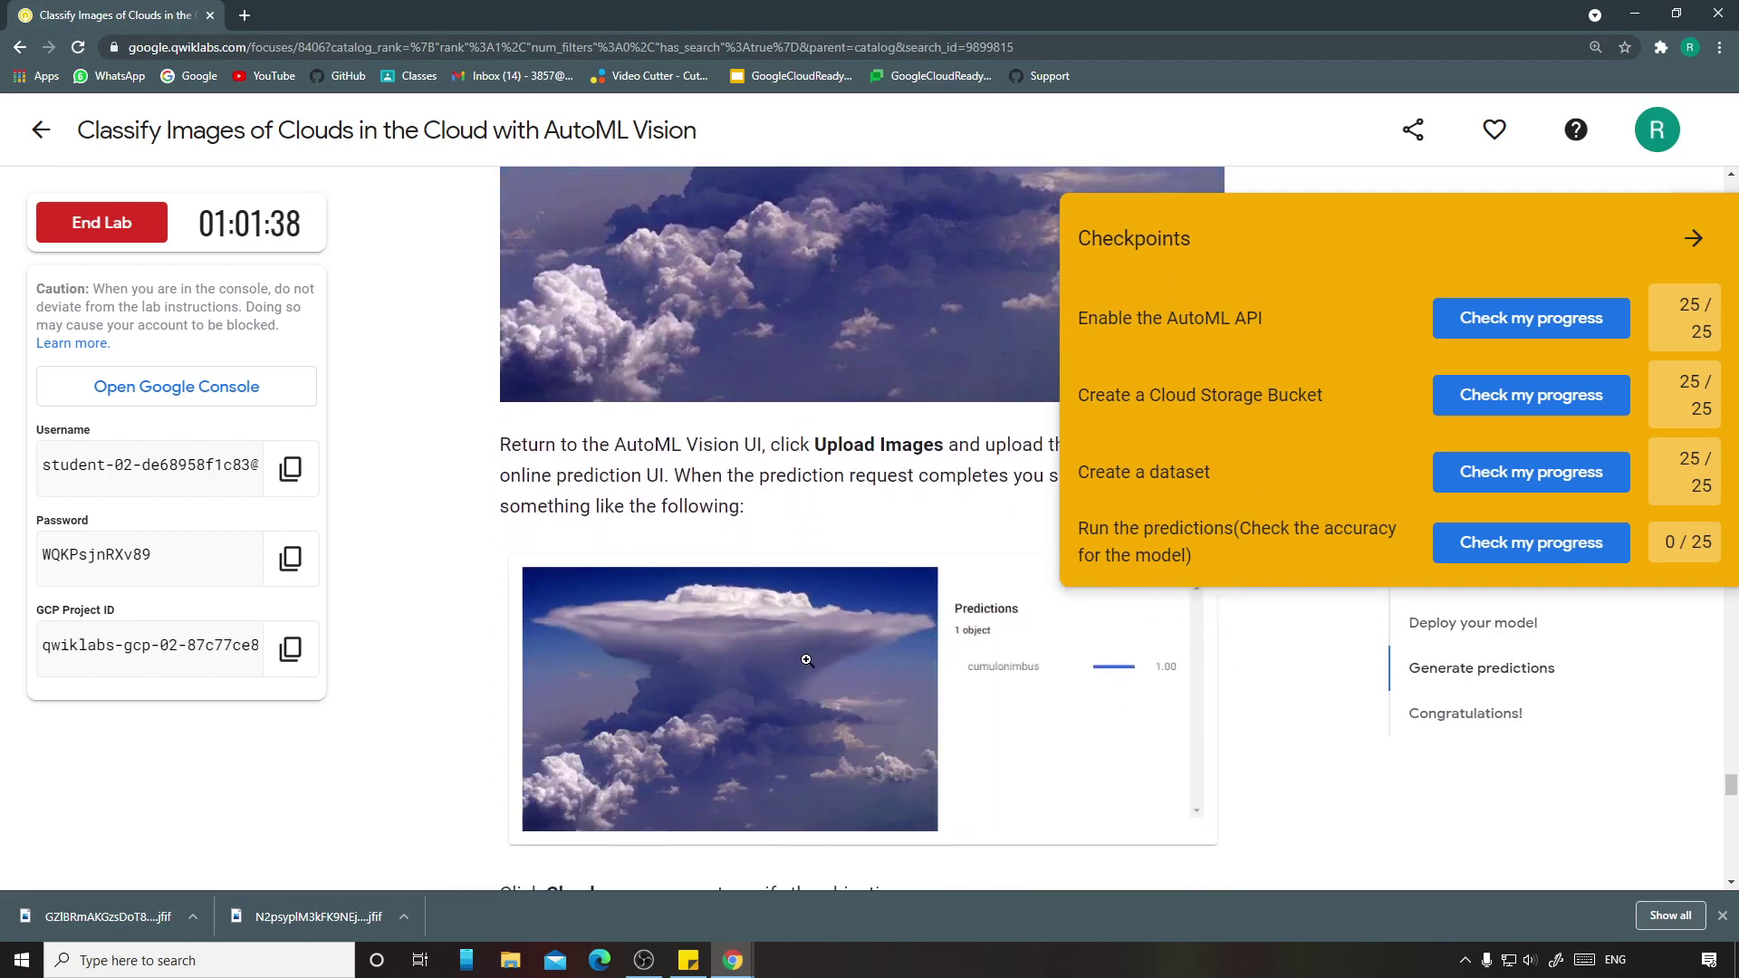
scroll(809, 705, up, 2)
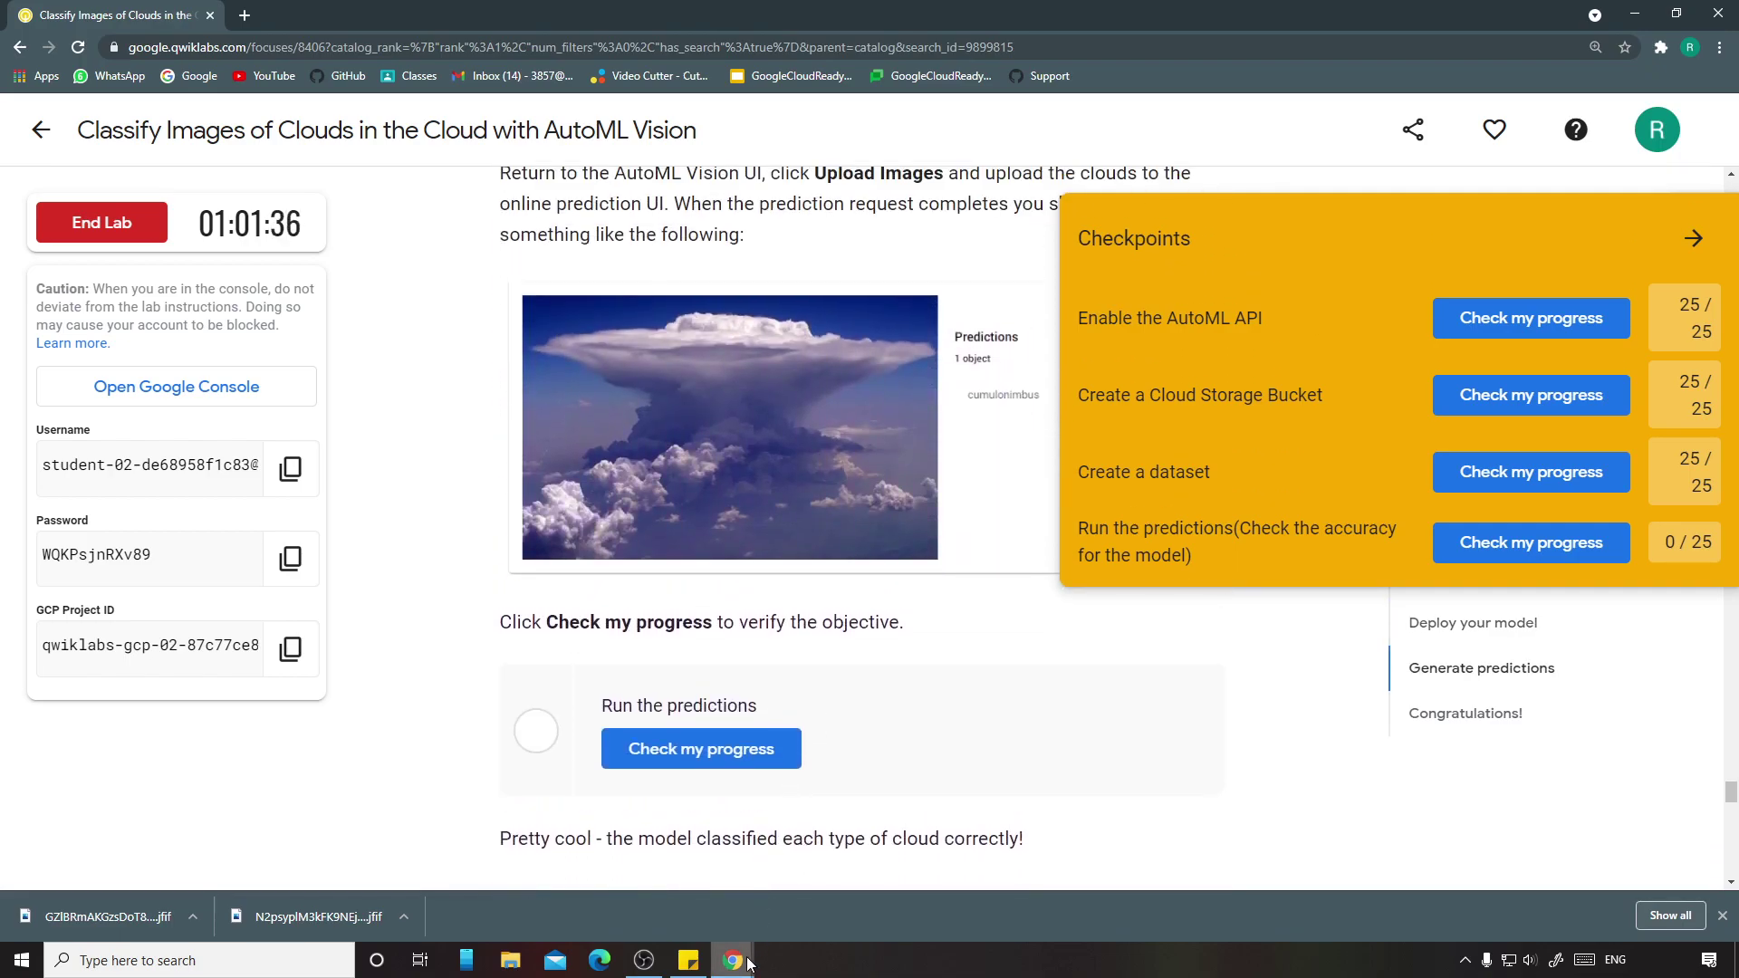
Step: Back in the console, upload both downloaded cloud images to test the deployed model, showing All Files in the Downloads folder
mouse_move(750, 962)
click(832, 871)
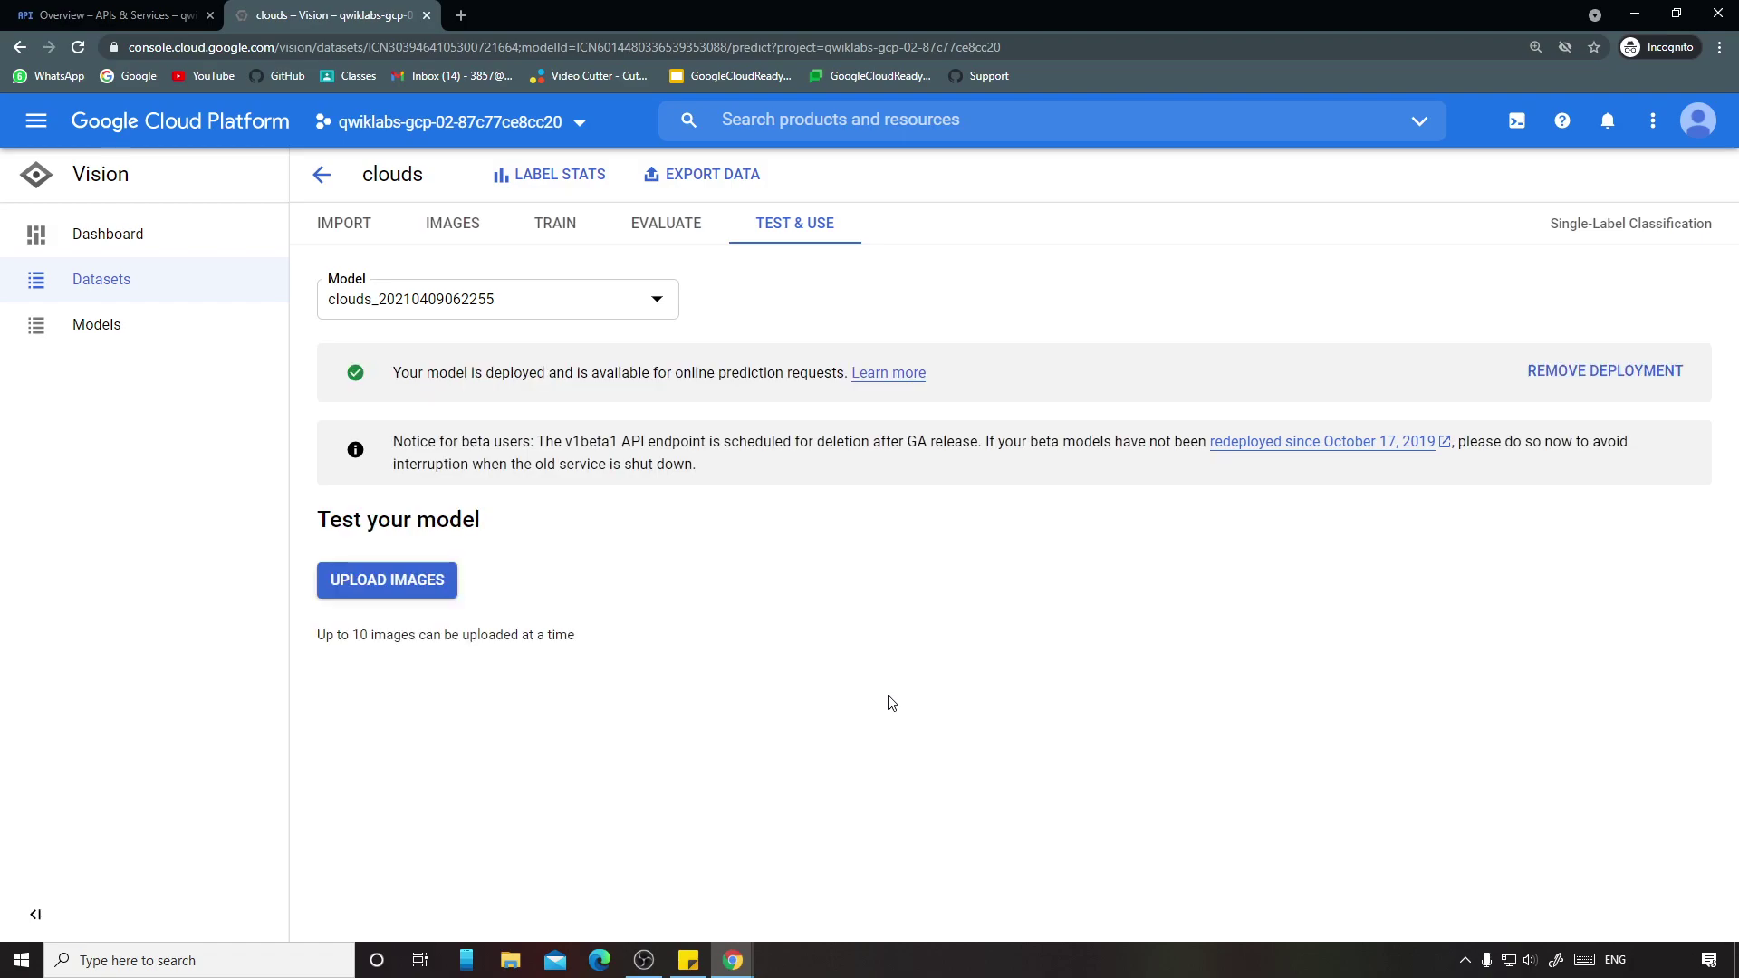
click(422, 596)
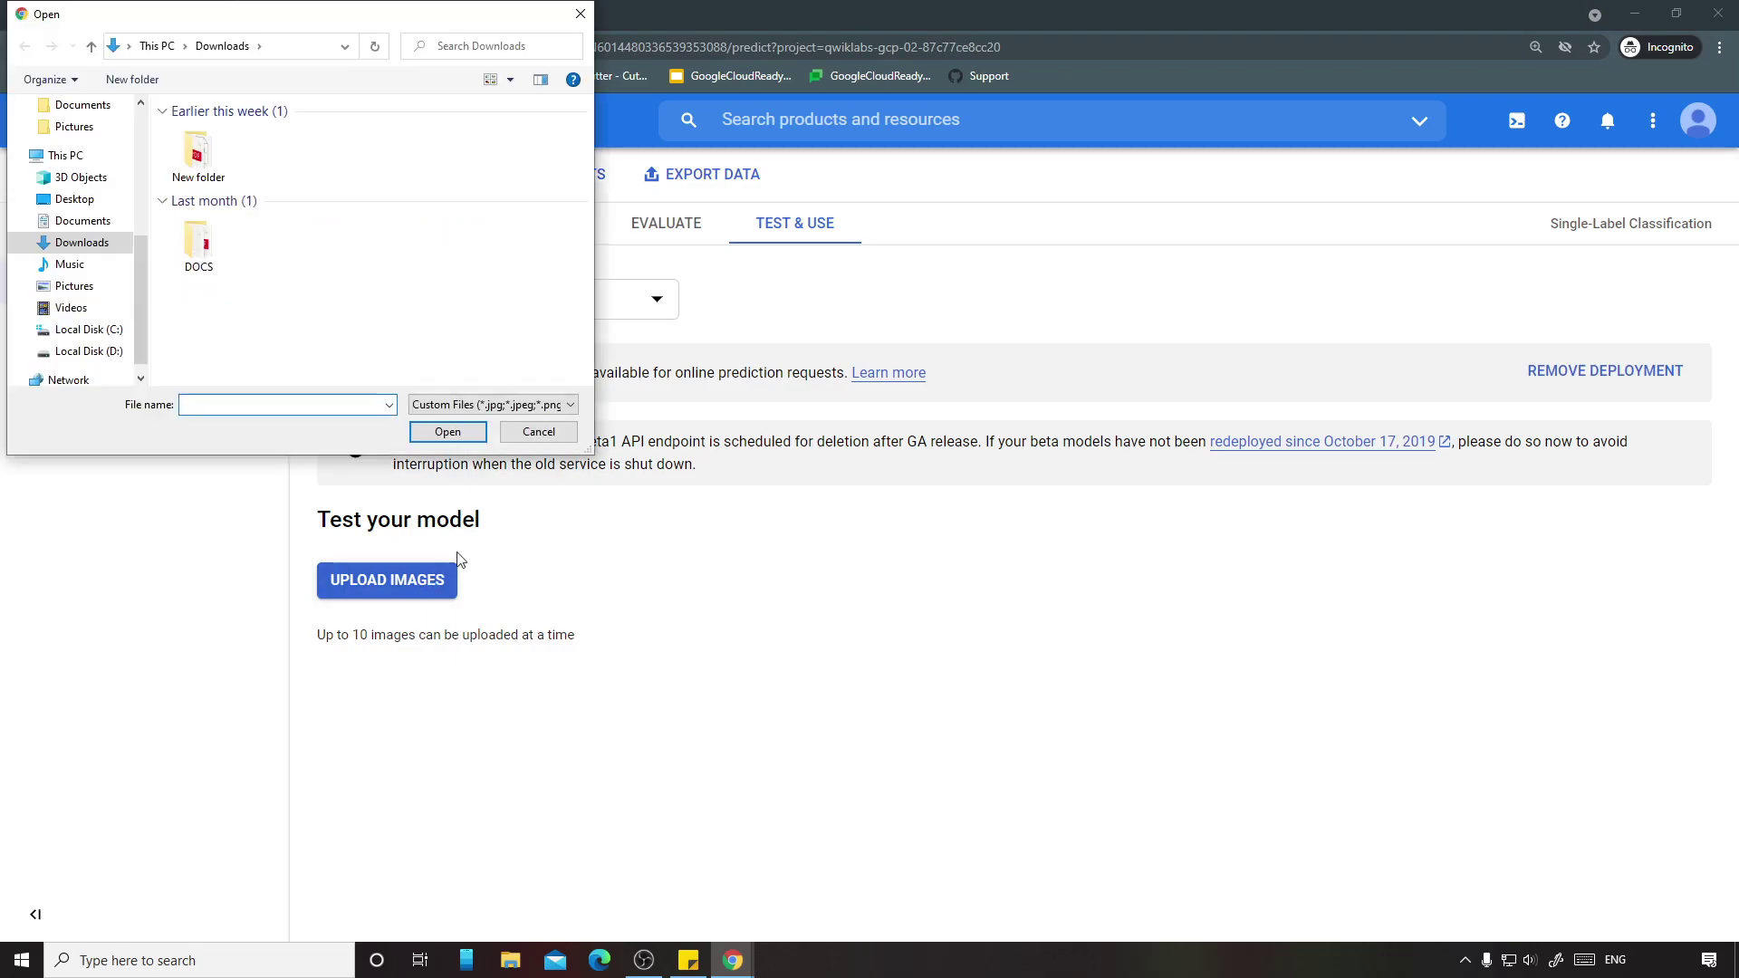
click(535, 405)
click(466, 428)
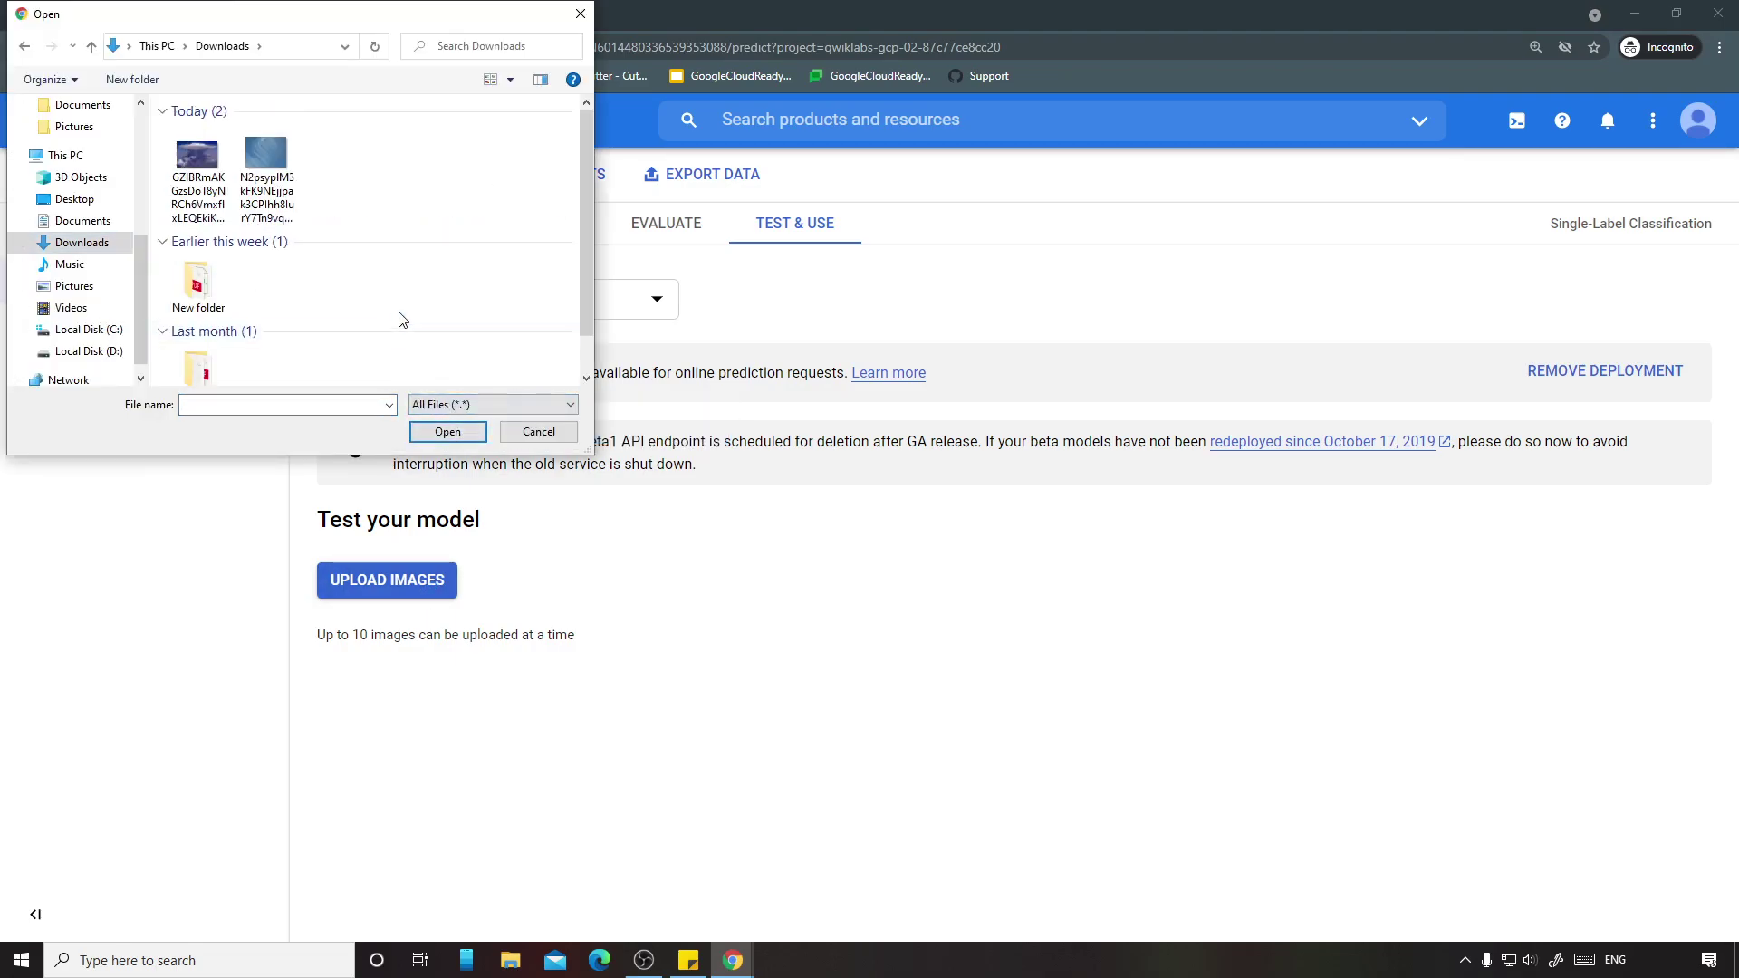
click(282, 191)
ctrl+click(211, 184)
click(462, 432)
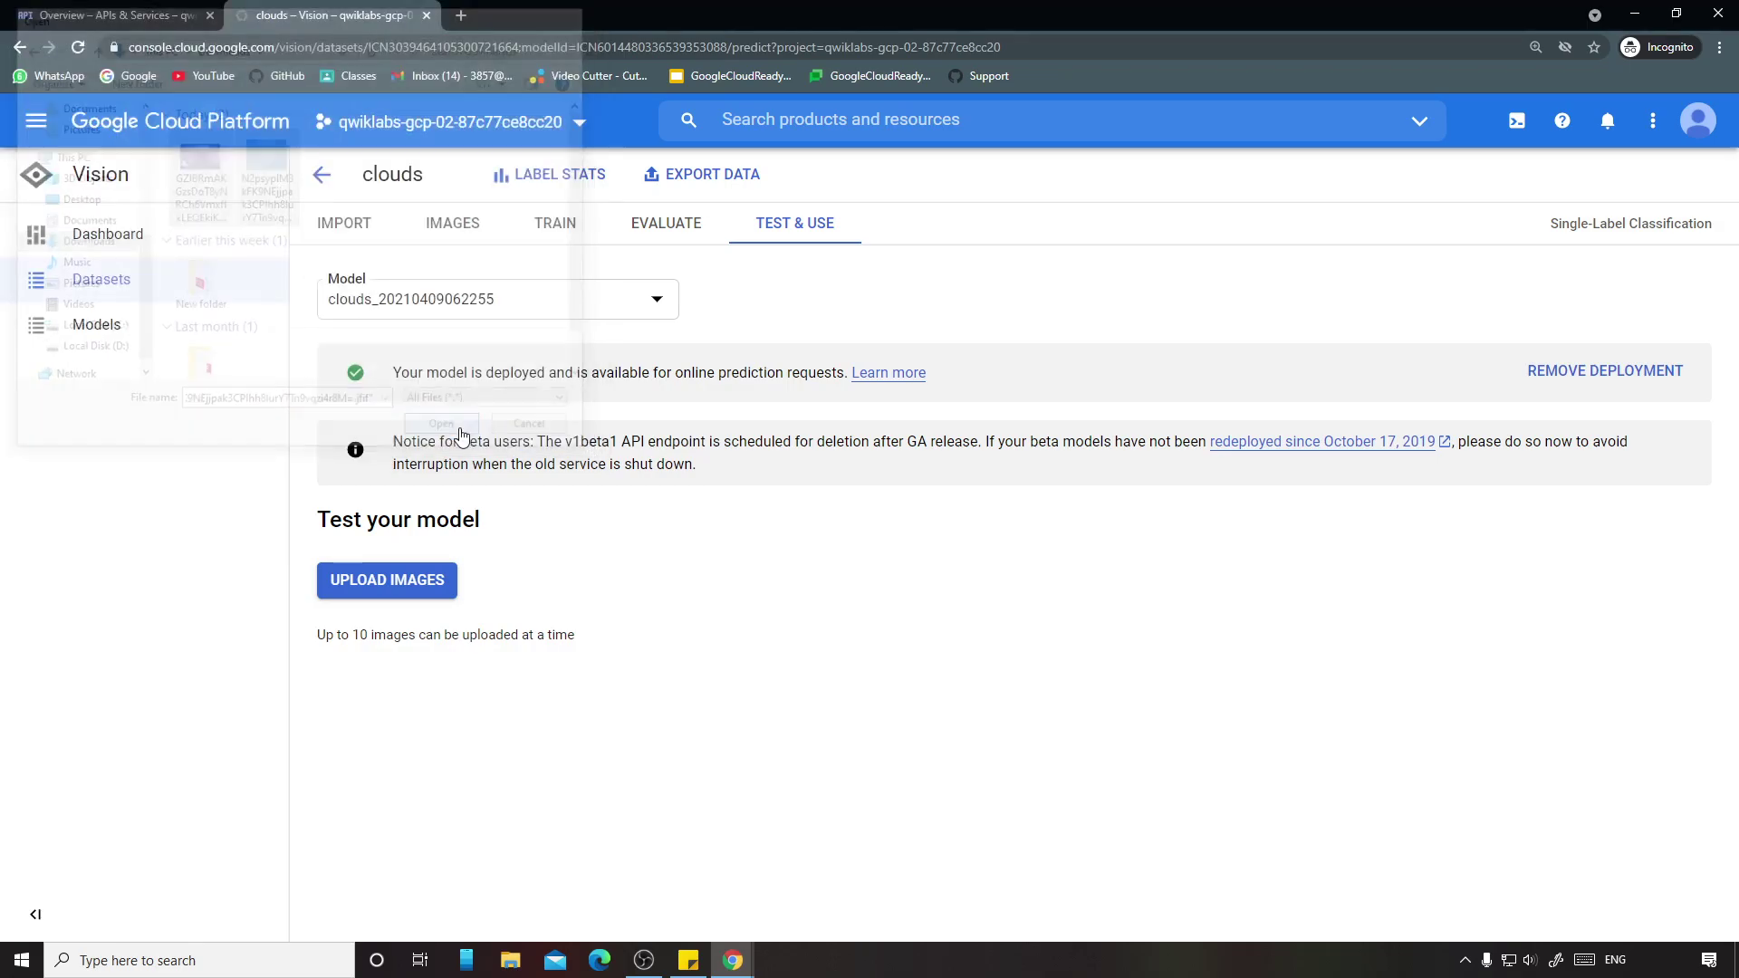
Step: Examine the predicted label and confidence for each of the two uploaded cloud images
scroll(628, 558, down, 7)
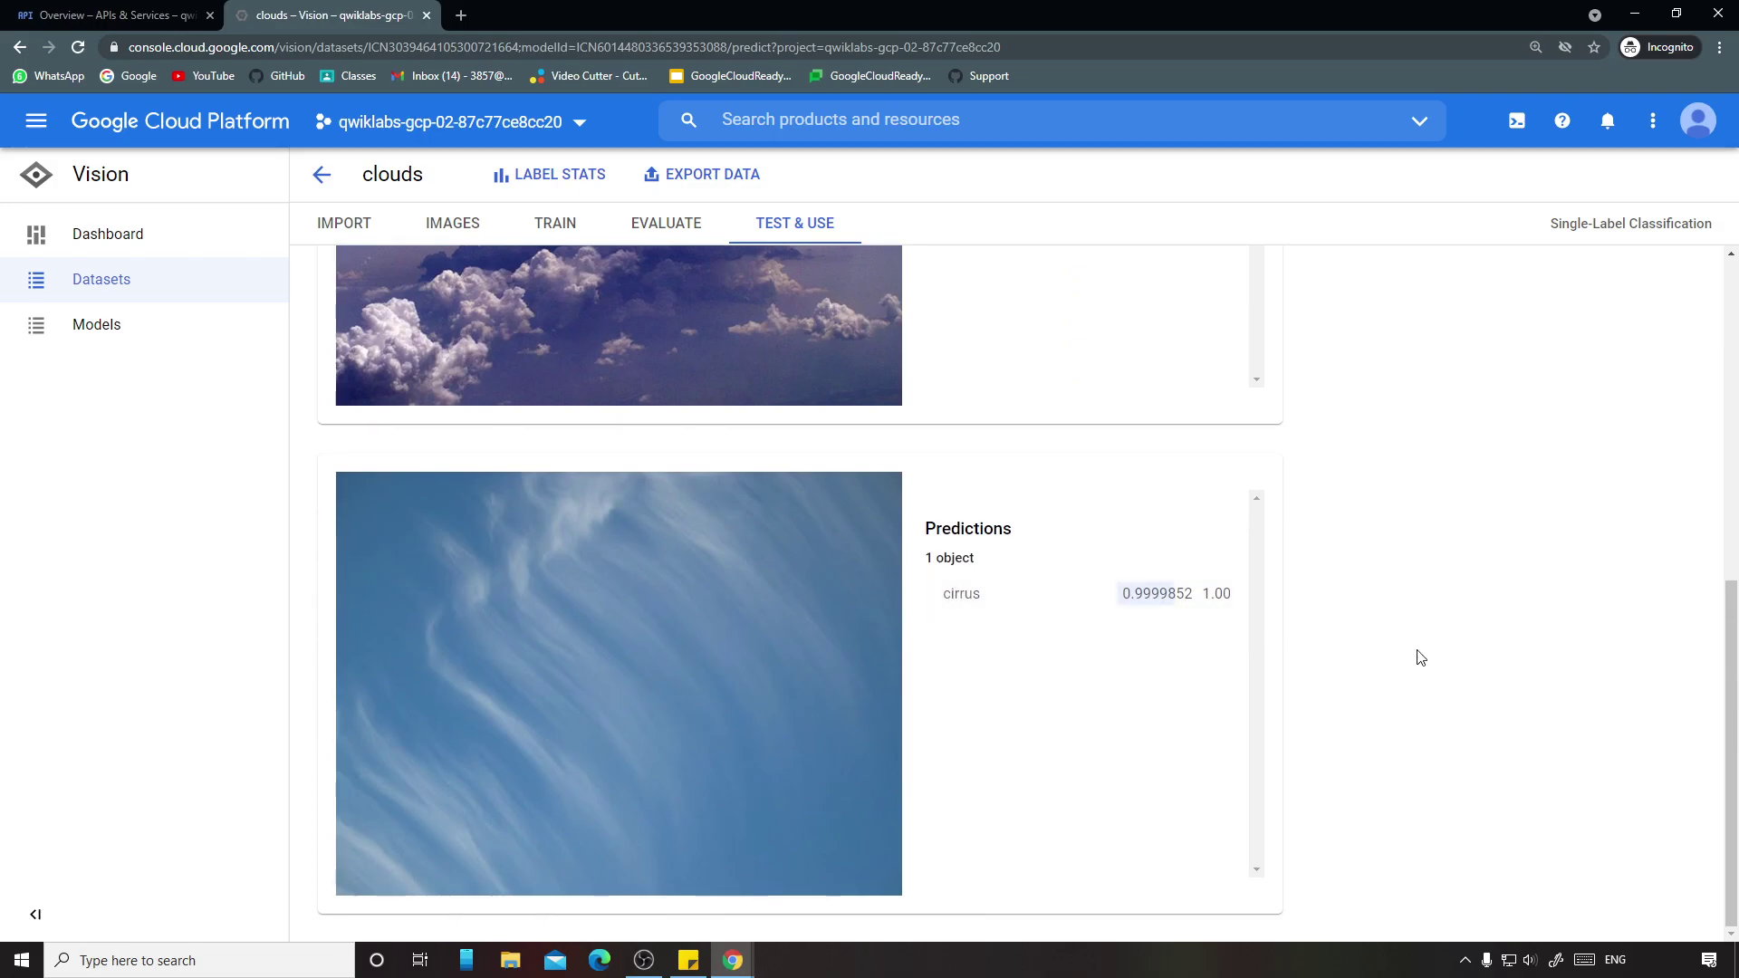
scroll(1420, 657, up, 1)
scroll(1418, 653, up, 8)
scroll(1417, 652, down, 8)
Step: Return to the lab and check progress for the Run the predictions objective
mouse_move(743, 961)
click(634, 883)
click(702, 748)
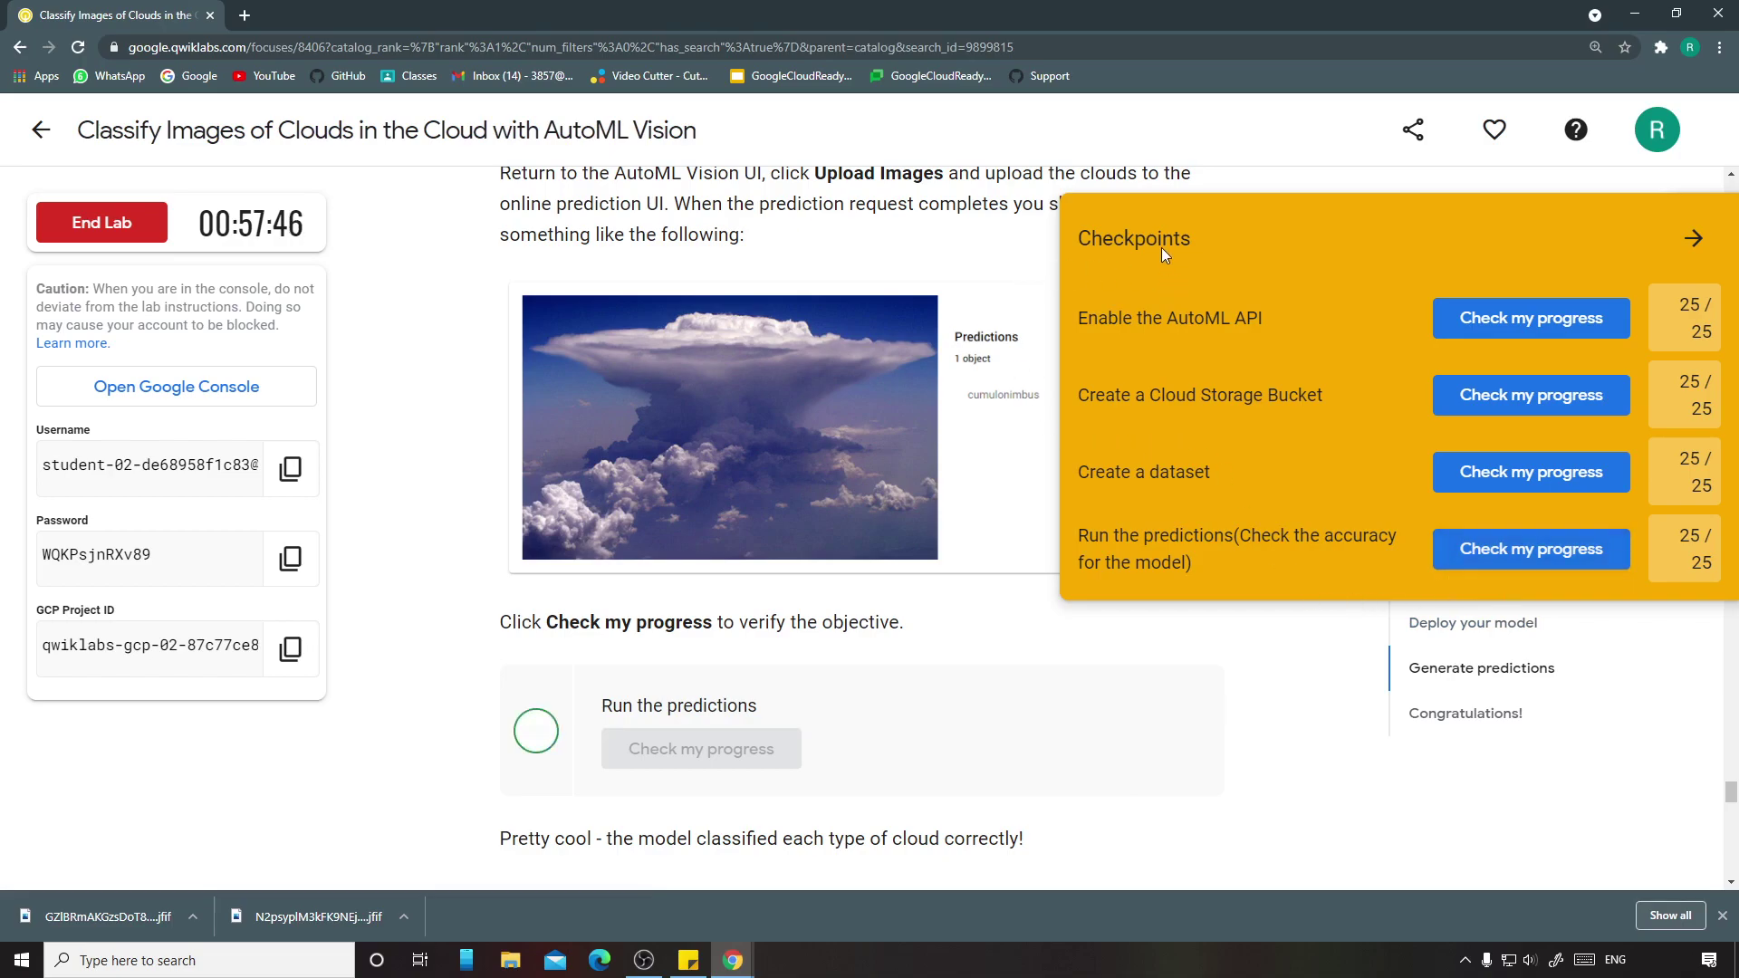
key(Return)
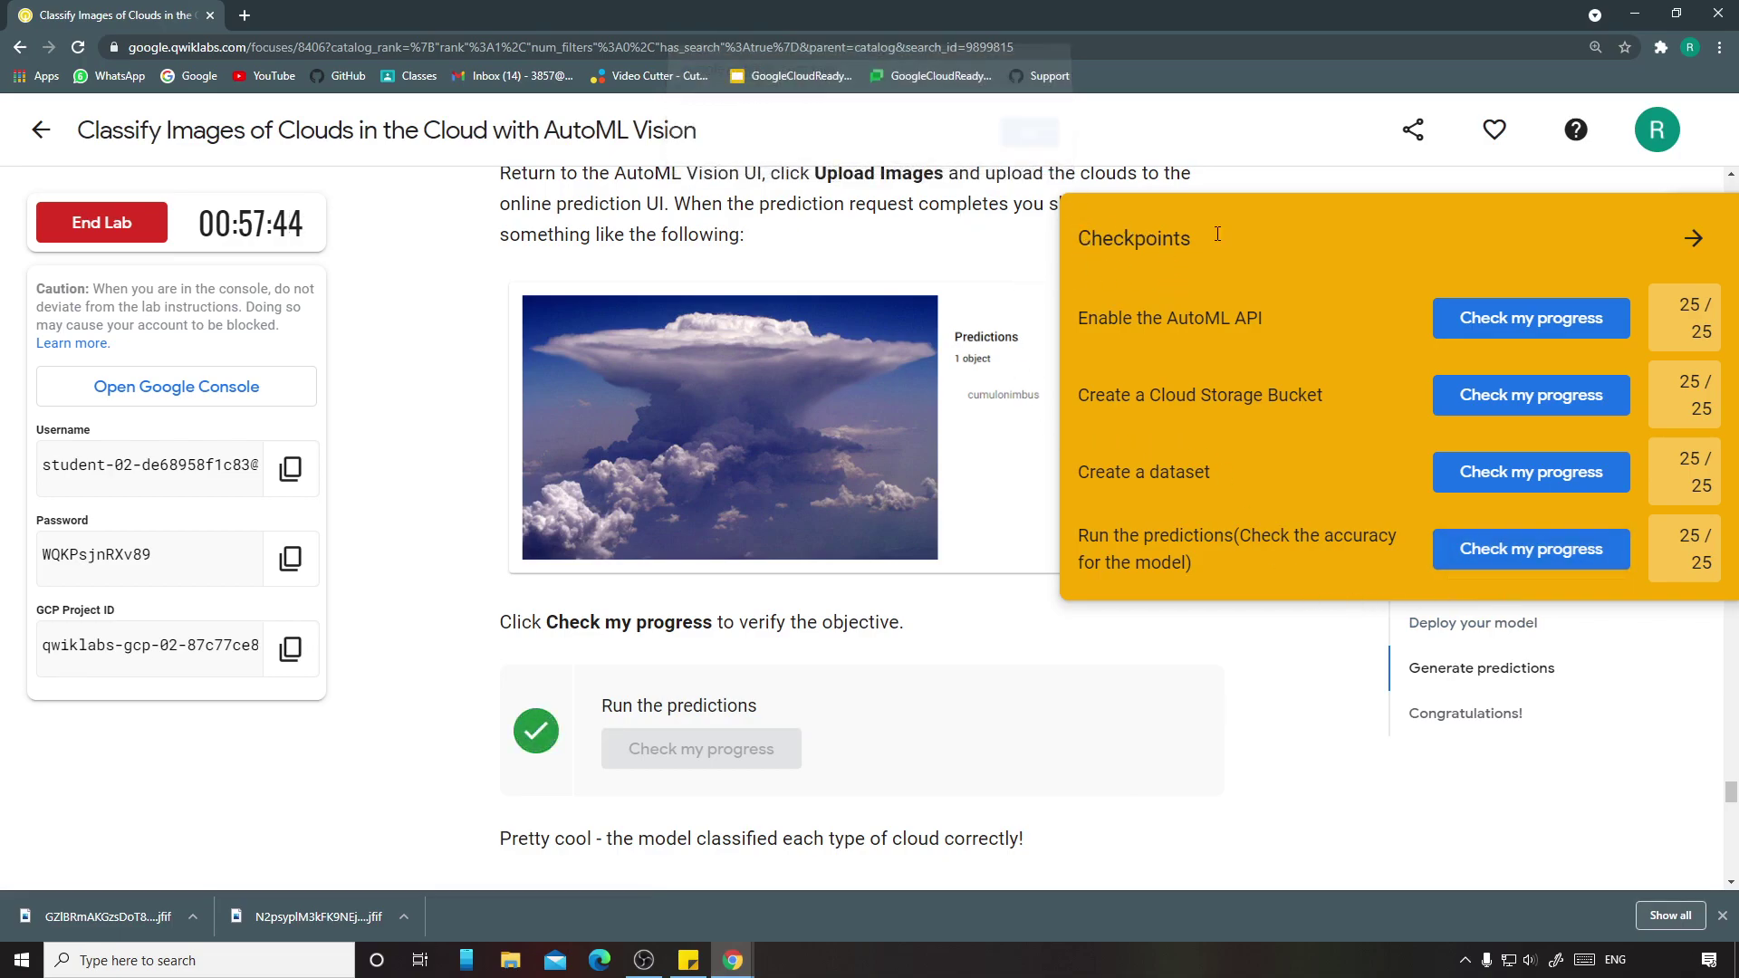
Step: Collapse the Checkpoints overview, read on to the lab's Congratulations section and dismiss the browser's downloads bar
click(1694, 239)
scroll(1030, 567, down, 1)
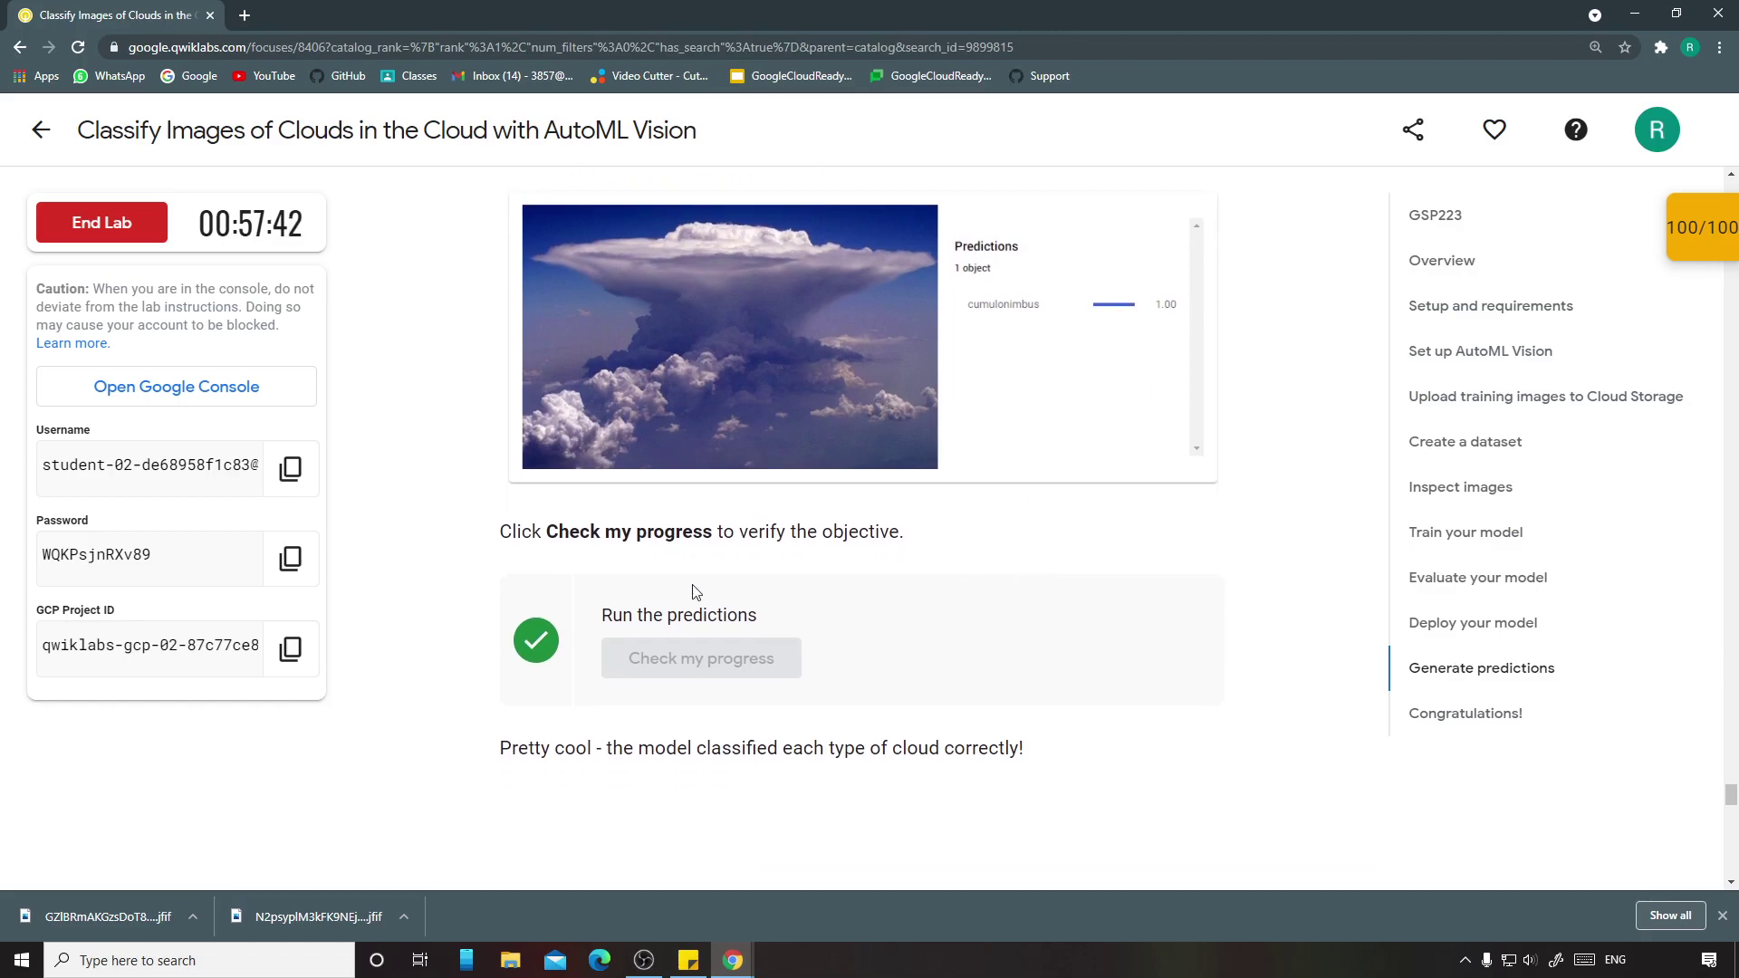
scroll(591, 528, down, 1)
scroll(590, 527, down, 9)
scroll(530, 521, up, 4)
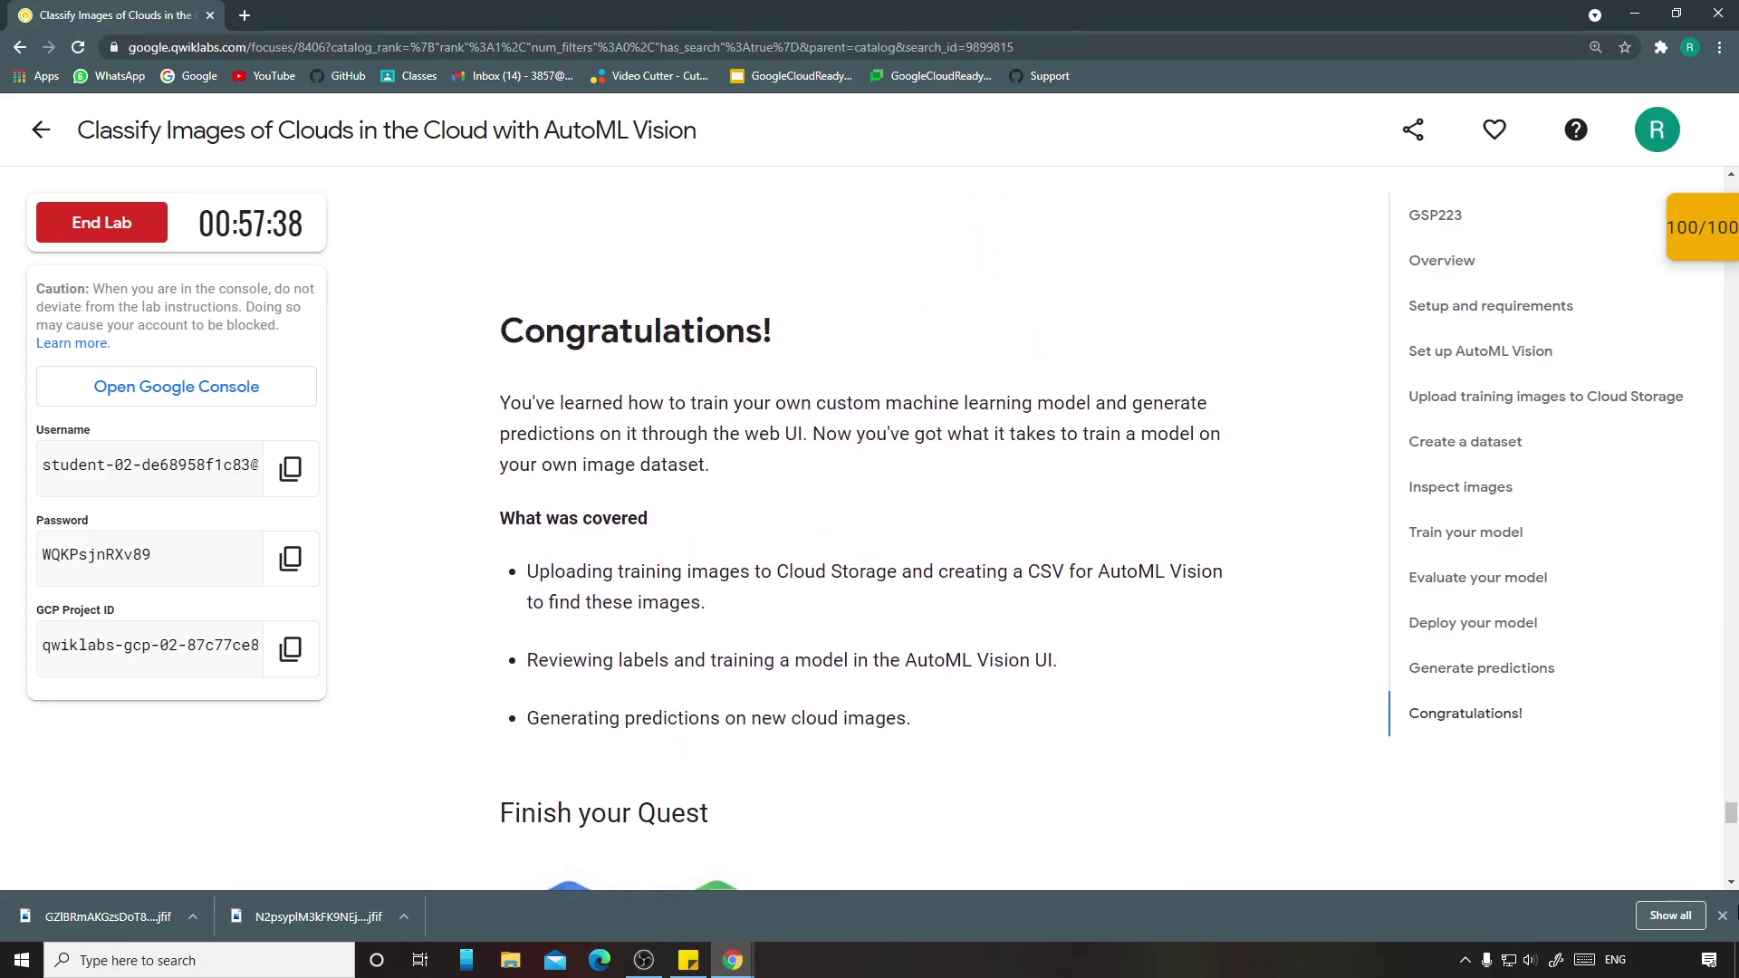
click(1722, 915)
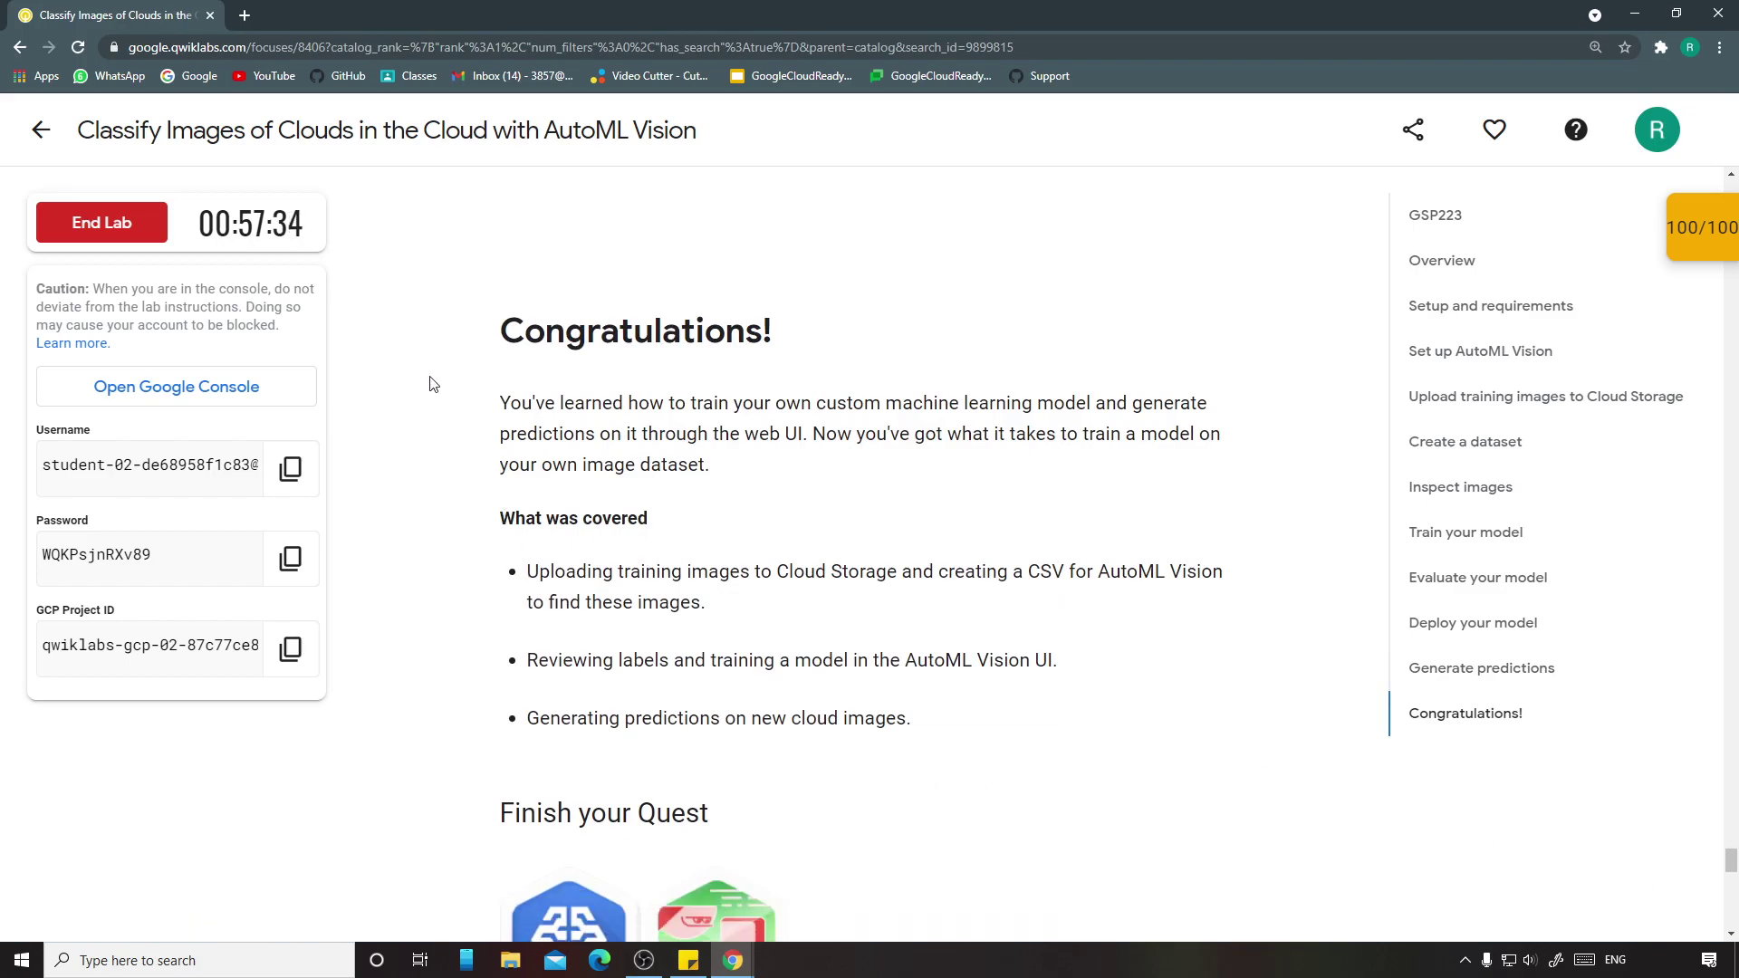
Step: End the lab, confirm ending it, and skip the satisfaction survey
click(94, 234)
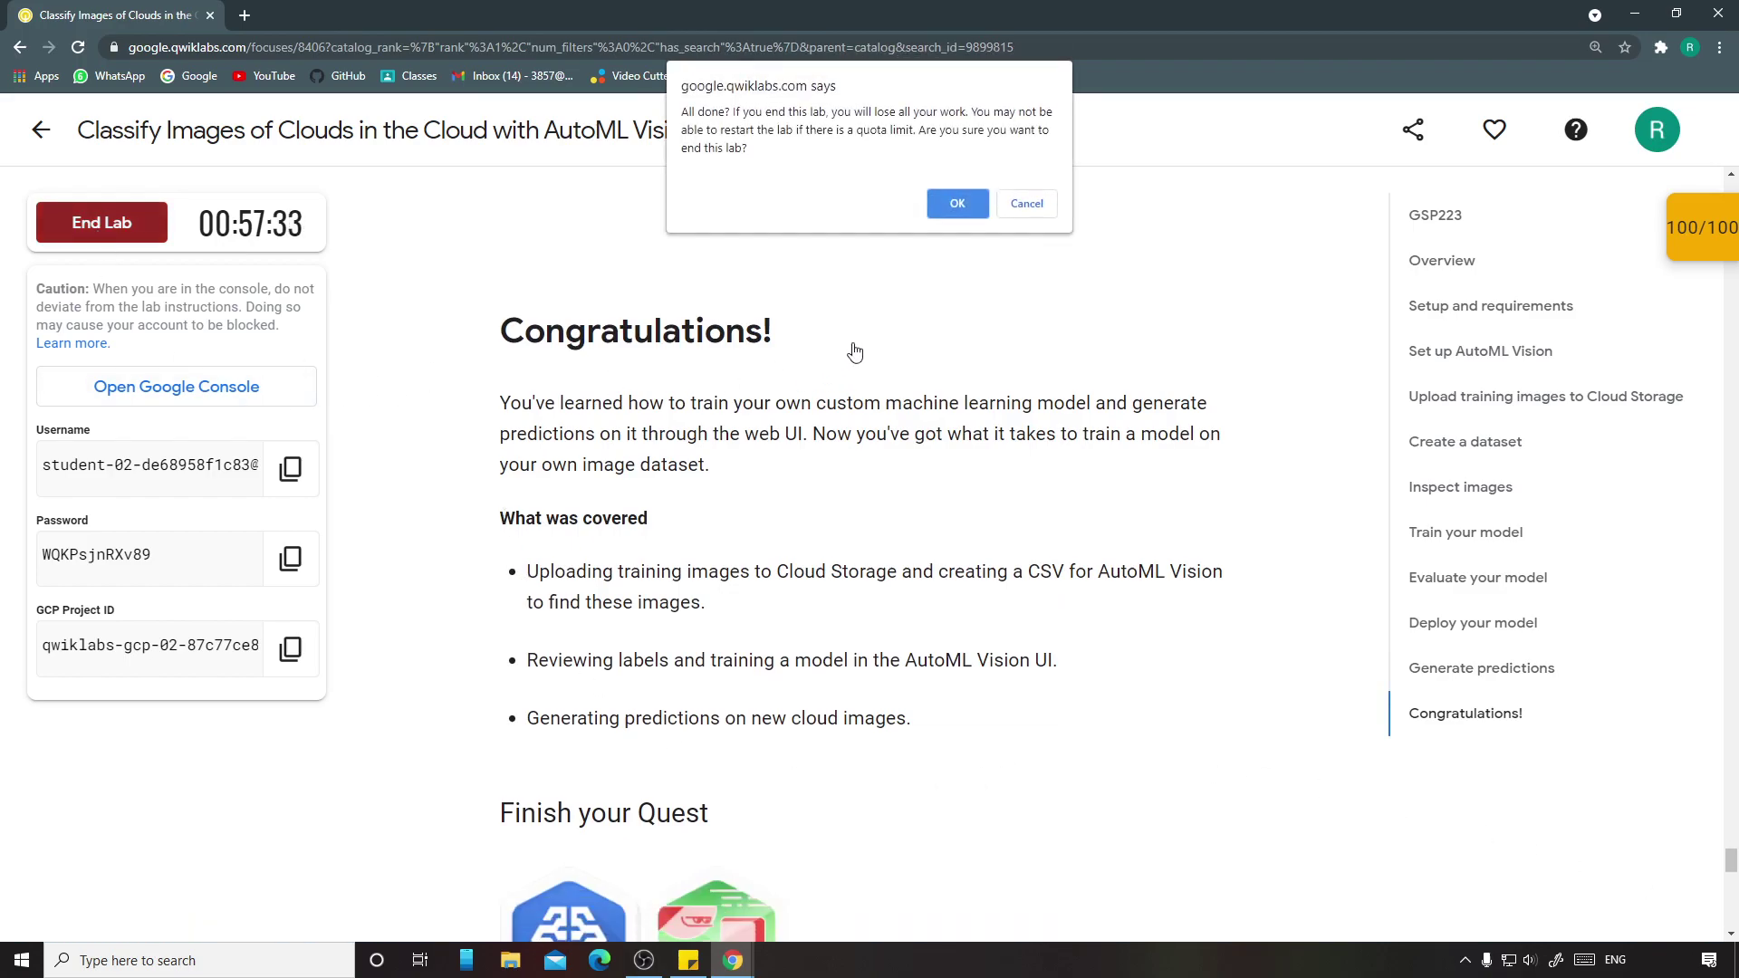
click(958, 203)
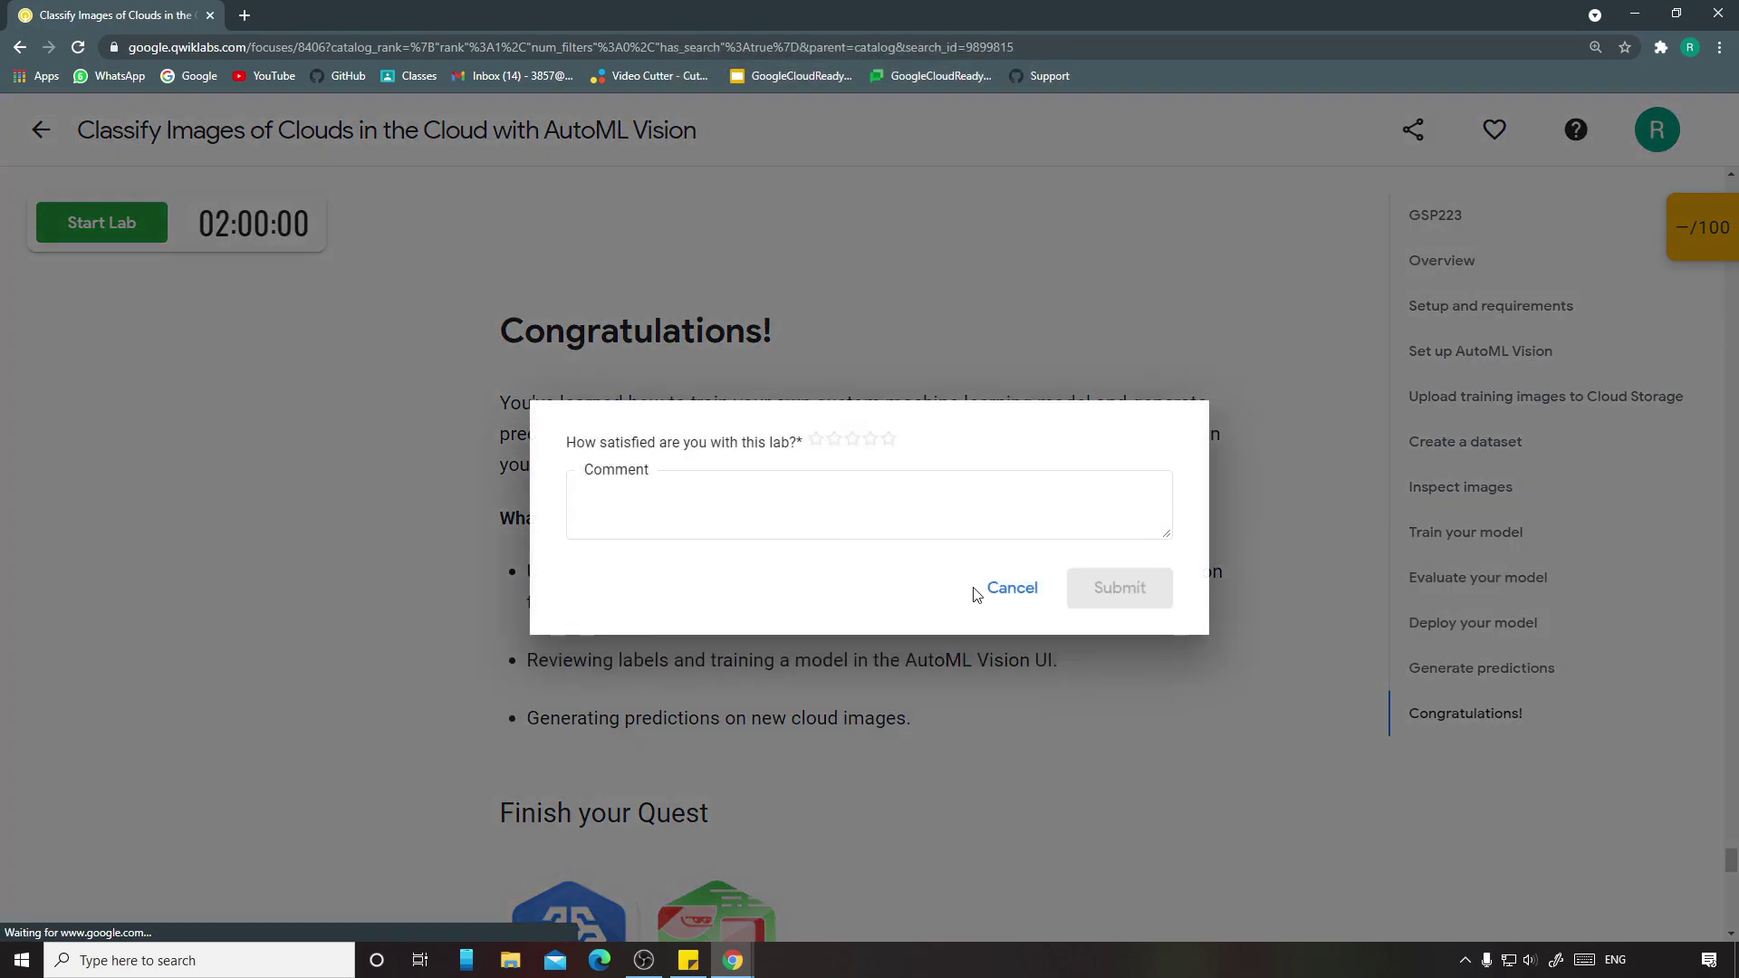
click(998, 589)
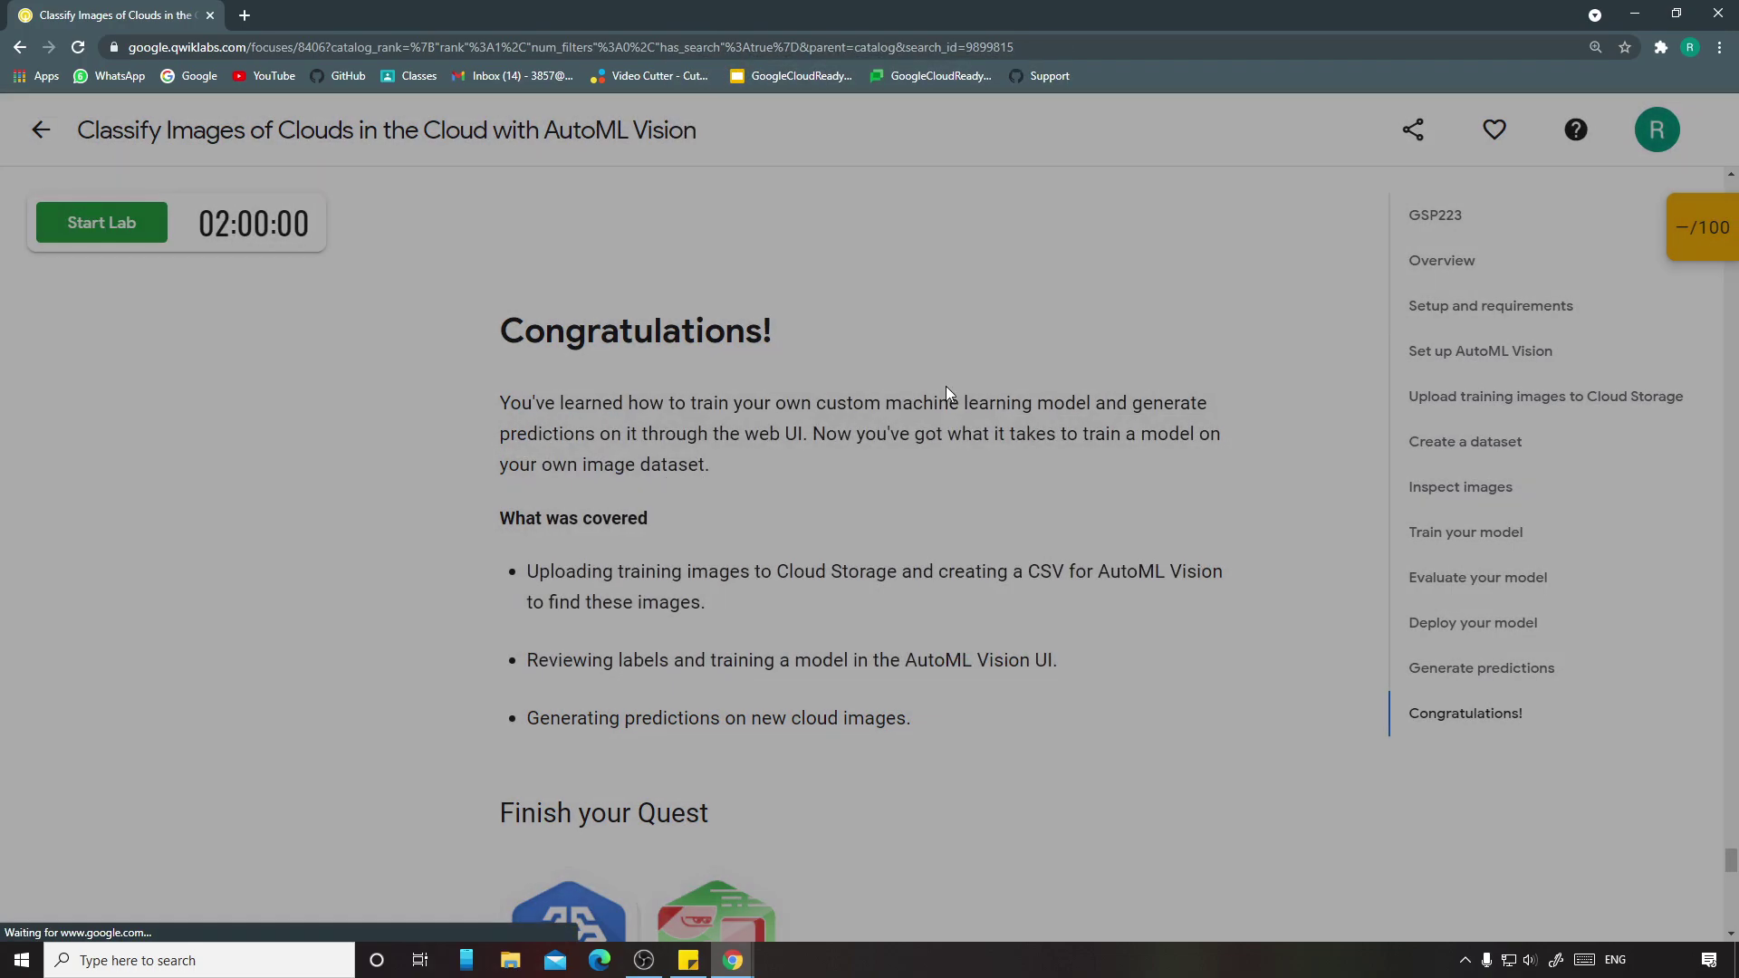